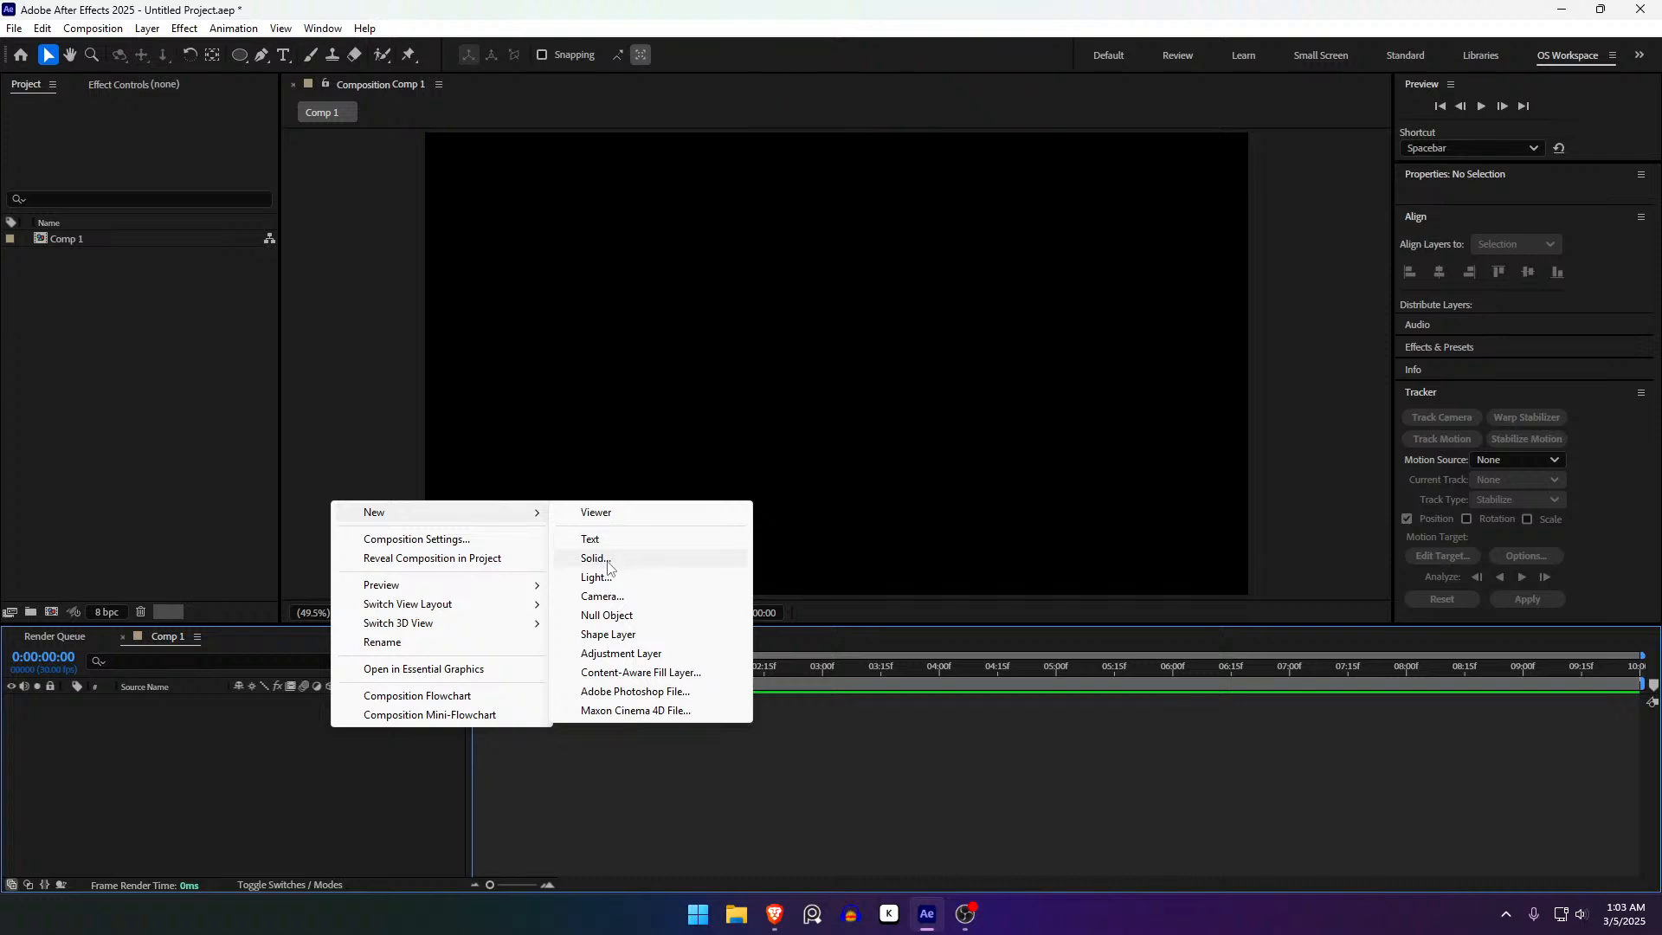
- Create a white 1920×1080 solid named 'Background' in Comp 1
{"action": "left_click", "coordinate": [320, 792]}
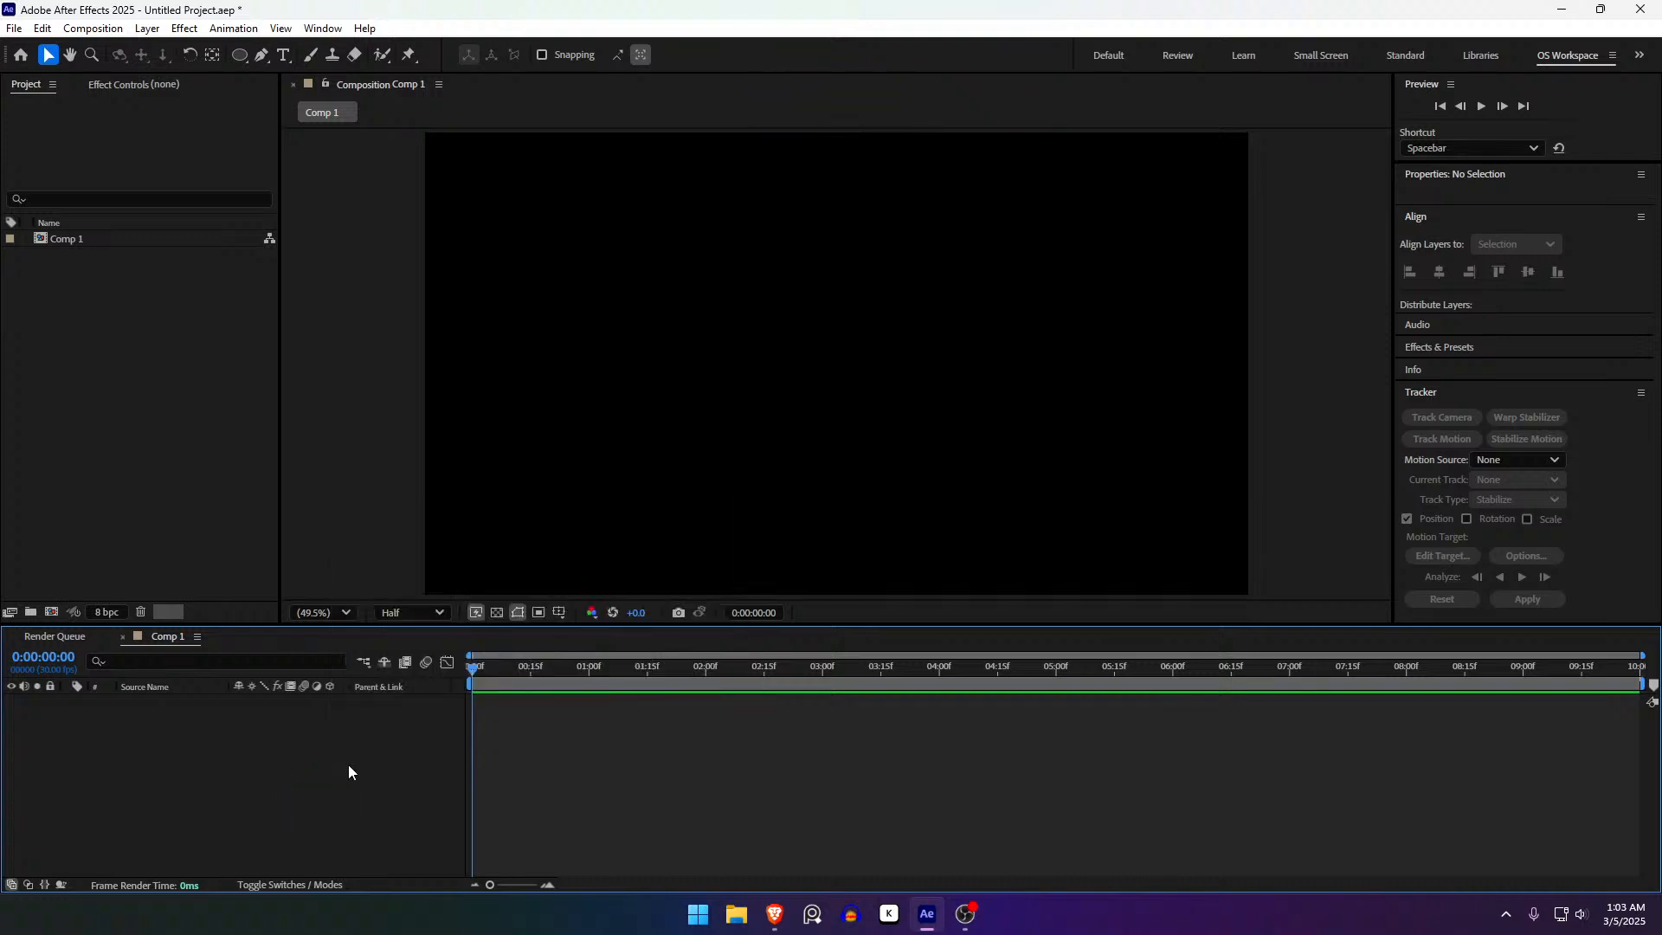
{"action": "key", "text": "ctrl+y"}
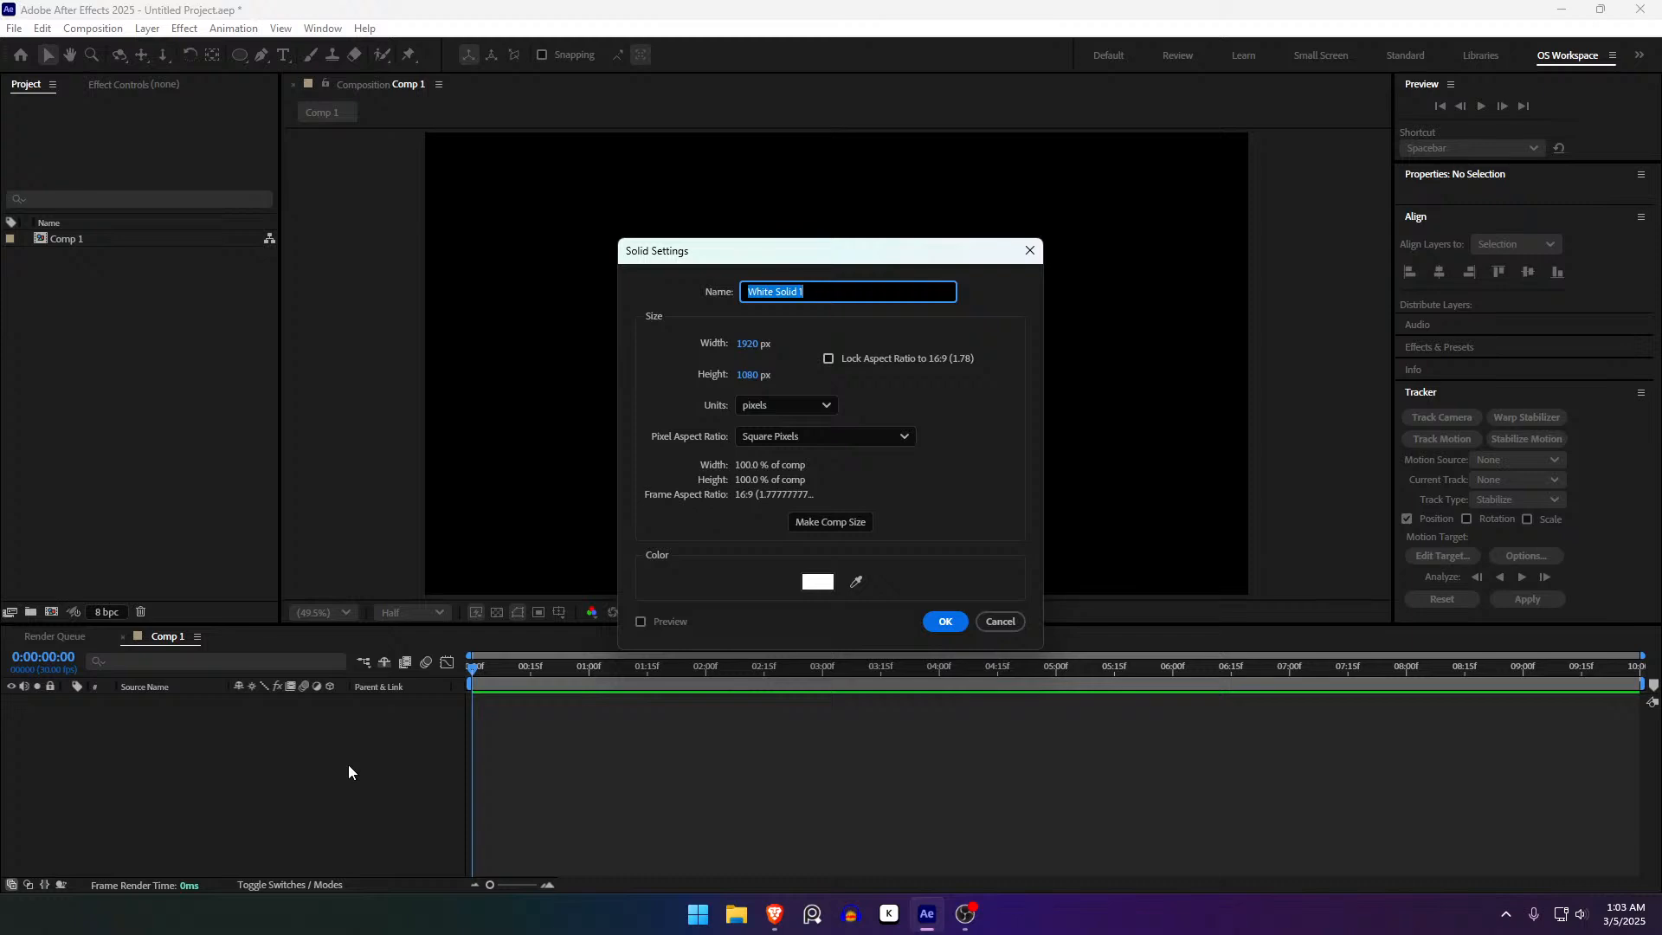
{"action": "type", "text": "Background"}
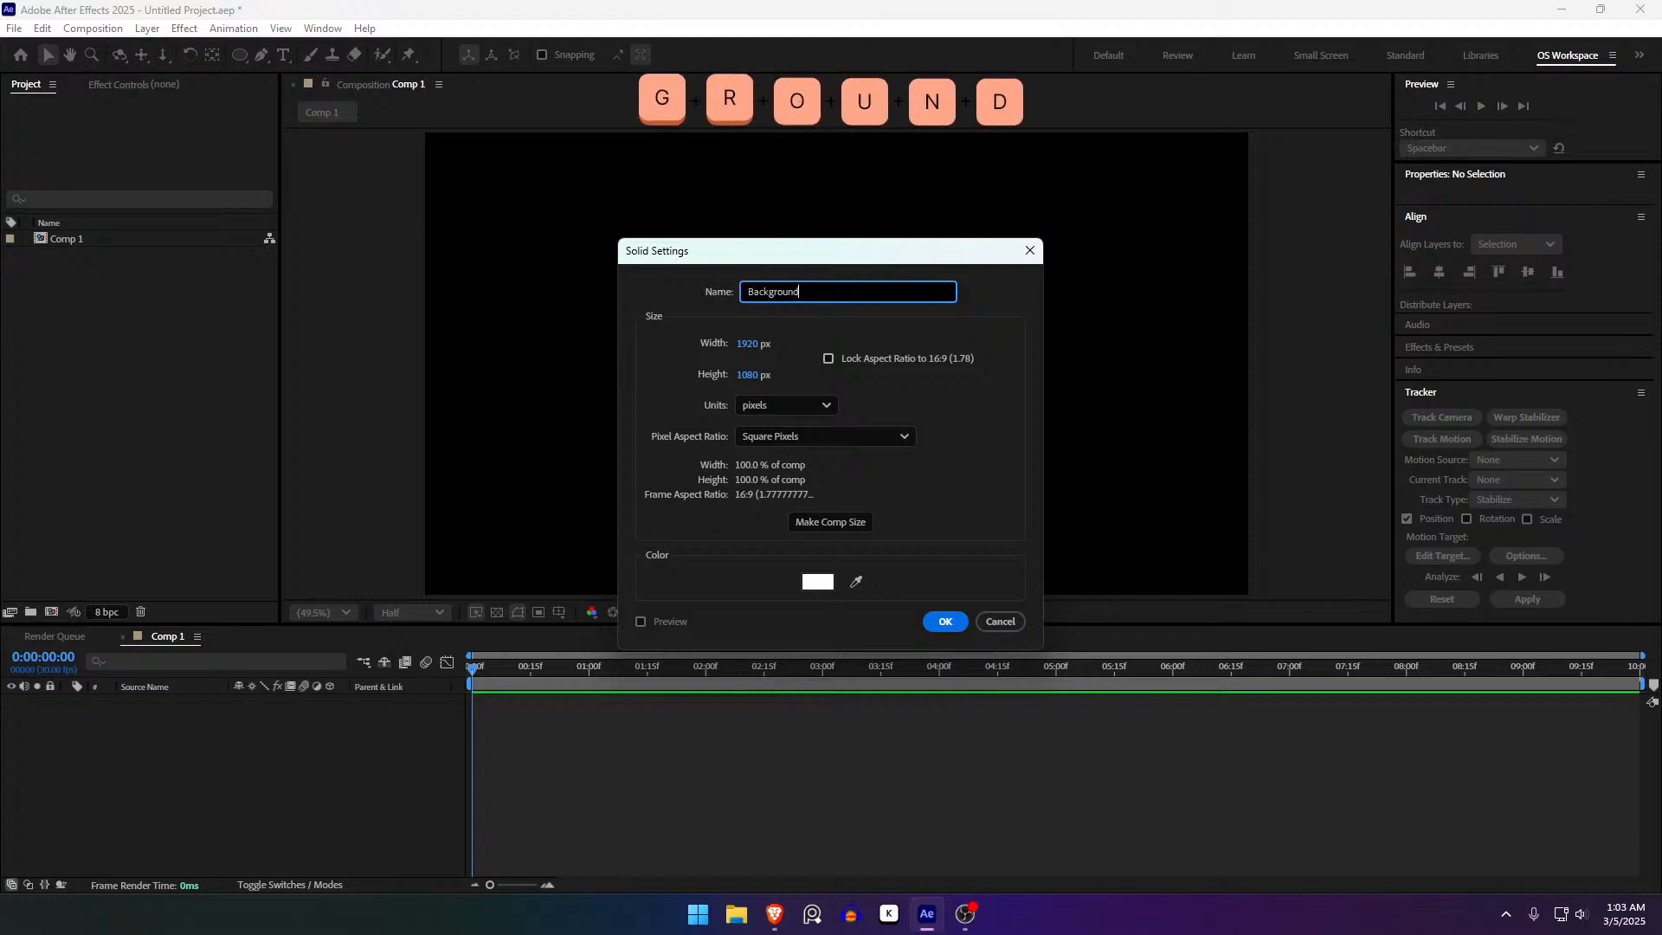
{"action": "key", "text": "Return"}
{"action": "left_click", "coordinate": [355, 786]}
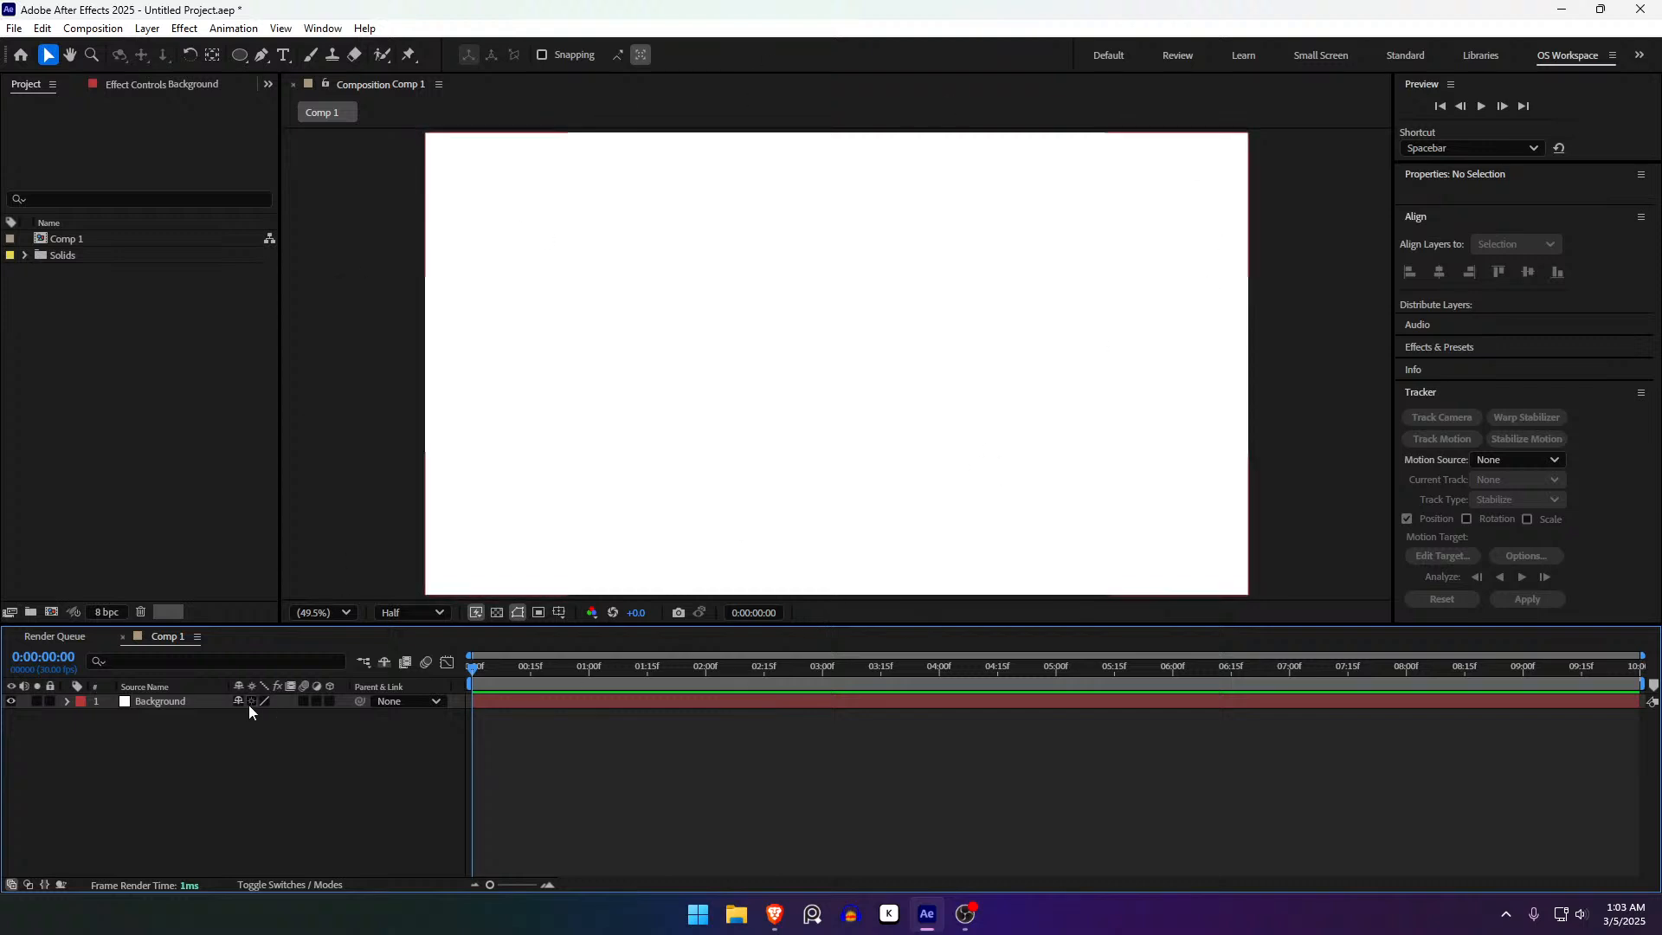
- Give the Background solid a full-frame elliptical Mask 1 with the Ellipse Tool and reveal its properties
{"action": "left_click", "coordinate": [206, 689]}
{"action": "left_click", "coordinate": [198, 703]}
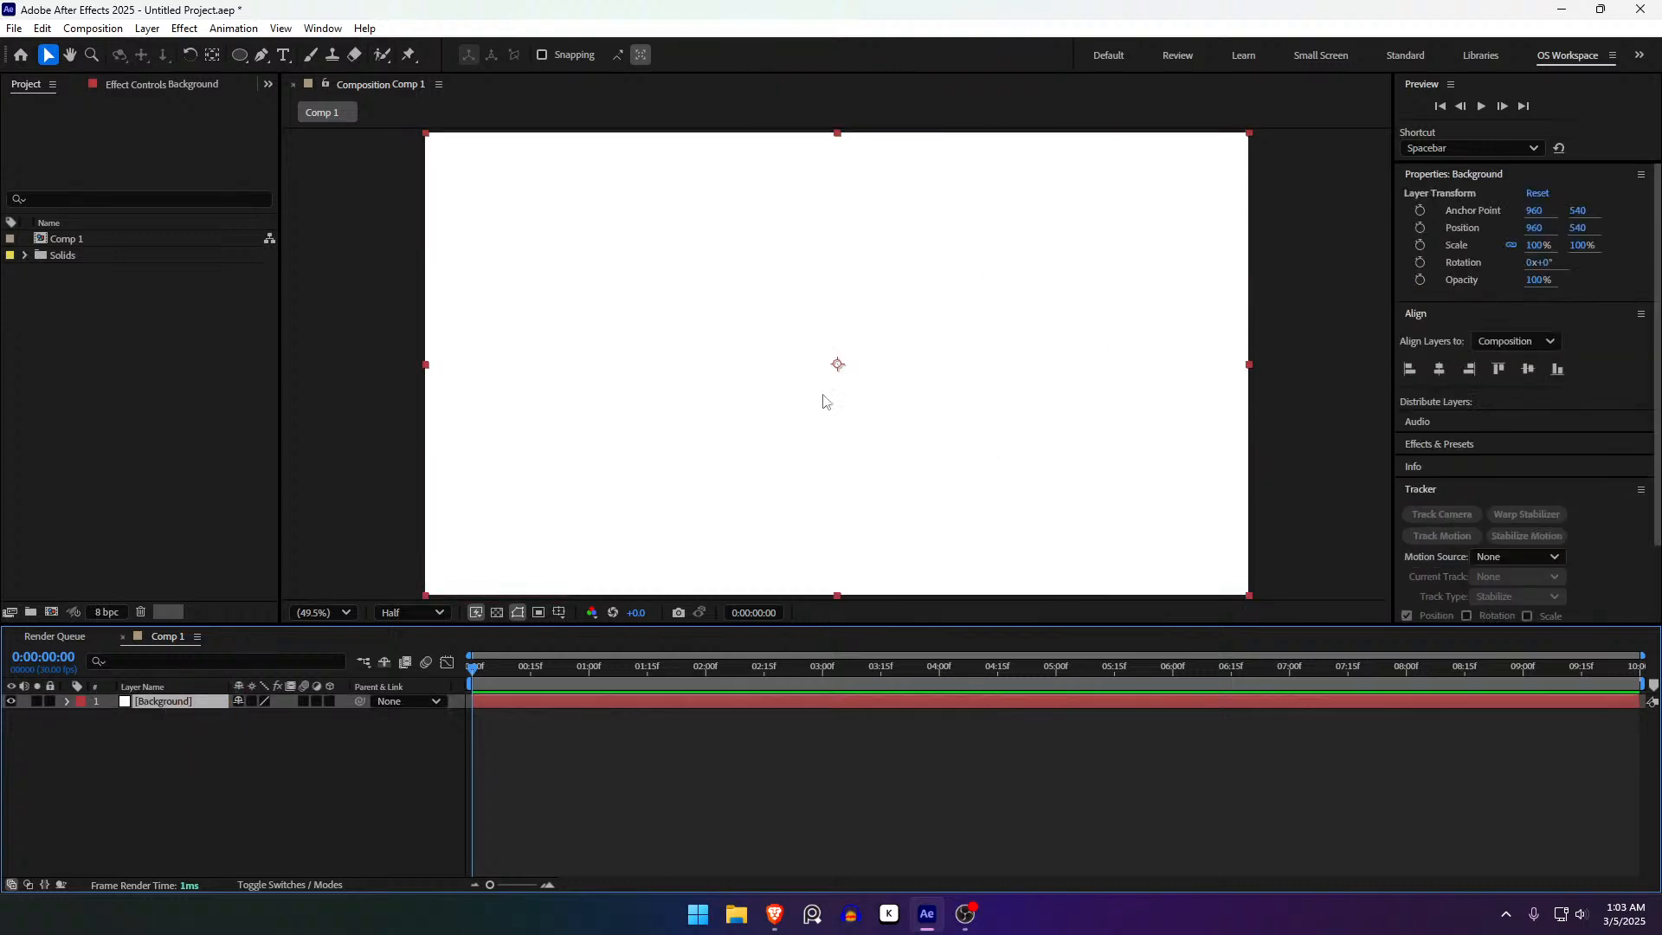
{"action": "left_click", "coordinate": [240, 56]}
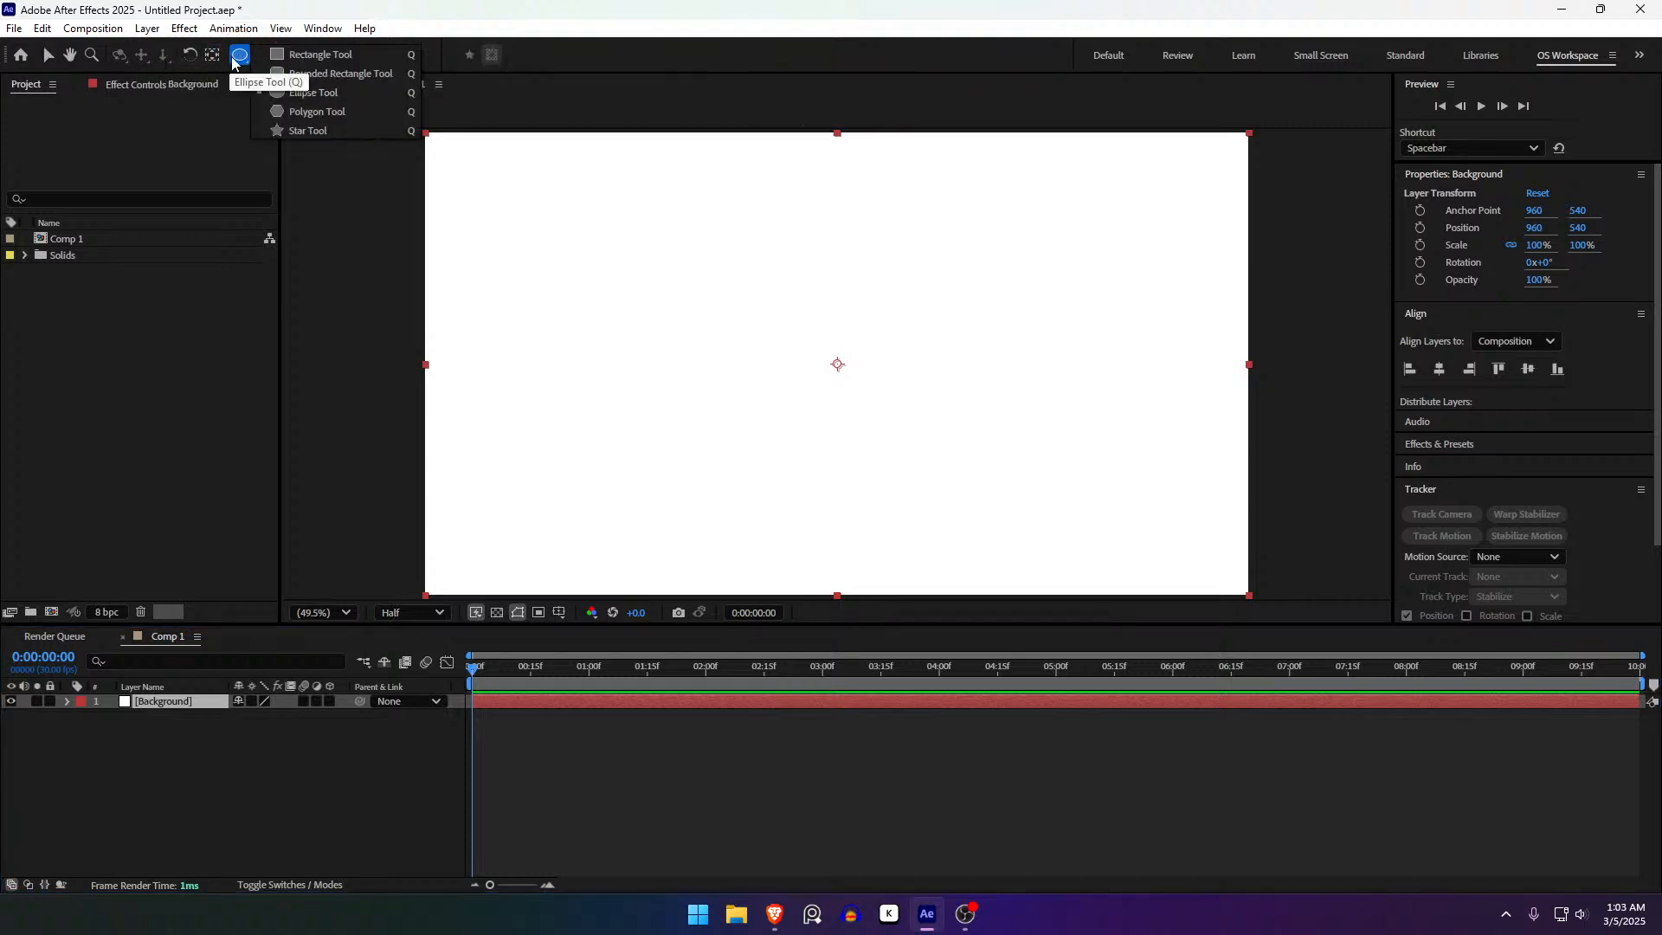
{"action": "left_click", "coordinate": [239, 58]}
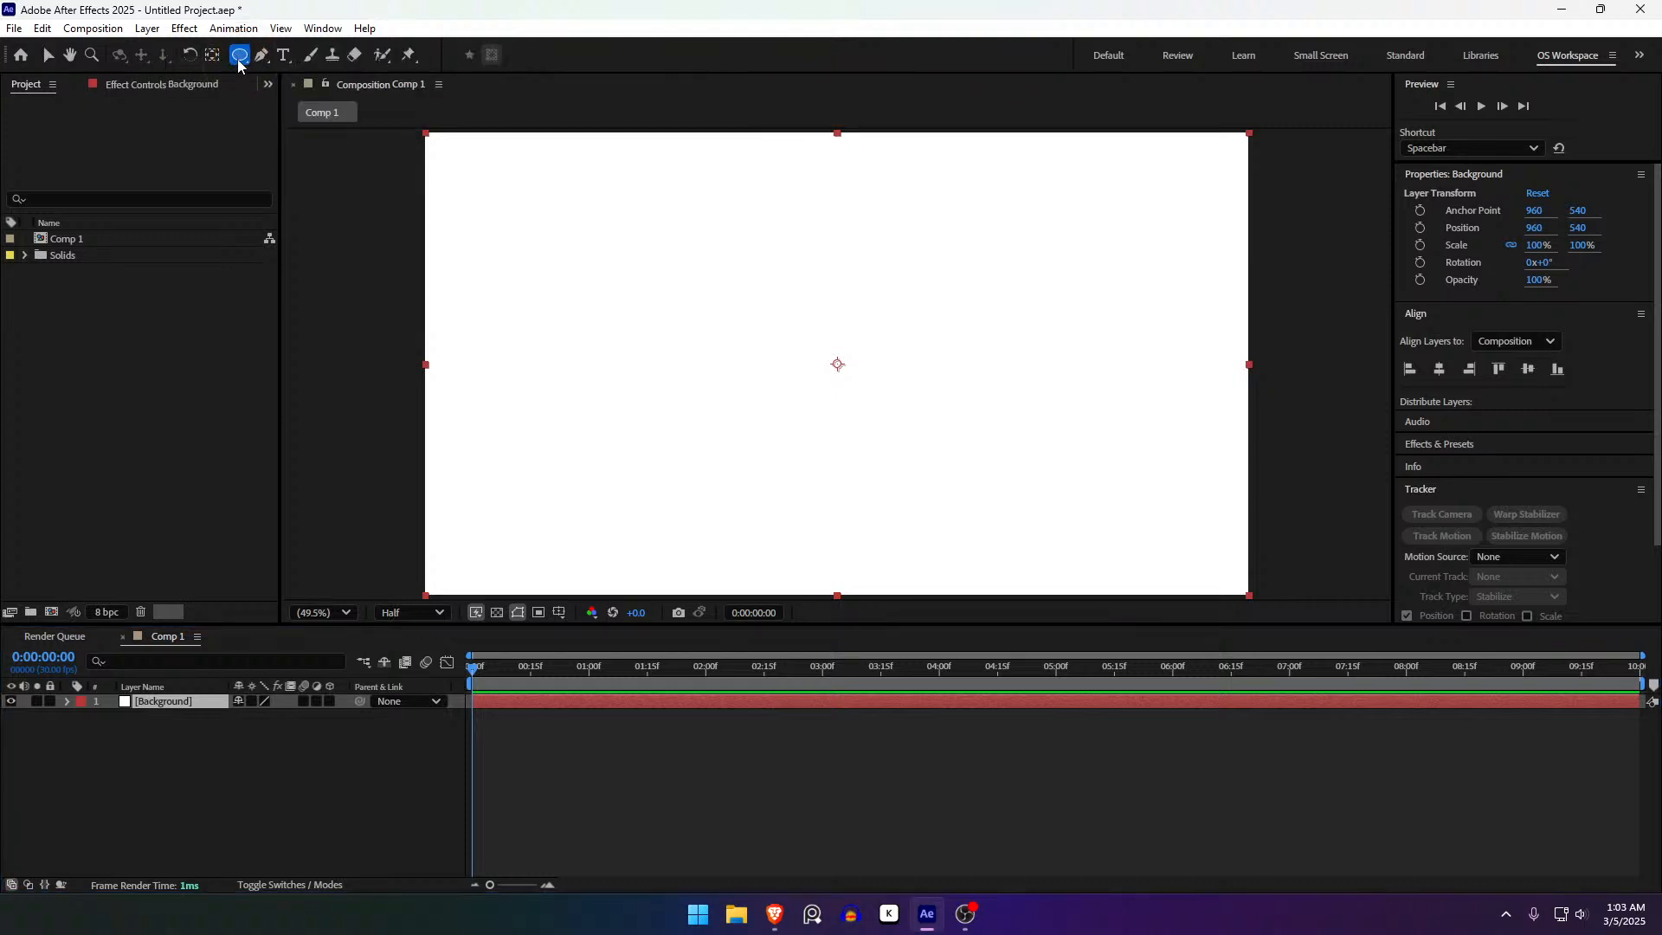
{"action": "double_click", "coordinate": [240, 56]}
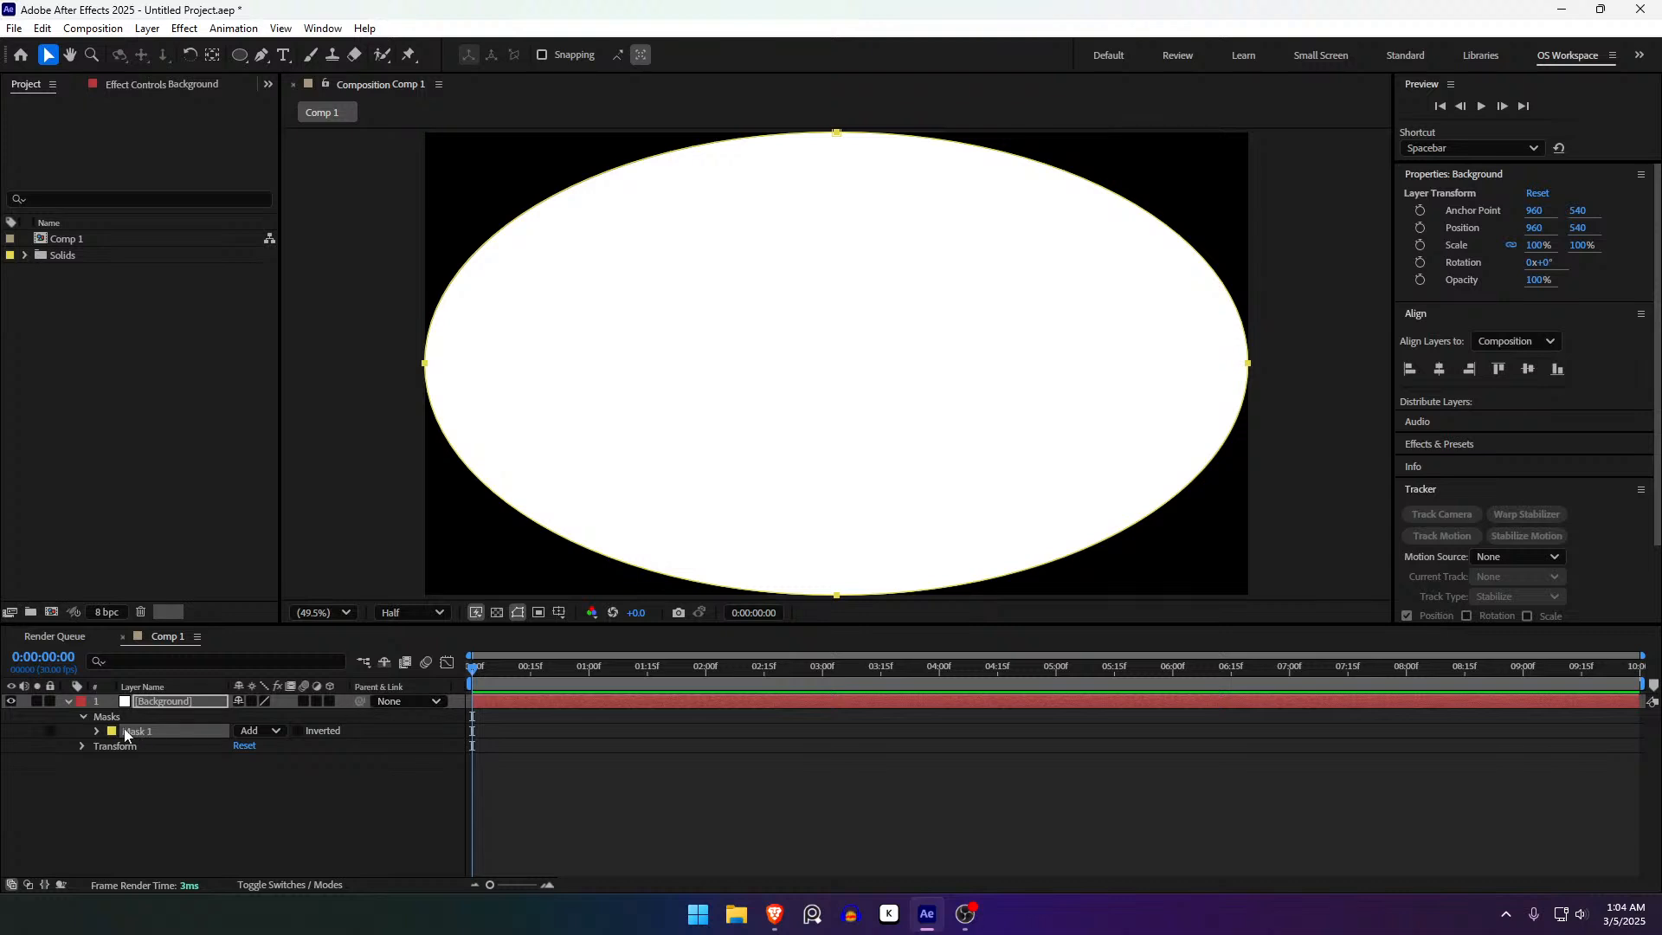
{"action": "left_click", "coordinate": [96, 732]}
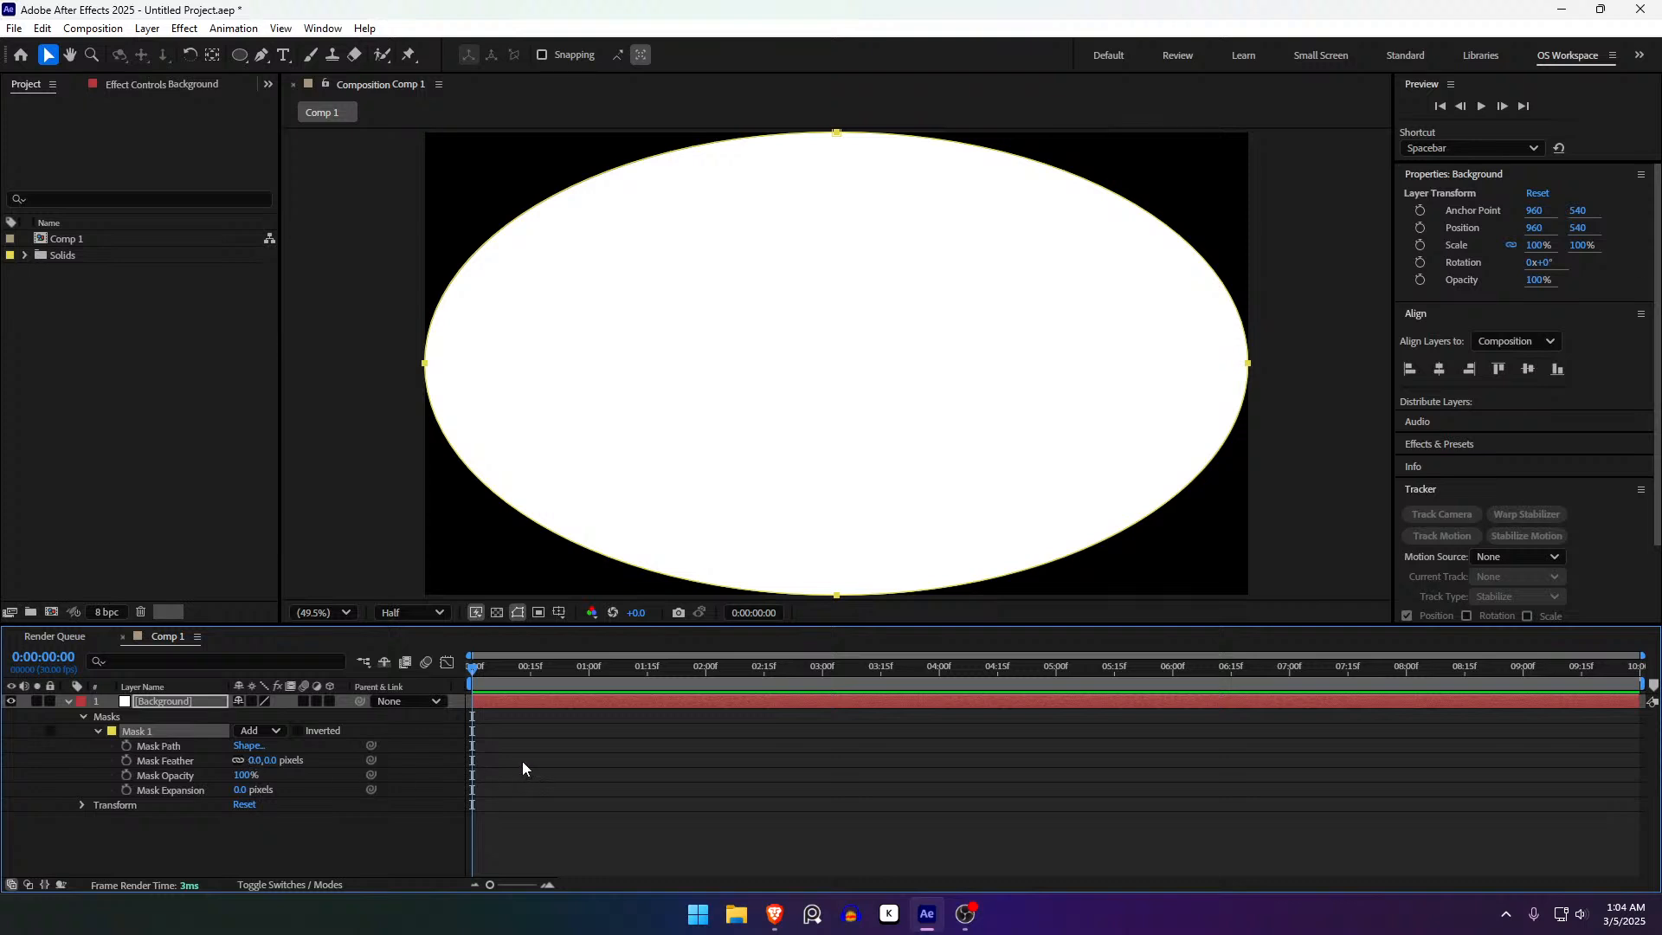
- Set the Background ellipse mask's feather to 536 px for a soft vignette glow
{"action": "key", "text": "f"}
{"action": "left_click_drag", "start_coordinate": [251, 733], "coordinate": [596, 755]}
{"action": "left_click", "coordinate": [677, 784]}
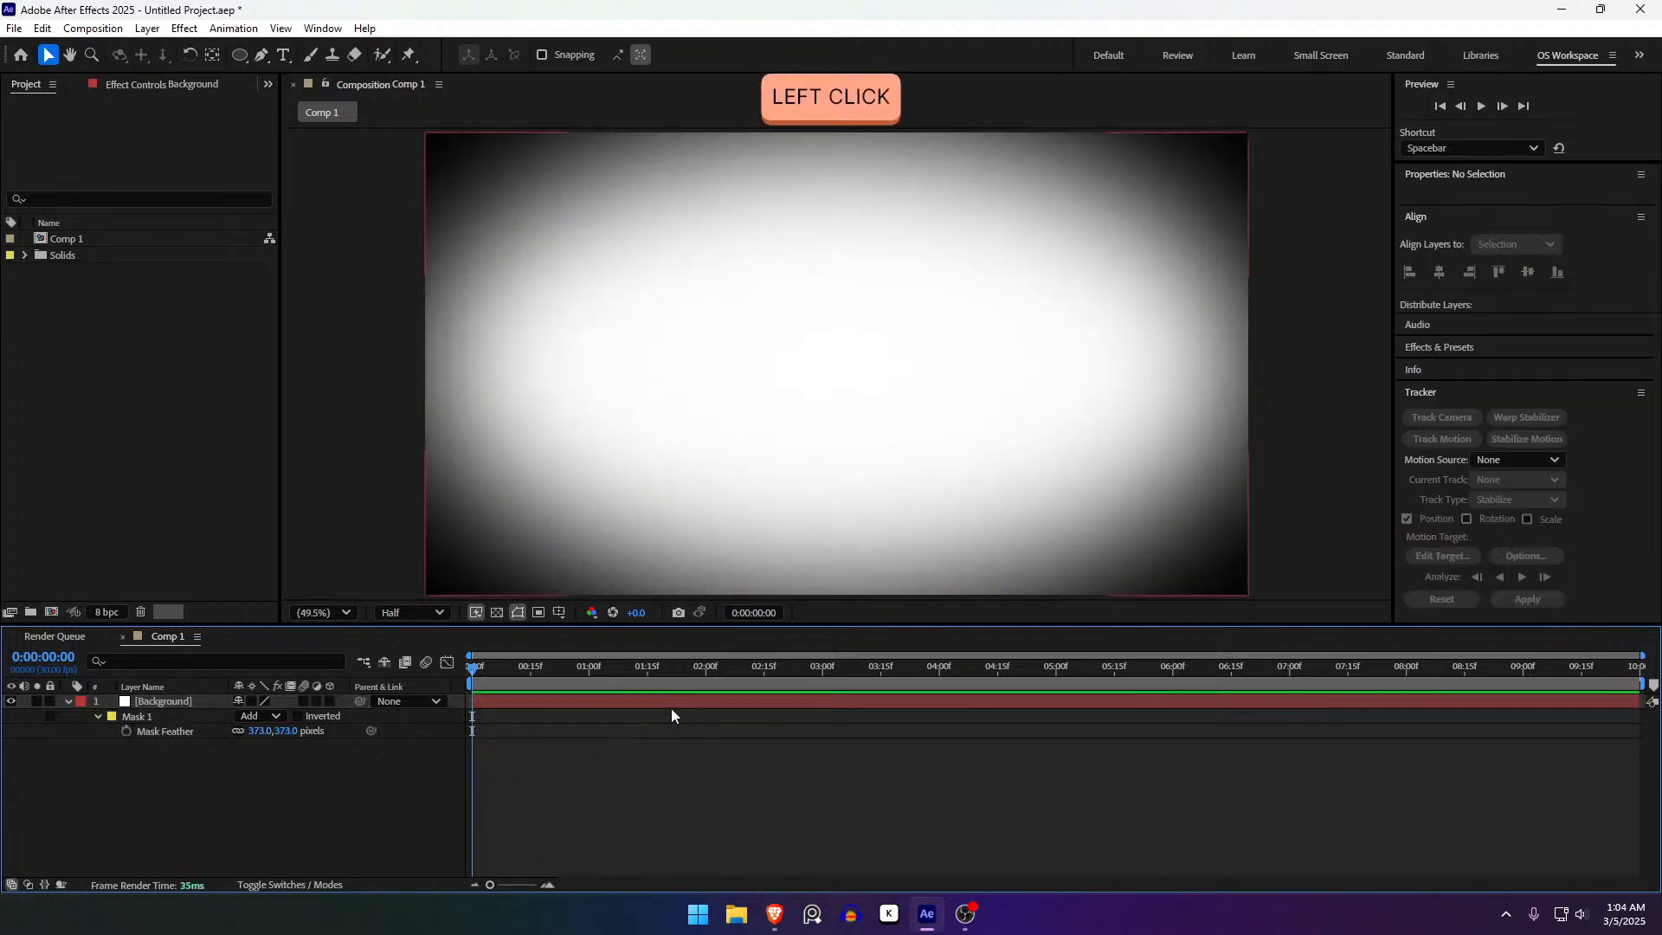
{"action": "left_click", "coordinate": [668, 701]}
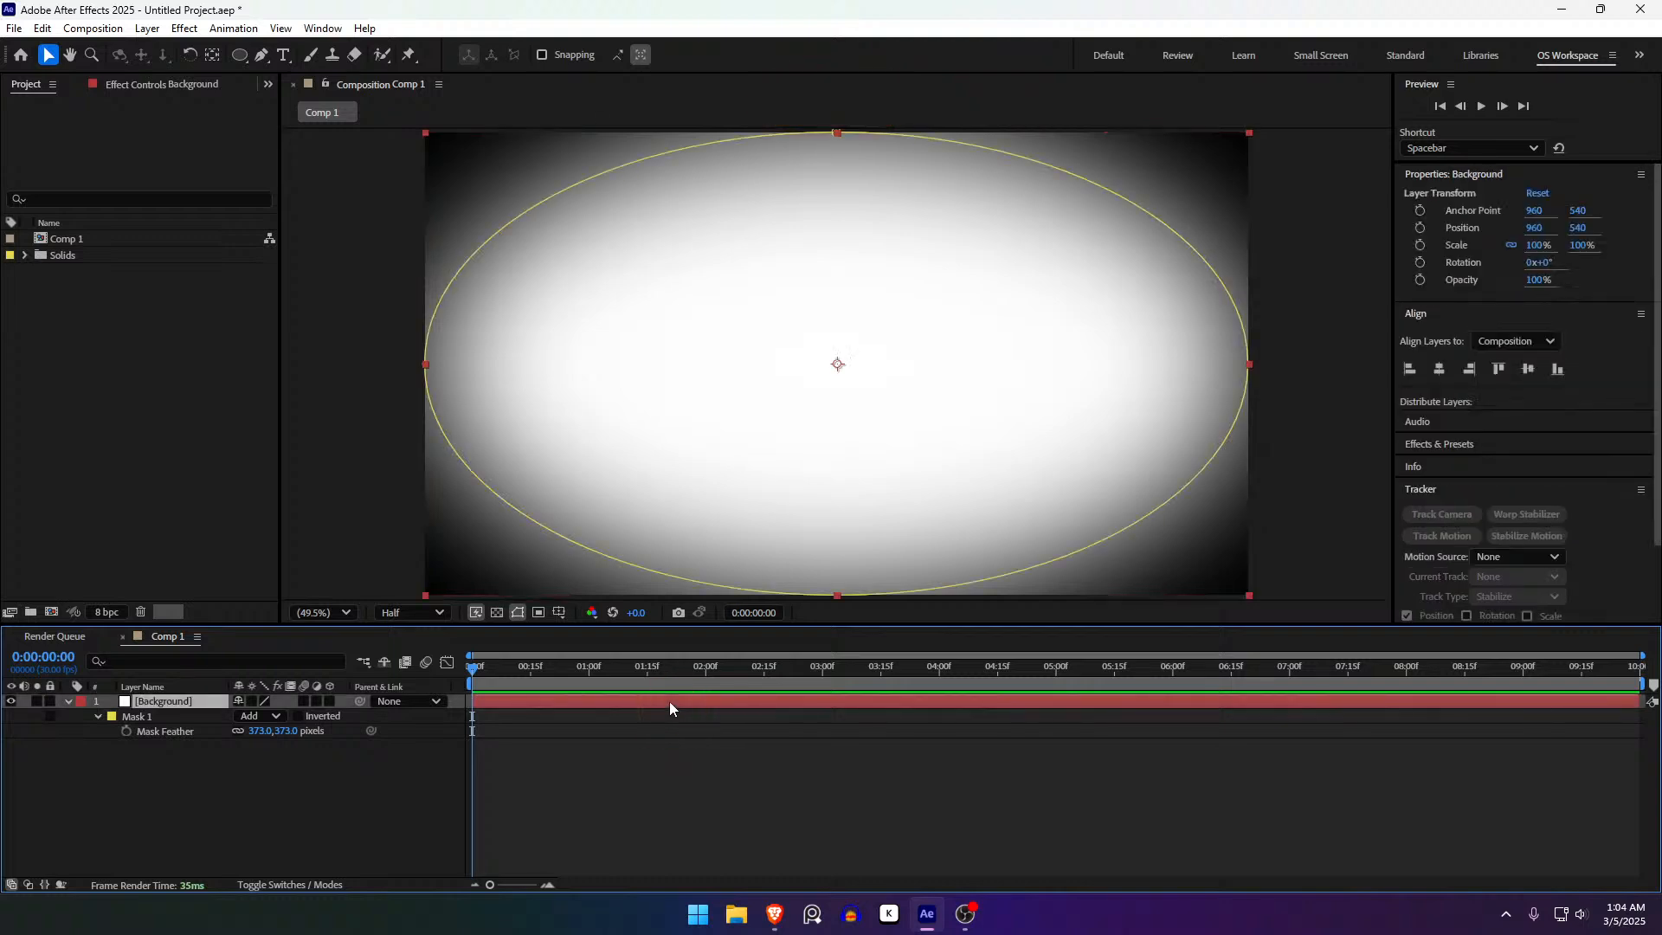
{"action": "left_click_drag", "start_coordinate": [287, 732], "coordinate": [435, 739]}
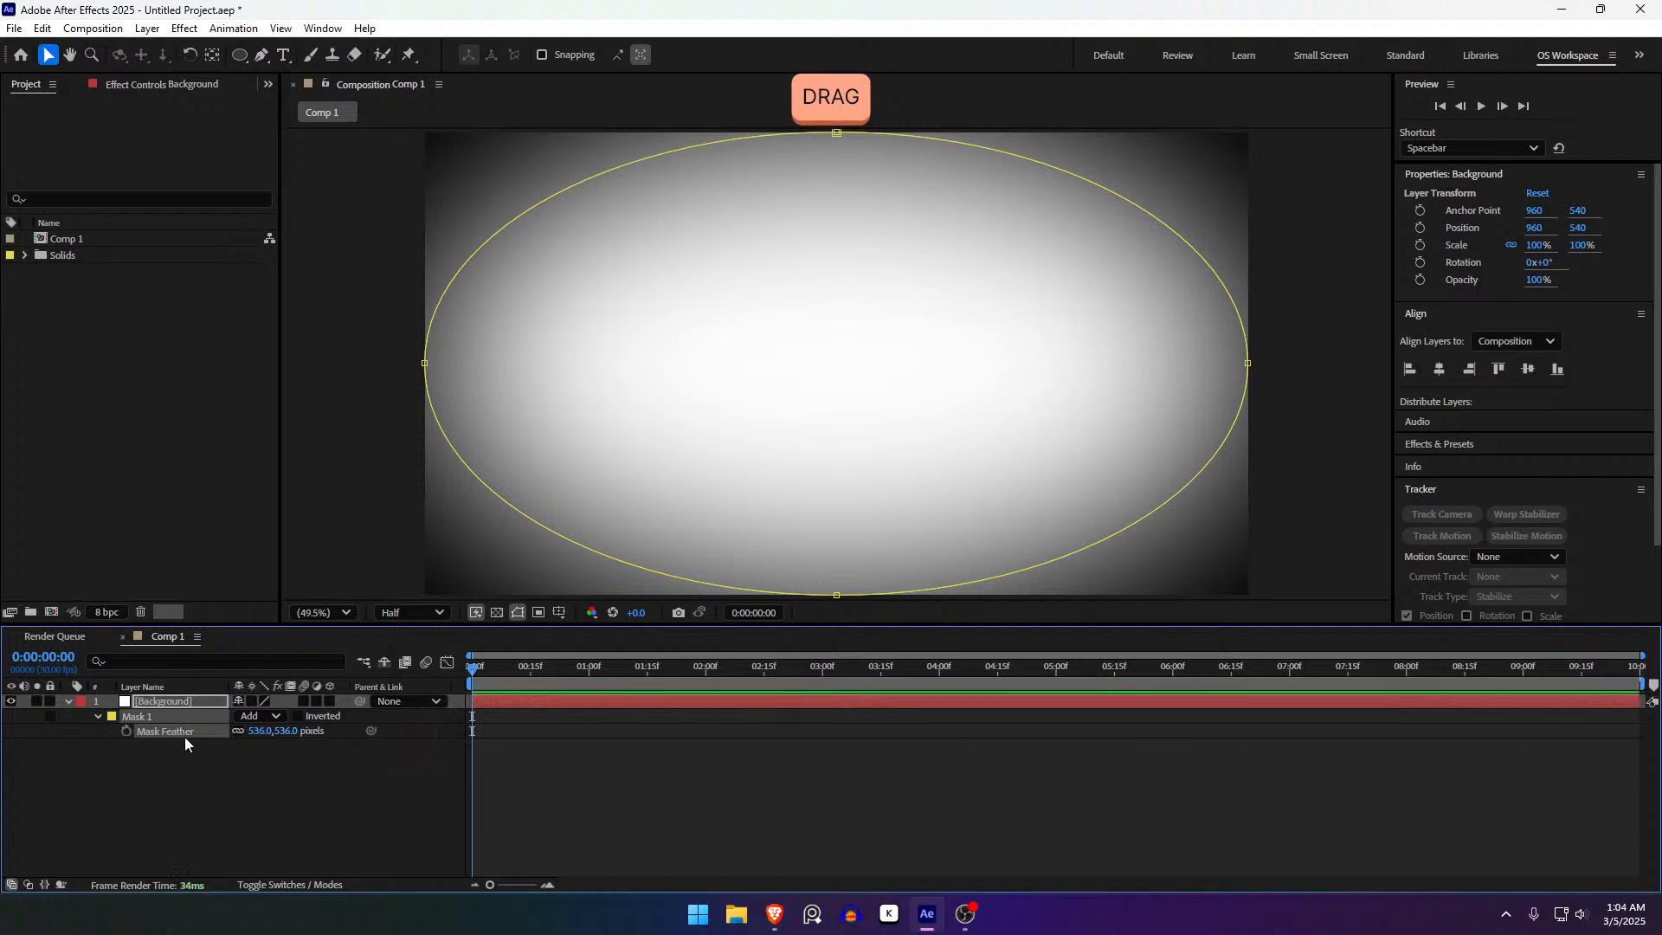
{"action": "left_click", "coordinate": [98, 716]}
{"action": "left_click", "coordinate": [96, 718]}
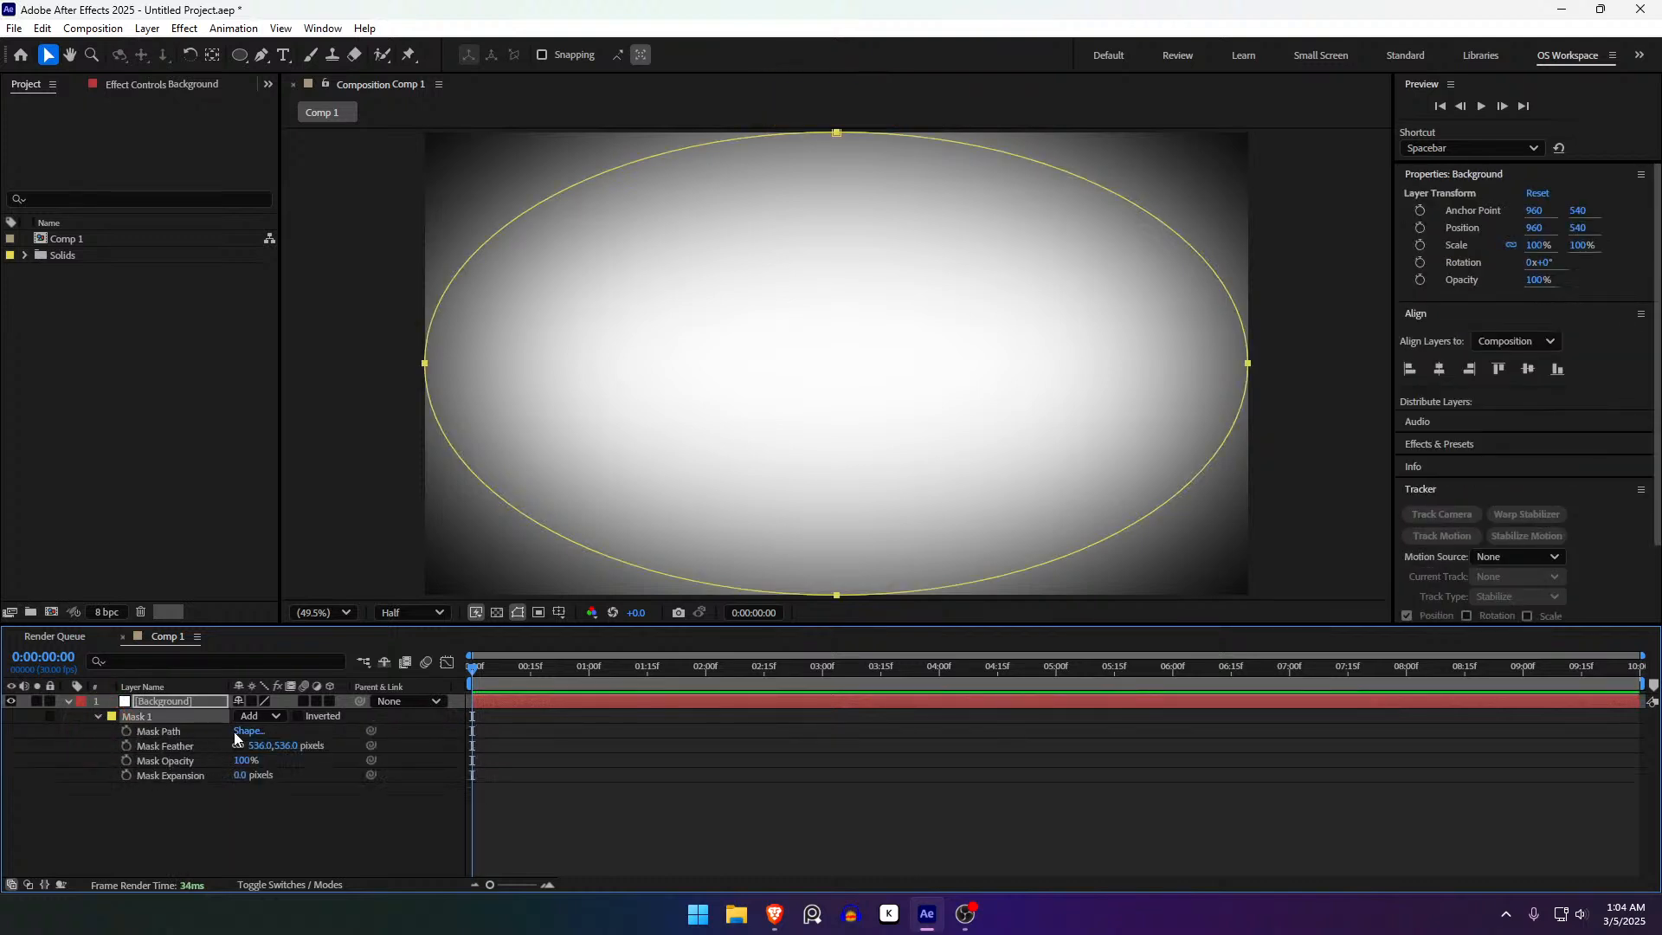
{"action": "key", "text": "m"}
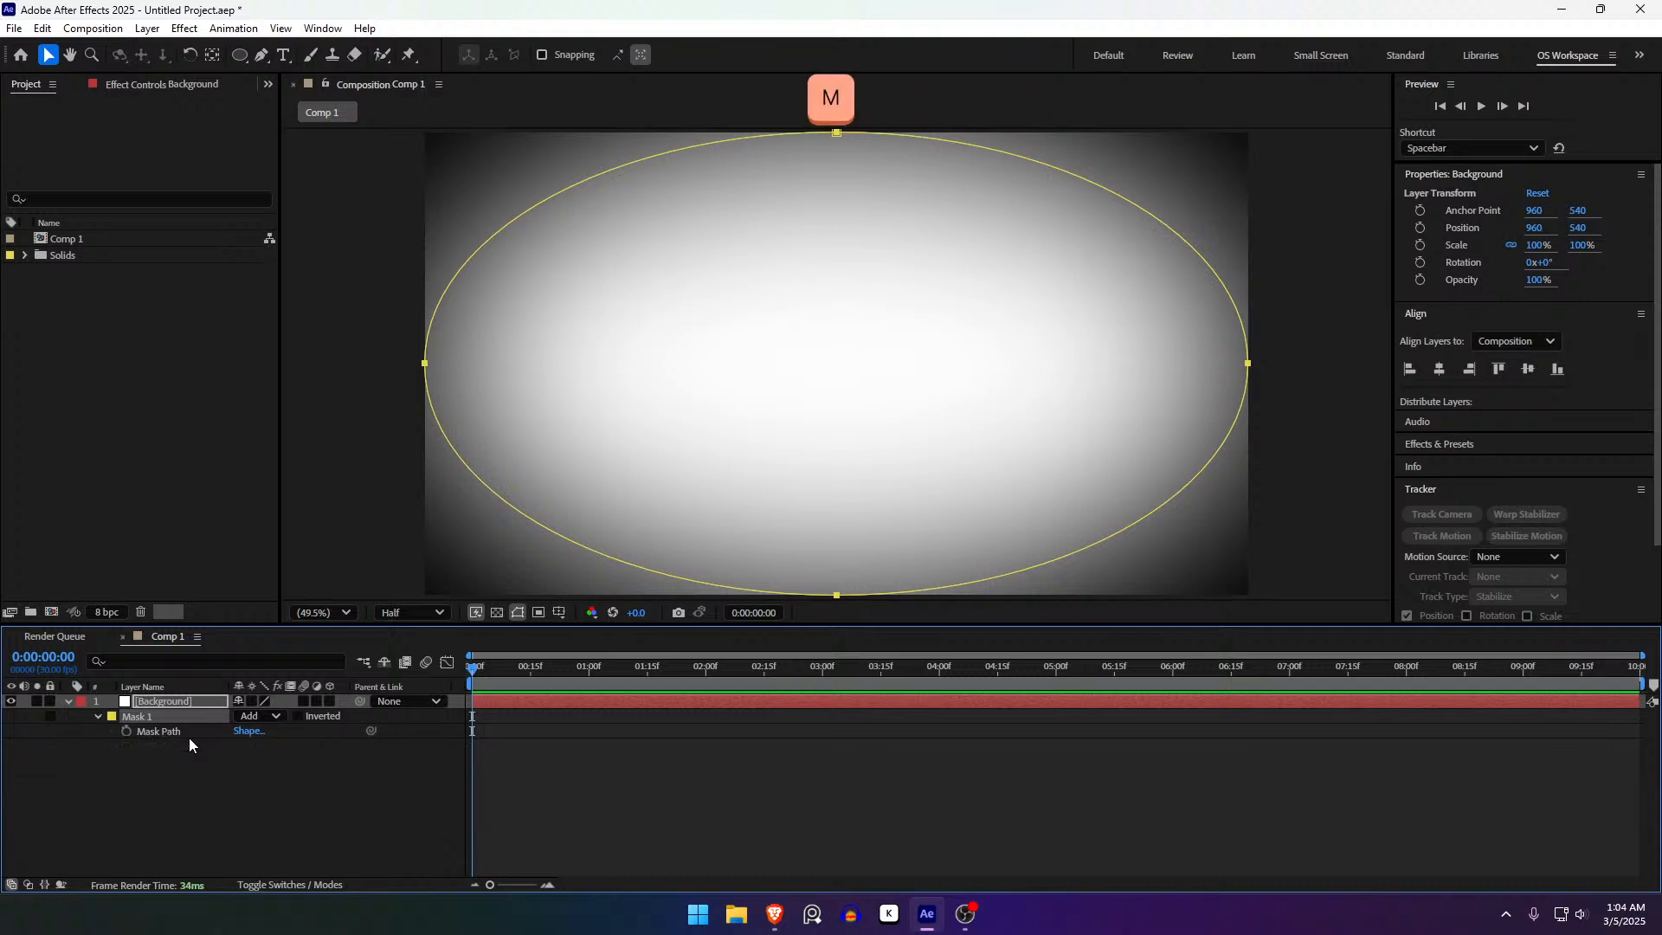
- Keyframe Mask Path at 0 s and flatten the ellipse into a thin top sliver at 1 s
{"action": "left_click", "coordinate": [126, 730]}
{"action": "left_click_drag", "start_coordinate": [534, 680], "coordinate": [589, 674]}
{"action": "left_click_drag", "start_coordinate": [836, 595], "coordinate": [895, 137]}
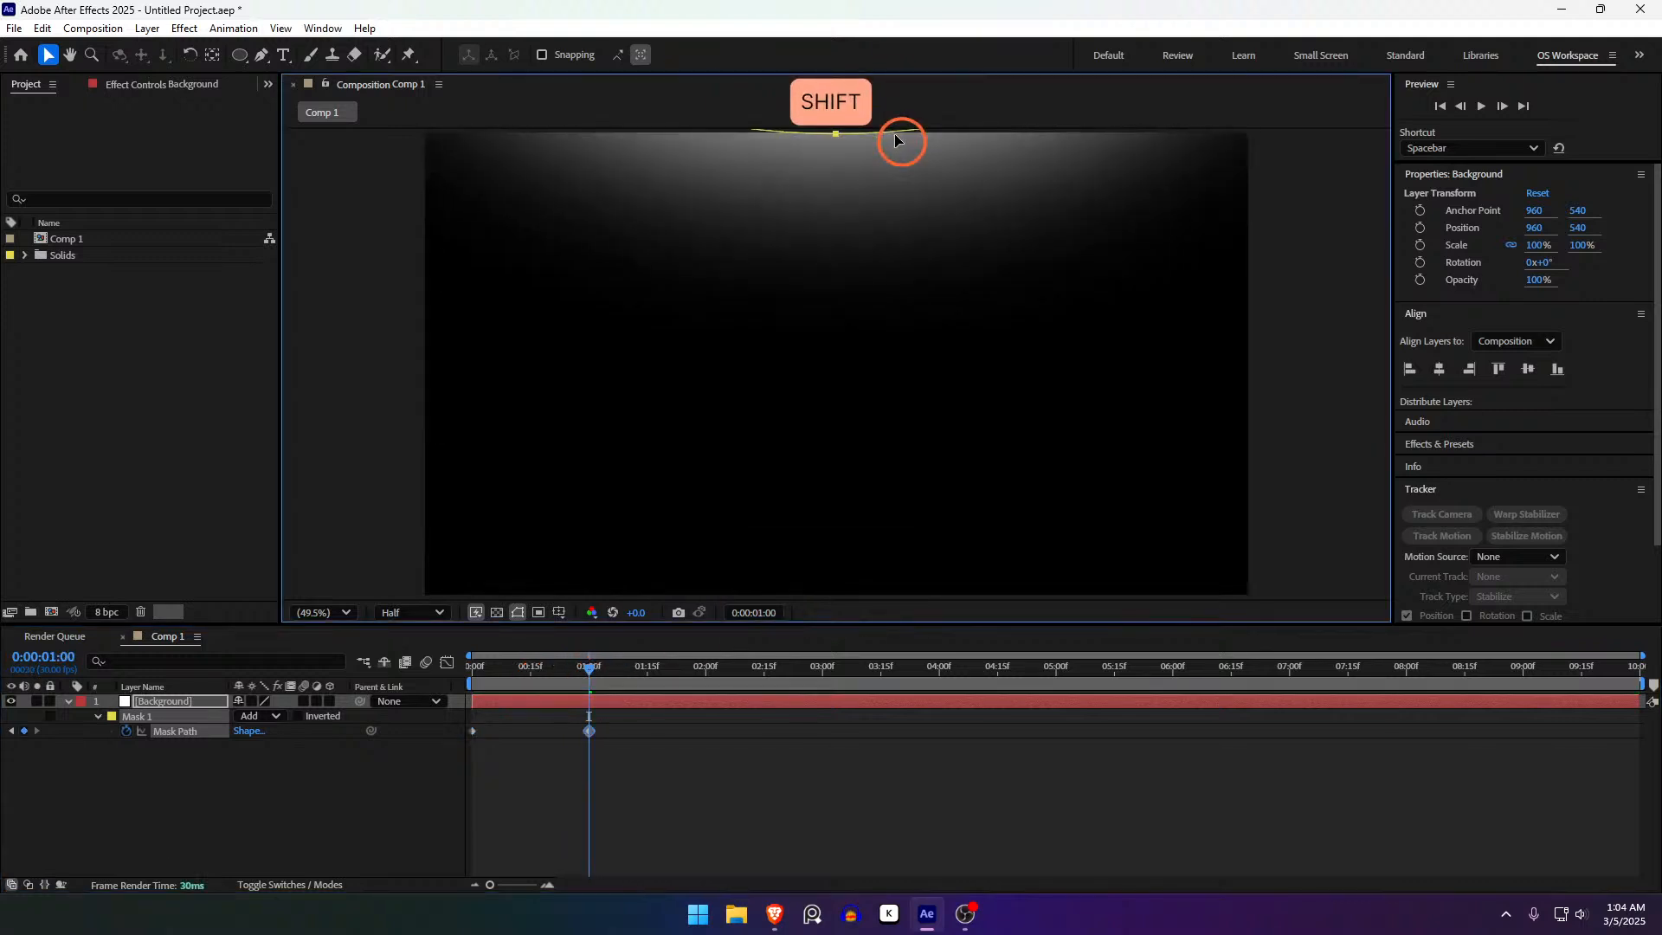
{"action": "key", "text": "ctrl+z"}
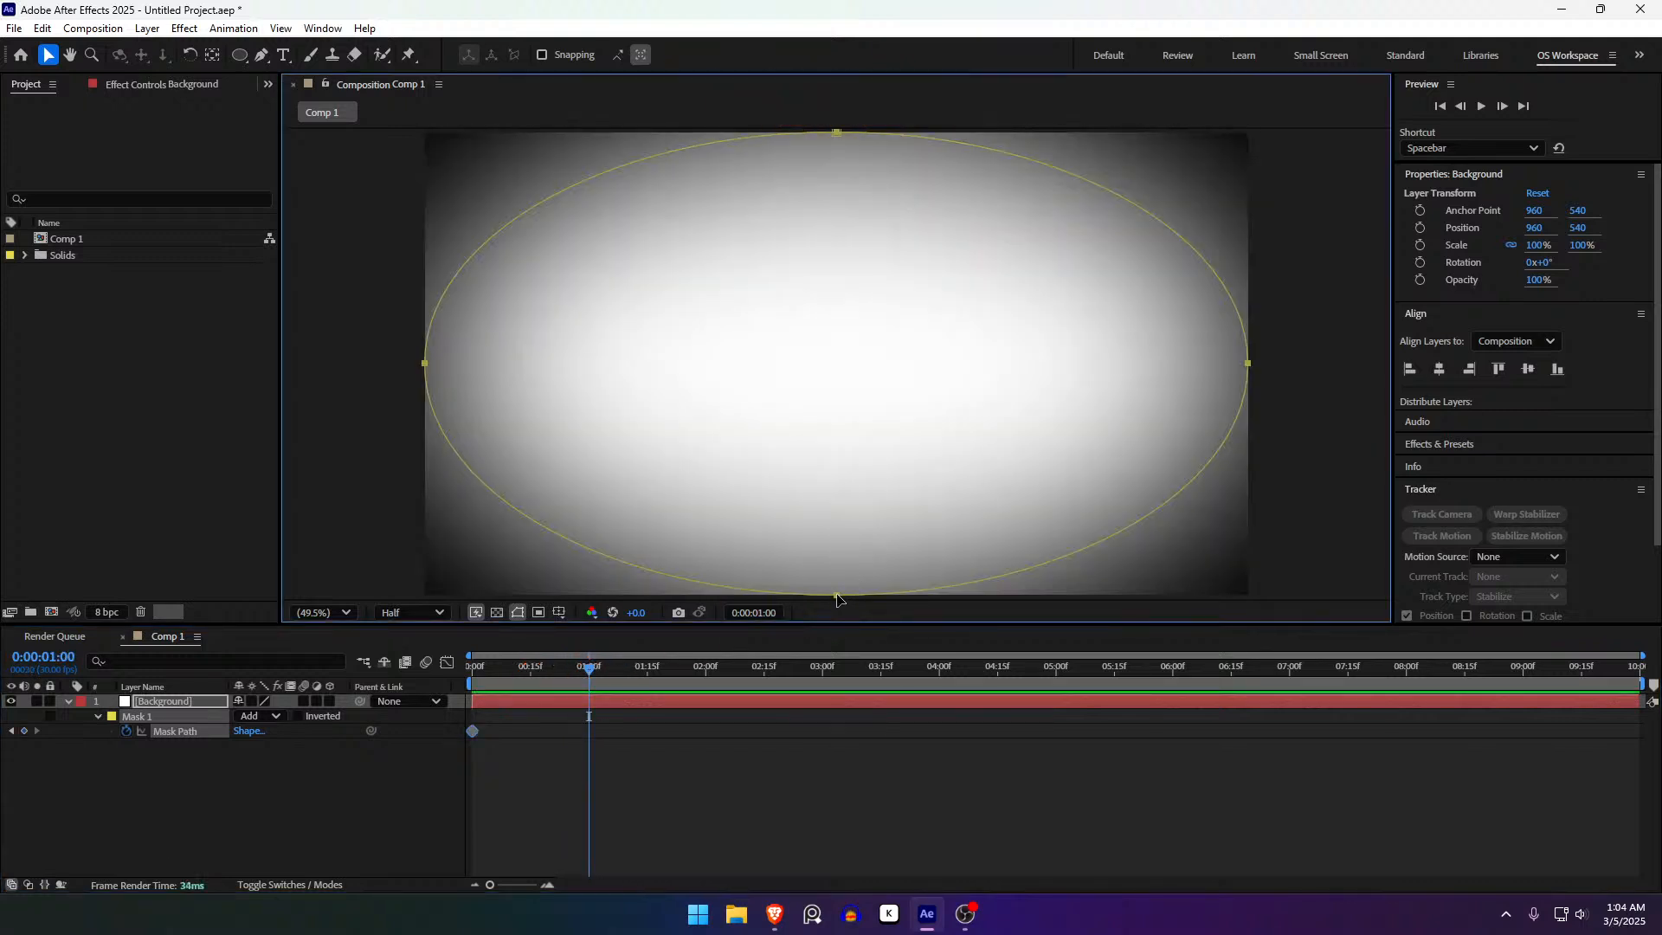
{"action": "left_click", "coordinate": [838, 601]}
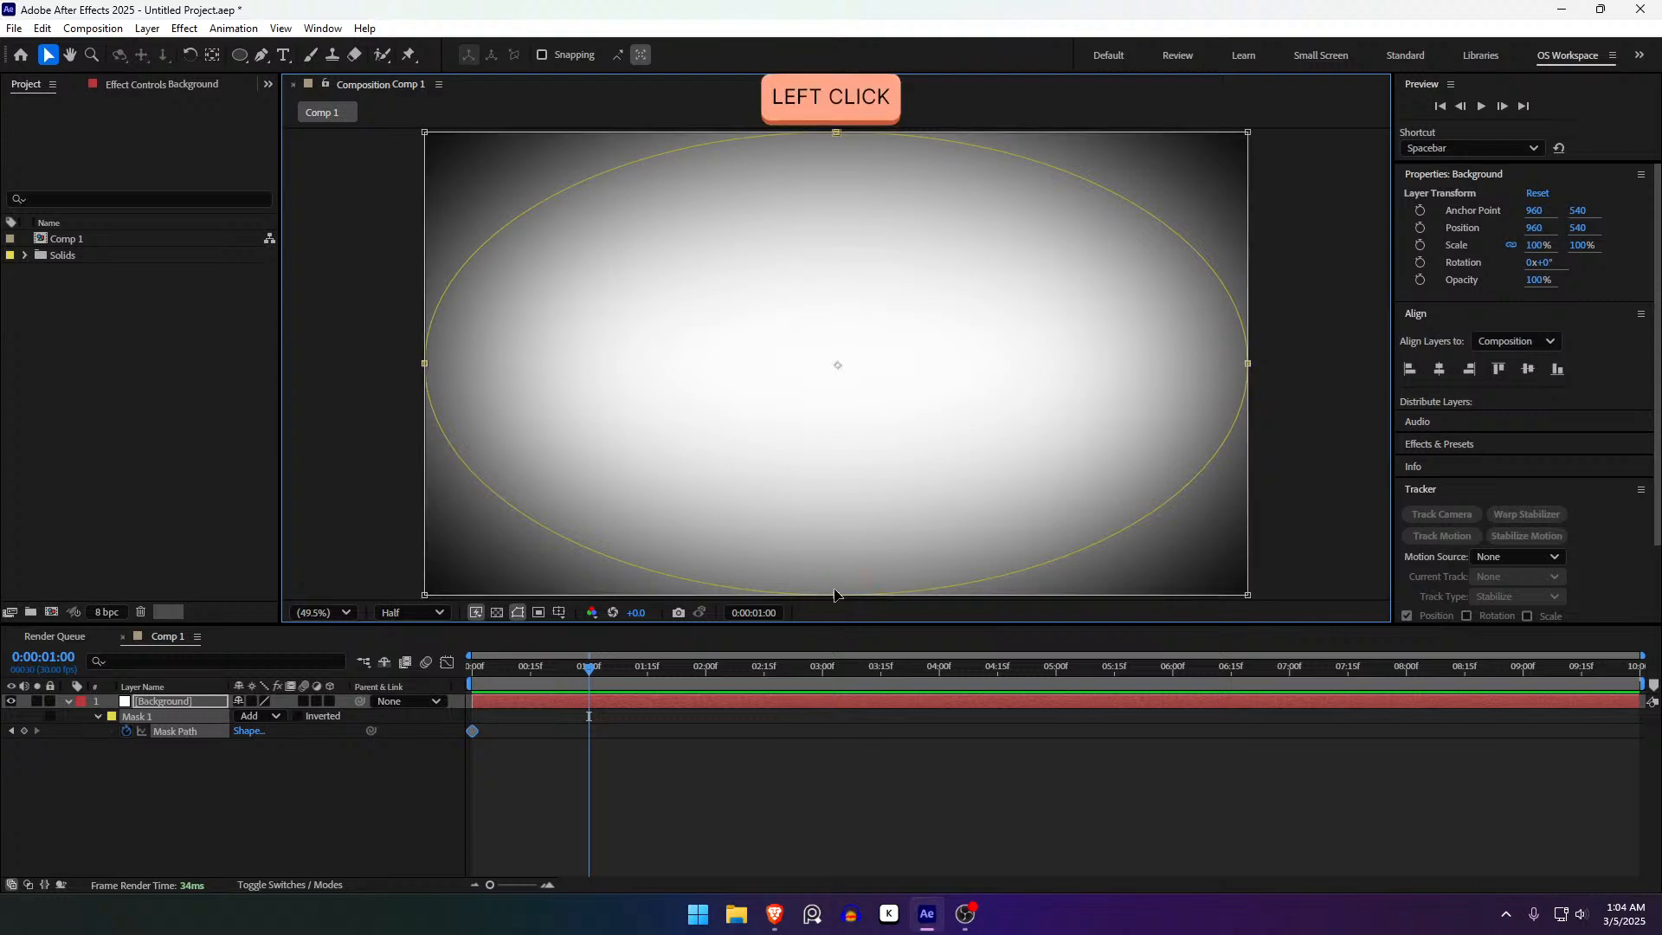
{"action": "left_click_drag", "start_coordinate": [835, 596], "coordinate": [874, 154]}
{"action": "key", "text": "Return"}
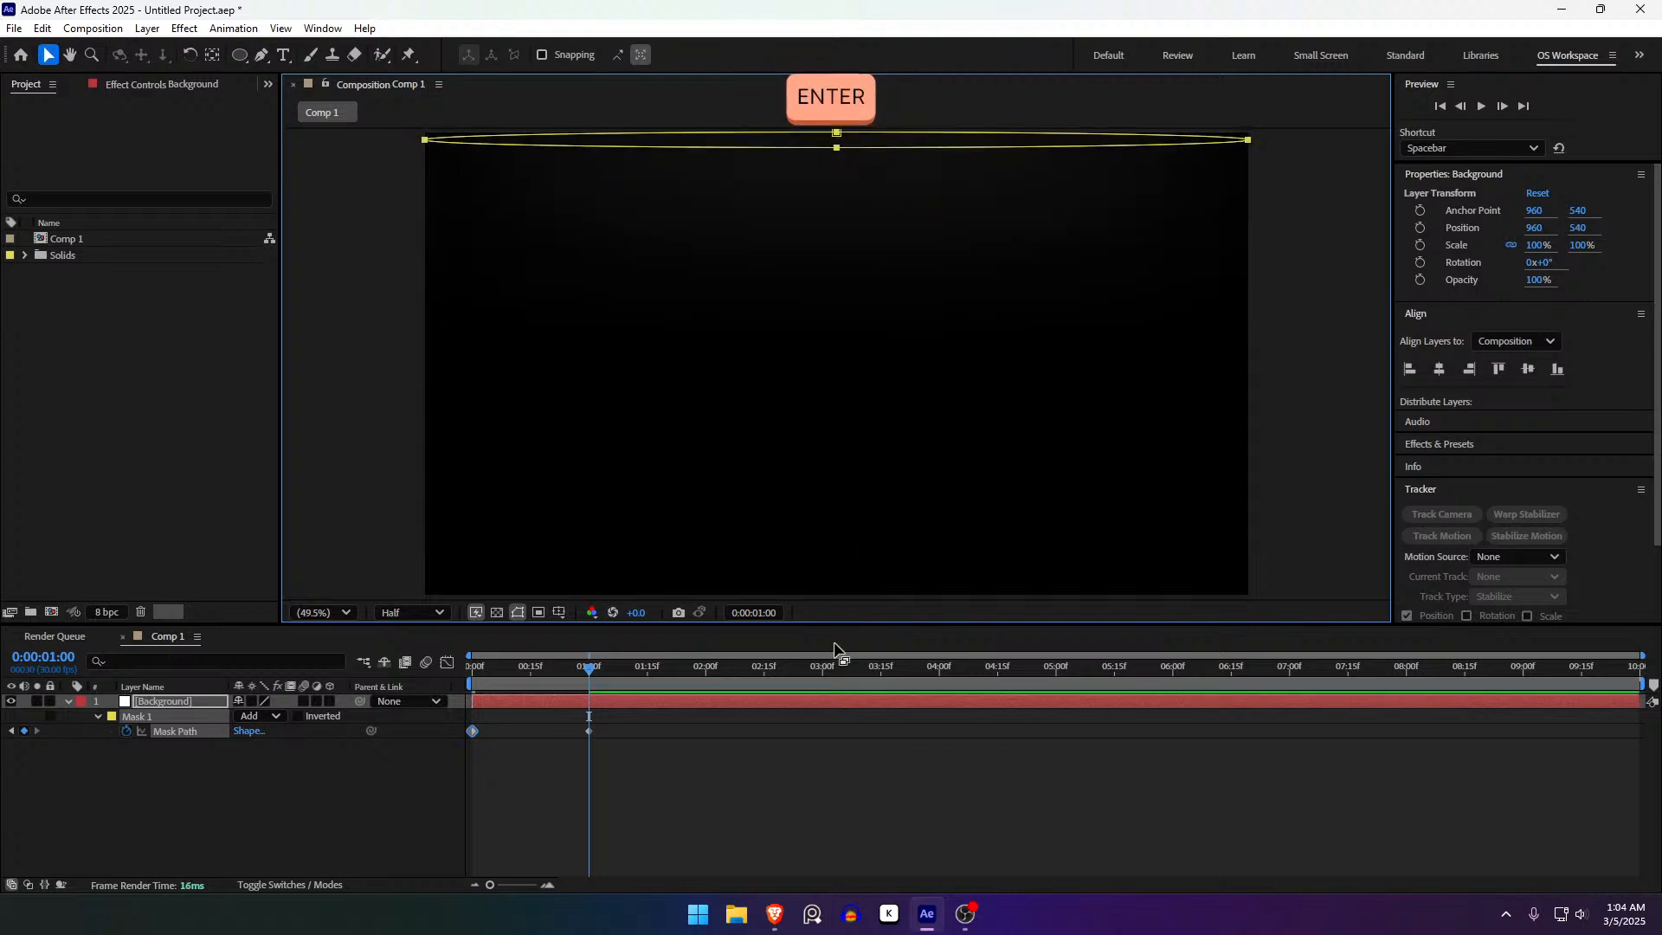
- Preview the squash, then try resizing the mask at 2 s and undo it
{"action": "left_click_drag", "start_coordinate": [589, 677], "coordinate": [667, 696]}
{"action": "left_click_drag", "start_coordinate": [548, 679], "coordinate": [456, 704]}
{"action": "left_click", "coordinate": [545, 750]}
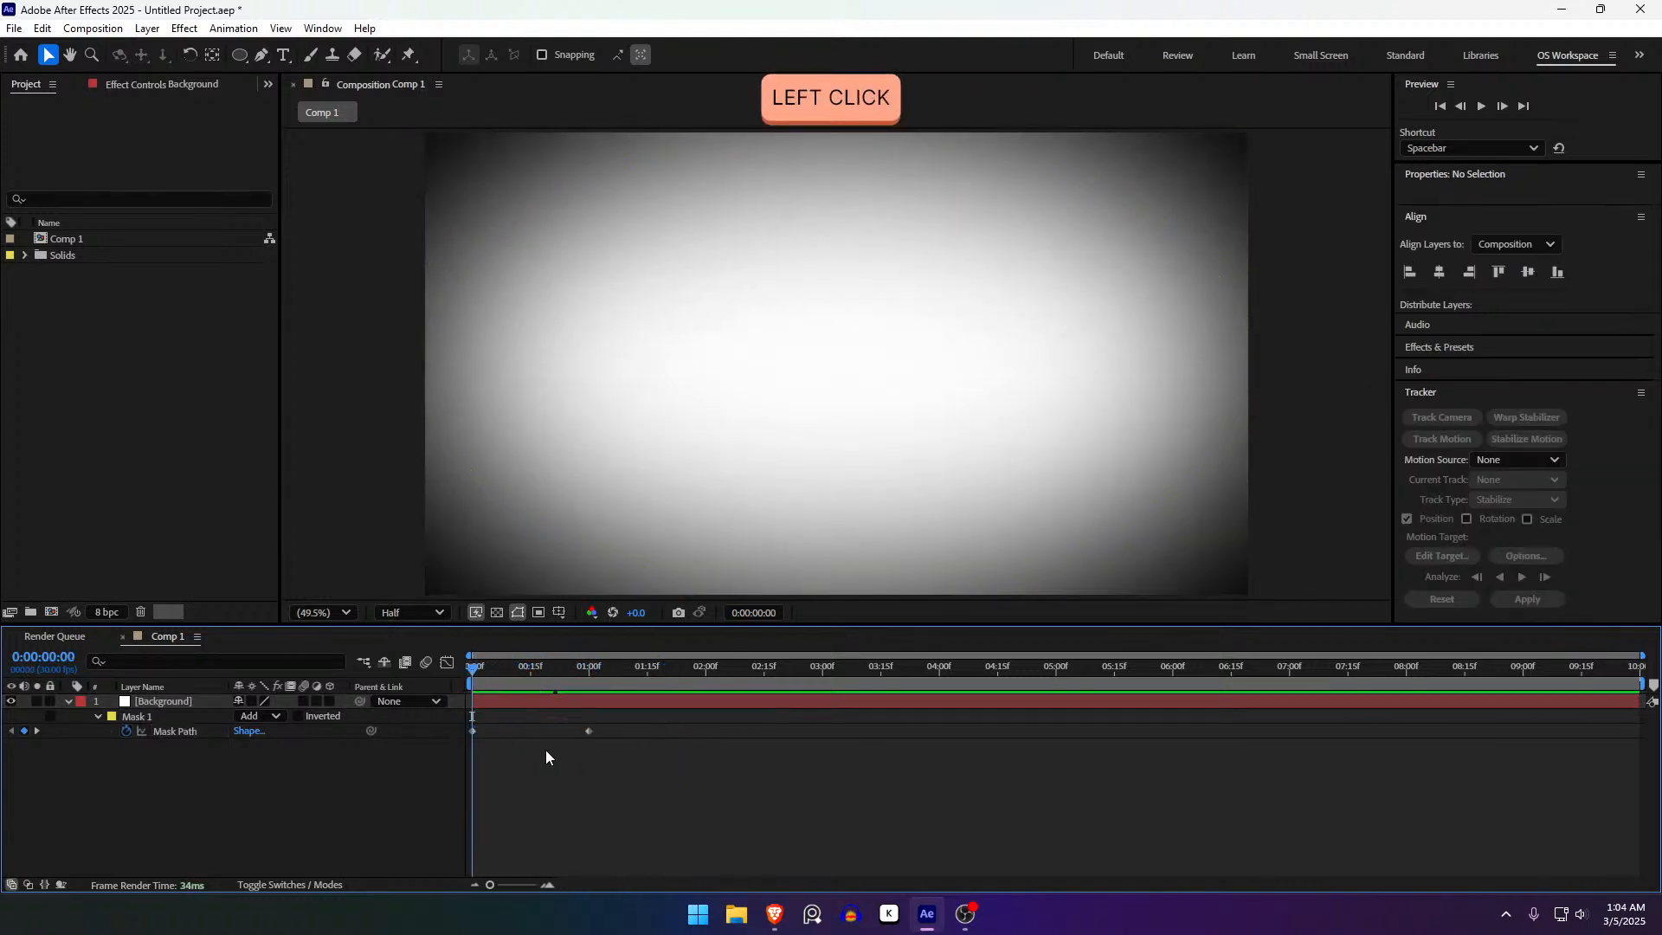
{"action": "left_click", "coordinate": [484, 703]}
{"action": "left_click_drag", "start_coordinate": [490, 668], "coordinate": [707, 677]}
{"action": "left_click", "coordinate": [837, 148]}
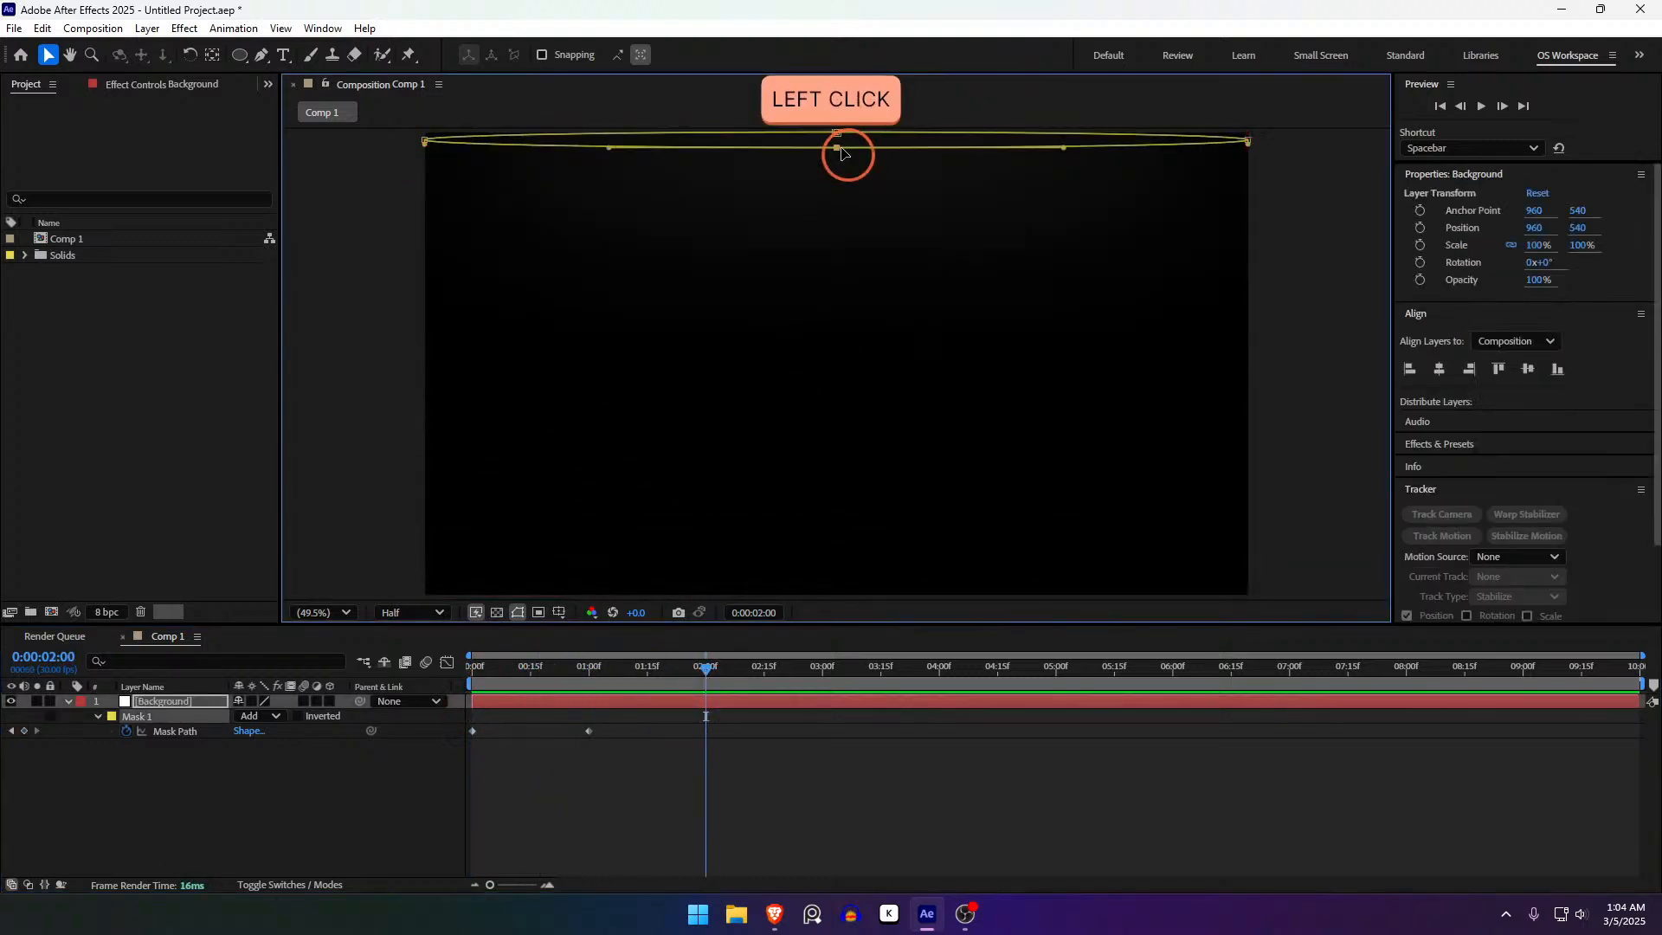
{"action": "left_click", "coordinate": [837, 146], "text": "shift"}
{"action": "left_click_drag", "start_coordinate": [838, 147], "coordinate": [863, 585]}
{"action": "key", "text": "Escape"}
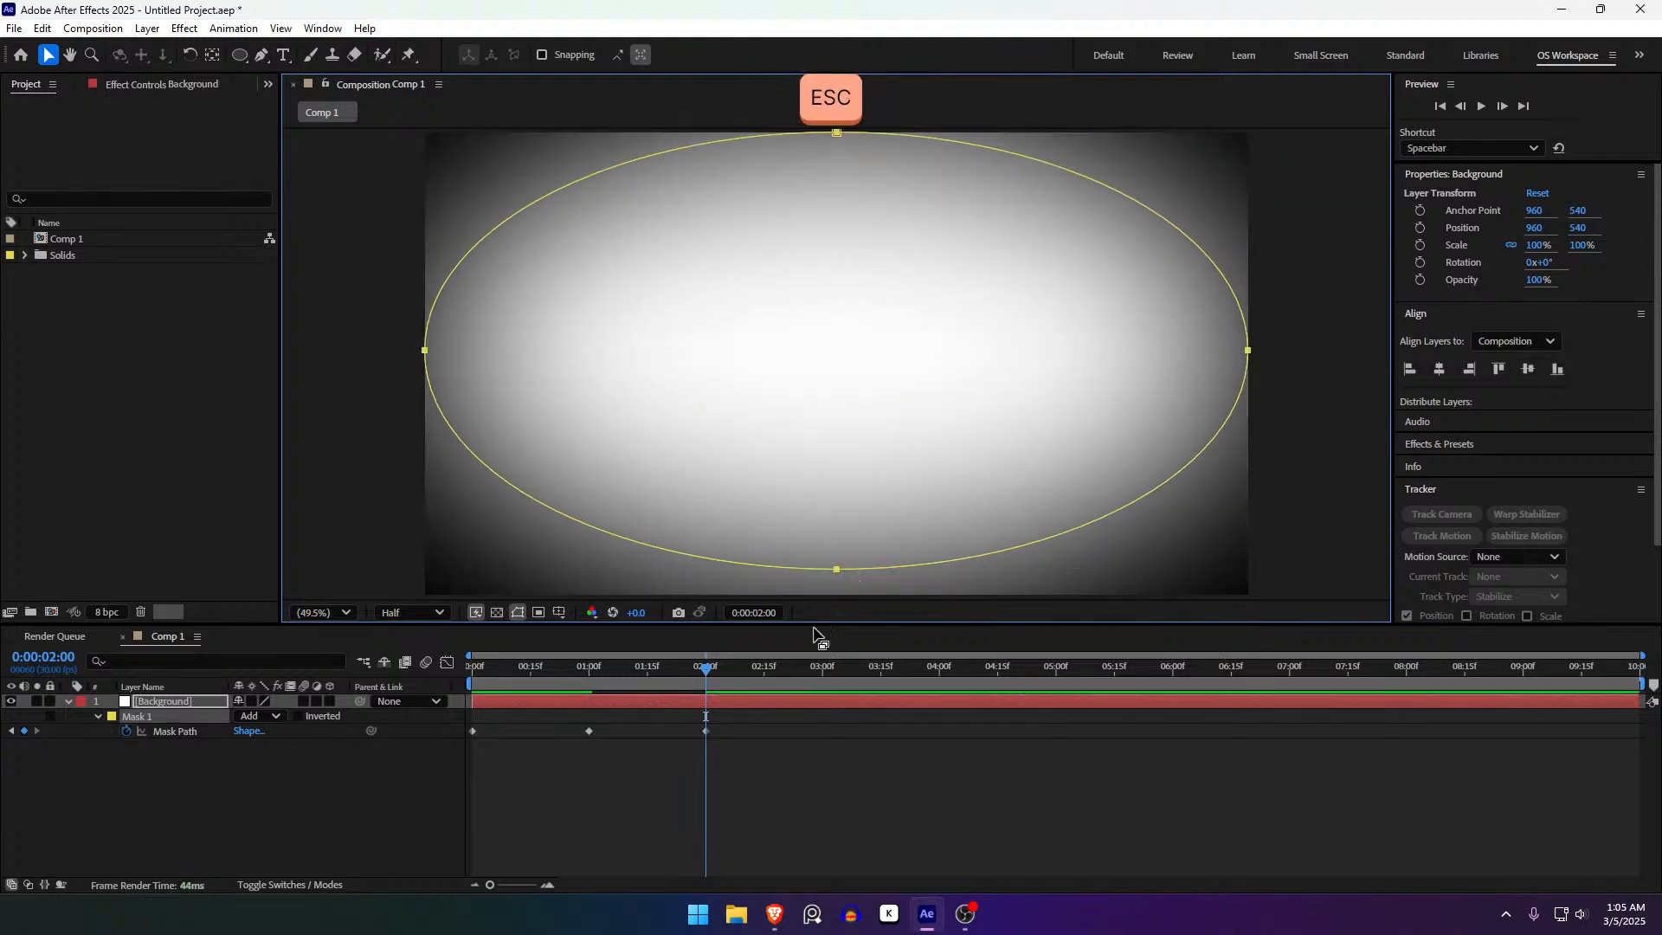
{"action": "key", "text": "ctrl+z"}
- Copy the 0 s Mask Path keyframe, paste it at 2 s, and play the preview
{"action": "left_click", "coordinate": [471, 732]}
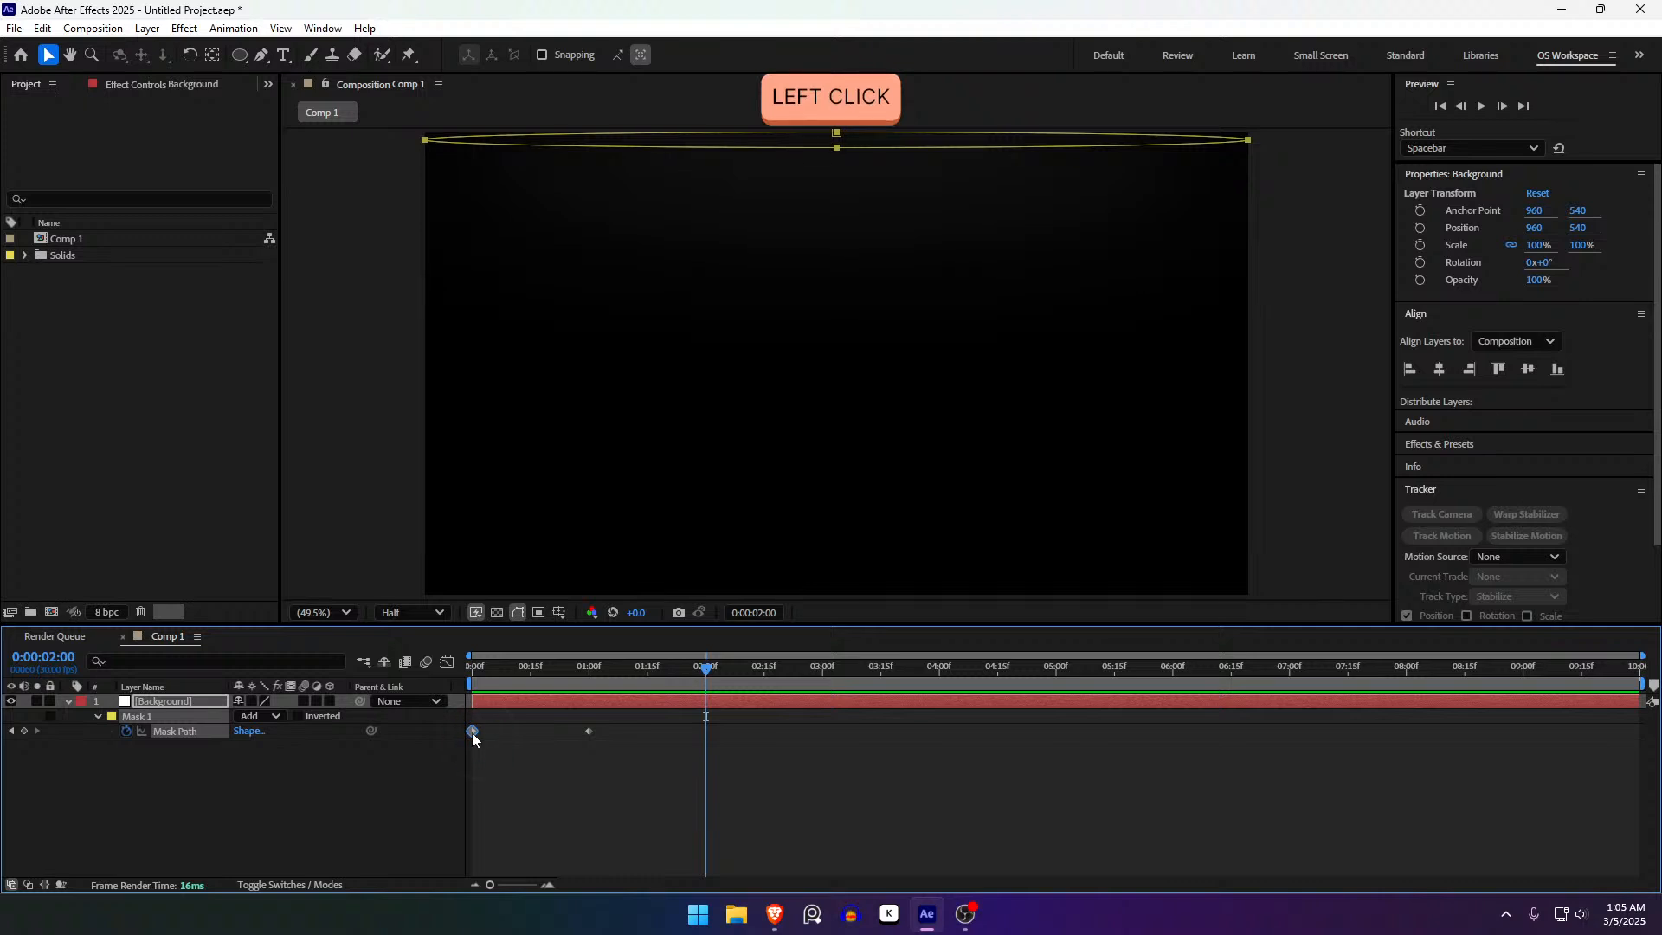
{"action": "key", "text": "ctrl+c"}
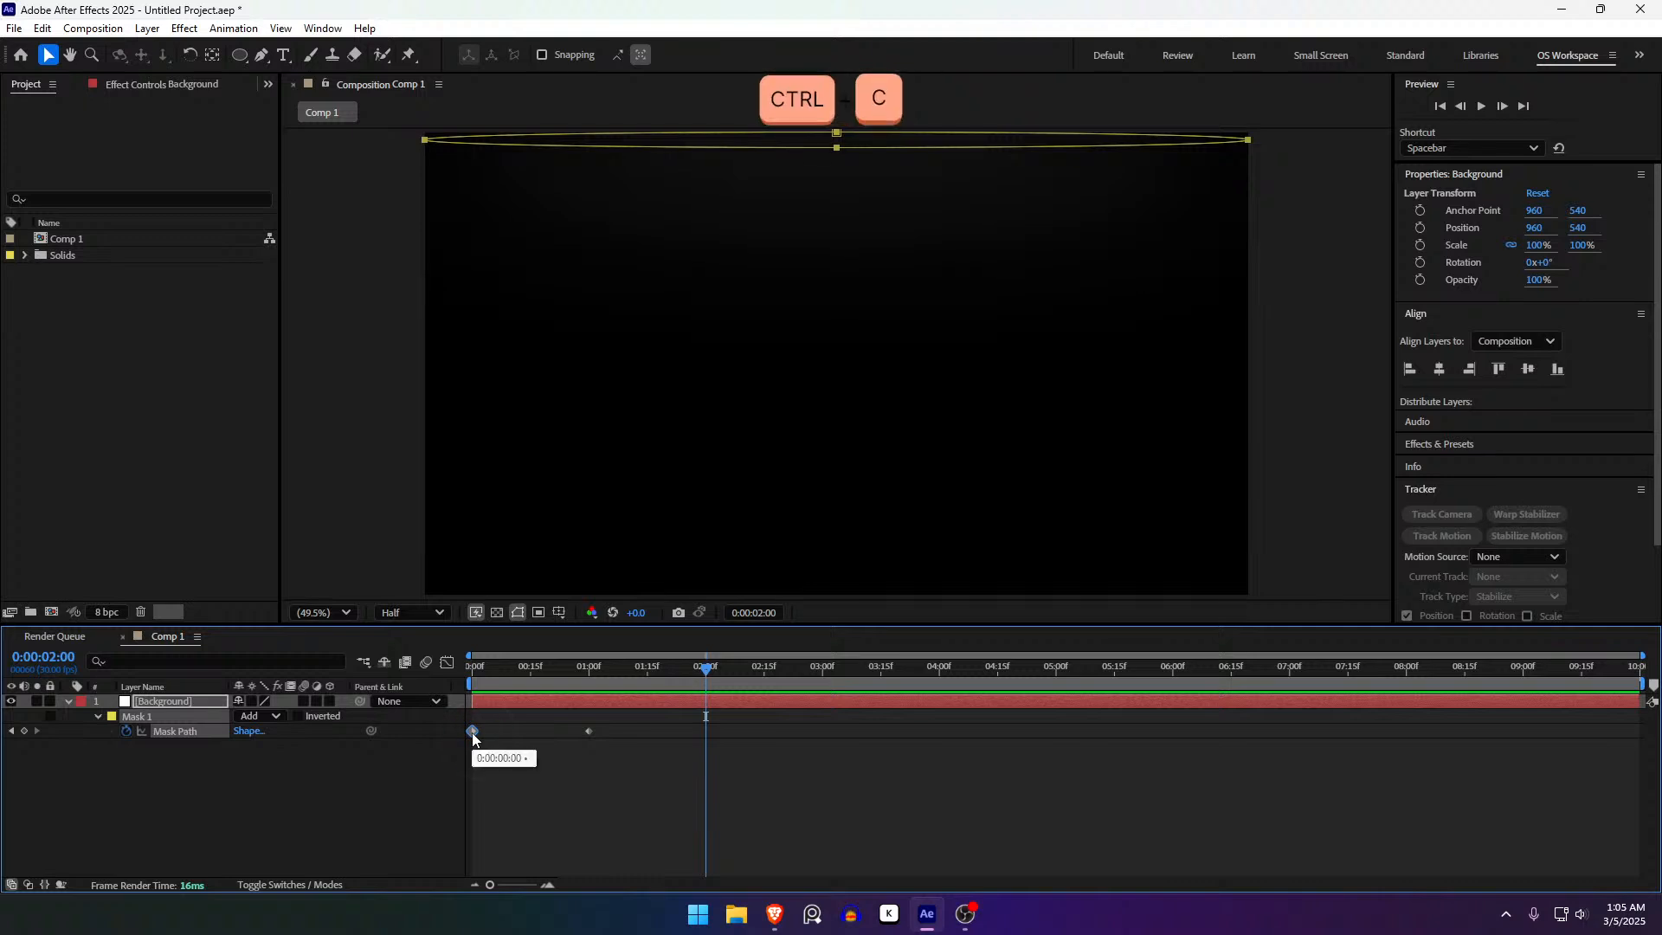
{"action": "key", "text": "ctrl+v"}
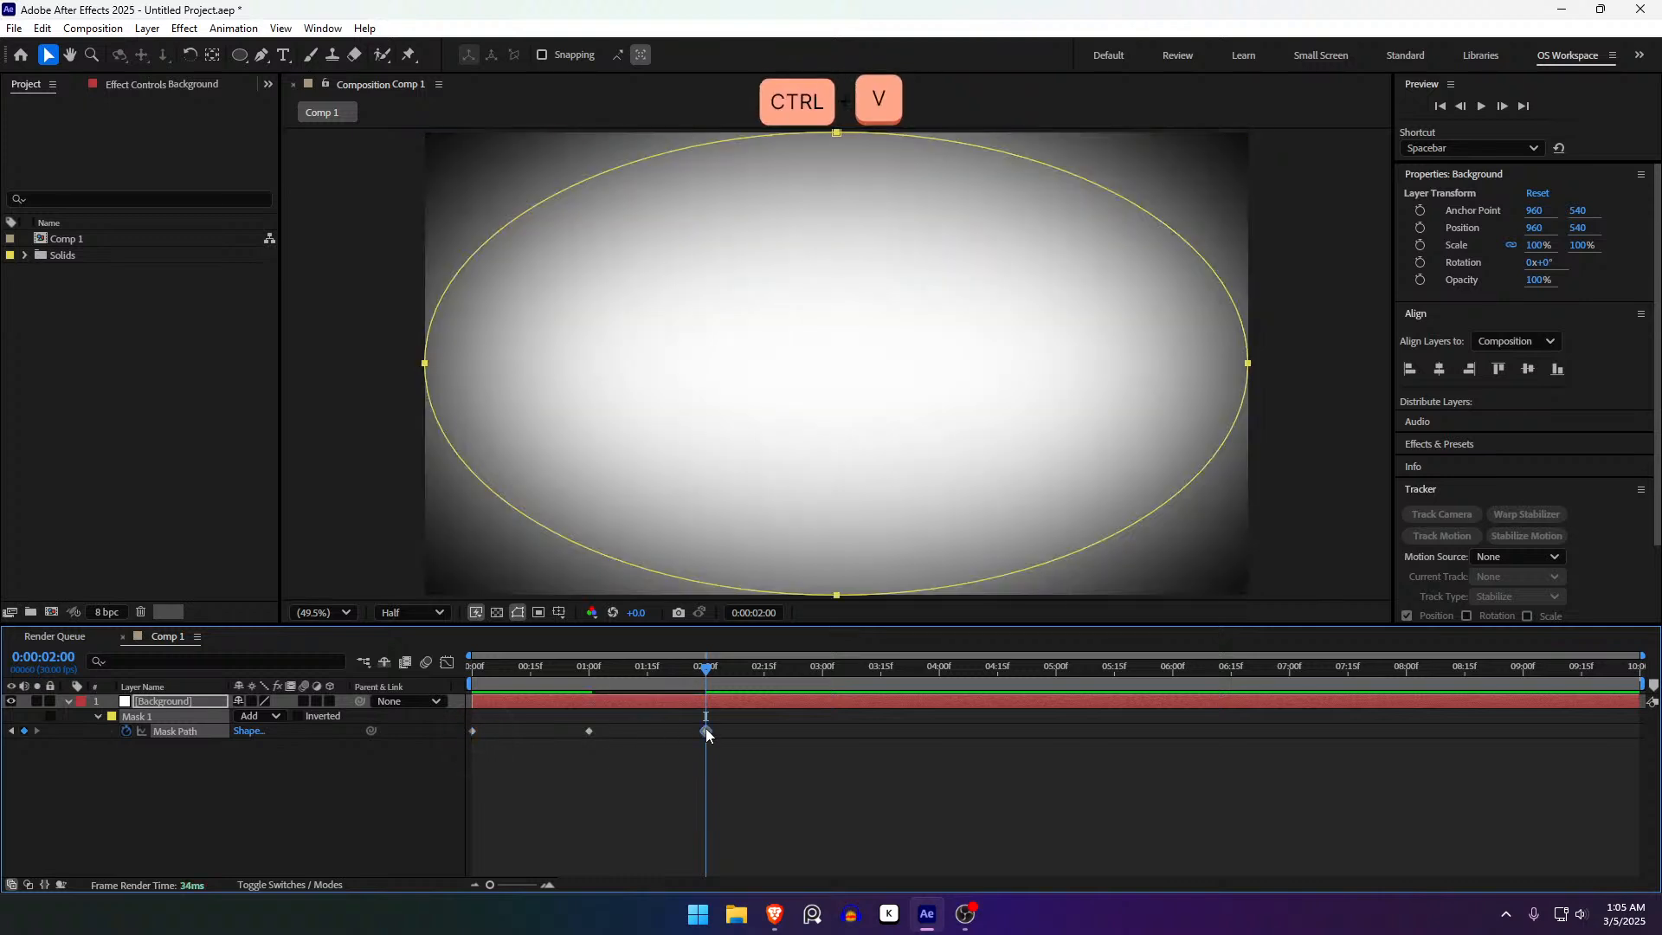
{"action": "left_click", "coordinate": [751, 761]}
{"action": "left_click_drag", "start_coordinate": [651, 662], "coordinate": [459, 672]}
{"action": "key", "text": "space"}
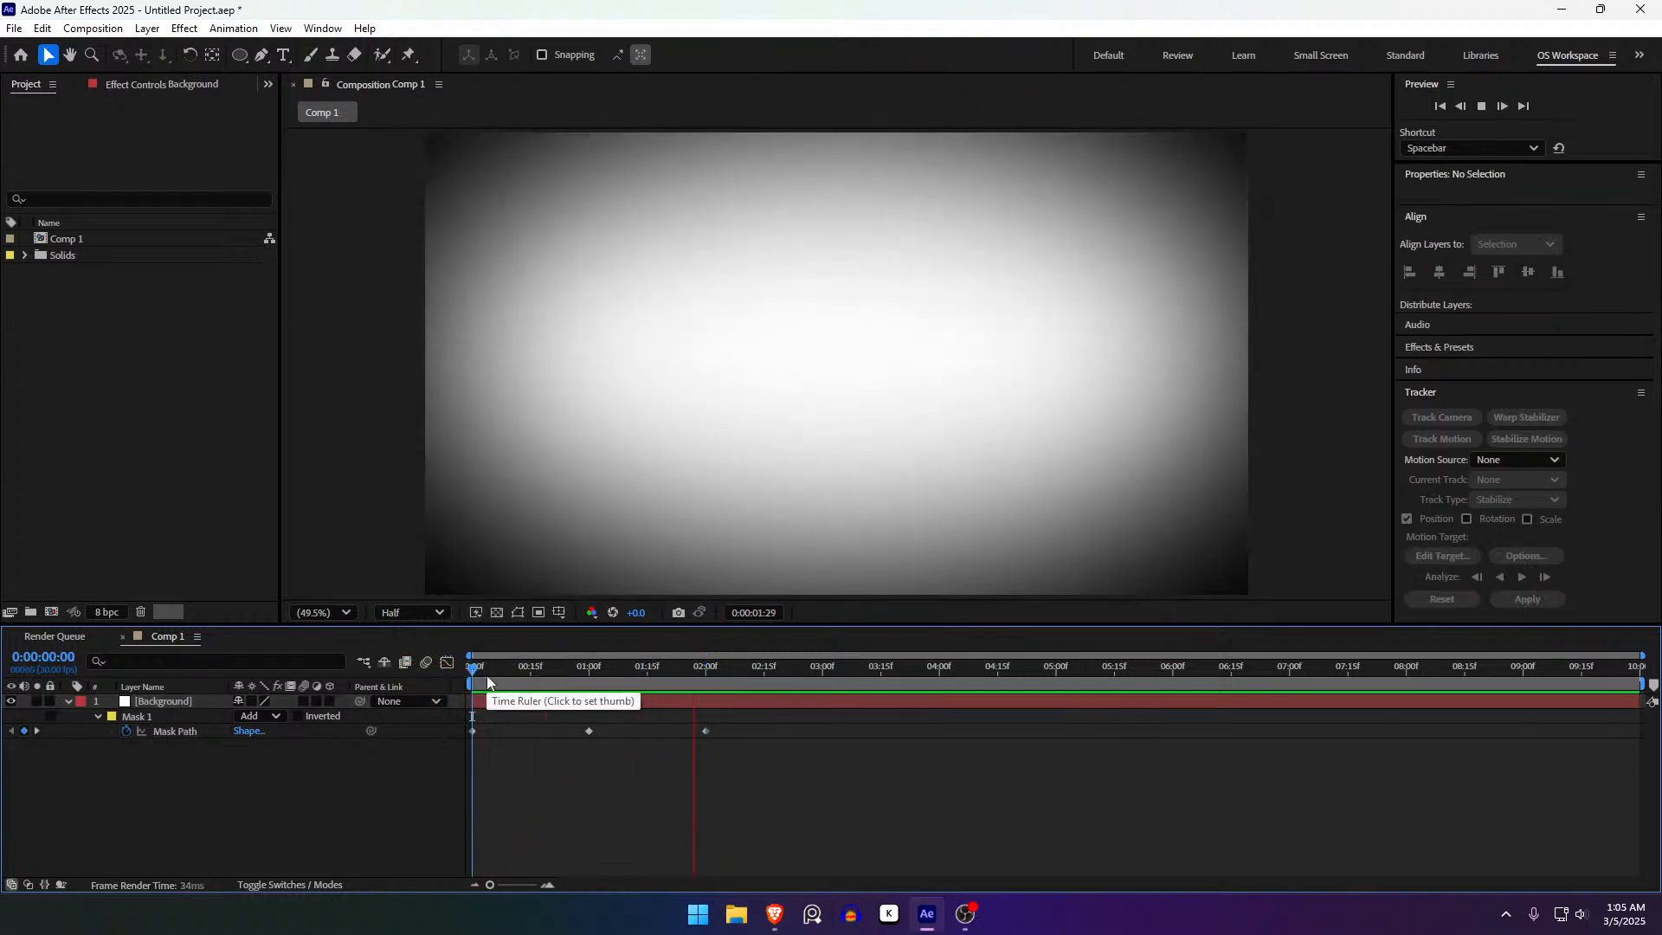
{"action": "left_click", "coordinate": [488, 679]}
{"action": "key", "text": "space"}
{"action": "left_click_drag", "start_coordinate": [487, 675], "coordinate": [711, 715]}
{"action": "left_click", "coordinate": [712, 715]}
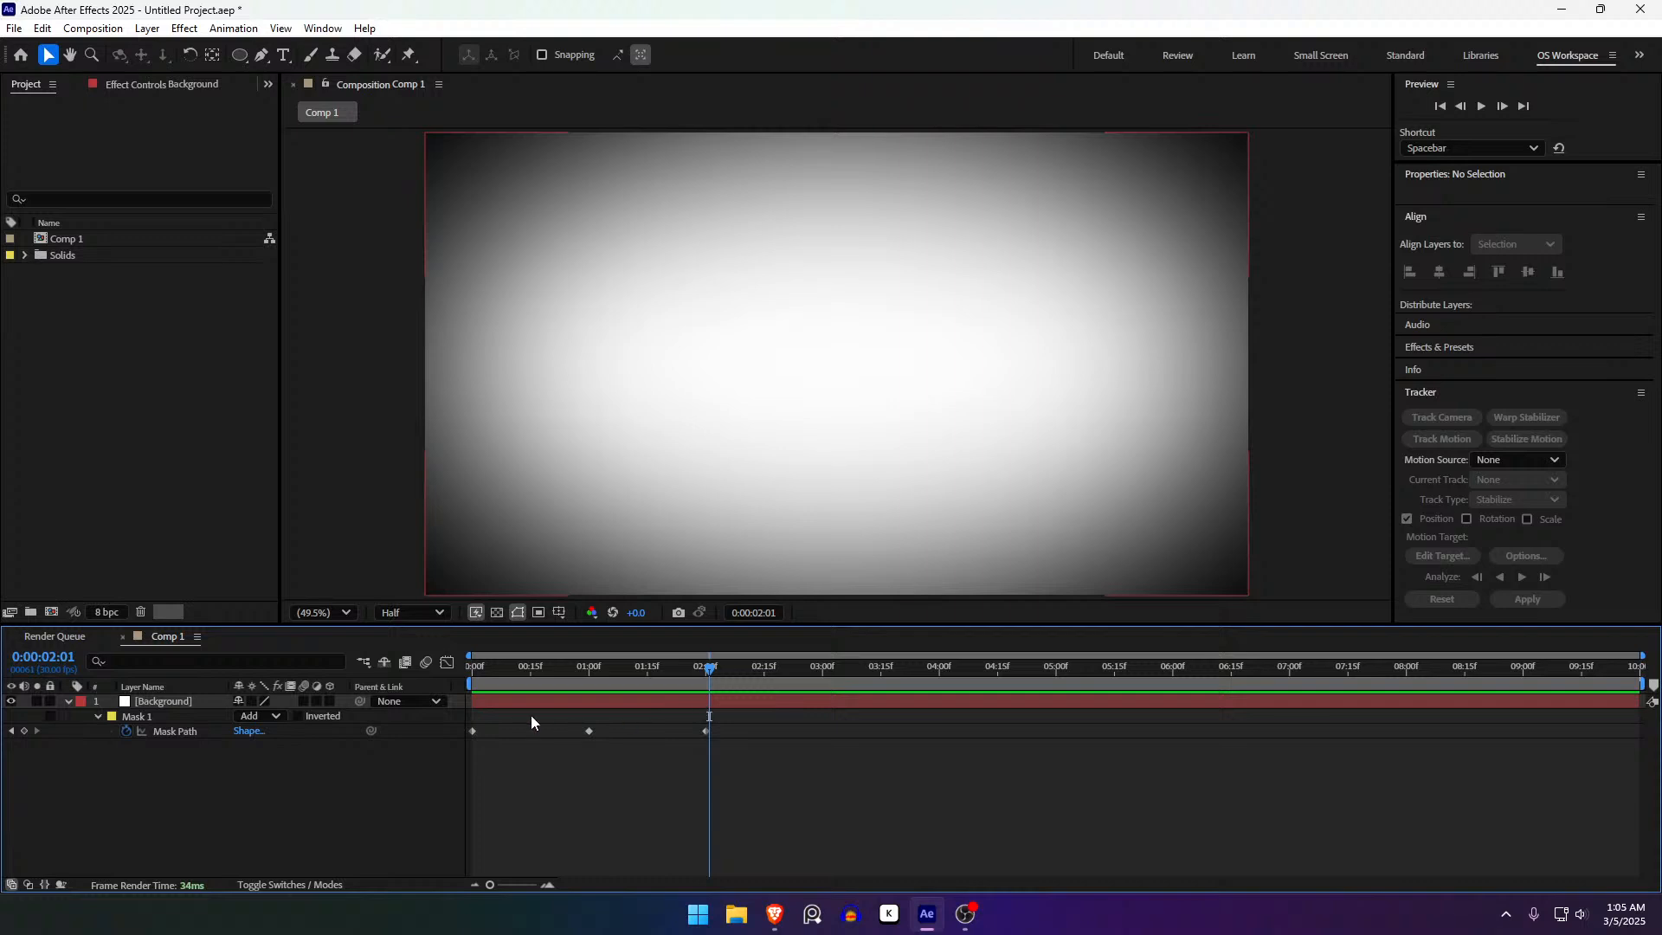
{"action": "left_click", "coordinate": [99, 717]}
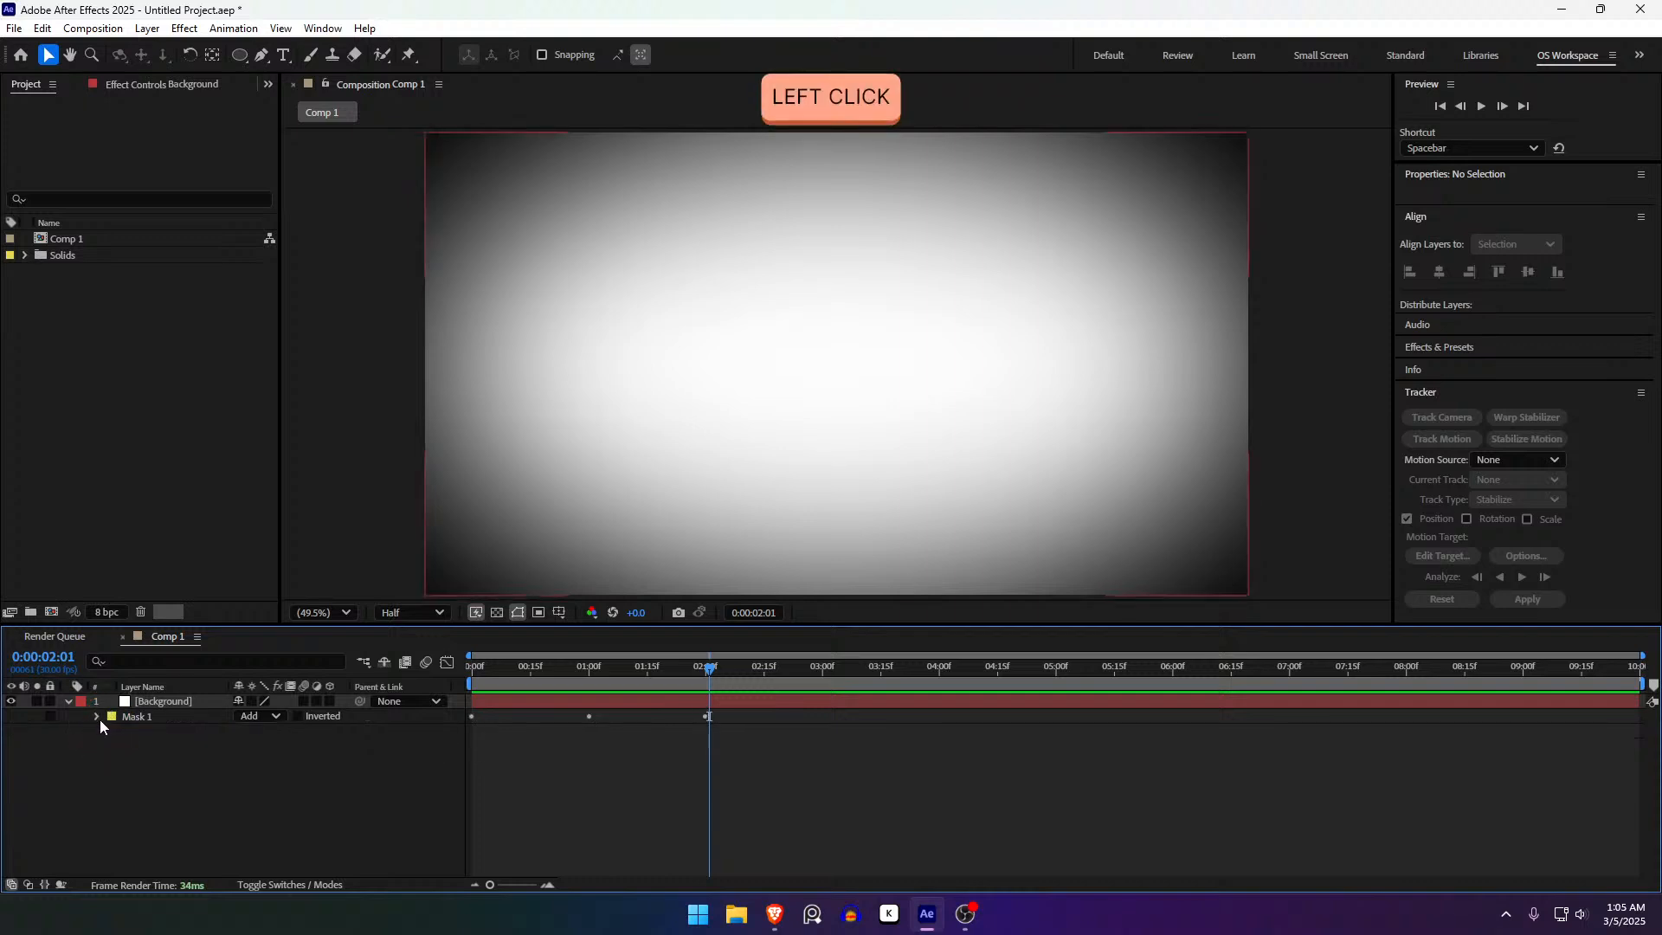
{"action": "left_click", "coordinate": [97, 720]}
{"action": "left_click", "coordinate": [481, 703]}
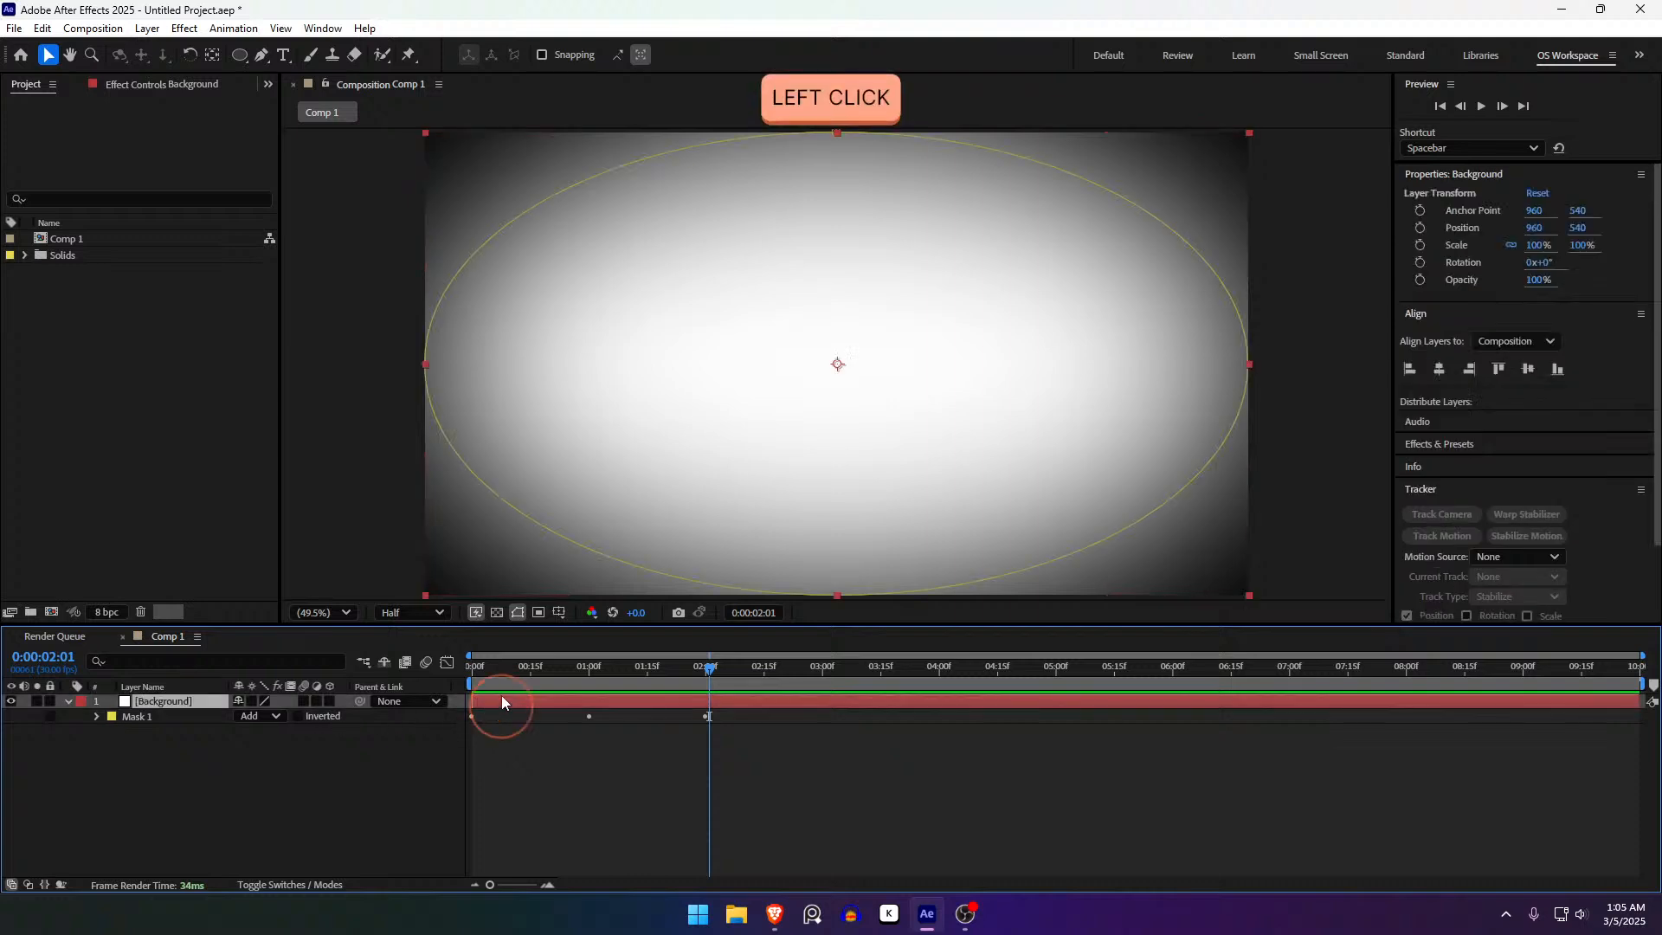
{"action": "mouse_move", "coordinate": [715, 680]}
{"action": "left_mouse_down"}
{"action": "mouse_move", "coordinate": [472, 705]}
{"action": "mouse_move", "coordinate": [729, 705]}
{"action": "left_mouse_up"}
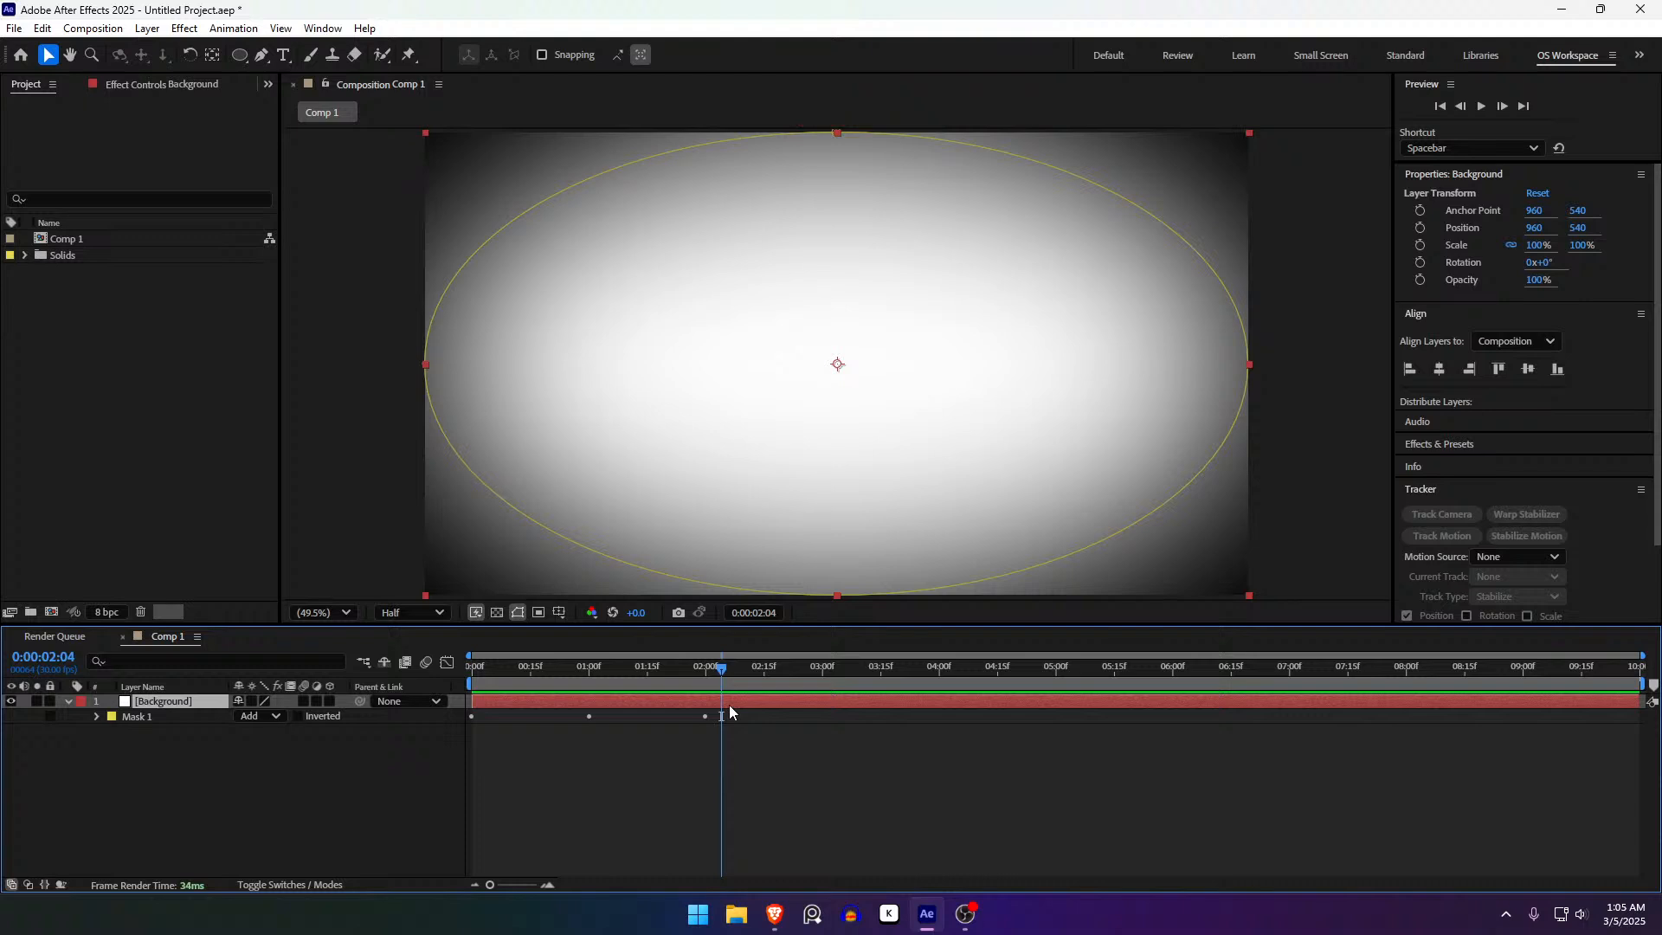
{"action": "key", "text": "u"}
{"action": "key", "text": "m"}
{"action": "key", "text": "m"}
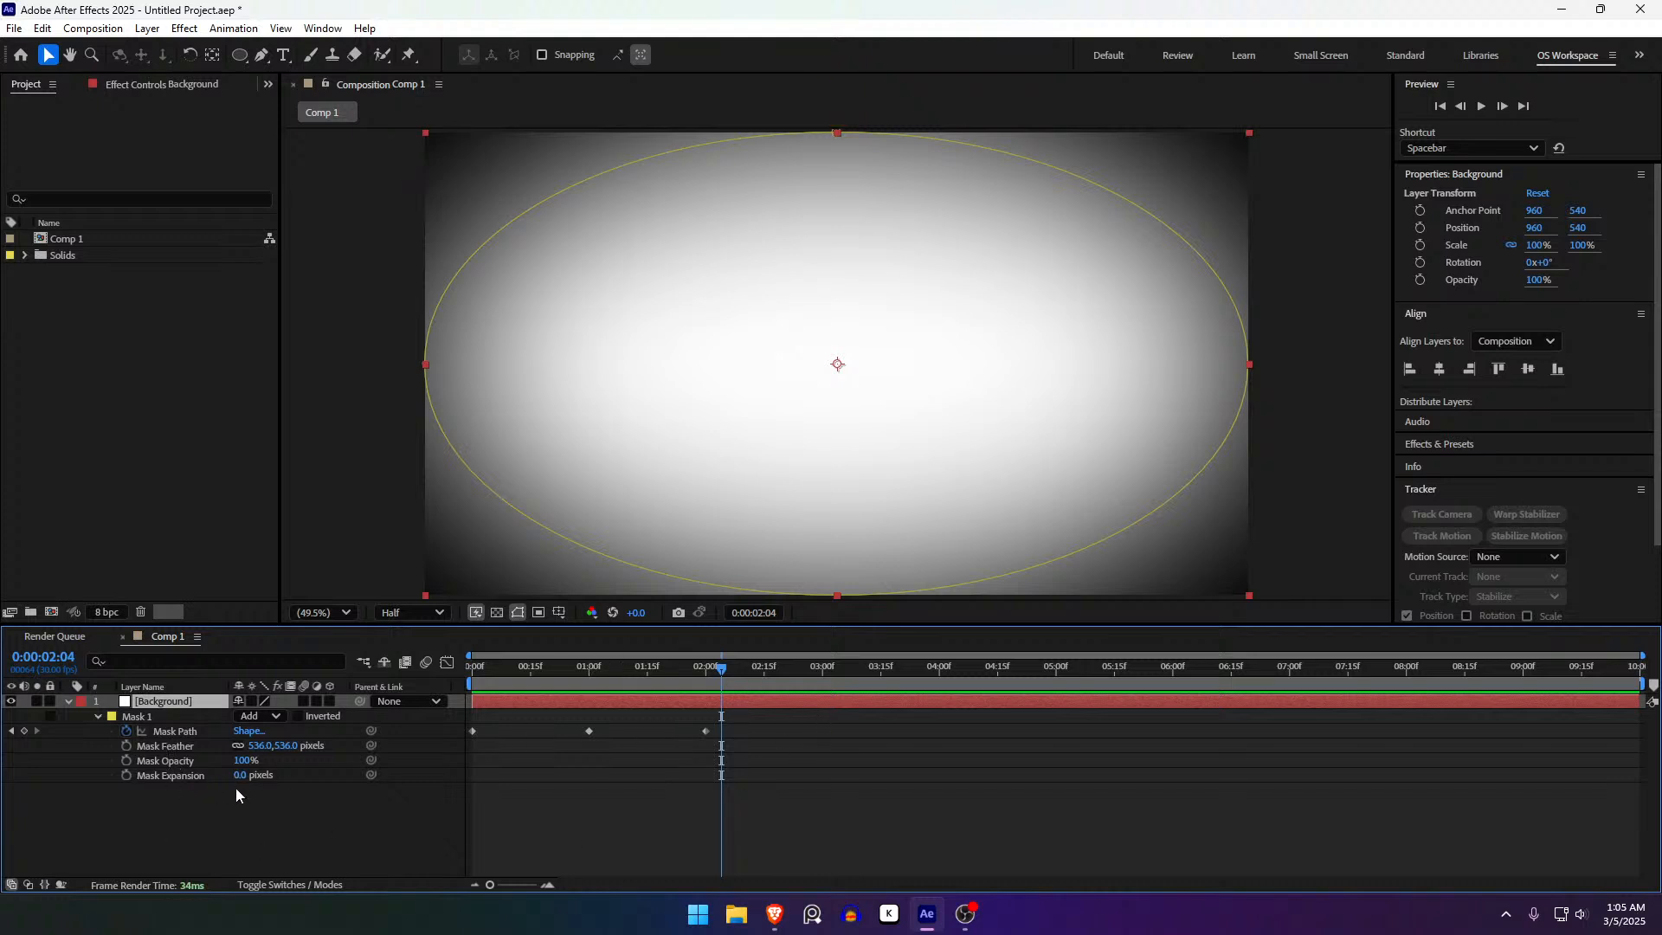
{"action": "left_click_drag", "start_coordinate": [241, 764], "coordinate": [516, 826]}
{"action": "key", "text": "ctrl+z"}
{"action": "key", "text": "ctrl+z"}
{"action": "left_click_drag", "start_coordinate": [697, 687], "coordinate": [468, 736]}
{"action": "left_click_drag", "start_coordinate": [589, 732], "coordinate": [535, 732]}
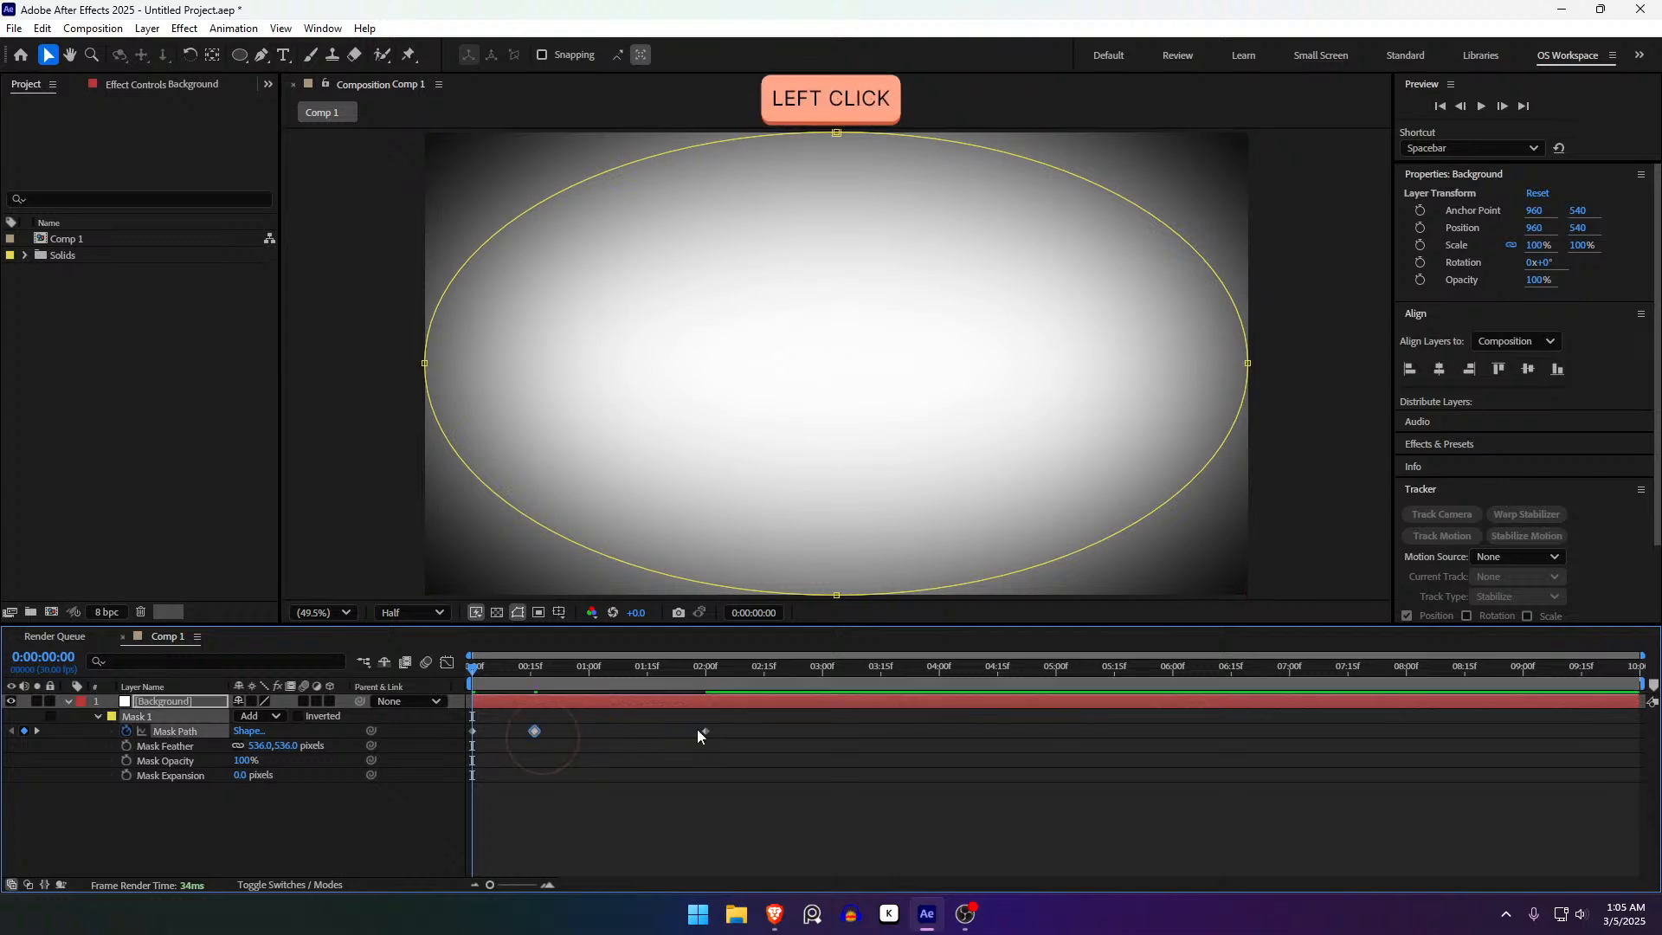
{"action": "left_click", "coordinate": [699, 731]}
{"action": "left_click_drag", "start_coordinate": [700, 730], "coordinate": [595, 731]}
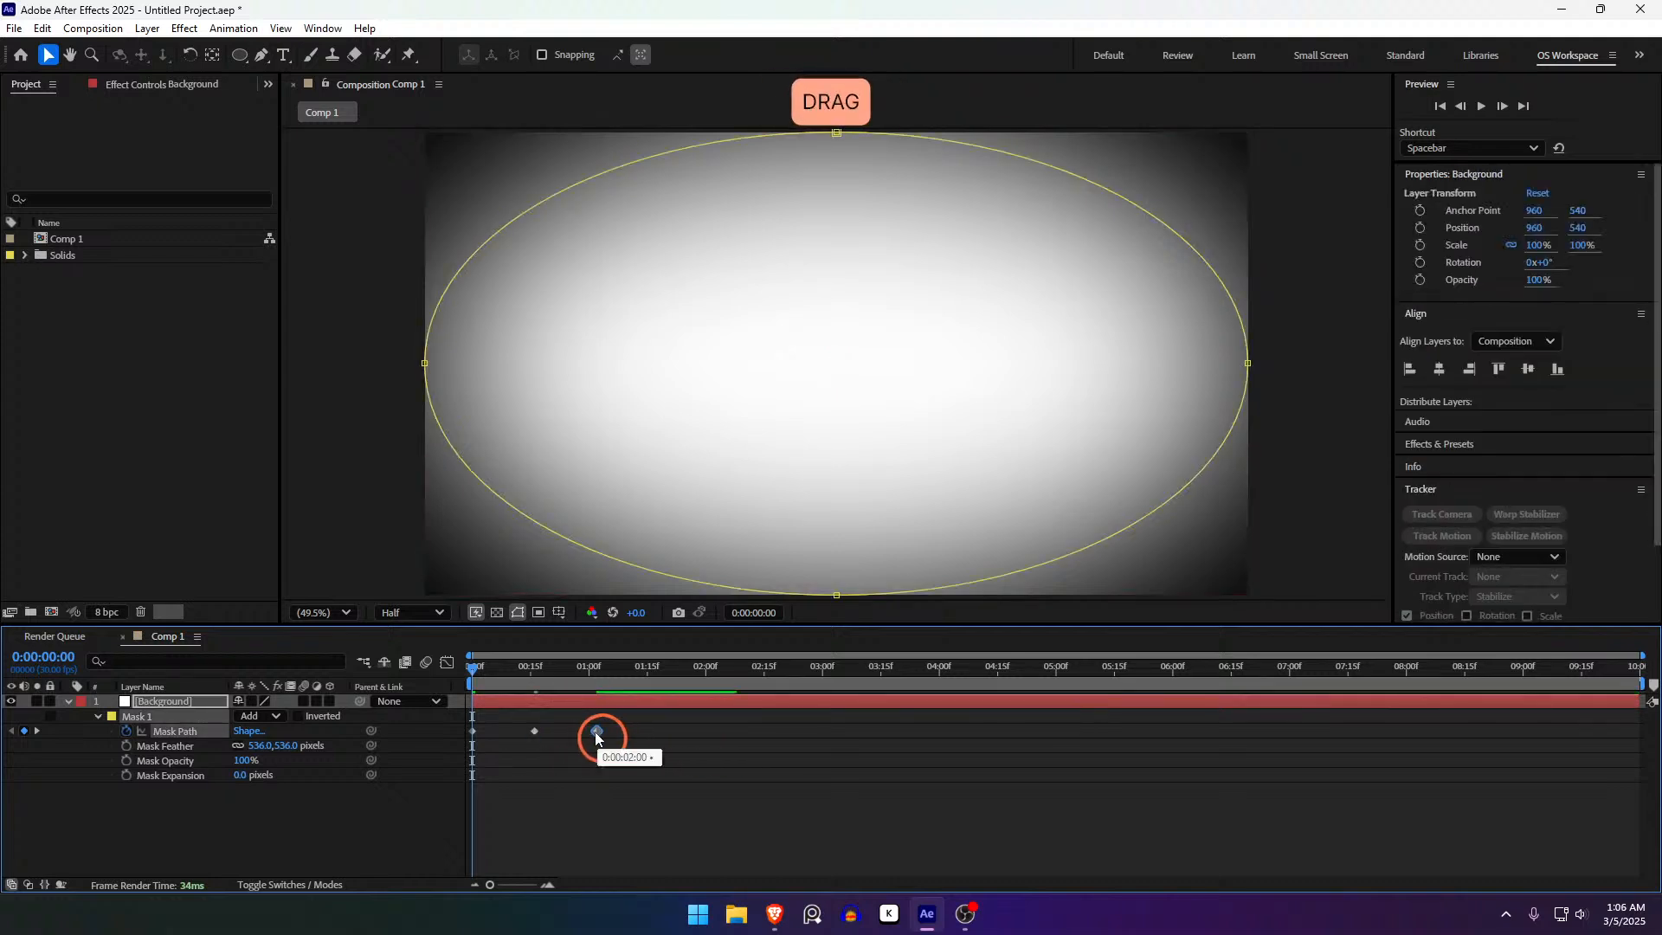
{"action": "key", "text": "ctrl+z"}
{"action": "key", "text": "ctrl+z"}
{"action": "left_click_drag", "start_coordinate": [794, 766], "coordinate": [441, 708]}
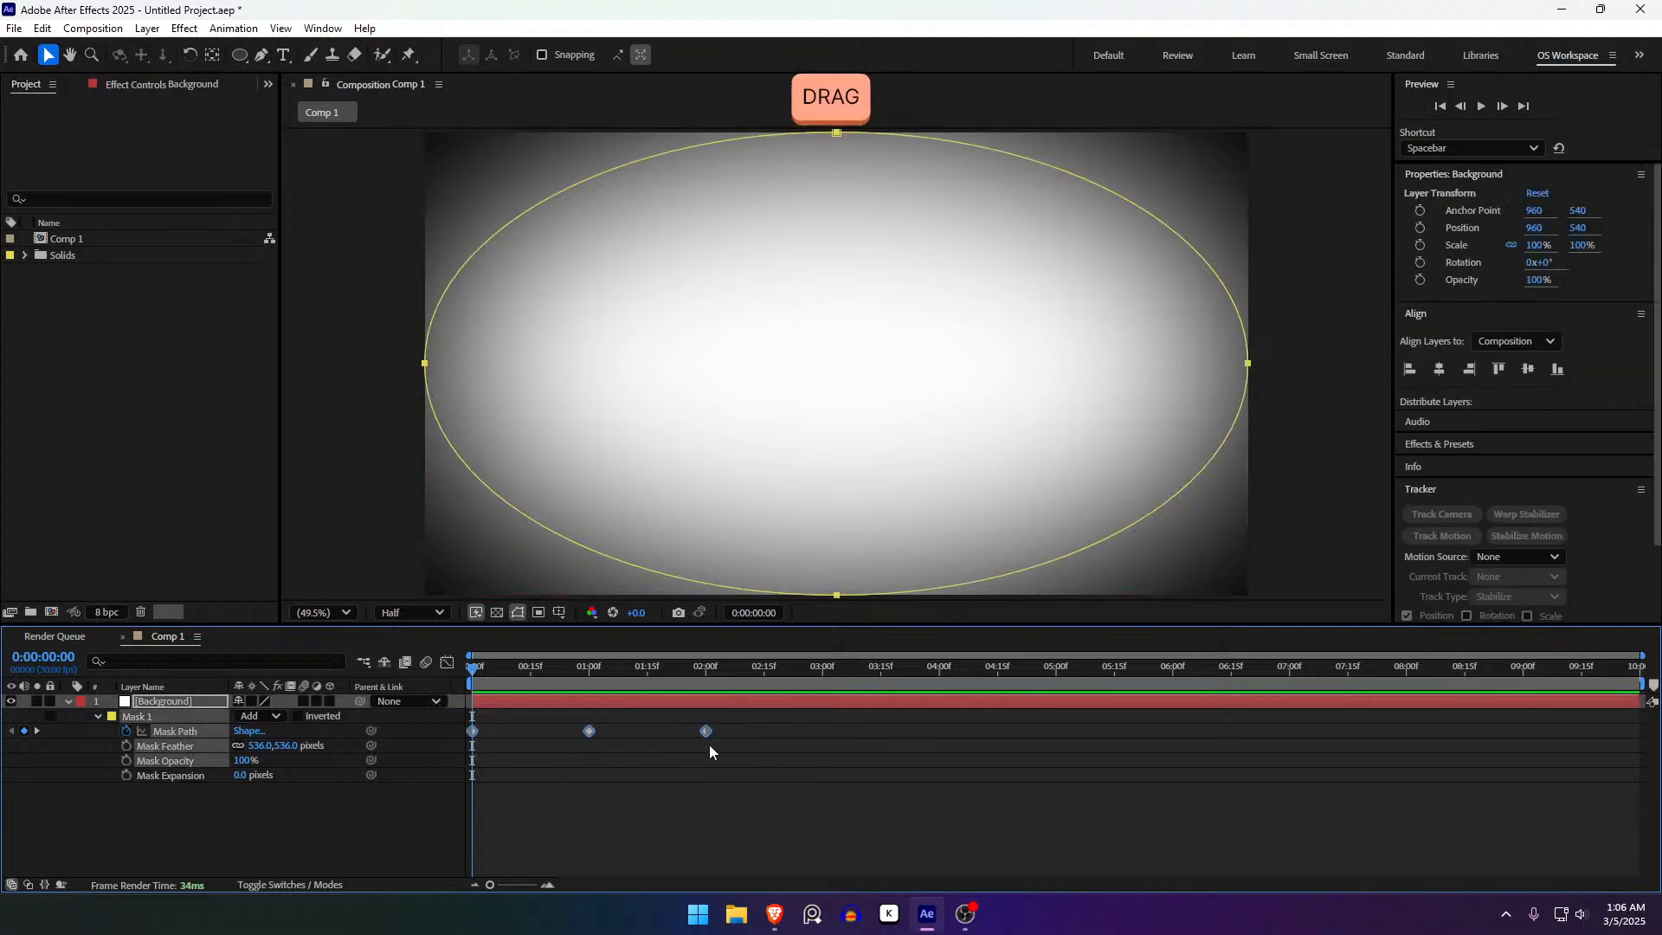
{"action": "key", "text": "alt"}
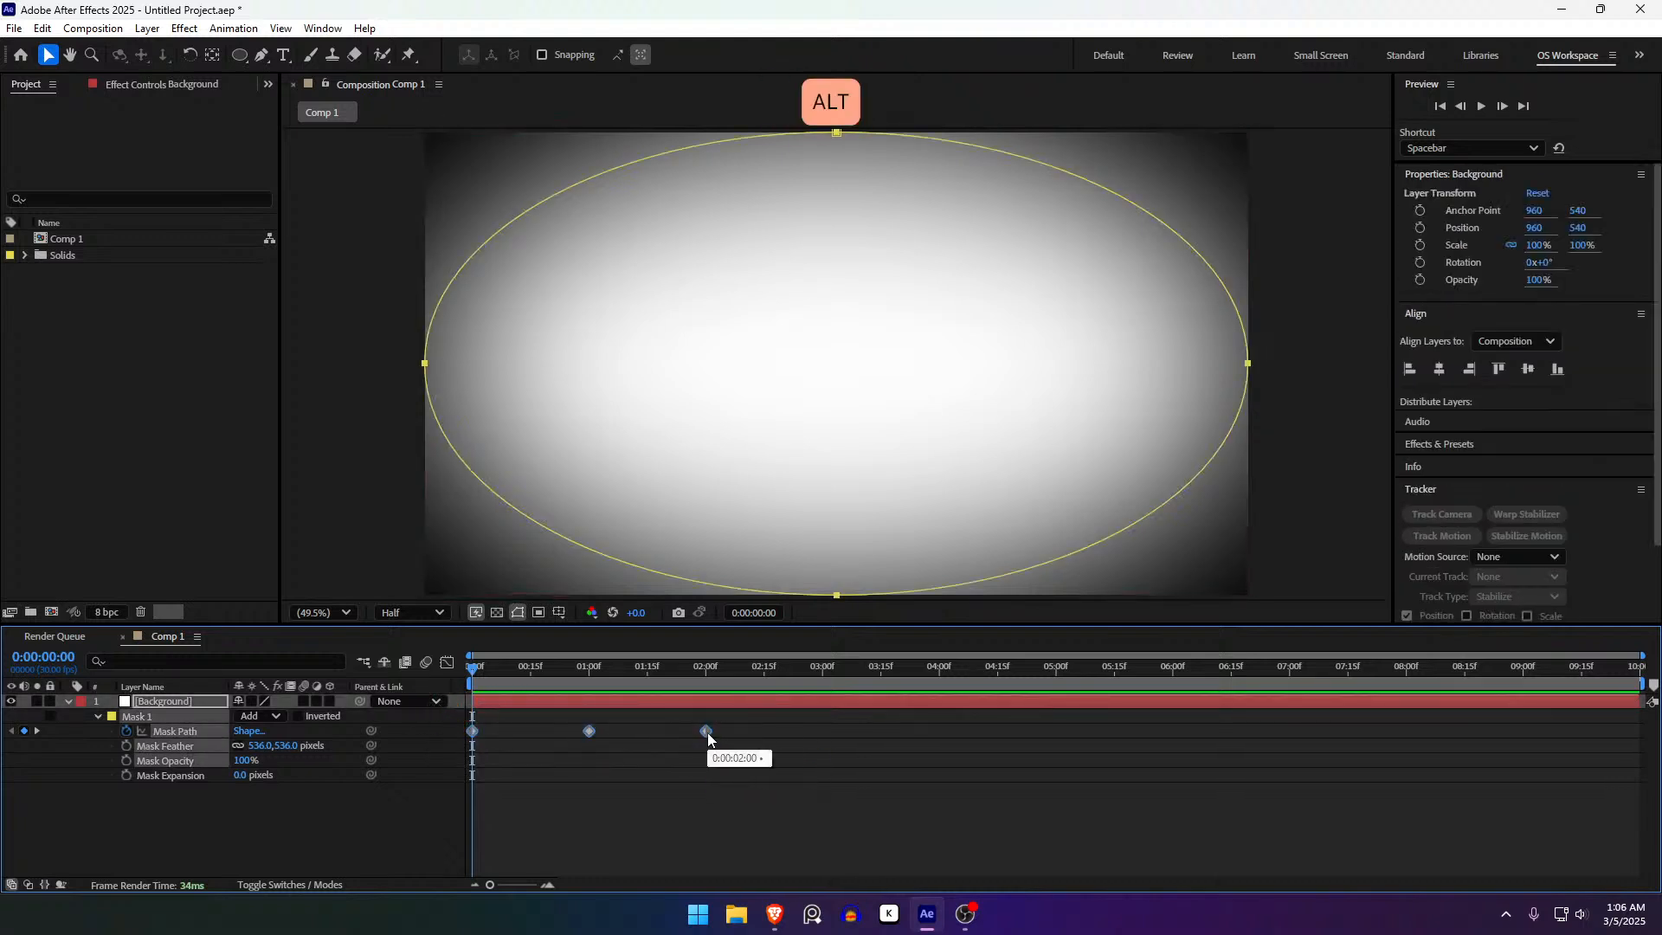
{"action": "left_click", "coordinate": [705, 734], "text": "alt"}
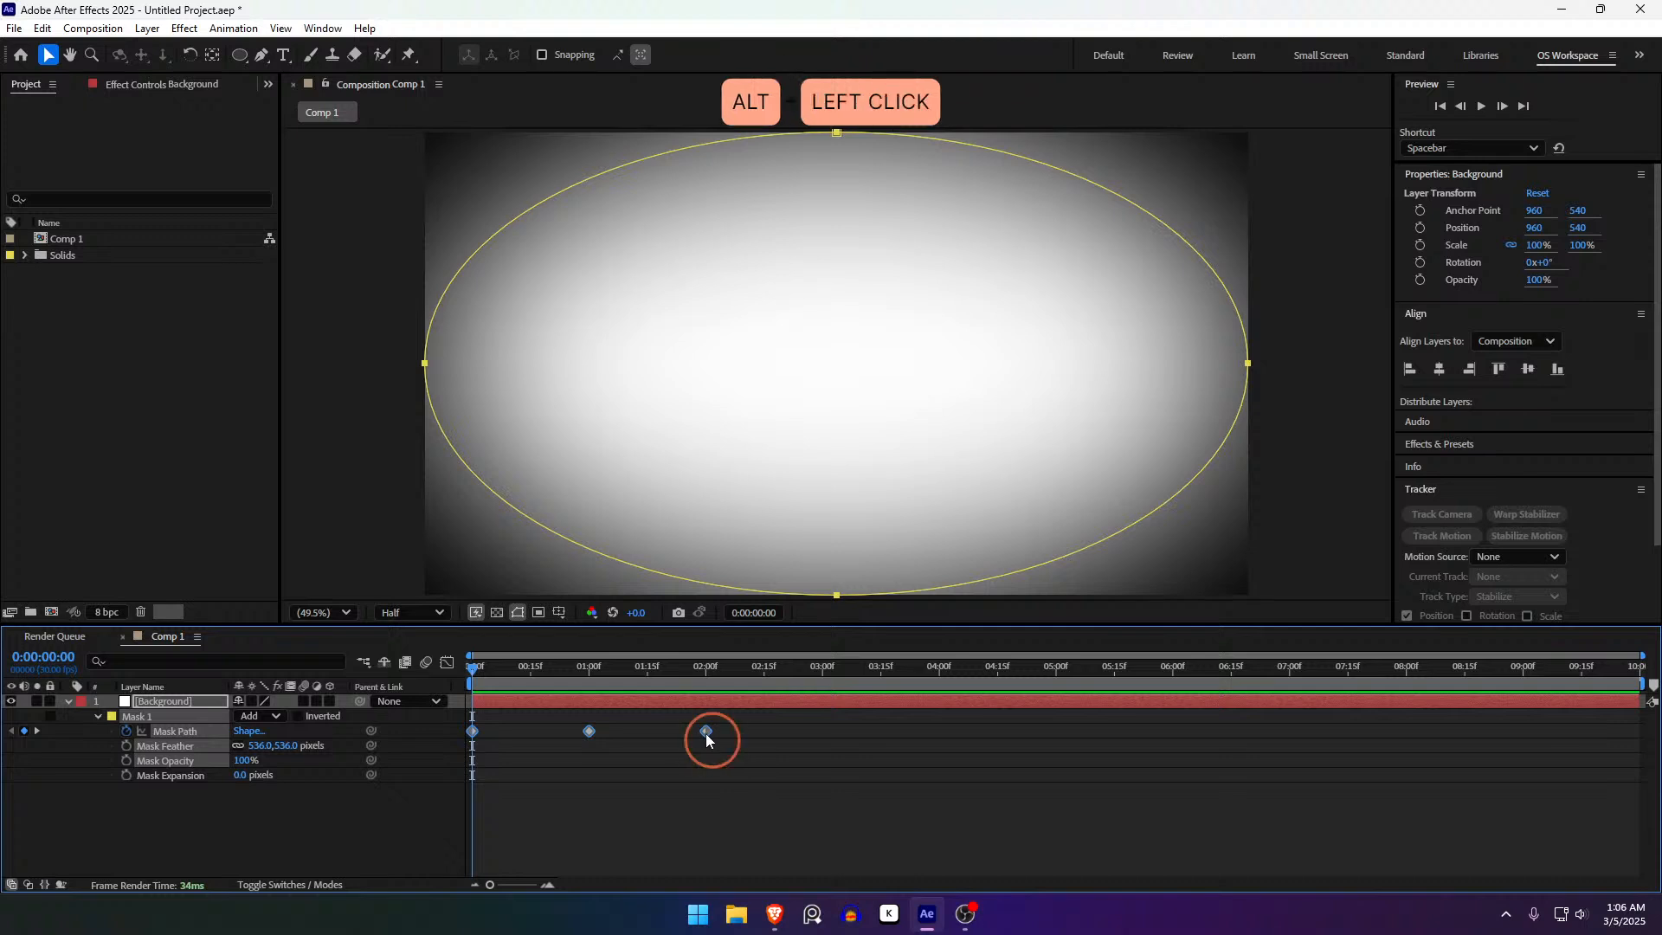
{"action": "left_click_drag", "start_coordinate": [703, 742], "coordinate": [528, 745]}
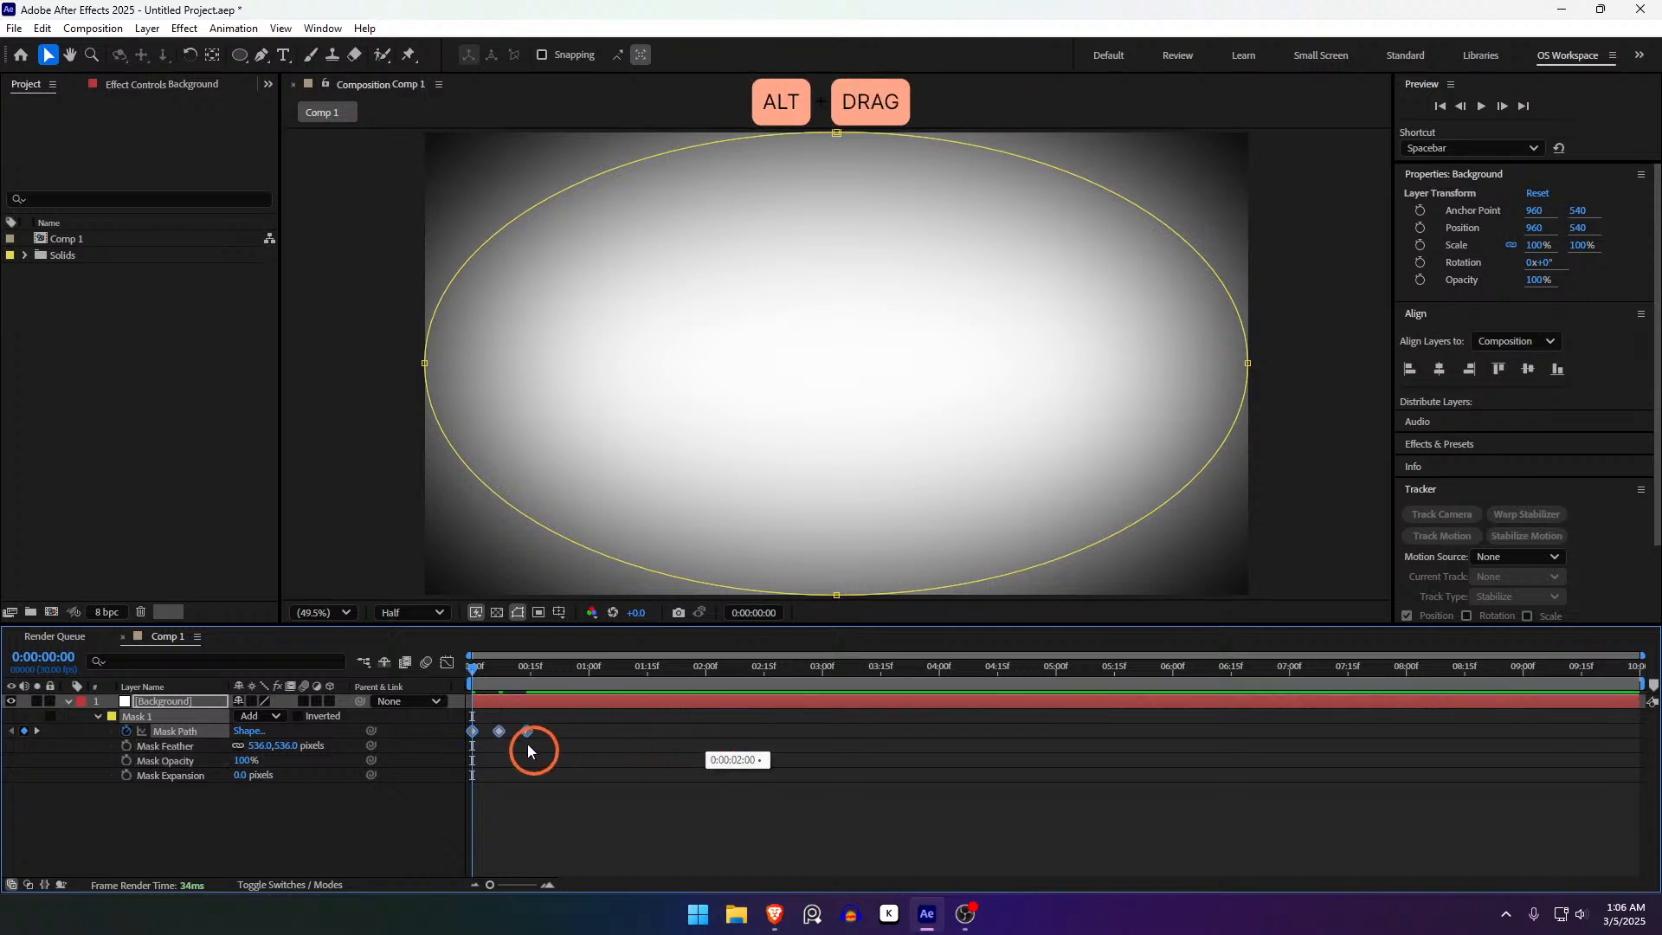
{"action": "key", "text": "space"}
{"action": "left_click", "coordinate": [472, 672]}
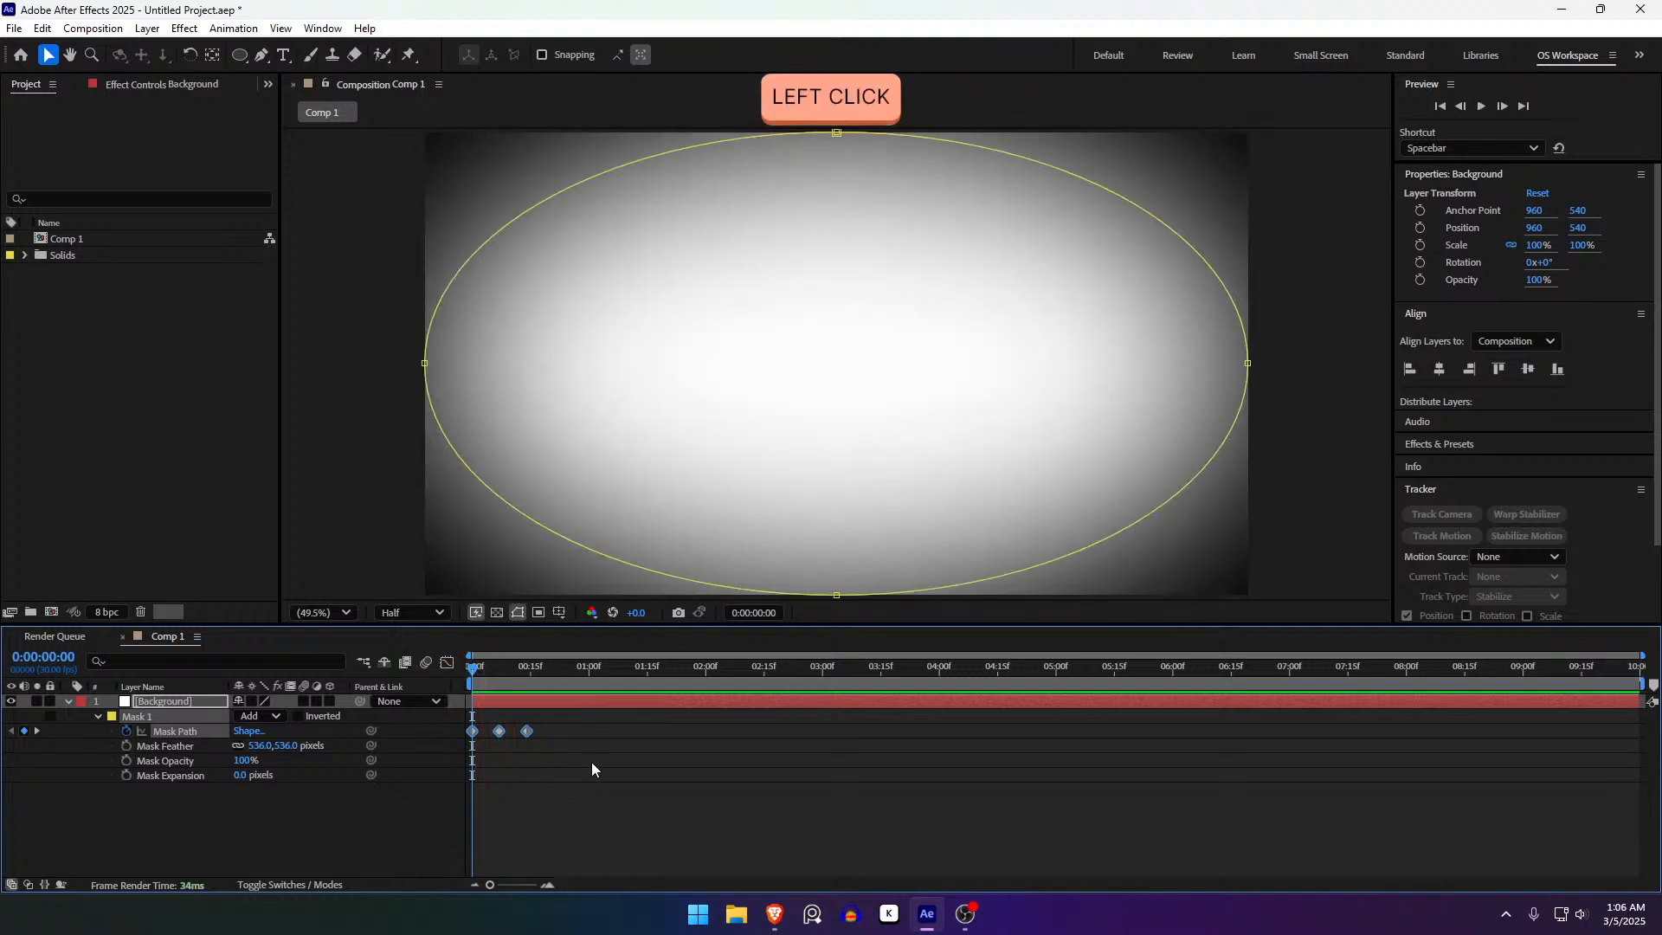
{"action": "left_click_drag", "start_coordinate": [592, 762], "coordinate": [396, 702]}
{"action": "left_click_drag", "start_coordinate": [526, 732], "coordinate": [920, 734]}
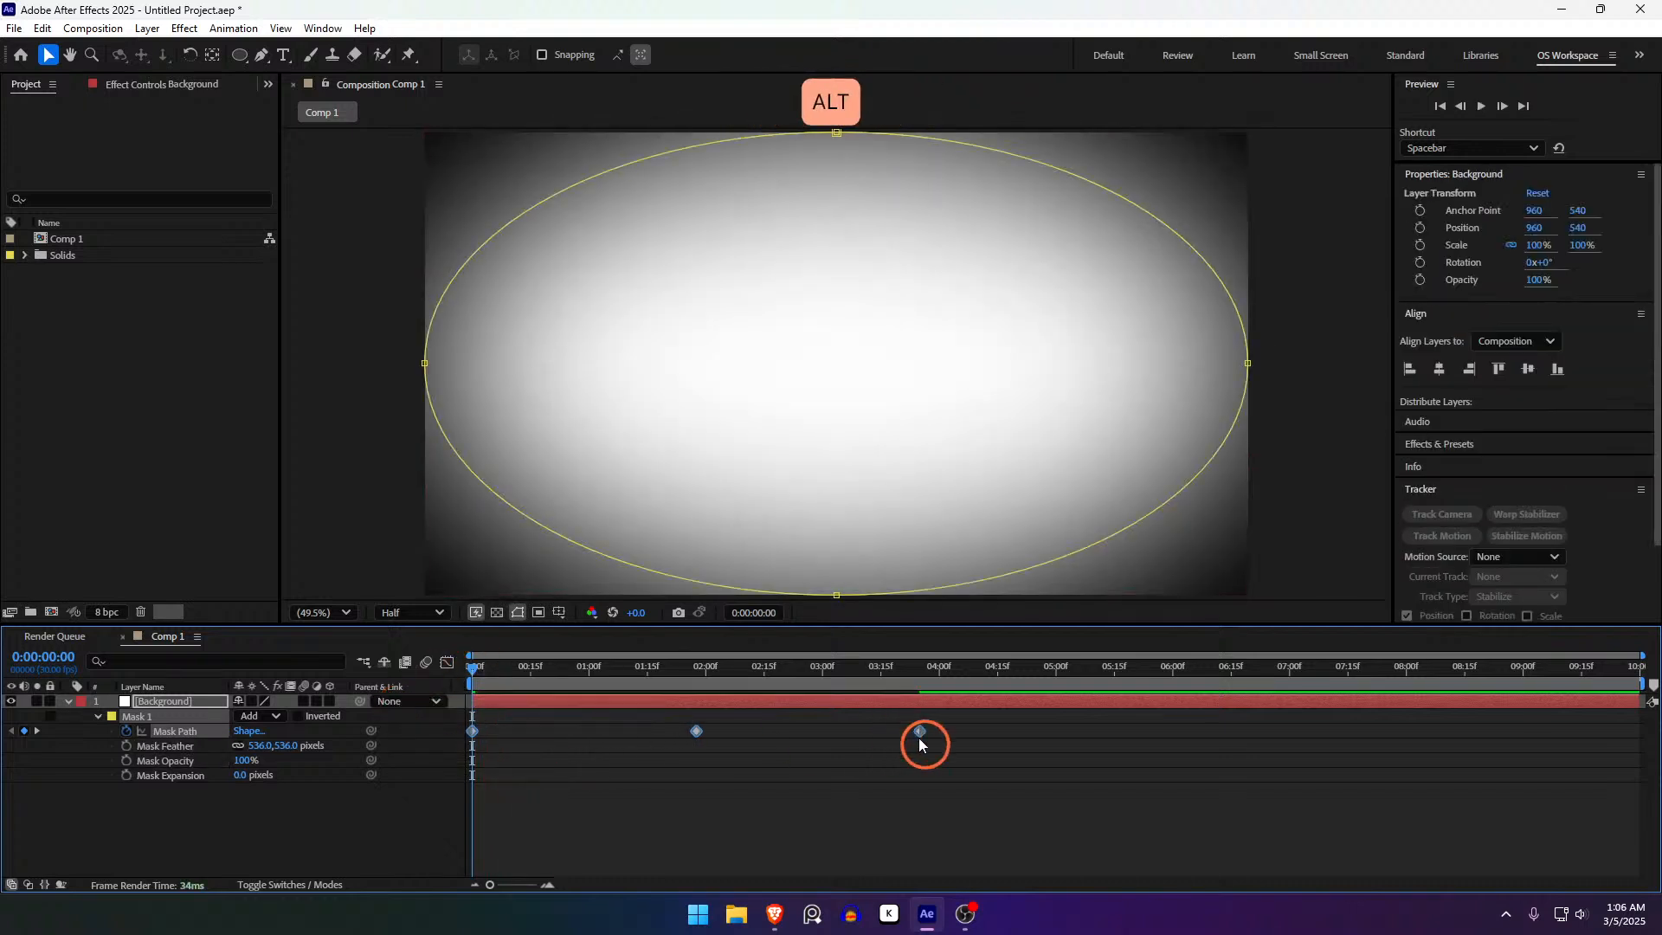
{"action": "key", "text": "space"}
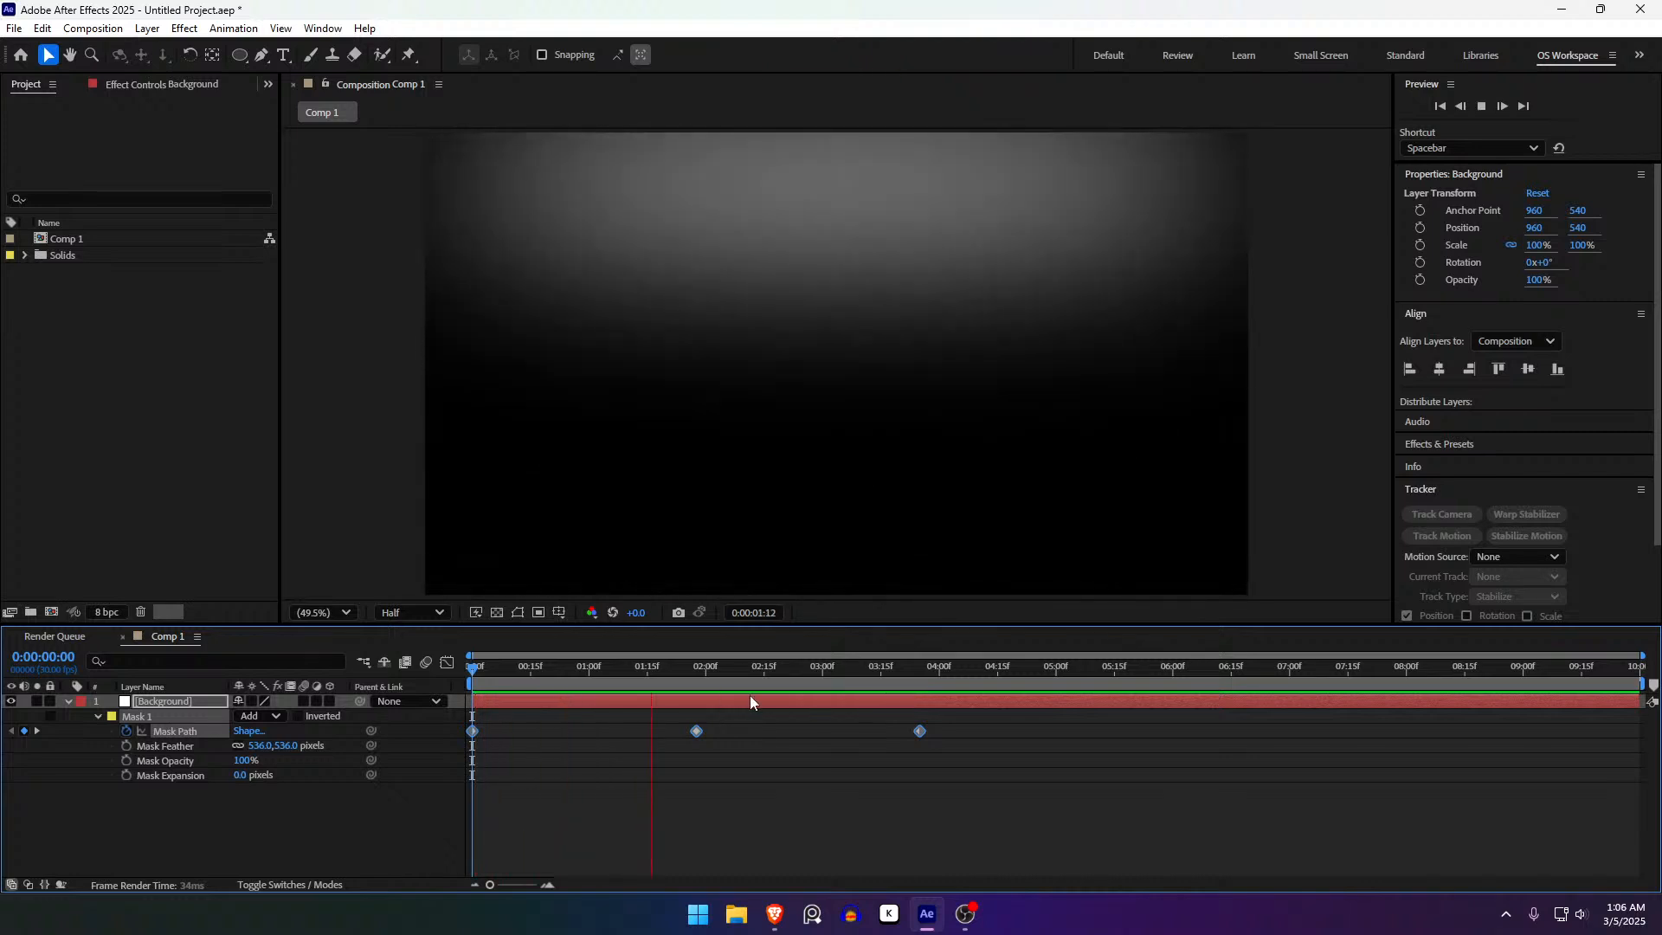
{"action": "key", "text": "space"}
{"action": "key", "text": "ctrl+z"}
{"action": "key", "text": "ctrl+z"}
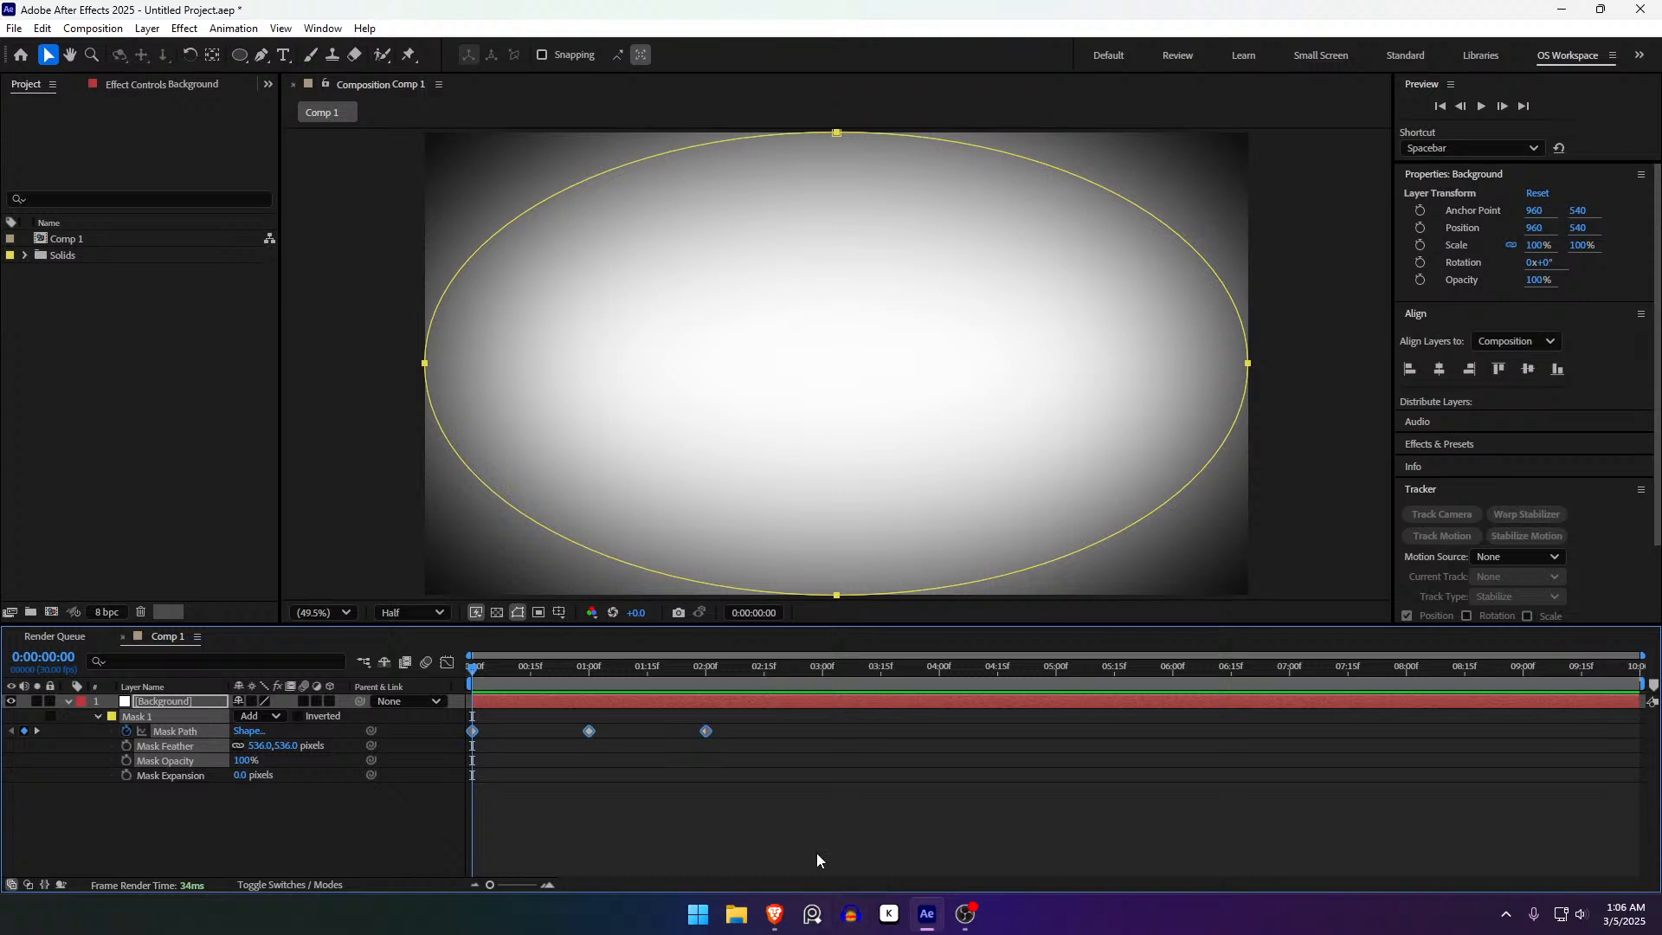
{"action": "left_click_drag", "start_coordinate": [764, 811], "coordinate": [452, 694]}
- Apply Easy Ease (F9) to the three Mask Path keyframes and preview the motion
{"action": "right_click", "coordinate": [590, 734]}
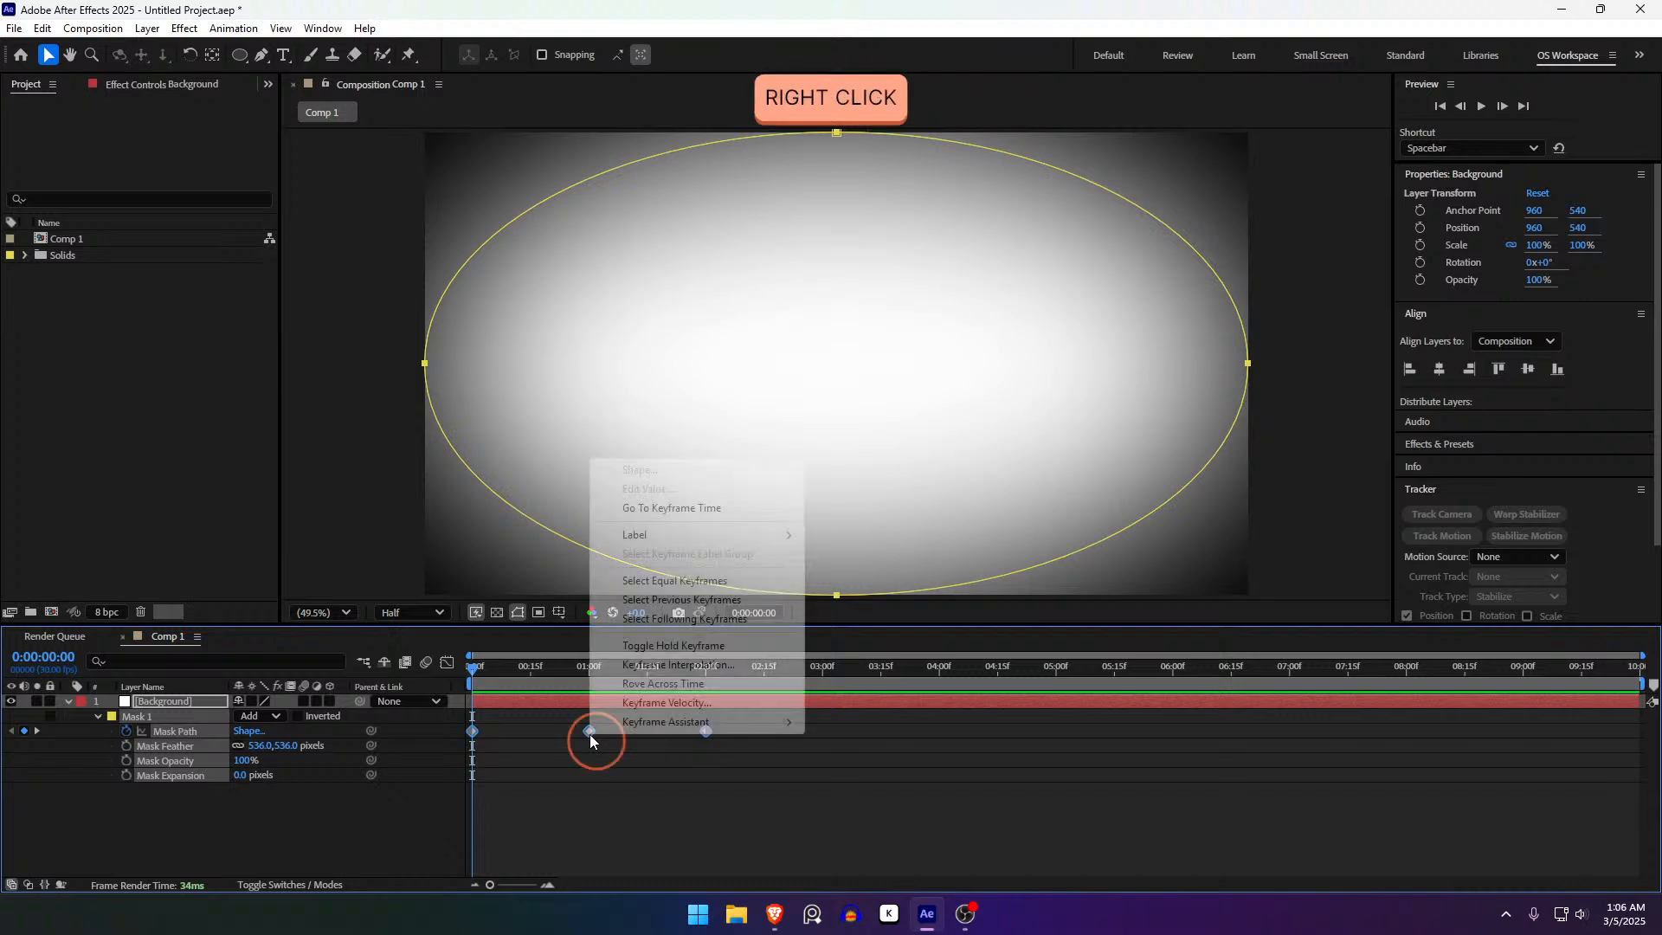
{"action": "mouse_move", "coordinate": [636, 733]}
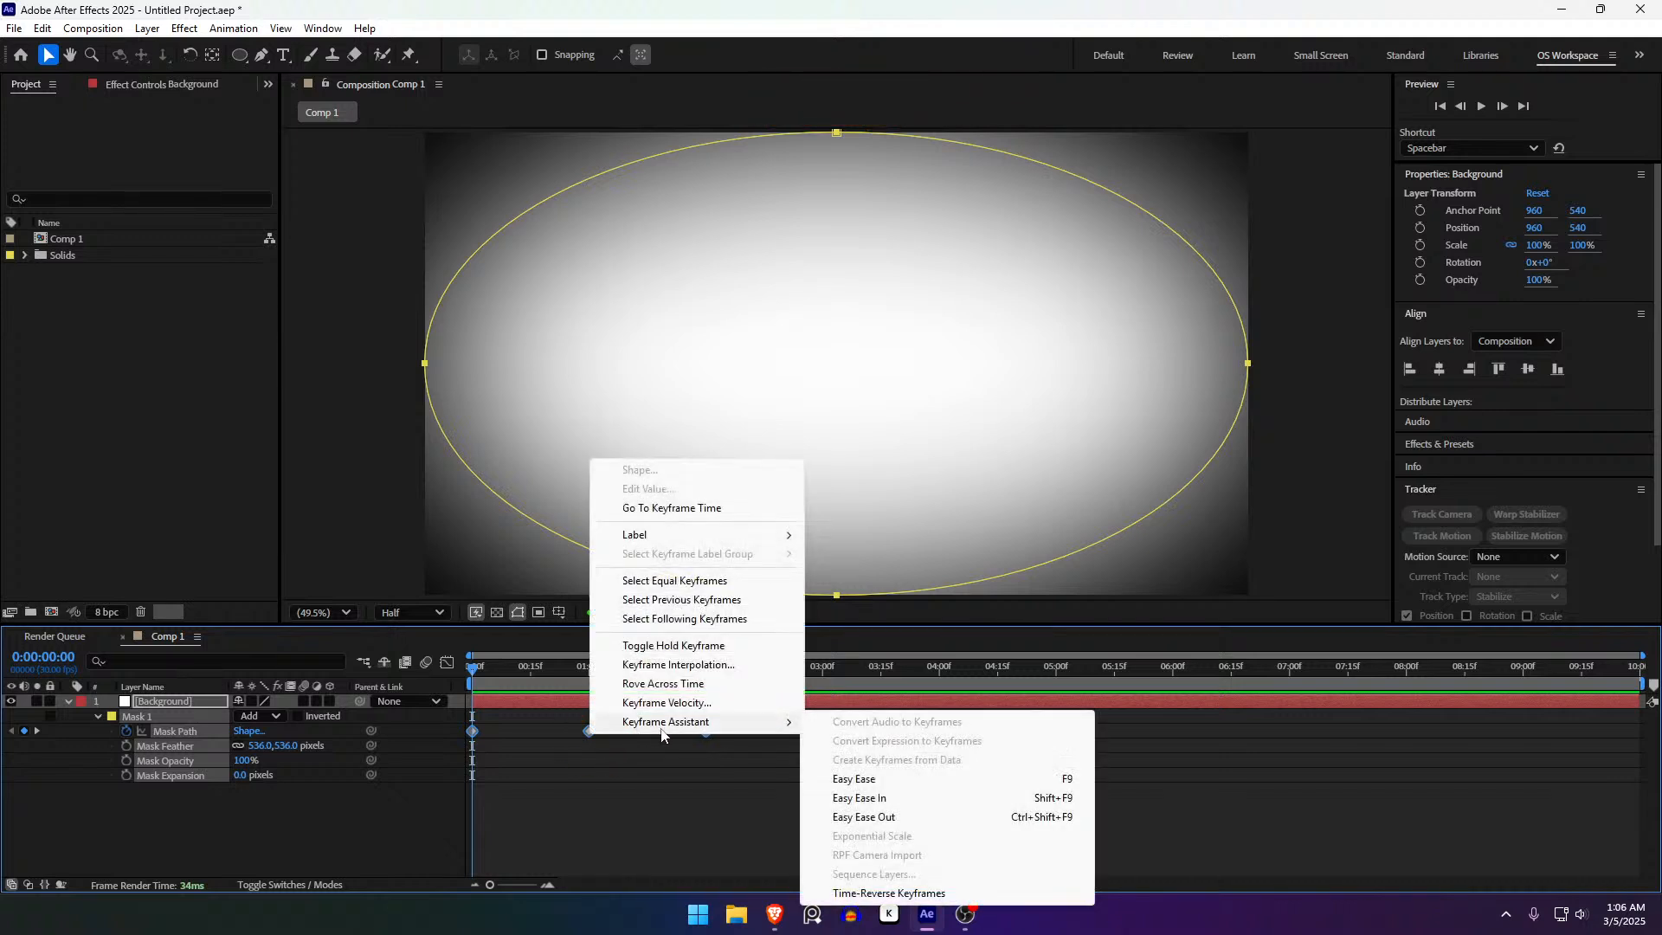
{"action": "left_click", "coordinate": [706, 786]}
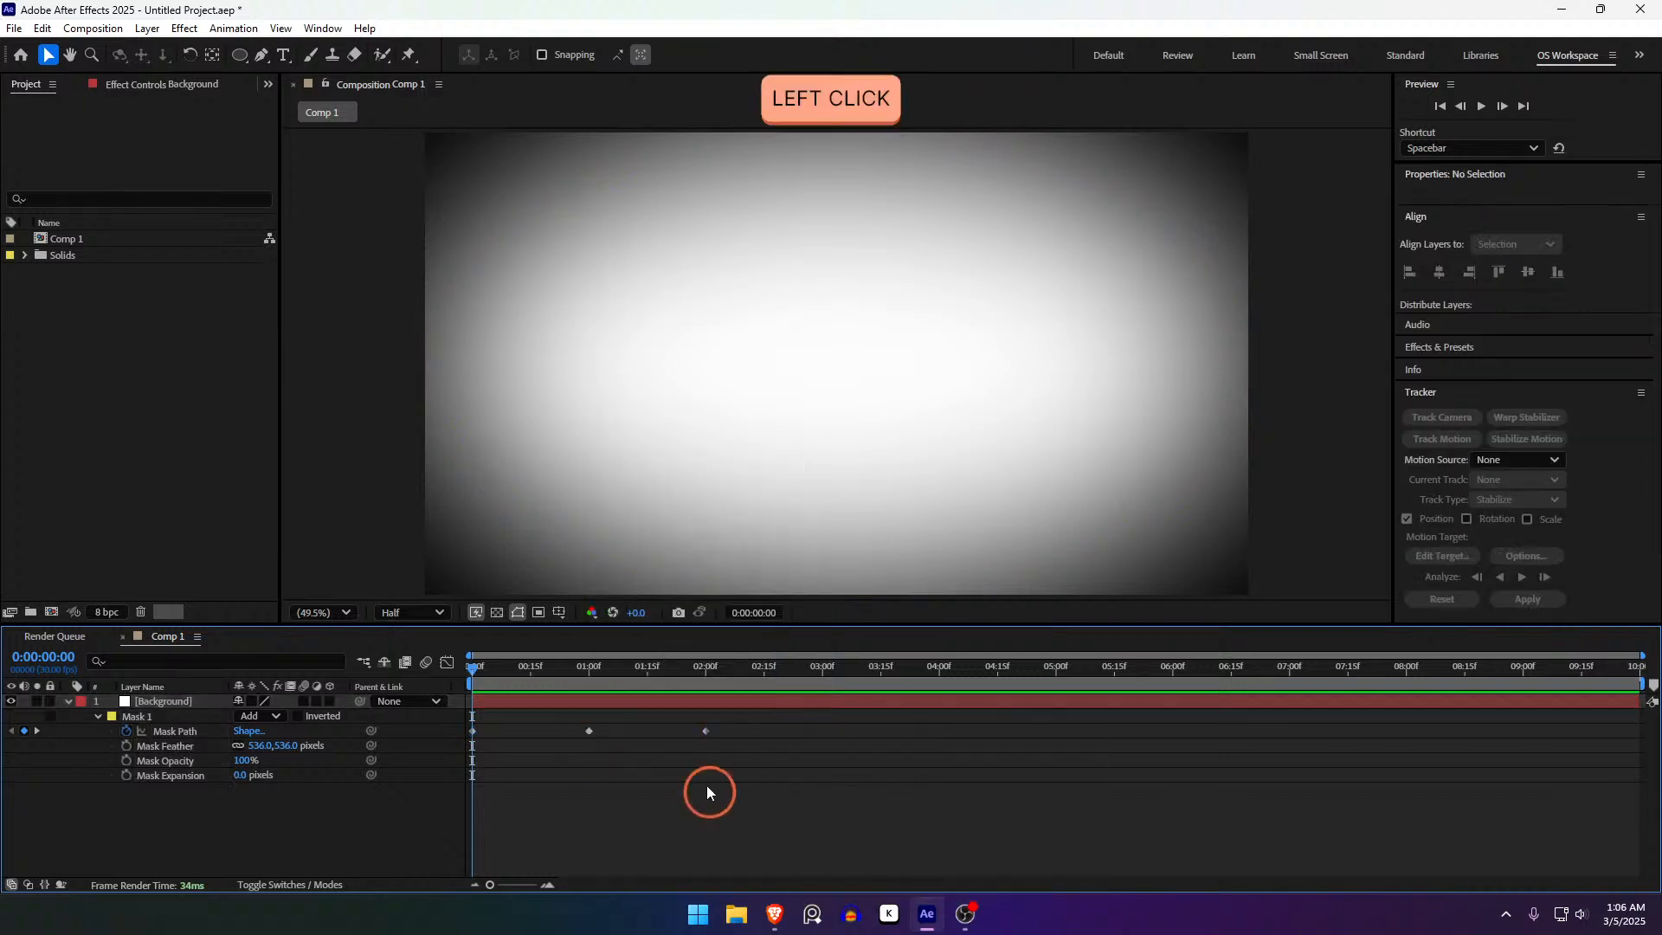
{"action": "left_click_drag", "start_coordinate": [744, 759], "coordinate": [450, 703]}
{"action": "key", "text": "F9"}
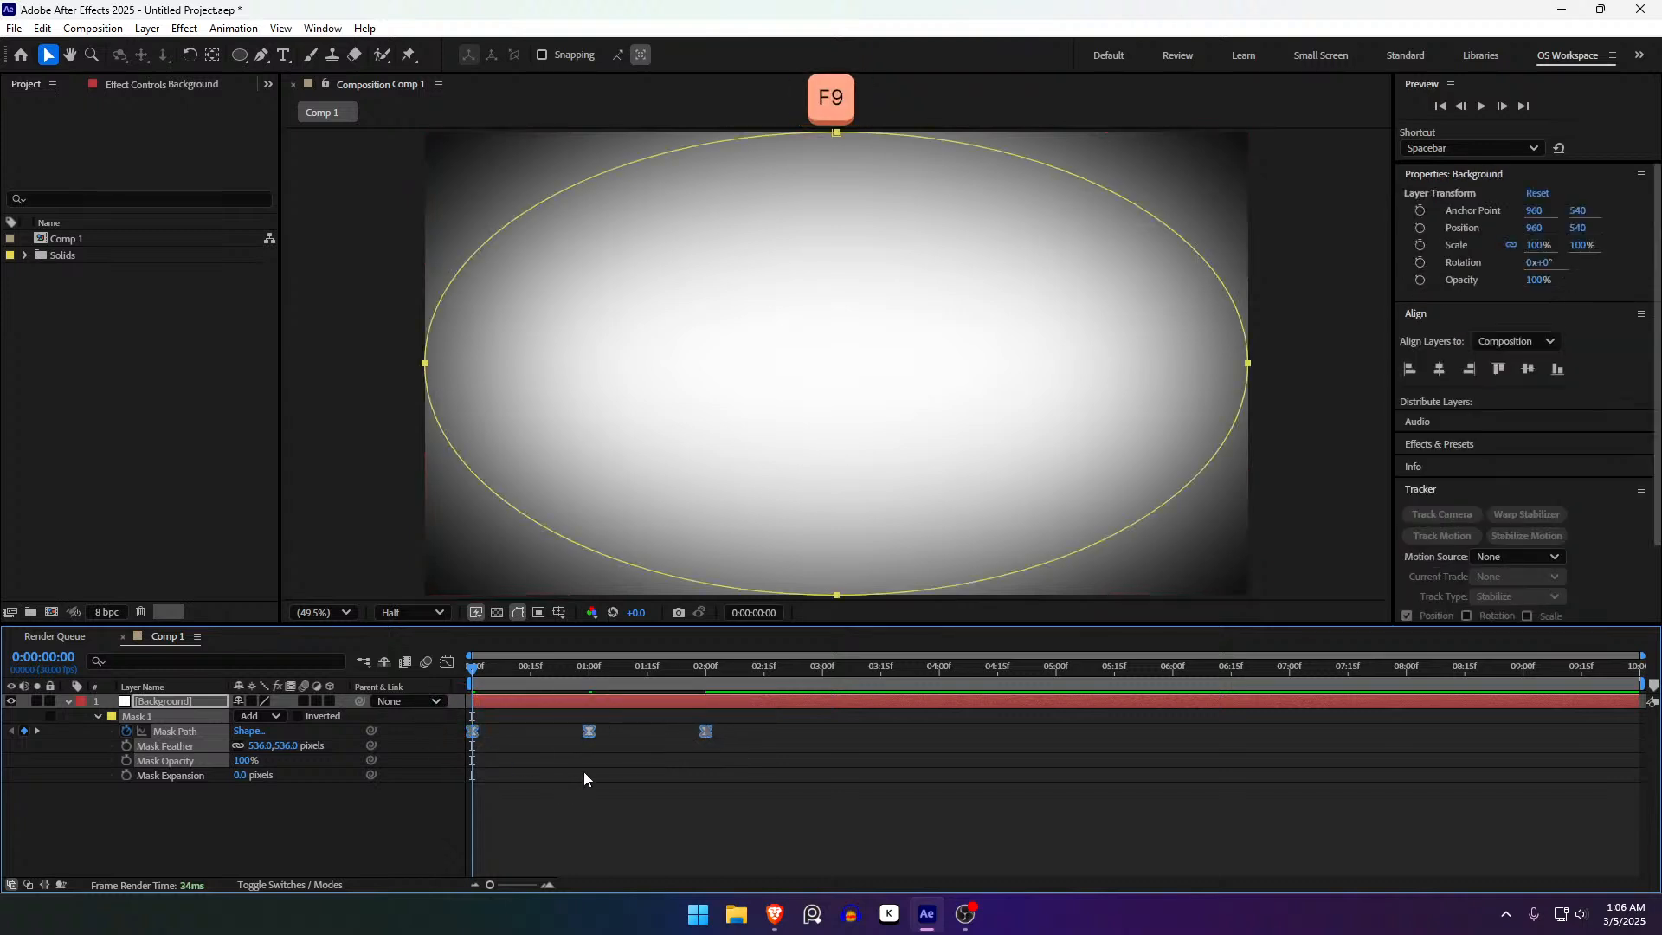
{"action": "key", "text": "space"}
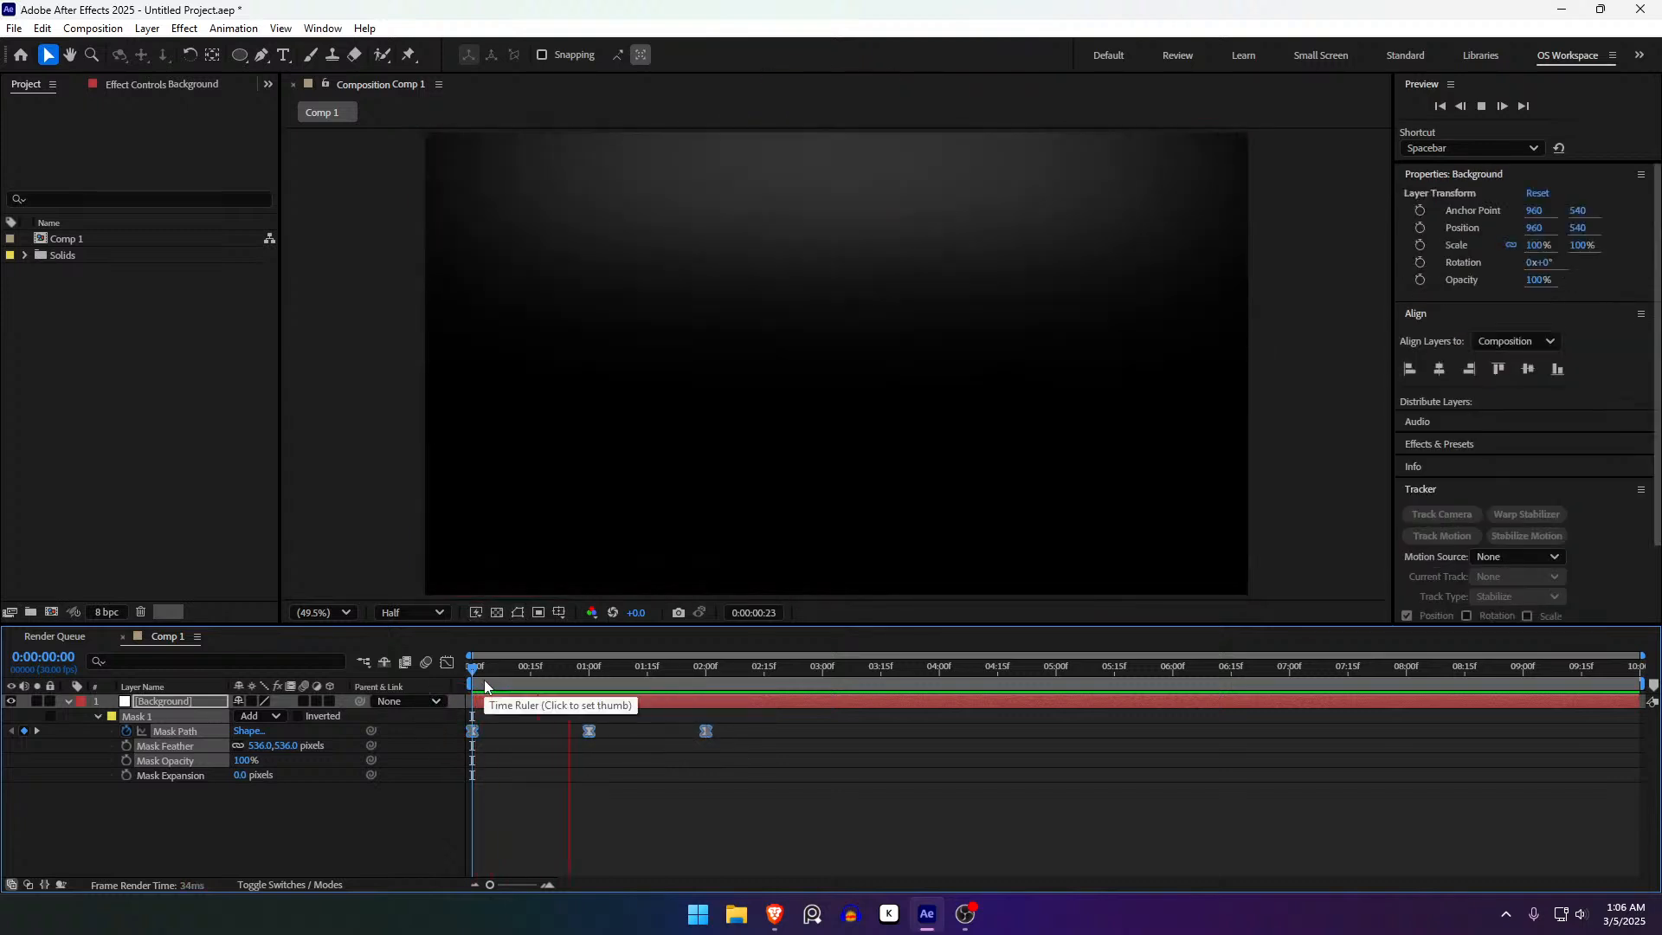
{"action": "key", "text": "space"}
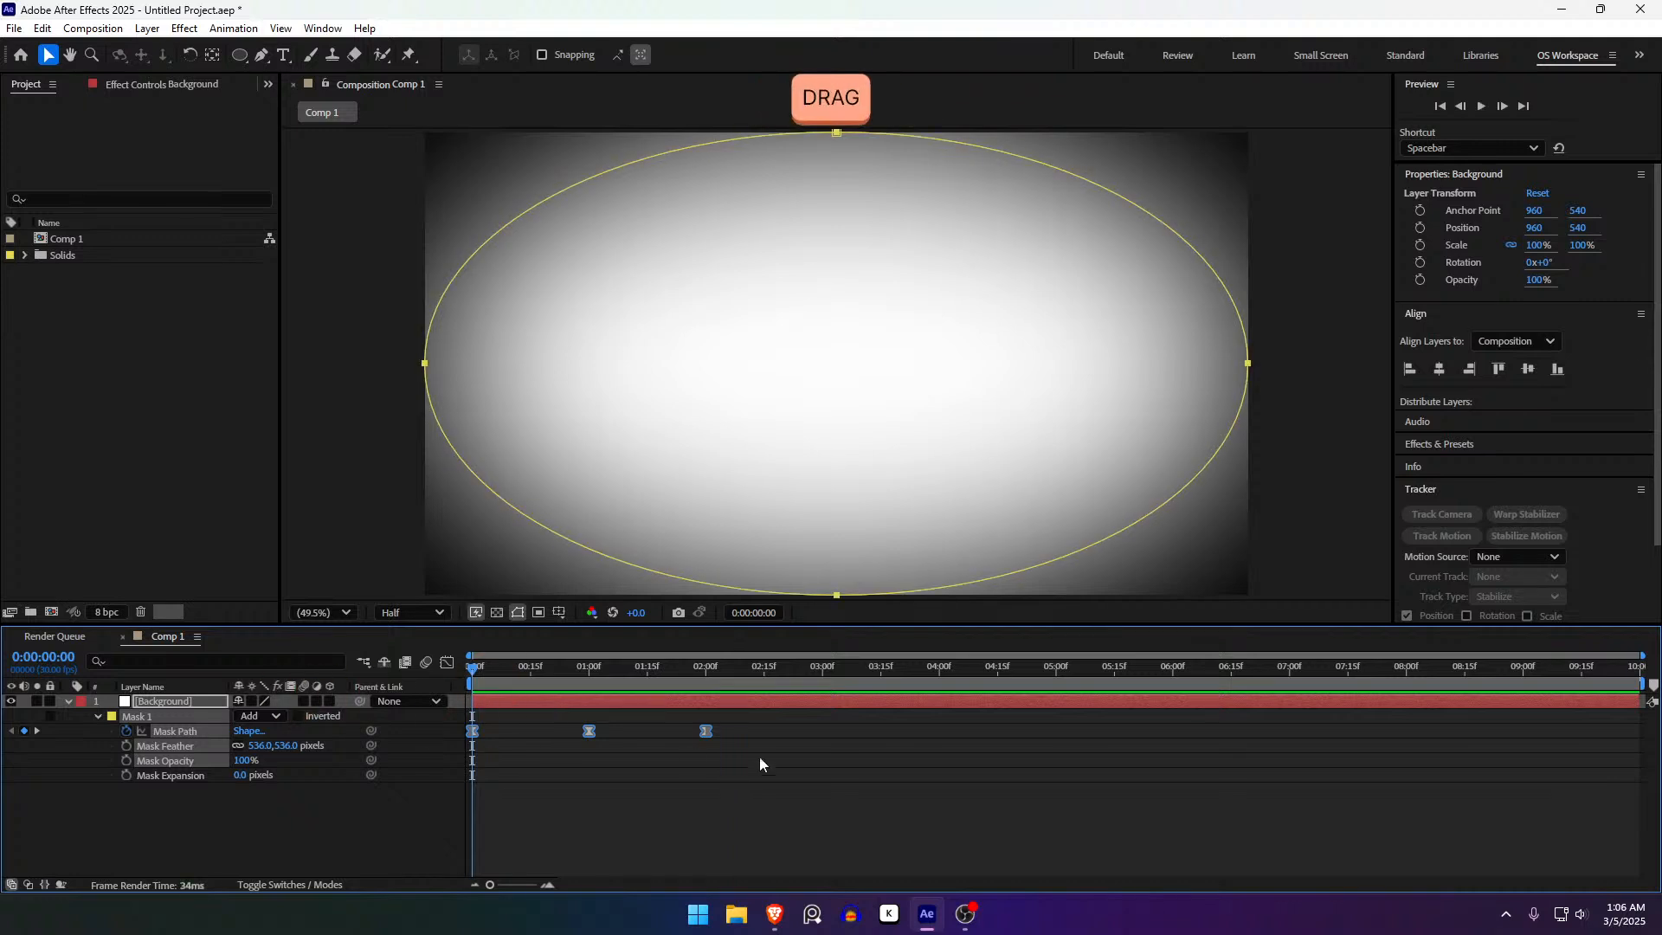
{"action": "left_click_drag", "start_coordinate": [508, 681], "coordinate": [456, 697]}
{"action": "key", "text": "space"}
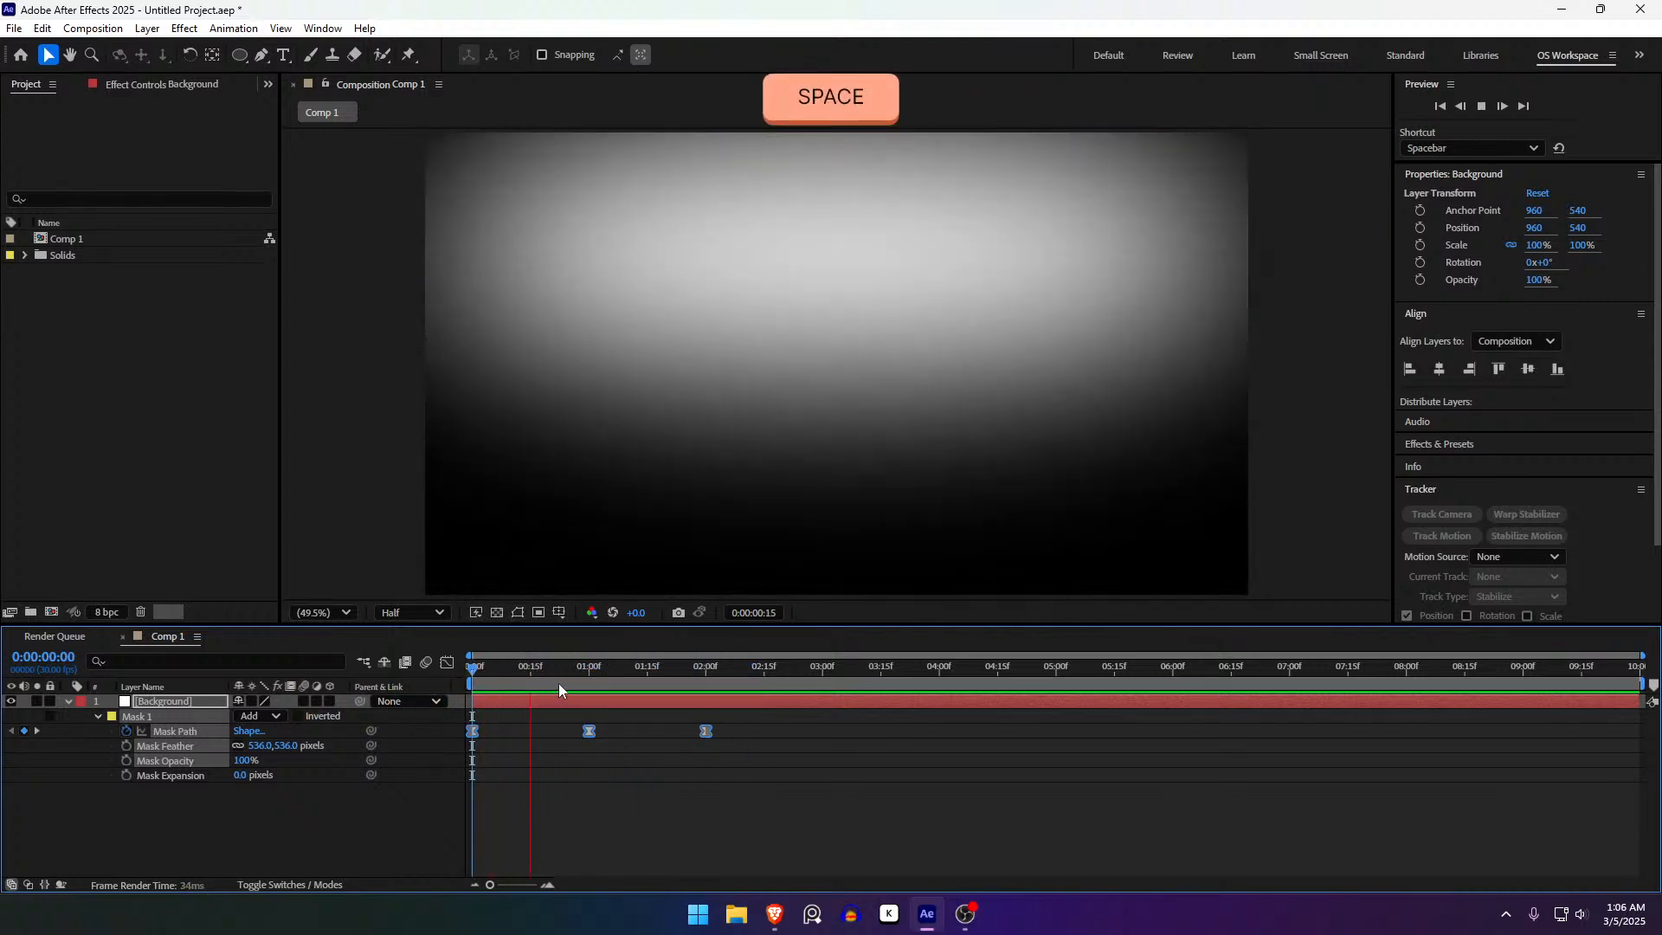
{"action": "left_click_drag", "start_coordinate": [561, 677], "coordinate": [360, 705]}
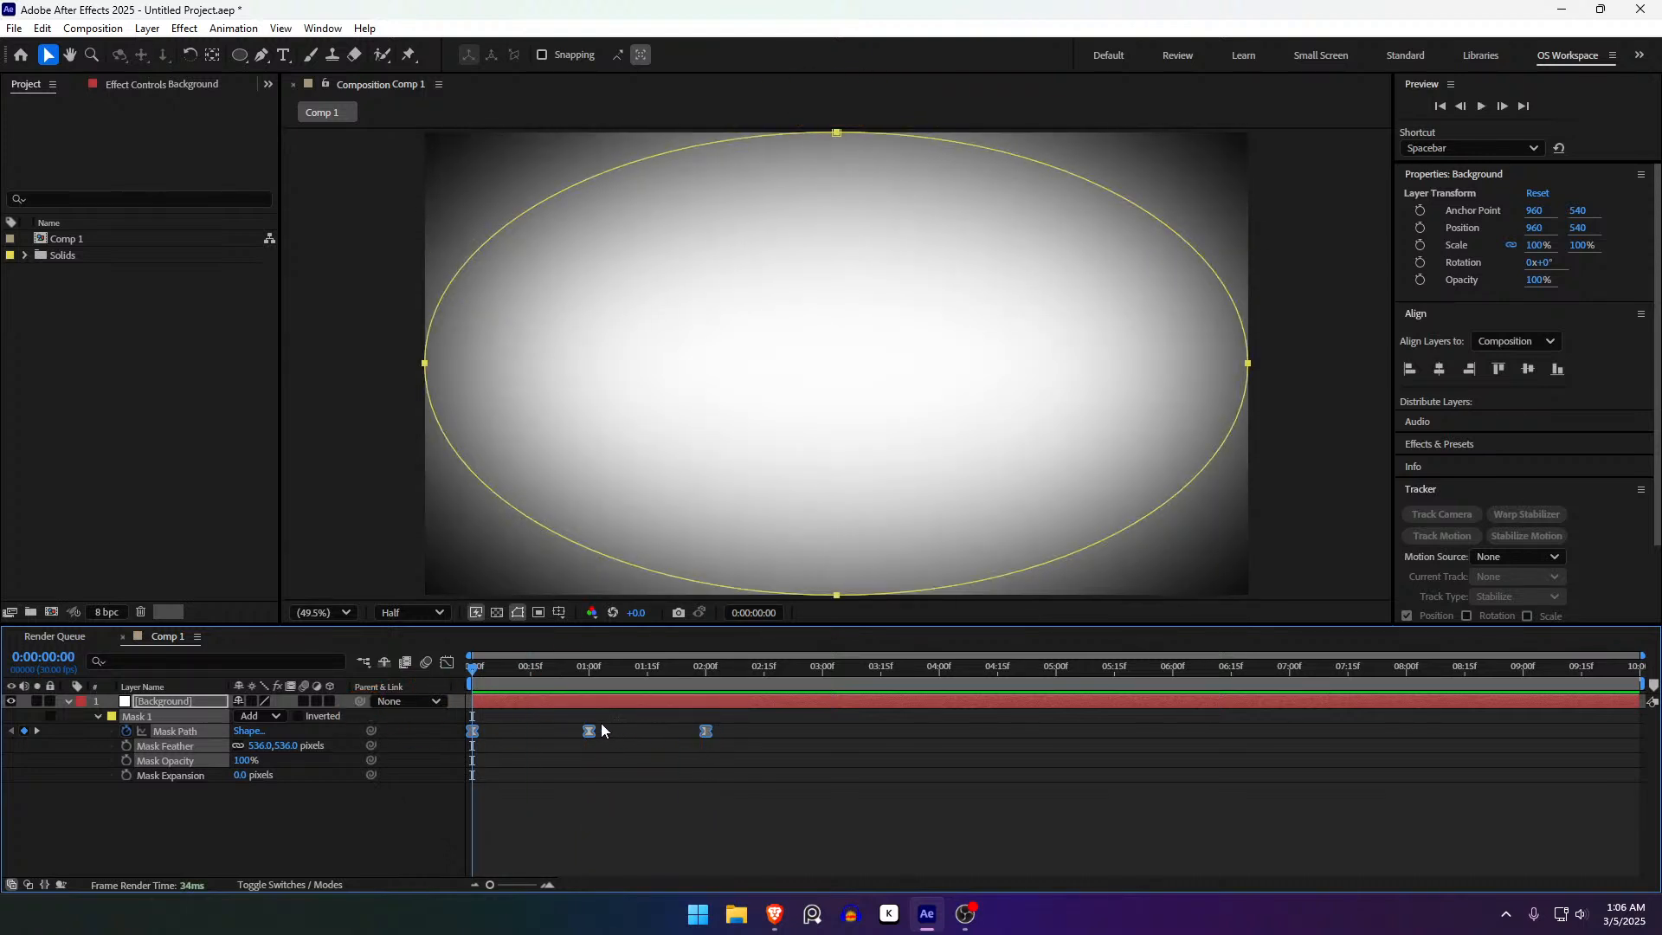
- Revert the keyframes to linear and preview the difference
{"action": "key", "text": "ctrl"}
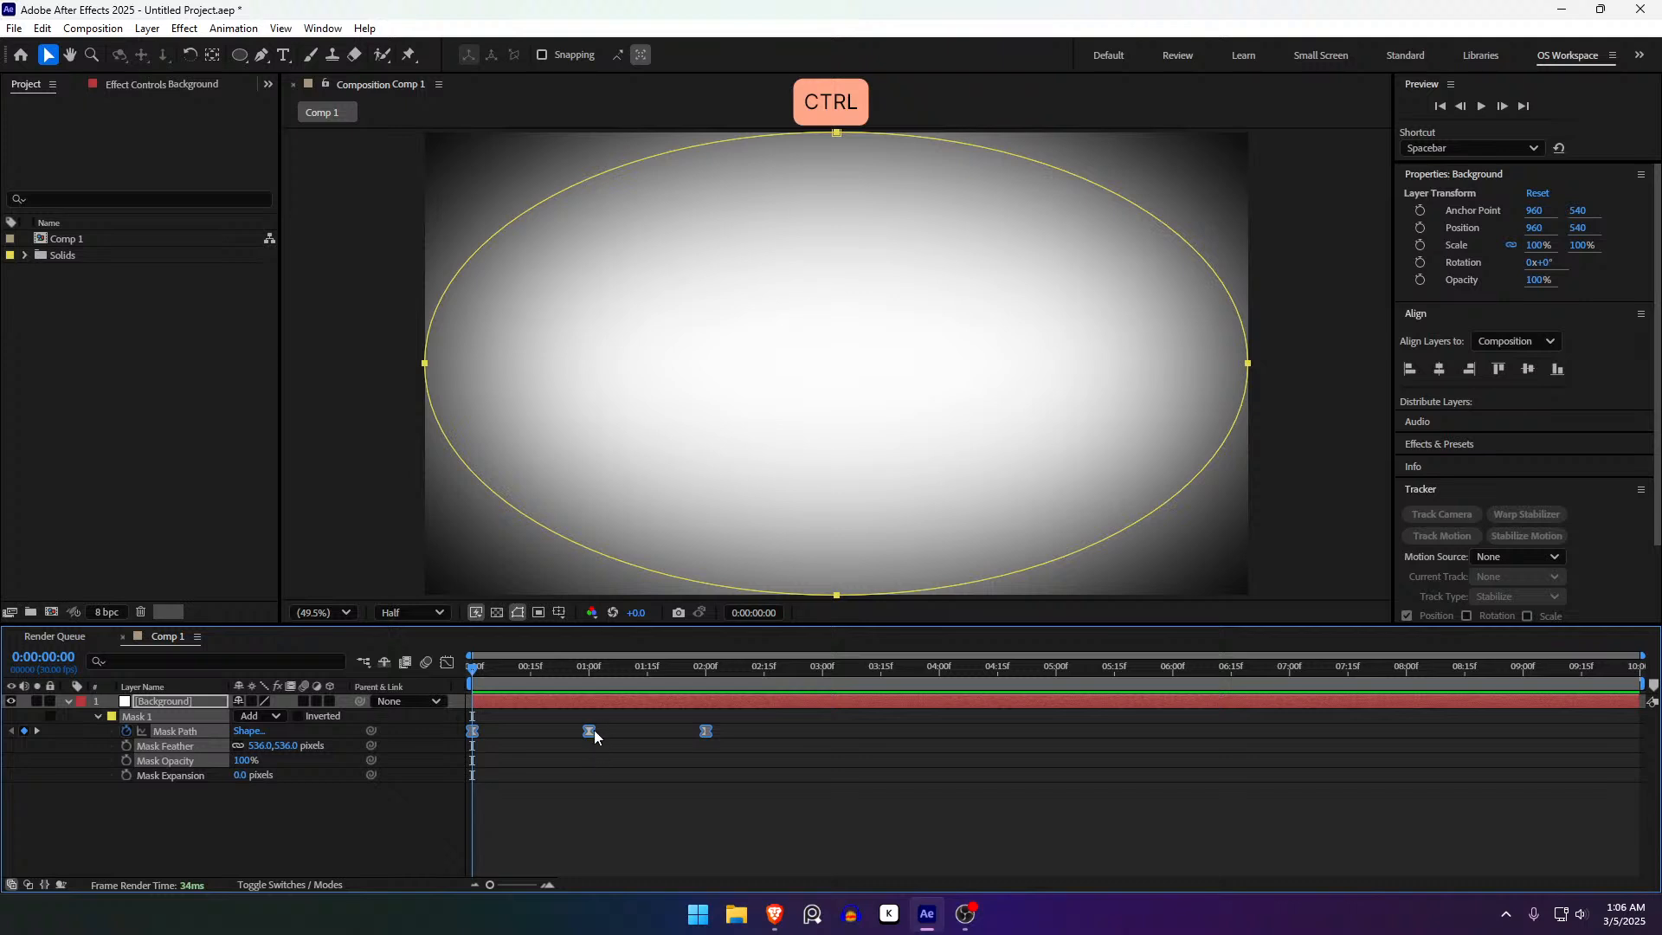
{"action": "left_click", "coordinate": [588, 732], "text": "ctrl"}
{"action": "left_click", "coordinate": [547, 796]}
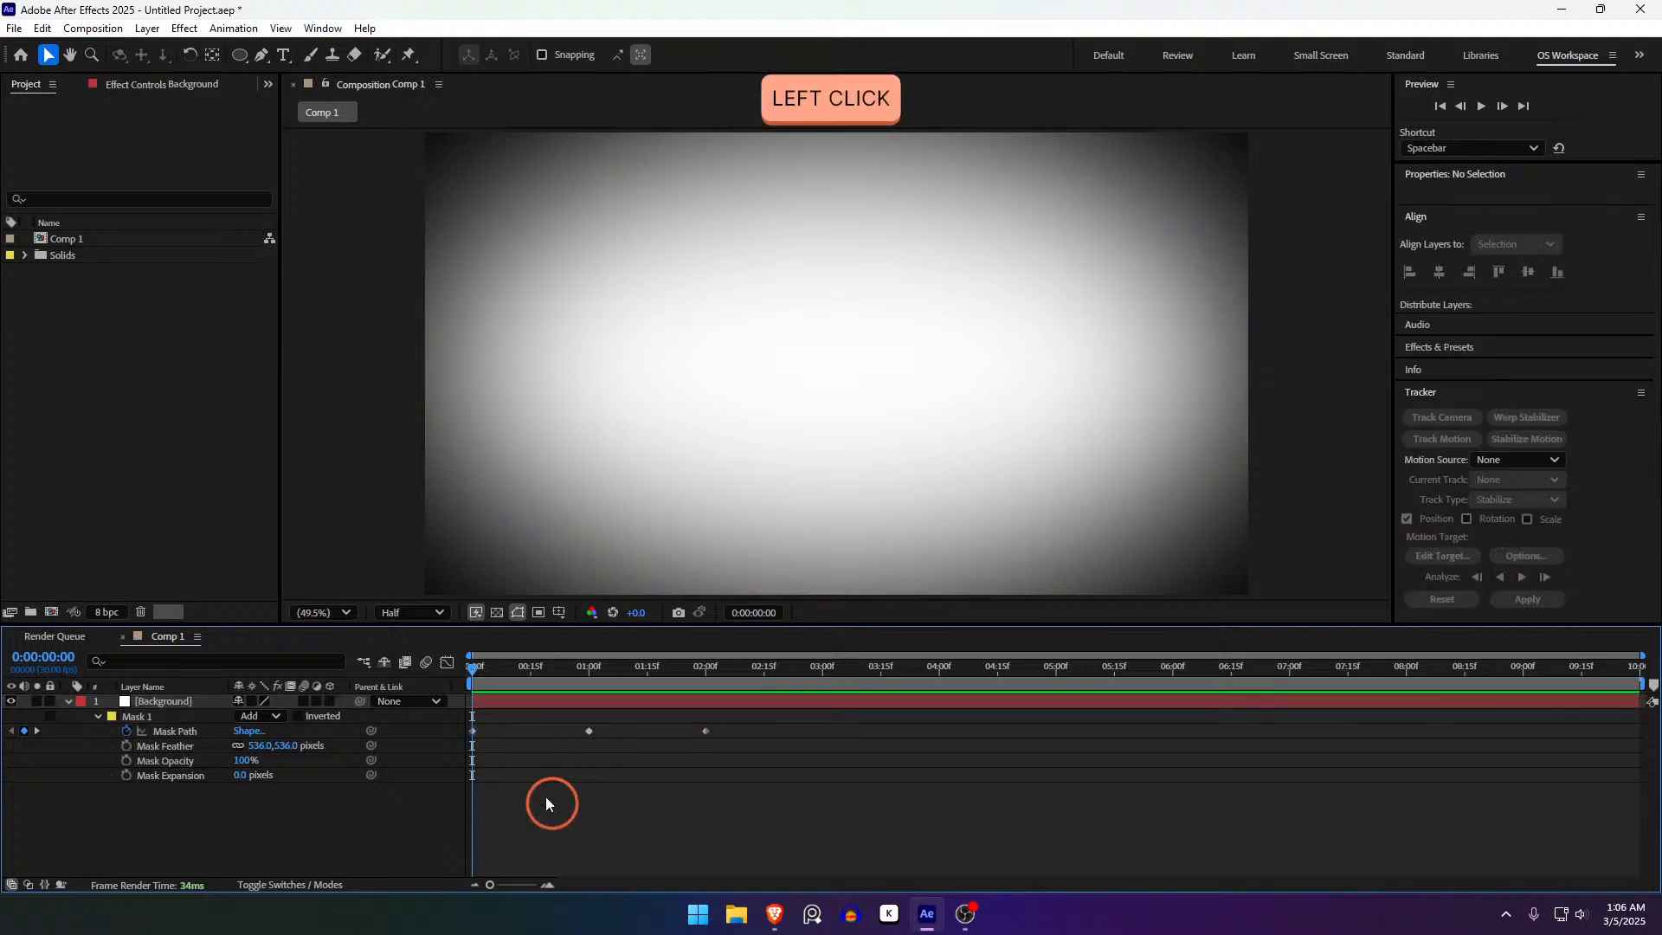
{"action": "key", "text": "space"}
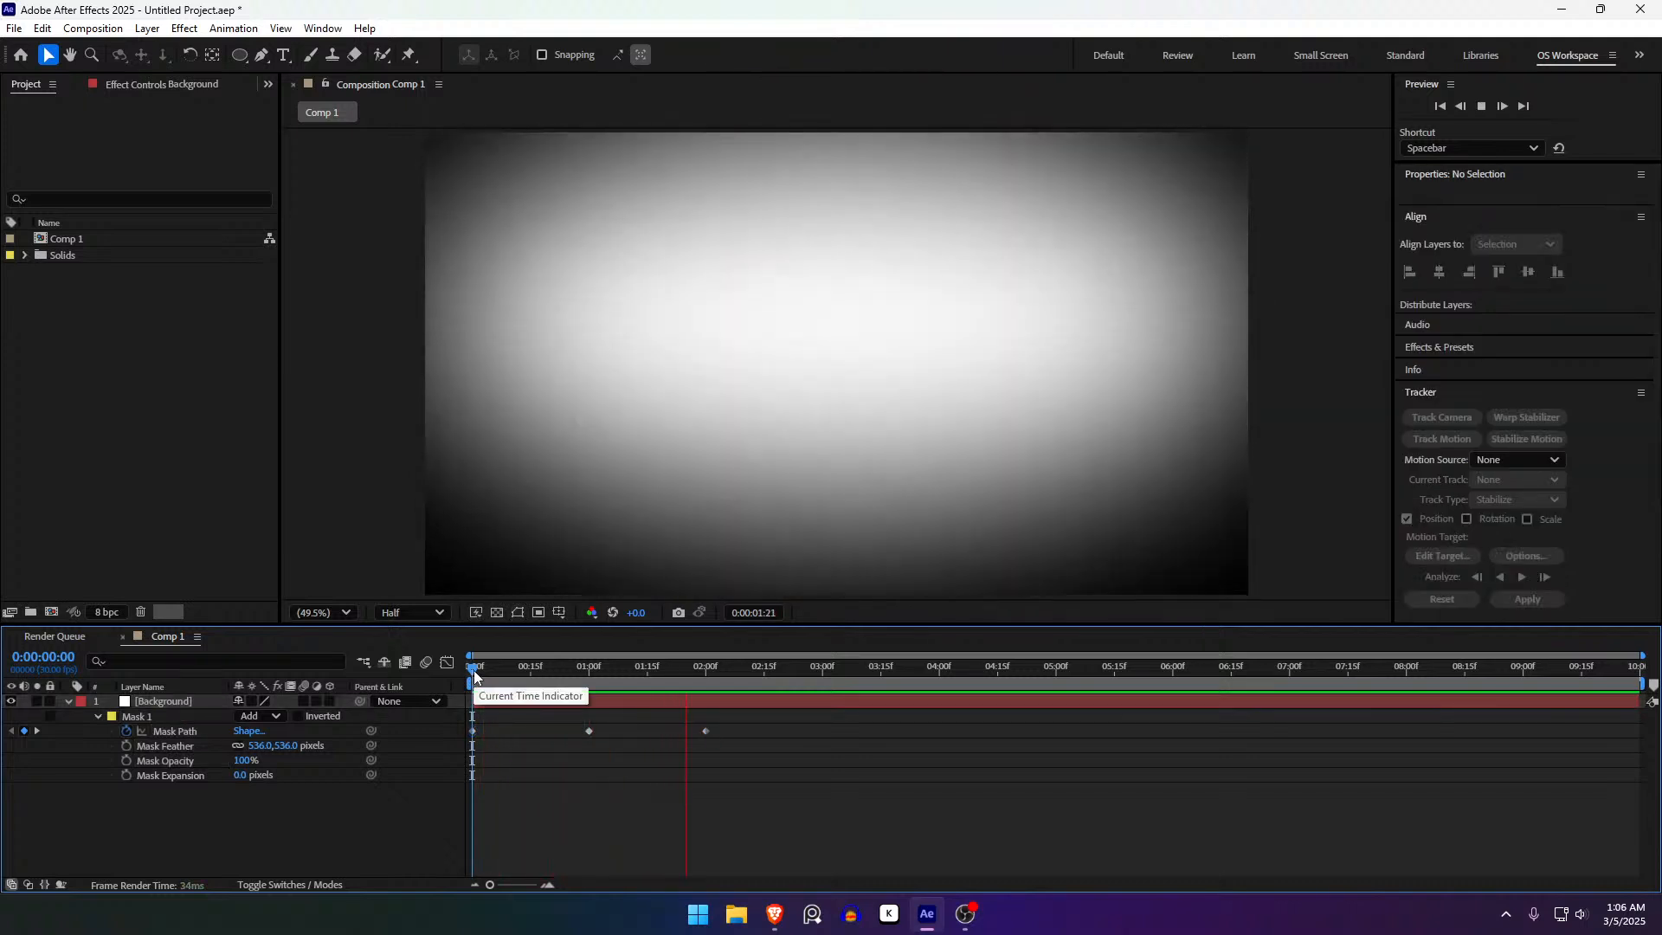
{"action": "left_click", "coordinate": [474, 672]}
{"action": "key", "text": "space"}
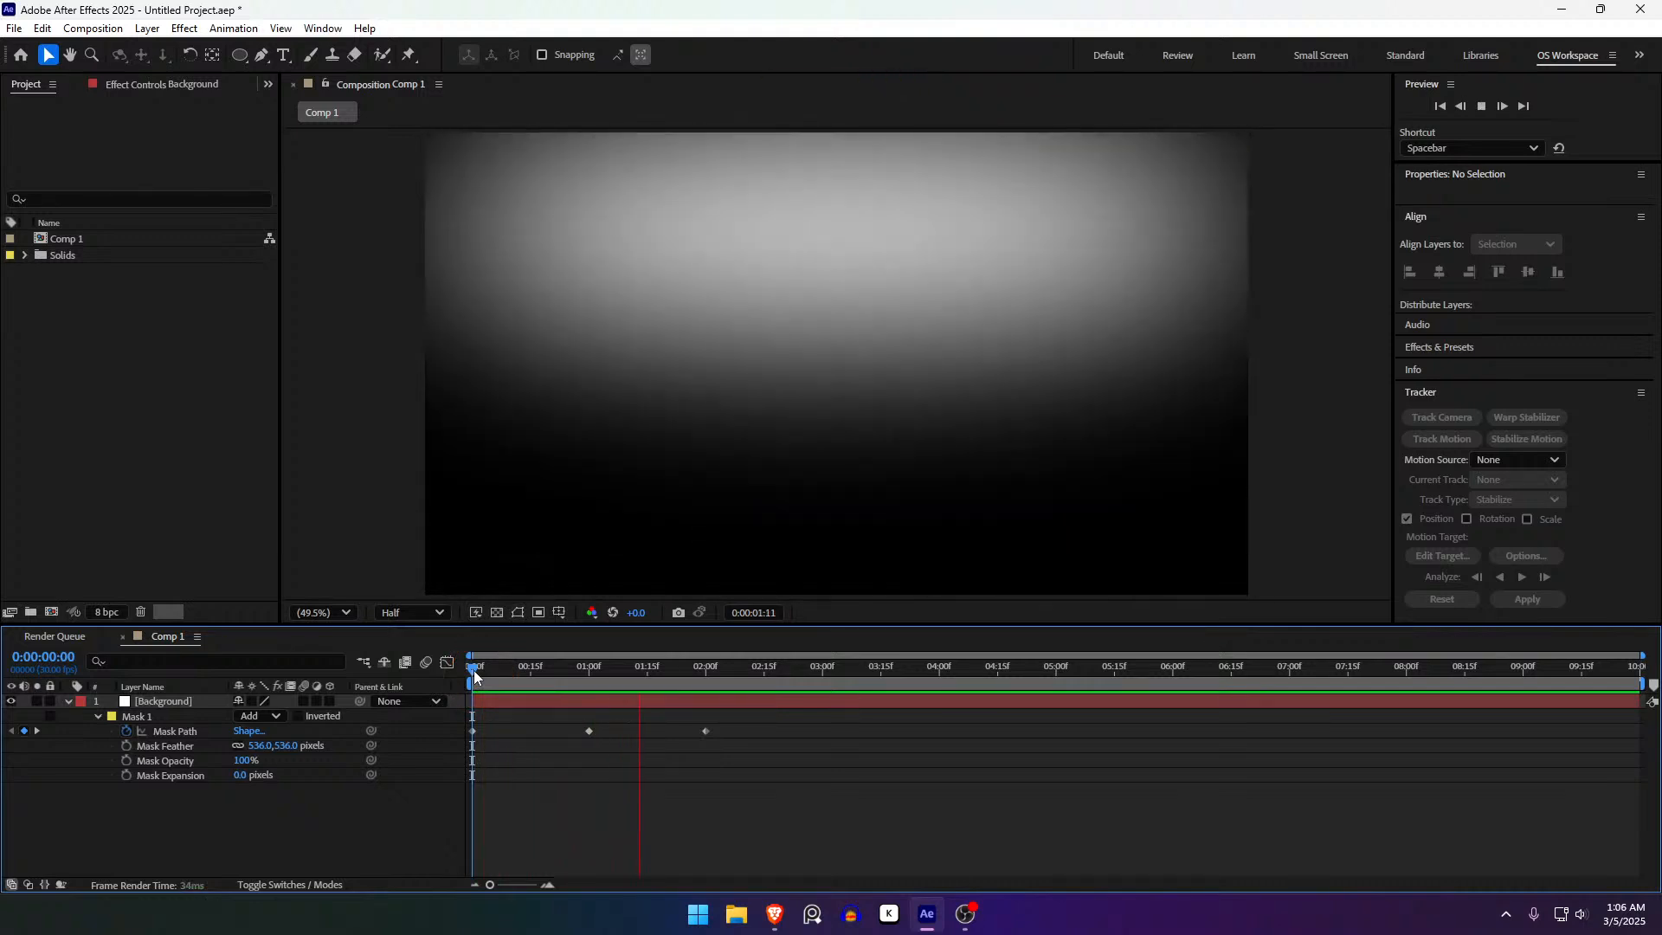
{"action": "left_click", "coordinate": [474, 671]}
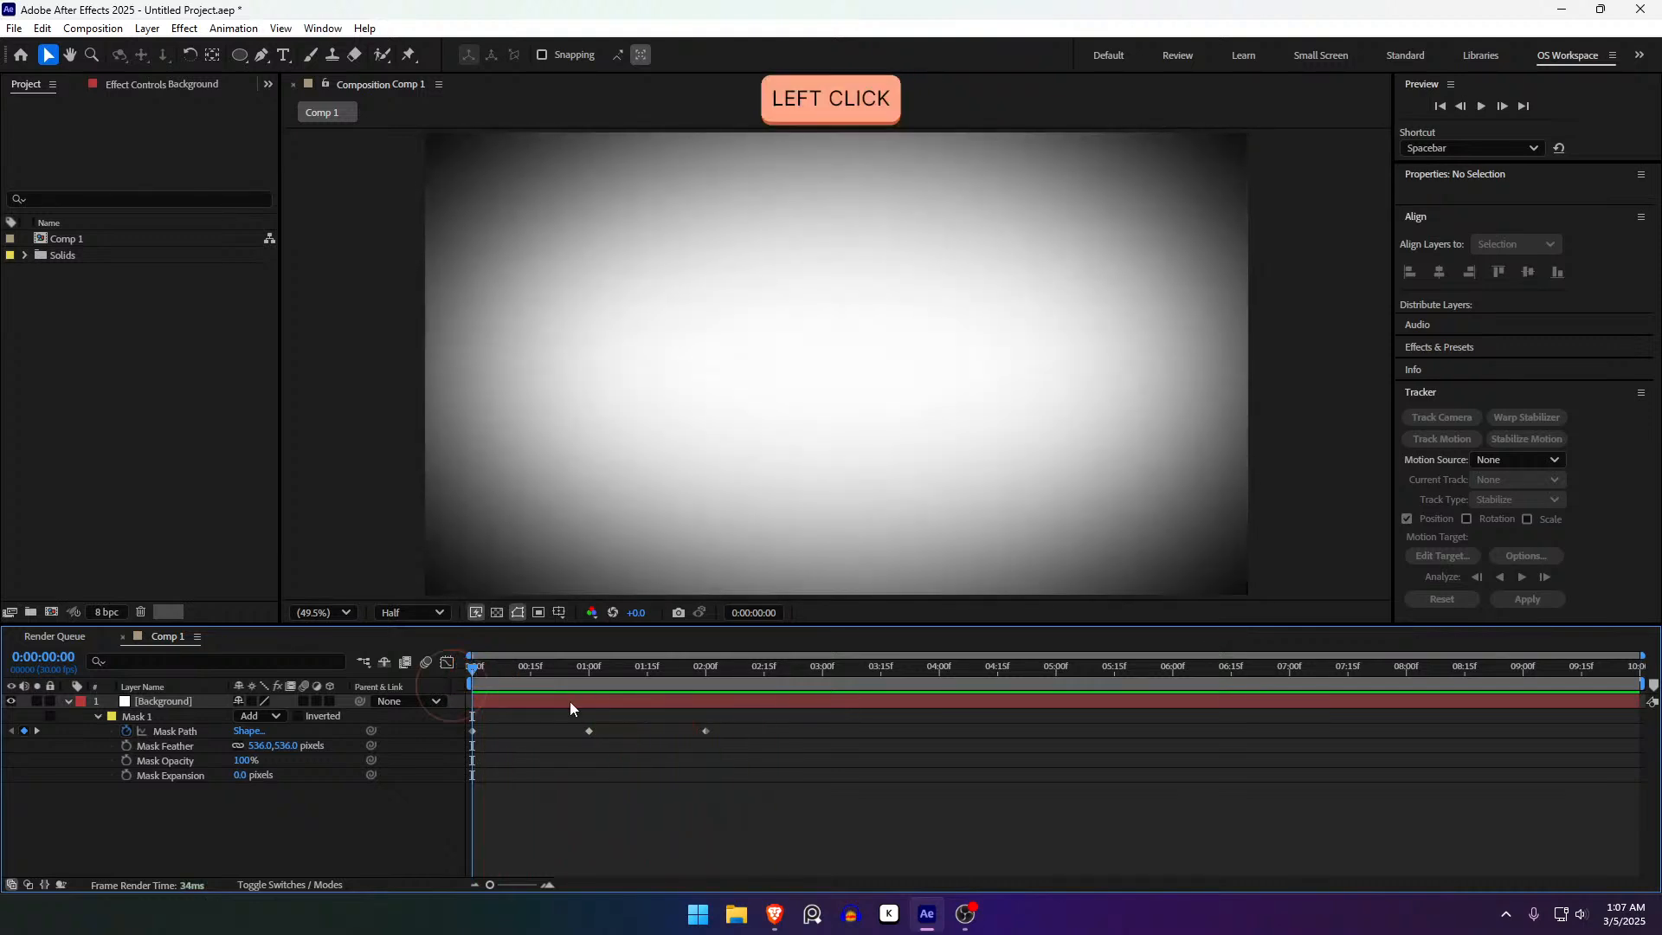
- Reselect all three Mask Path keyframes and reapply Easy Ease with F9
{"action": "left_click", "coordinate": [806, 770]}
{"action": "left_click_drag", "start_coordinate": [820, 768], "coordinate": [435, 740]}
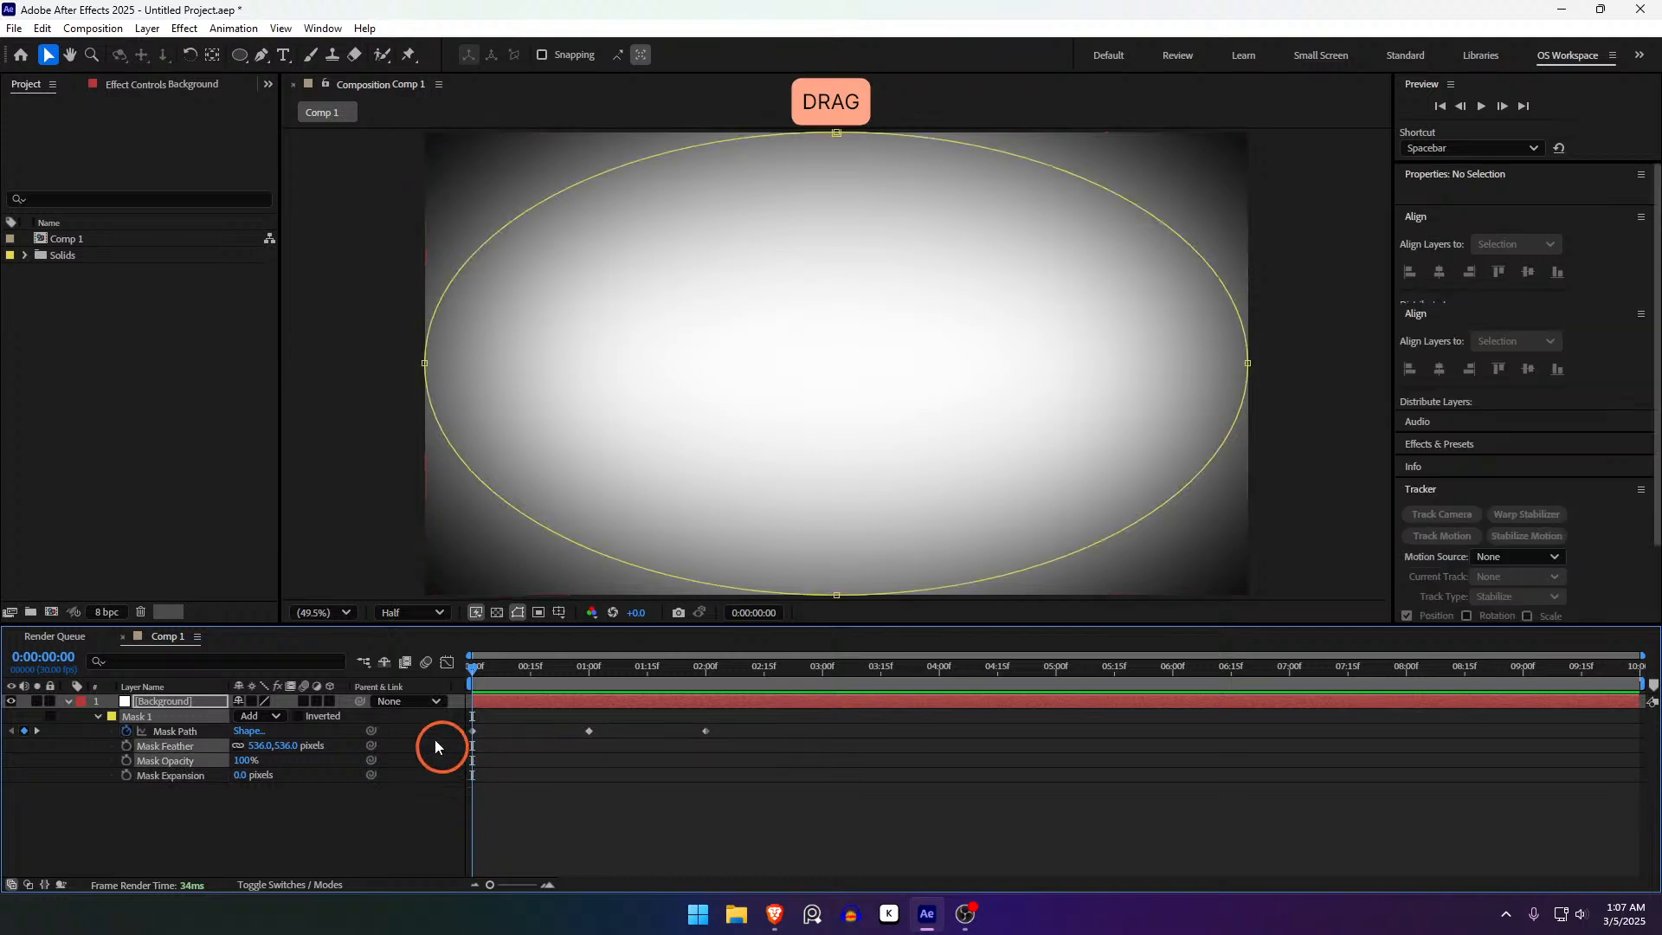
{"action": "left_click", "coordinate": [714, 758]}
{"action": "left_click_drag", "start_coordinate": [707, 766], "coordinate": [427, 703]}
{"action": "key", "text": "F9"}
{"action": "left_click", "coordinate": [677, 791]}
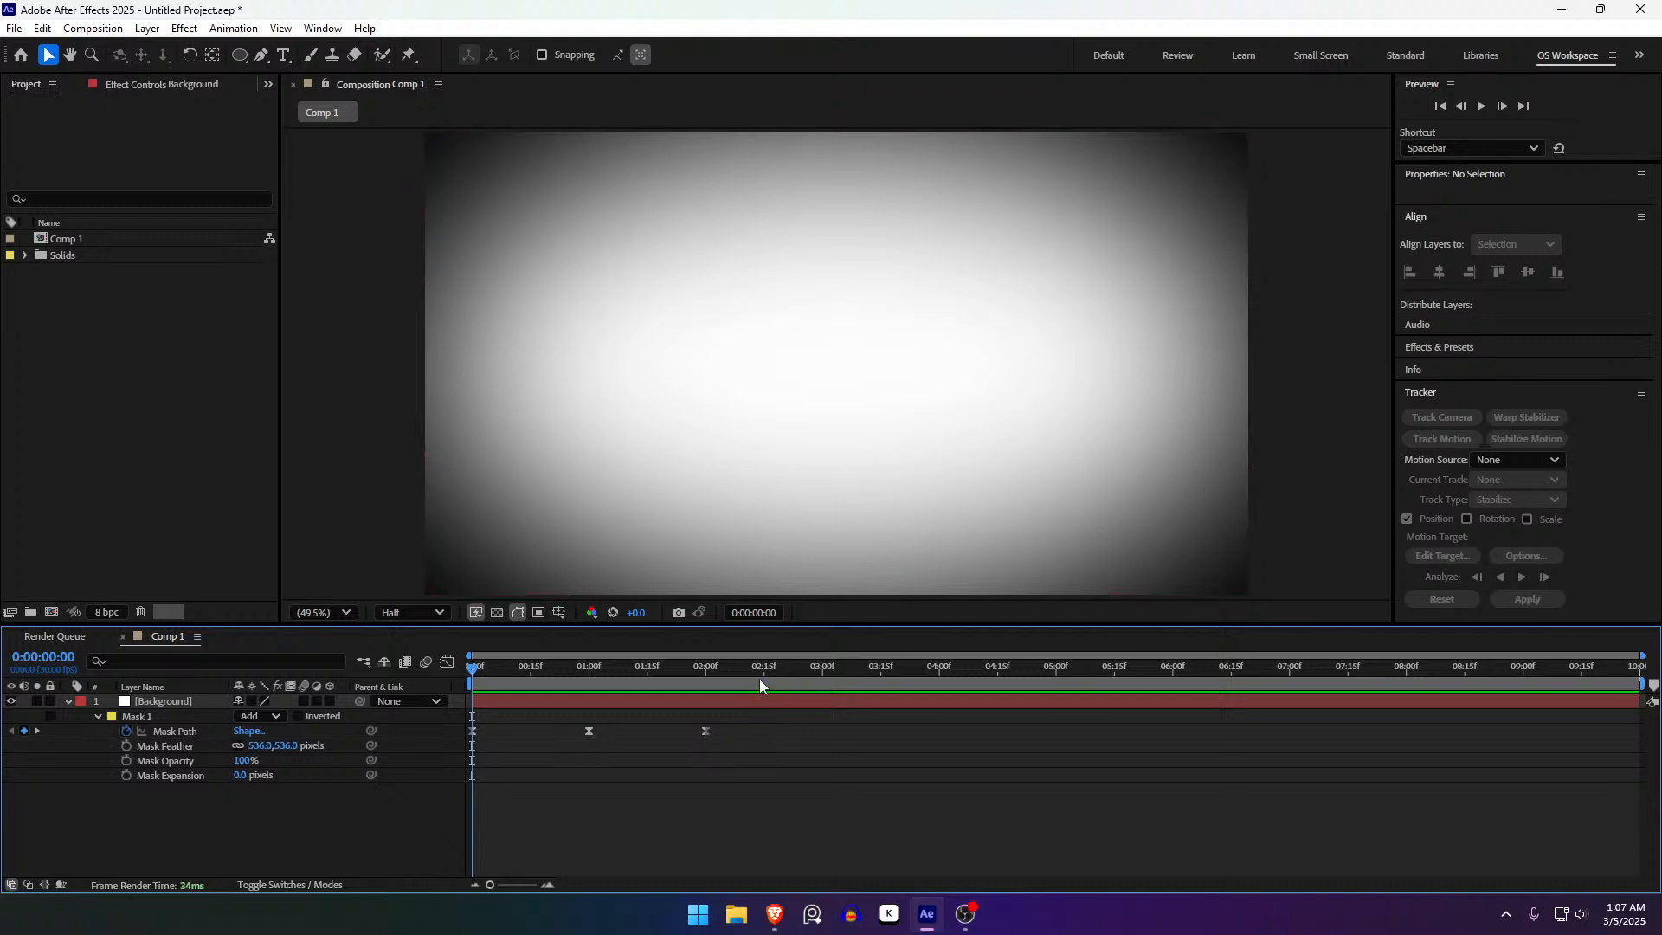
- With the Ellipse tool, draw a blue 238.2 px circle above-left of the comp centre
{"action": "key", "text": "q"}
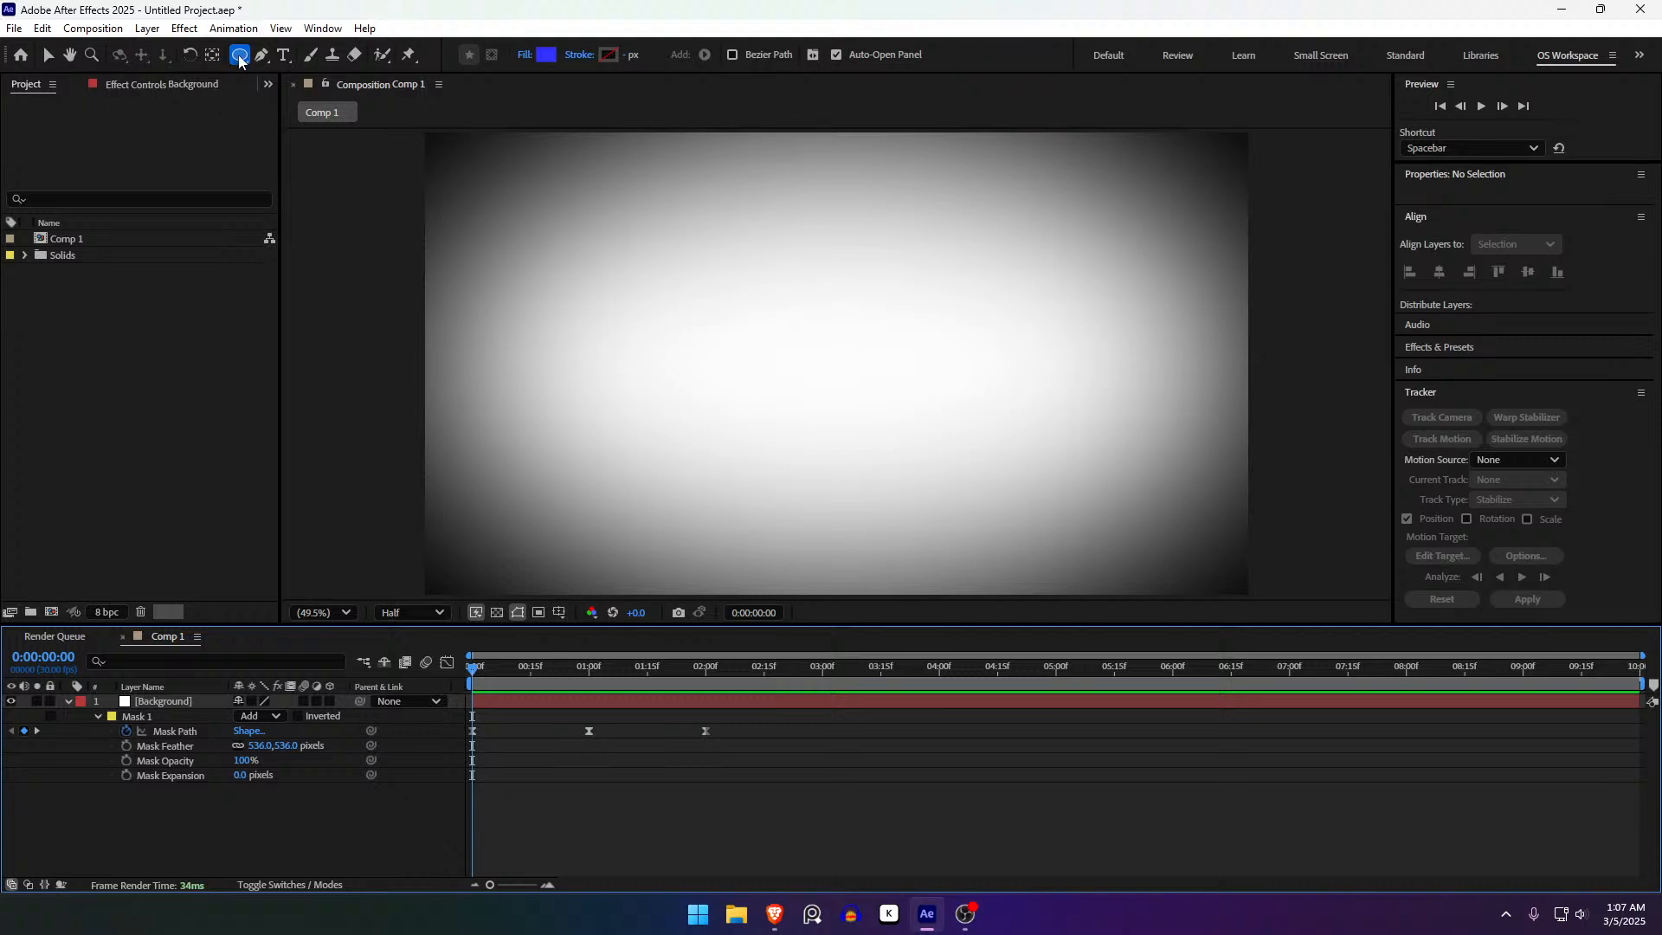
{"action": "left_click", "coordinate": [241, 54]}
{"action": "left_click", "coordinate": [241, 55]}
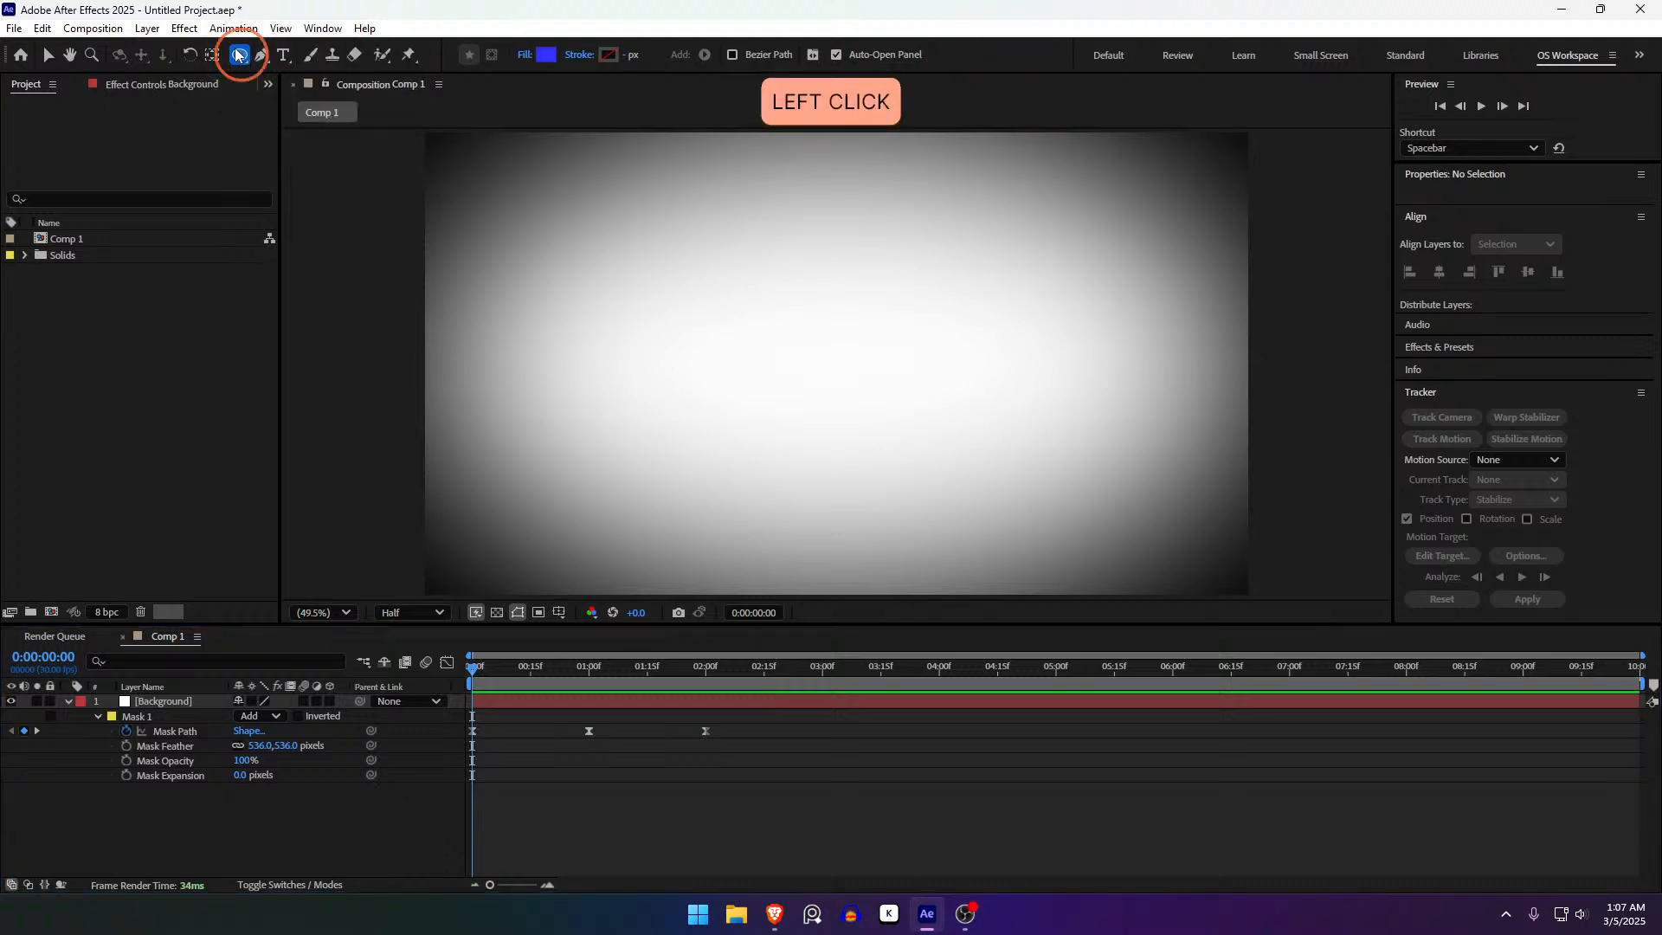
{"action": "left_click_drag", "start_coordinate": [239, 65], "coordinate": [305, 54]}
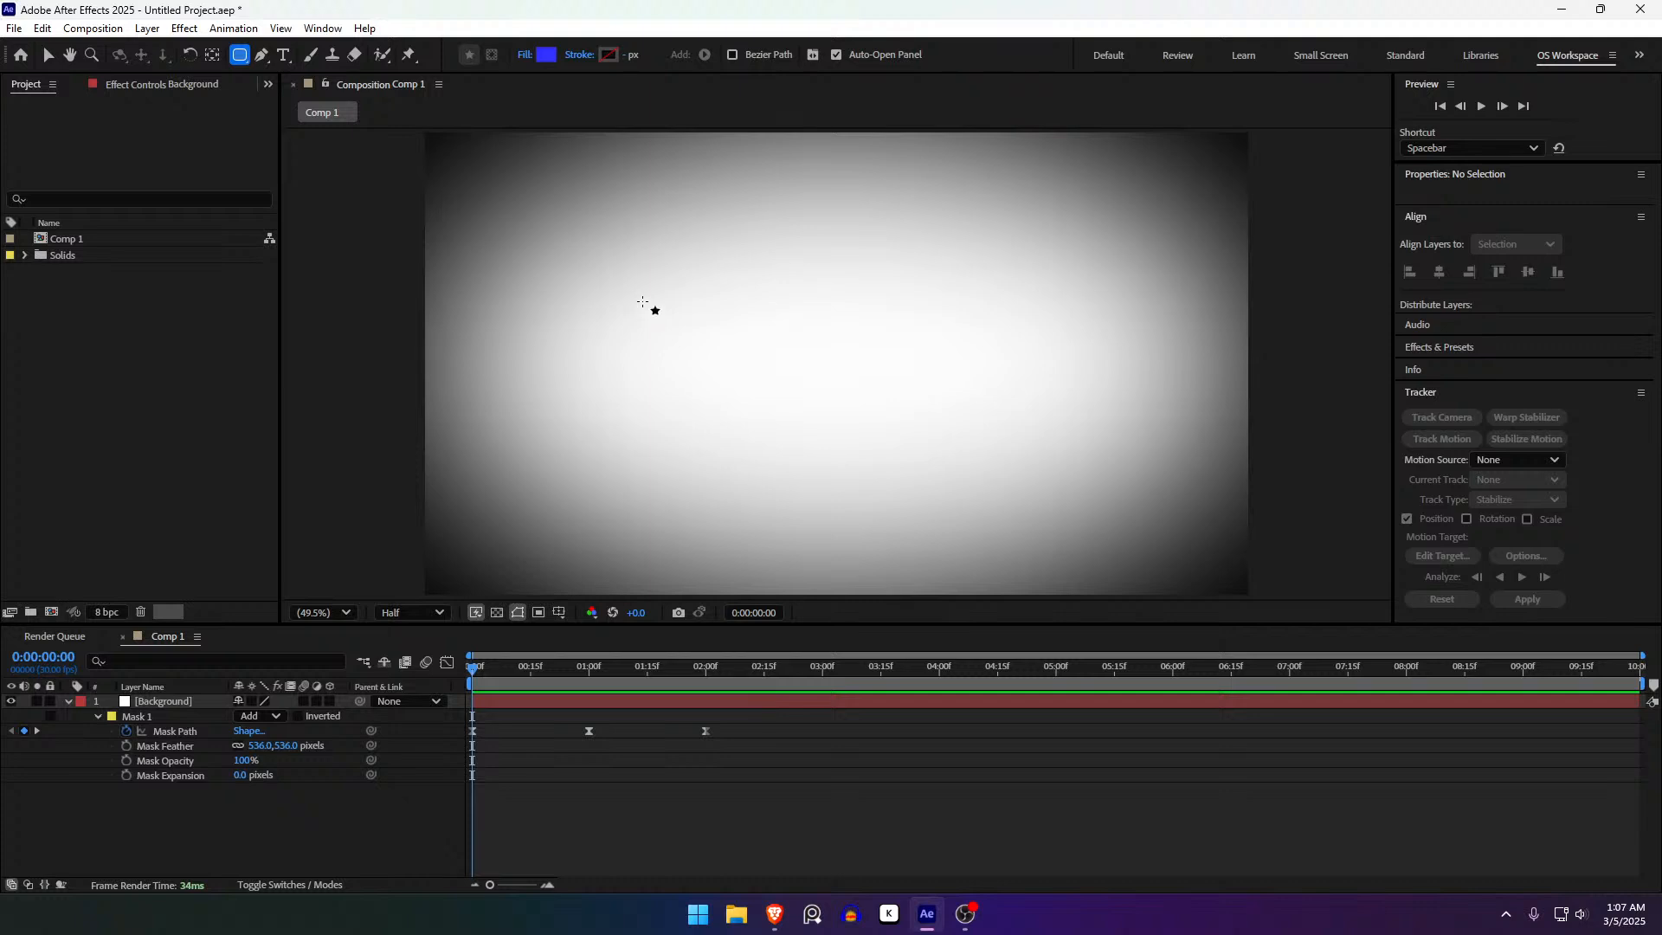
{"action": "key", "text": "q"}
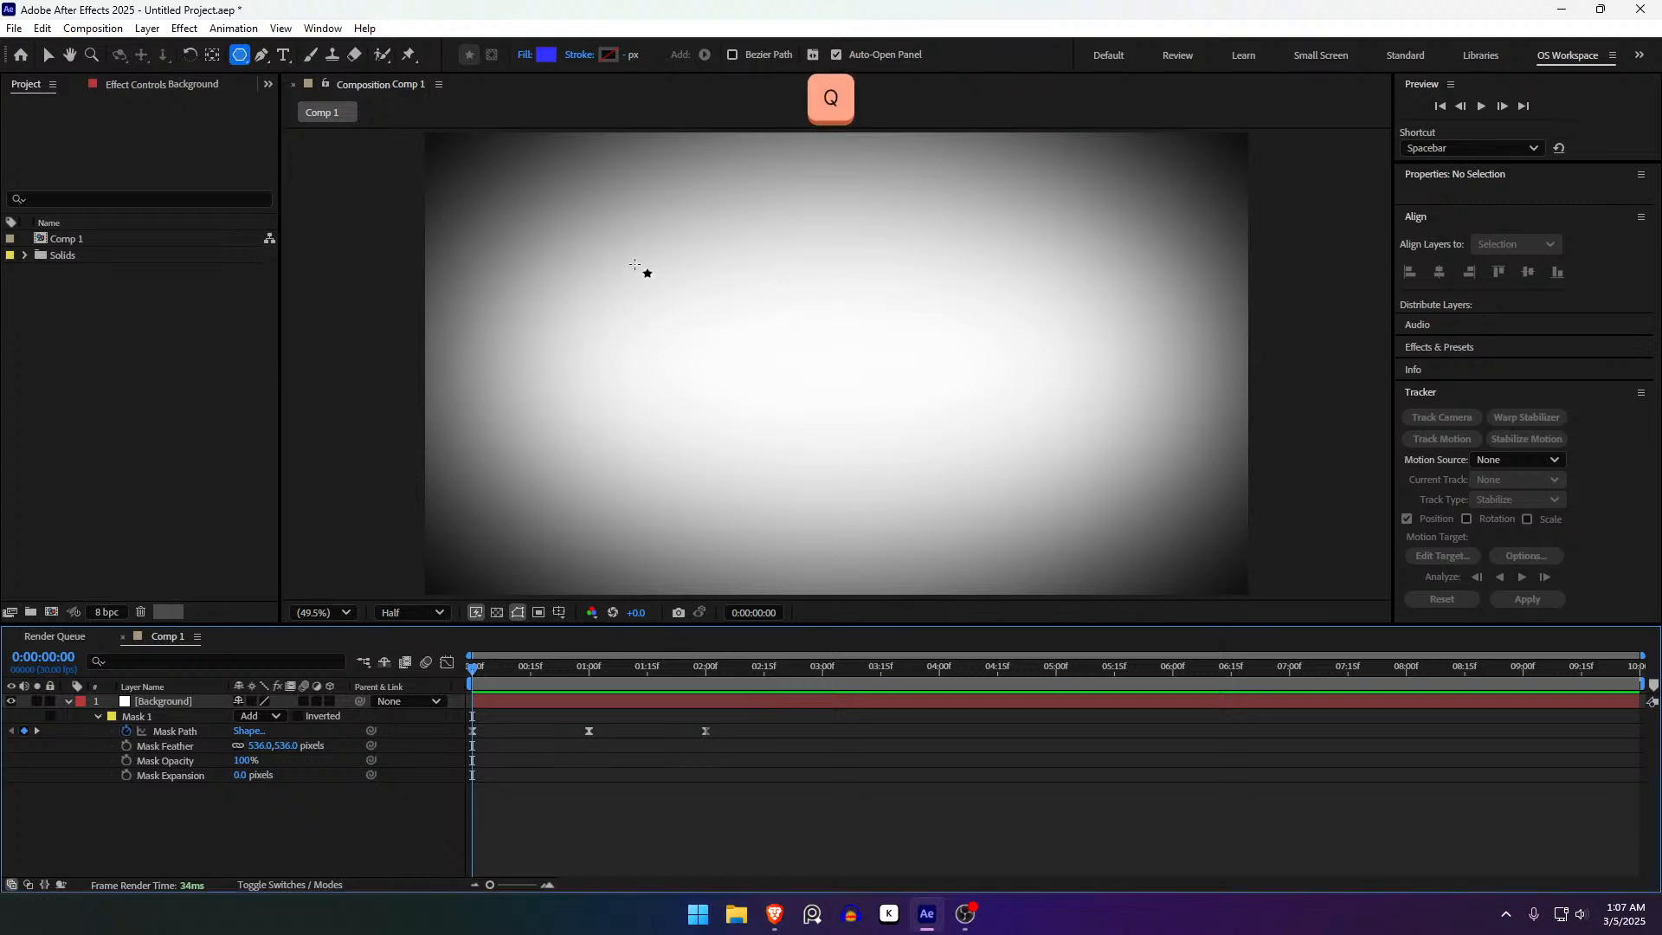
{"action": "key", "text": "q"}
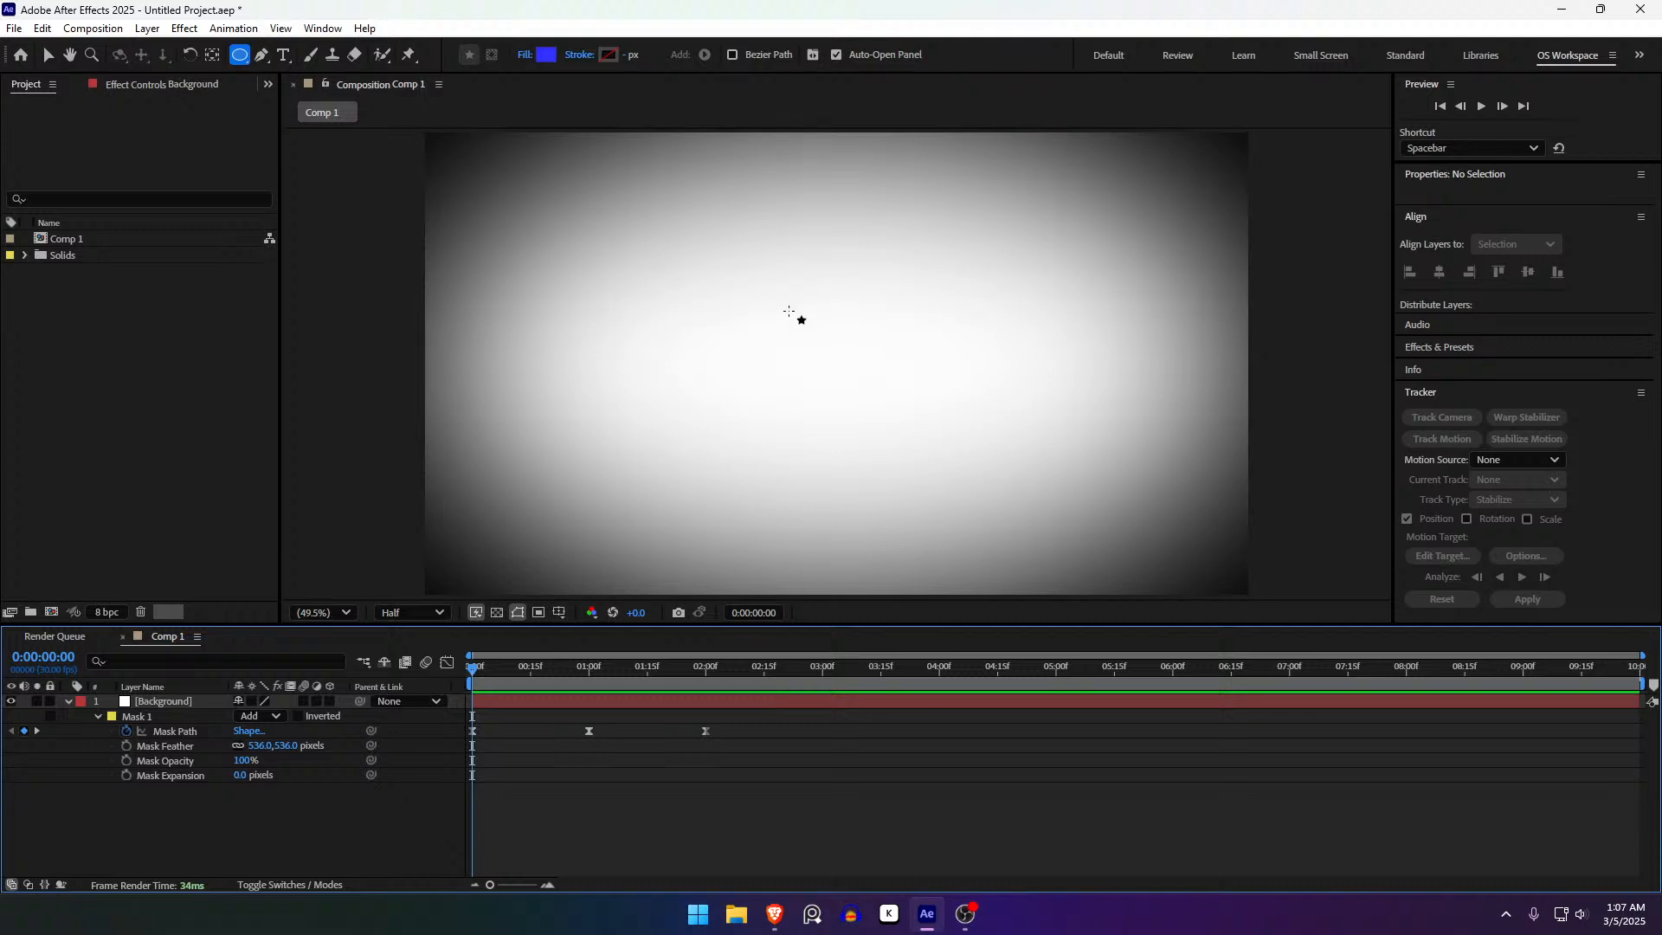
{"action": "left_click", "coordinate": [781, 307]}
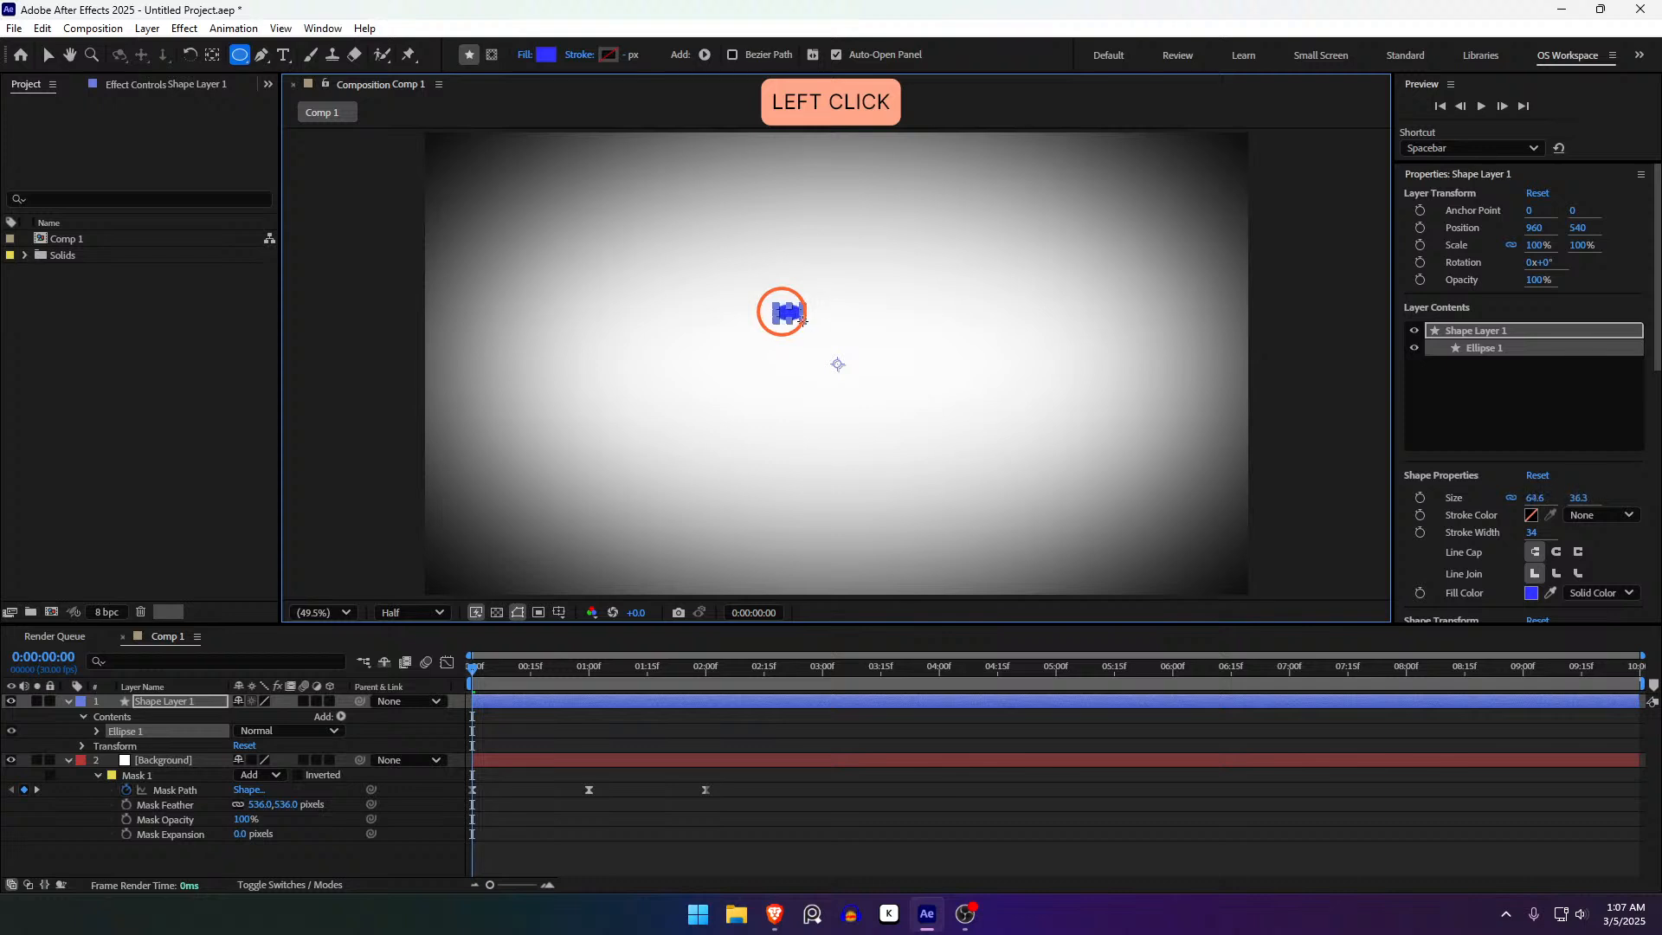
{"action": "mouse_move", "coordinate": [815, 327]}
{"action": "left_mouse_down"}
{"action": "mouse_move", "coordinate": [873, 336]}
{"action": "mouse_move", "coordinate": [832, 334]}
{"action": "mouse_move", "coordinate": [798, 286]}
{"action": "mouse_move", "coordinate": [798, 321]}
{"action": "mouse_move", "coordinate": [958, 448]}
{"action": "mouse_move", "coordinate": [861, 222]}
{"action": "mouse_move", "coordinate": [935, 393]}
{"action": "mouse_move", "coordinate": [961, 300]}
{"action": "mouse_move", "coordinate": [1000, 423]}
{"action": "mouse_move", "coordinate": [1076, 475]}
{"action": "mouse_move", "coordinate": [999, 464]}
{"action": "mouse_move", "coordinate": [905, 408]}
{"action": "mouse_move", "coordinate": [835, 326]}
{"action": "mouse_move", "coordinate": [932, 378]}
{"action": "mouse_move", "coordinate": [1047, 404]}
{"action": "mouse_move", "coordinate": [833, 345]}
{"action": "mouse_move", "coordinate": [848, 334]}
{"action": "left_mouse_up"}
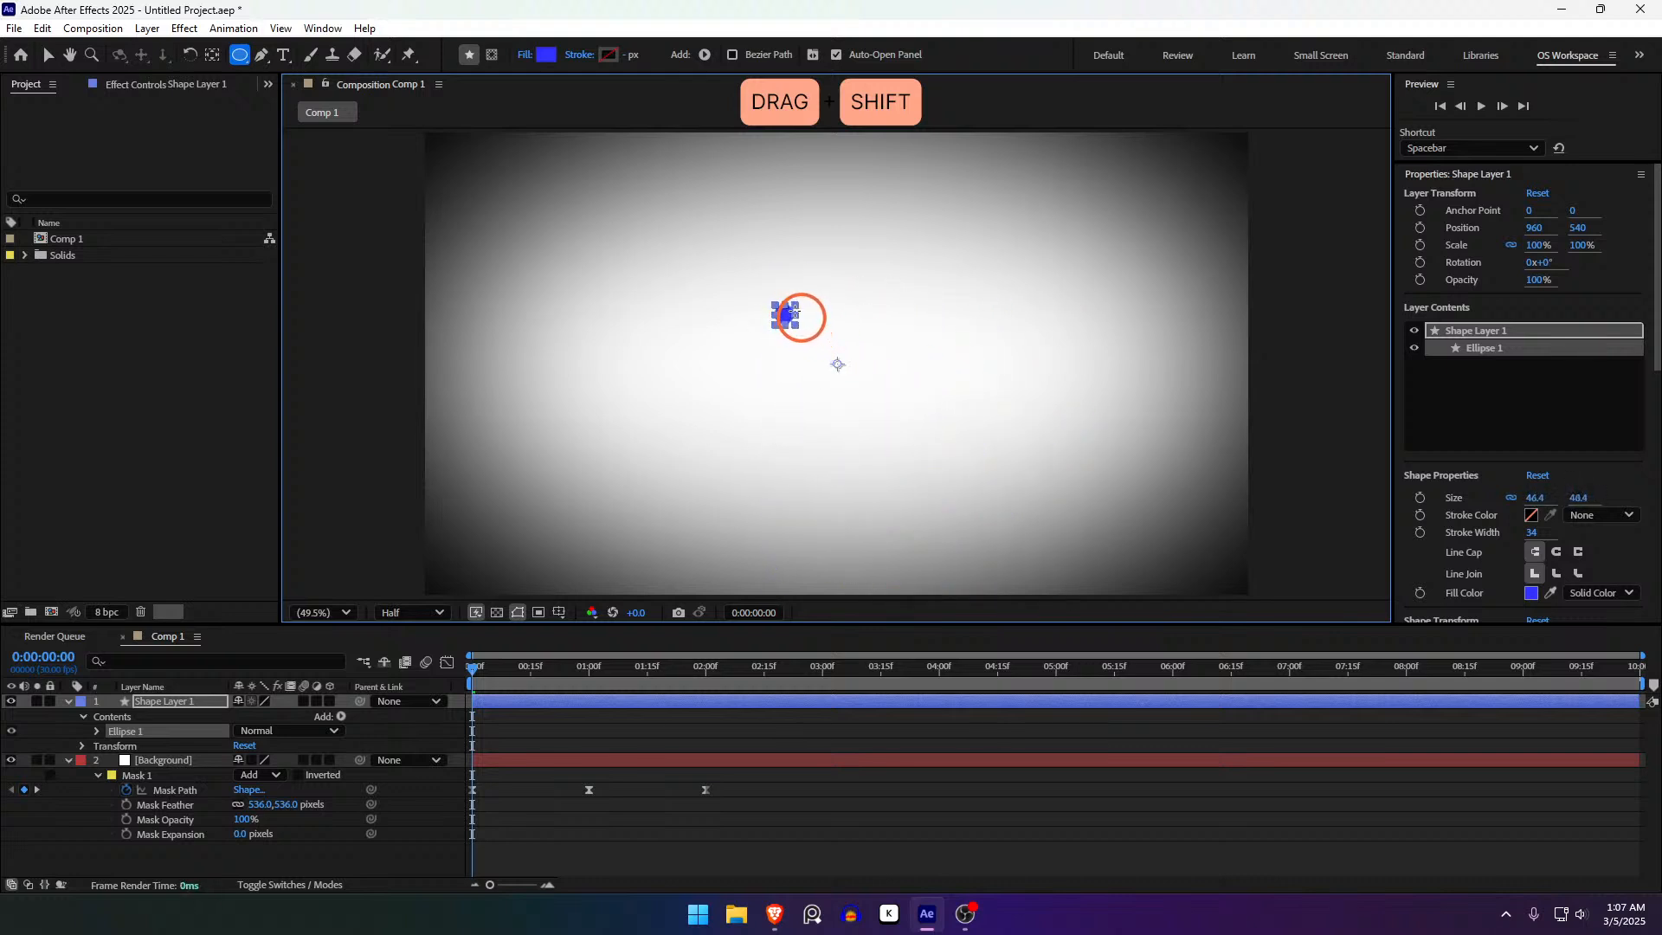
{"action": "mouse_move", "coordinate": [903, 374]}
{"action": "left_mouse_down"}
{"action": "mouse_move", "coordinate": [995, 408]}
{"action": "mouse_move", "coordinate": [976, 434]}
{"action": "mouse_move", "coordinate": [821, 336]}
{"action": "mouse_move", "coordinate": [861, 315]}
{"action": "mouse_move", "coordinate": [865, 372]}
{"action": "mouse_move", "coordinate": [949, 303]}
{"action": "mouse_move", "coordinate": [738, 208]}
{"action": "mouse_move", "coordinate": [875, 364]}
{"action": "mouse_move", "coordinate": [876, 223]}
{"action": "mouse_move", "coordinate": [791, 252]}
{"action": "mouse_move", "coordinate": [948, 182]}
{"action": "mouse_move", "coordinate": [884, 266]}
{"action": "mouse_move", "coordinate": [816, 264]}
{"action": "mouse_move", "coordinate": [925, 206]}
{"action": "mouse_move", "coordinate": [835, 257]}
{"action": "mouse_move", "coordinate": [869, 206]}
{"action": "mouse_move", "coordinate": [826, 254]}
{"action": "left_mouse_up"}
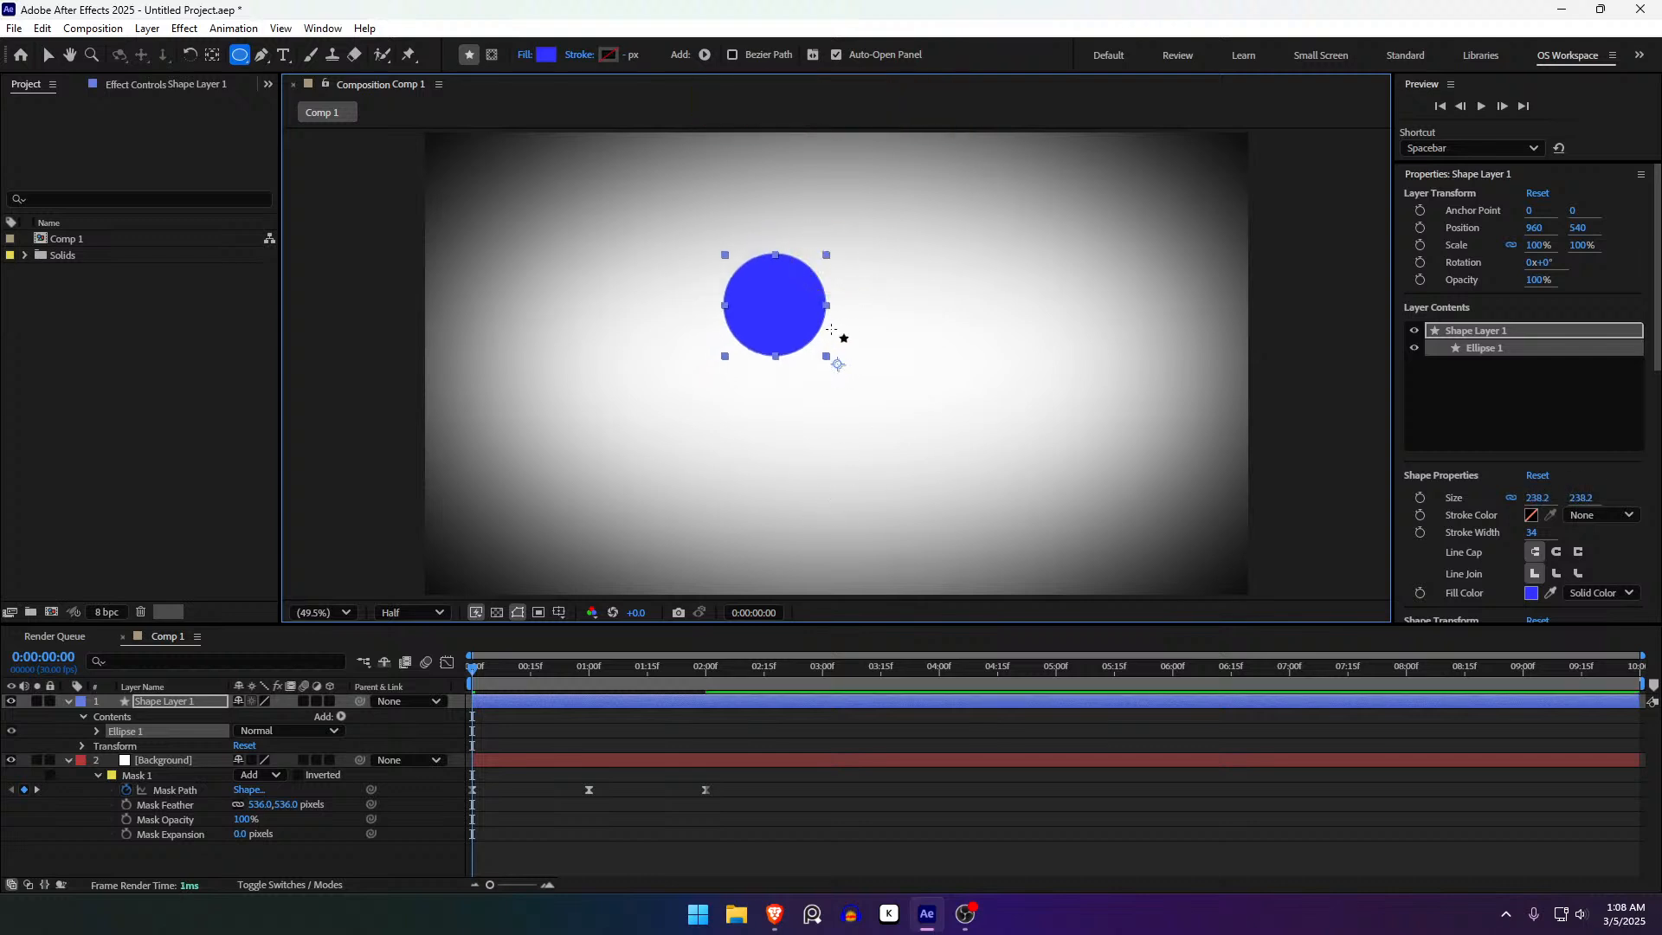
- Expand Shape Layer 1's transform properties and select its Scale
{"action": "left_click", "coordinate": [174, 699]}
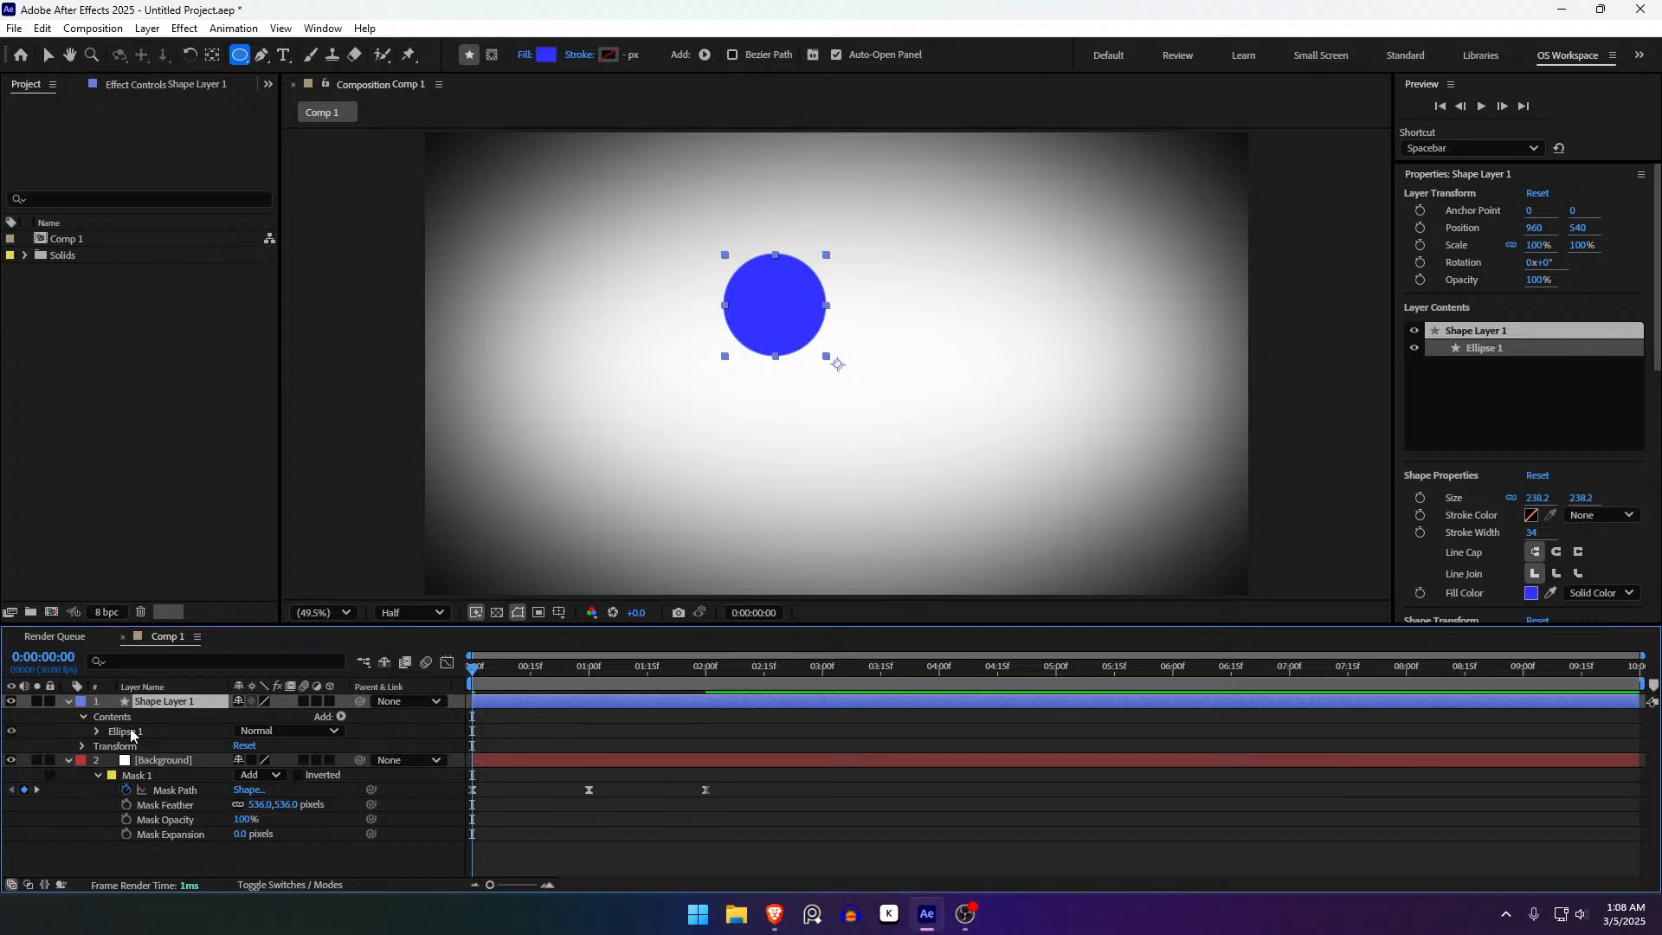
{"action": "key", "text": "u"}
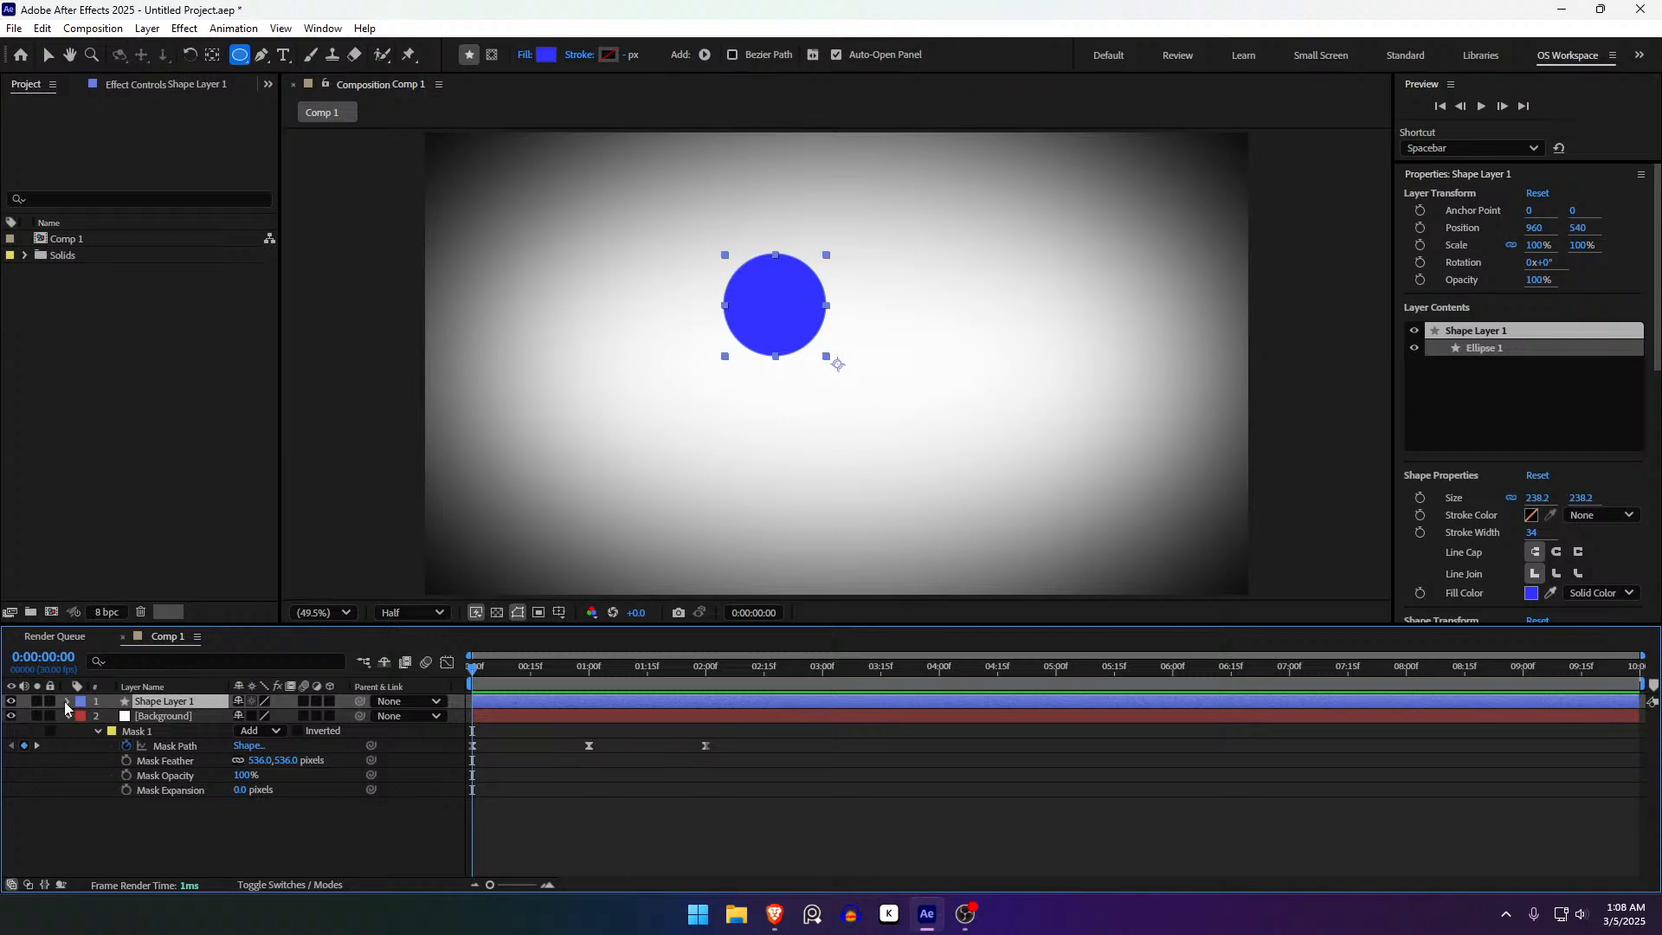
{"action": "left_click", "coordinate": [67, 703]}
{"action": "left_click", "coordinate": [80, 733]}
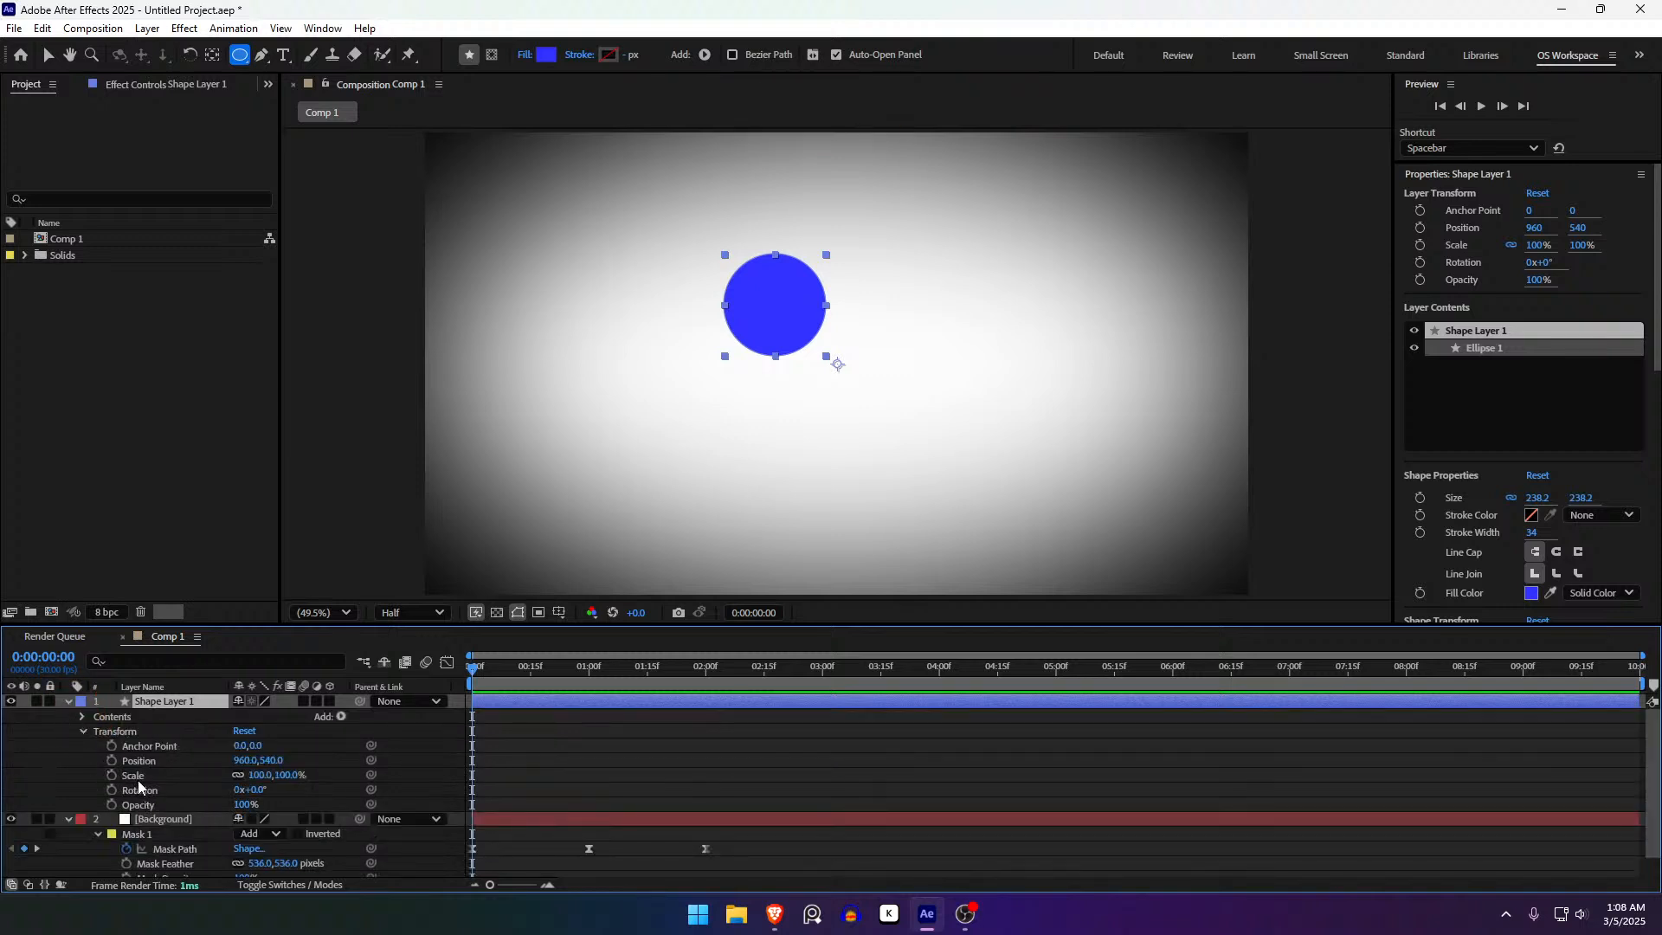
{"action": "left_click", "coordinate": [137, 779]}
{"action": "left_click", "coordinate": [69, 702]}
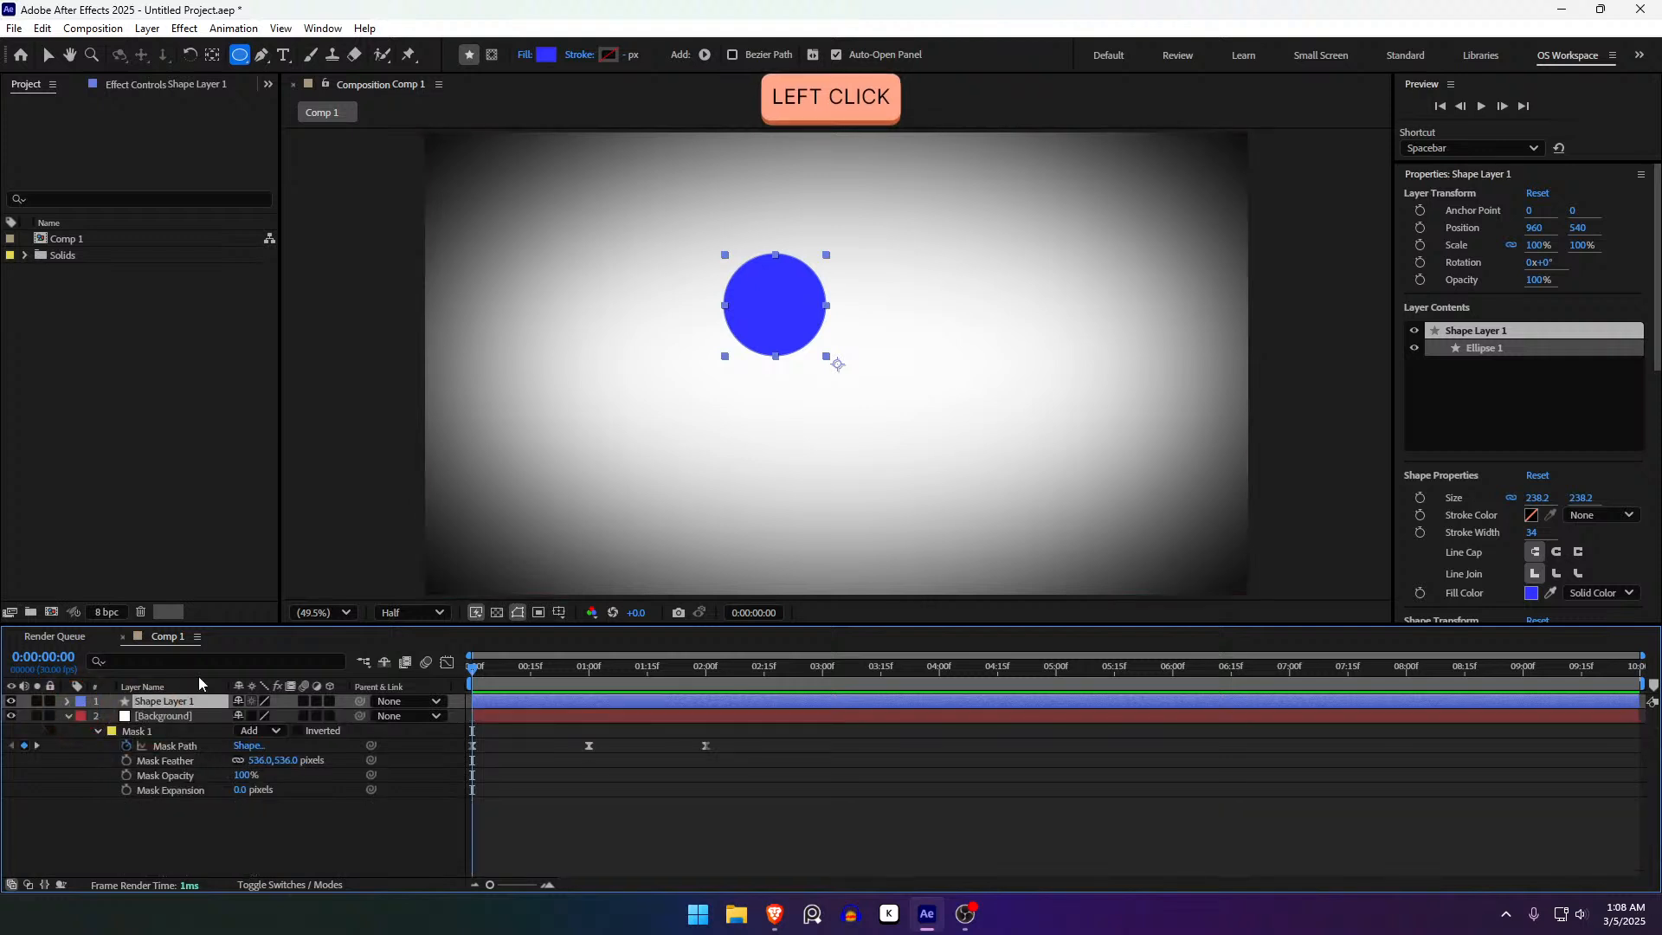
- Scrub the circle's Scale larger and smaller, then set it to 100%
{"action": "key", "text": "s"}
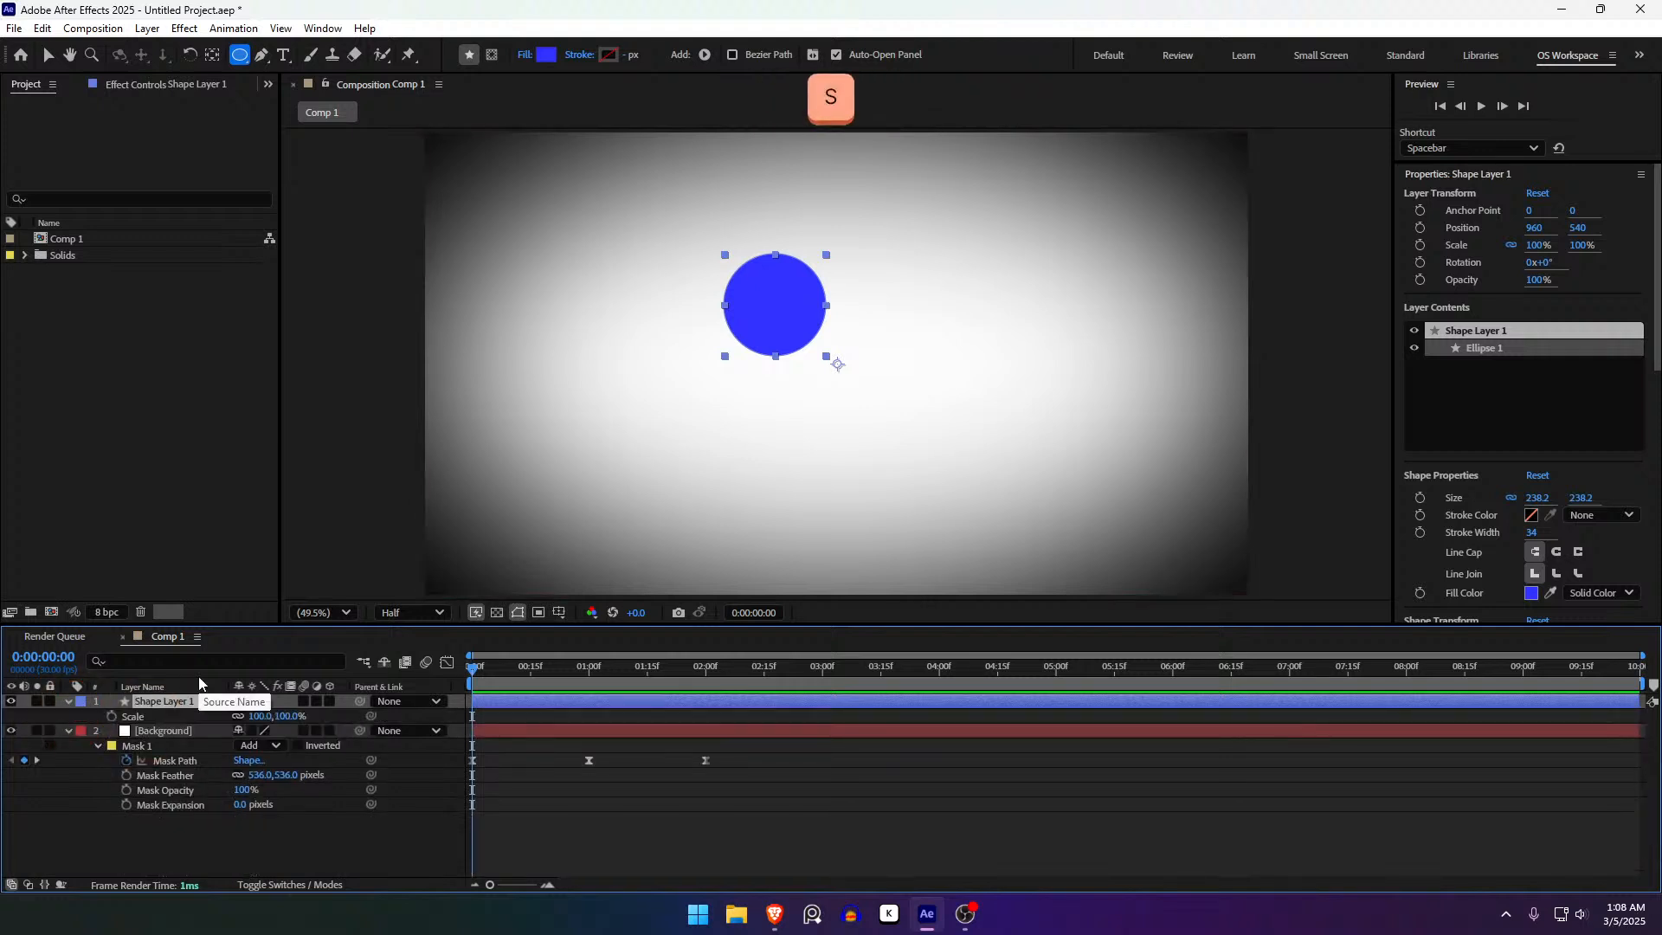
{"action": "left_click_drag", "start_coordinate": [268, 717], "coordinate": [373, 724]}
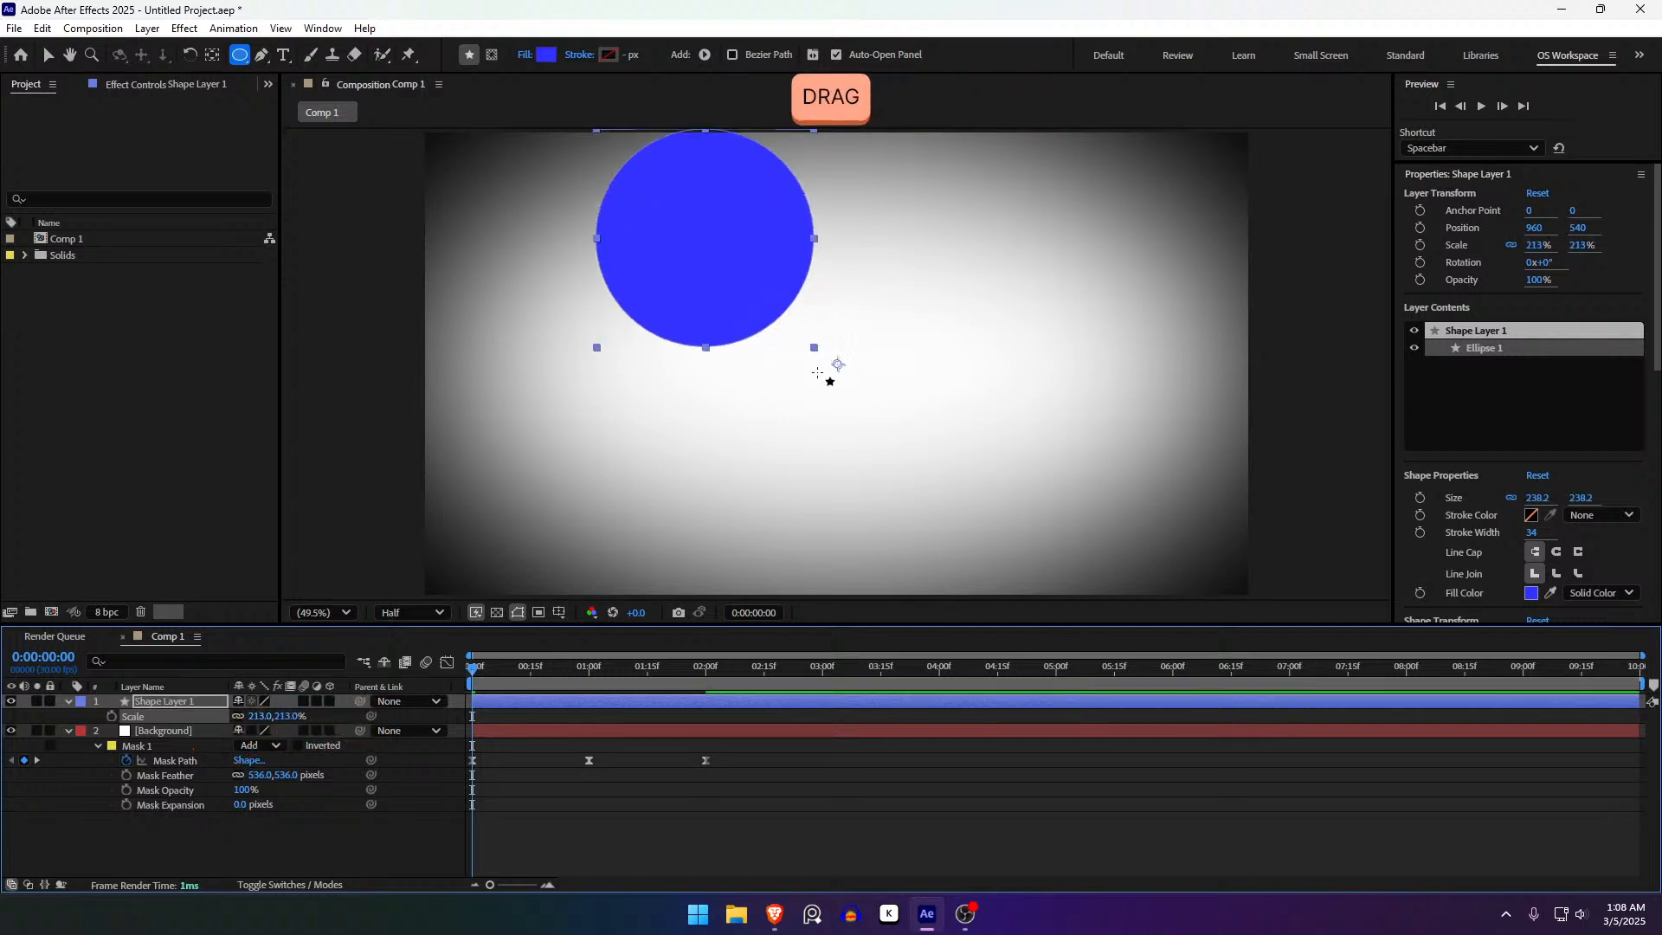
{"action": "mouse_move", "coordinate": [260, 716]}
{"action": "left_mouse_down"}
{"action": "mouse_move", "coordinate": [127, 719]}
{"action": "mouse_move", "coordinate": [323, 726]}
{"action": "mouse_move", "coordinate": [260, 733]}
{"action": "left_mouse_up"}
{"action": "left_click", "coordinate": [265, 717]}
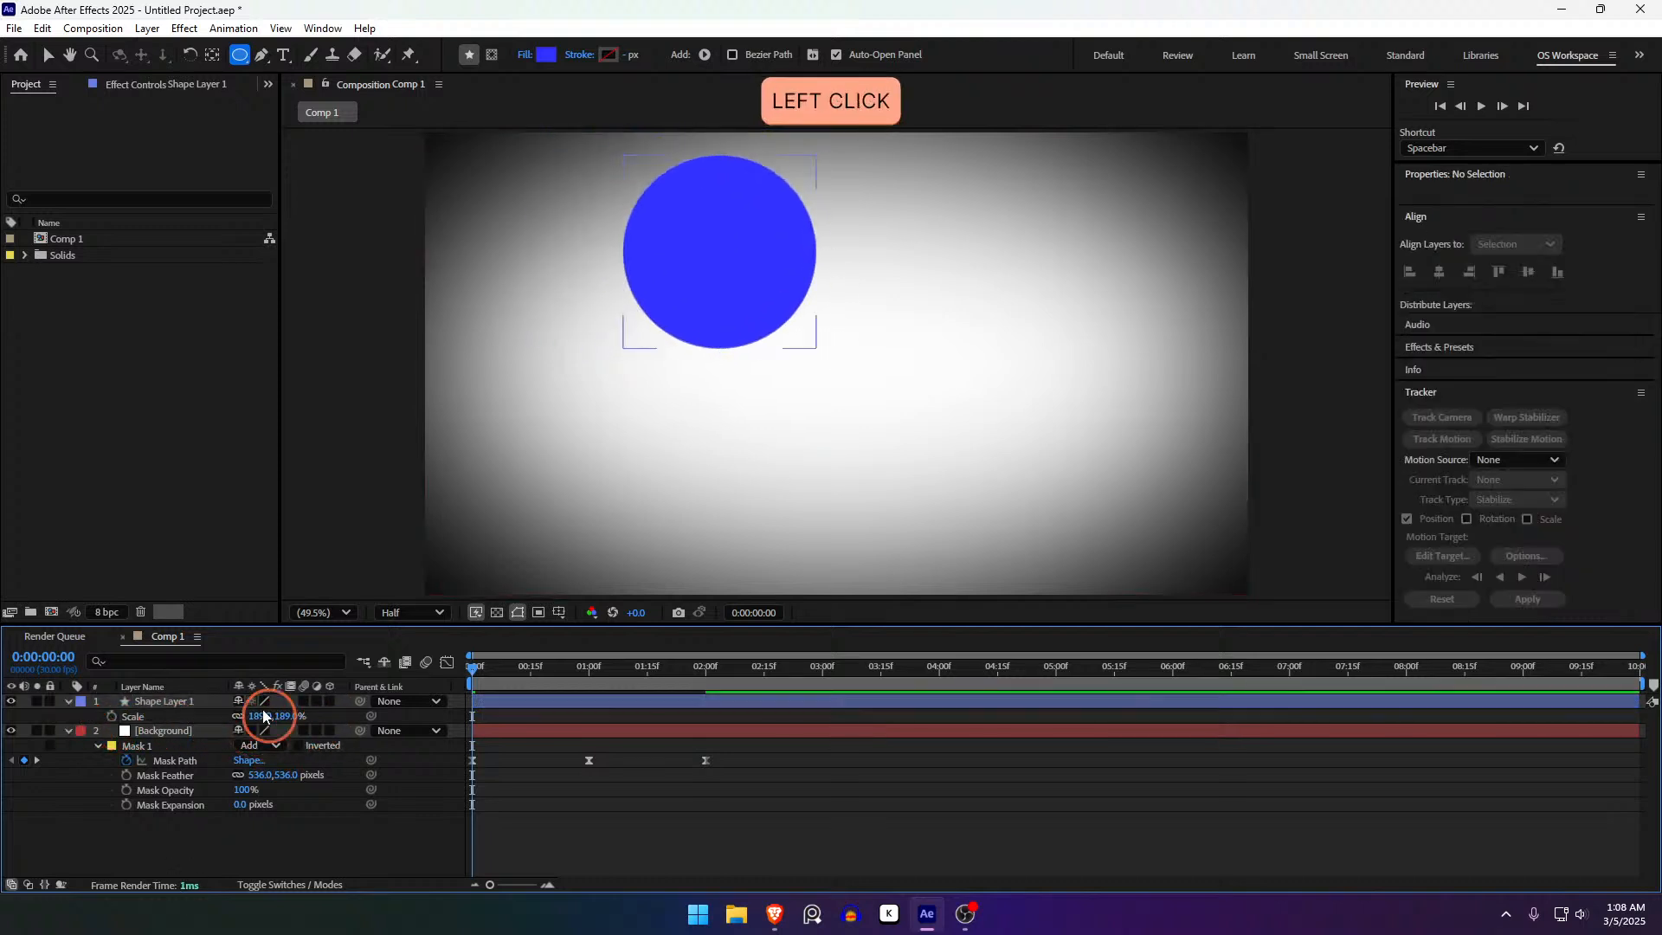
{"action": "type", "text": "100"}
{"action": "key", "text": "Return"}
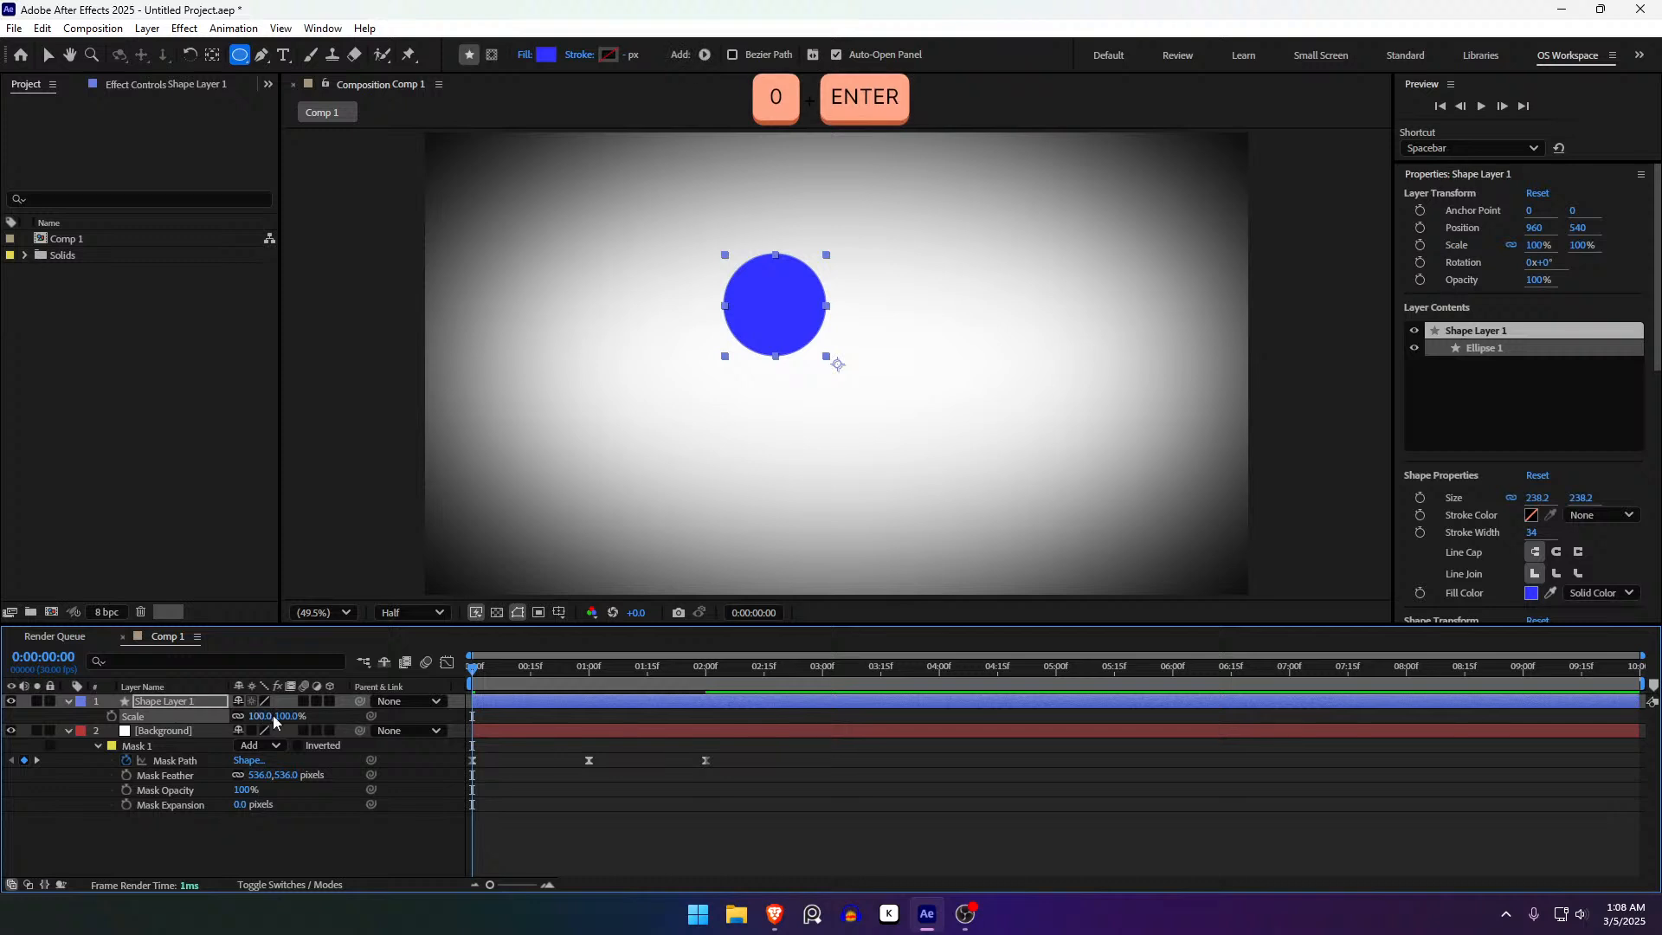
{"action": "left_click", "coordinate": [595, 830]}
{"action": "left_click", "coordinate": [651, 714]}
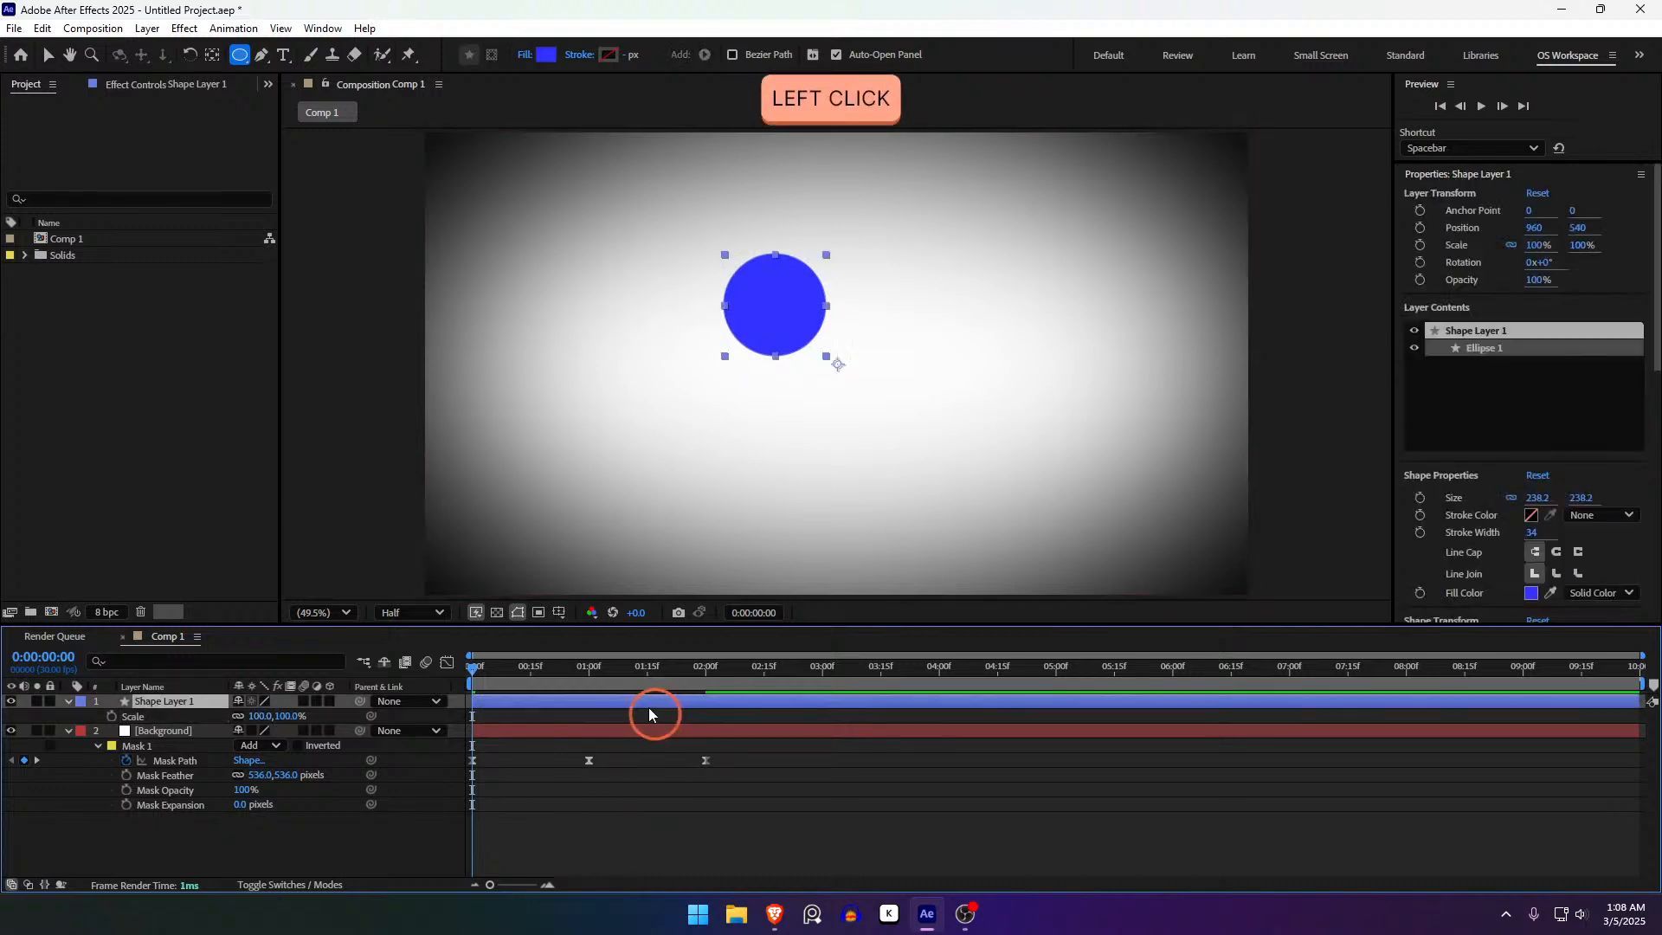
{"action": "key", "text": "v"}
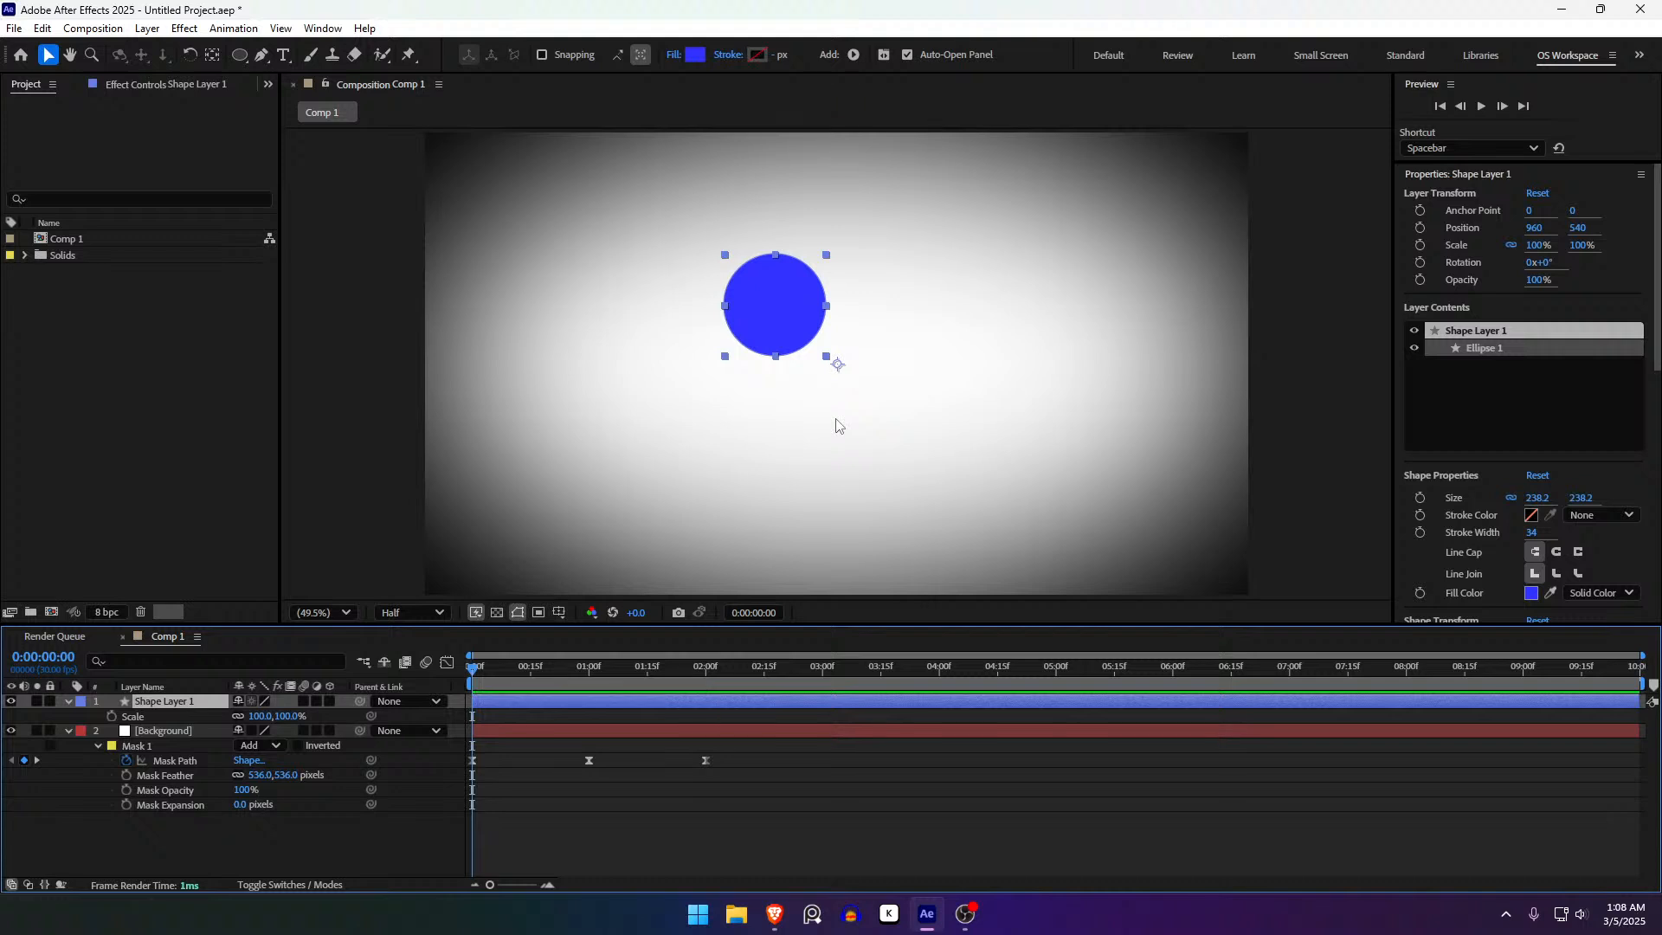
- Centre the circle's anchor point and place Shape Layer 1 at 960, 540
{"action": "key", "text": "ctrl+alt+Home"}
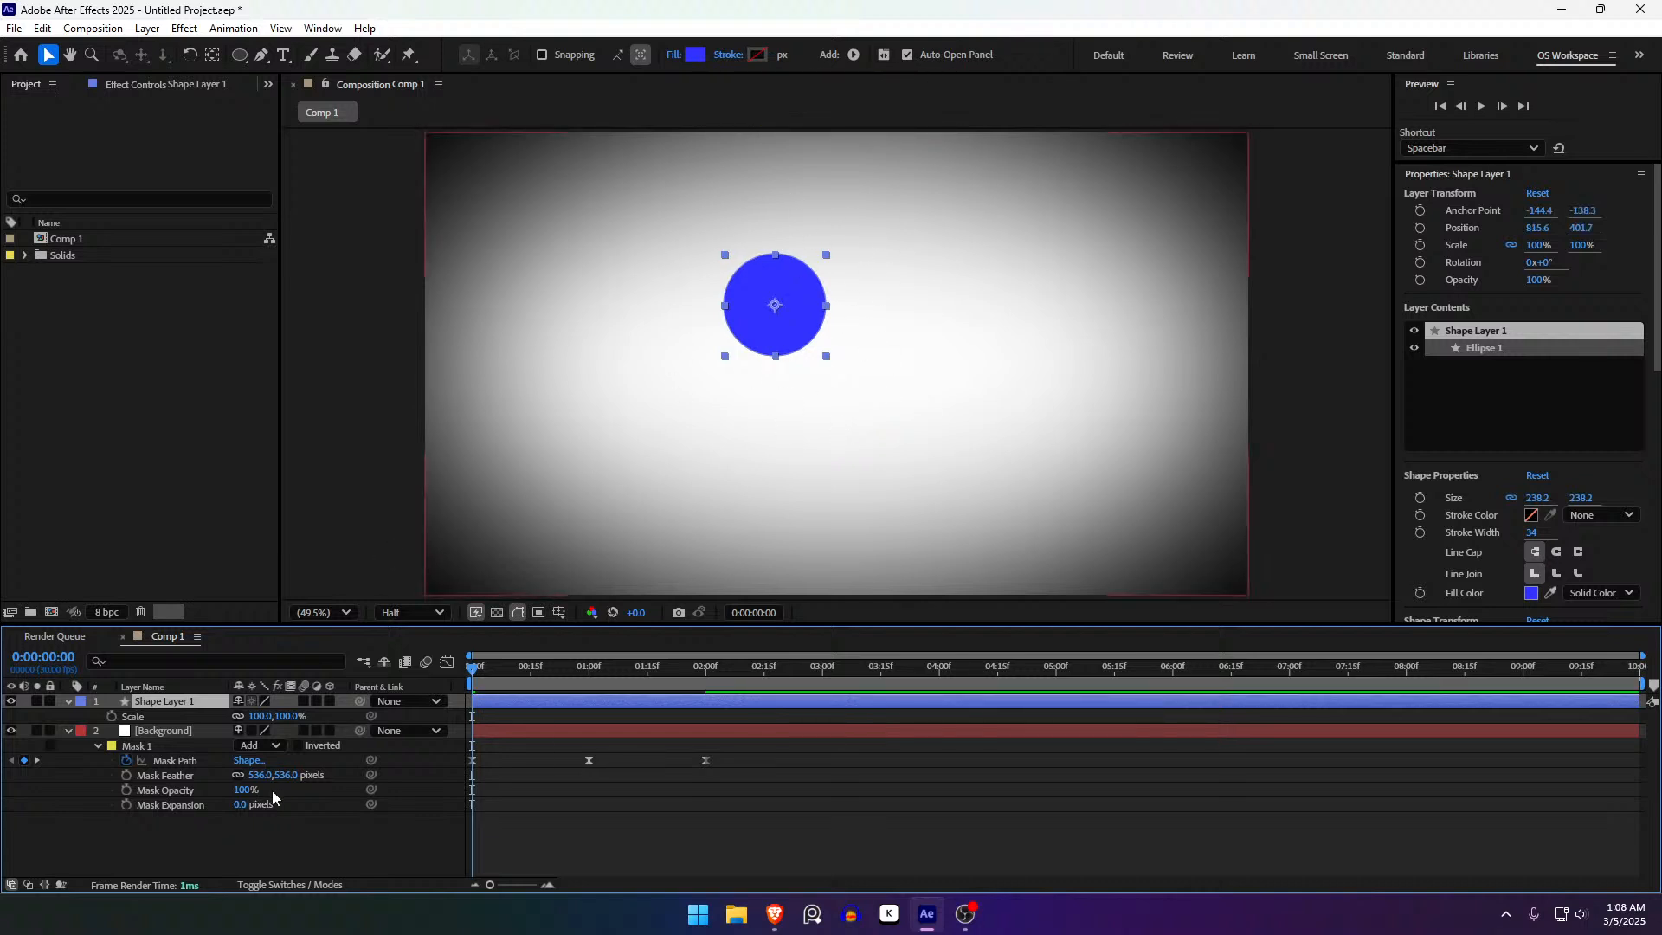
{"action": "left_click_drag", "start_coordinate": [262, 717], "coordinate": [466, 612]}
{"action": "key", "text": "ctrl+z"}
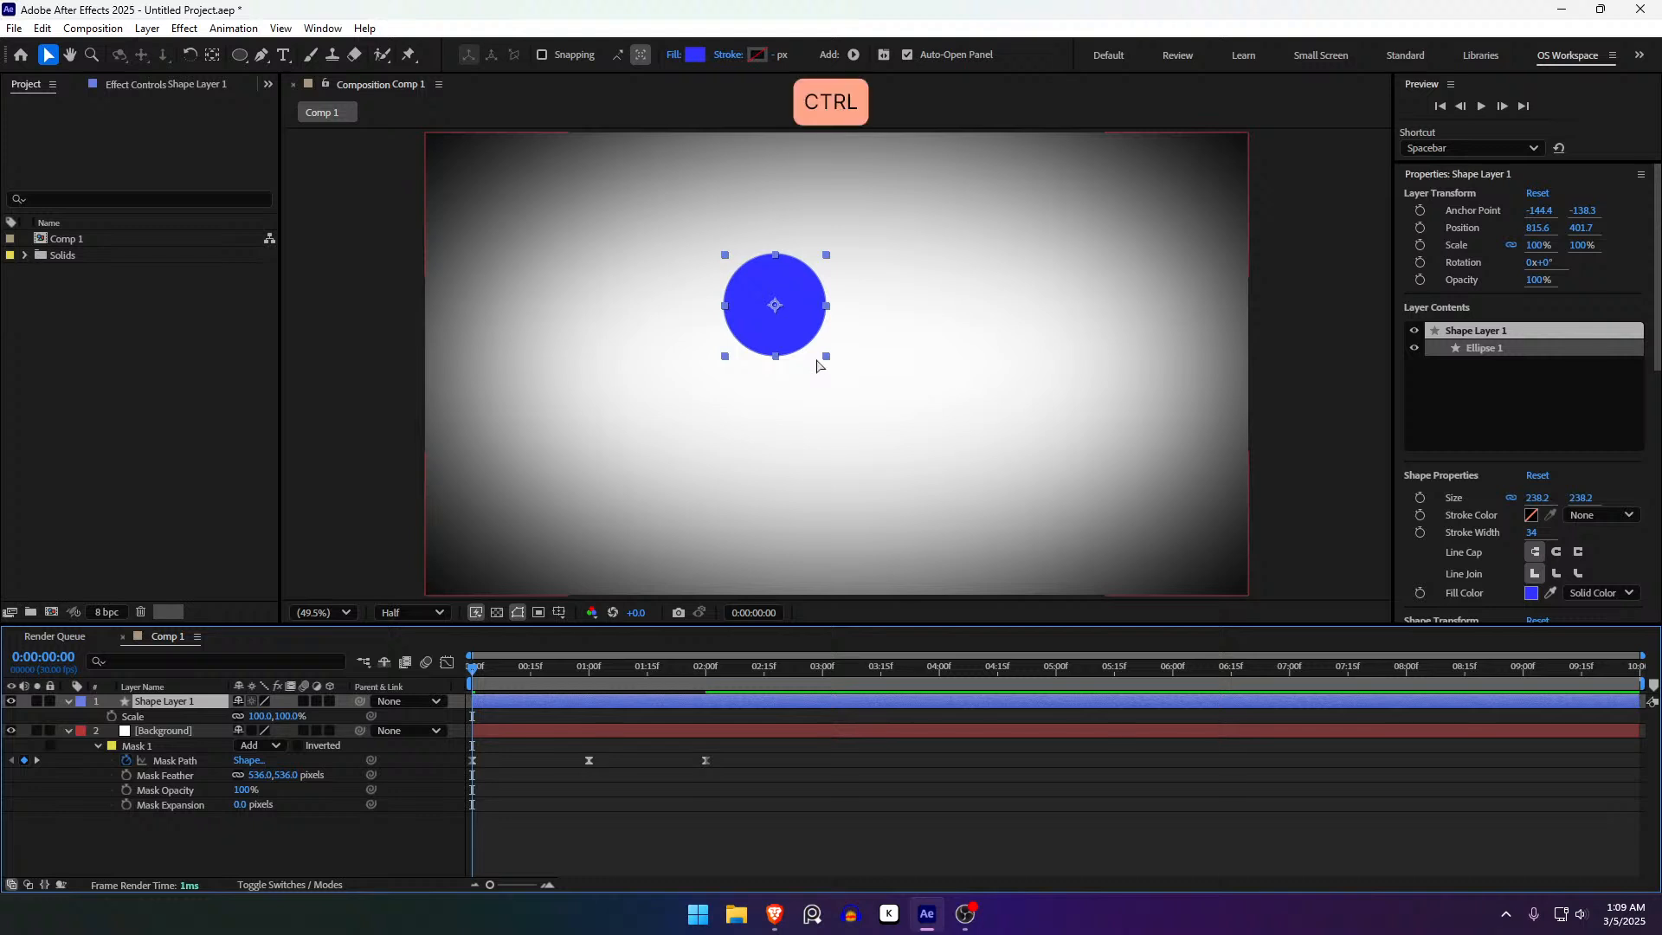
{"action": "key", "text": "ctrl+Home"}
{"action": "left_click_drag", "start_coordinate": [850, 398], "coordinate": [813, 355]}
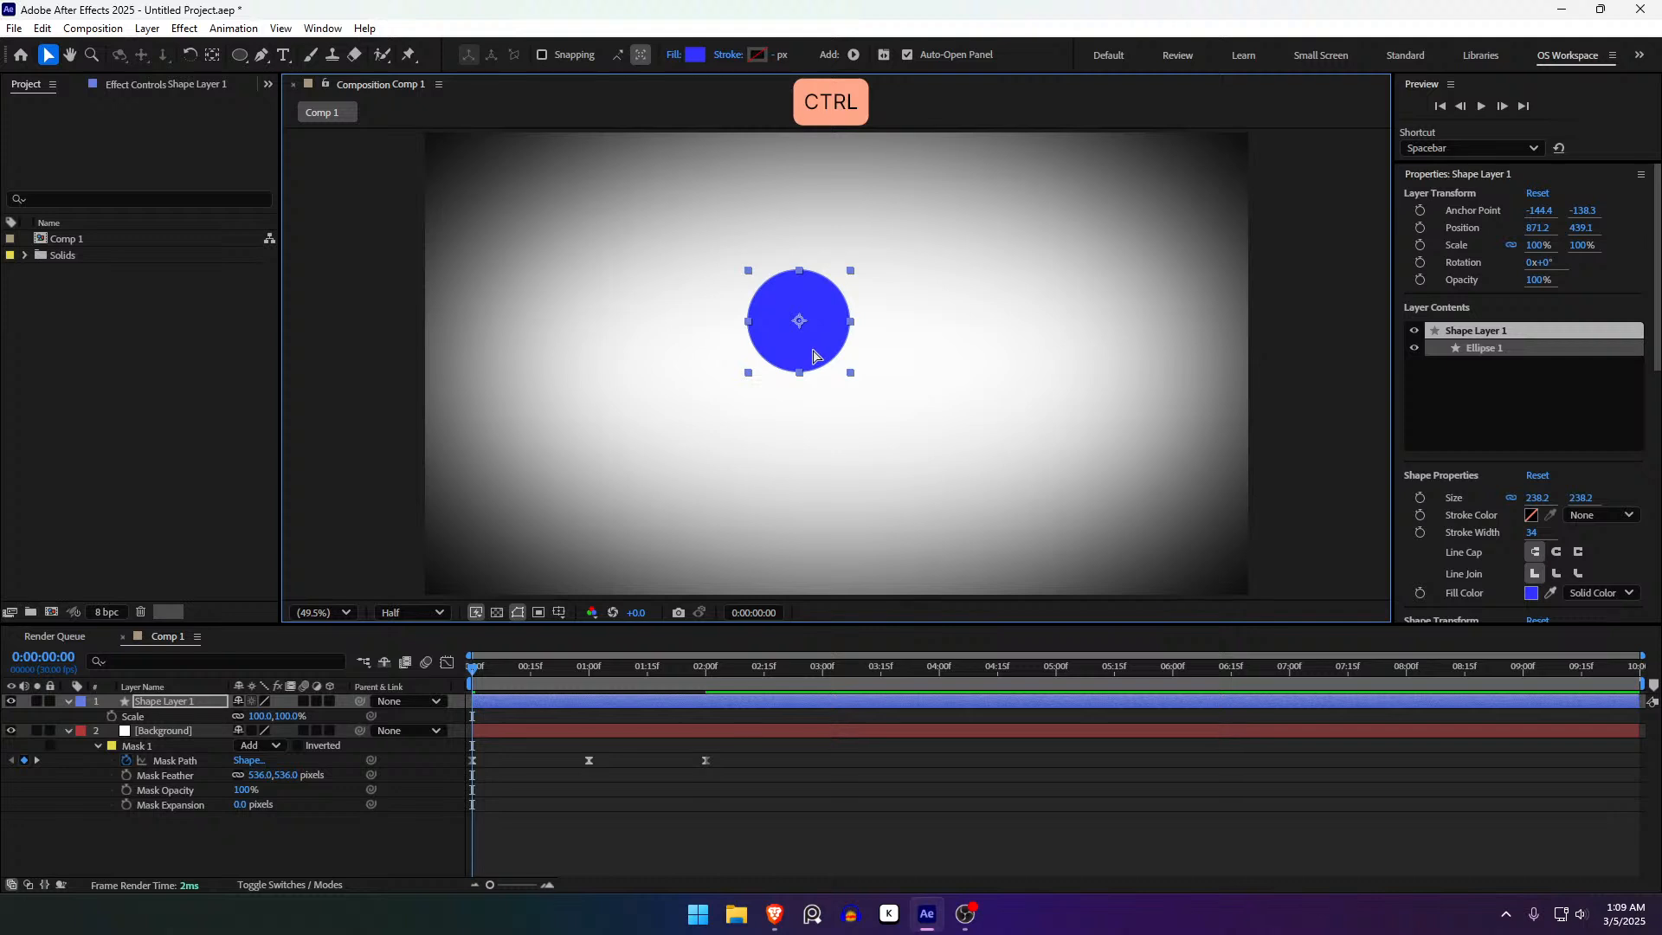
{"action": "key", "text": "ctrl+z"}
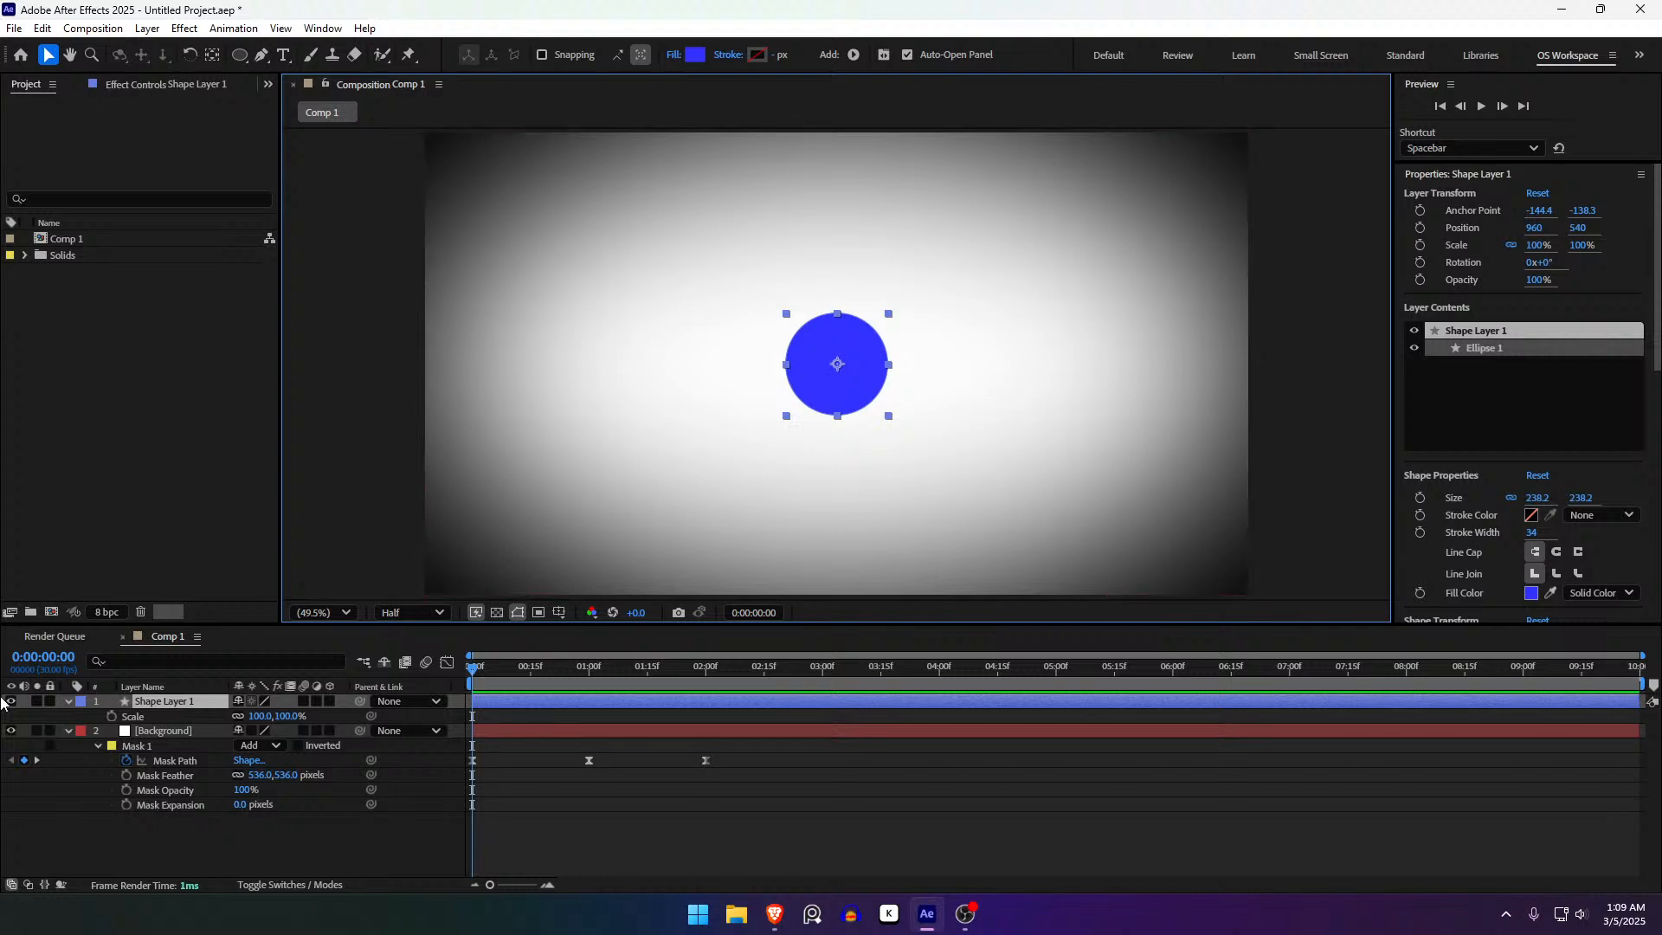
- Reveal the circle's Position, test a sideways X move, and undo back to 960, 540
{"action": "left_click", "coordinate": [68, 701]}
{"action": "left_click", "coordinate": [69, 701]}
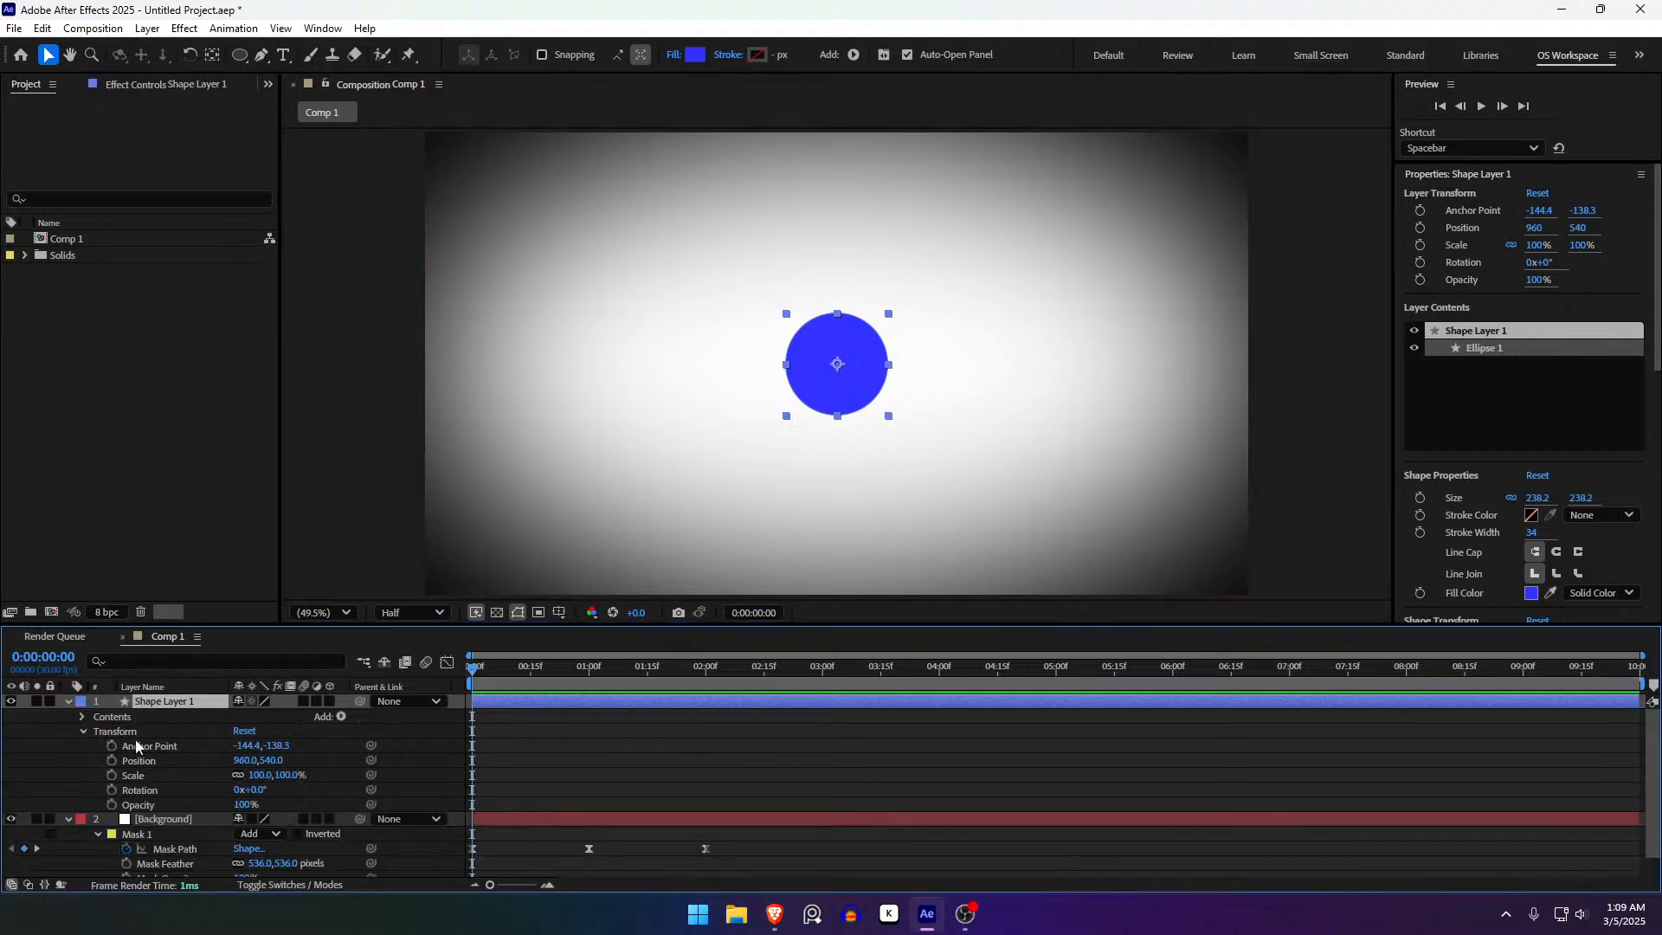
{"action": "left_click", "coordinate": [67, 703]}
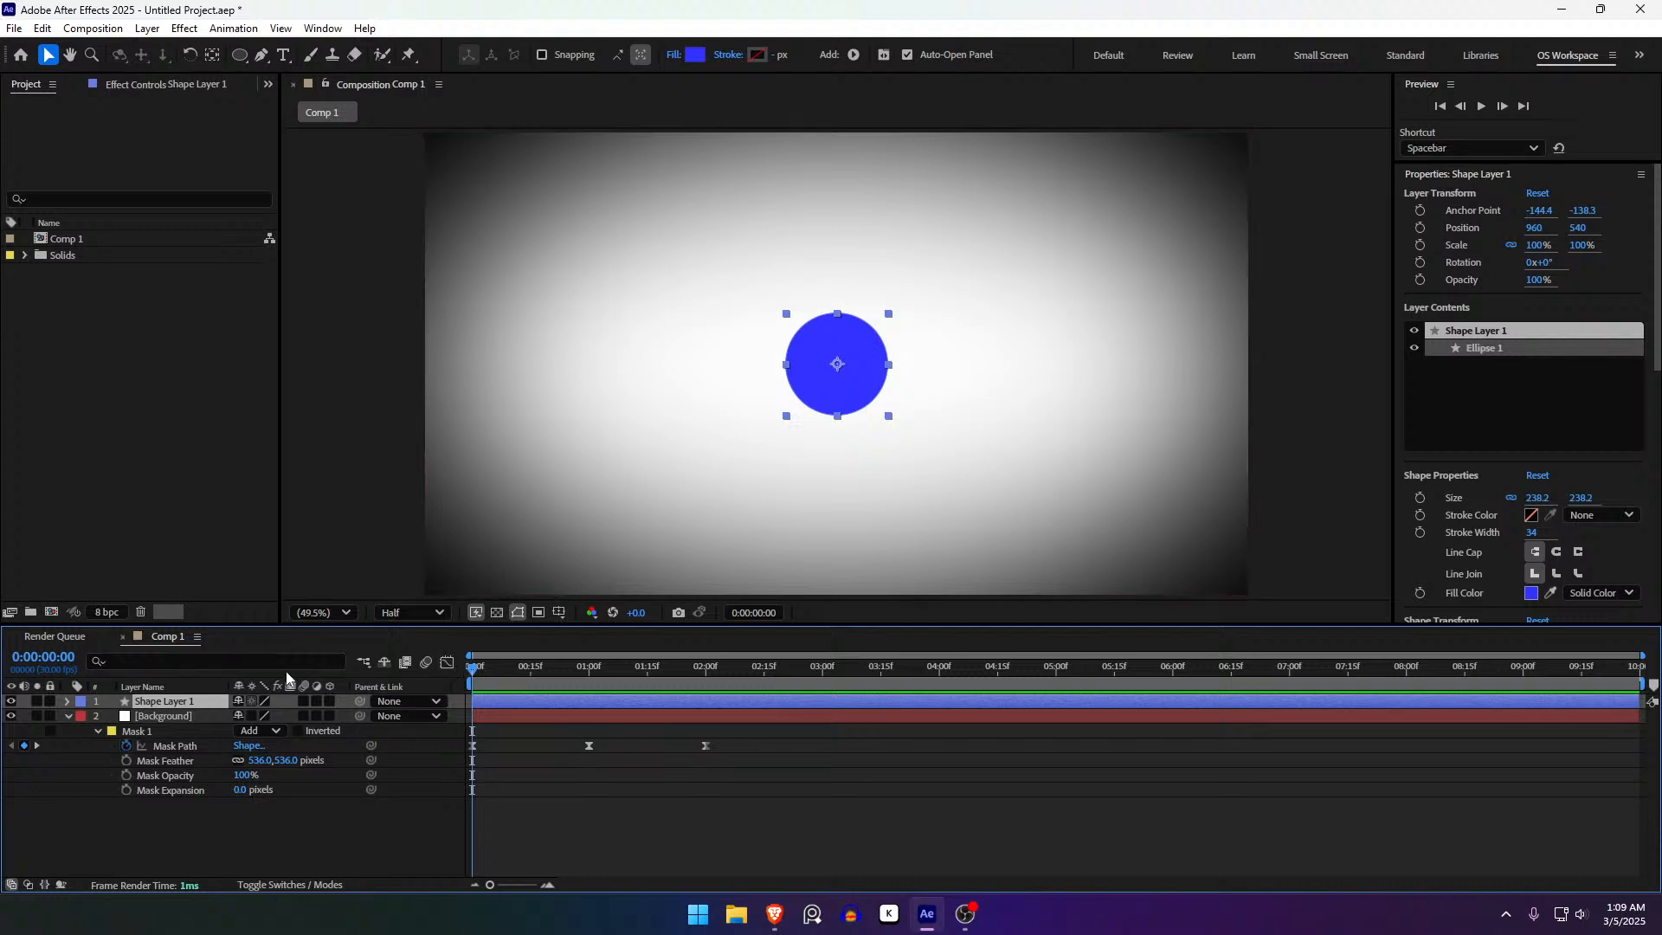
{"action": "key", "text": "p"}
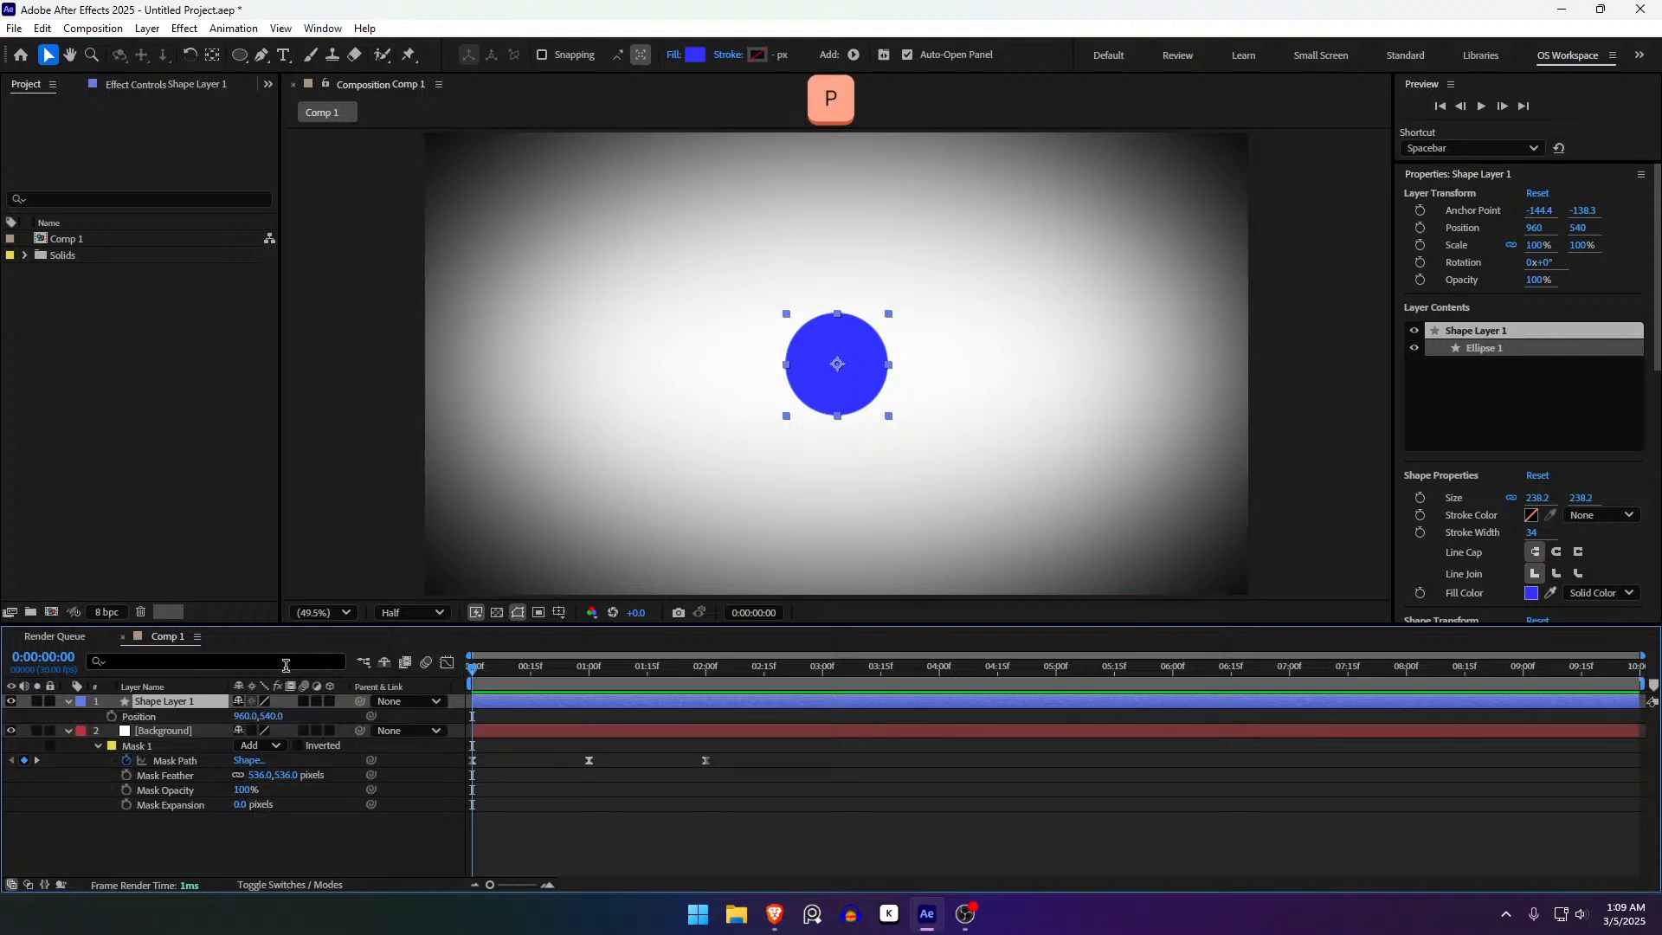
{"action": "left_click", "coordinate": [139, 716]}
{"action": "left_click_drag", "start_coordinate": [246, 716], "coordinate": [22, 693]}
{"action": "key", "text": "ctrl+z"}
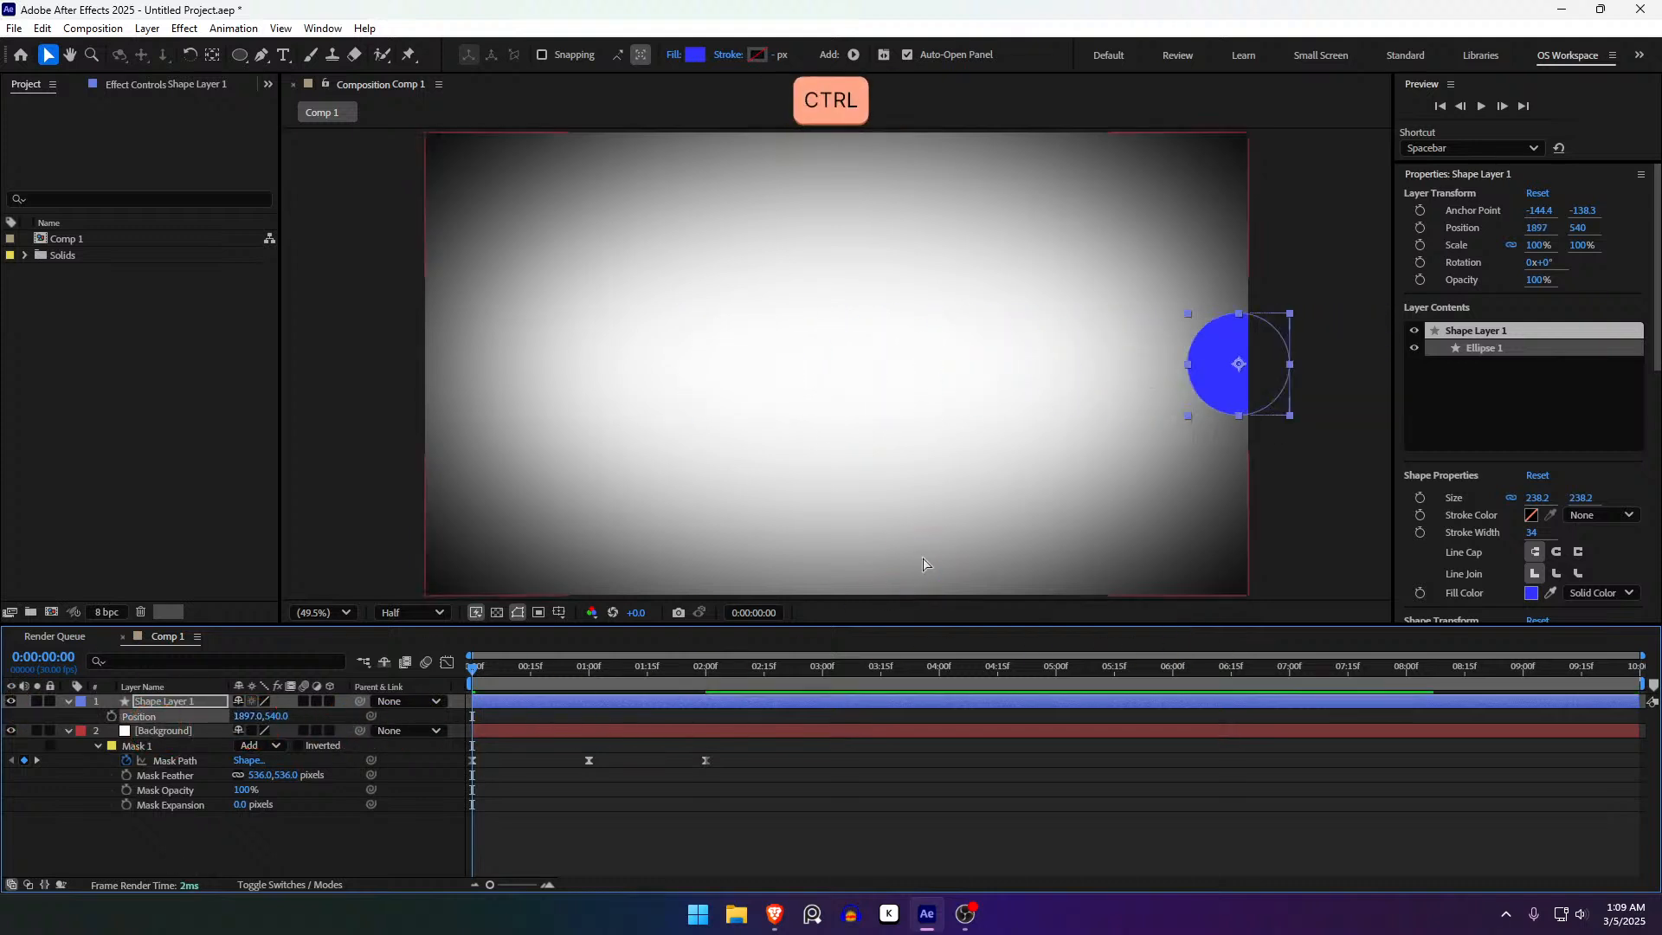
{"action": "key", "text": "ctrl+z"}
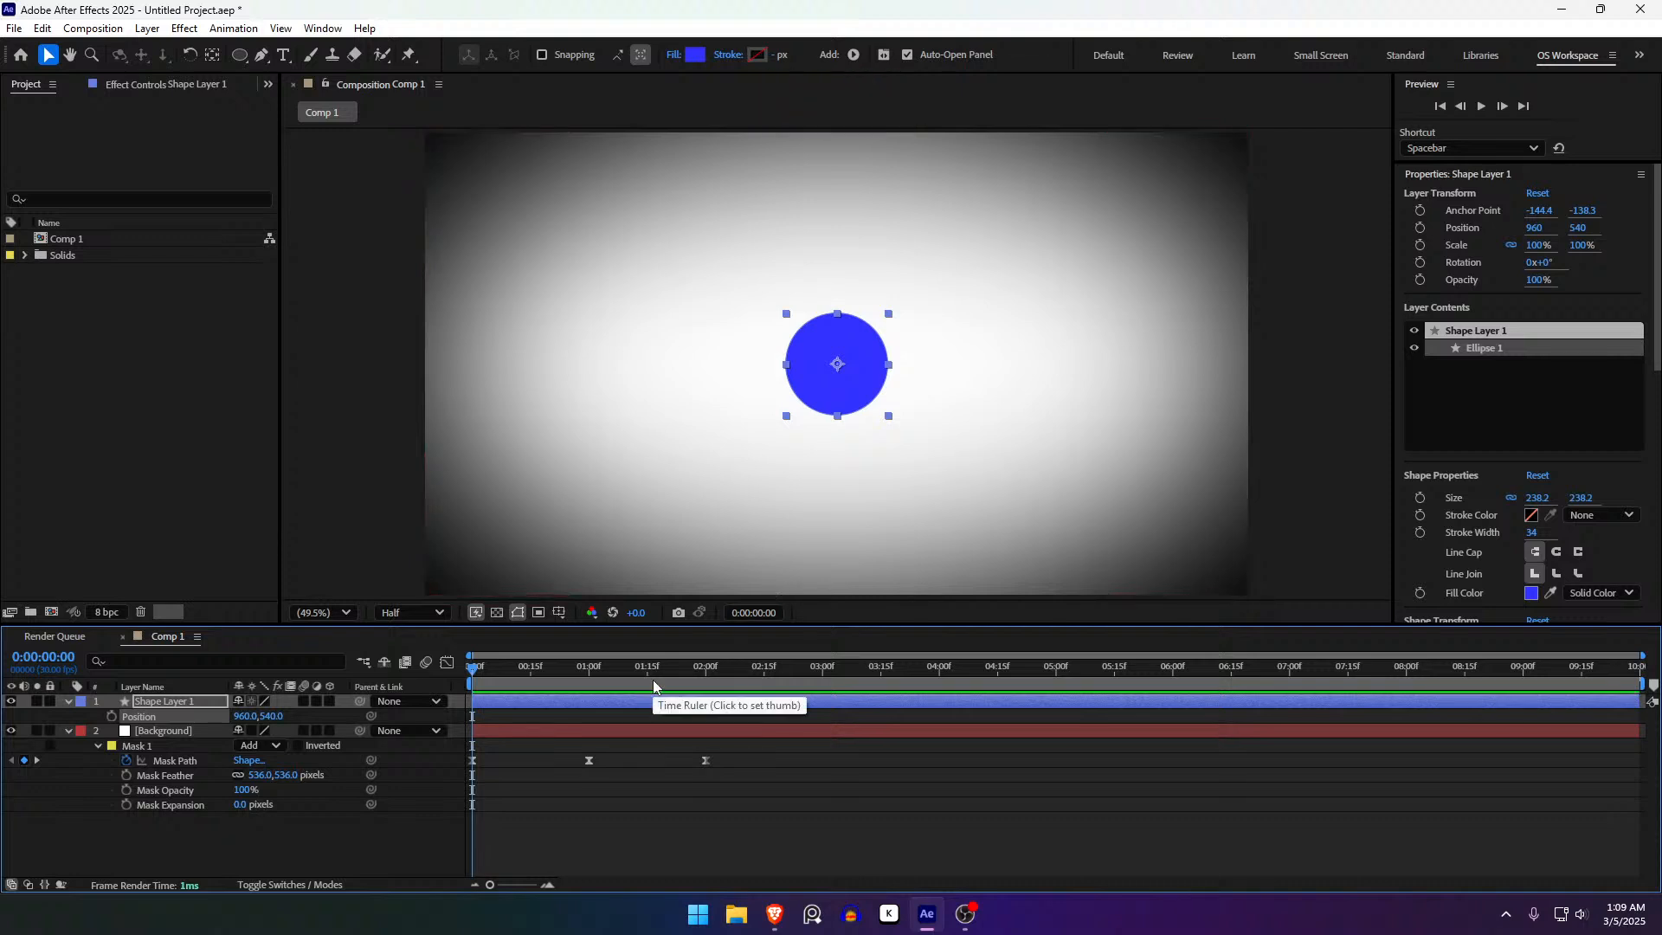
- Test rotating the circle and offsetting its anchor point, undoing each change
{"action": "key", "text": "r"}
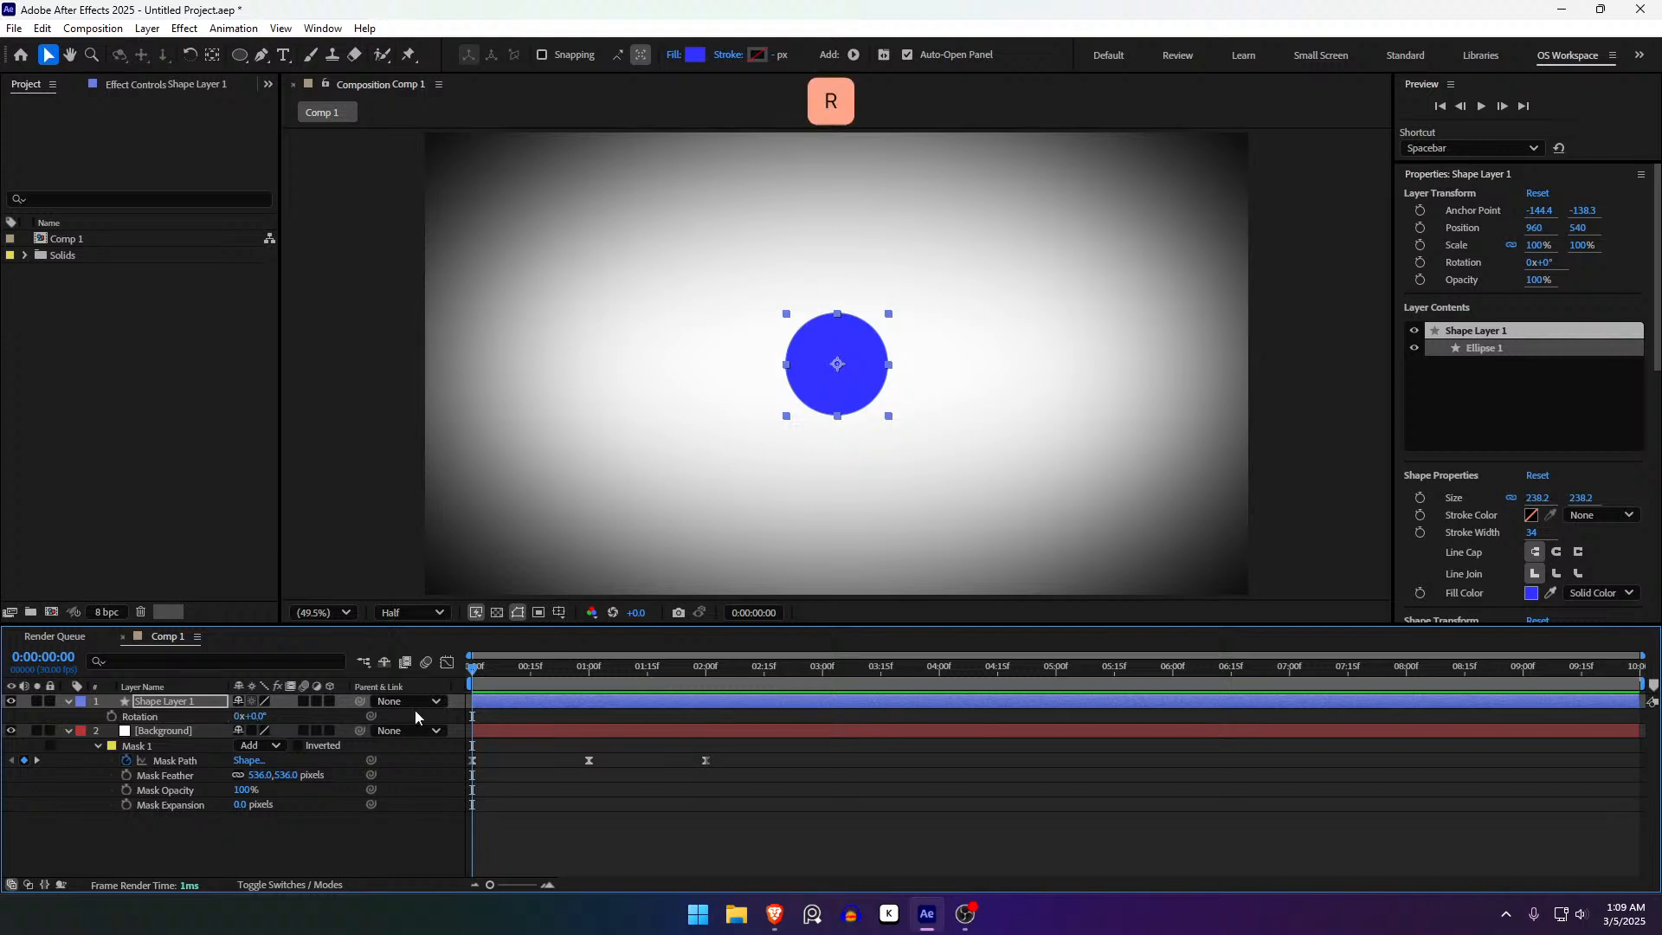
{"action": "left_click_drag", "start_coordinate": [246, 716], "coordinate": [11, 651]}
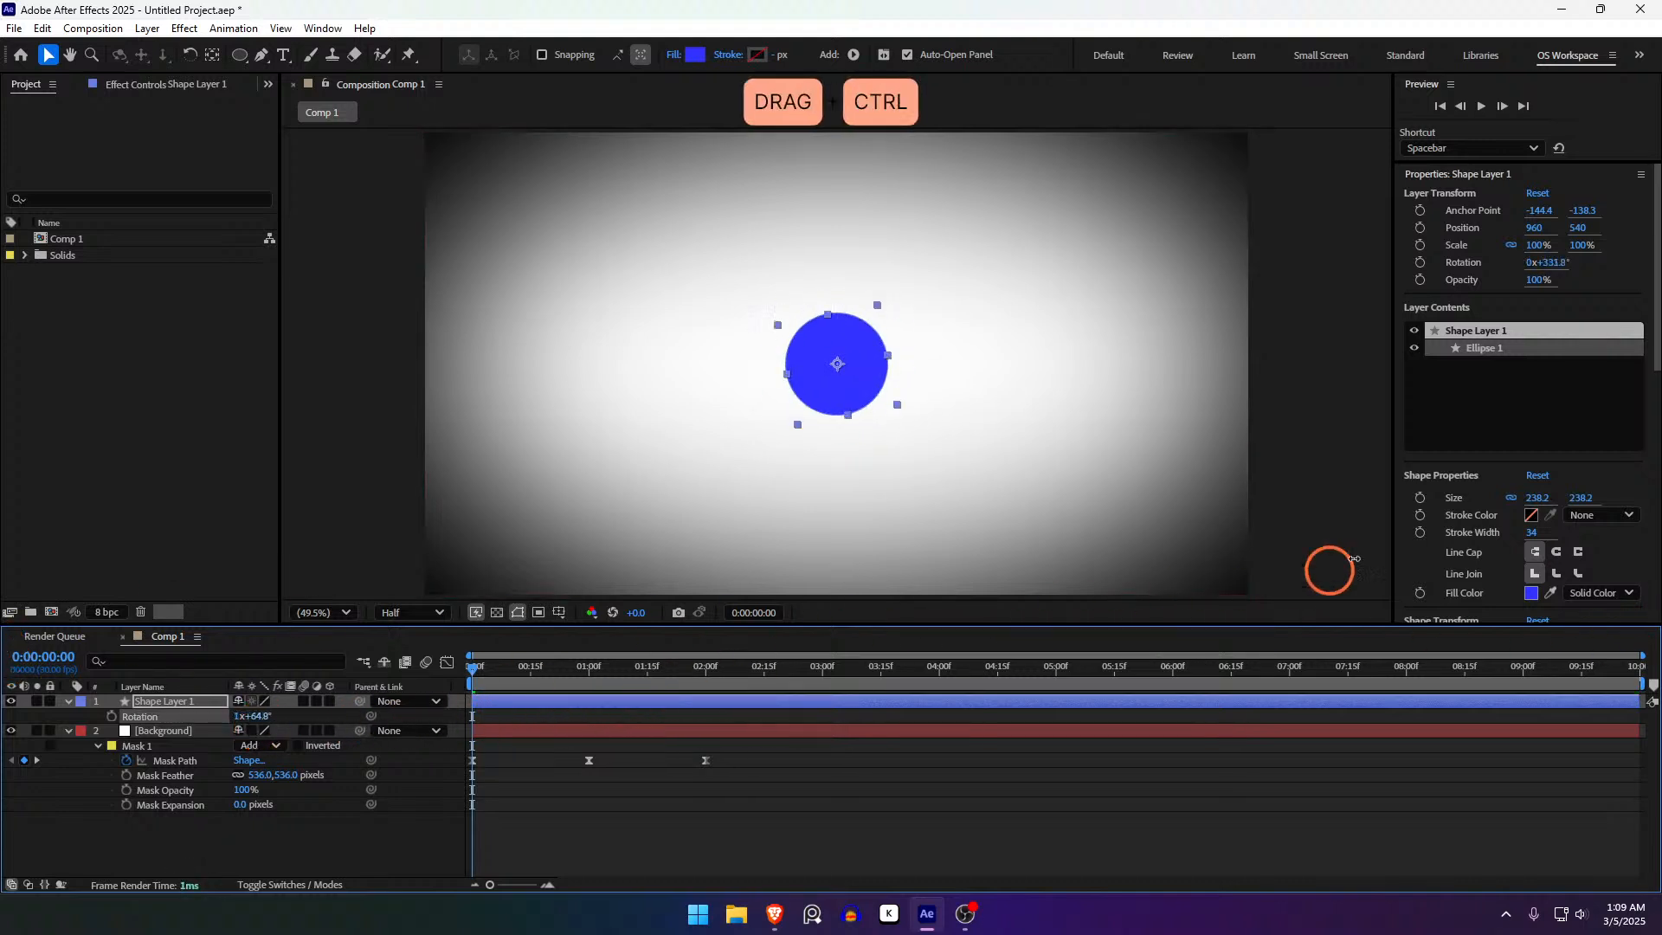
{"action": "key", "text": "ctrl+z"}
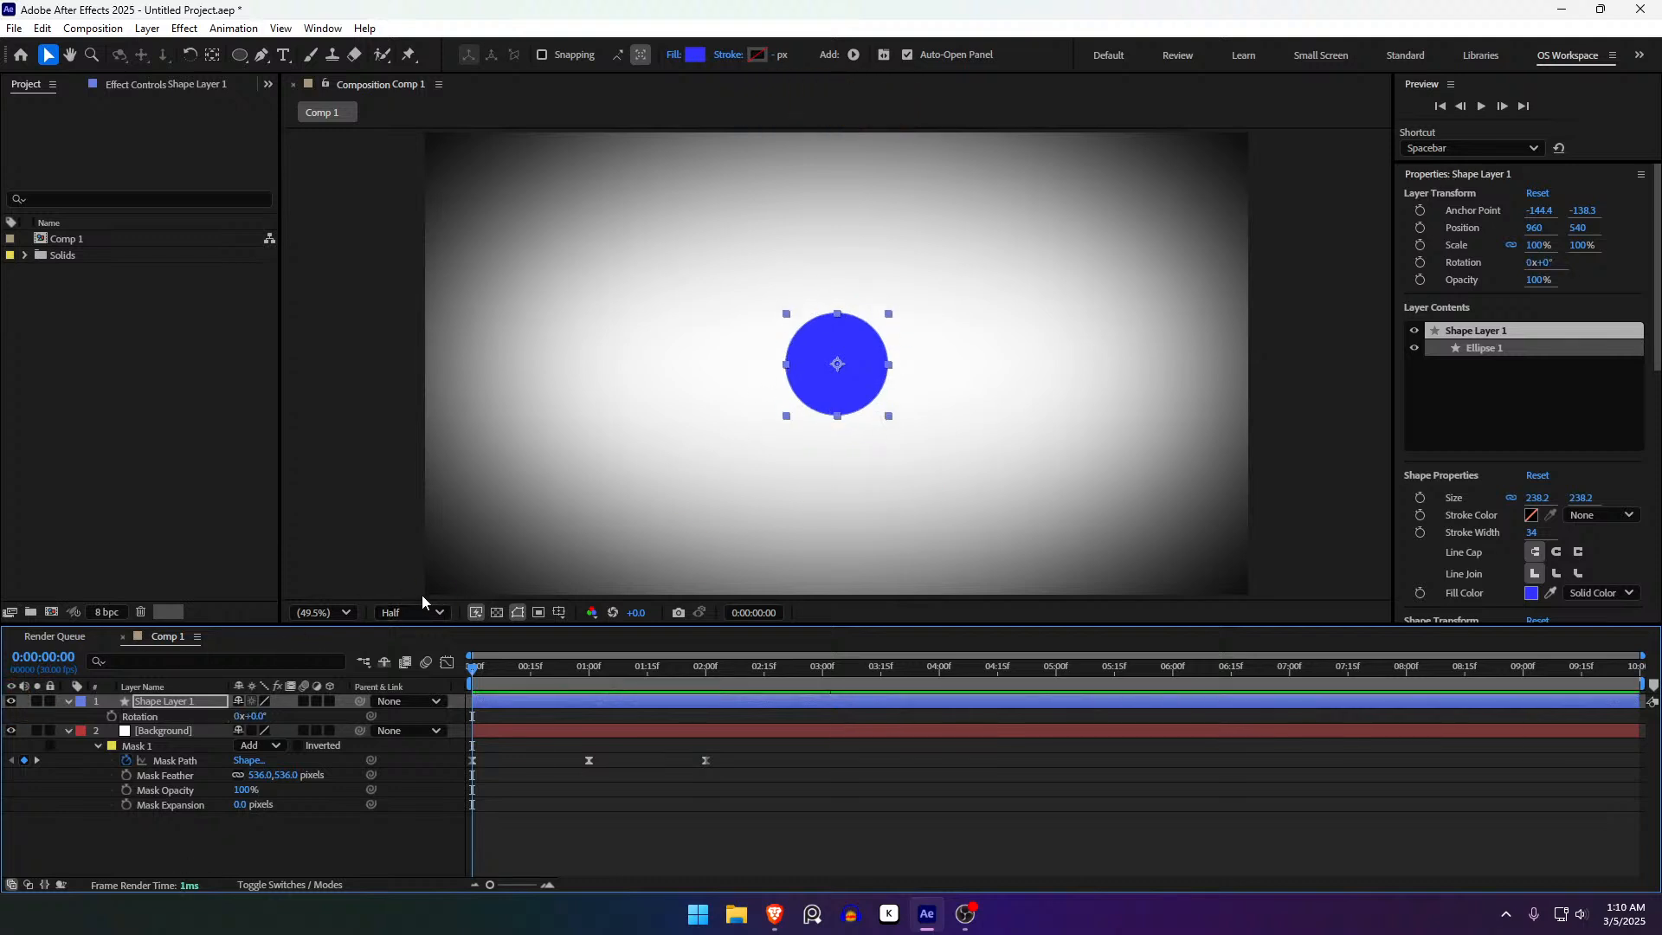
{"action": "key", "text": "a"}
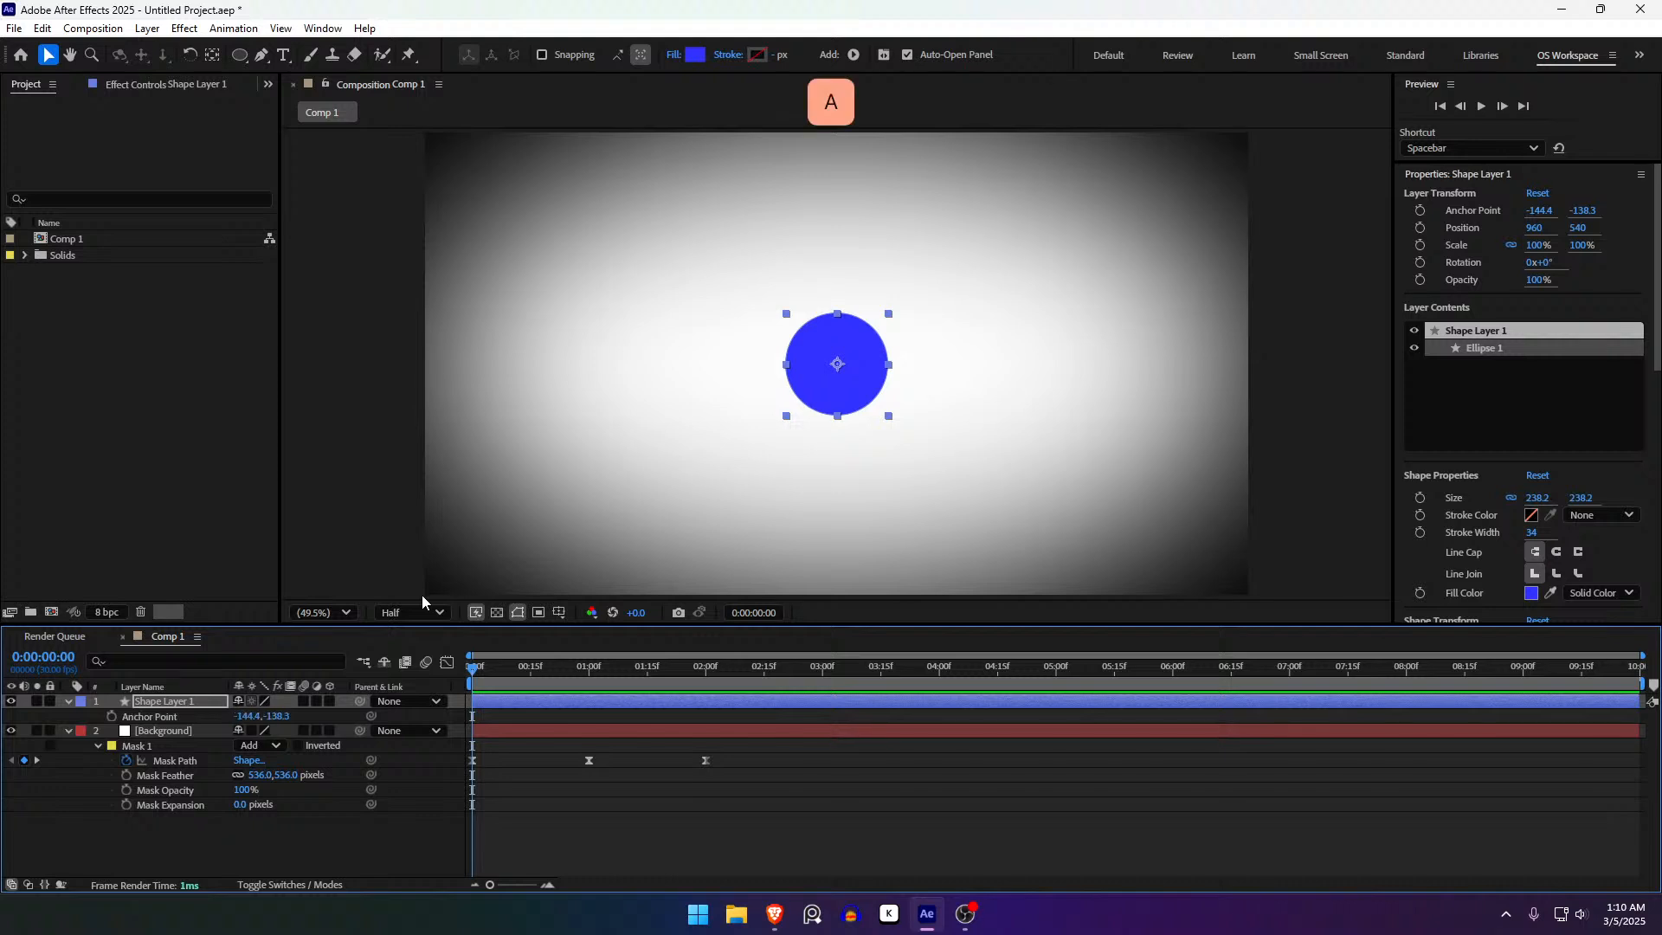
{"action": "left_click", "coordinate": [249, 717]}
{"action": "left_click_drag", "start_coordinate": [249, 717], "coordinate": [26, 740]}
{"action": "key", "text": "ctrl+z"}
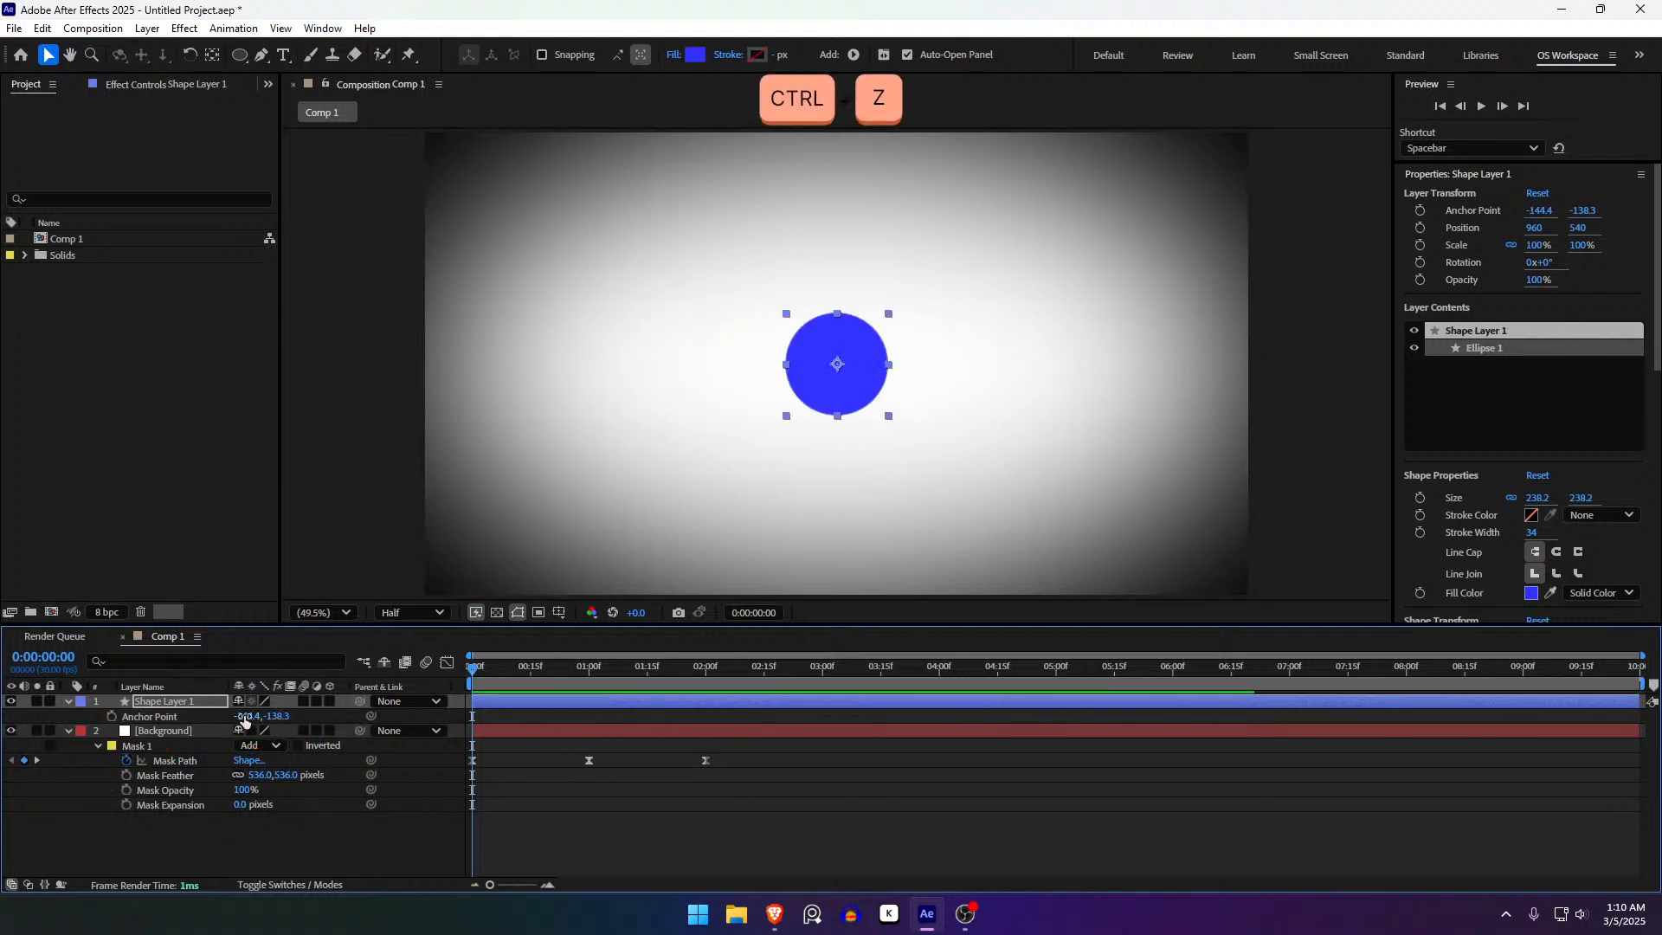
{"action": "left_click_drag", "start_coordinate": [275, 716], "coordinate": [569, 526]}
{"action": "key", "text": "ctrl+z"}
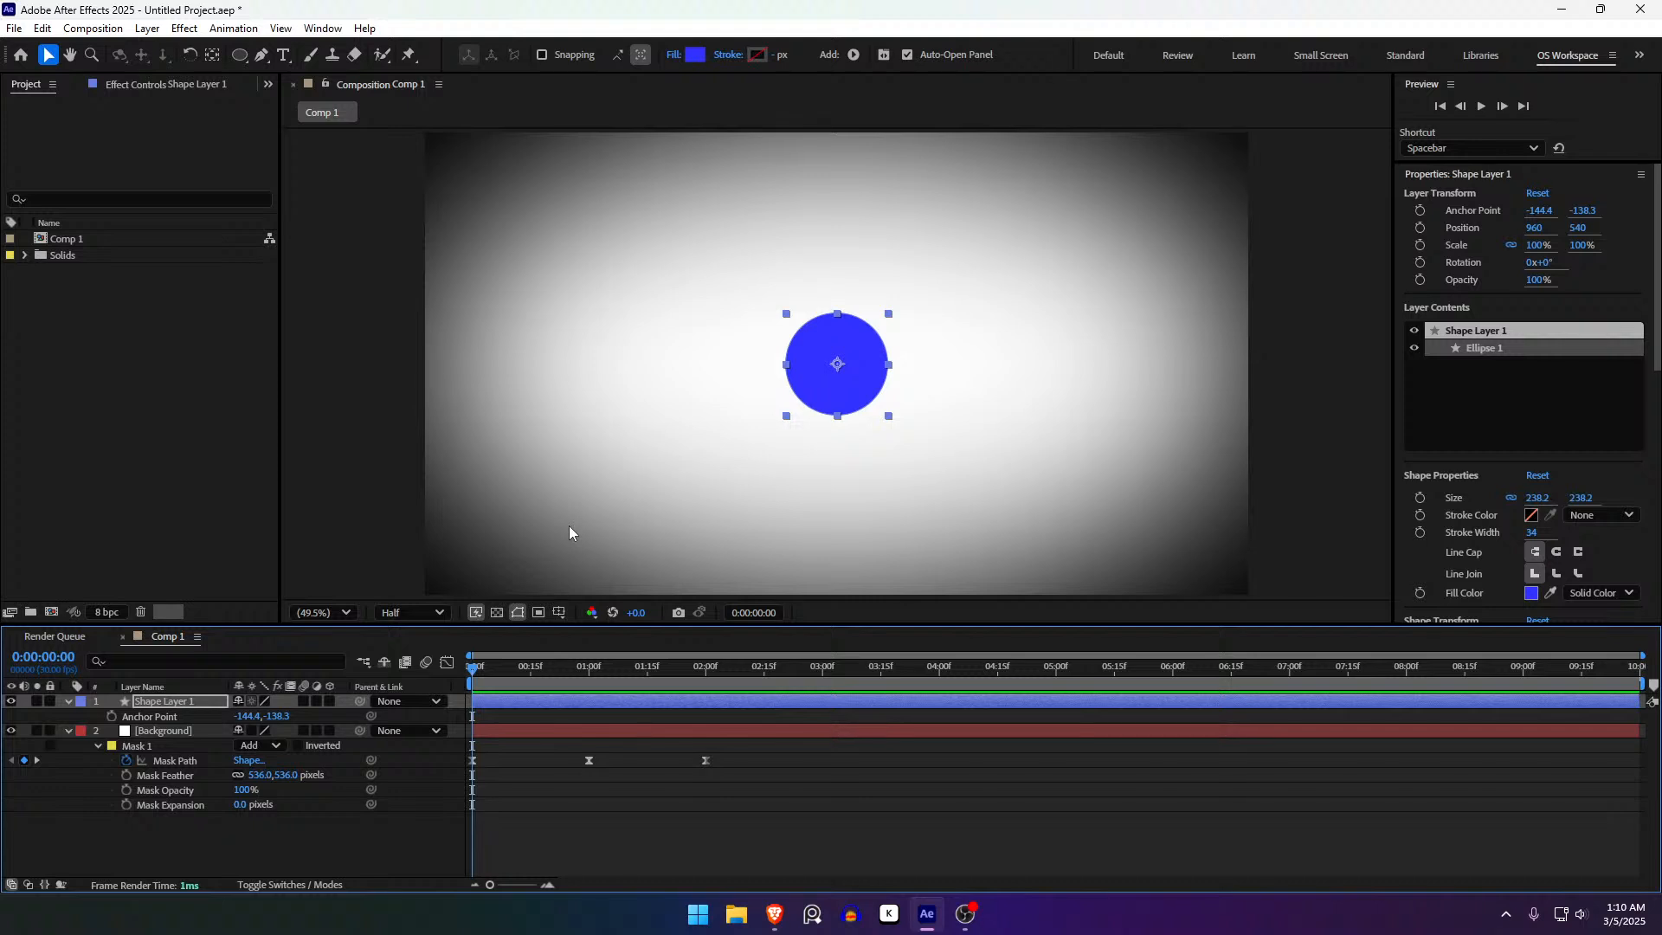
- Fade the circle's Opacity to 0%, then undo to keep it at 100%
{"action": "key", "text": "t"}
{"action": "left_click_drag", "start_coordinate": [251, 716], "coordinate": [185, 731]}
{"action": "key", "text": "ctrl+z"}
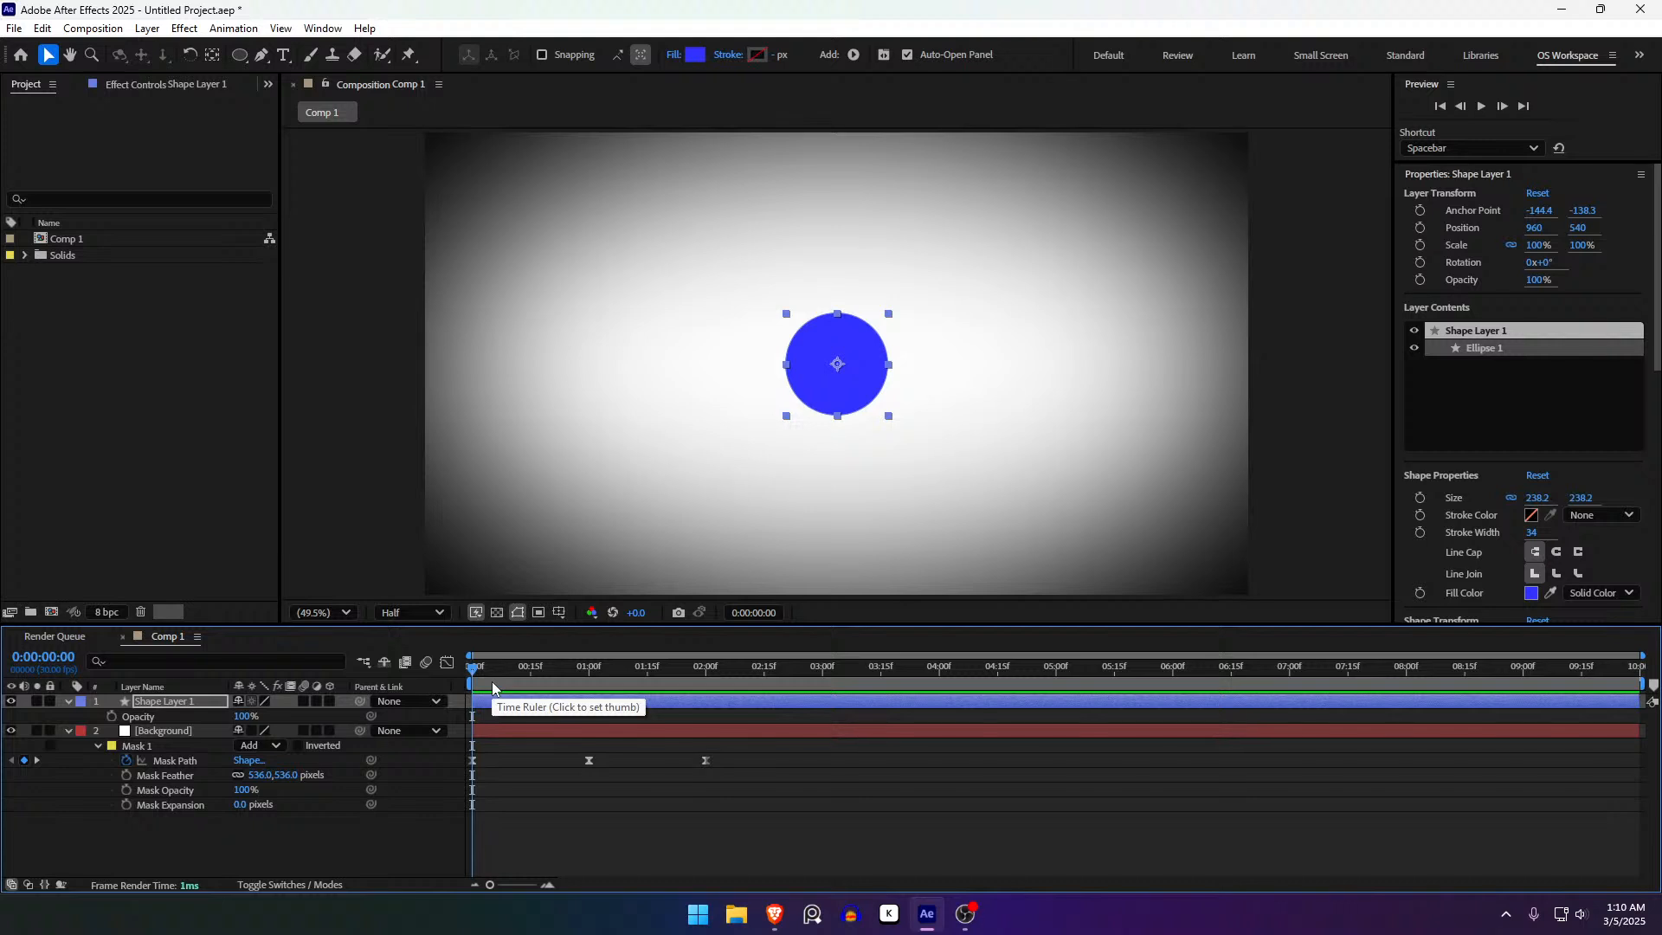
- Show Shape Layer 1's Position and Scale, then add Rotation and Opacity below them
{"action": "key", "text": "s"}
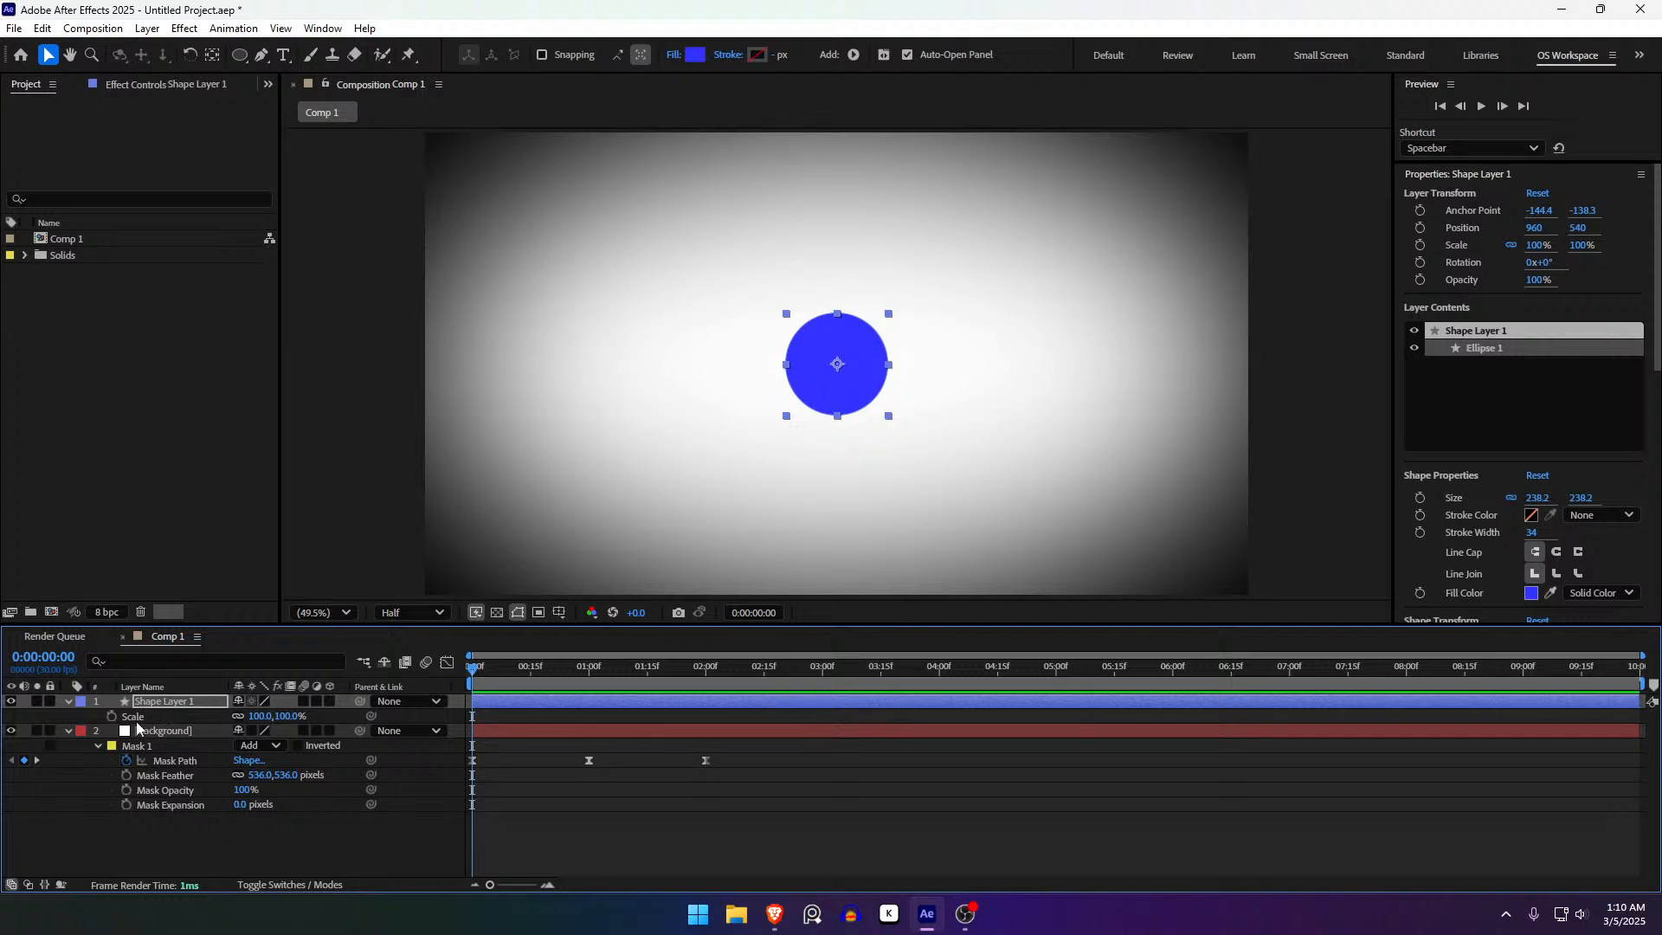
{"action": "key", "text": "p"}
{"action": "key", "text": "shift"}
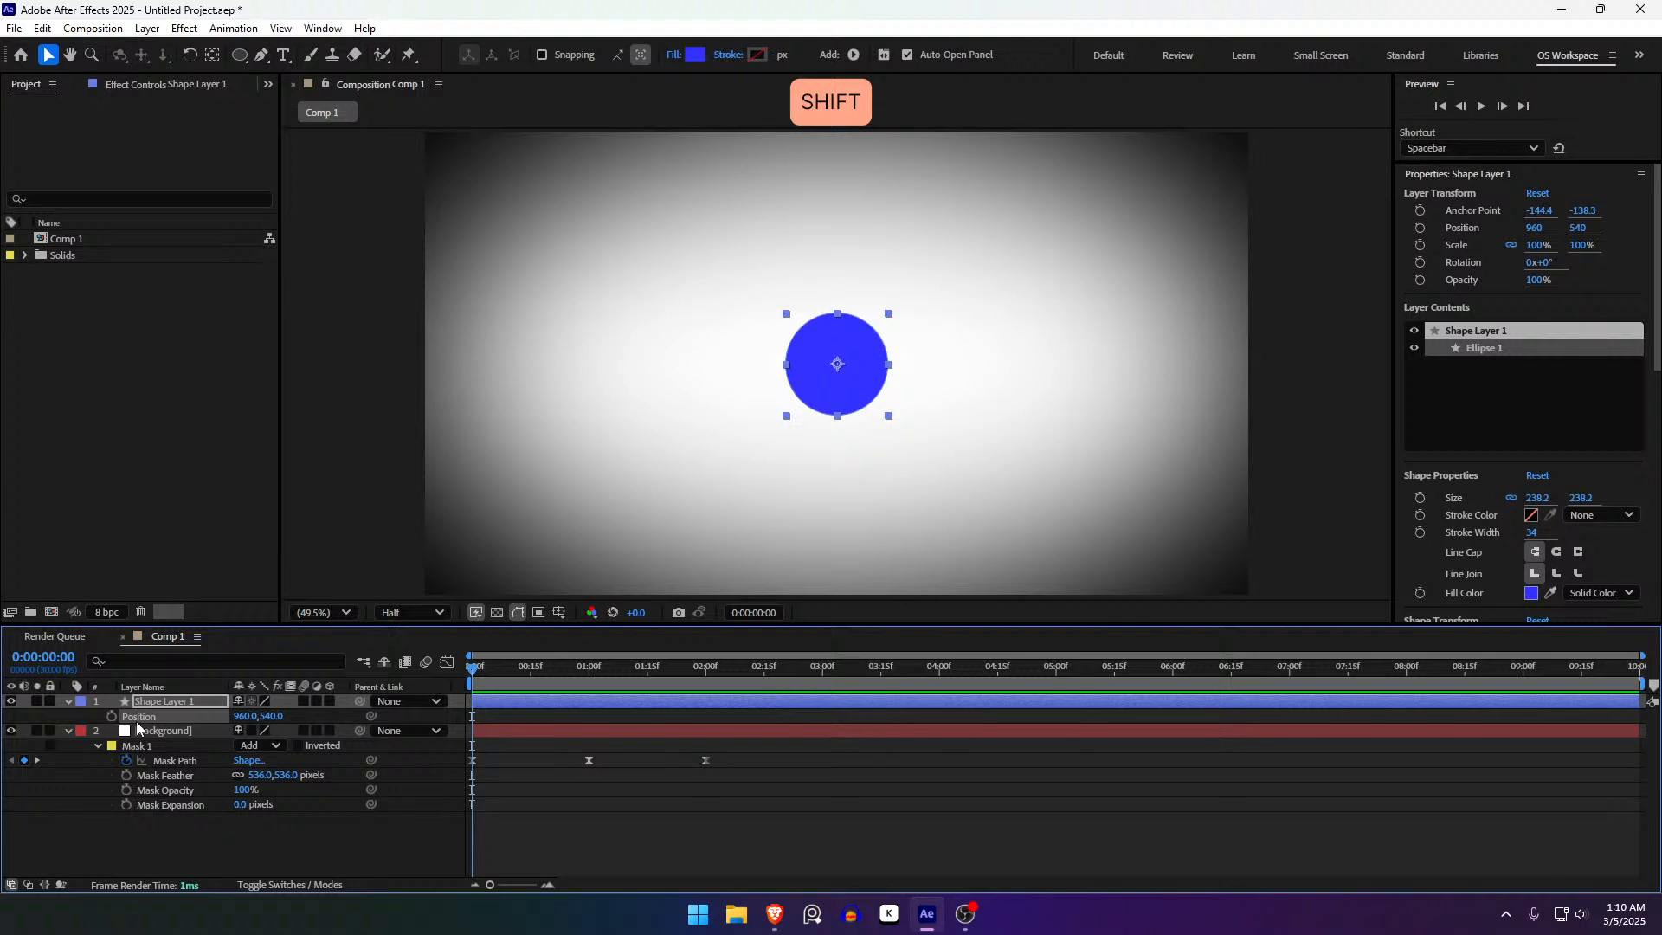
{"action": "key", "text": "shift+s"}
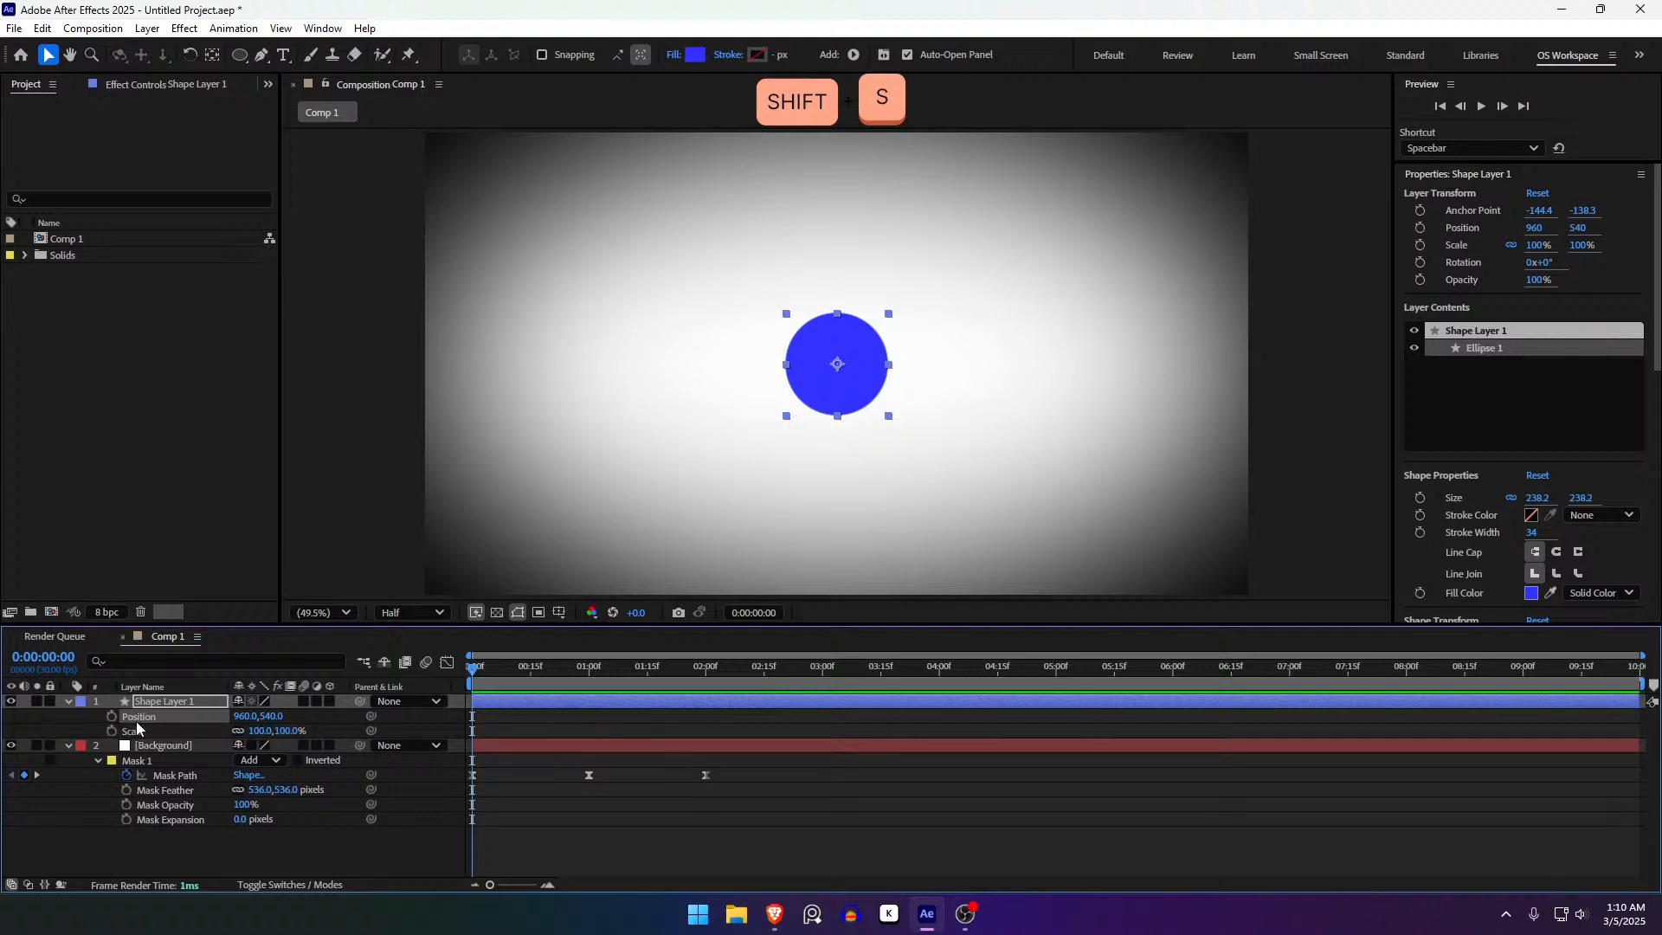
{"action": "left_click", "coordinate": [154, 745], "text": "shift"}
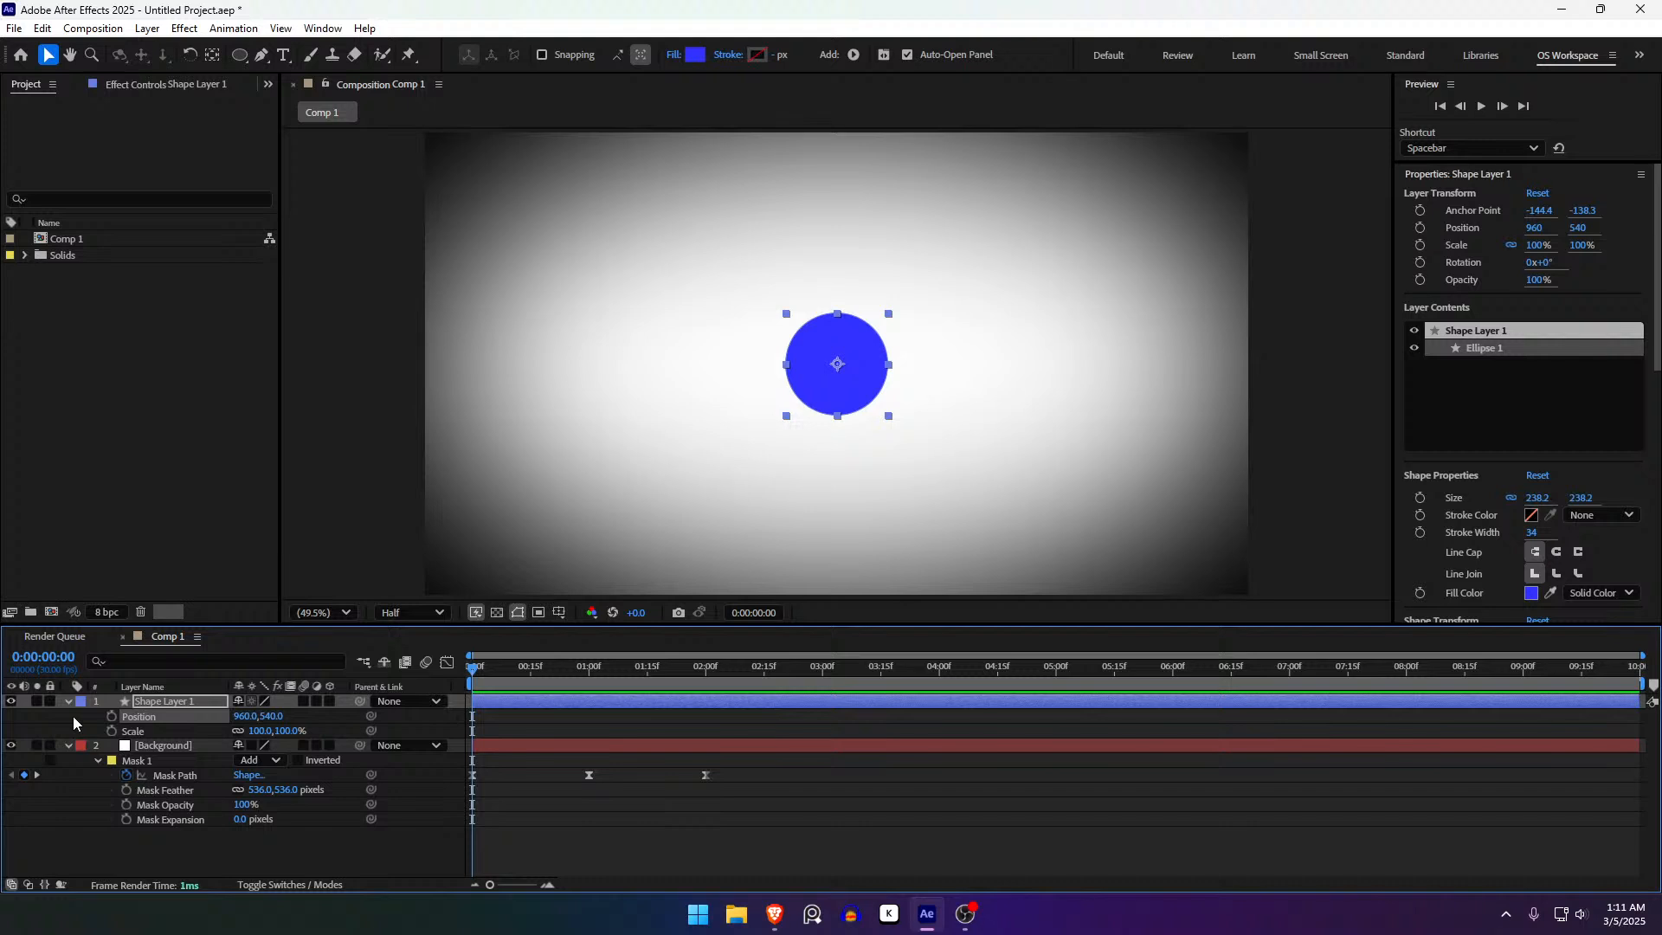
{"action": "key", "text": "shift+r"}
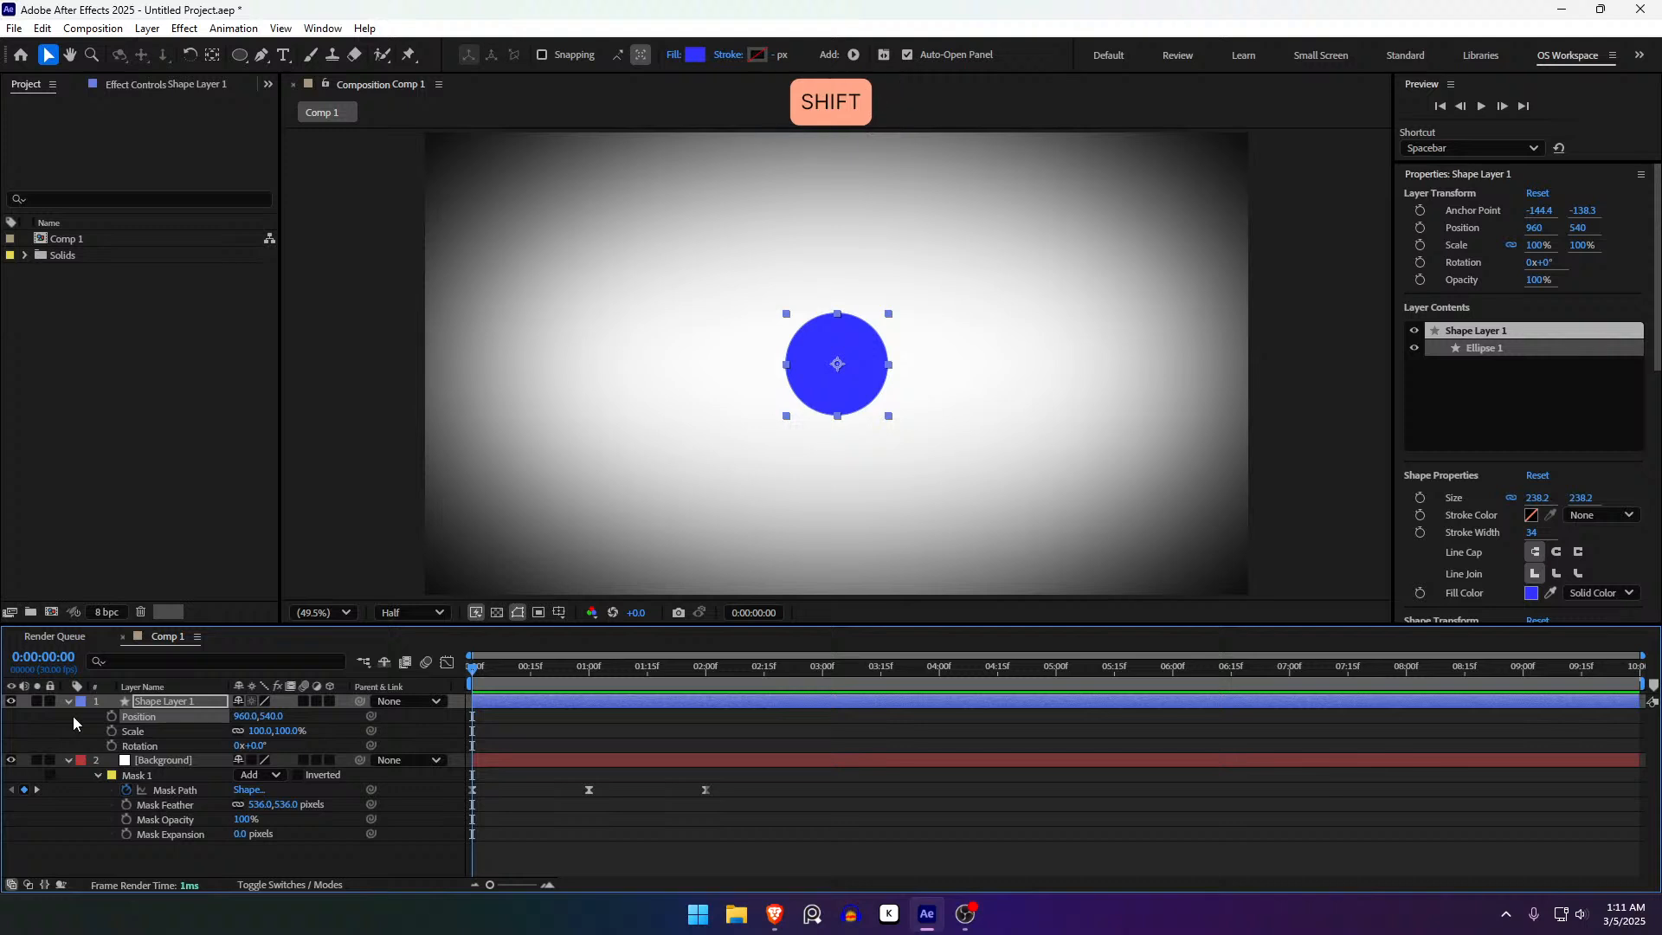
{"action": "key", "text": "shift+t"}
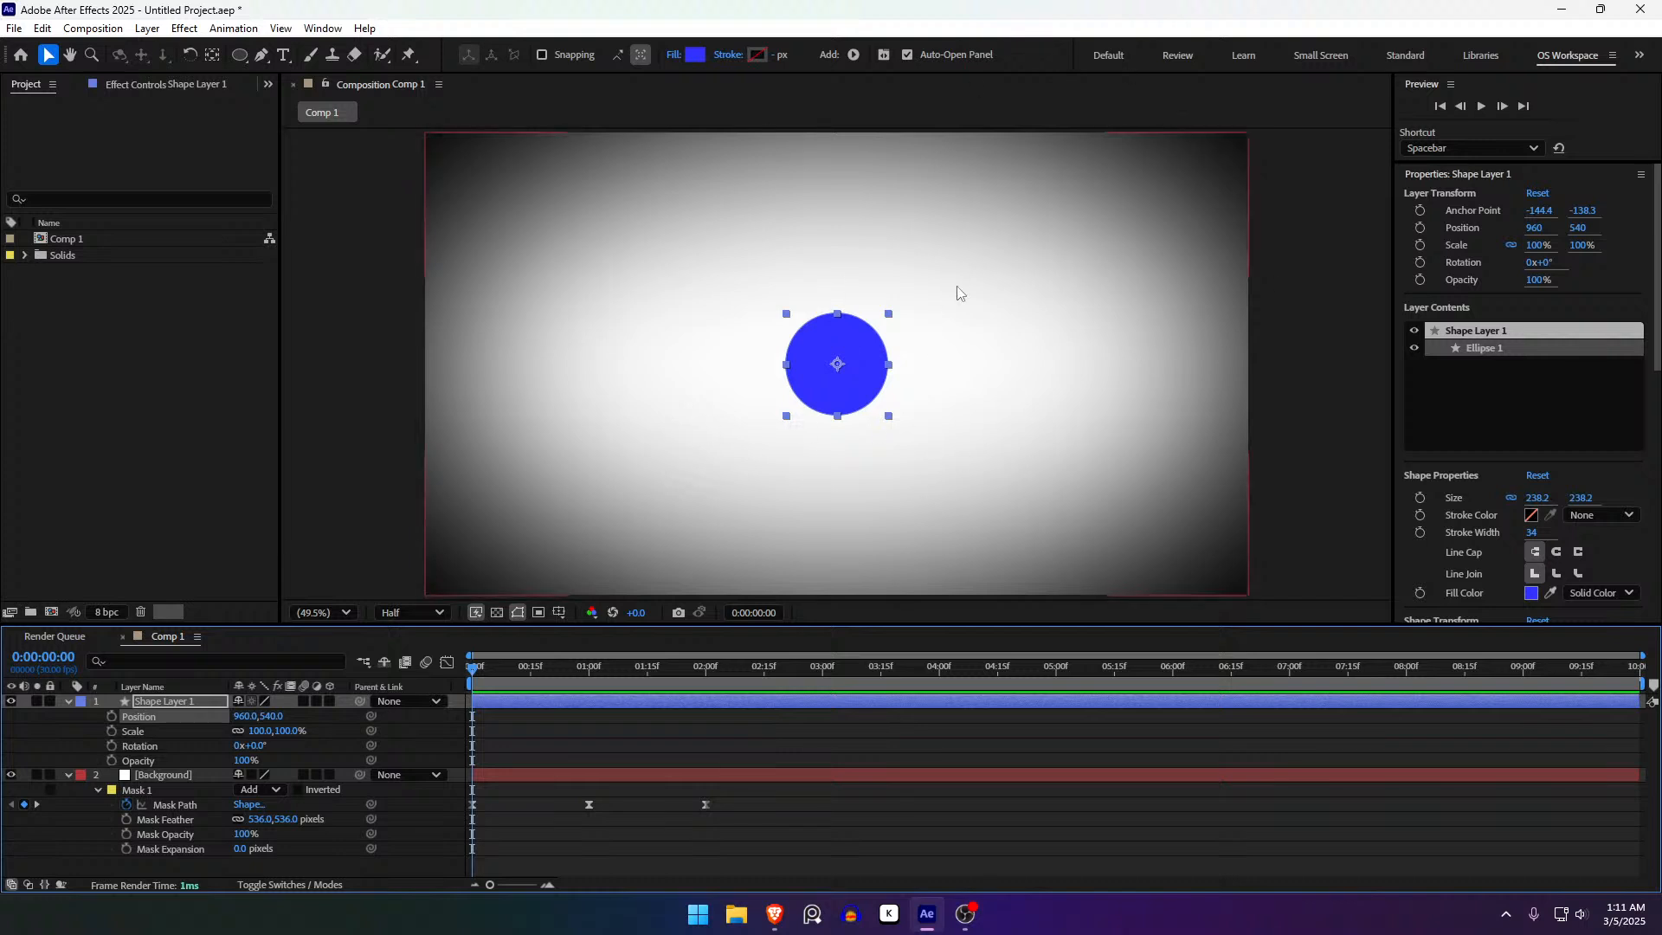
{"action": "key", "text": "space"}
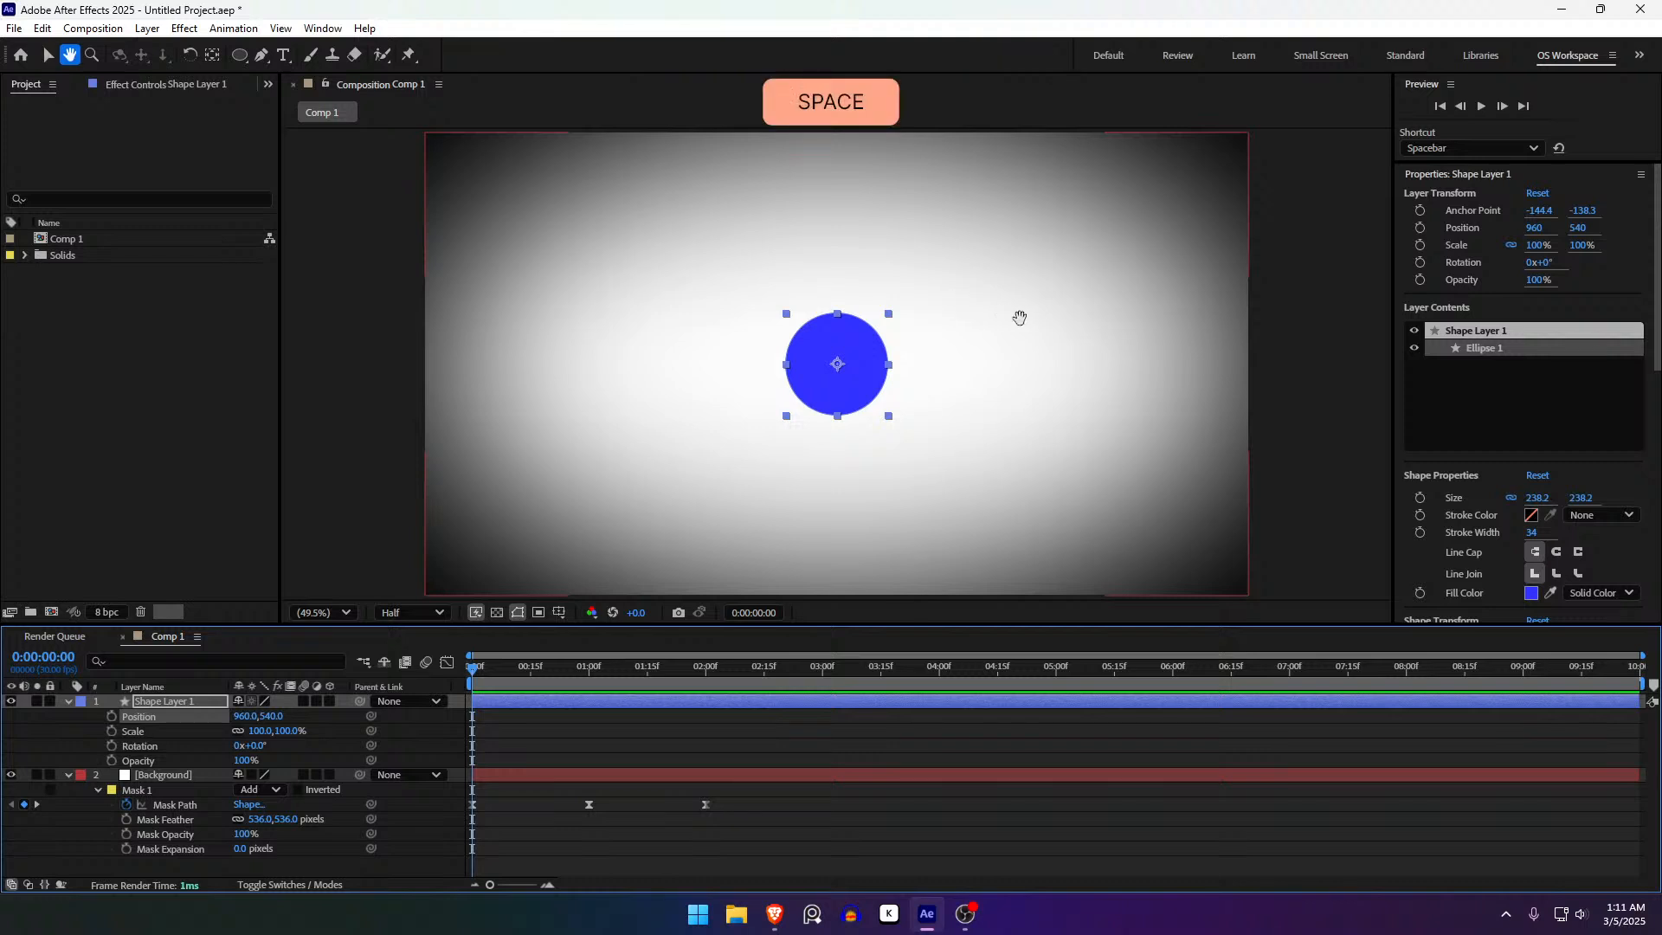
{"action": "left_click_drag", "start_coordinate": [991, 252], "coordinate": [659, 309]}
{"action": "key", "text": "ctrl+z"}
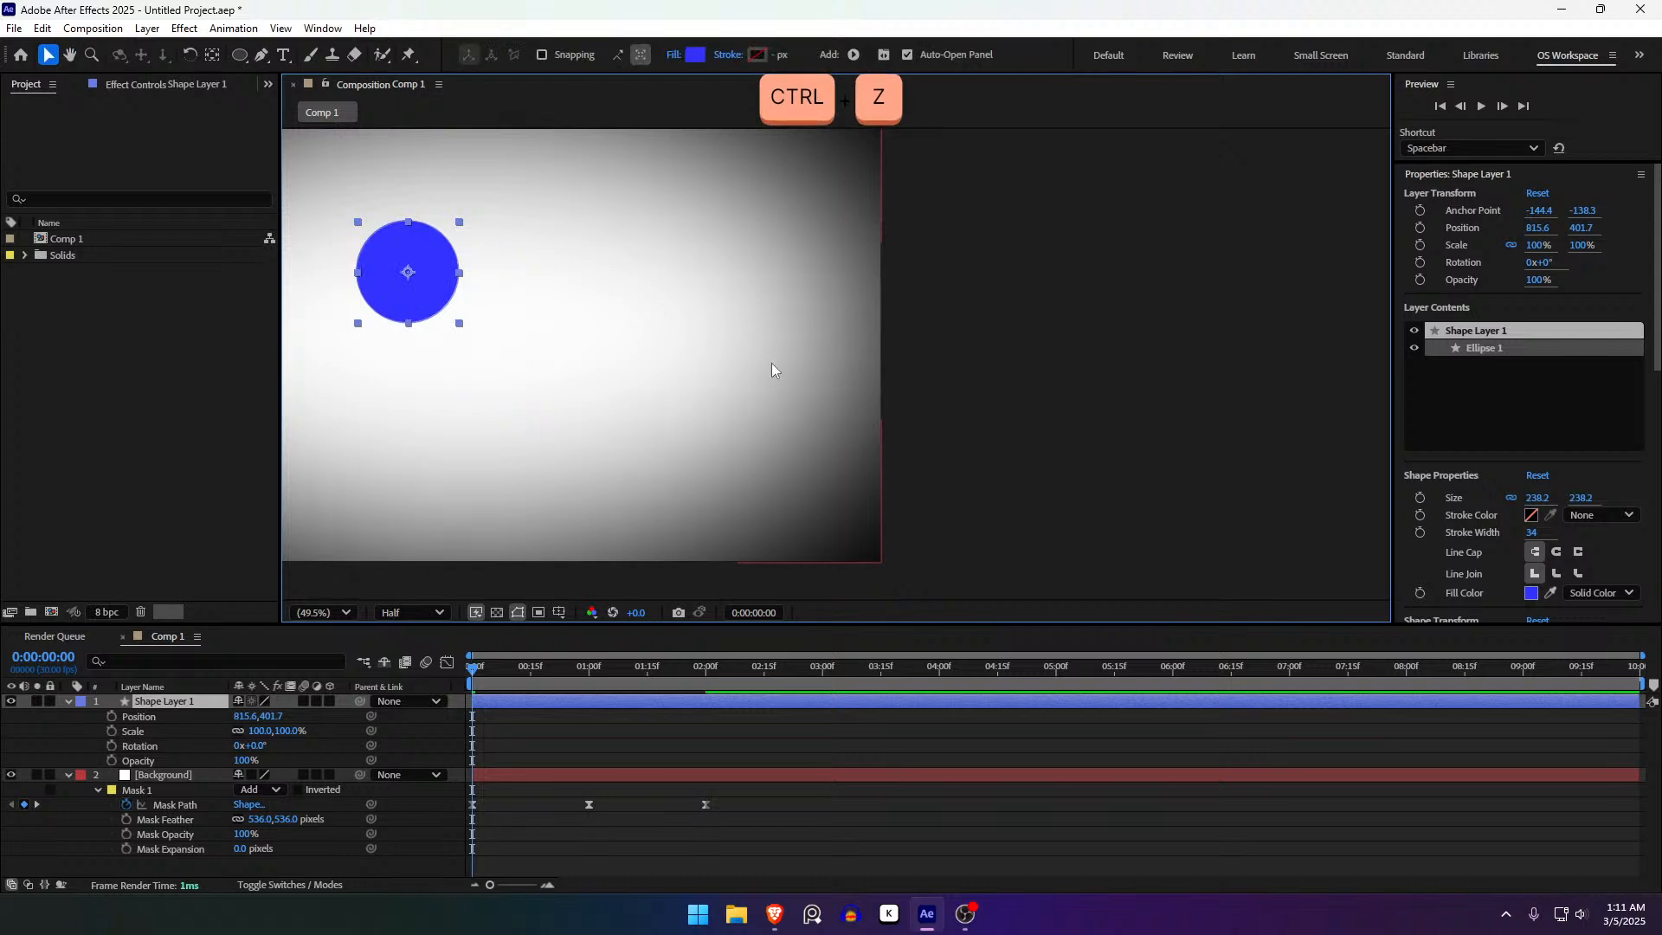
{"action": "key", "text": "ctrl+shift+z"}
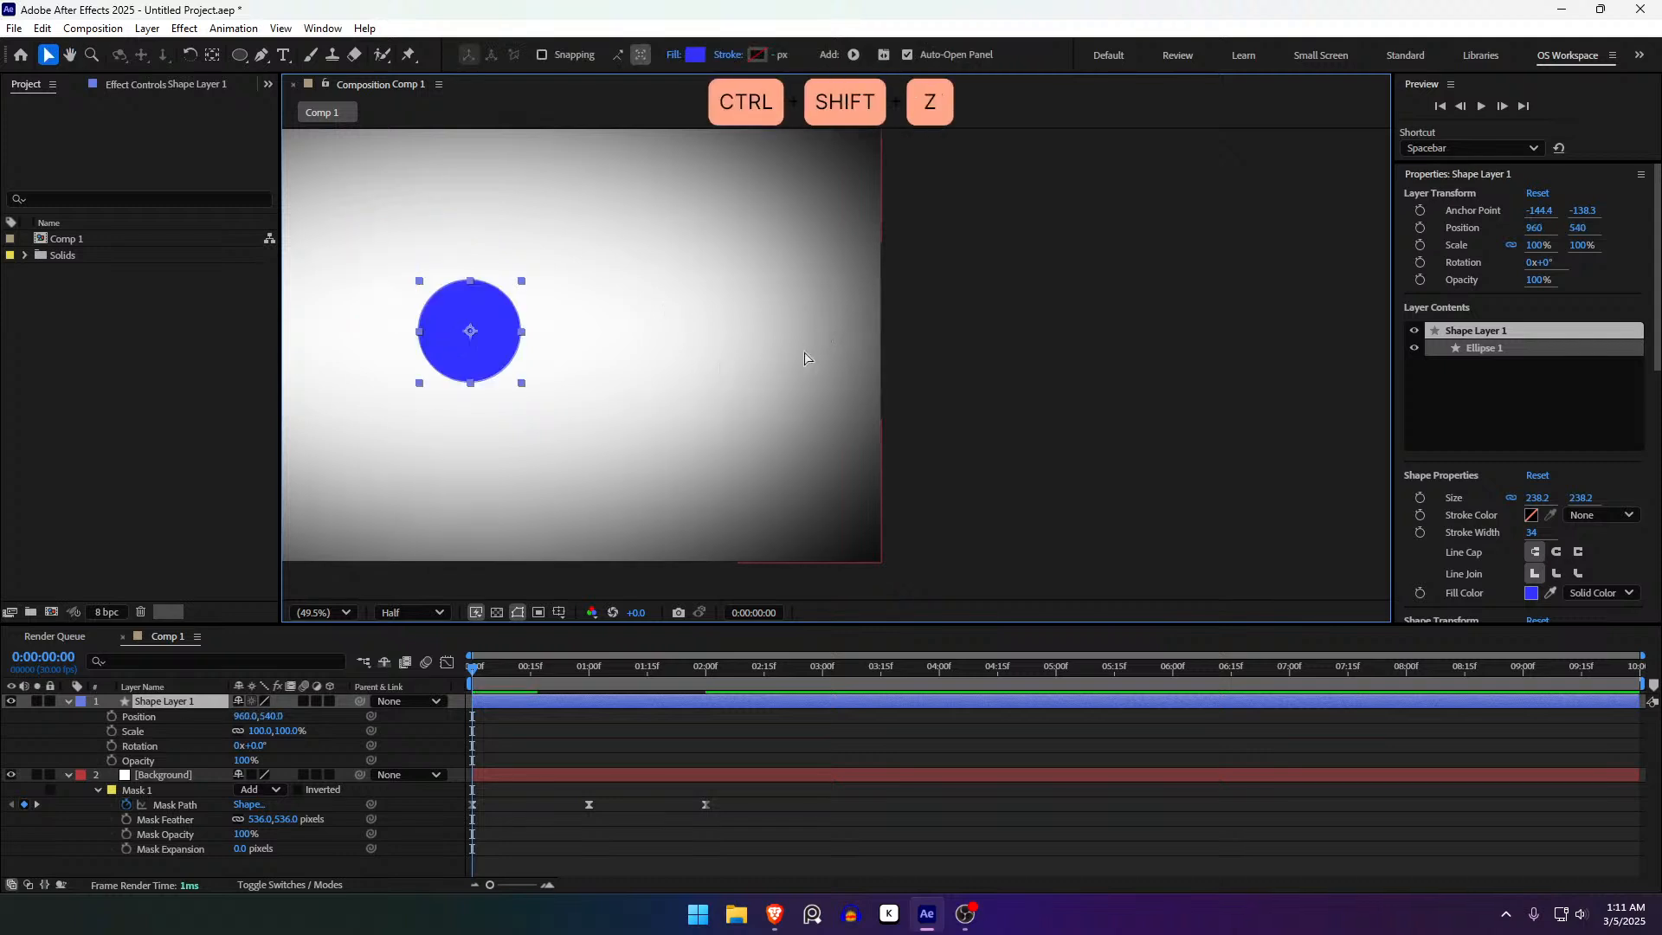
{"action": "key", "text": "ctrl+shift+z"}
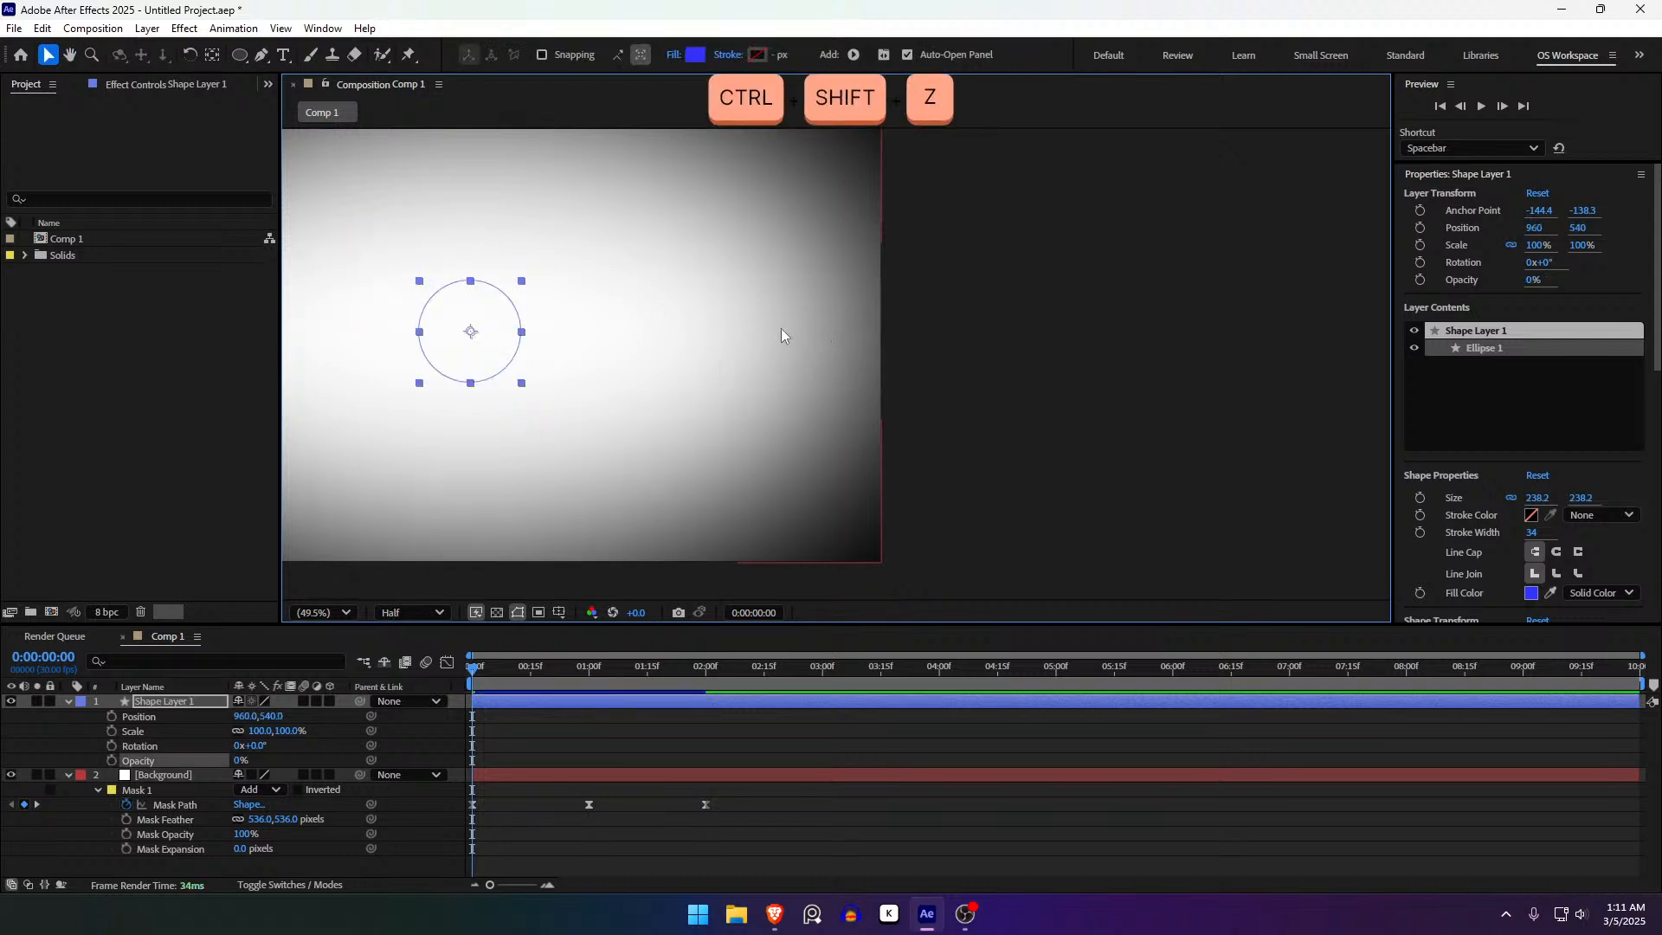
{"action": "key", "text": "ctrl+z"}
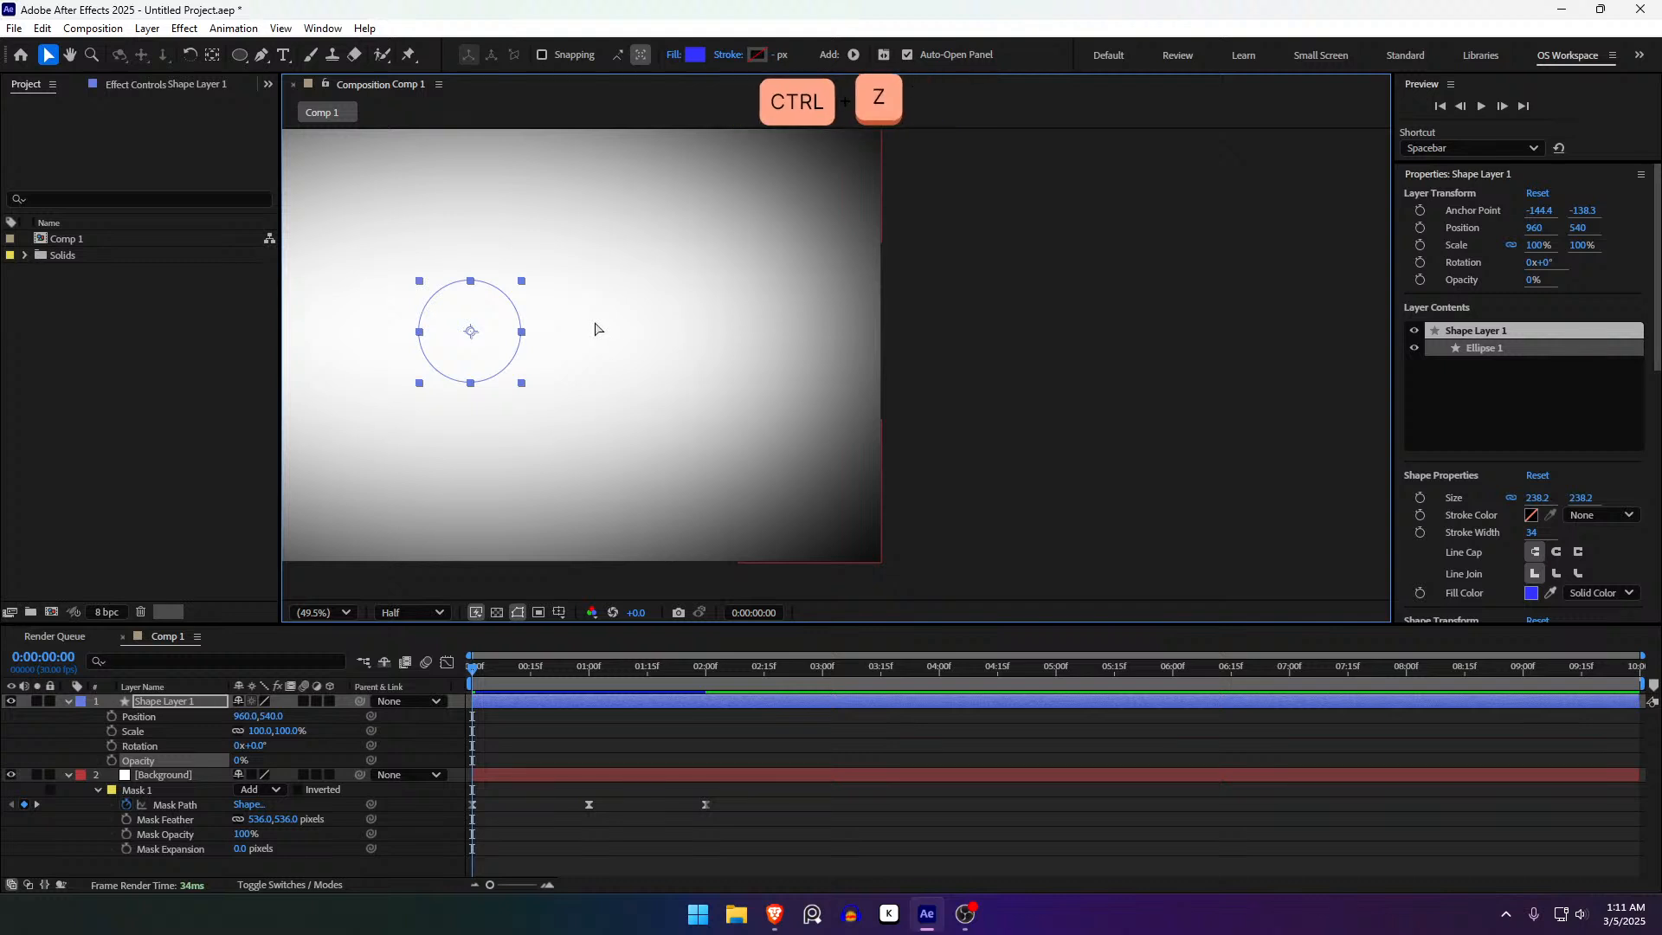
{"action": "key", "text": "ctrl+z"}
{"action": "left_click", "coordinate": [636, 720]}
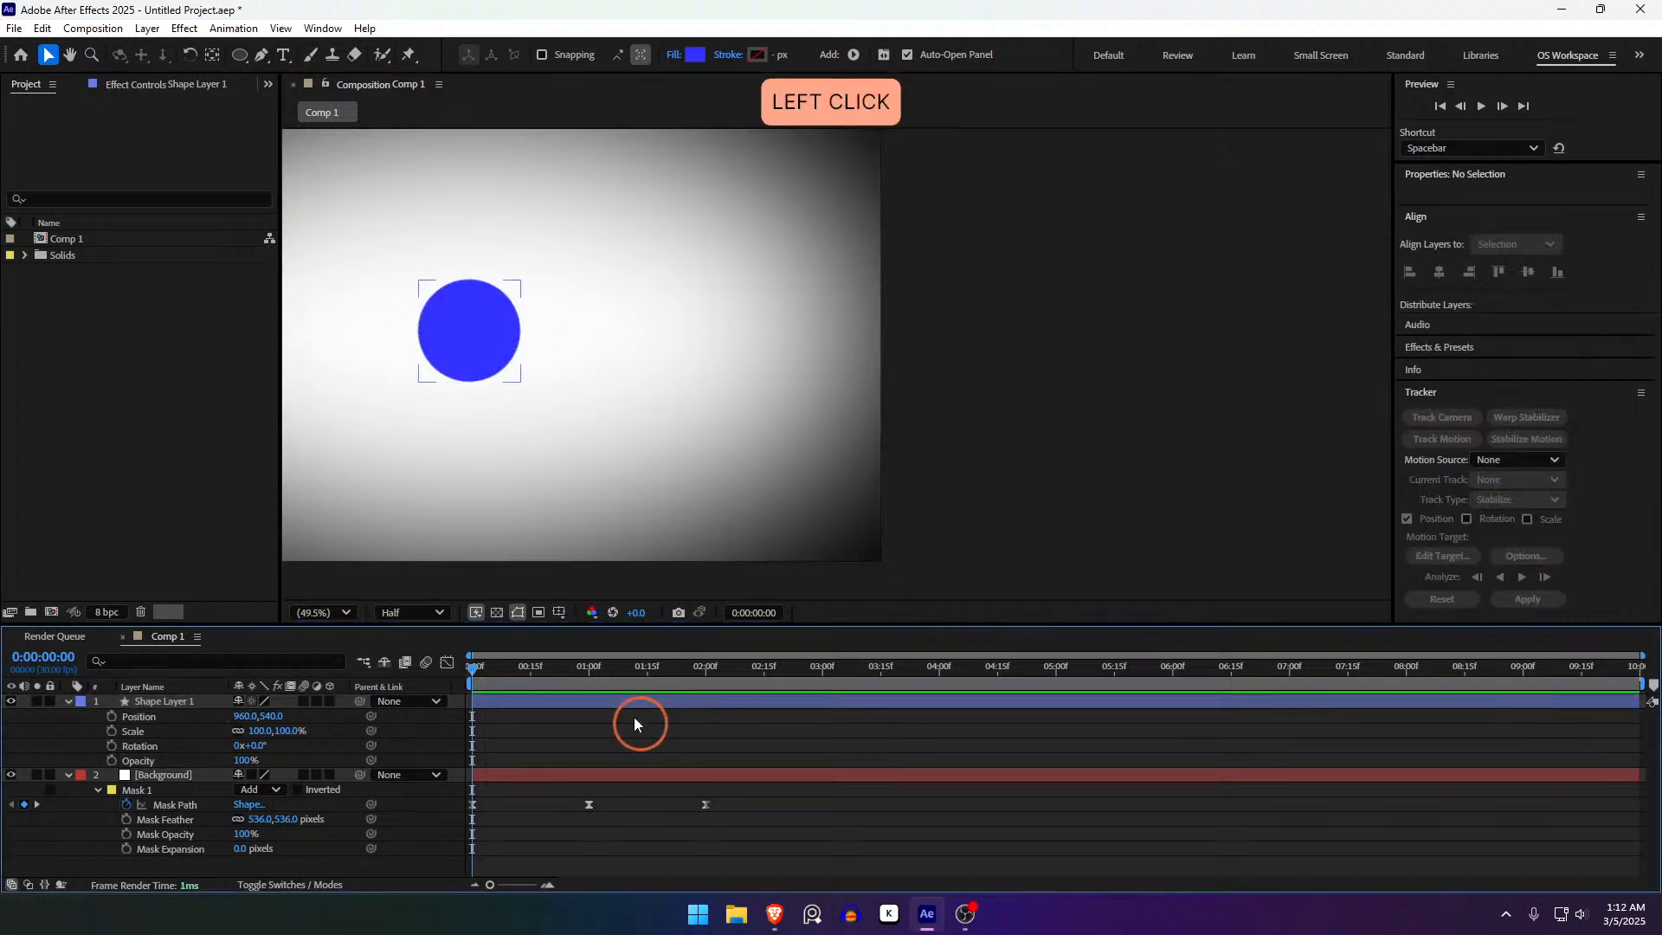
{"action": "left_click_drag", "start_coordinate": [662, 292], "coordinate": [917, 327]}
{"action": "left_click", "coordinate": [1234, 374]}
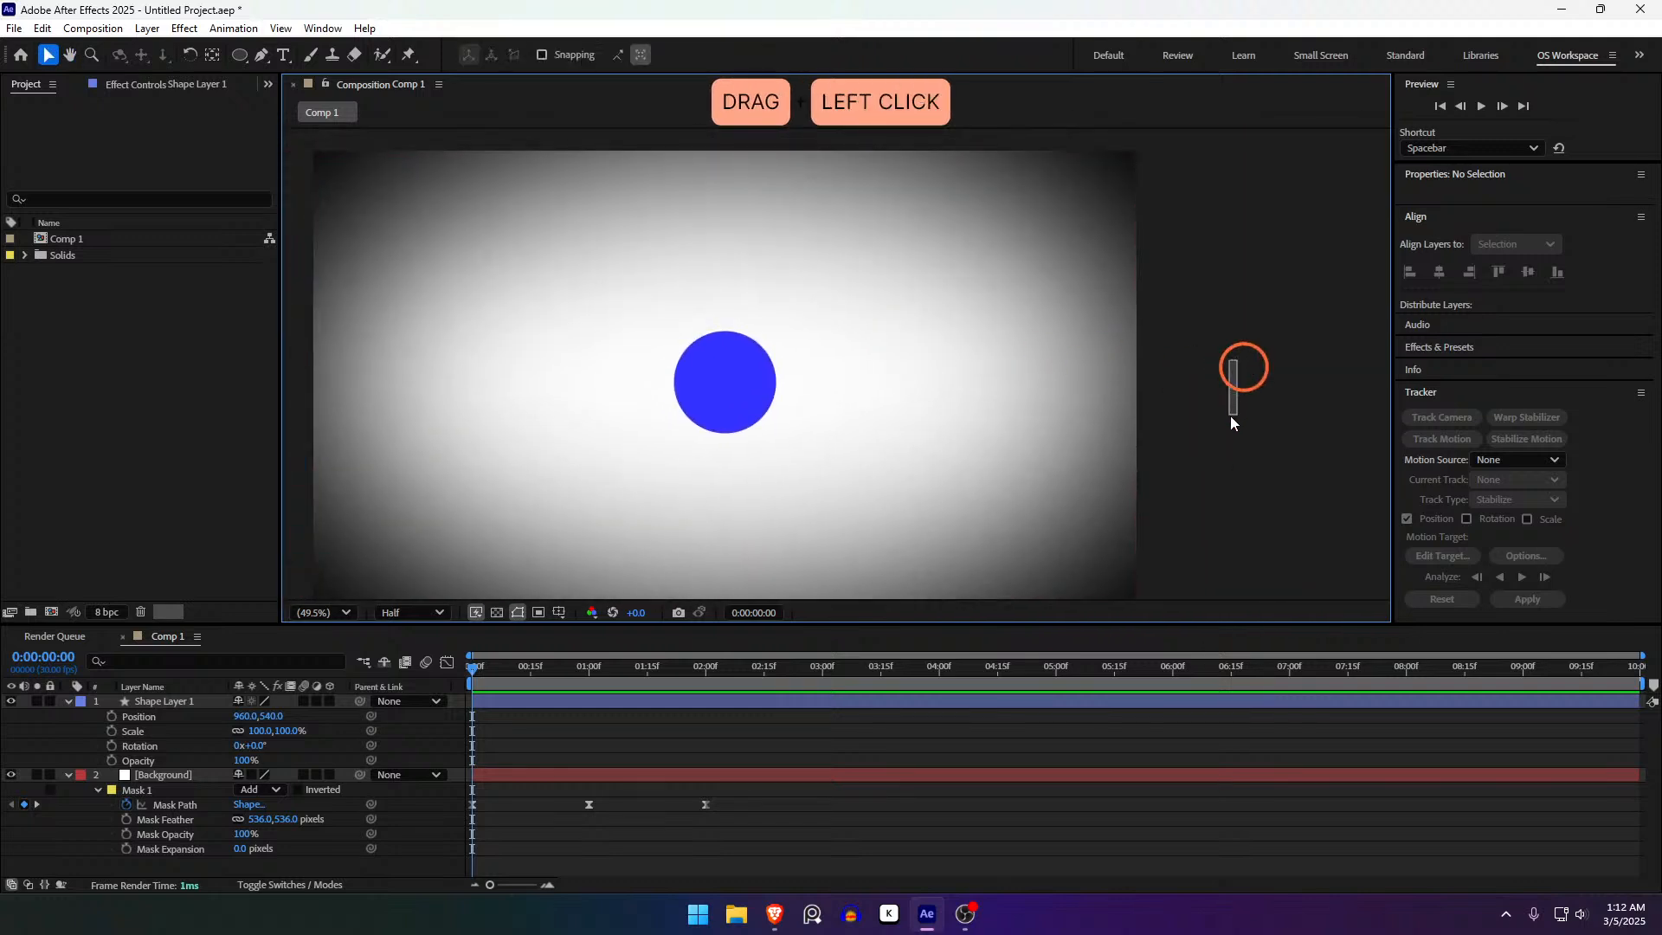
{"action": "left_click_drag", "start_coordinate": [1202, 326], "coordinate": [1163, 297]}
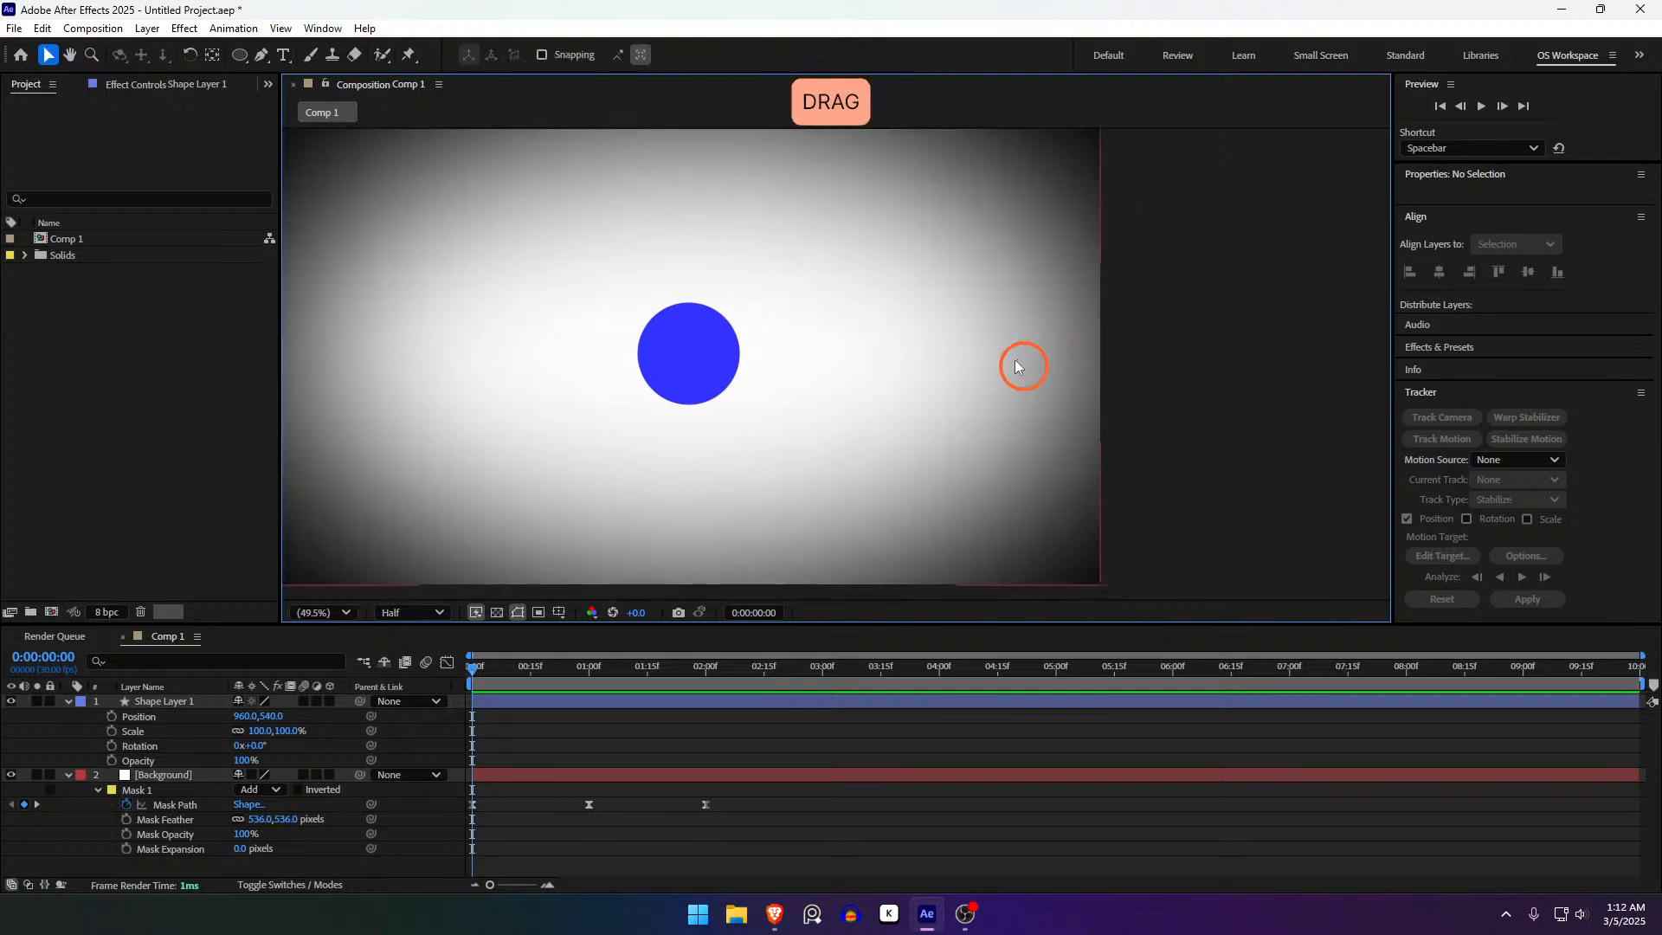
{"action": "scroll", "coordinate": [943, 343], "scroll_direction": "down", "scroll_amount": 6}
{"action": "scroll", "coordinate": [874, 350], "scroll_direction": "up", "scroll_amount": 6}
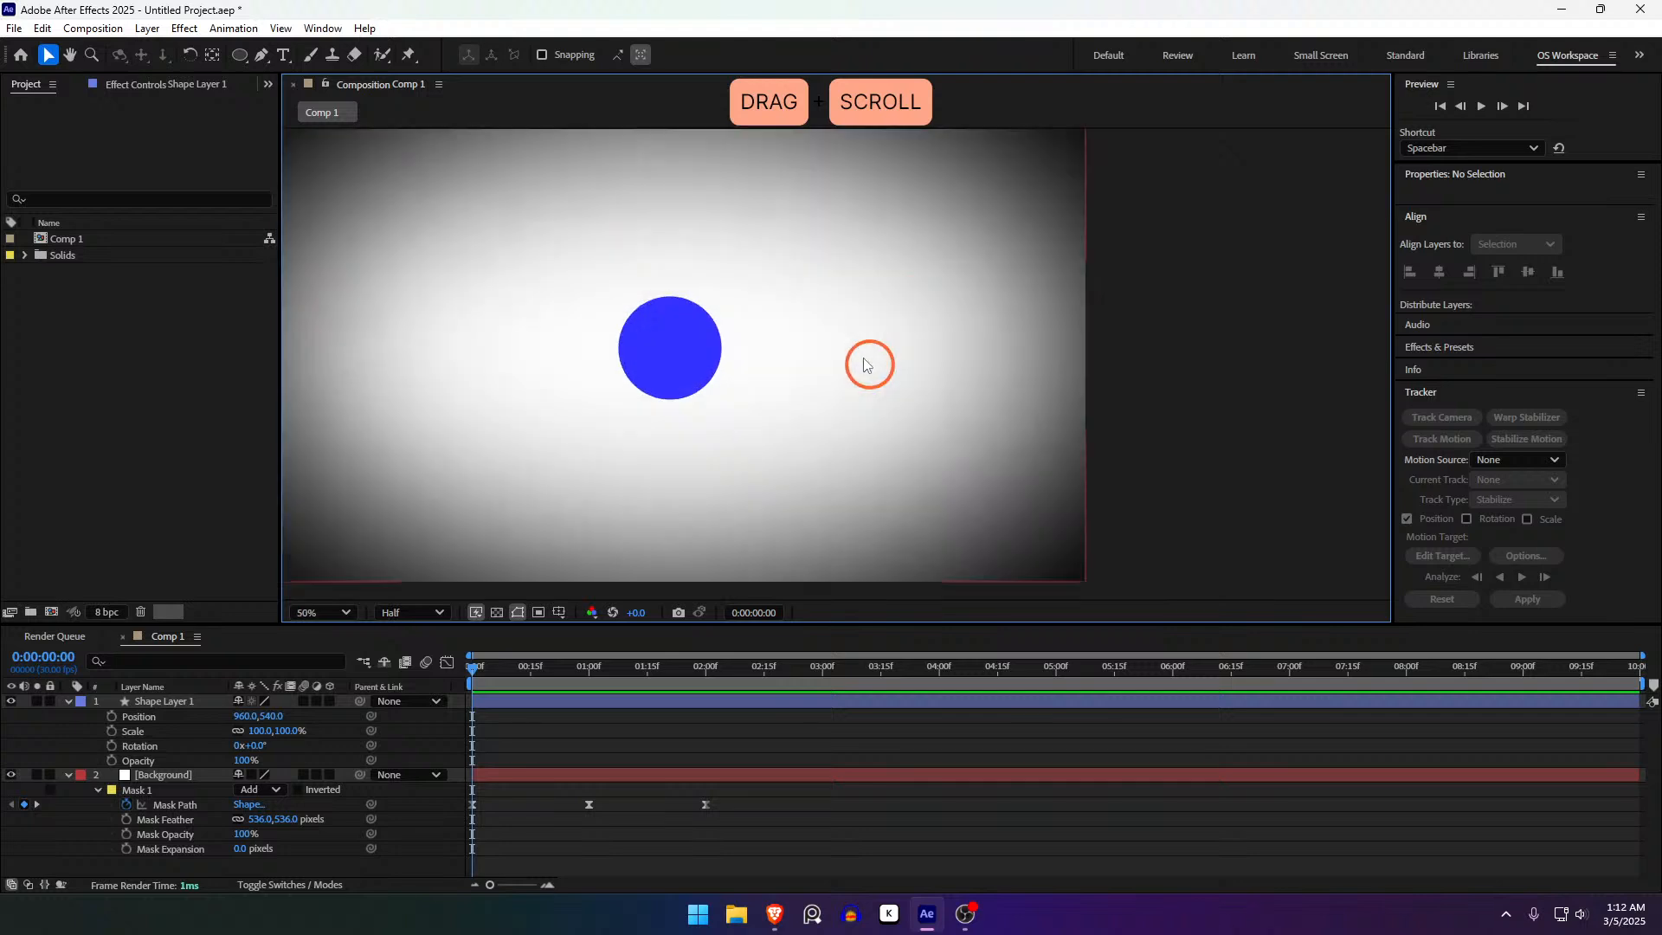
{"action": "scroll", "coordinate": [864, 365], "scroll_direction": "down", "scroll_amount": 6}
{"action": "scroll", "coordinate": [910, 360], "scroll_direction": "up", "scroll_amount": 4}
{"action": "scroll", "coordinate": [921, 356], "scroll_direction": "down", "scroll_amount": 2}
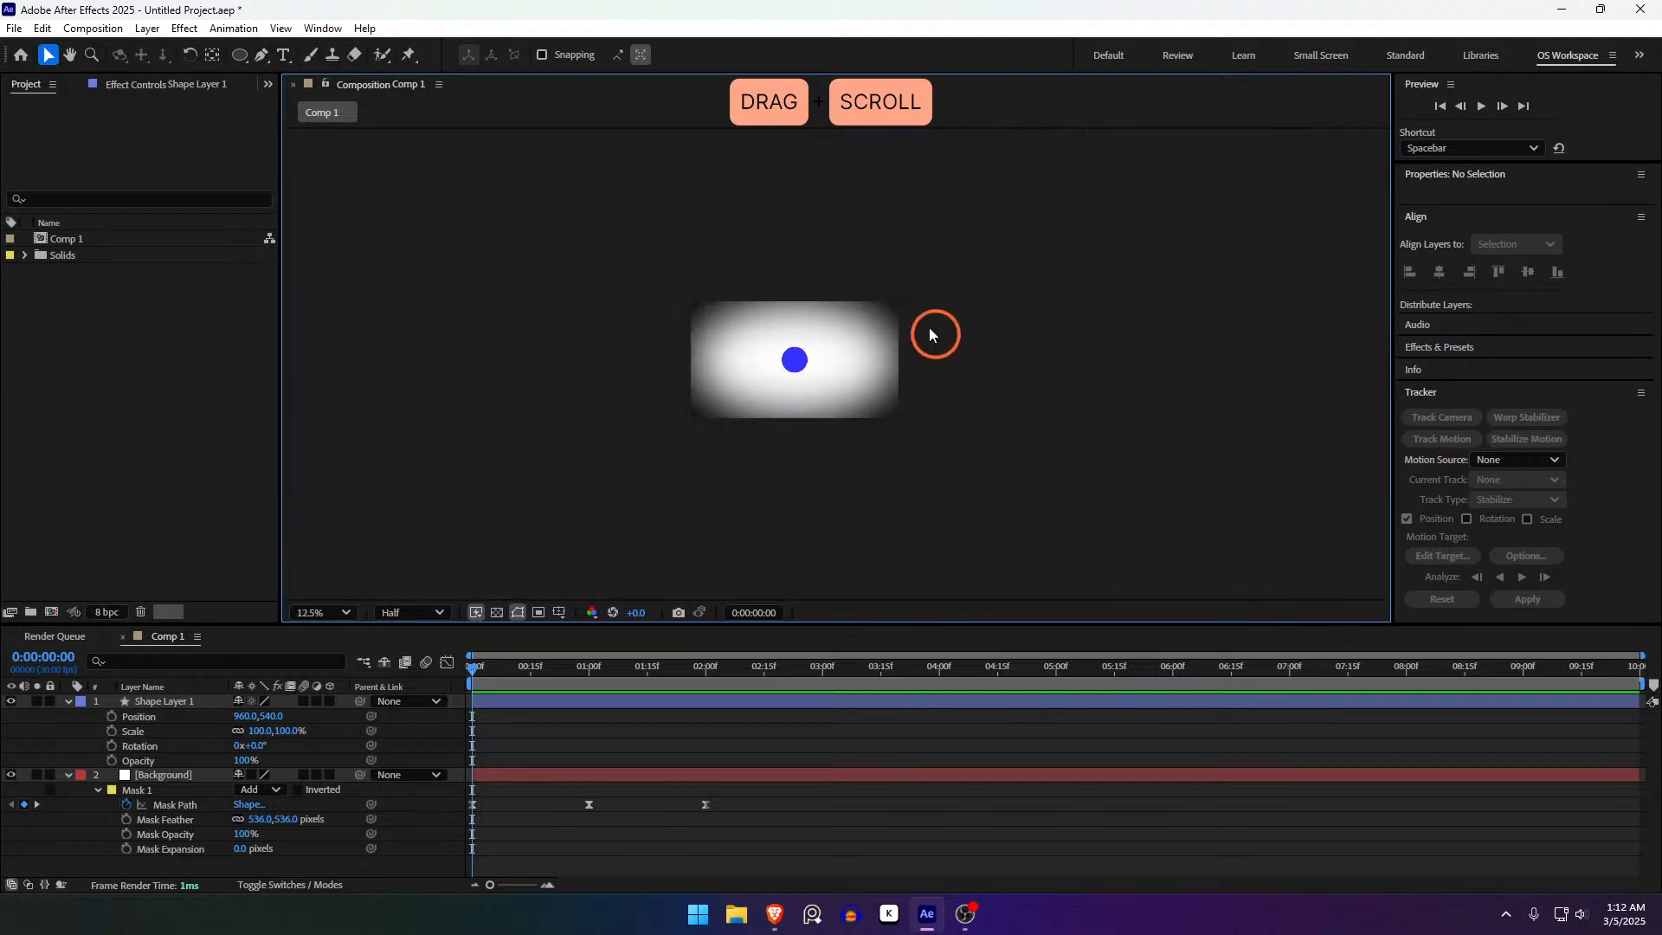
{"action": "left_click_drag", "start_coordinate": [928, 330], "coordinate": [992, 310]}
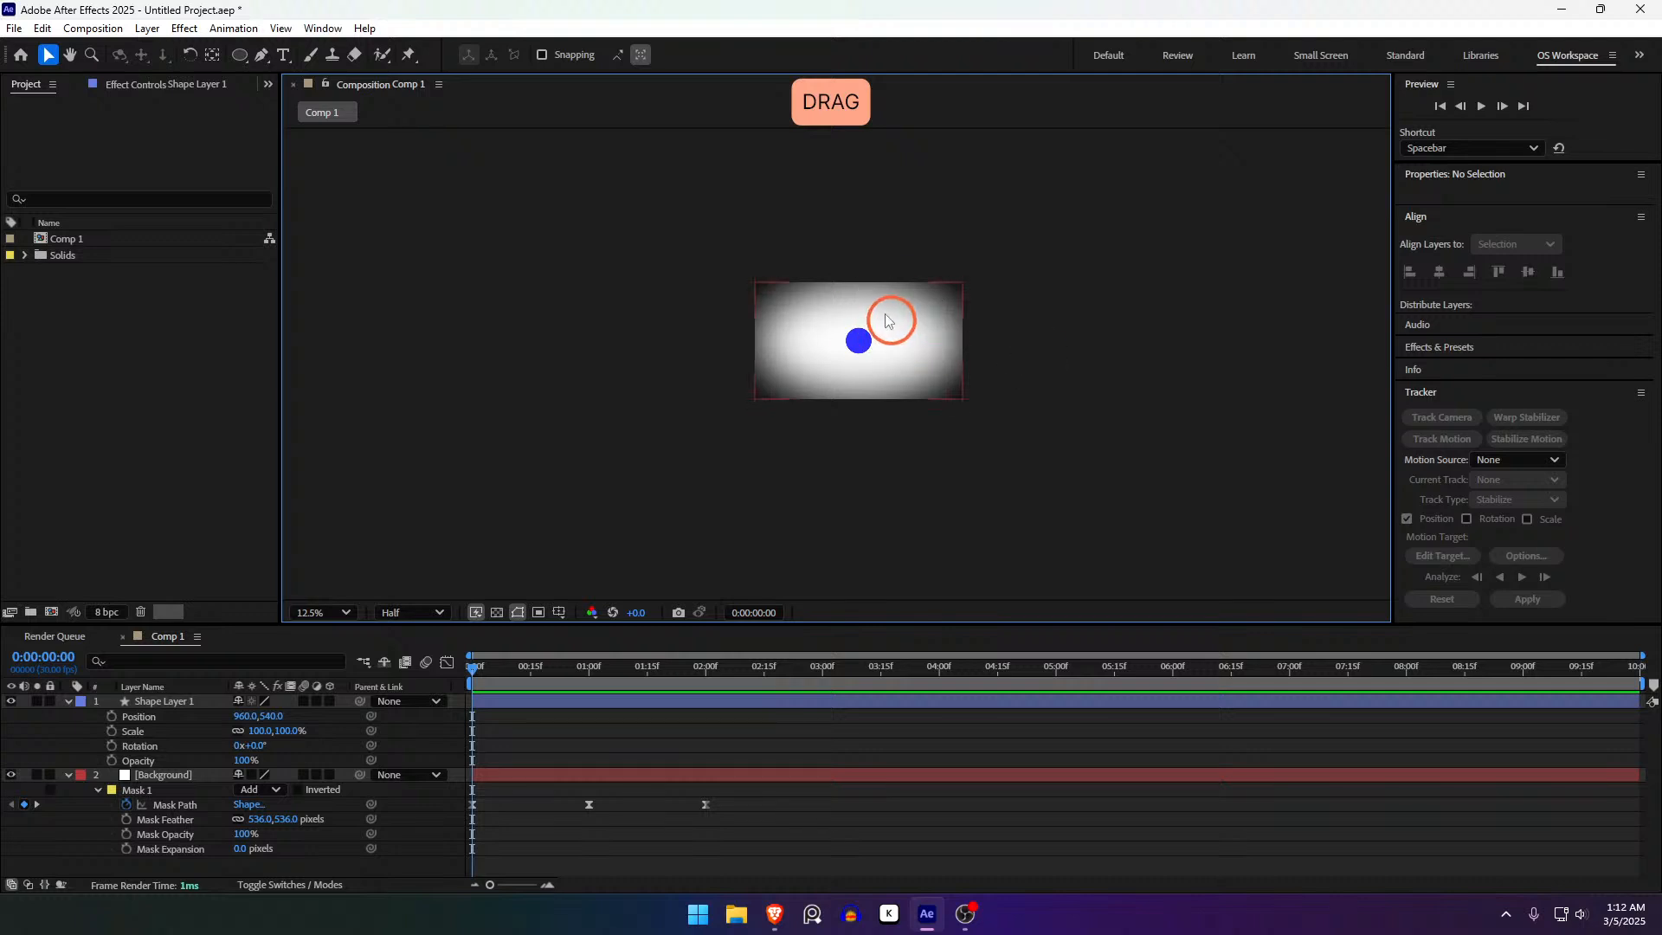
{"action": "left_click", "coordinate": [329, 613]}
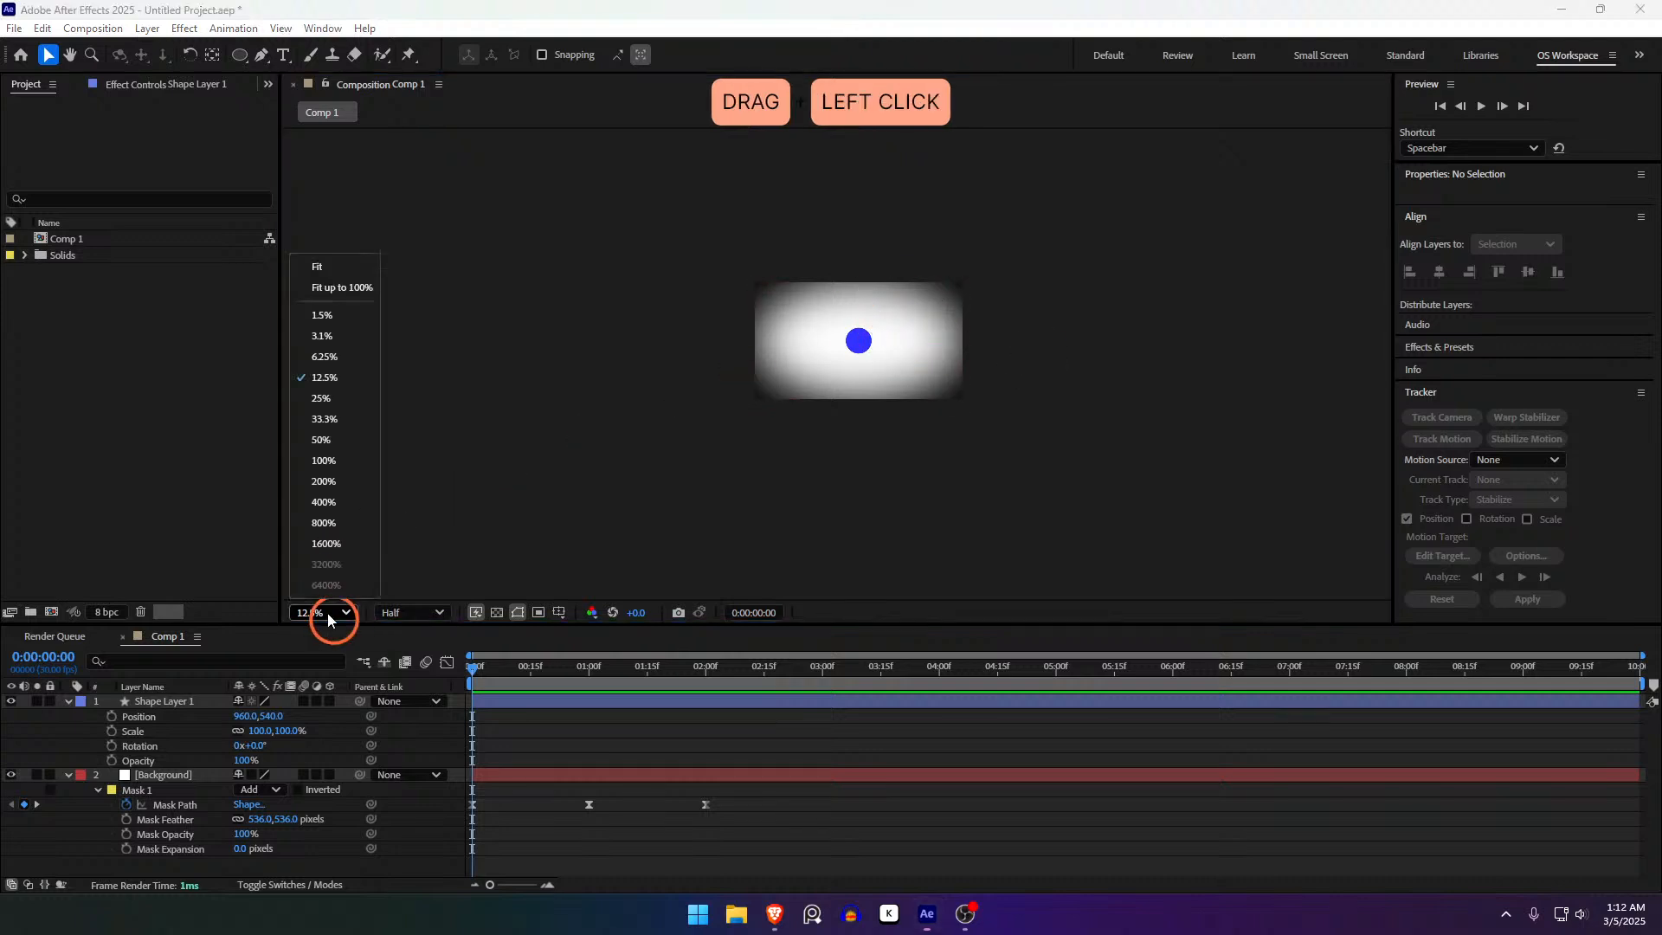
{"action": "left_click", "coordinate": [327, 288]}
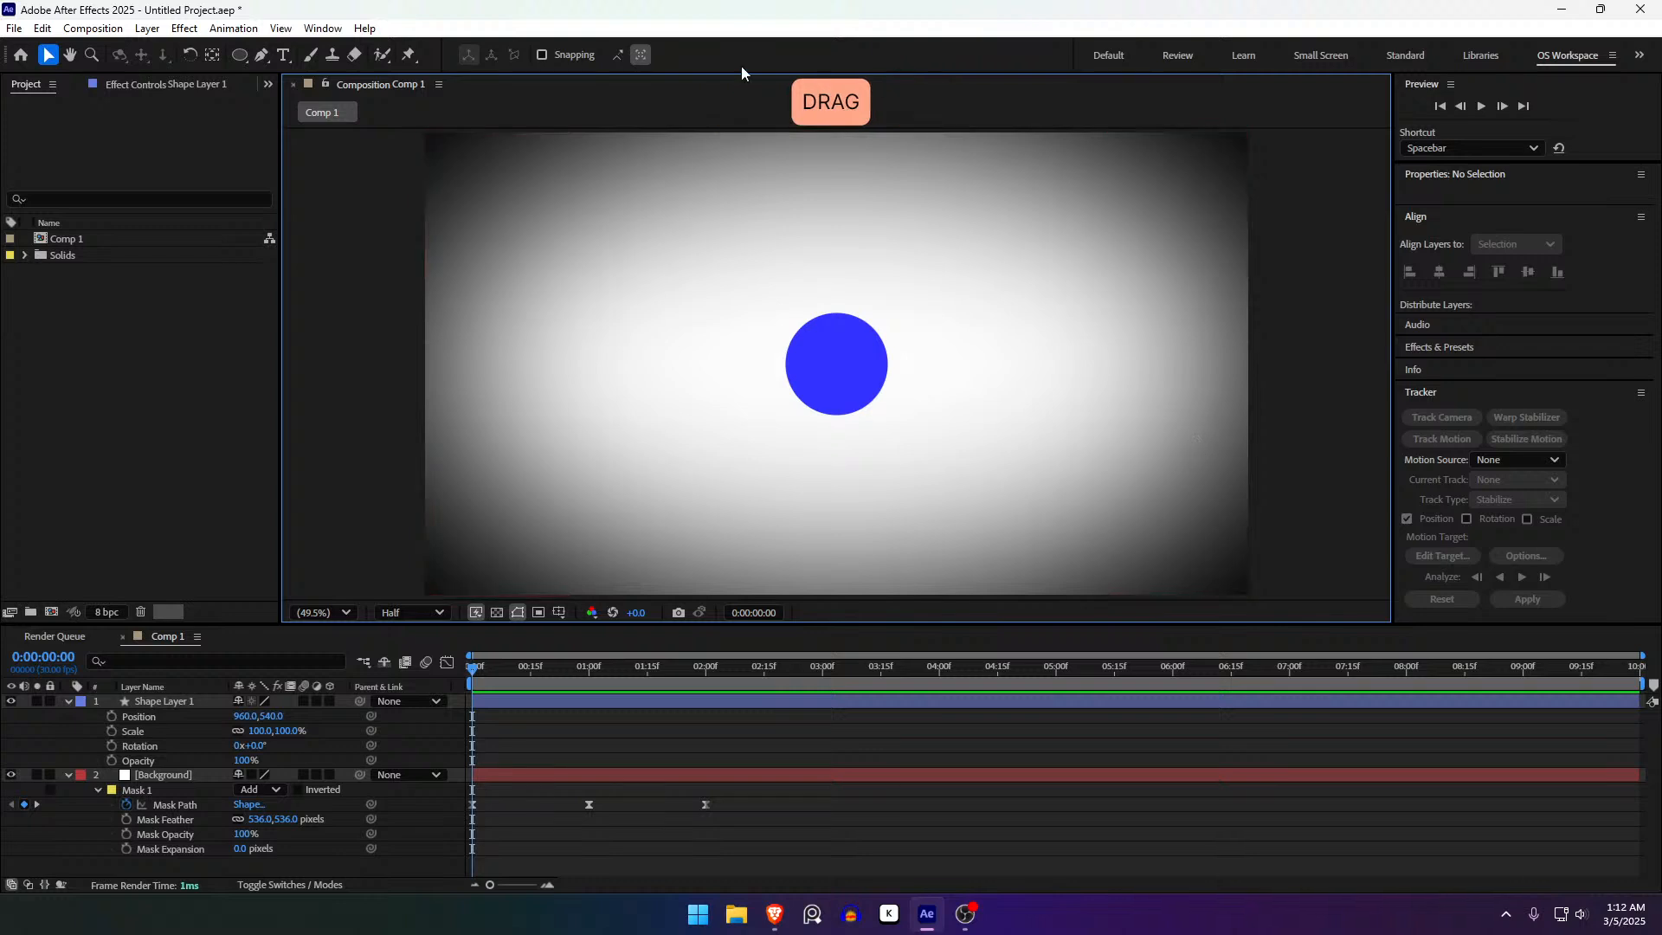
{"action": "left_click_drag", "start_coordinate": [1262, 419], "coordinate": [1195, 252]}
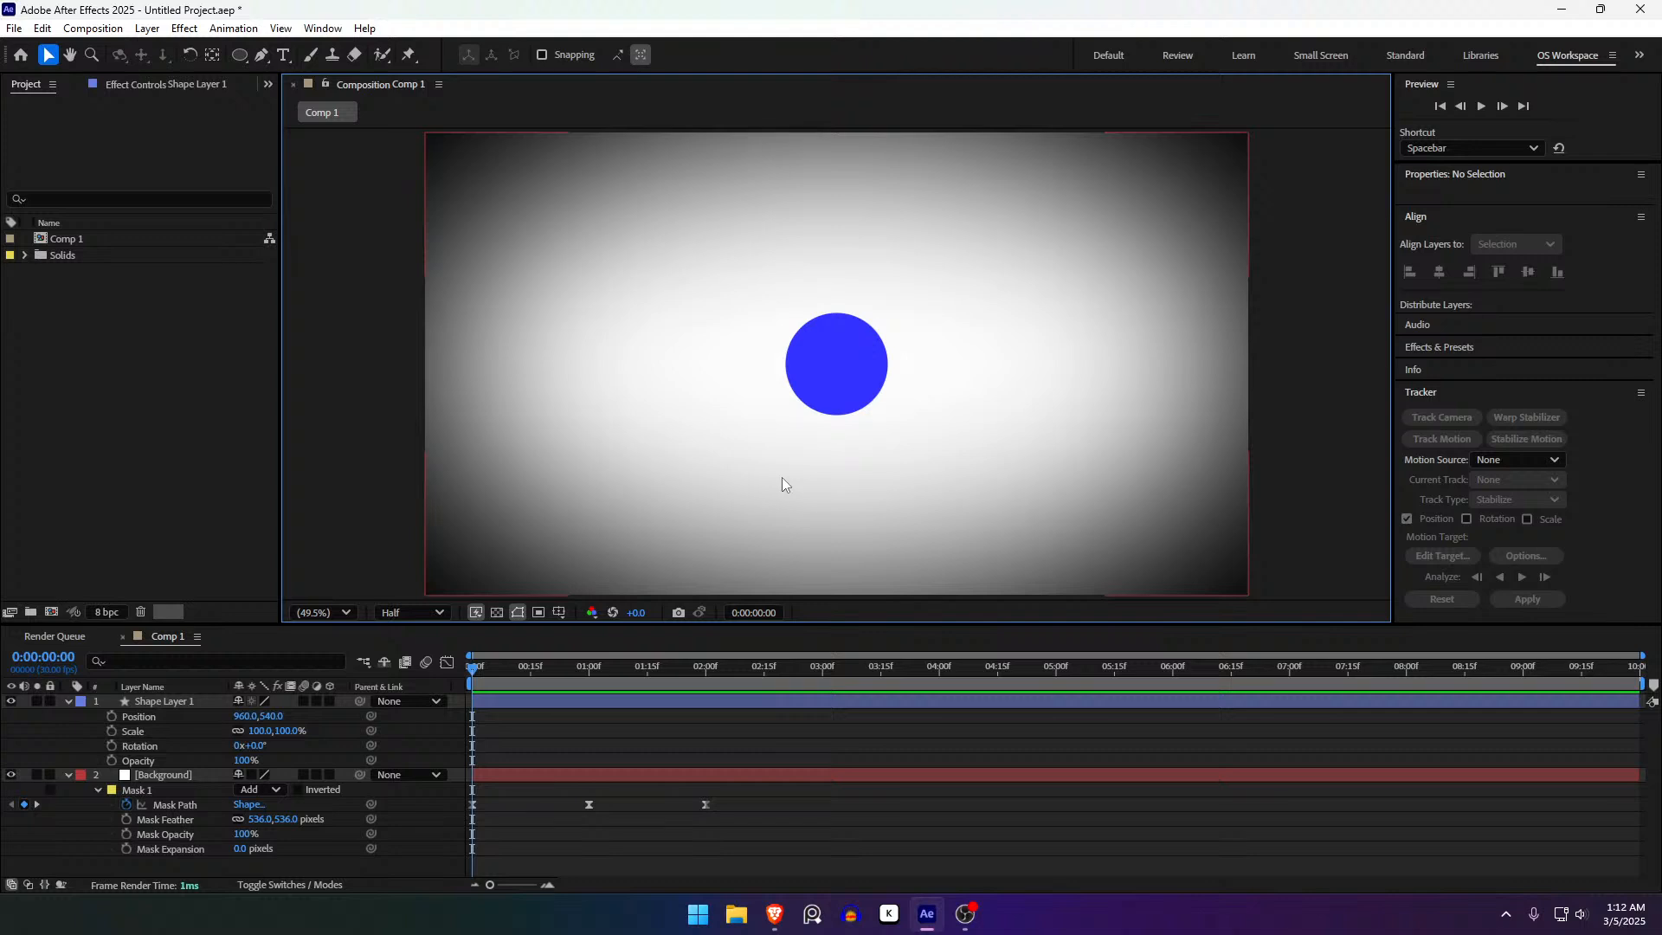
{"action": "left_click", "coordinate": [575, 702]}
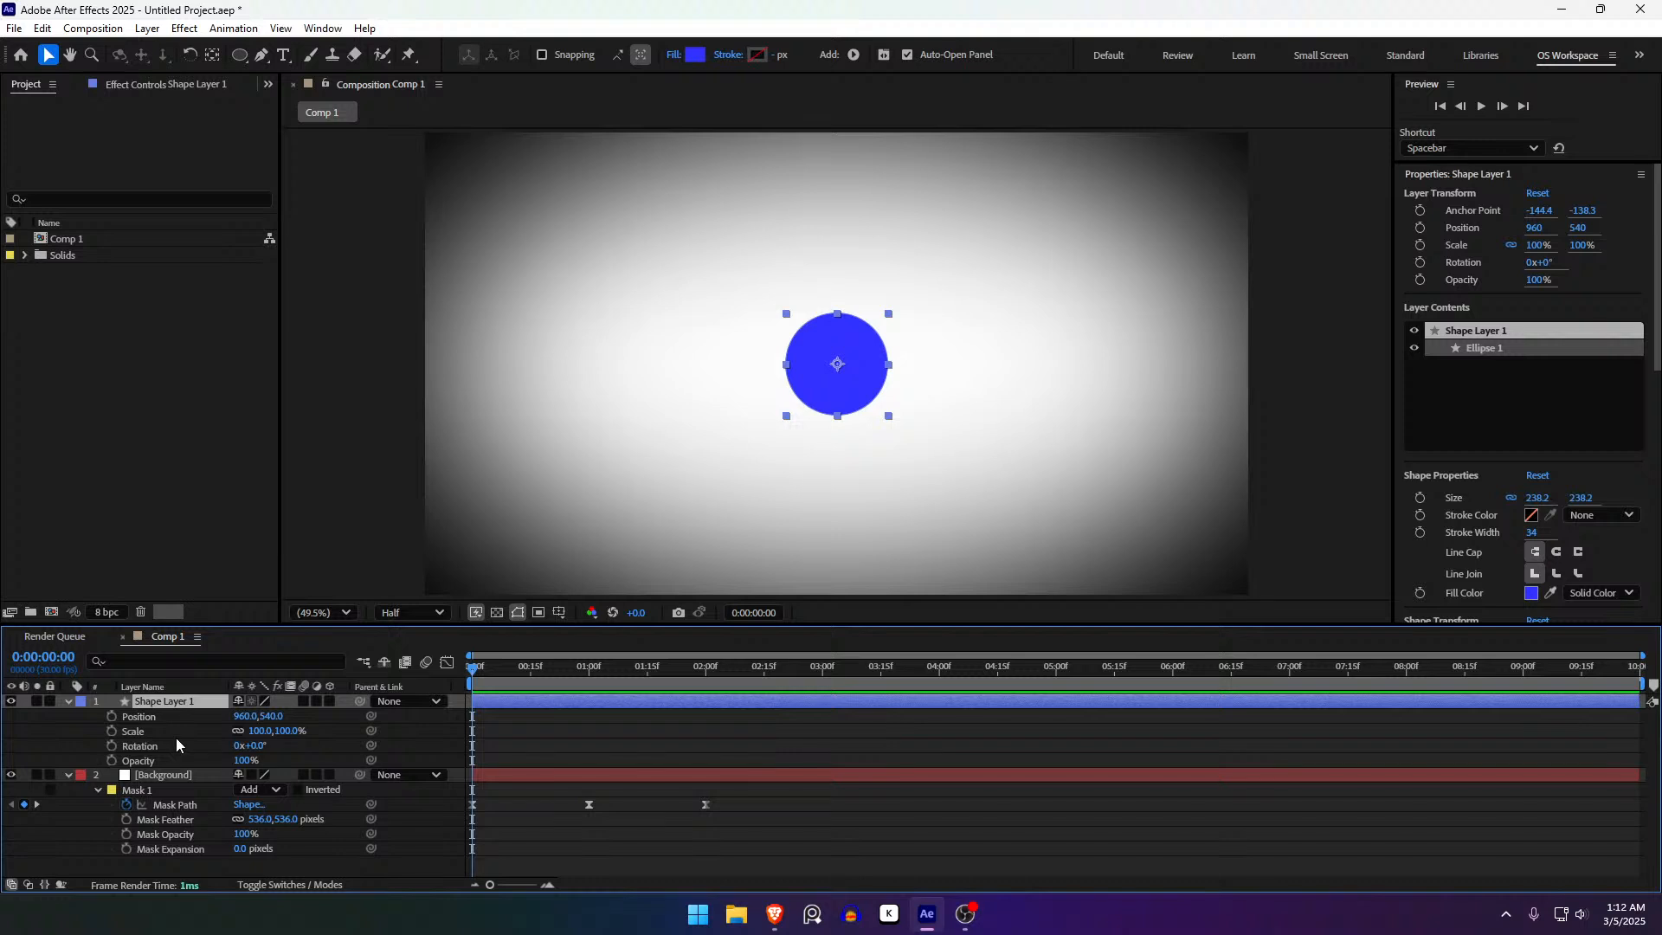
- Collapse Shape Layer 1 and start Opacity and Position keyframes on the Background layer
{"action": "key", "text": "u"}
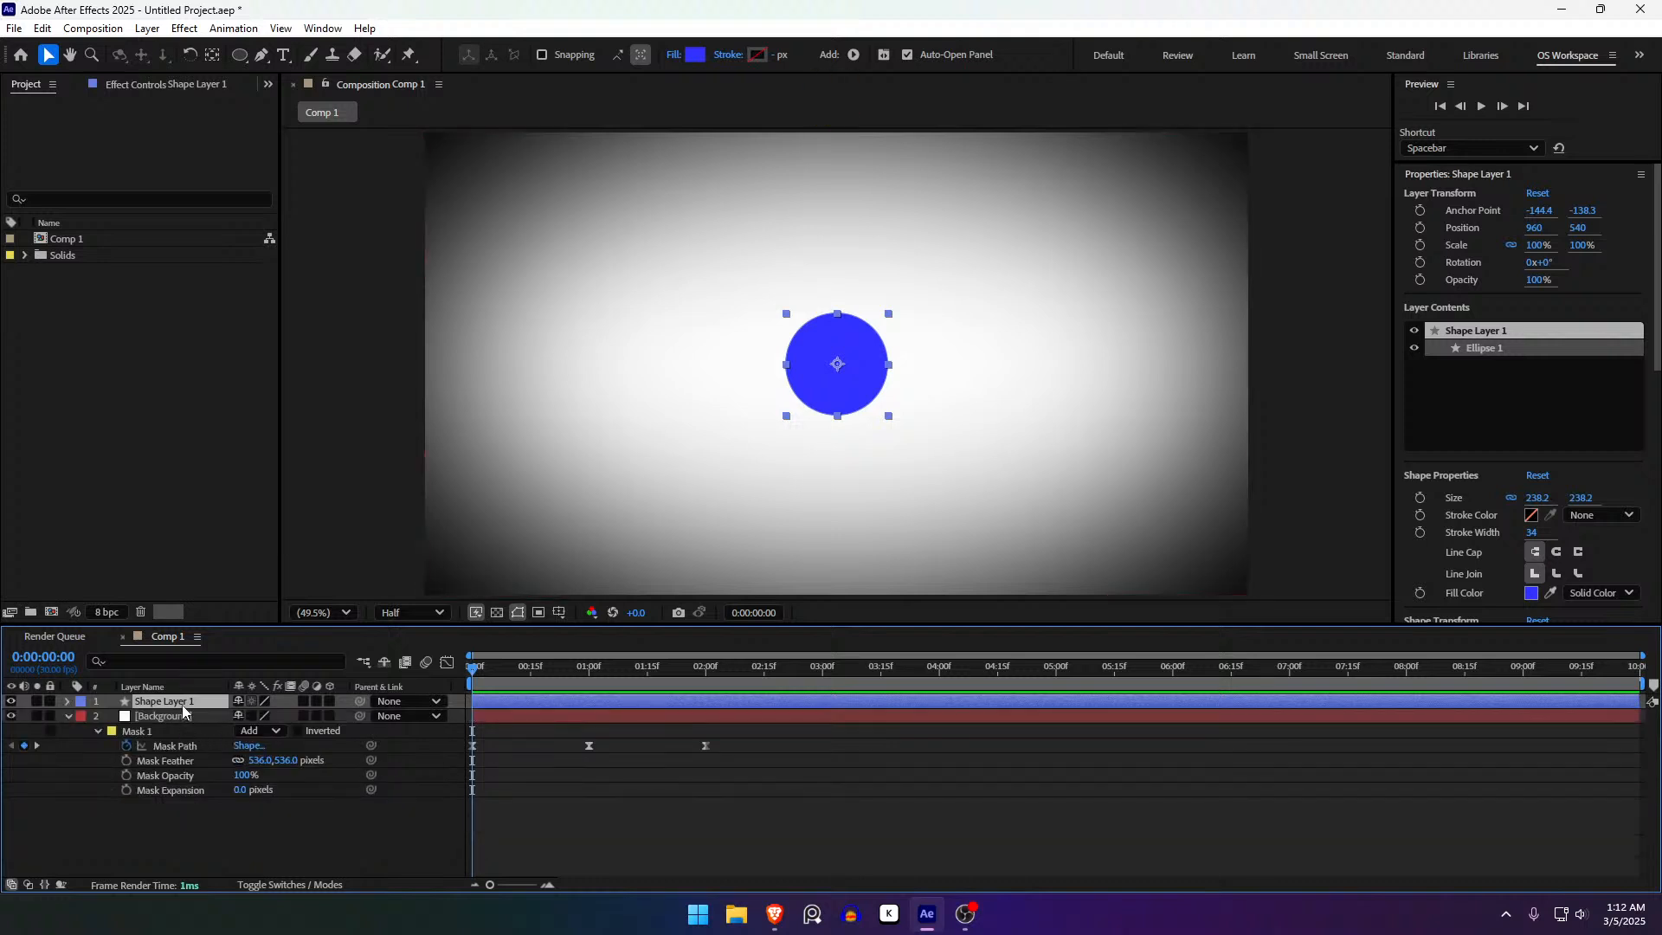
{"action": "left_click", "coordinate": [184, 715]}
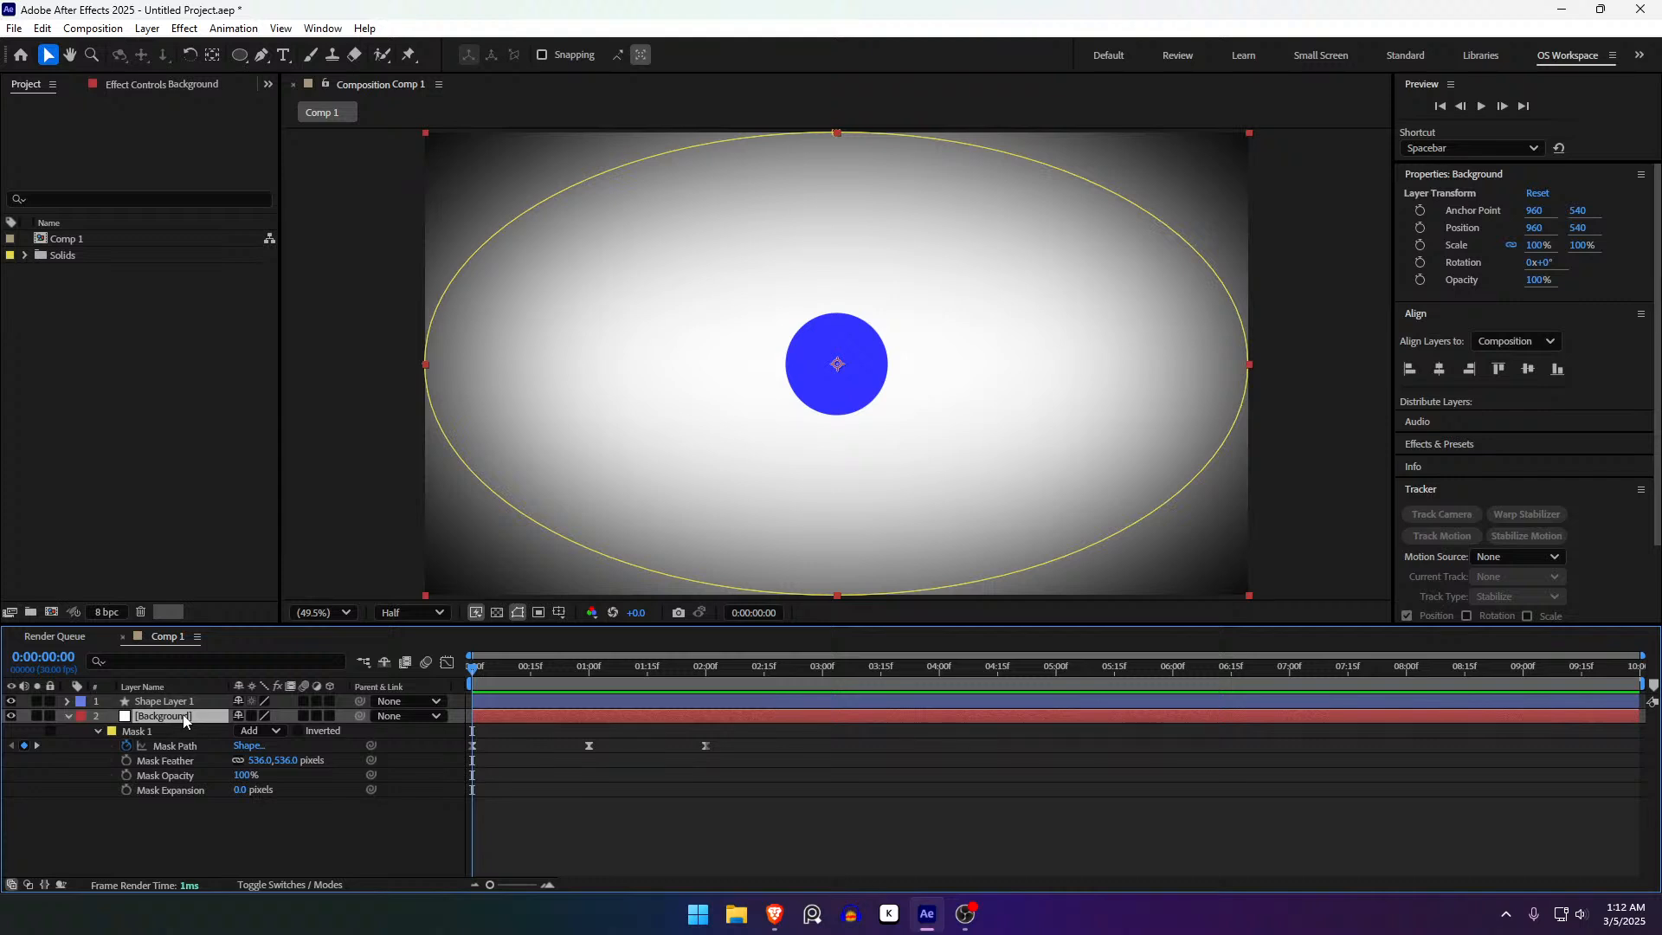
{"action": "key", "text": "u"}
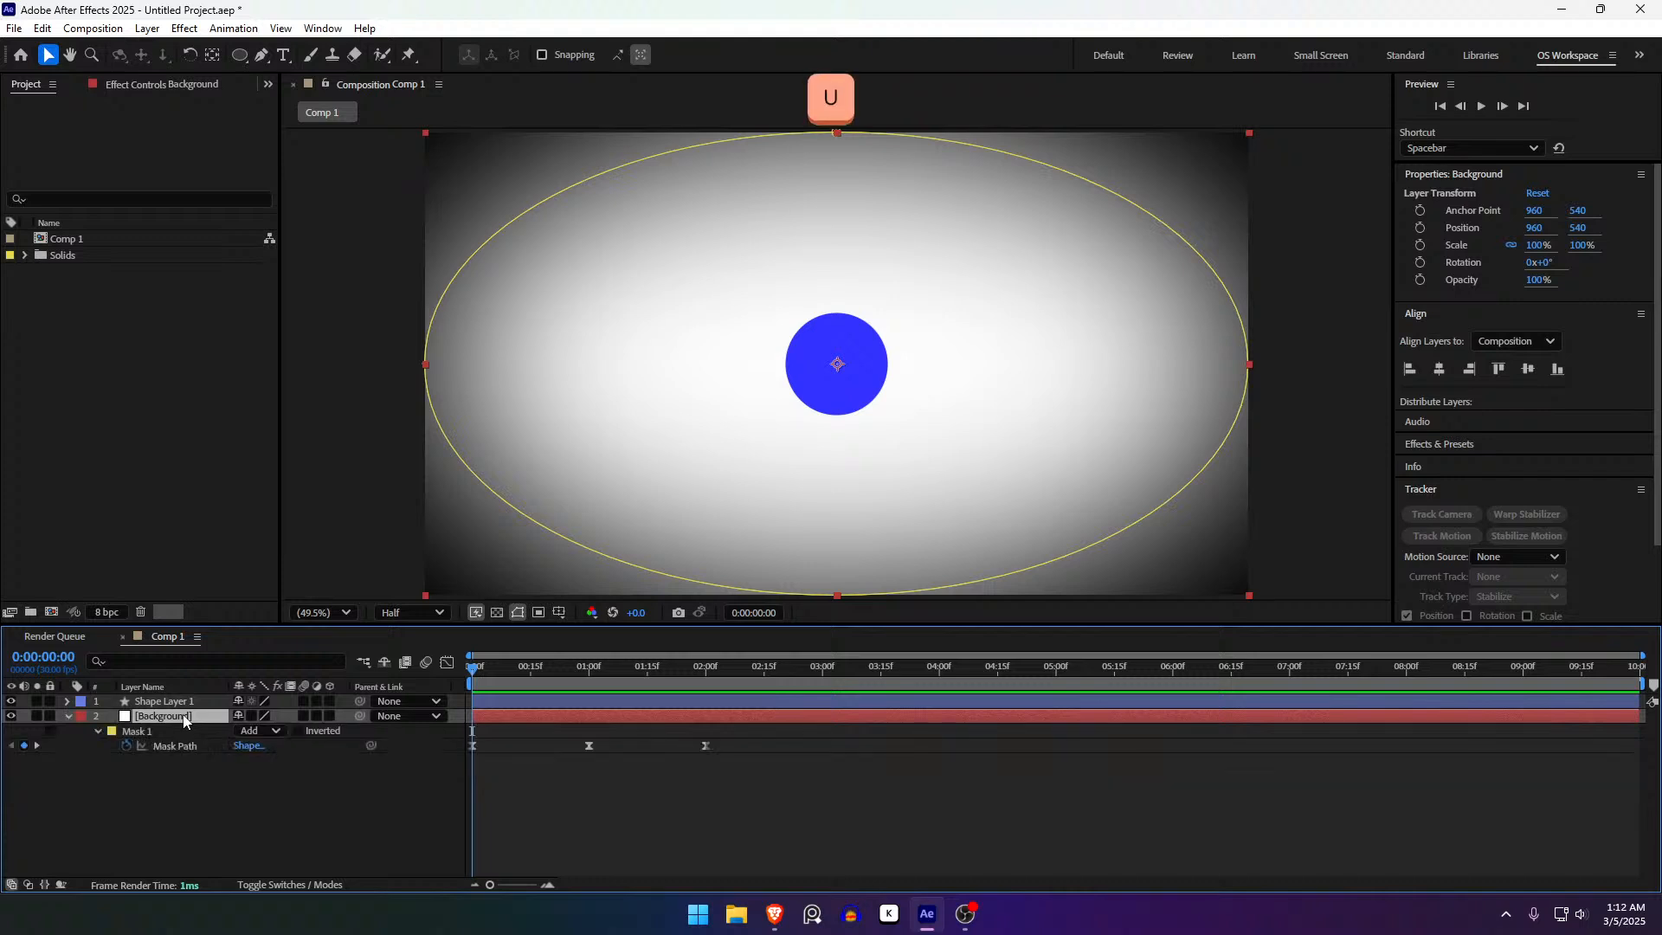
{"action": "key", "text": "u"}
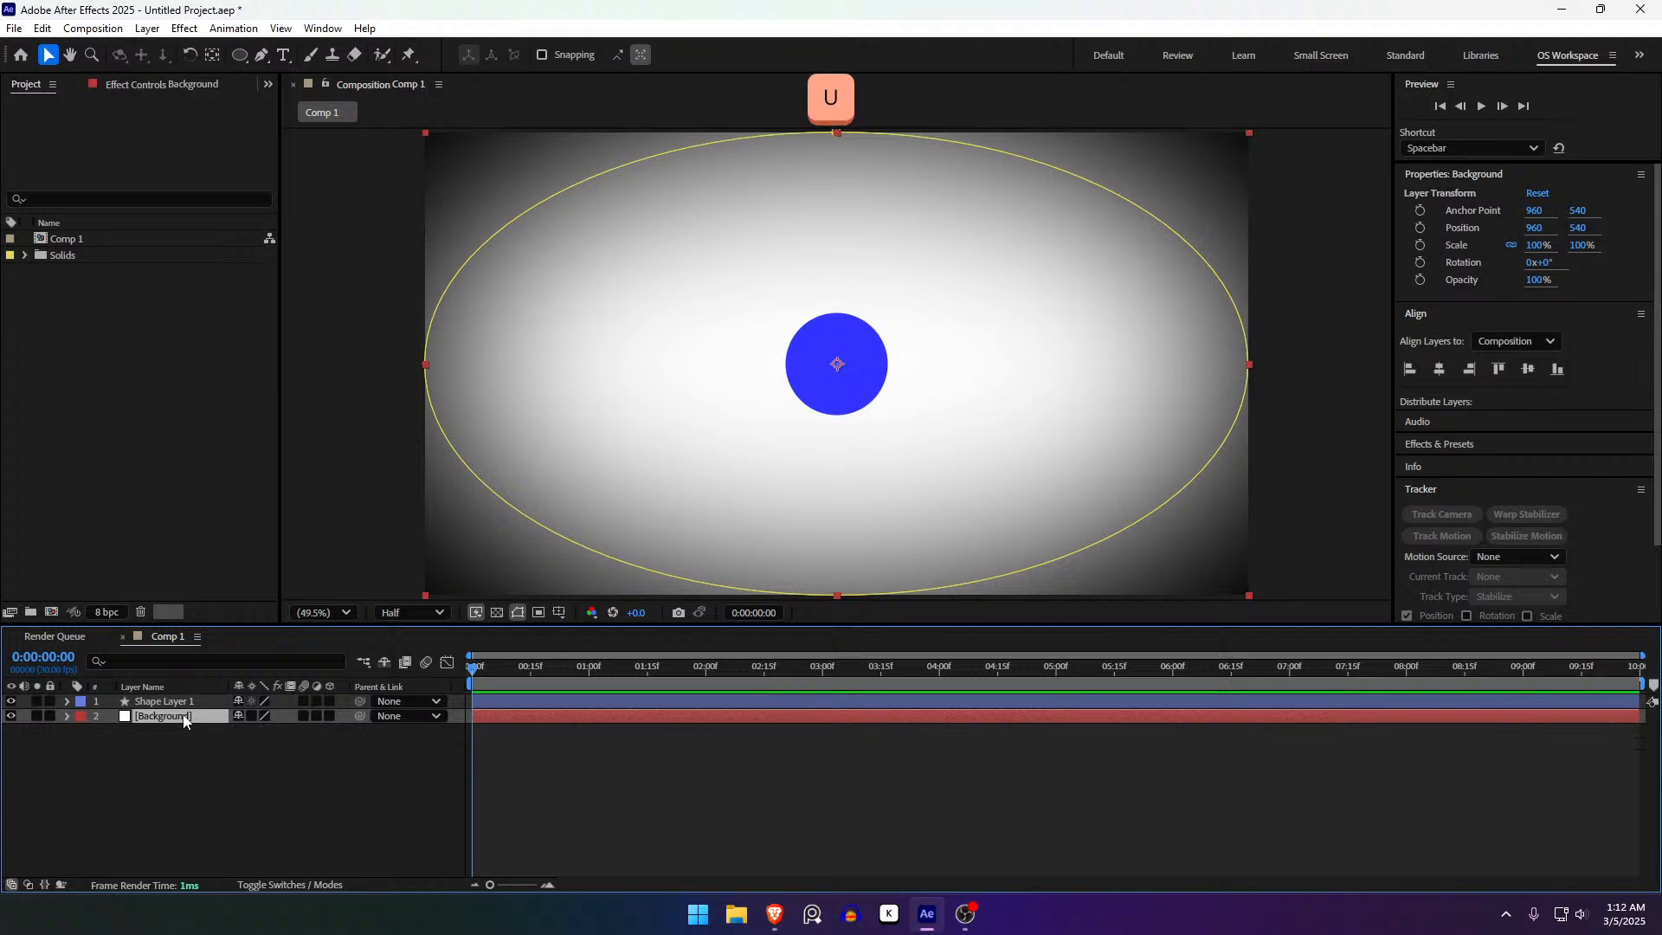
{"action": "key", "text": "t"}
{"action": "left_click", "coordinate": [110, 733]}
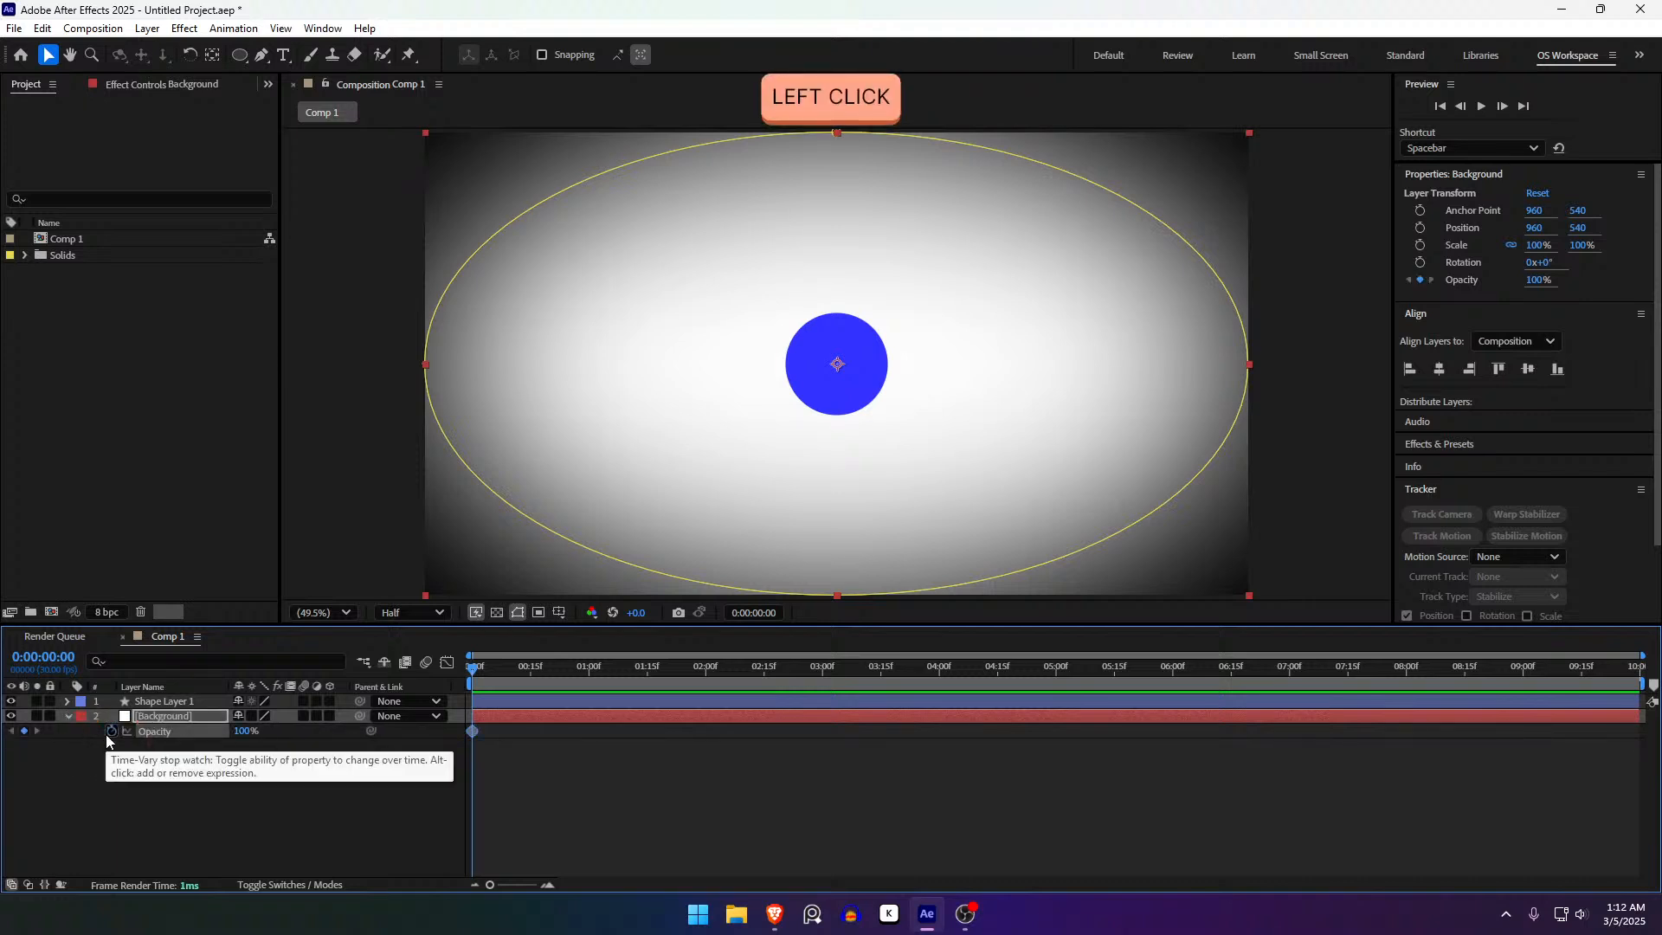
{"action": "key", "text": "p"}
{"action": "left_click", "coordinate": [111, 732]}
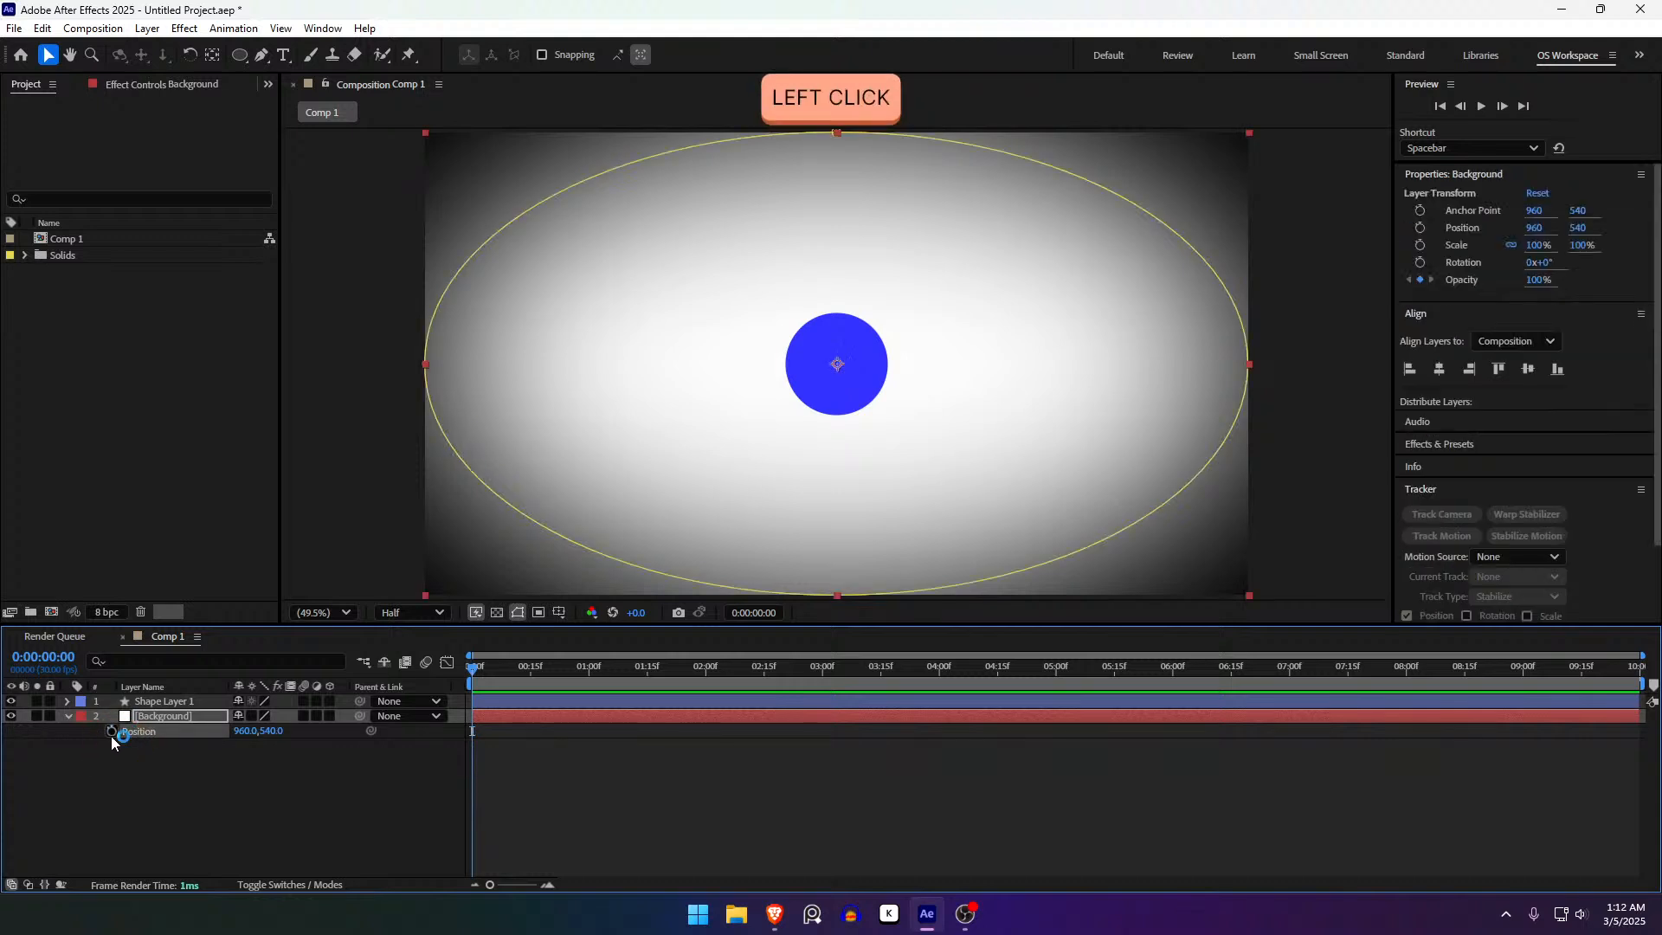
{"action": "key", "text": "u"}
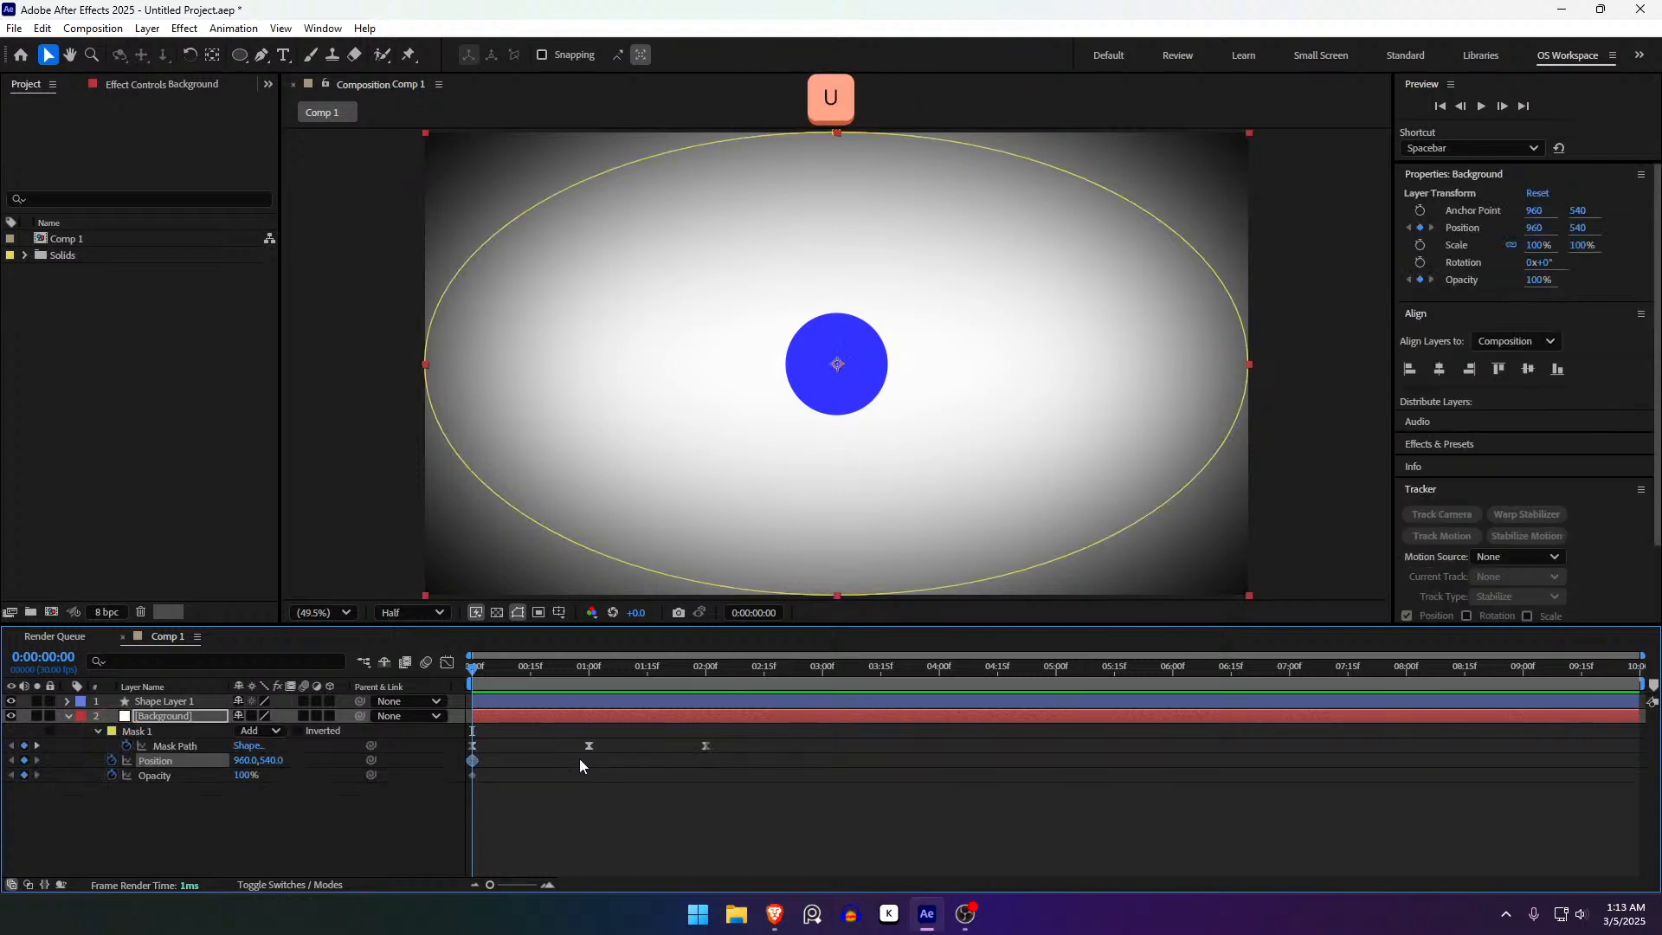
- Scrub the timeline from 0:00:24 to preview the Background's mask animation
{"action": "left_click_drag", "start_coordinate": [473, 703], "coordinate": [566, 704]}
{"action": "left_click_drag", "start_coordinate": [688, 785], "coordinate": [433, 734]}
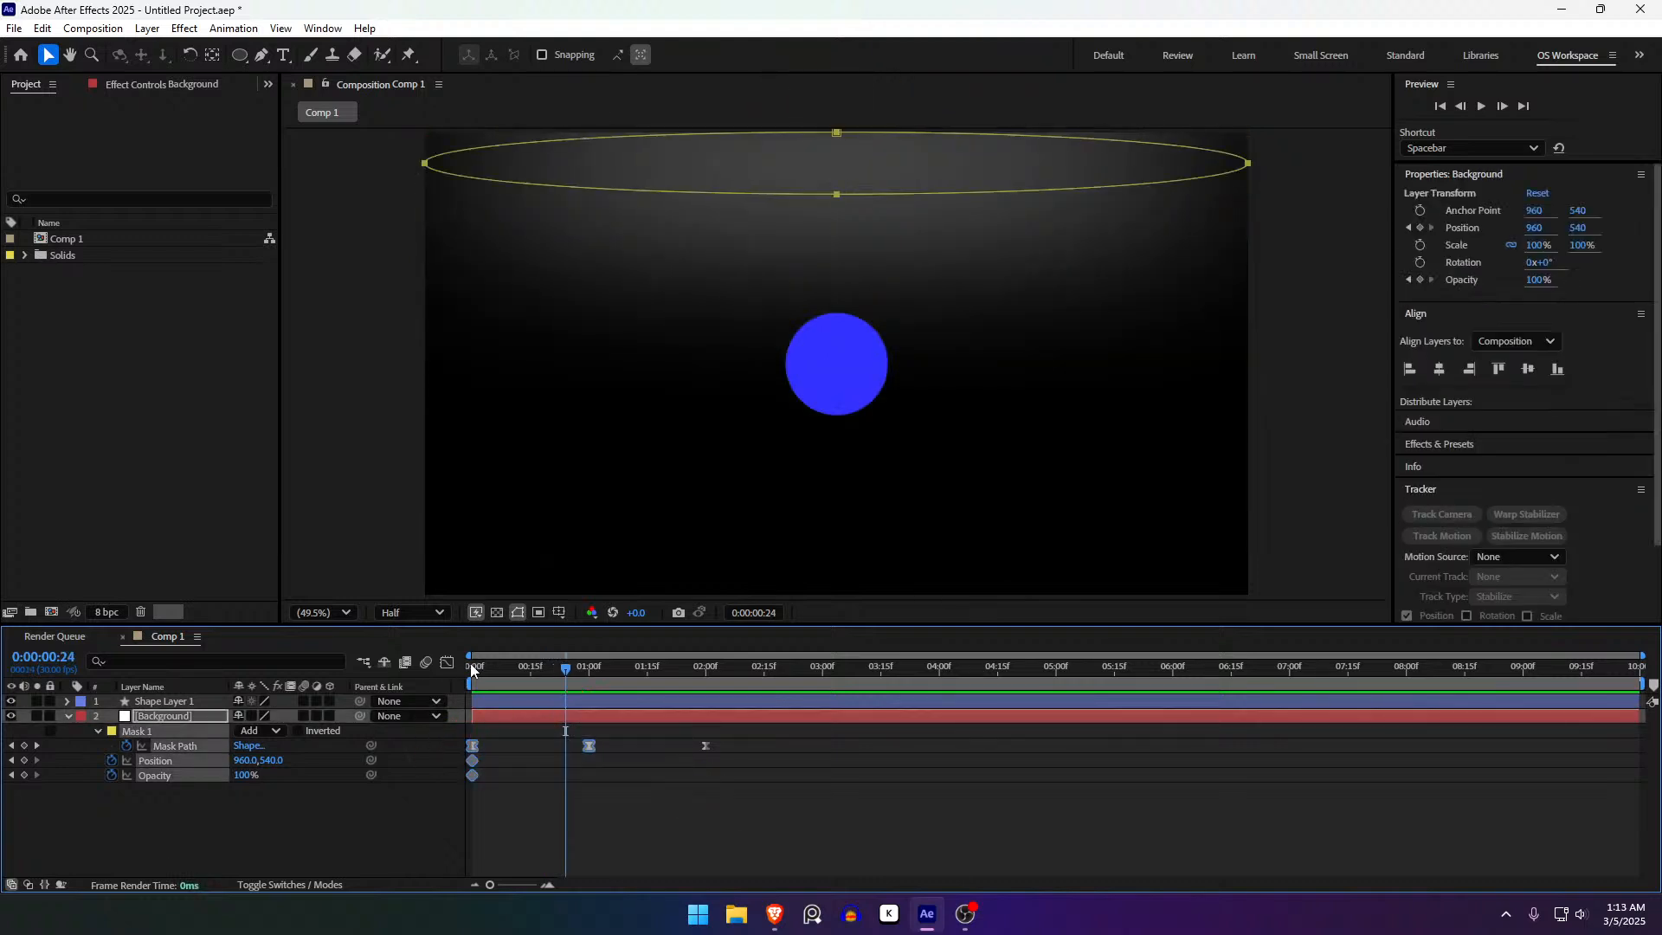
{"action": "key", "text": "u"}
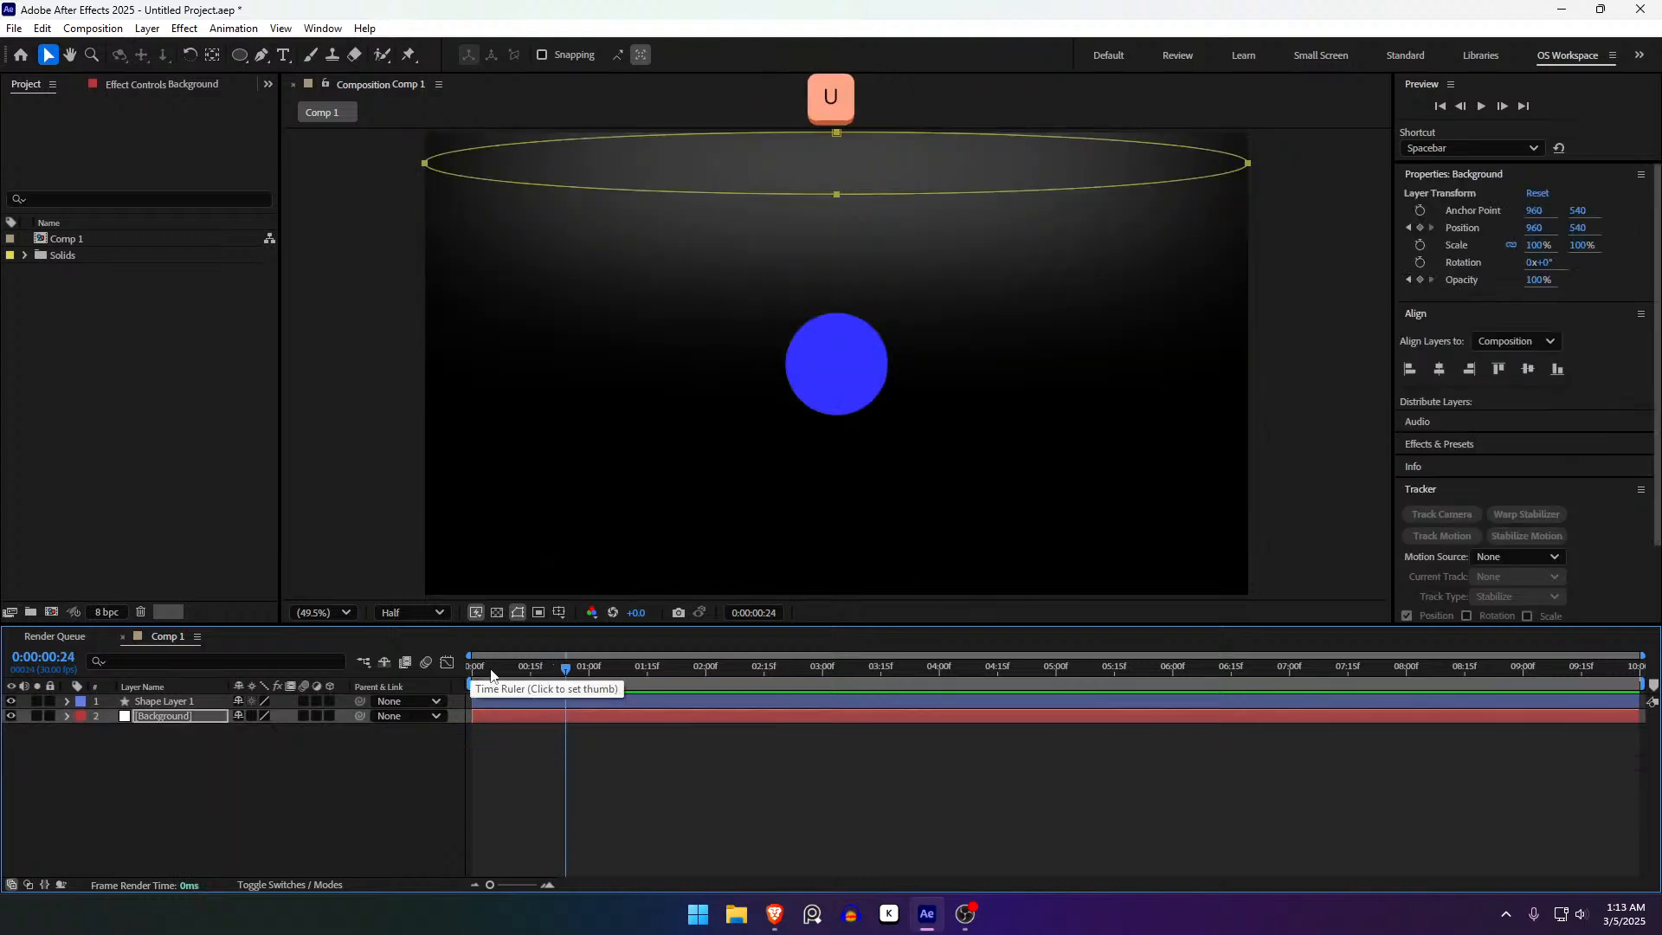
{"action": "key", "text": "u"}
{"action": "mouse_move", "coordinate": [490, 675]}
{"action": "left_mouse_down"}
{"action": "mouse_move", "coordinate": [445, 692]}
{"action": "mouse_move", "coordinate": [554, 701]}
{"action": "mouse_move", "coordinate": [511, 697]}
{"action": "left_mouse_up"}
{"action": "key", "text": "u"}
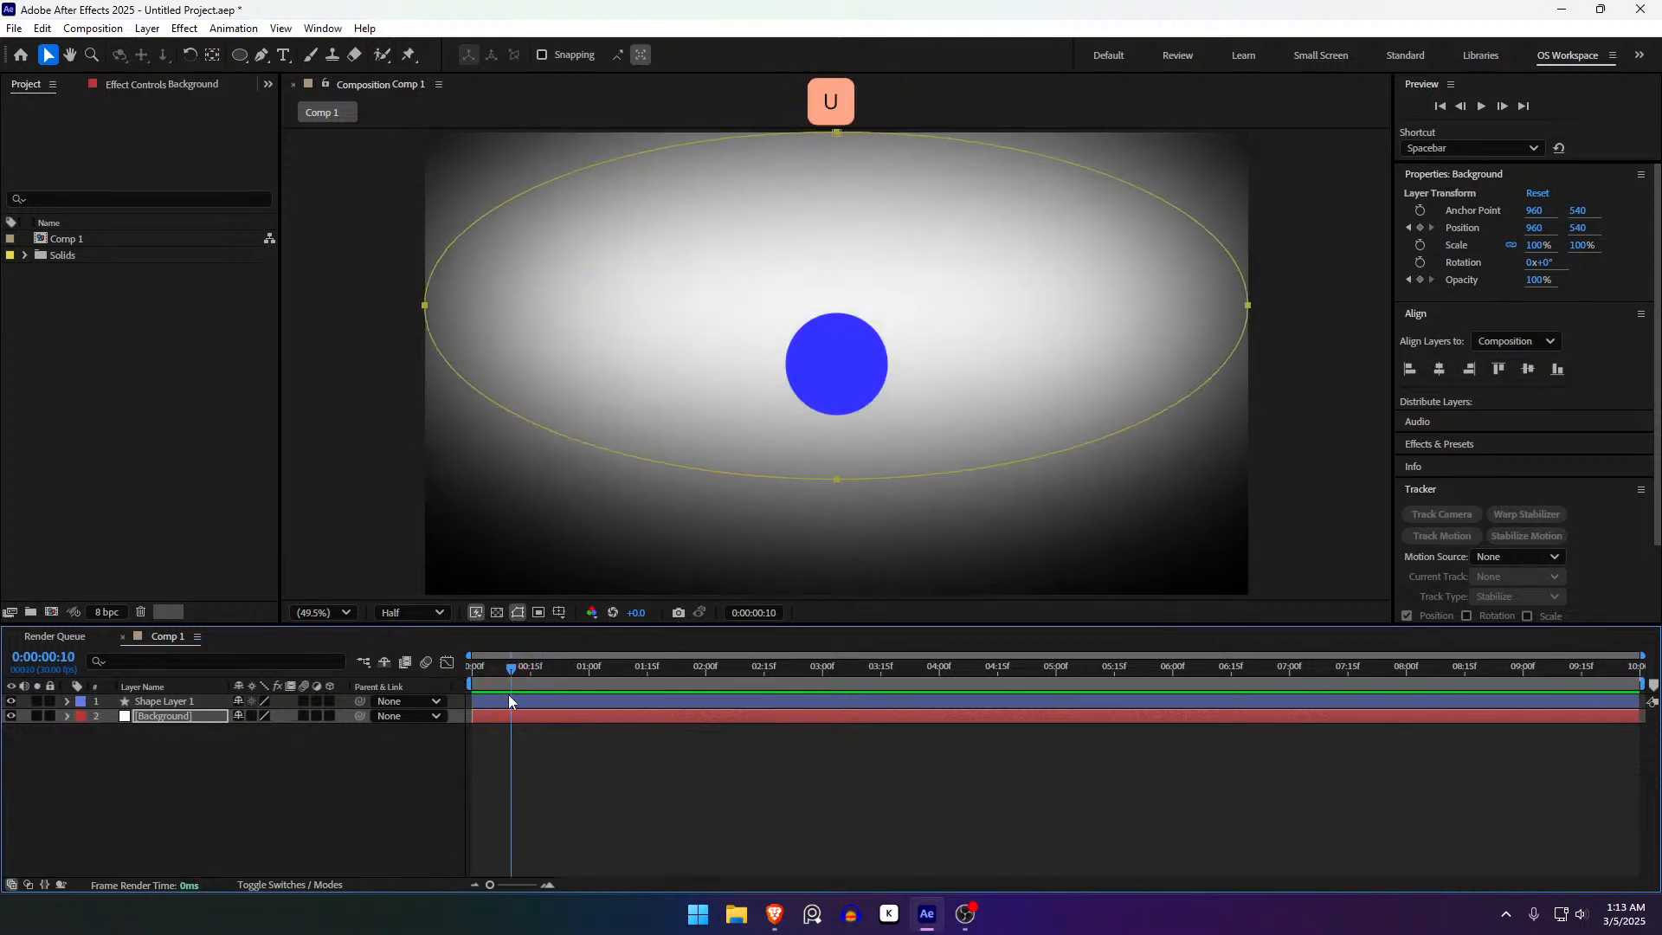
{"action": "key", "text": "u"}
- Delete the Background's Position and Opacity keyframes and return the playhead to the start
{"action": "key", "text": "u"}
{"action": "key", "text": "u"}
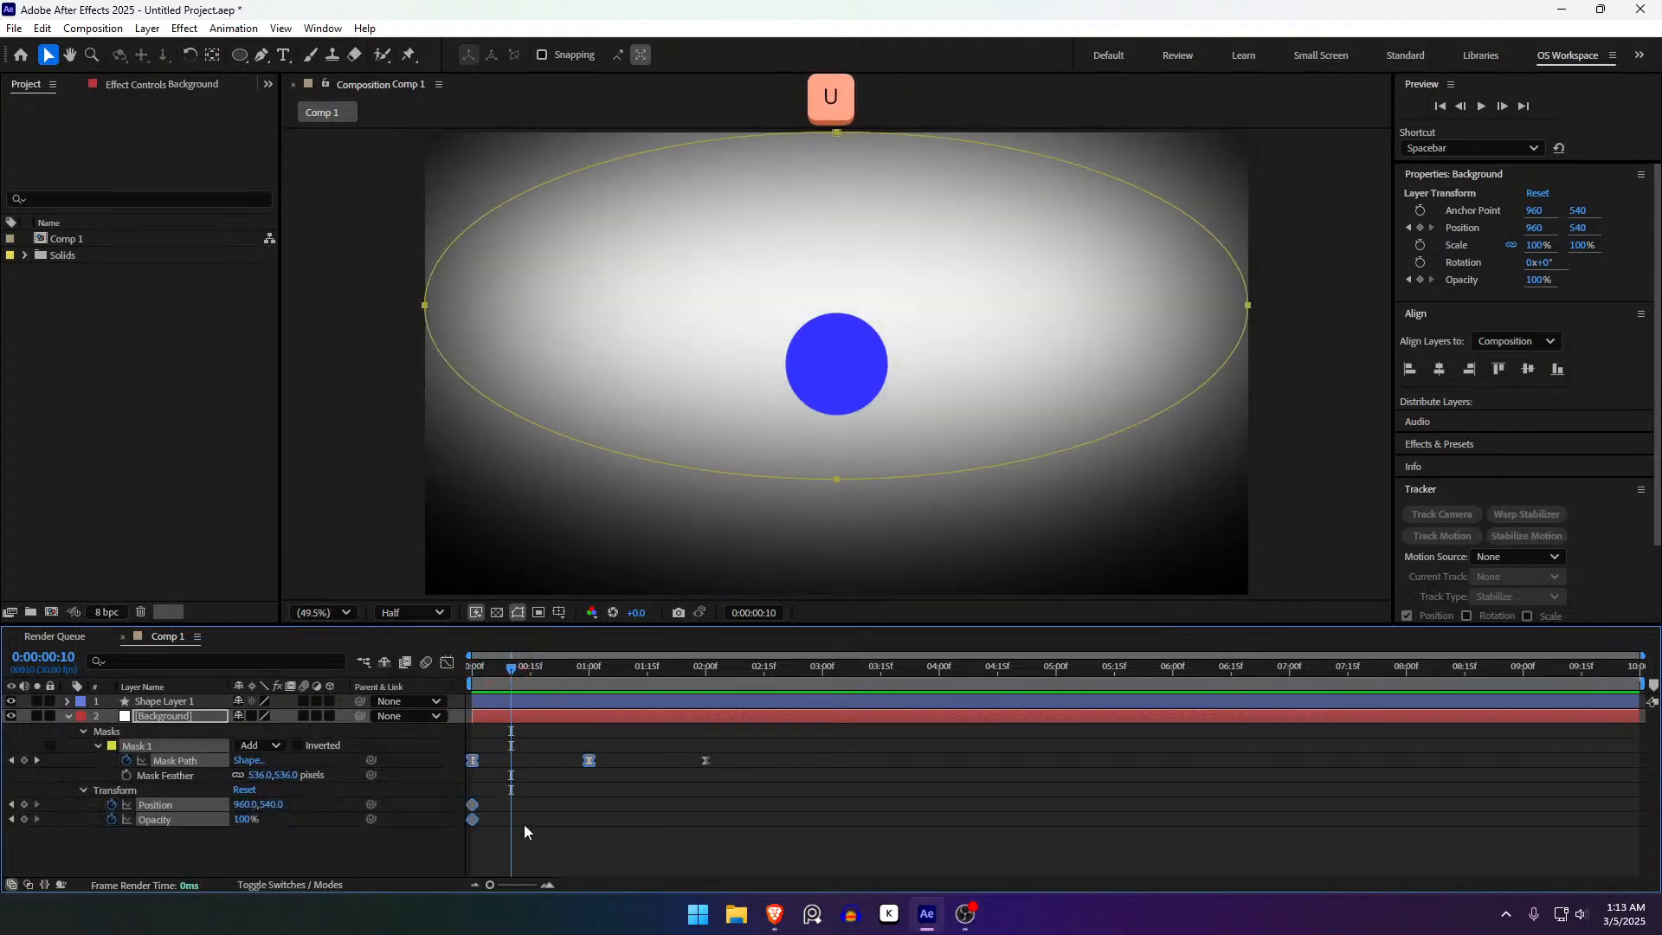
{"action": "left_click_drag", "start_coordinate": [523, 824], "coordinate": [424, 779]}
{"action": "key", "text": "Delete"}
{"action": "left_click", "coordinate": [532, 728]}
{"action": "key", "text": "u"}
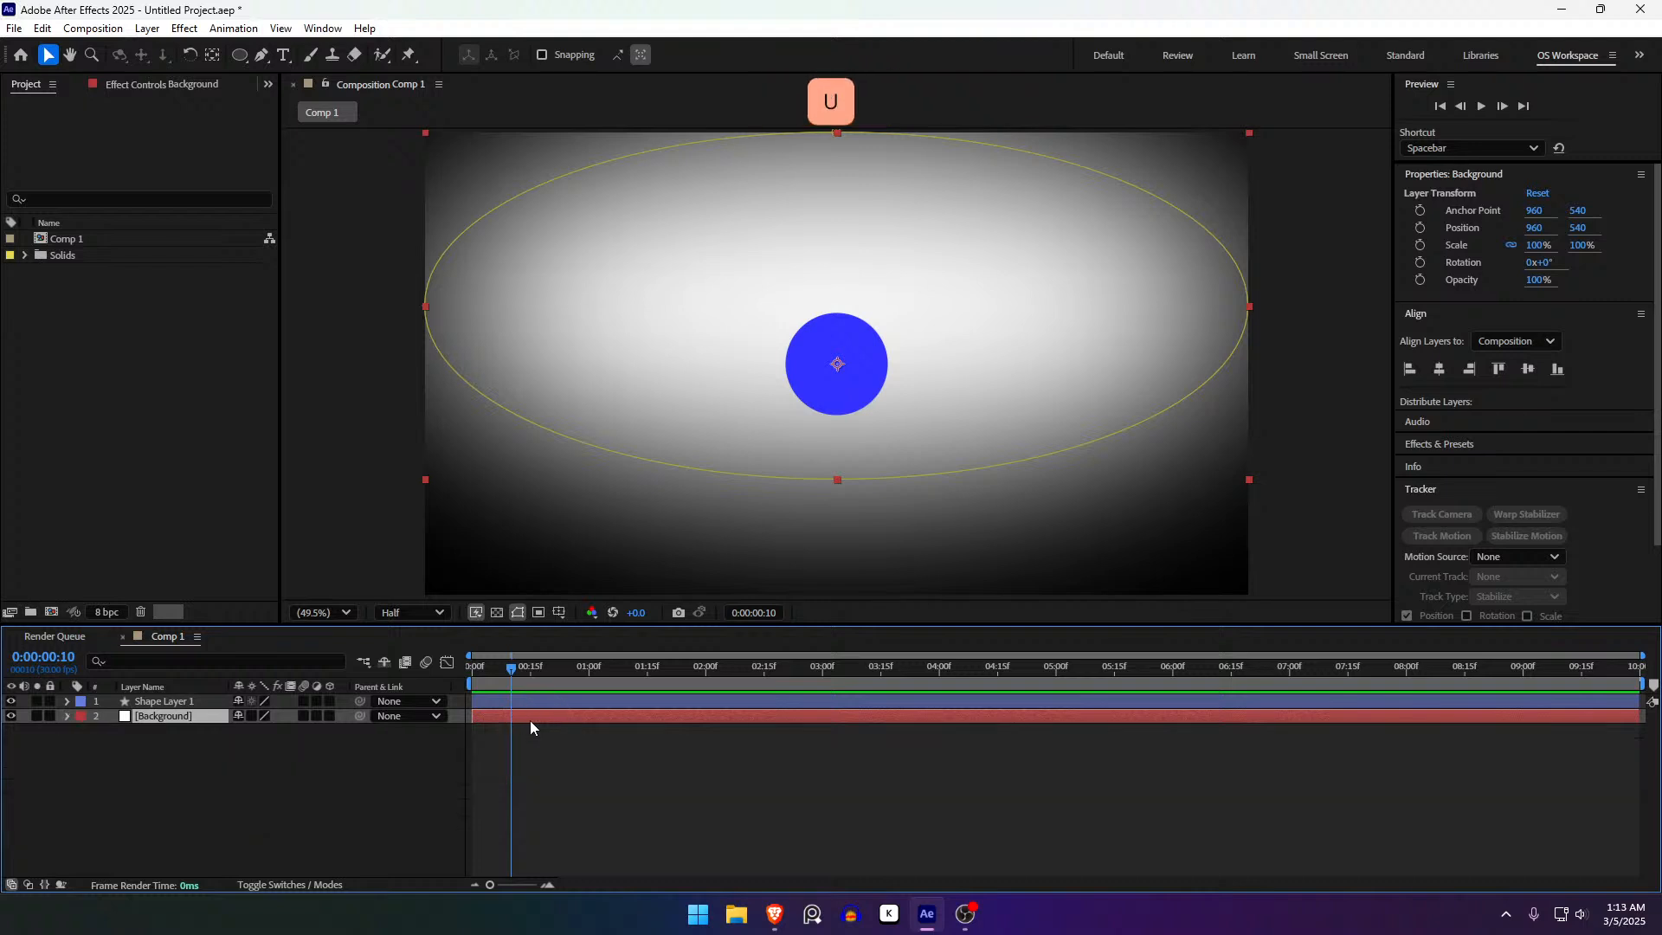
{"action": "left_click", "coordinate": [537, 708]}
{"action": "left_click_drag", "start_coordinate": [534, 648], "coordinate": [475, 676]}
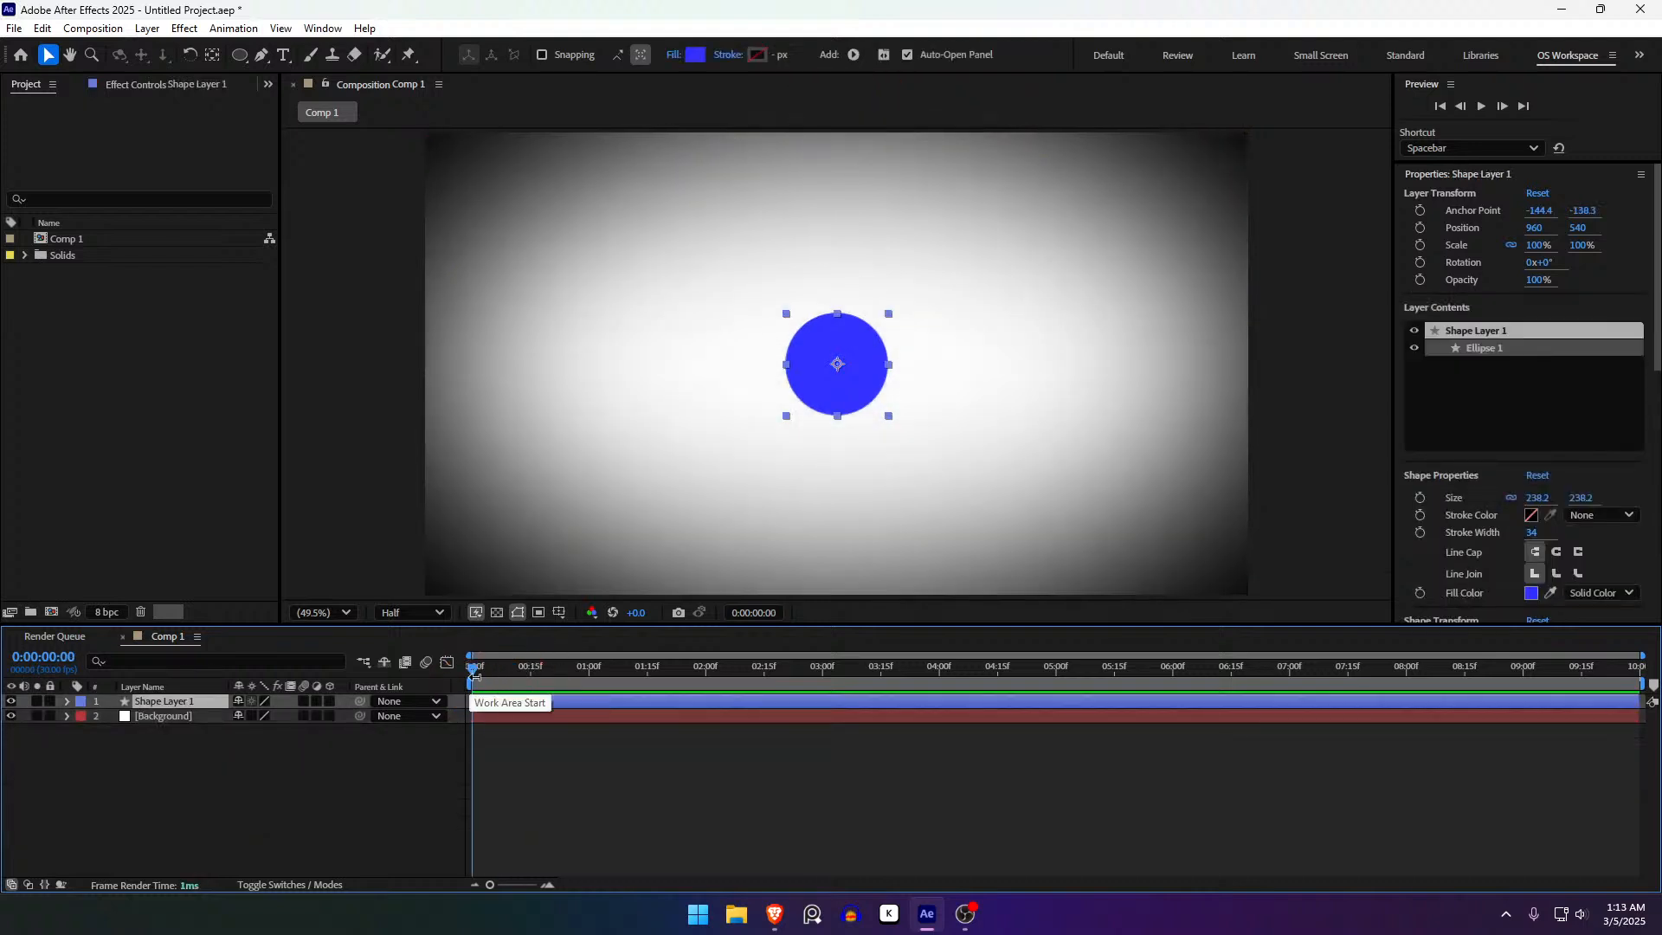
- Duplicate Shape Layer 1, placing the copy upper-left and the original to the right
{"action": "key", "text": "ctrl+d"}
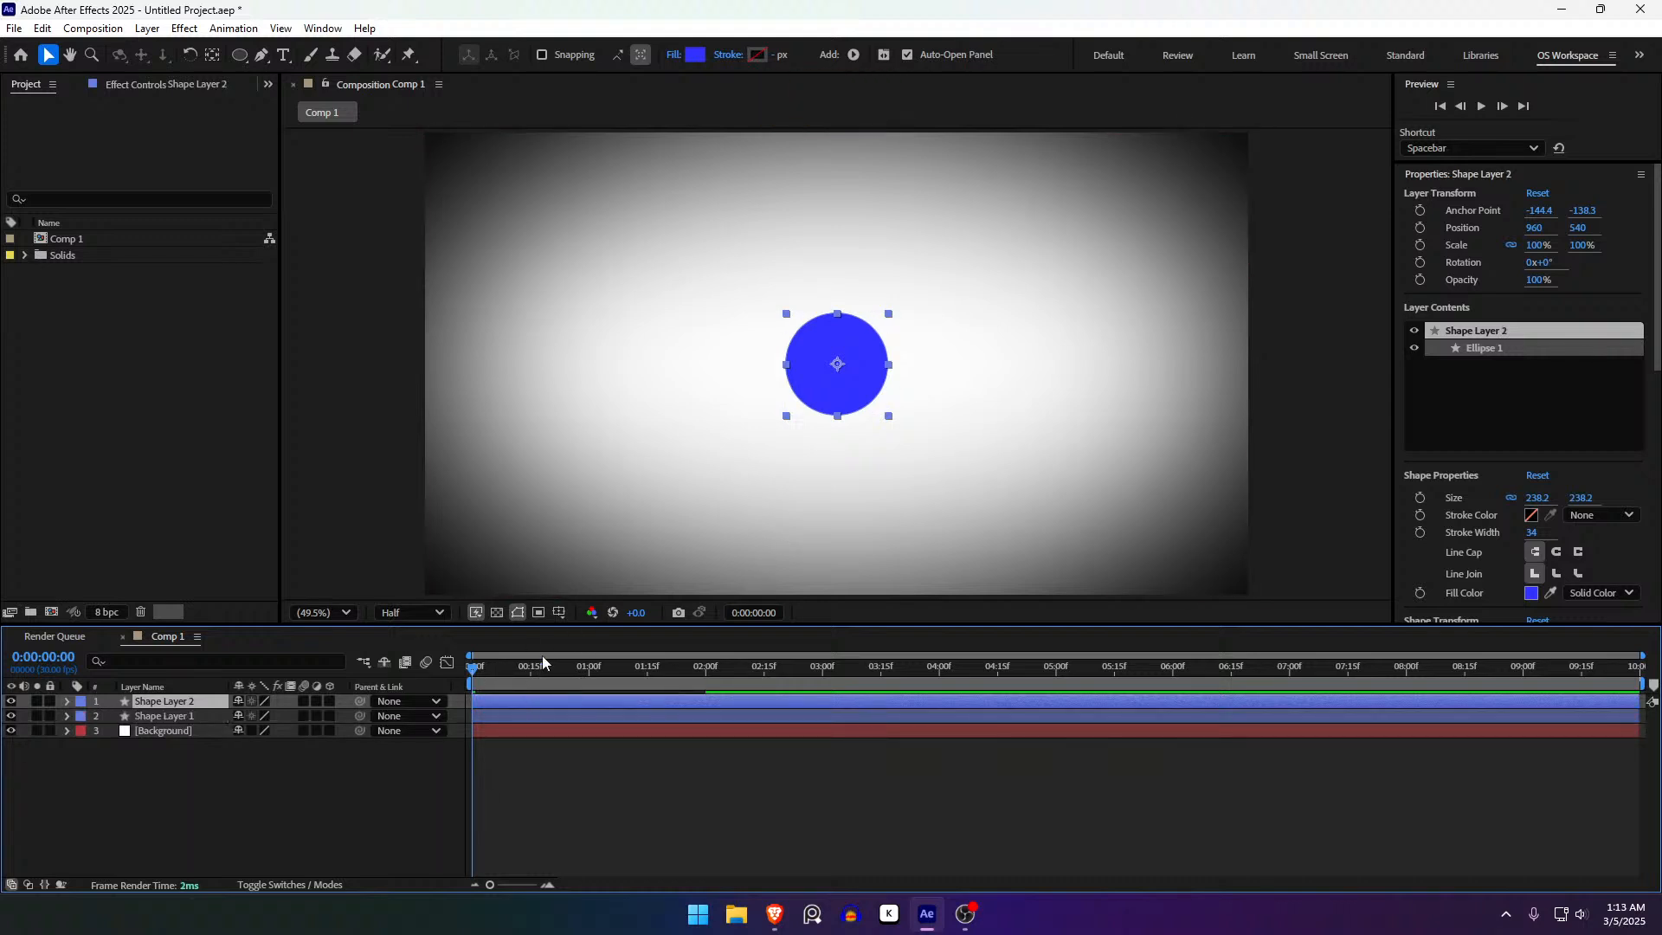
{"action": "left_click_drag", "start_coordinate": [835, 404], "coordinate": [966, 404]}
{"action": "left_click_drag", "start_coordinate": [996, 408], "coordinate": [710, 369]}
{"action": "left_click_drag", "start_coordinate": [828, 398], "coordinate": [1006, 423]}
{"action": "left_click", "coordinate": [717, 347]}
{"action": "left_click_drag", "start_coordinate": [717, 346], "coordinate": [675, 383]}
{"action": "left_click_drag", "start_coordinate": [1045, 398], "coordinate": [998, 387]}
{"action": "left_click_drag", "start_coordinate": [683, 340], "coordinate": [692, 299]}
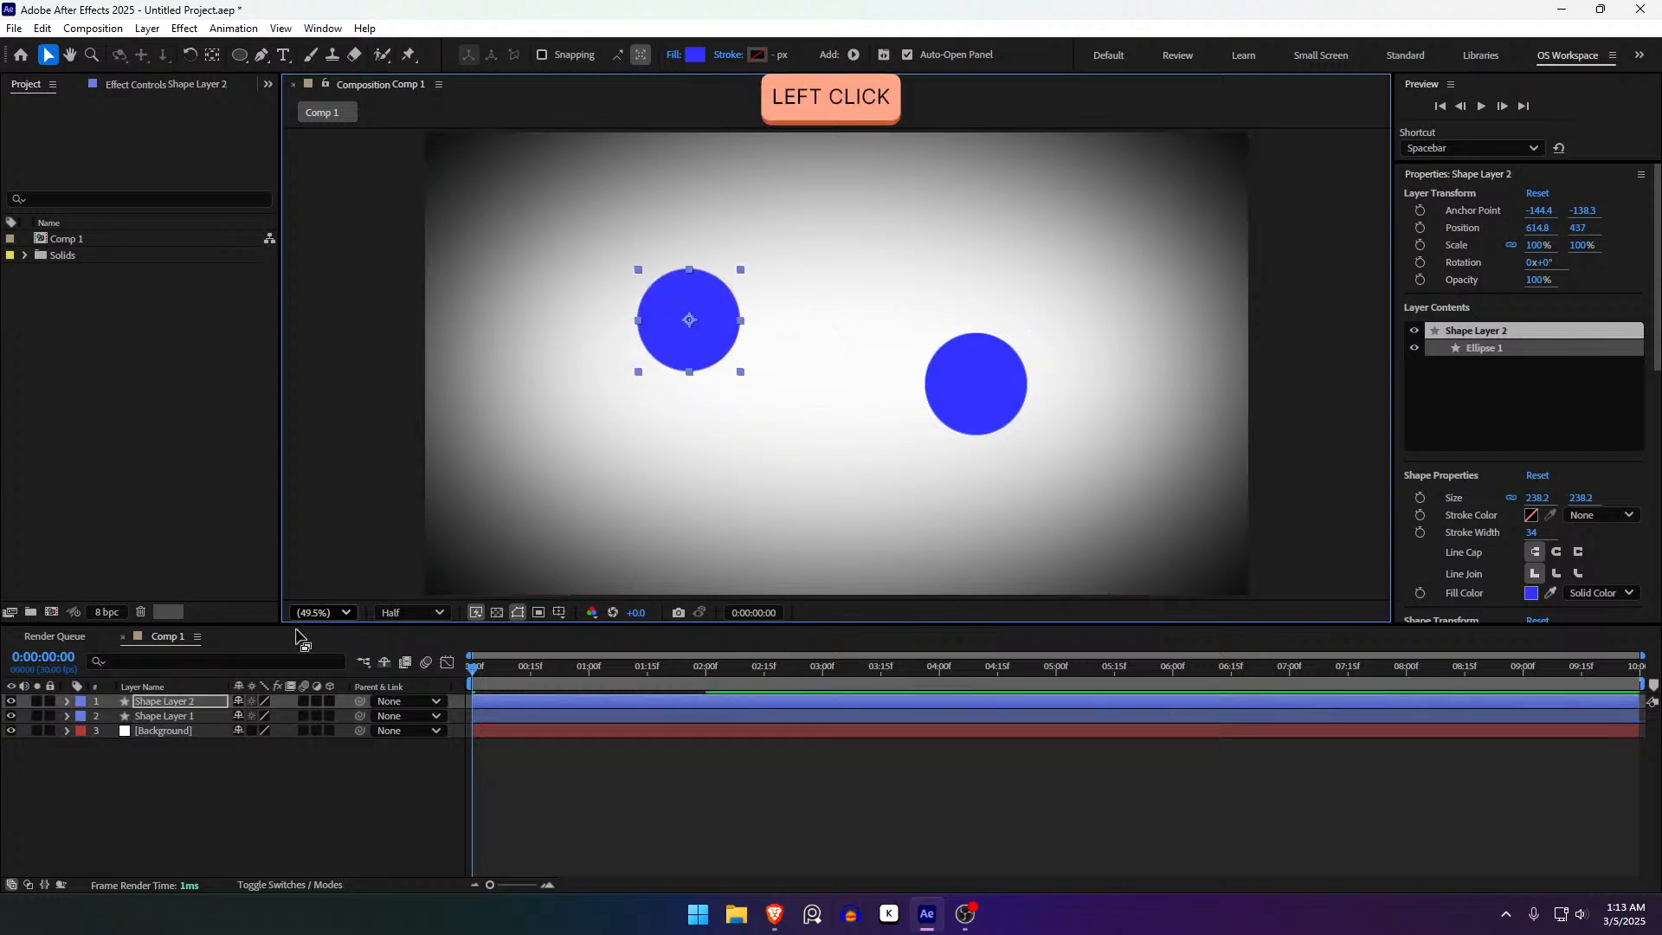
{"action": "left_click", "coordinate": [198, 700]}
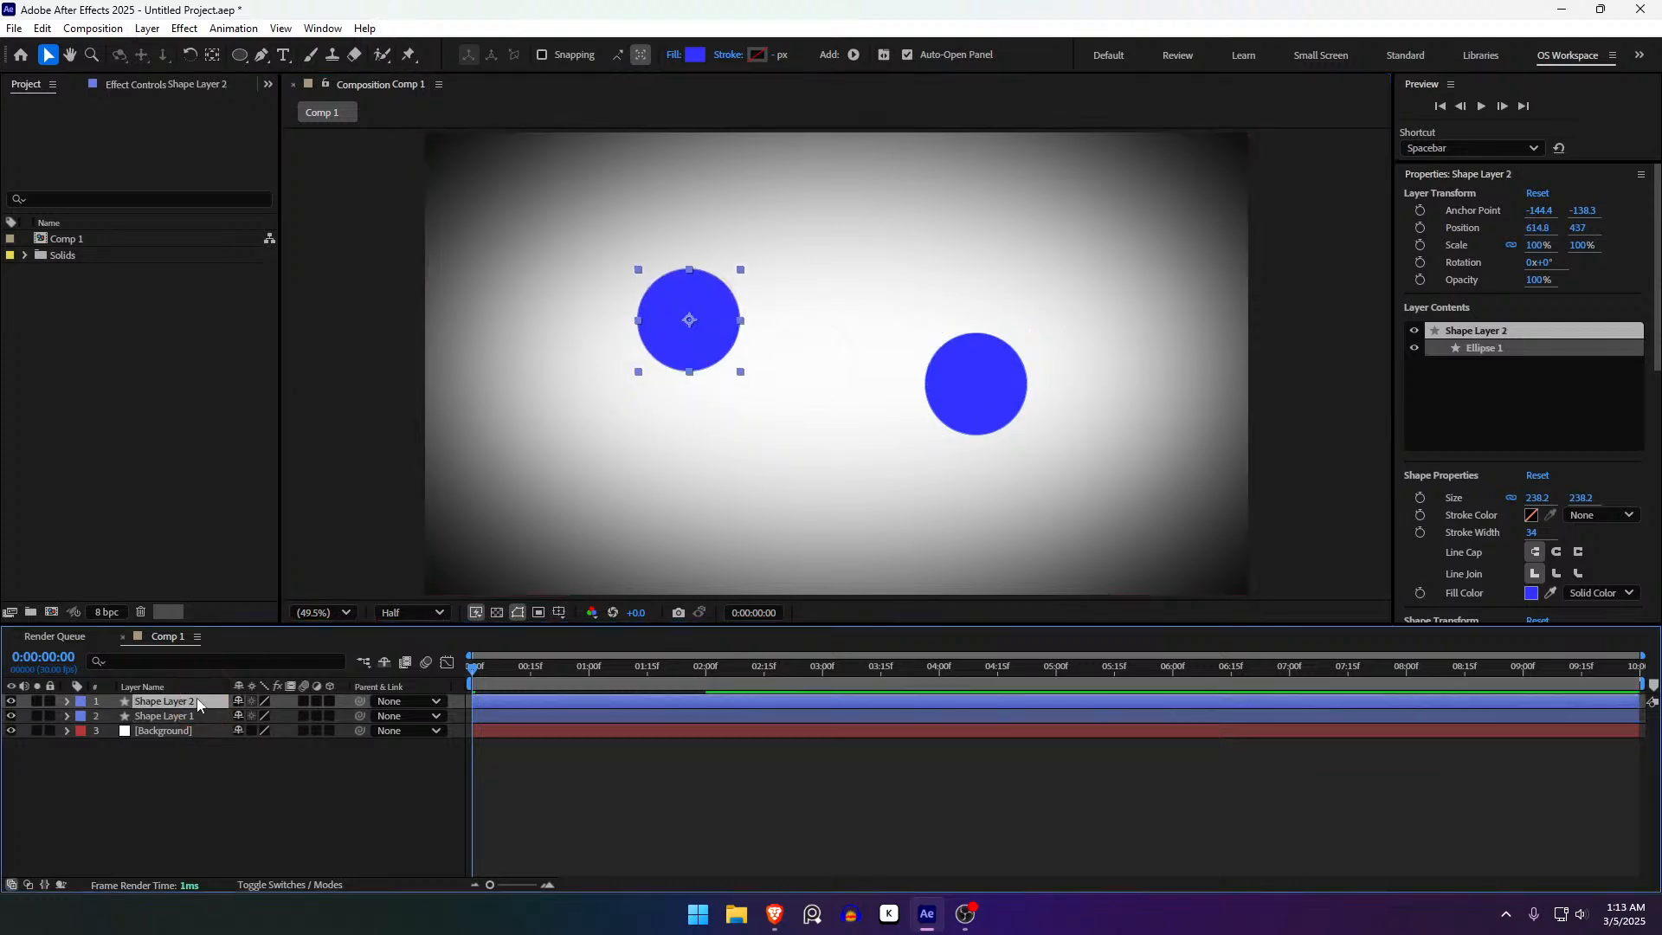
- Unlink Shape Layer 2's Scale and set it to about 146% by 51%
{"action": "key", "text": "s"}
{"action": "left_click", "coordinate": [237, 716]}
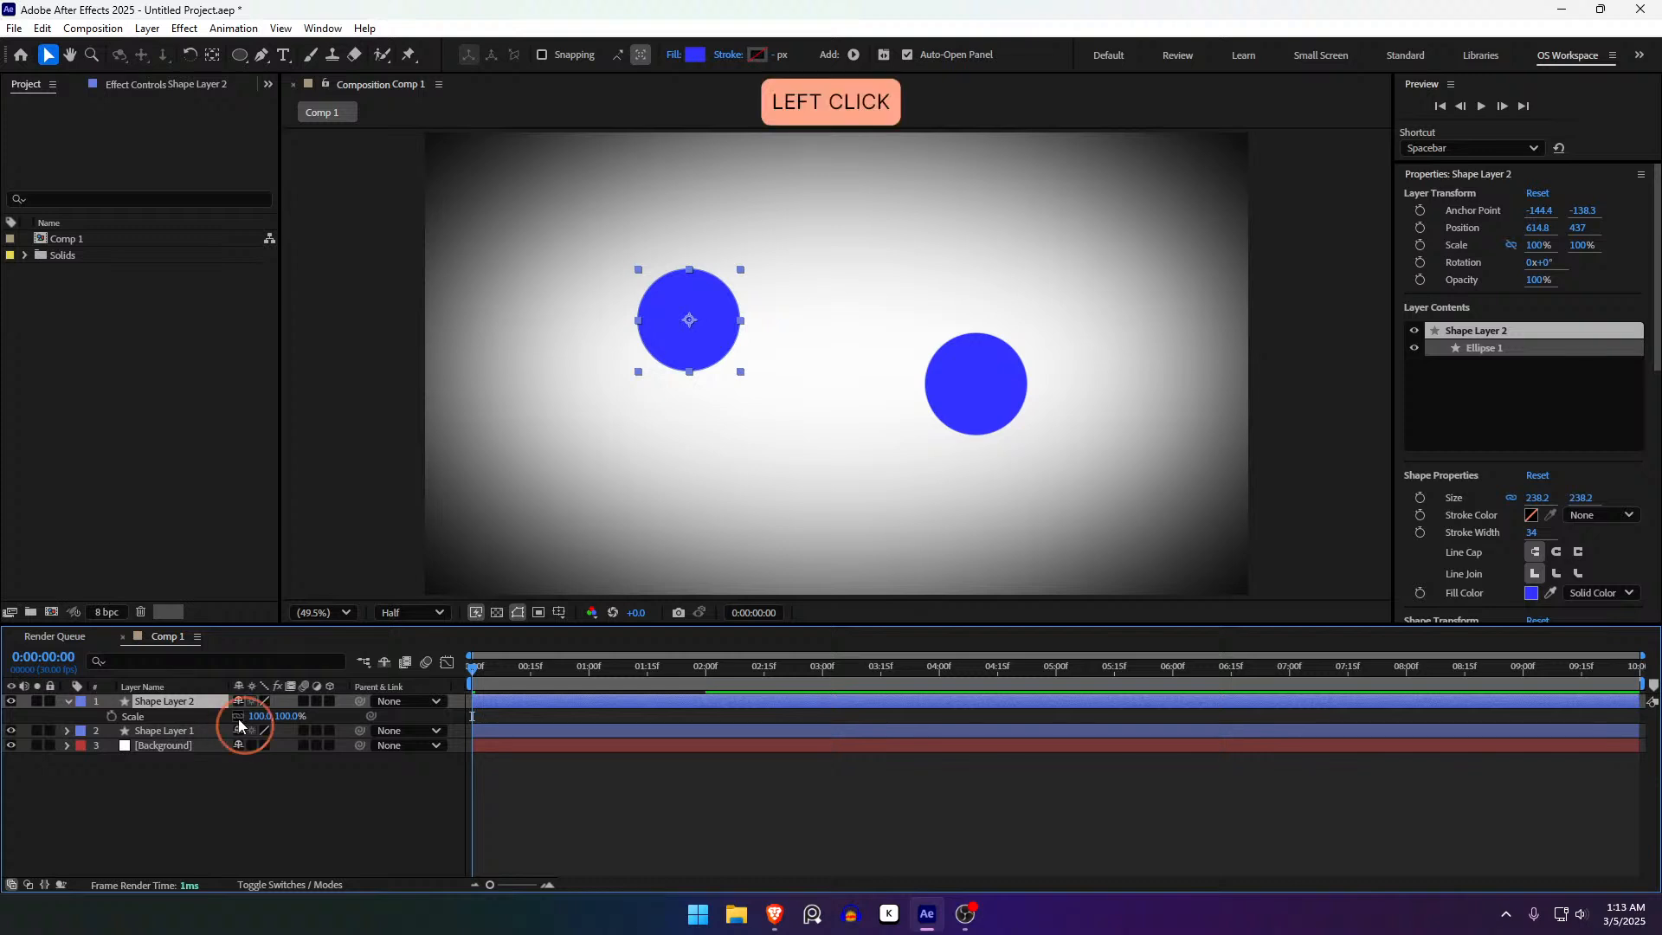
{"action": "left_click_drag", "start_coordinate": [258, 716], "coordinate": [293, 722]}
{"action": "left_click", "coordinate": [236, 726]}
- Drag the flattened ellipse further up-left, undoing an accidental move of the right circle
{"action": "left_click", "coordinate": [476, 823]}
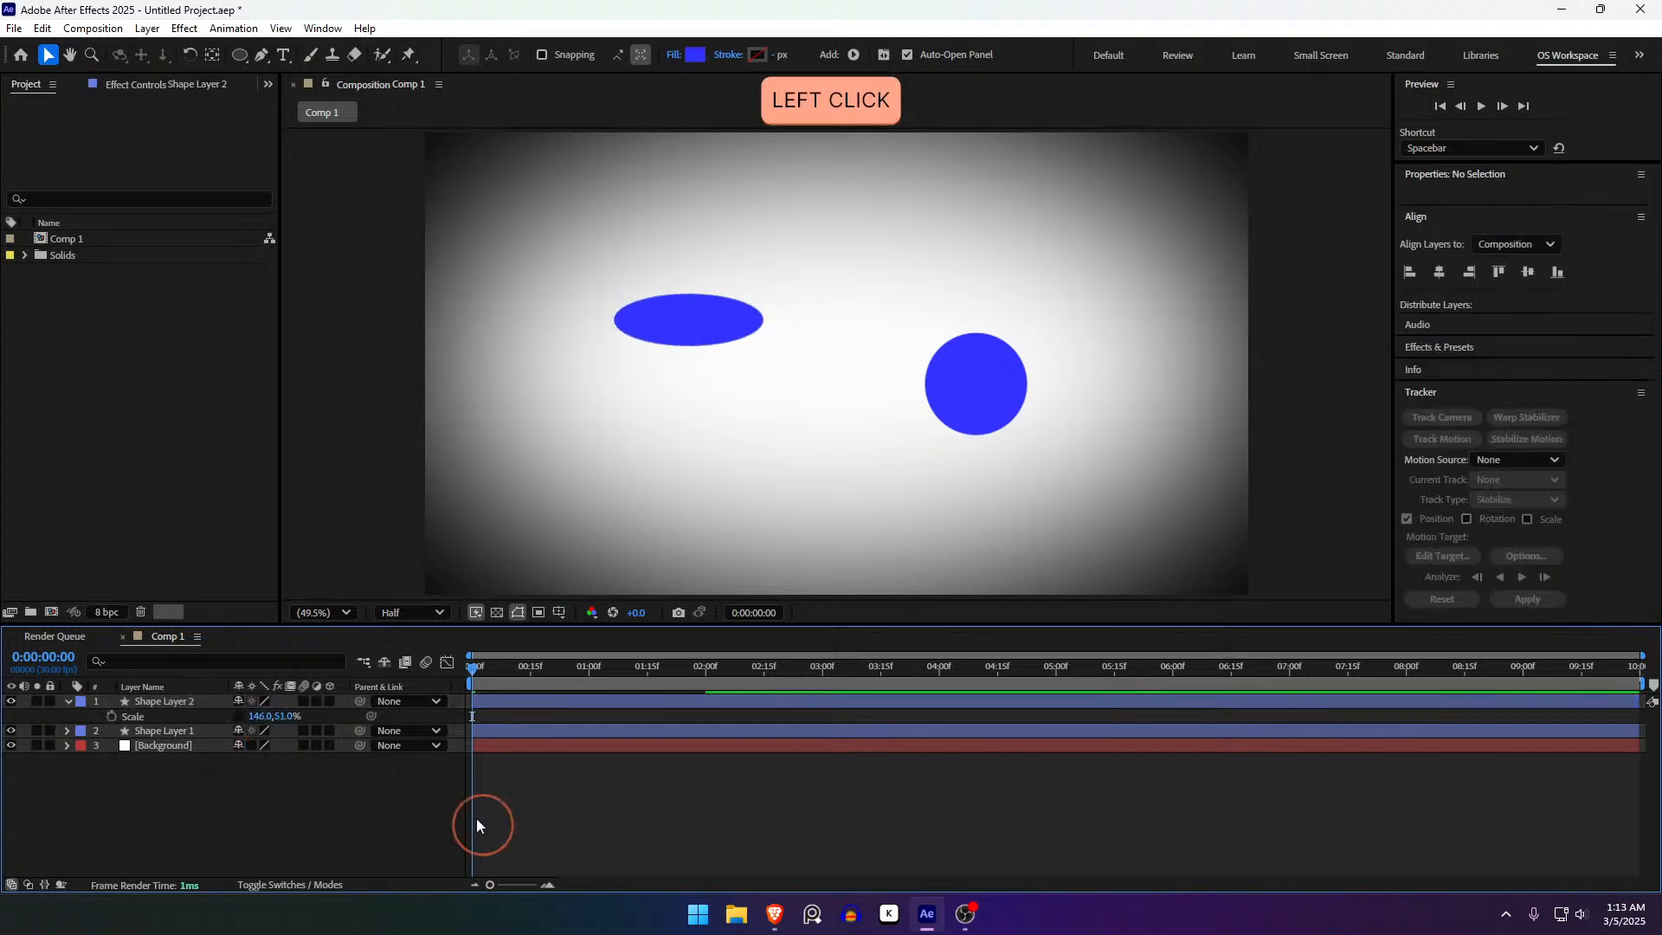
{"action": "left_click", "coordinate": [564, 702]}
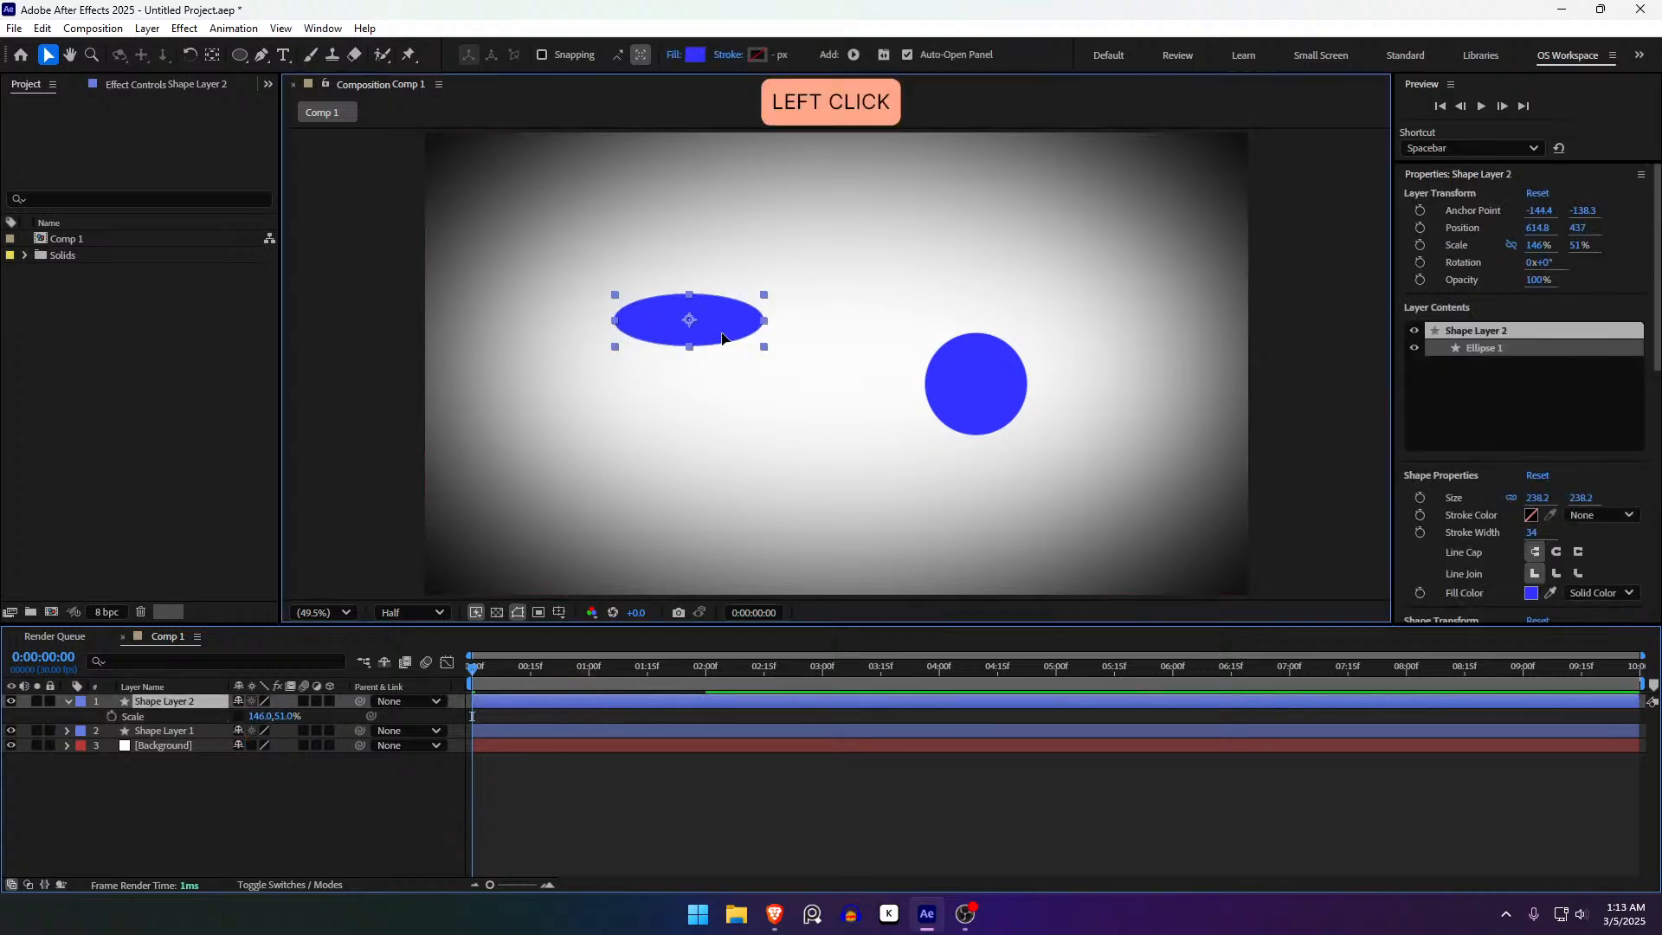
{"action": "left_click_drag", "start_coordinate": [724, 317], "coordinate": [687, 286]}
{"action": "mouse_move", "coordinate": [977, 372]}
{"action": "left_mouse_down"}
{"action": "mouse_move", "coordinate": [987, 438]}
{"action": "mouse_move", "coordinate": [906, 308]}
{"action": "mouse_move", "coordinate": [987, 355]}
{"action": "left_mouse_up"}
{"action": "key", "text": "ctrl+z"}
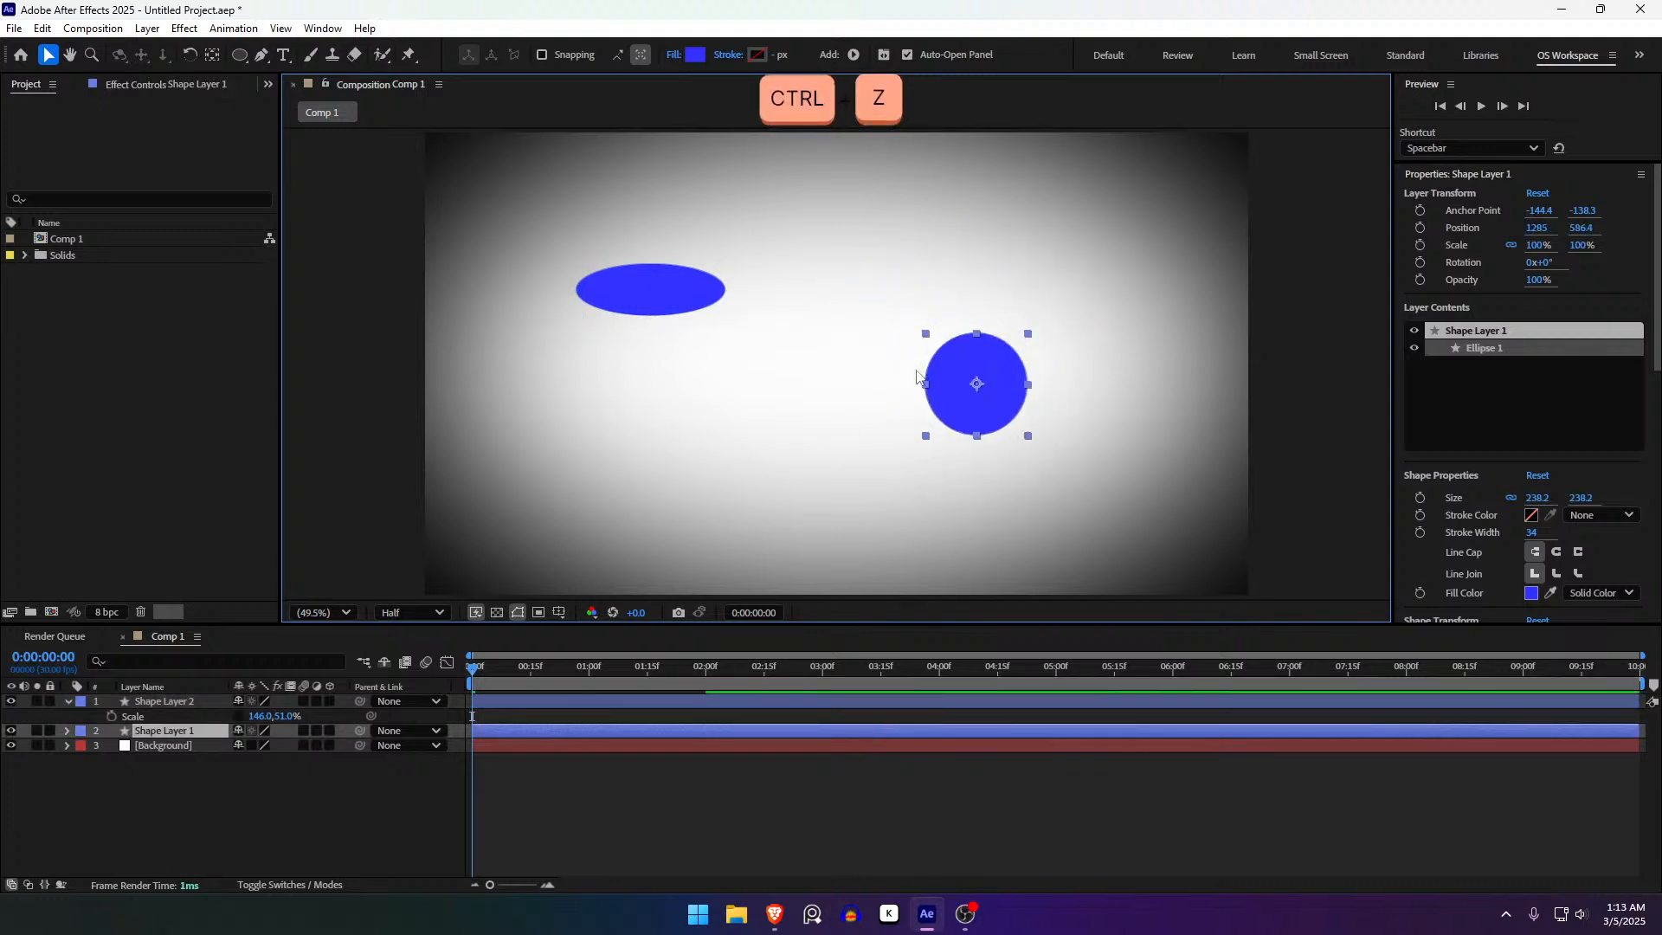
{"action": "left_click", "coordinate": [187, 706]}
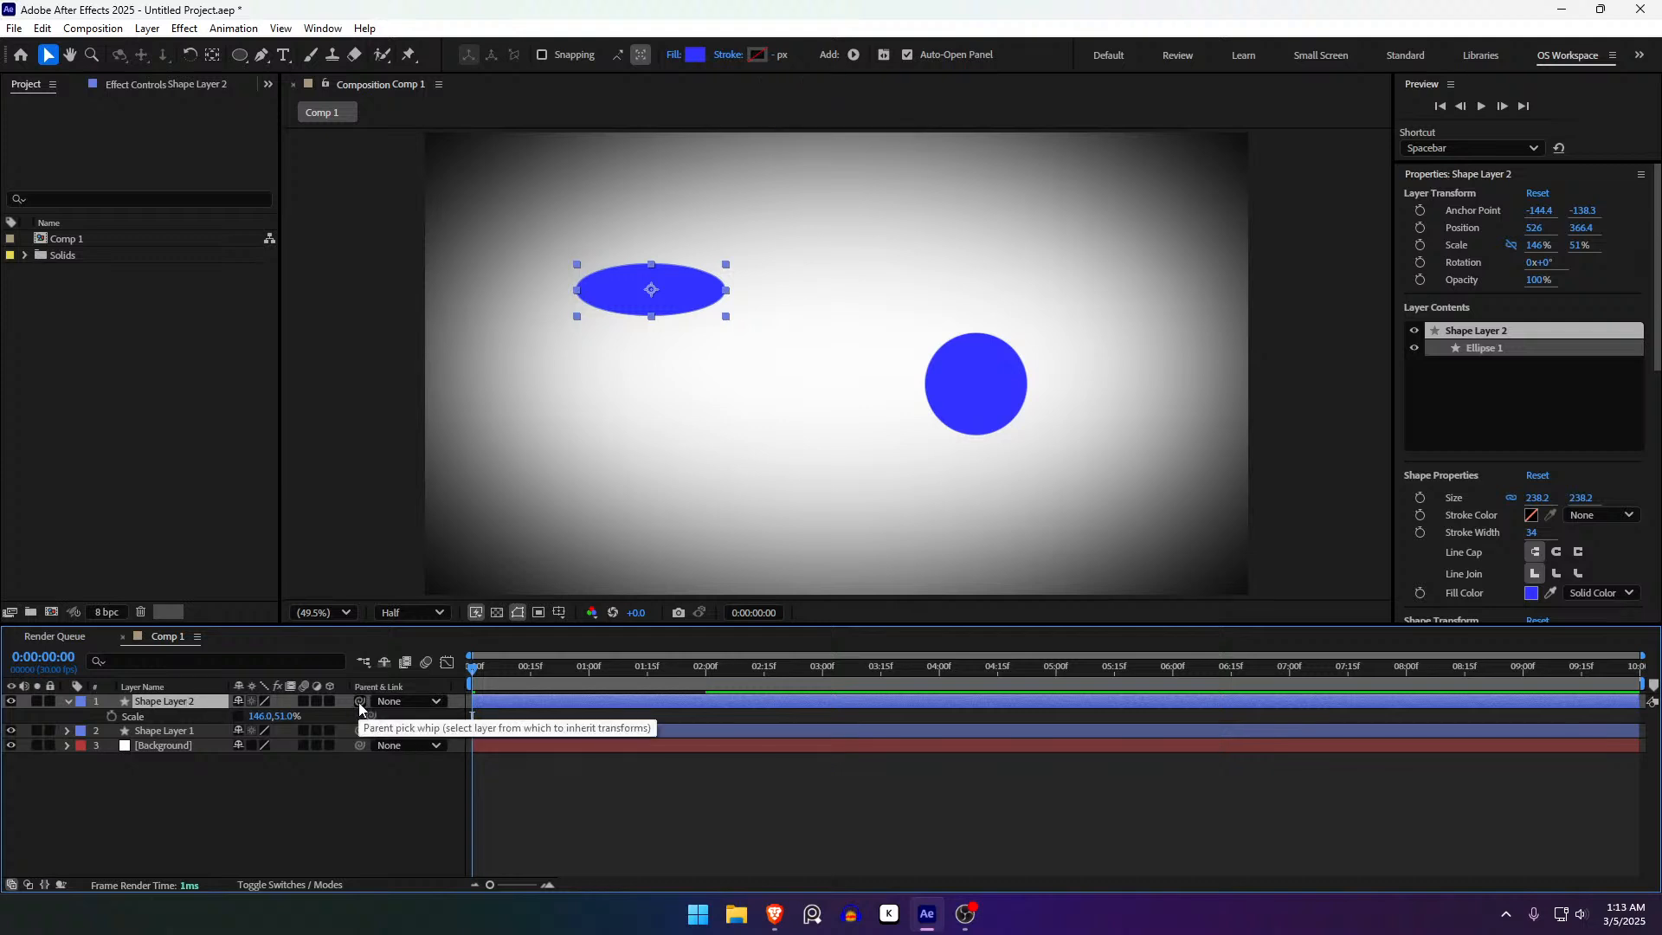
- Shift-parent Shape Layer 2 to Shape Layer 1 so the ellipse centres on the circle
{"action": "key", "text": "shift"}
{"action": "left_click_drag", "start_coordinate": [360, 703], "coordinate": [158, 734]}
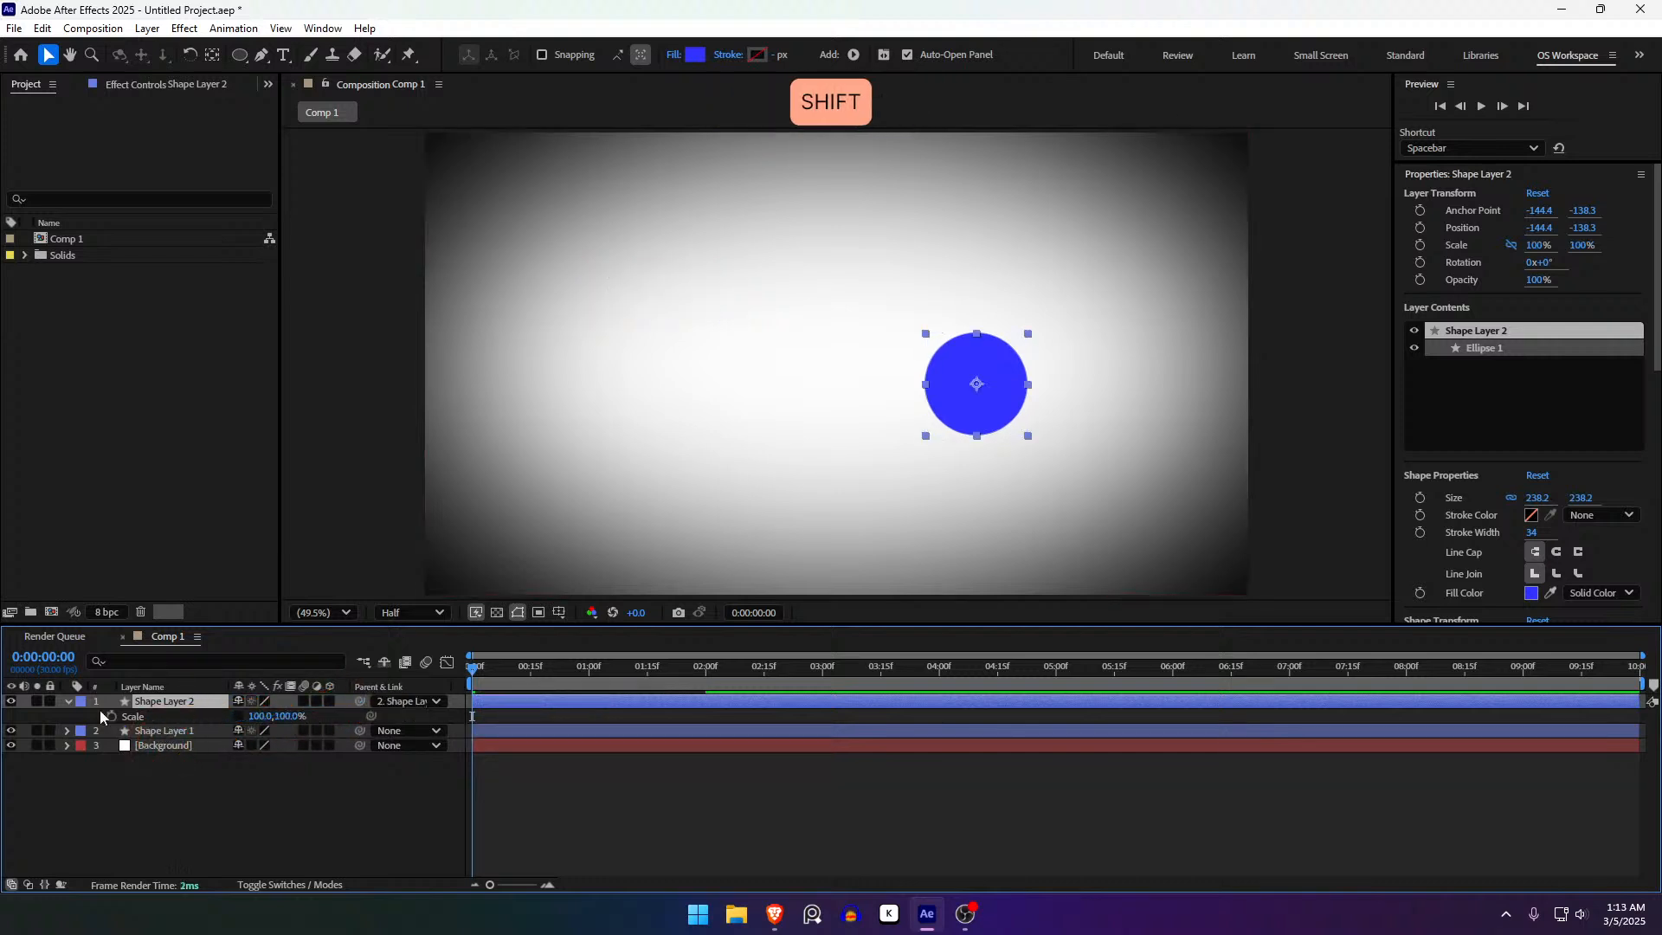
{"action": "left_click", "coordinate": [218, 708]}
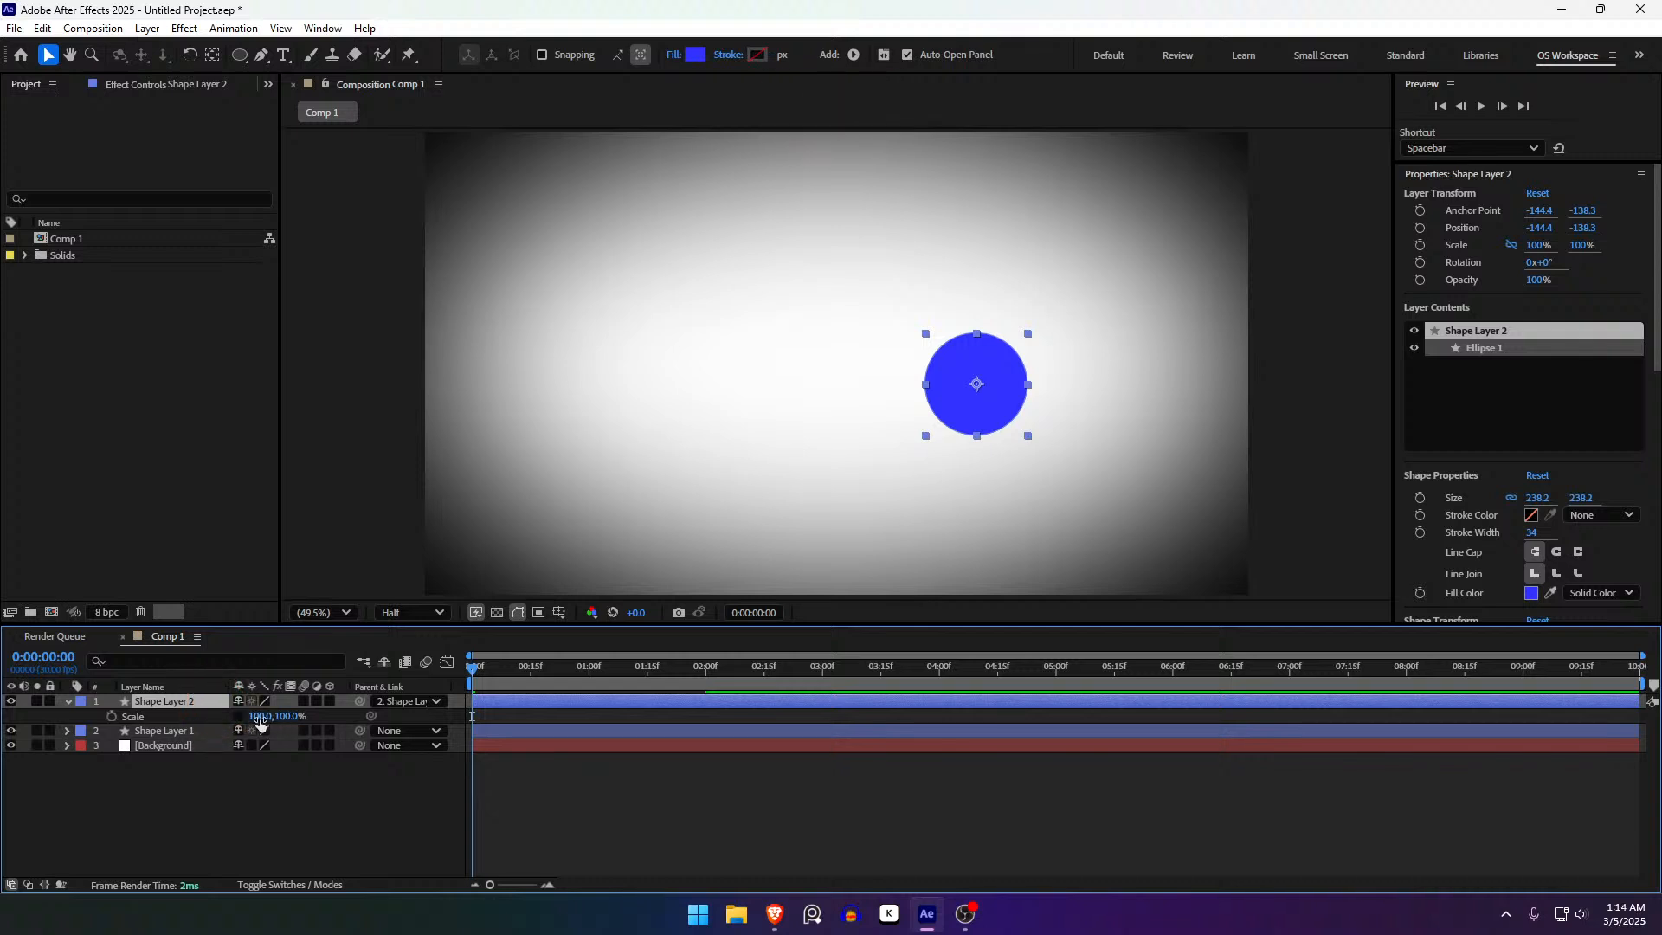
{"action": "left_click", "coordinate": [199, 734]}
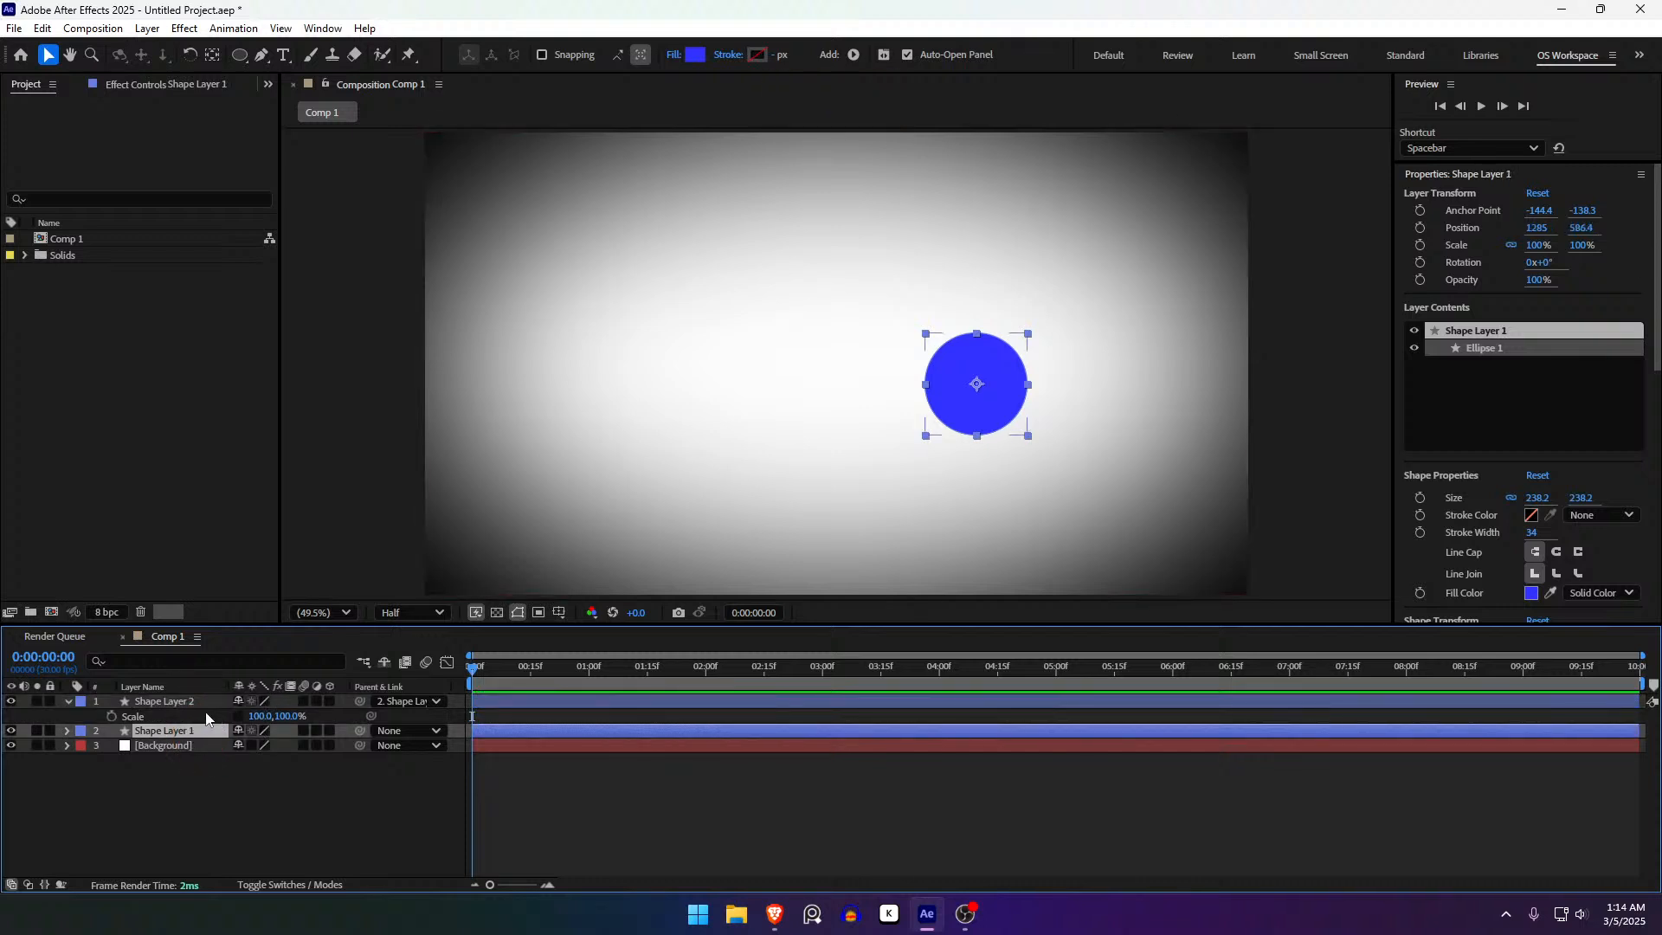
- Set the ellipse's unlinked Scale to 194% by 49%
{"action": "left_click_drag", "start_coordinate": [251, 718], "coordinate": [492, 723]}
{"action": "key", "text": "ctrl+z"}
{"action": "key", "text": "ctrl+z"}
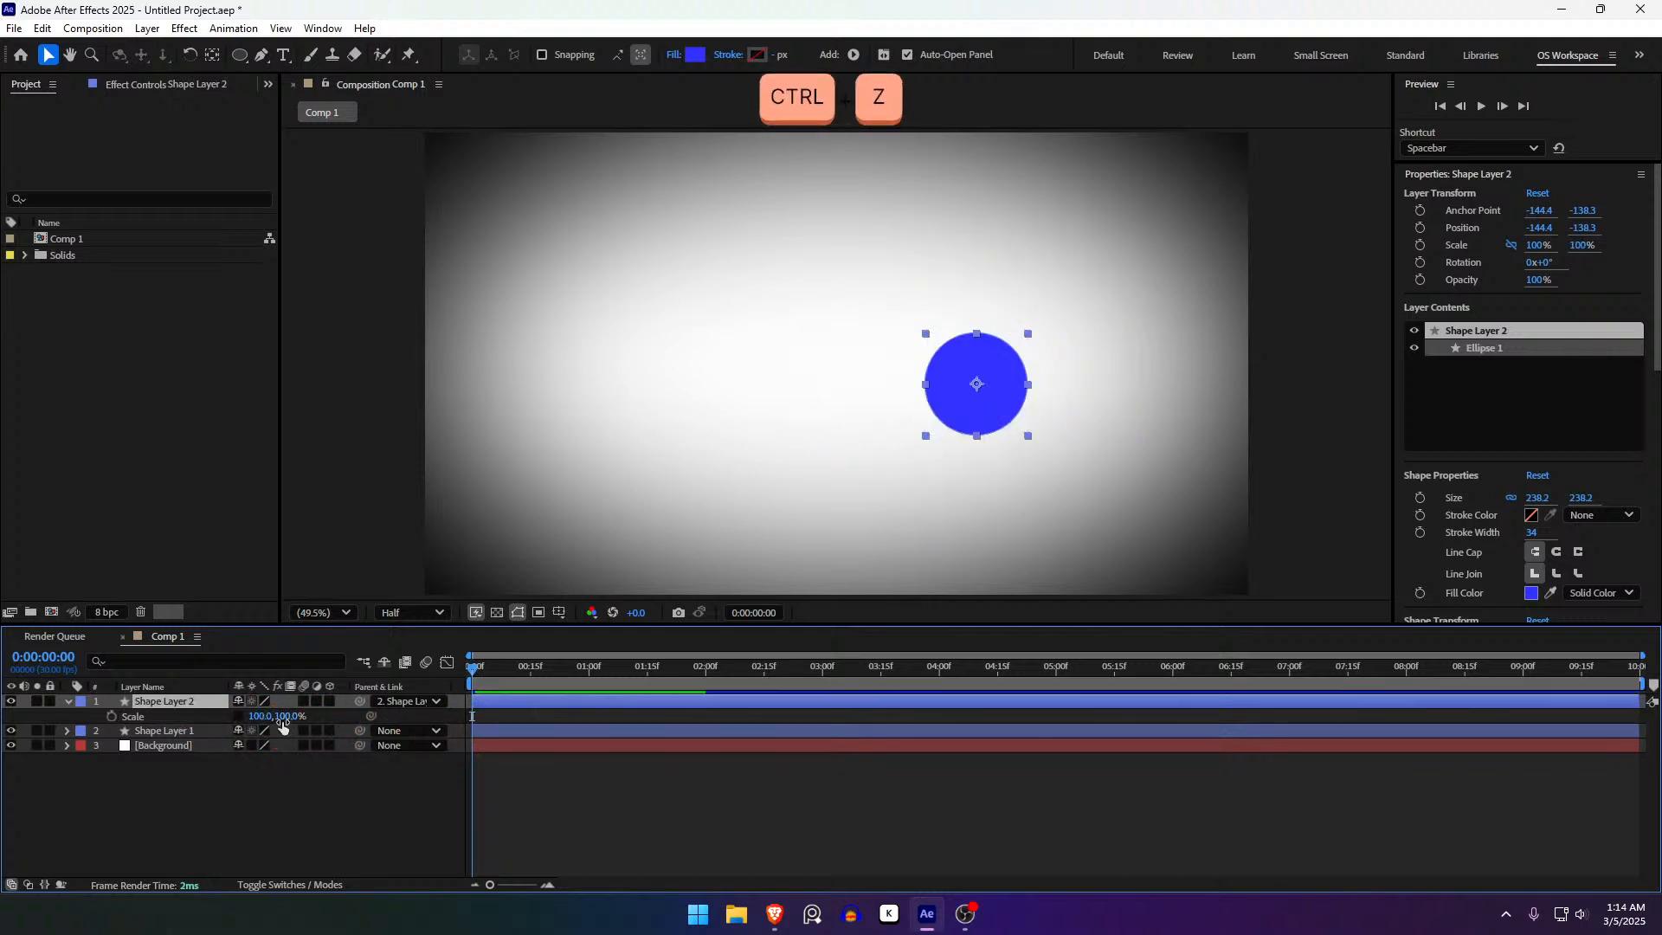
{"action": "left_click_drag", "start_coordinate": [281, 718], "coordinate": [374, 717]}
{"action": "key", "text": "ctrl+z"}
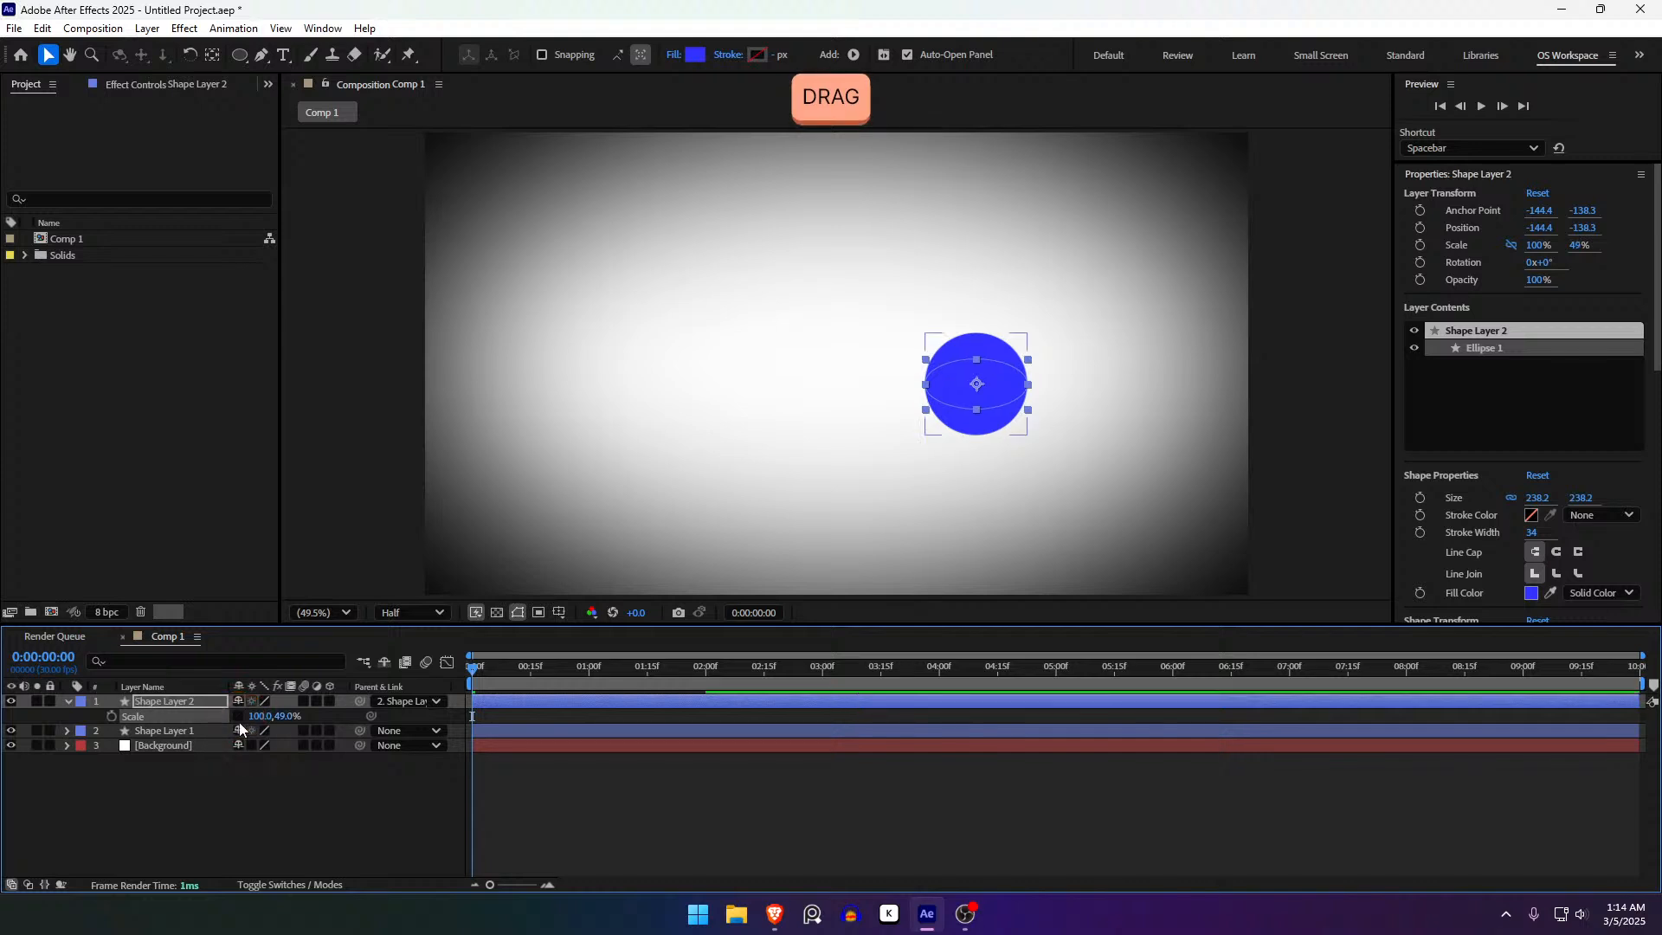
{"action": "left_click_drag", "start_coordinate": [257, 718], "coordinate": [338, 718]}
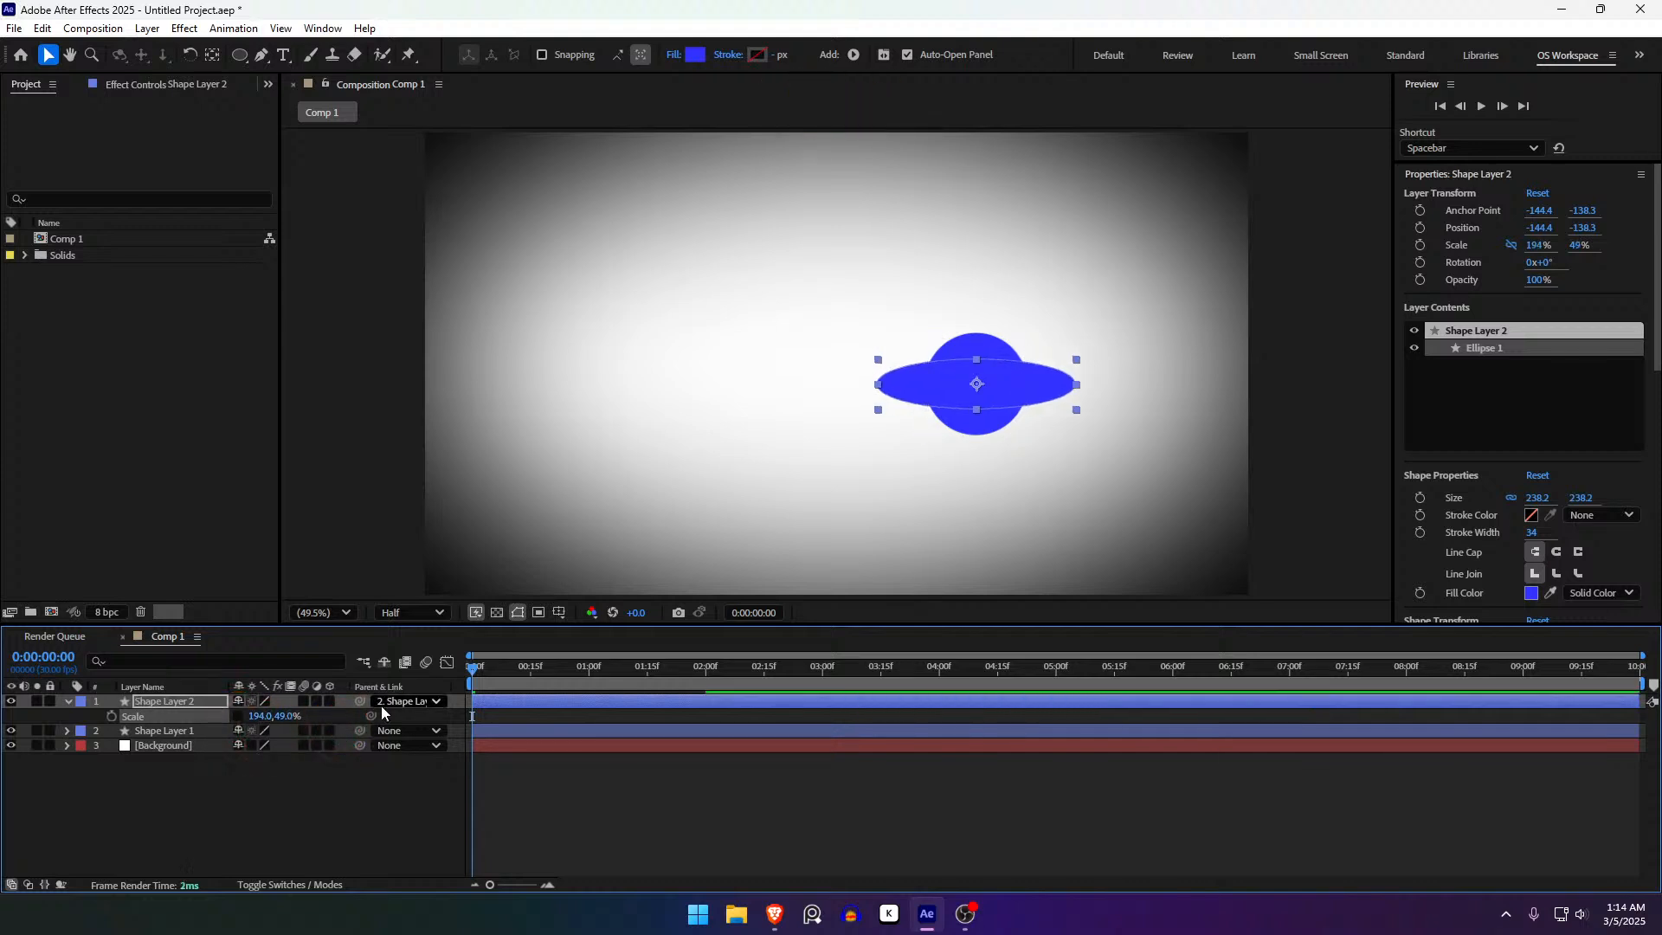
- Try moving the circle with its attached ellipse, then undo the move
{"action": "left_click", "coordinate": [192, 735]}
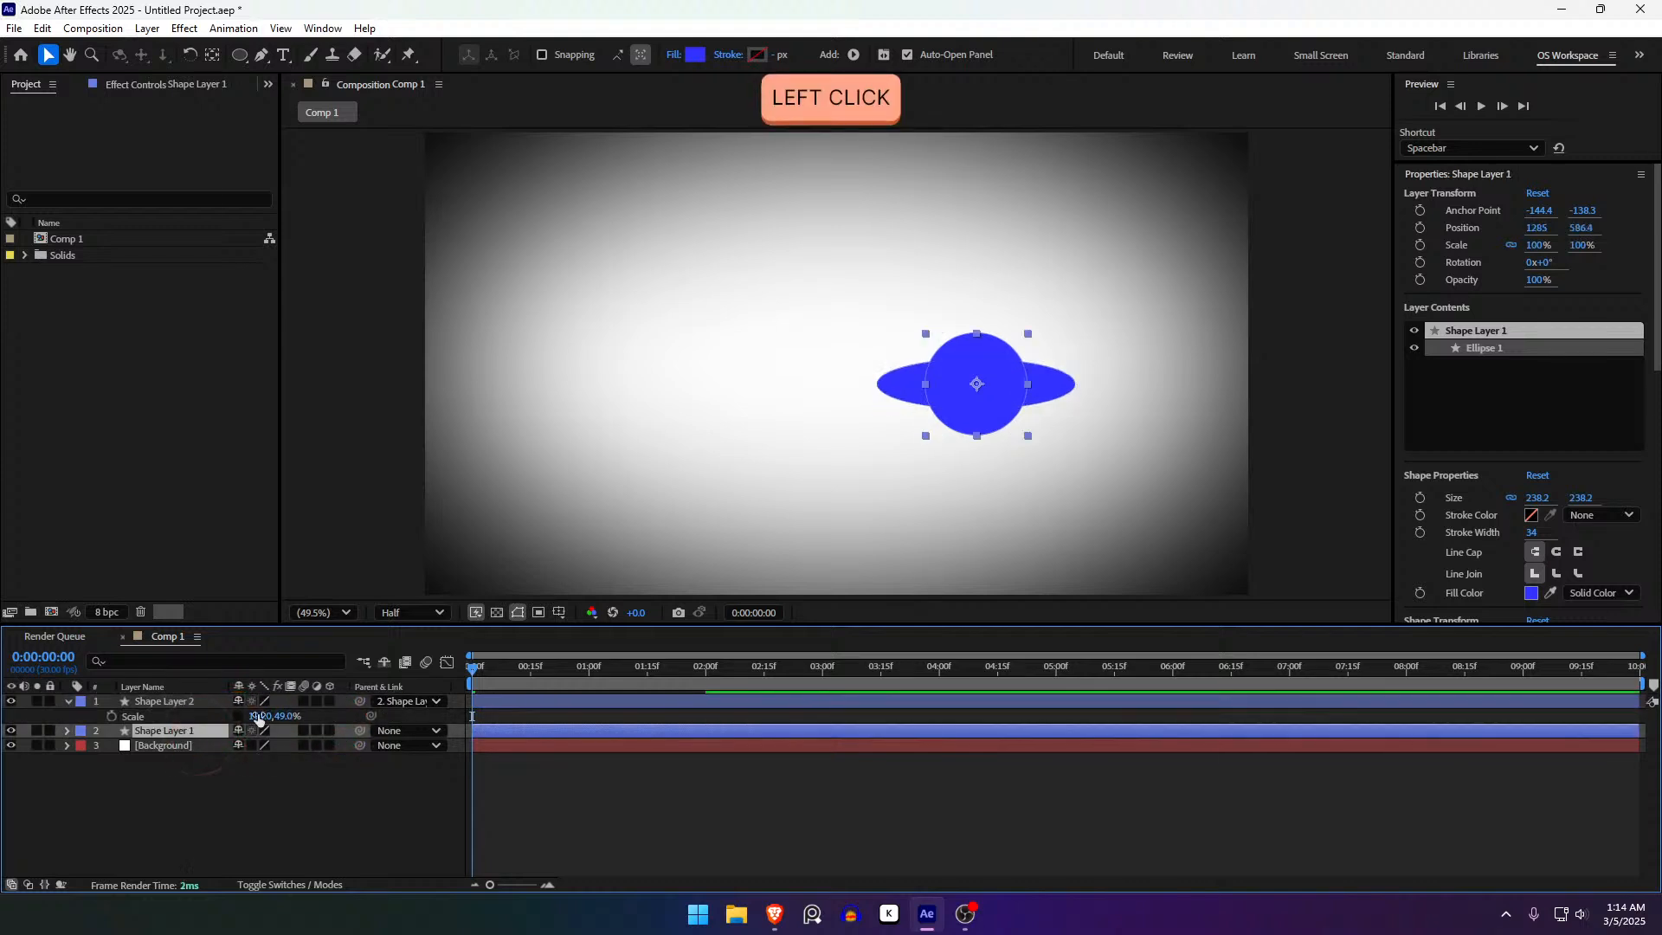
{"action": "left_click_drag", "start_coordinate": [993, 422], "coordinate": [791, 434]}
{"action": "key", "text": "ctrl+z"}
{"action": "key", "text": "ctrl+z"}
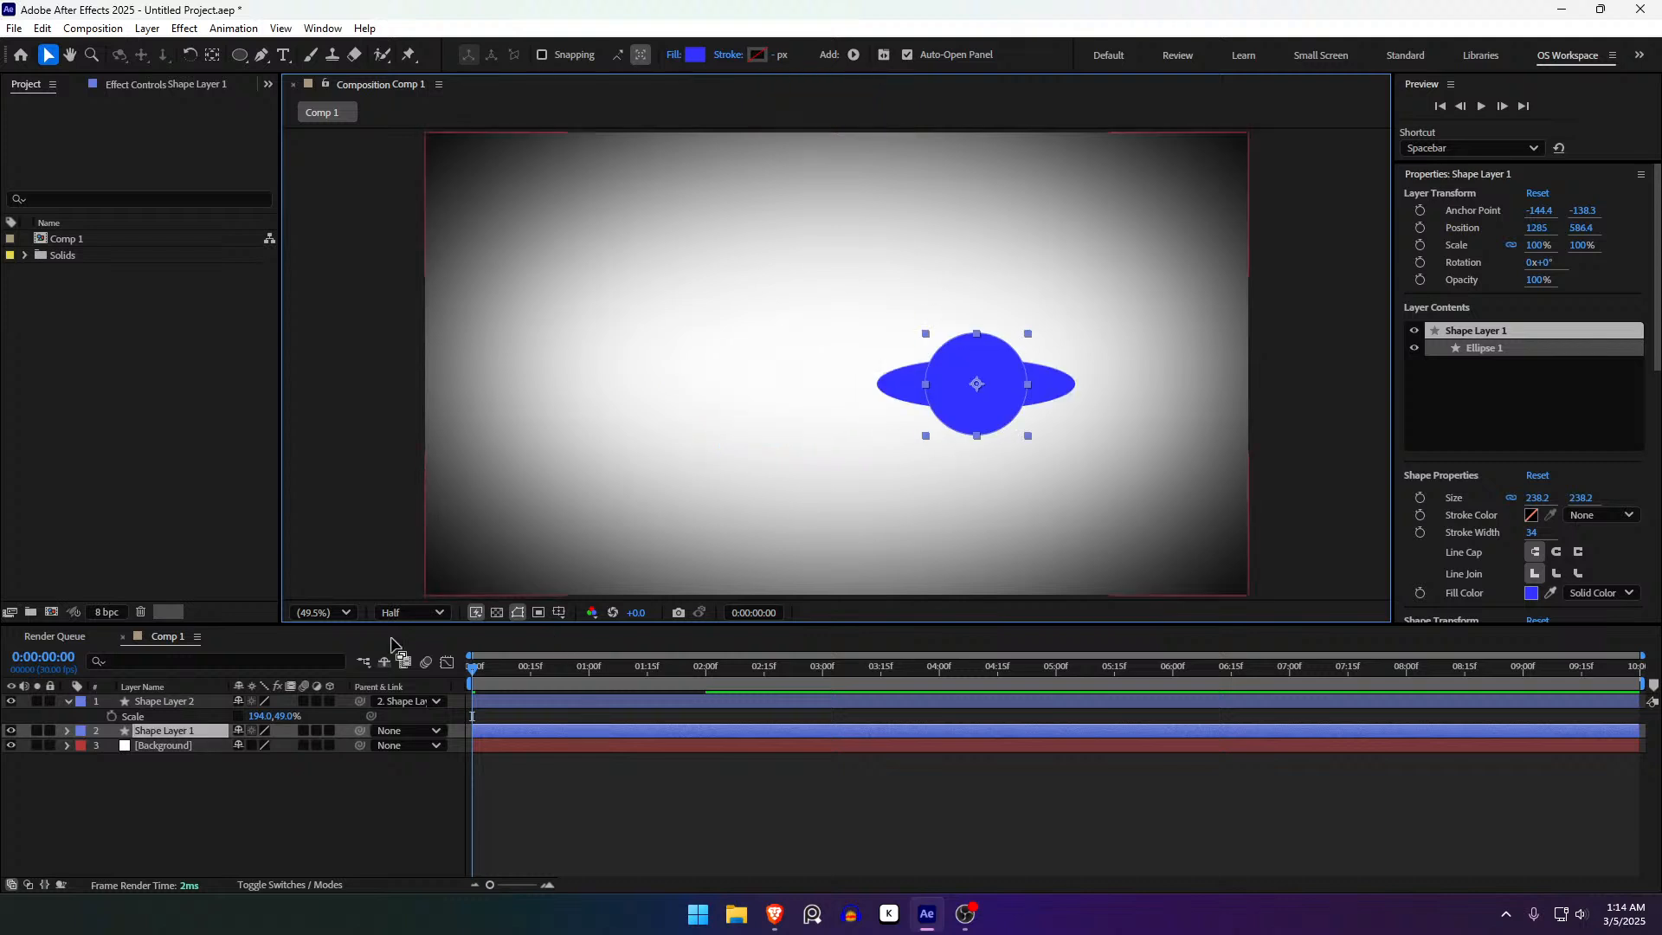
{"action": "left_click", "coordinate": [183, 701]}
{"action": "left_click", "coordinate": [446, 701]}
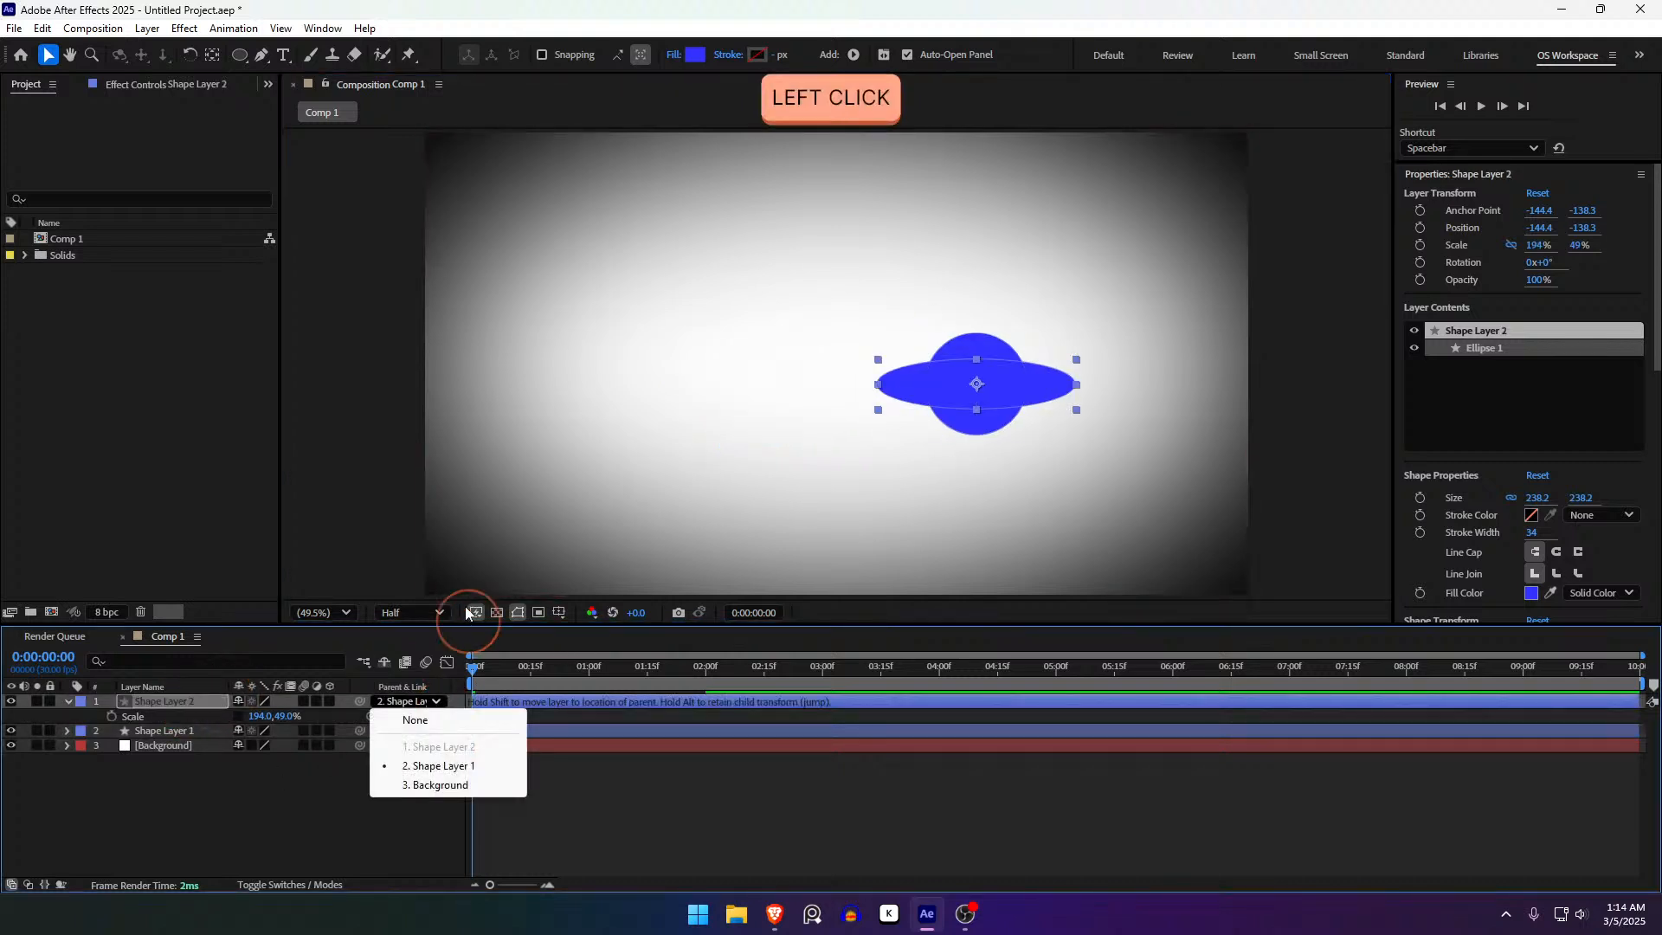
- Unparent Shape Layer 2, reset its Scale to 100%, then delete the layer
{"action": "left_click", "coordinate": [414, 724]}
{"action": "left_click_drag", "start_coordinate": [956, 399], "coordinate": [690, 329]}
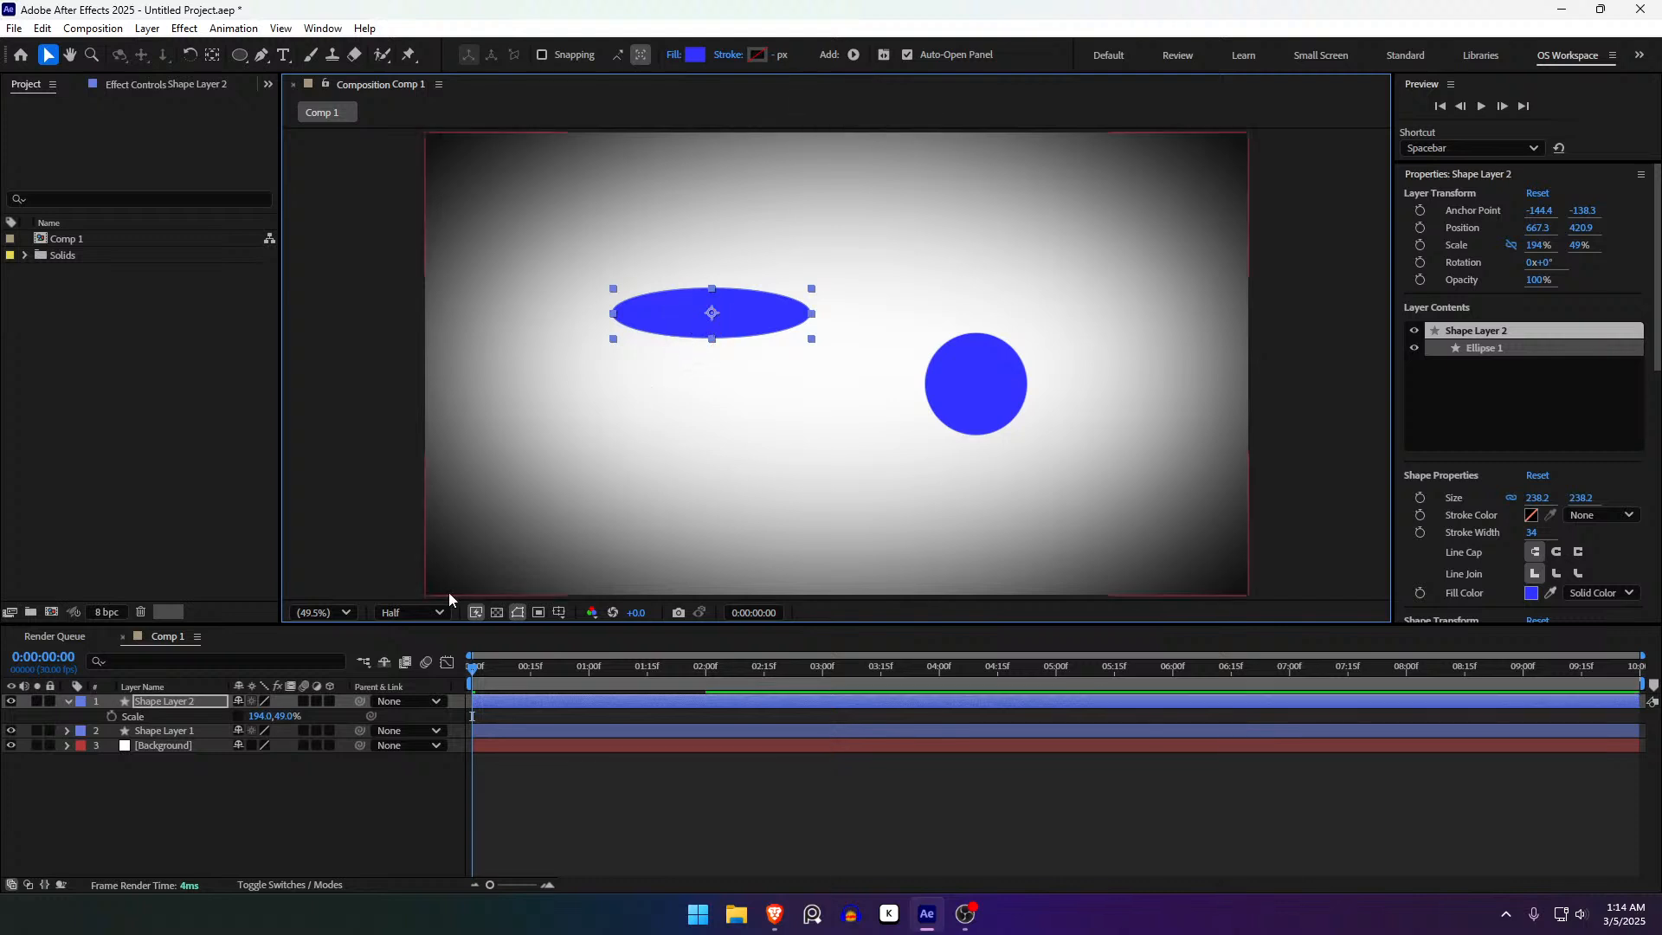
{"action": "mouse_move", "coordinate": [284, 723]}
{"action": "left_mouse_down"}
{"action": "mouse_move", "coordinate": [321, 719]}
{"action": "mouse_move", "coordinate": [286, 720]}
{"action": "left_mouse_up"}
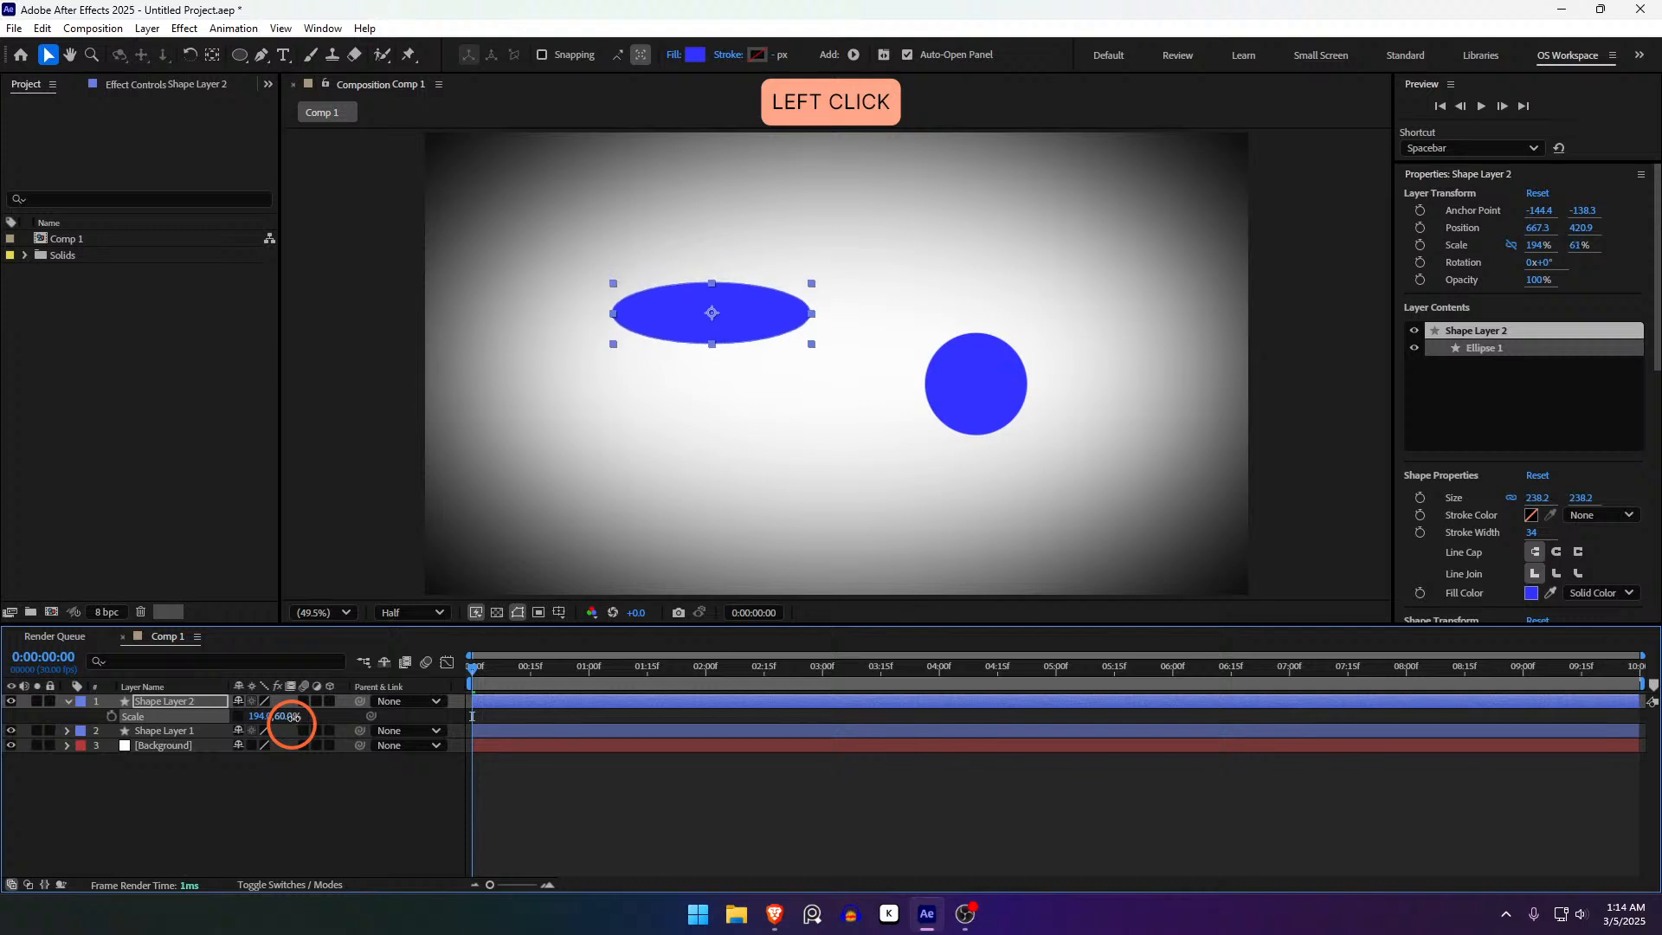
{"action": "right_click", "coordinate": [194, 719]}
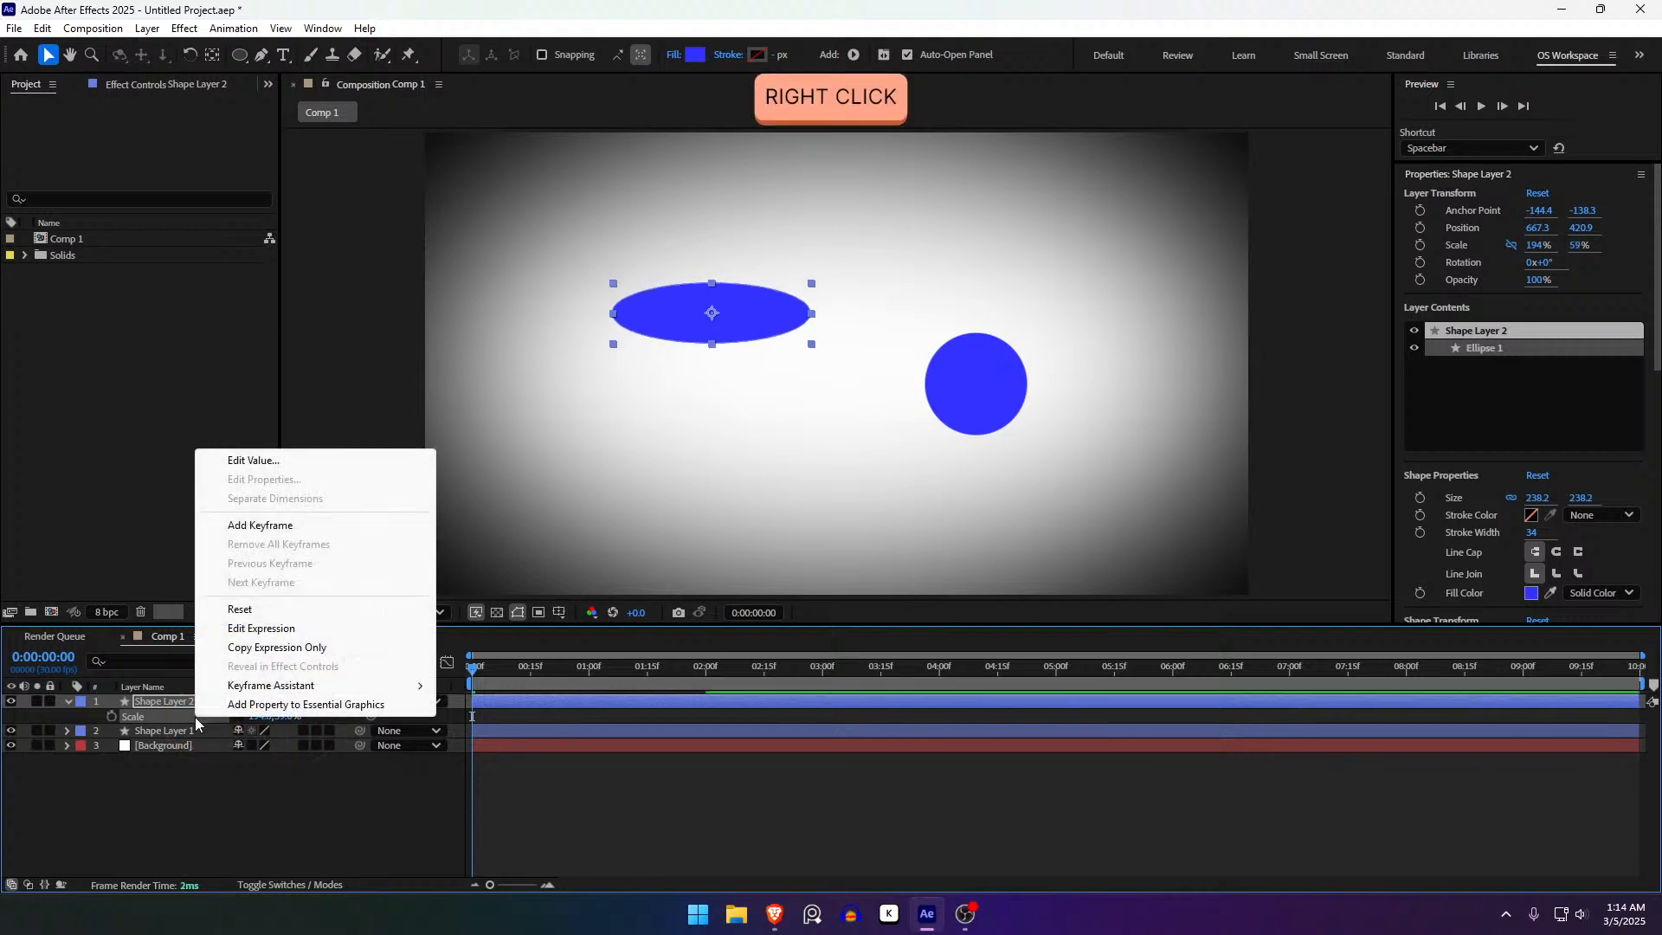
{"action": "left_click", "coordinate": [240, 610]}
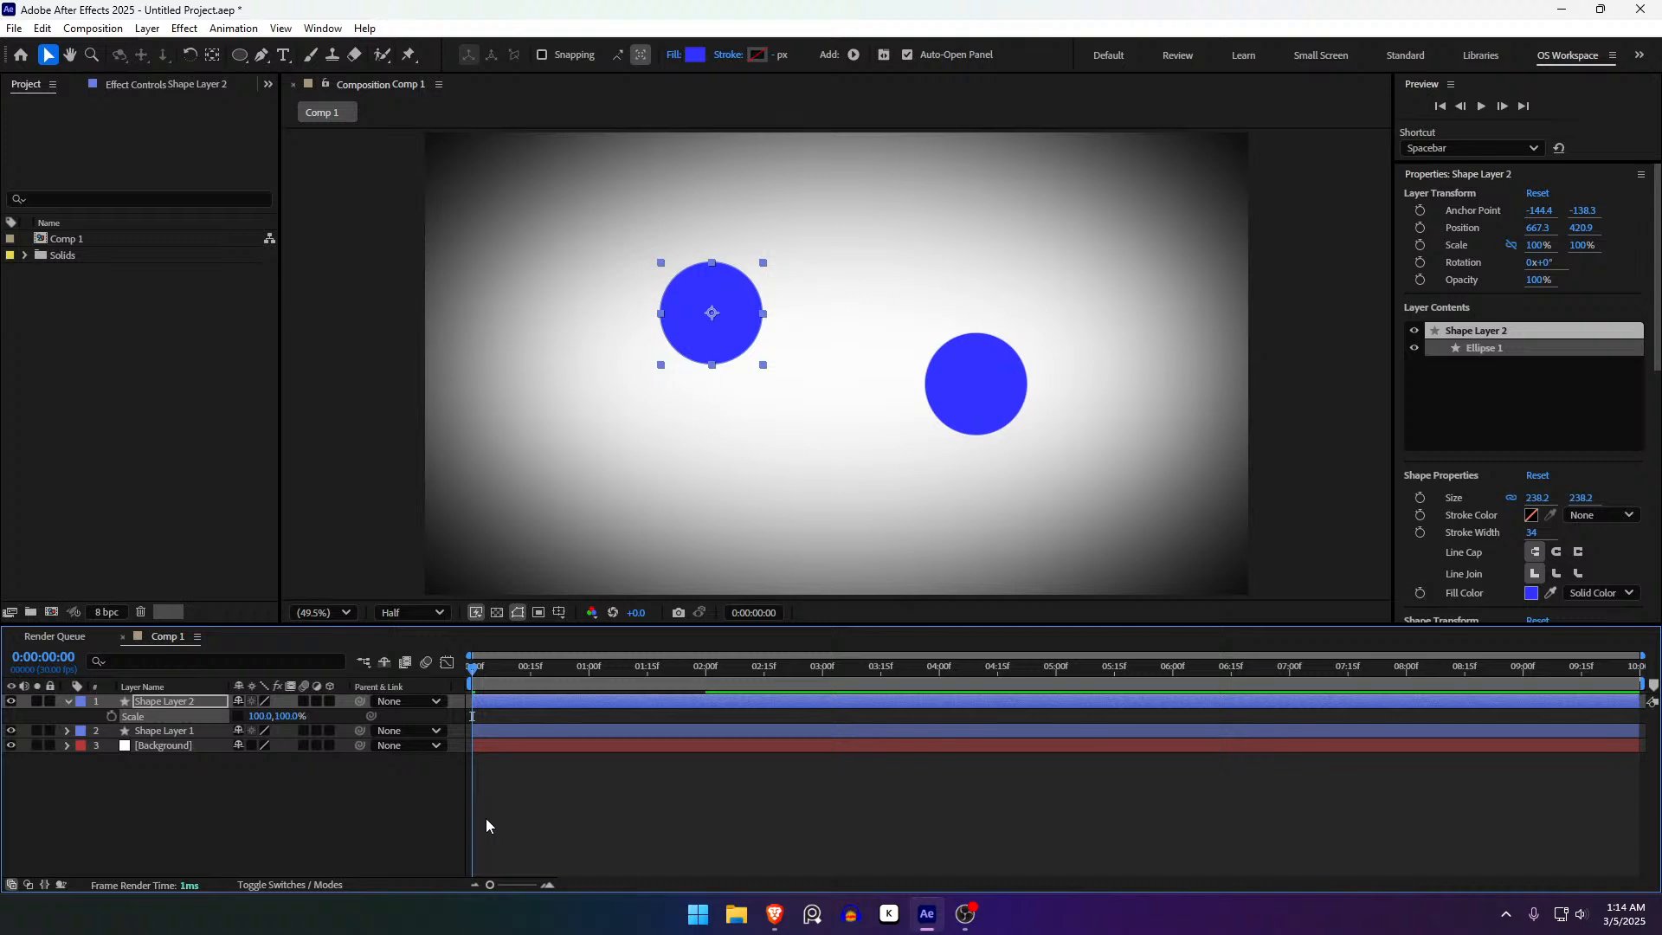
{"action": "key", "text": "Delete"}
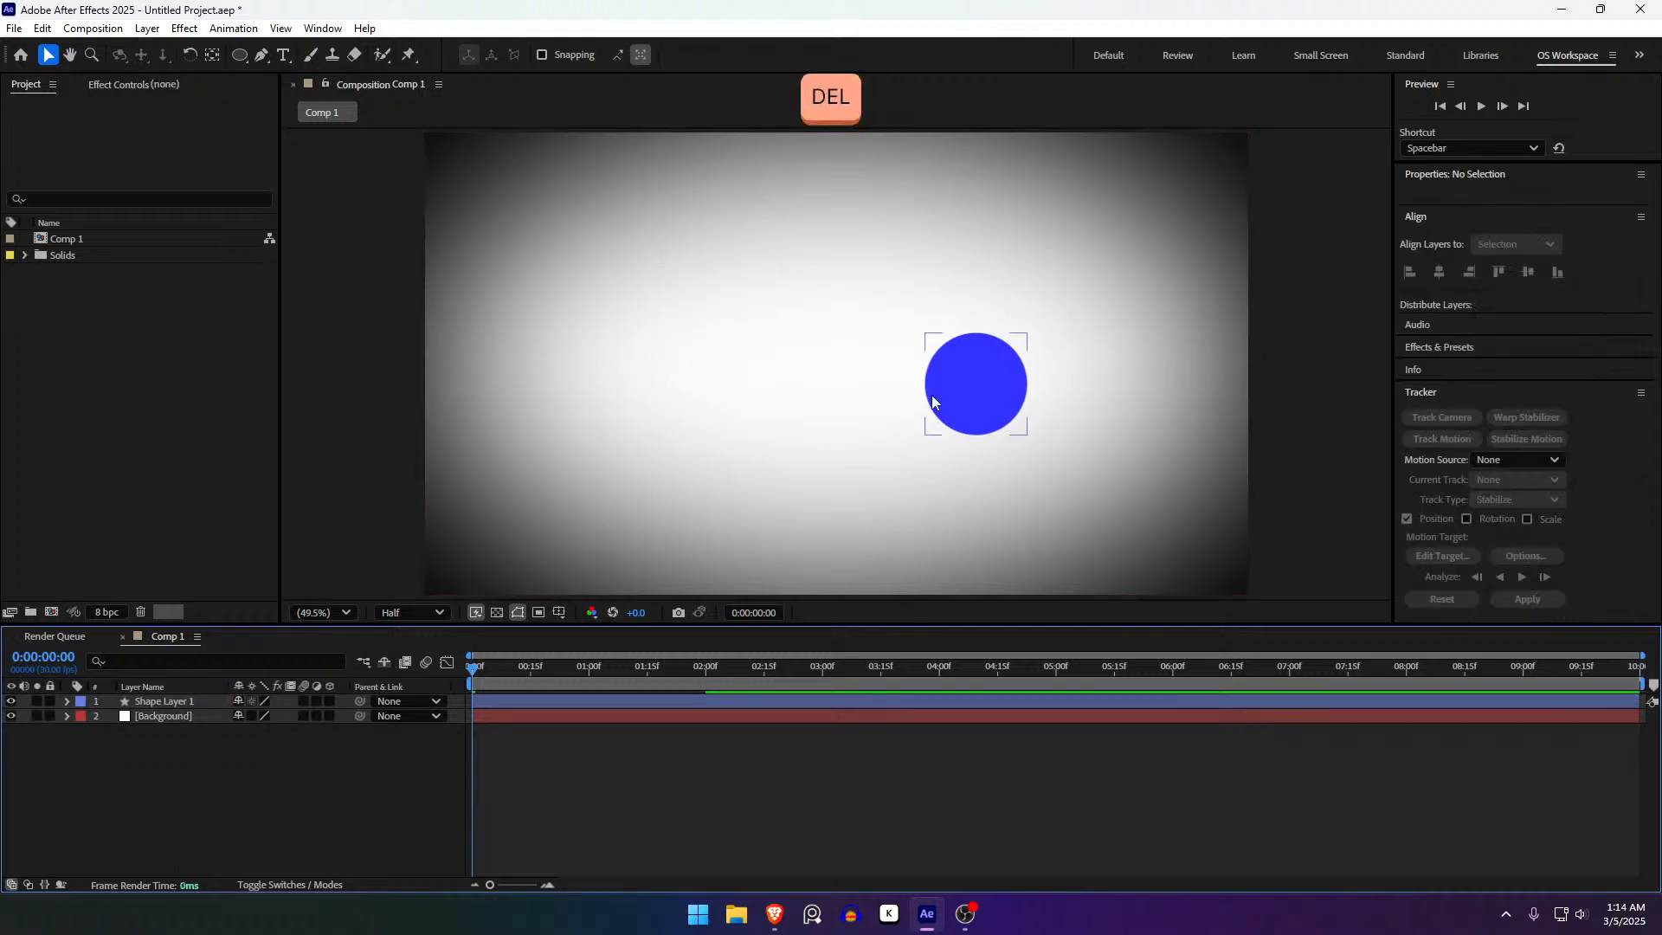
- Drag Shape Layer 1's circle toward the frame centre, then browse Layer > New without choosing
{"action": "left_click_drag", "start_coordinate": [977, 400], "coordinate": [847, 371]}
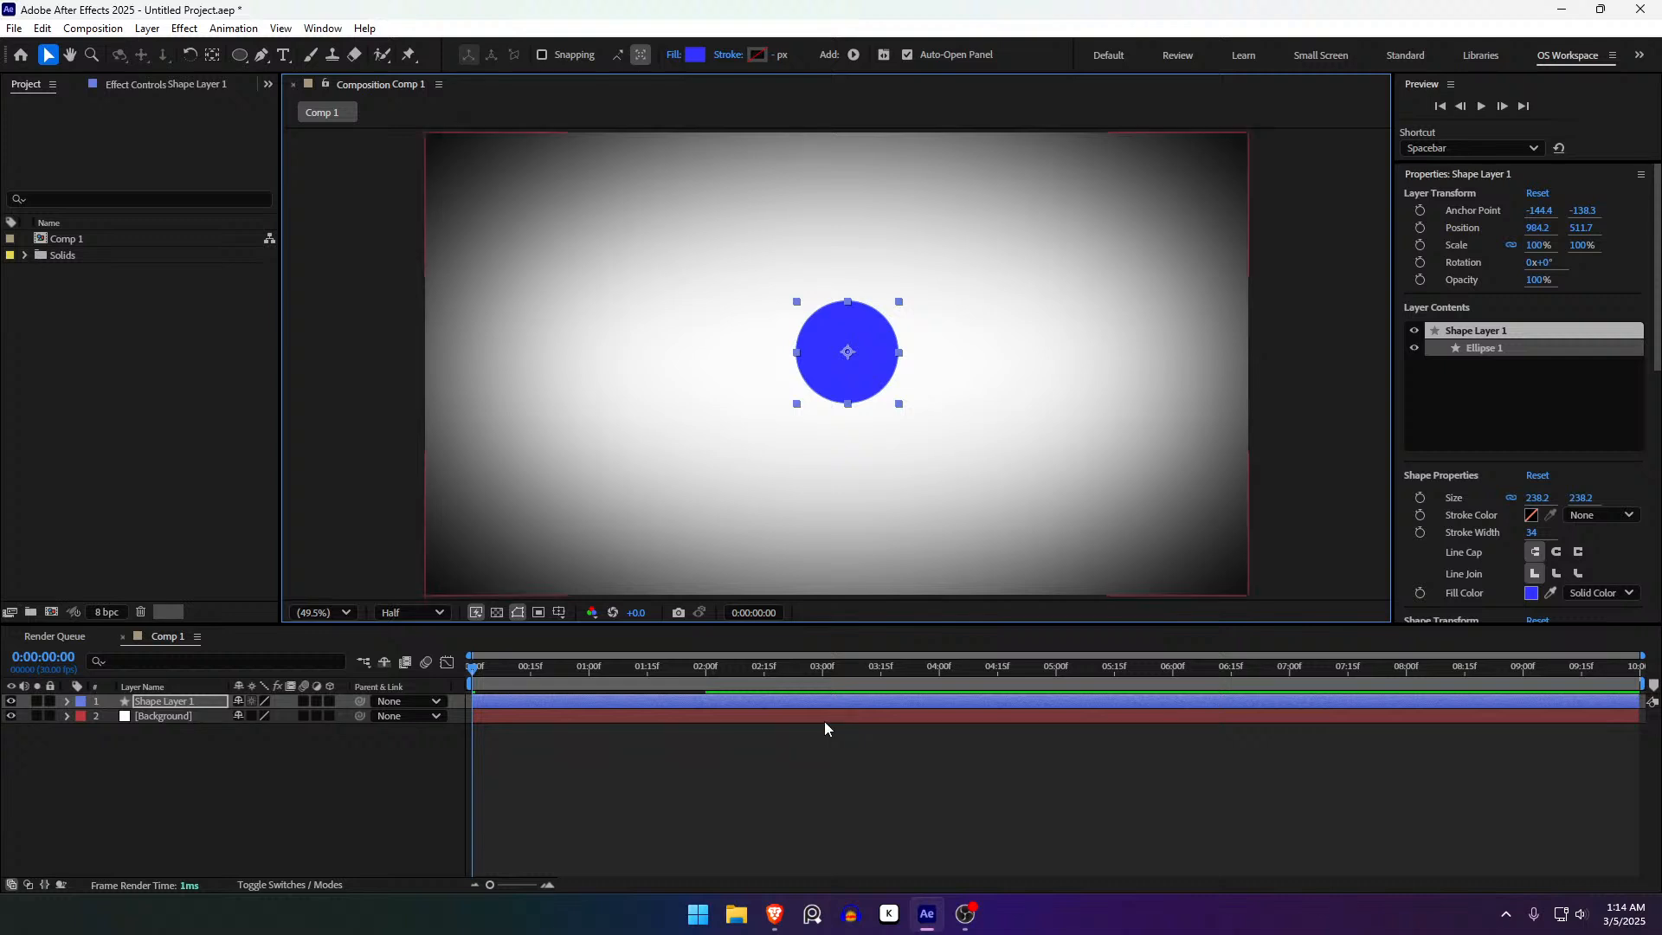
{"action": "left_click", "coordinate": [643, 788]}
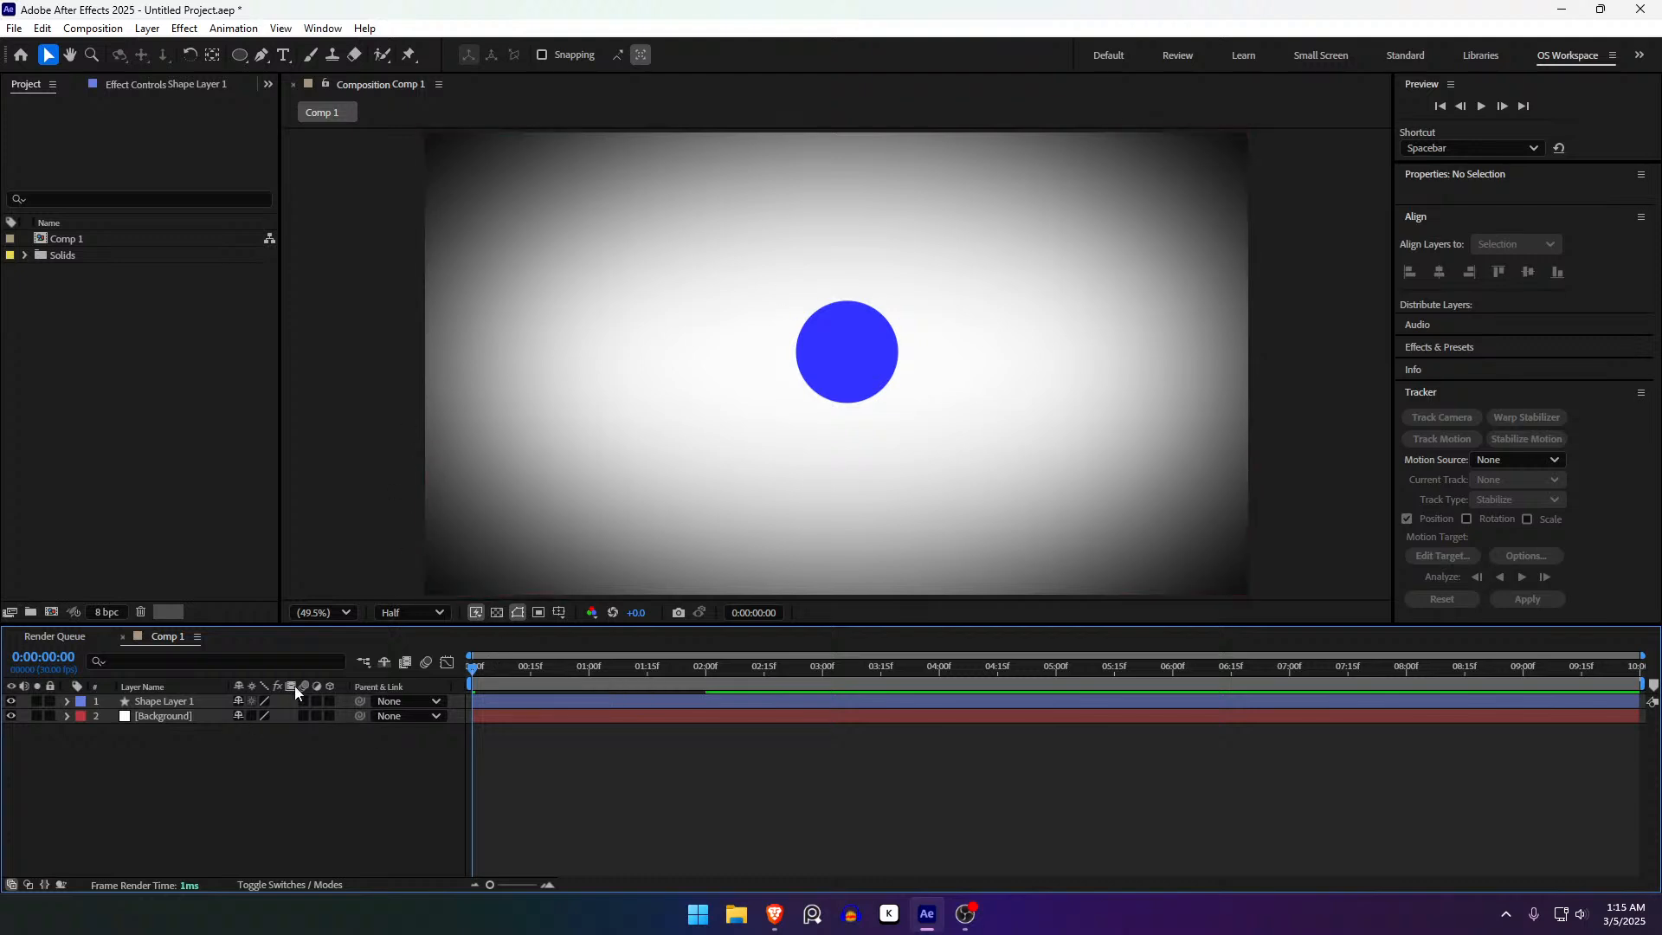
{"action": "left_click", "coordinate": [147, 28]}
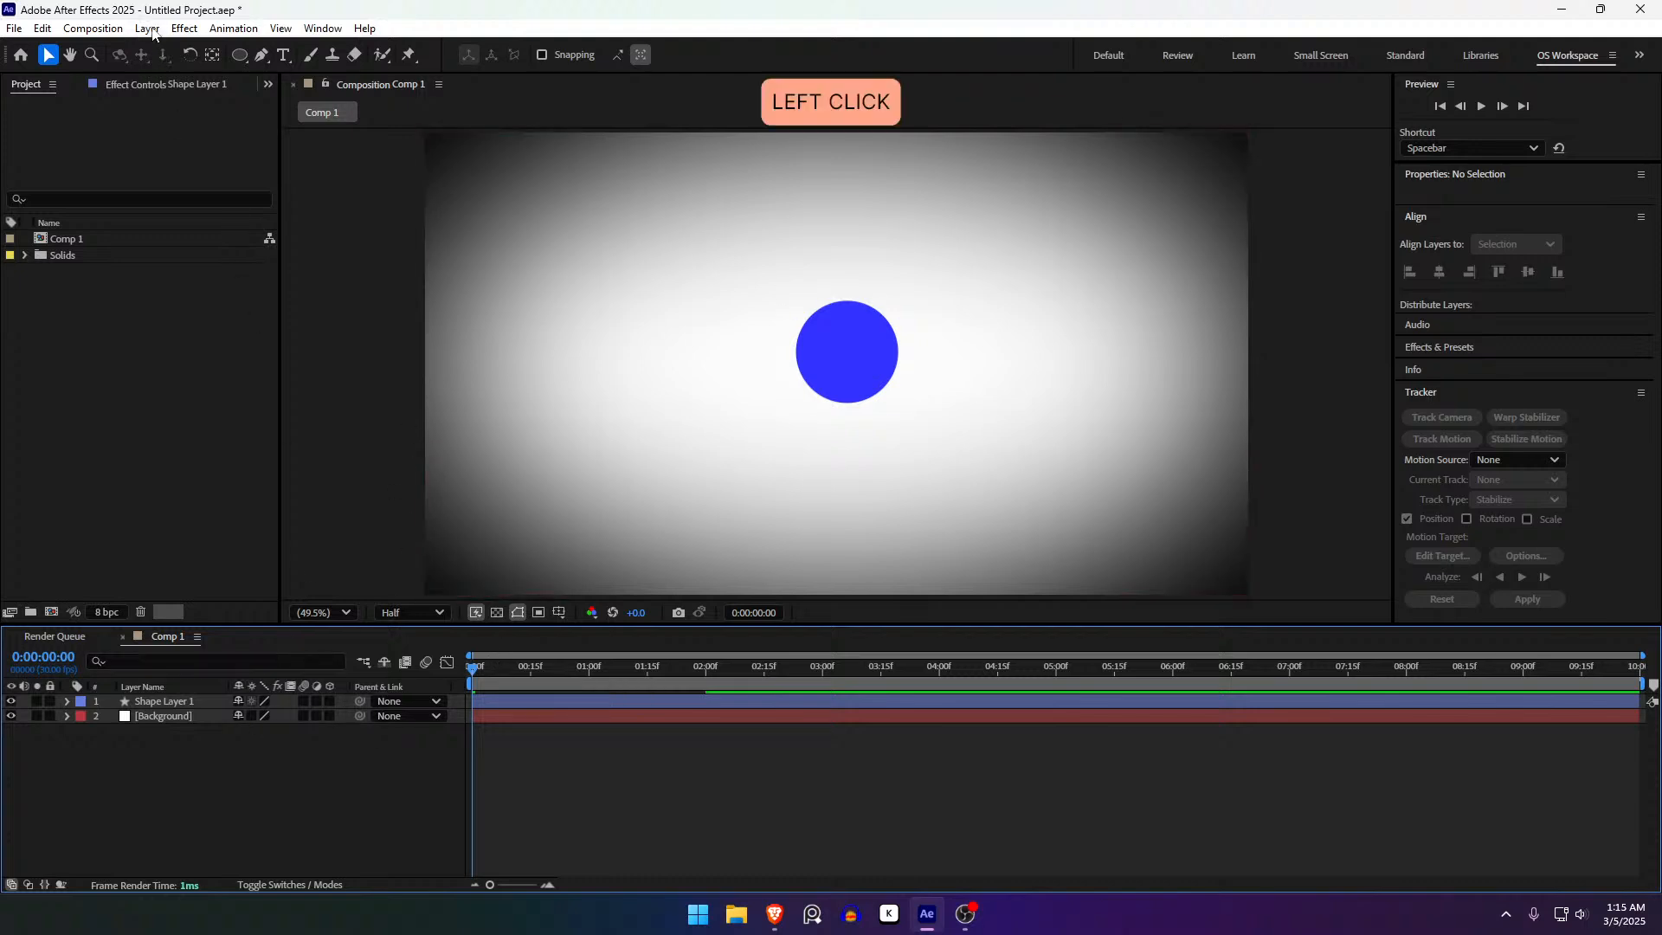
{"action": "mouse_move", "coordinate": [166, 50]}
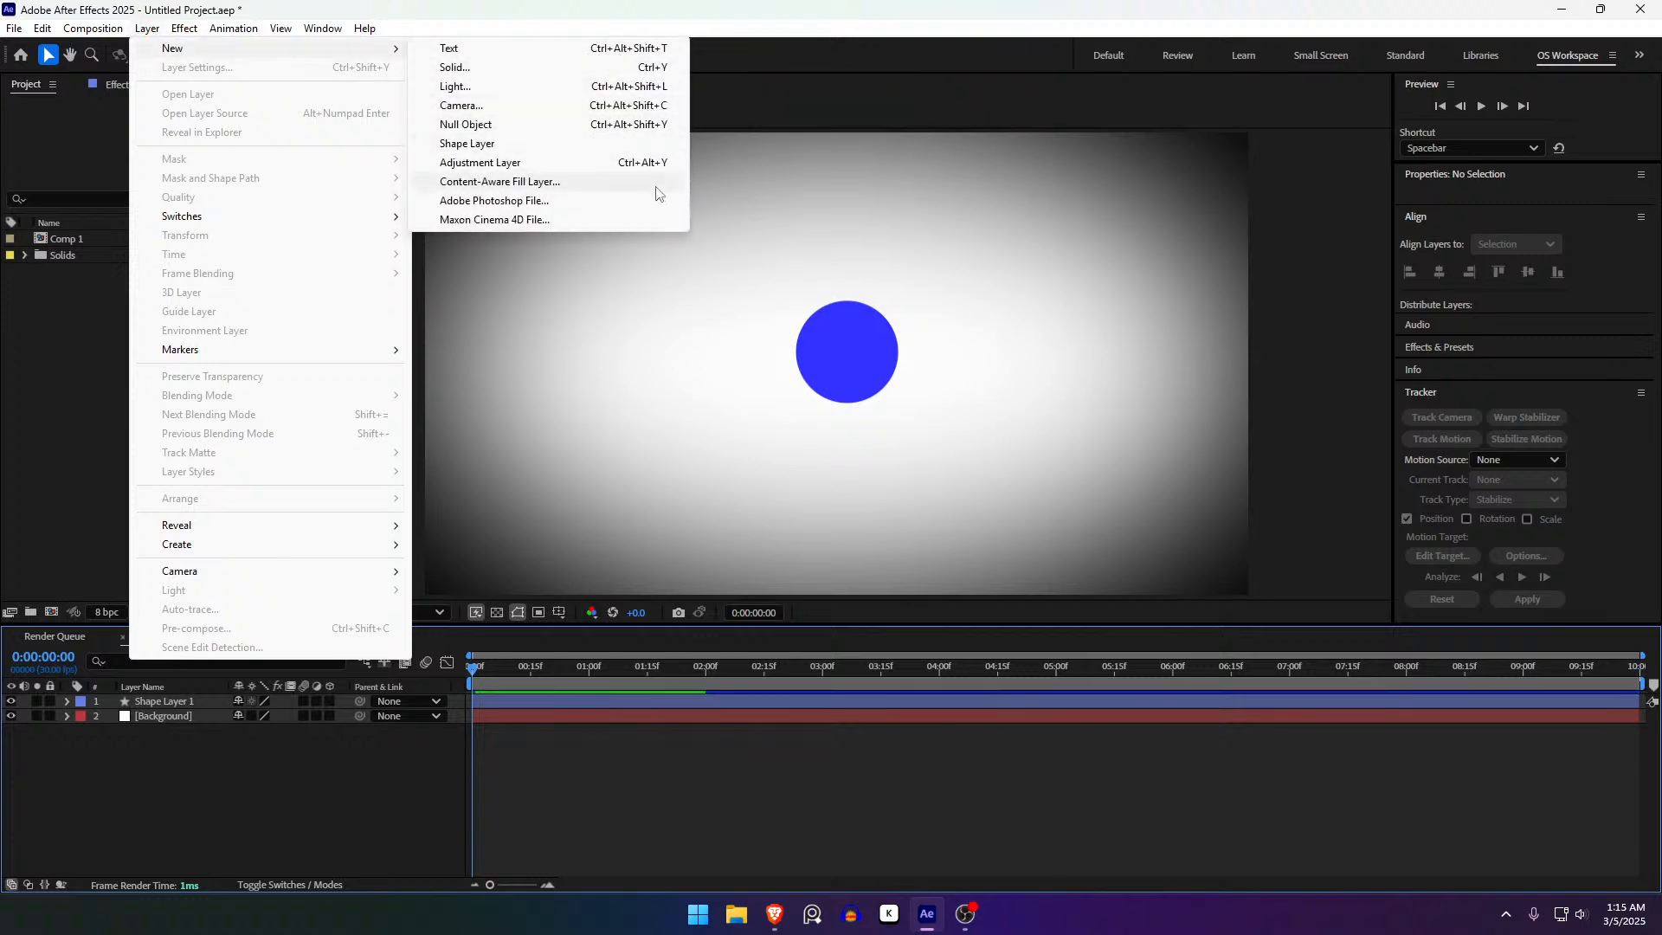
{"action": "left_click", "coordinate": [227, 760]}
{"action": "left_click", "coordinate": [194, 701]}
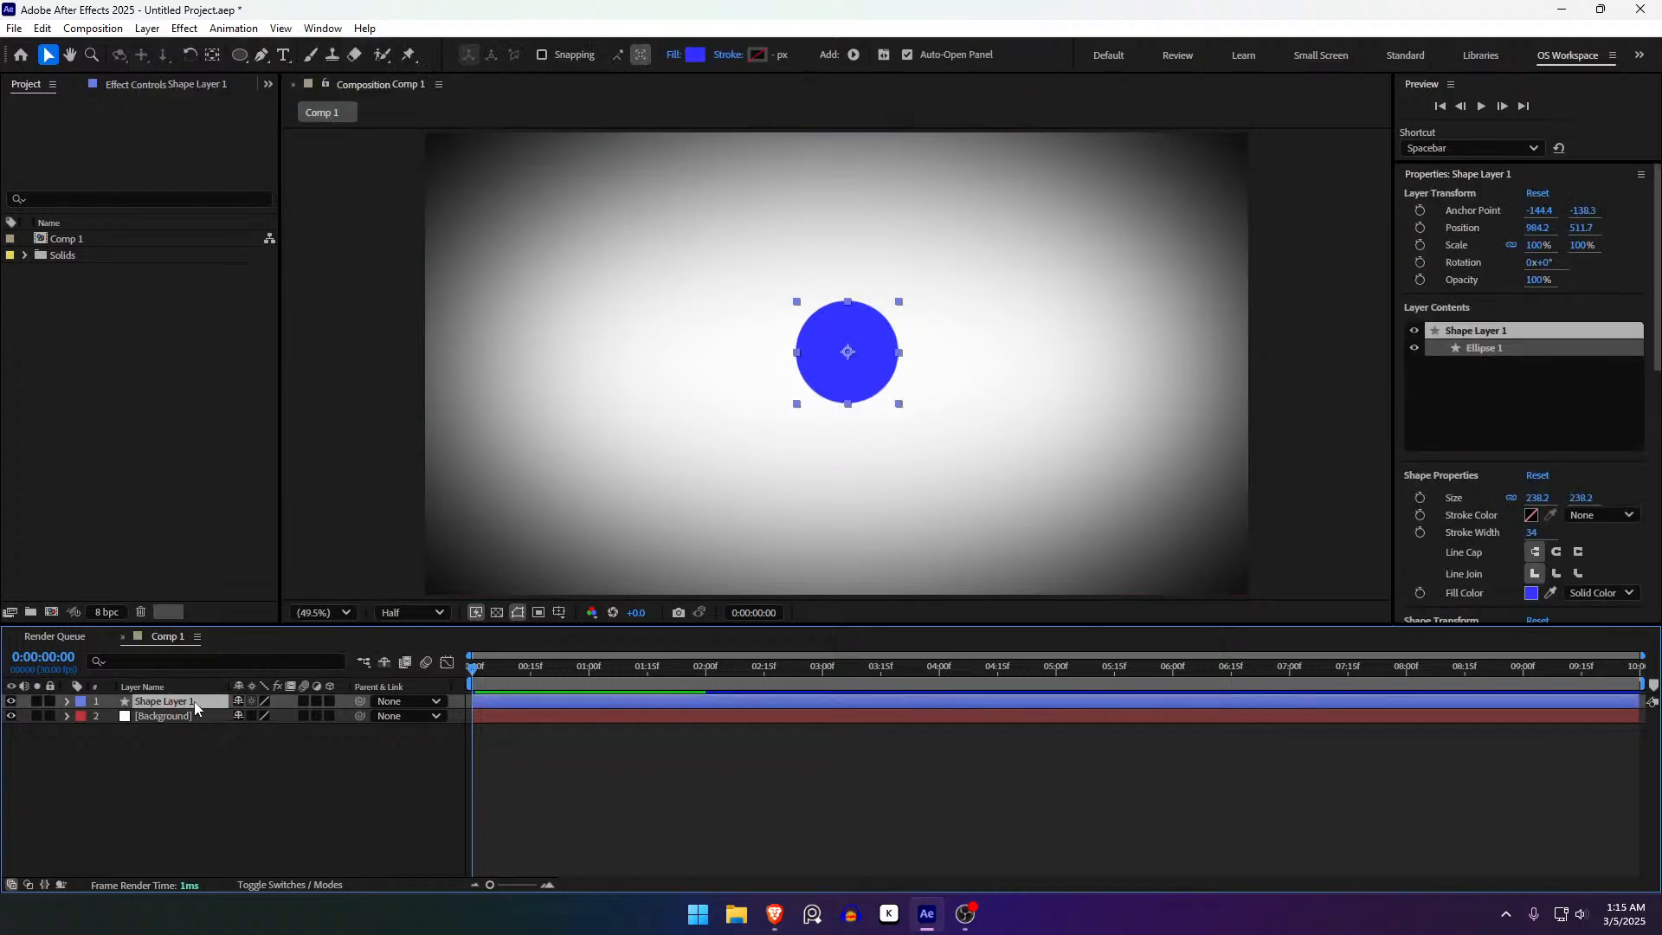
- Create a new adjustment layer above the circle and apply the Exposure effect to it
{"action": "key", "text": "ctrl"}
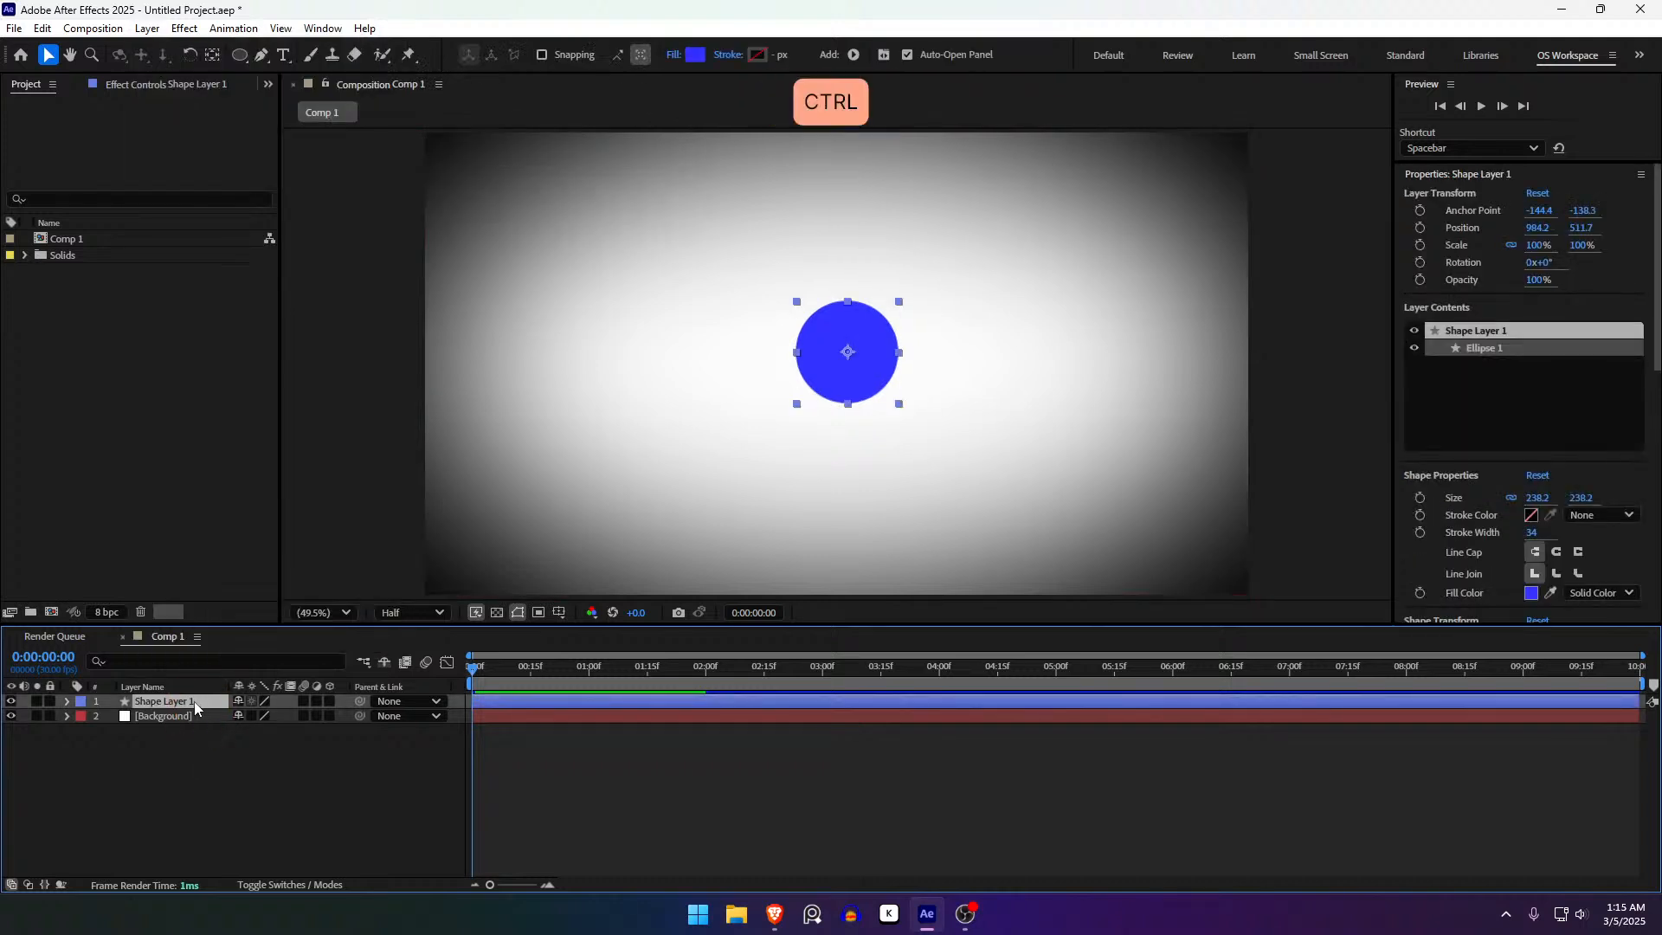
{"action": "key", "text": "ctrl+alt+y"}
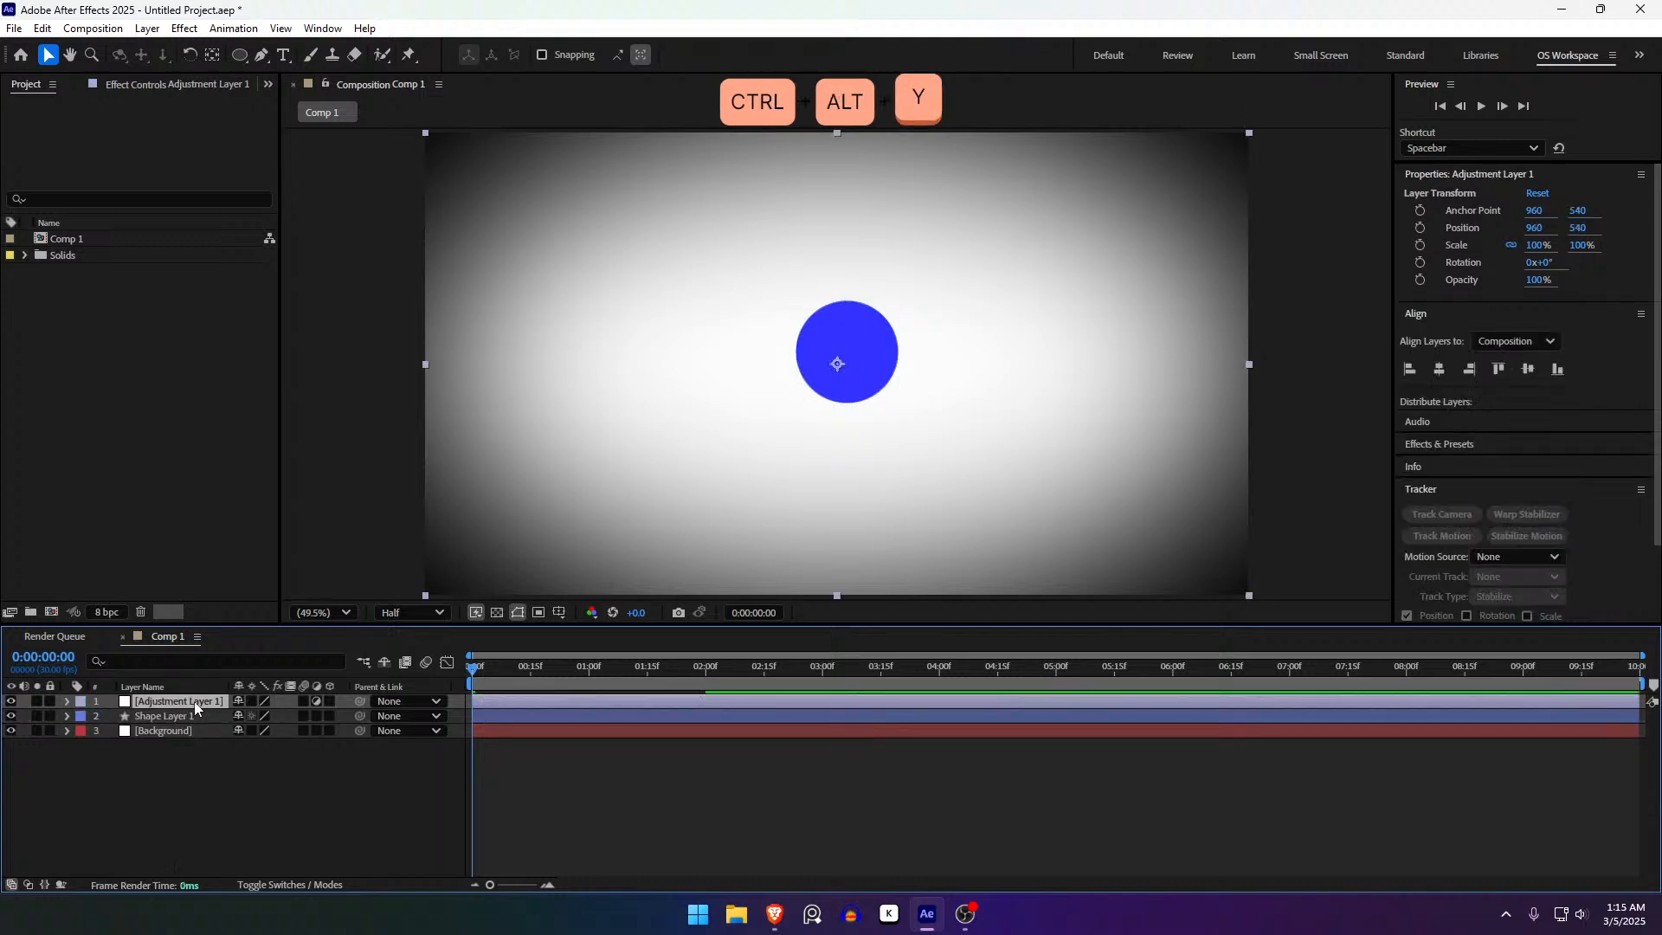
{"action": "key", "text": "F3"}
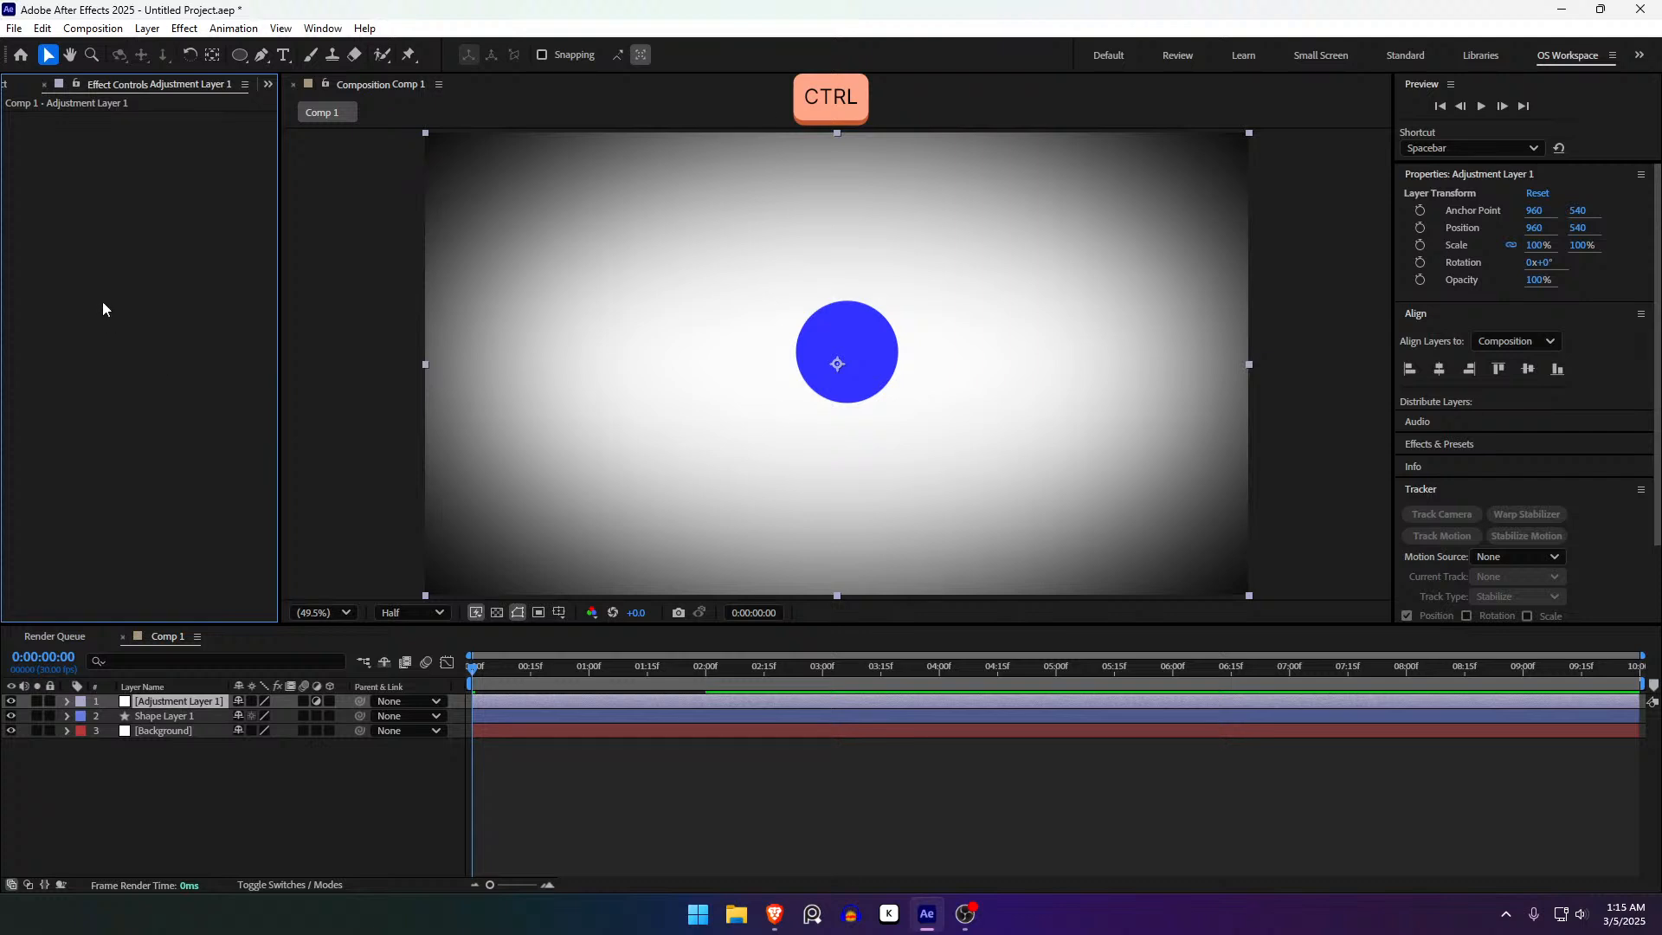
{"action": "key", "text": "ctrl+space"}
{"action": "type", "text": "exposu"}
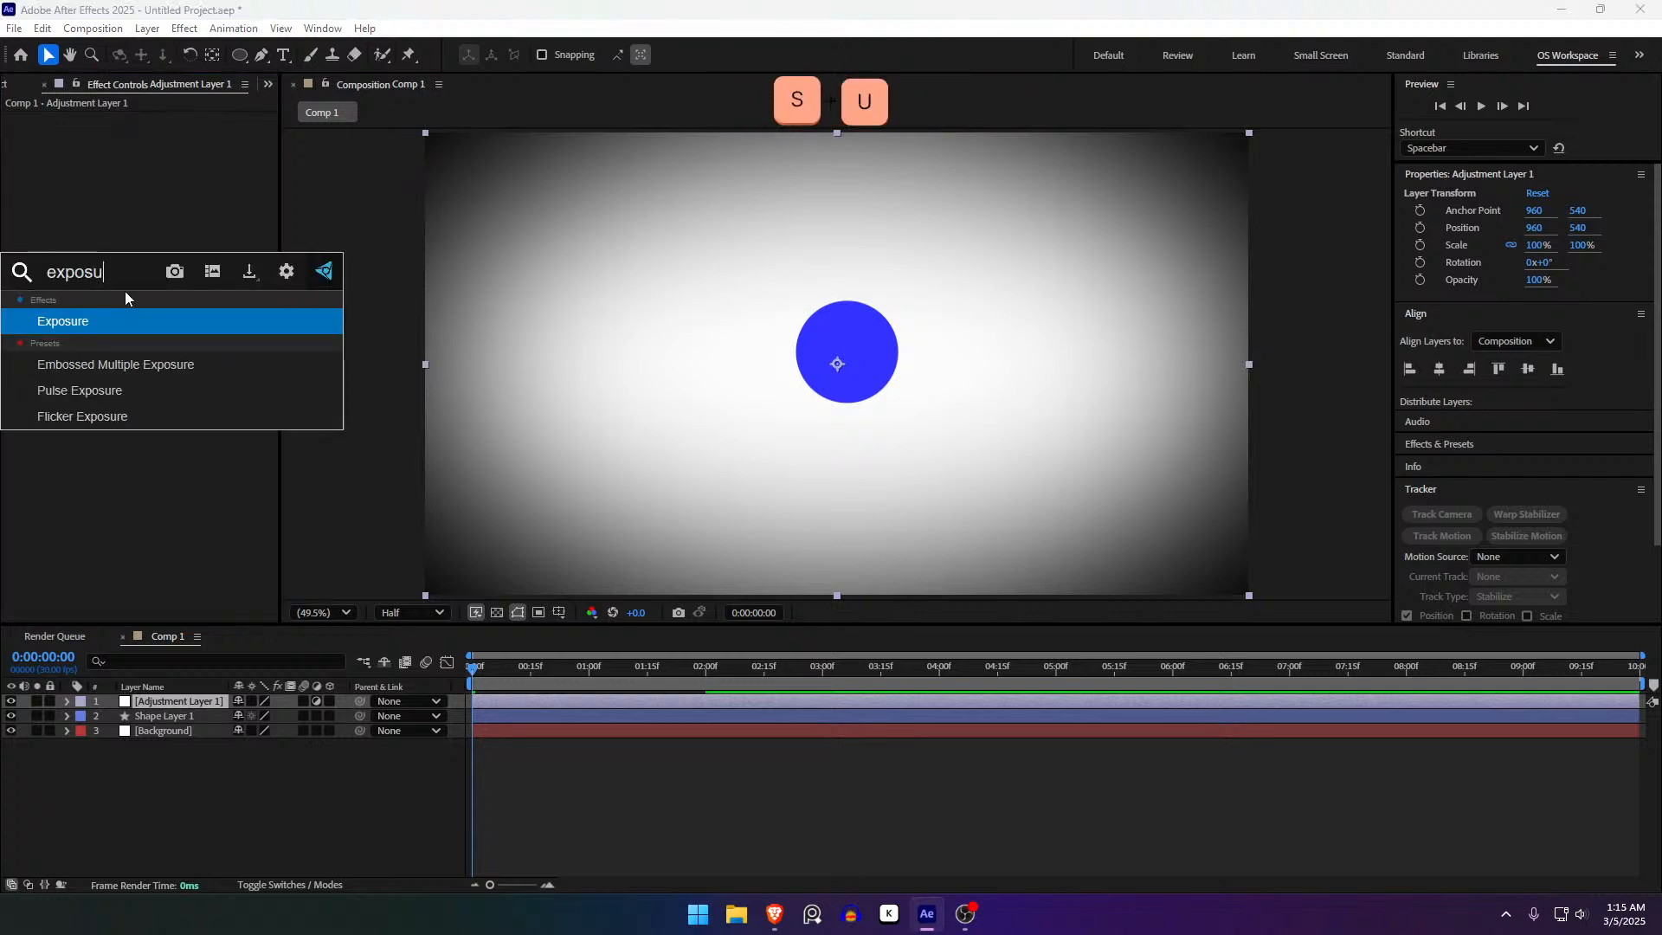
{"action": "type", "text": "re"}
{"action": "key", "text": "Return"}
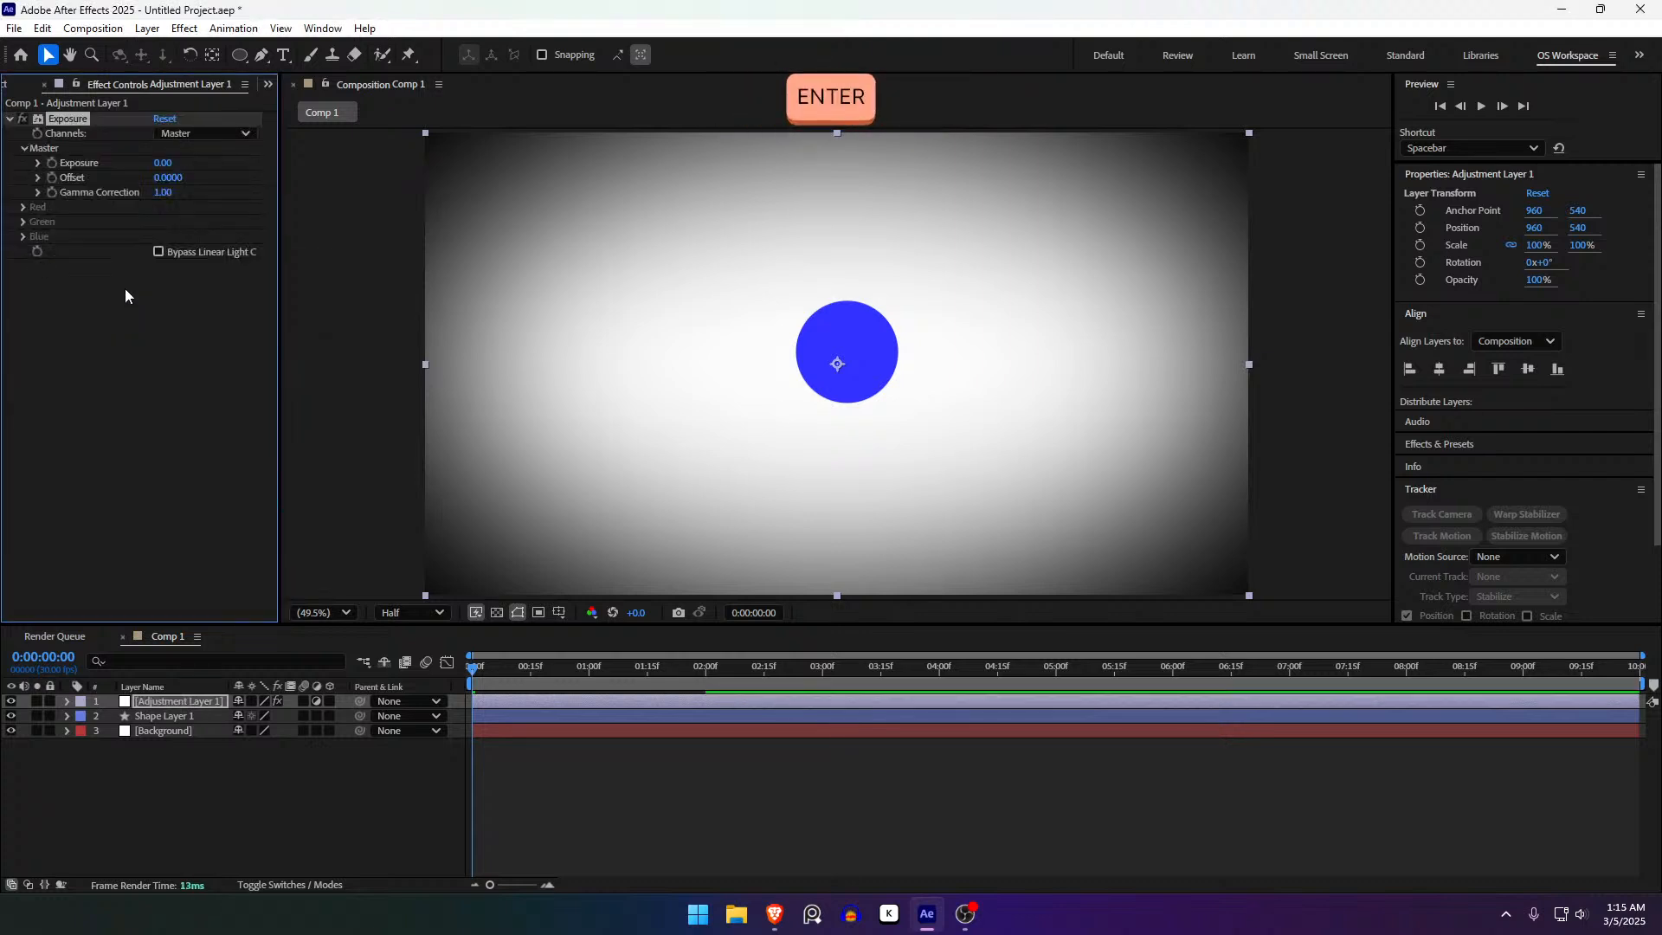
- Set the Exposure value to 2.63 in Effect Controls
{"action": "left_click", "coordinate": [130, 415]}
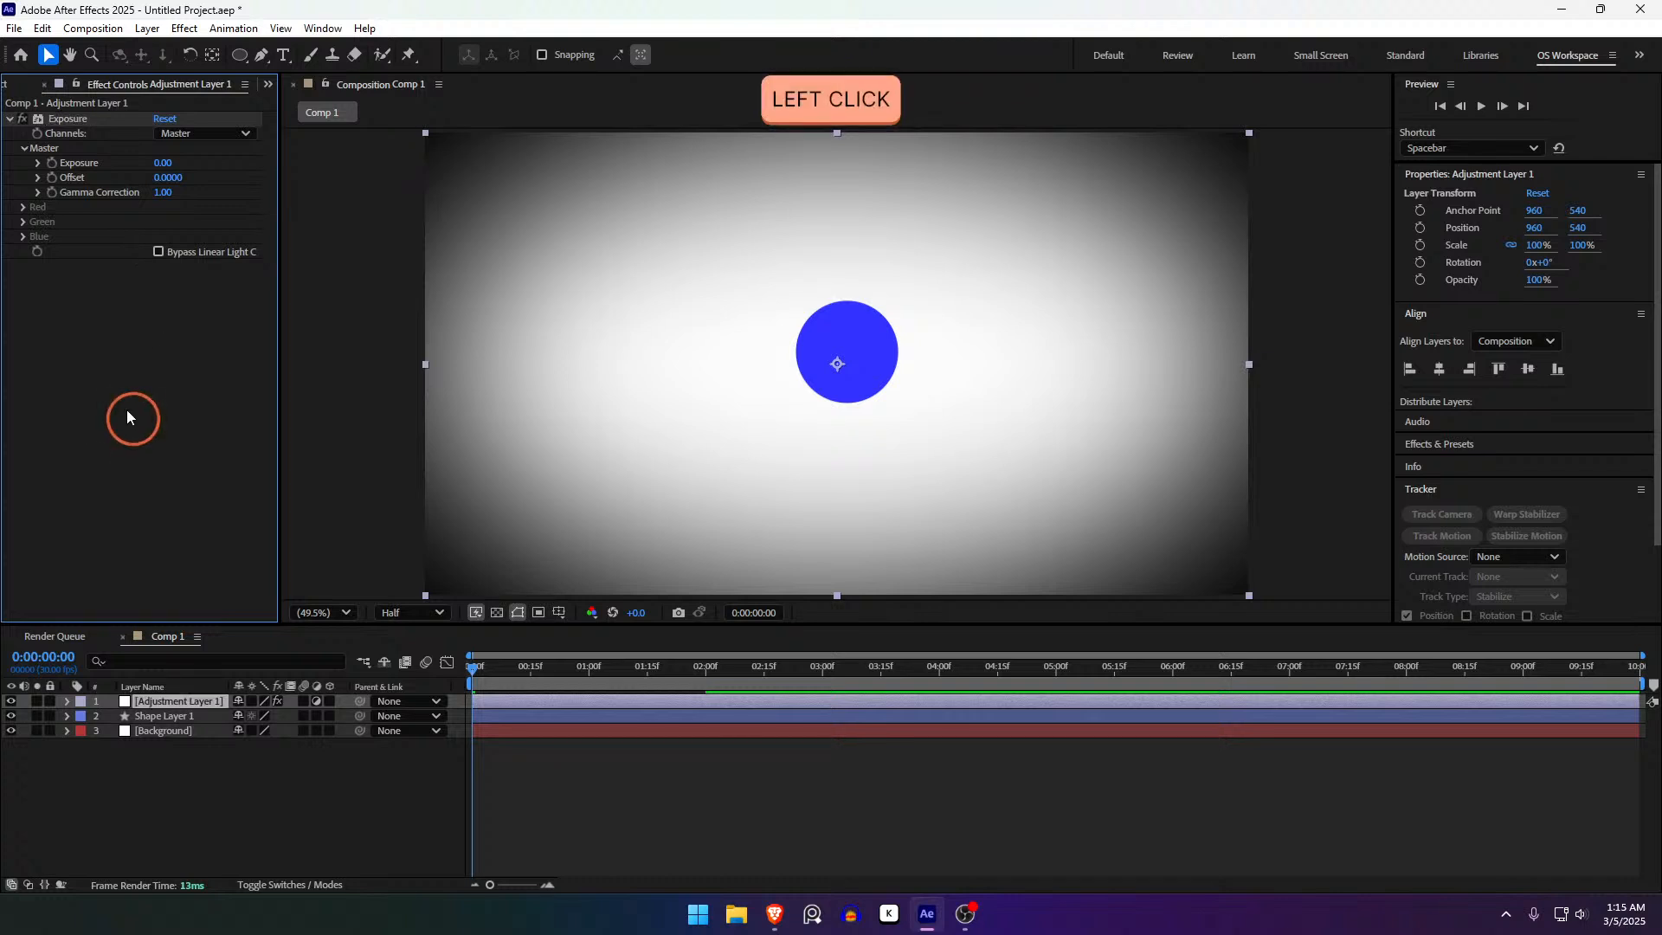
{"action": "left_click_drag", "start_coordinate": [164, 164], "coordinate": [605, 268]}
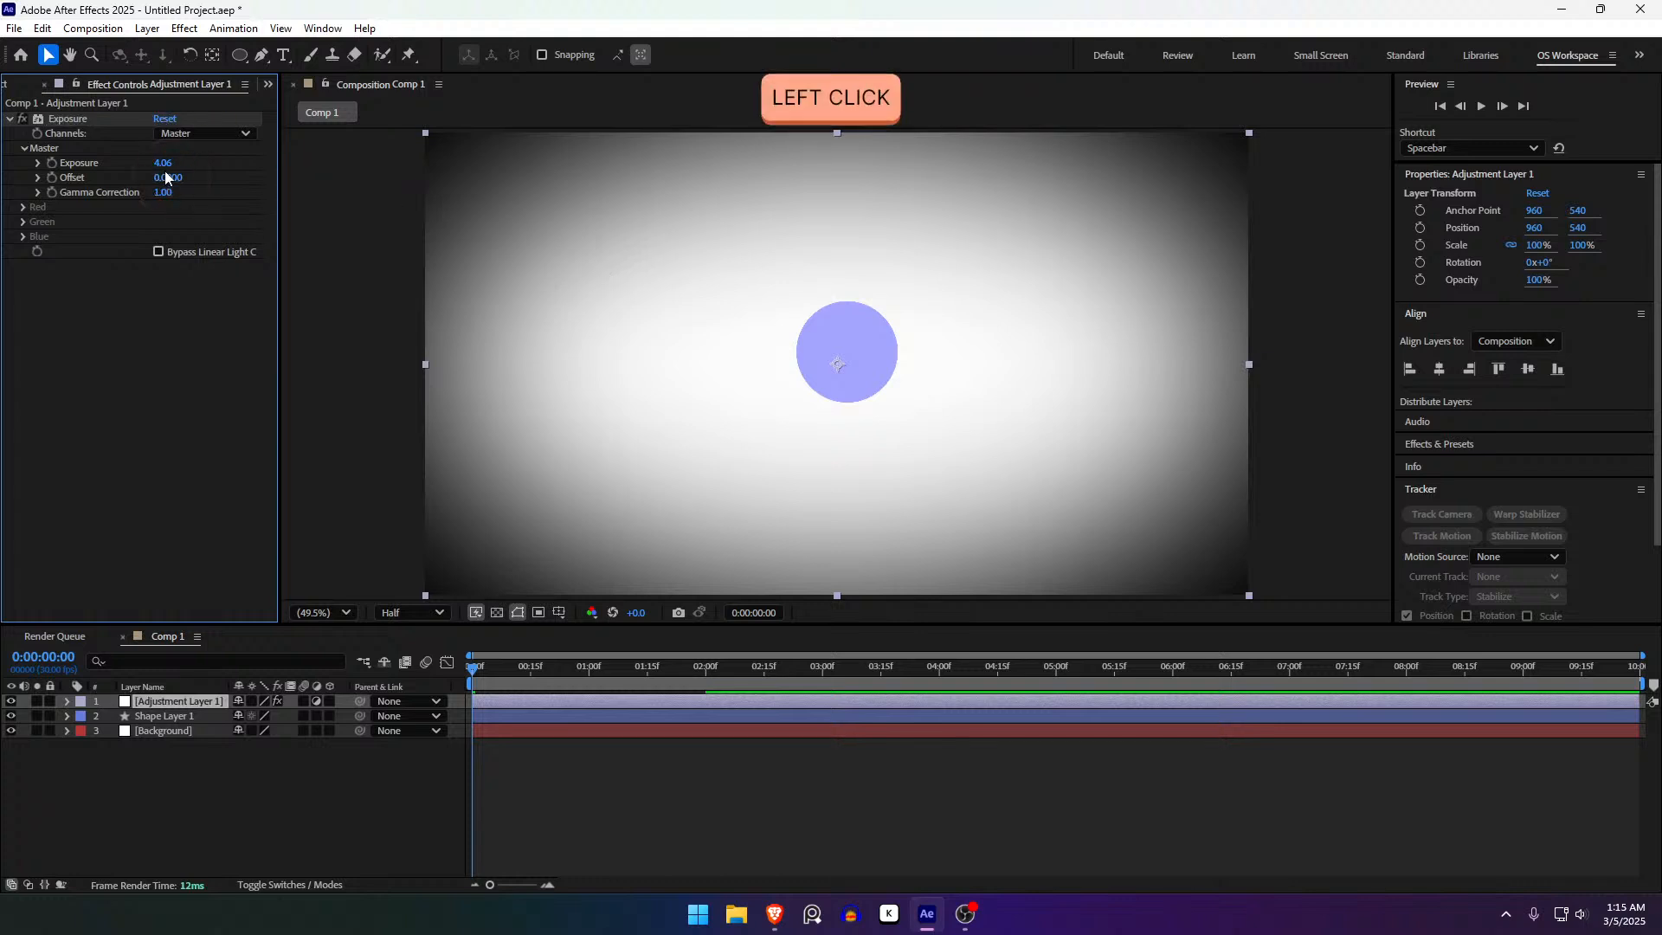
{"action": "left_click", "coordinate": [163, 164]}
{"action": "type", "text": "2"}
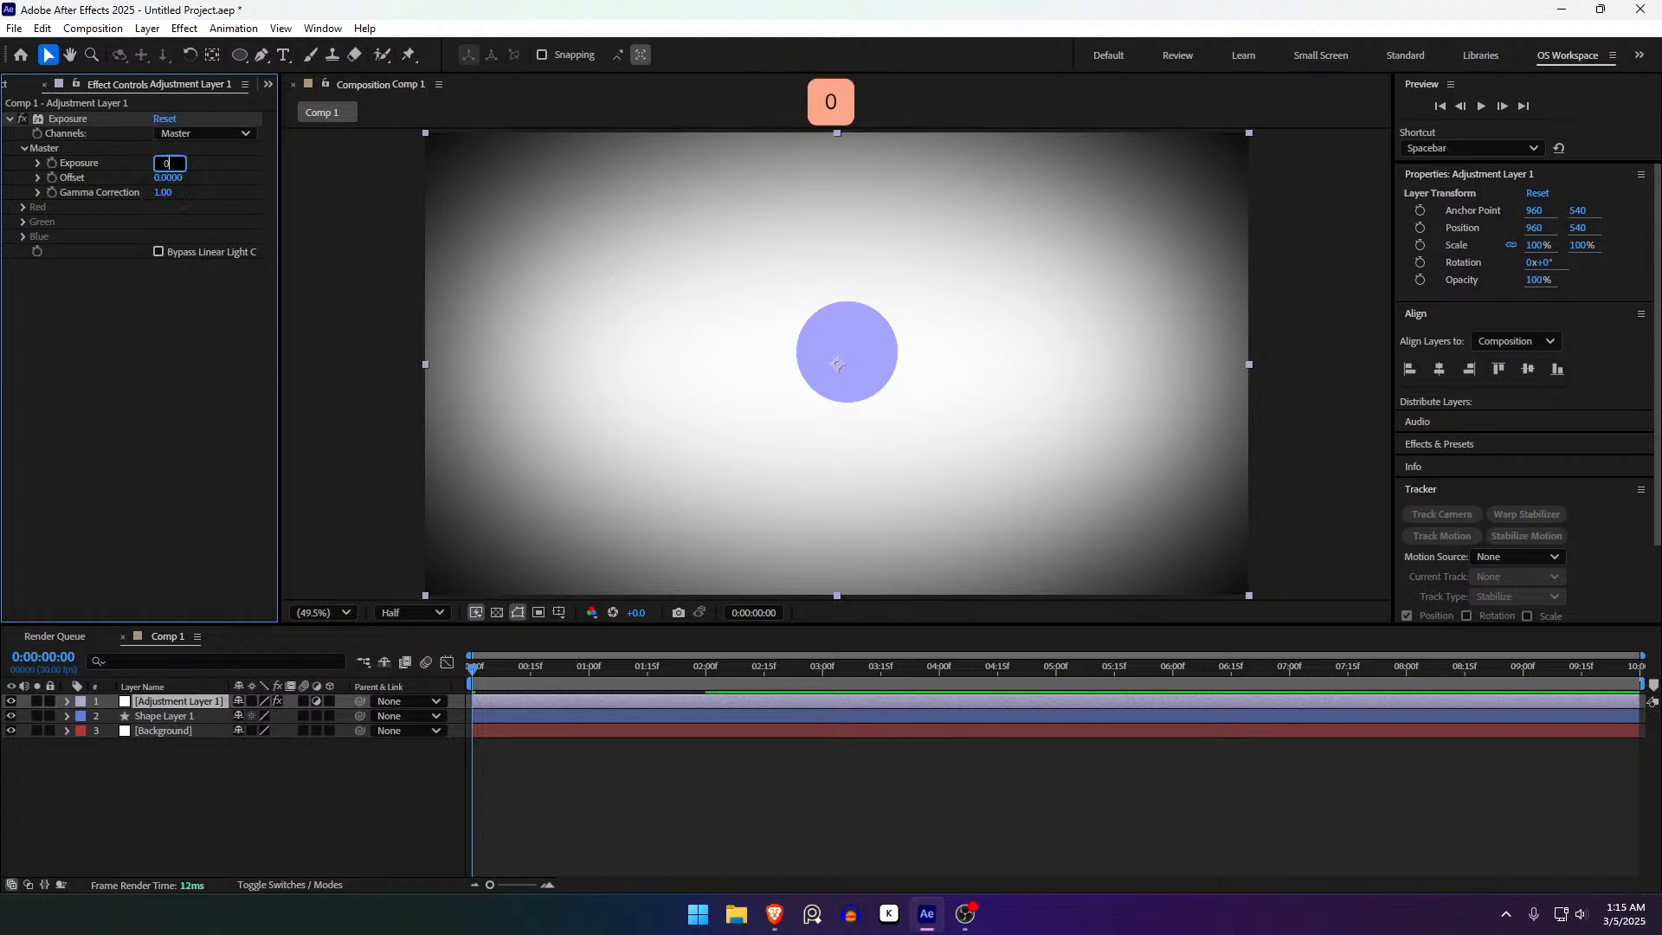
{"action": "key", "text": "Return"}
{"action": "left_click_drag", "start_coordinate": [164, 165], "coordinate": [326, 279]}
{"action": "left_click", "coordinate": [127, 348]}
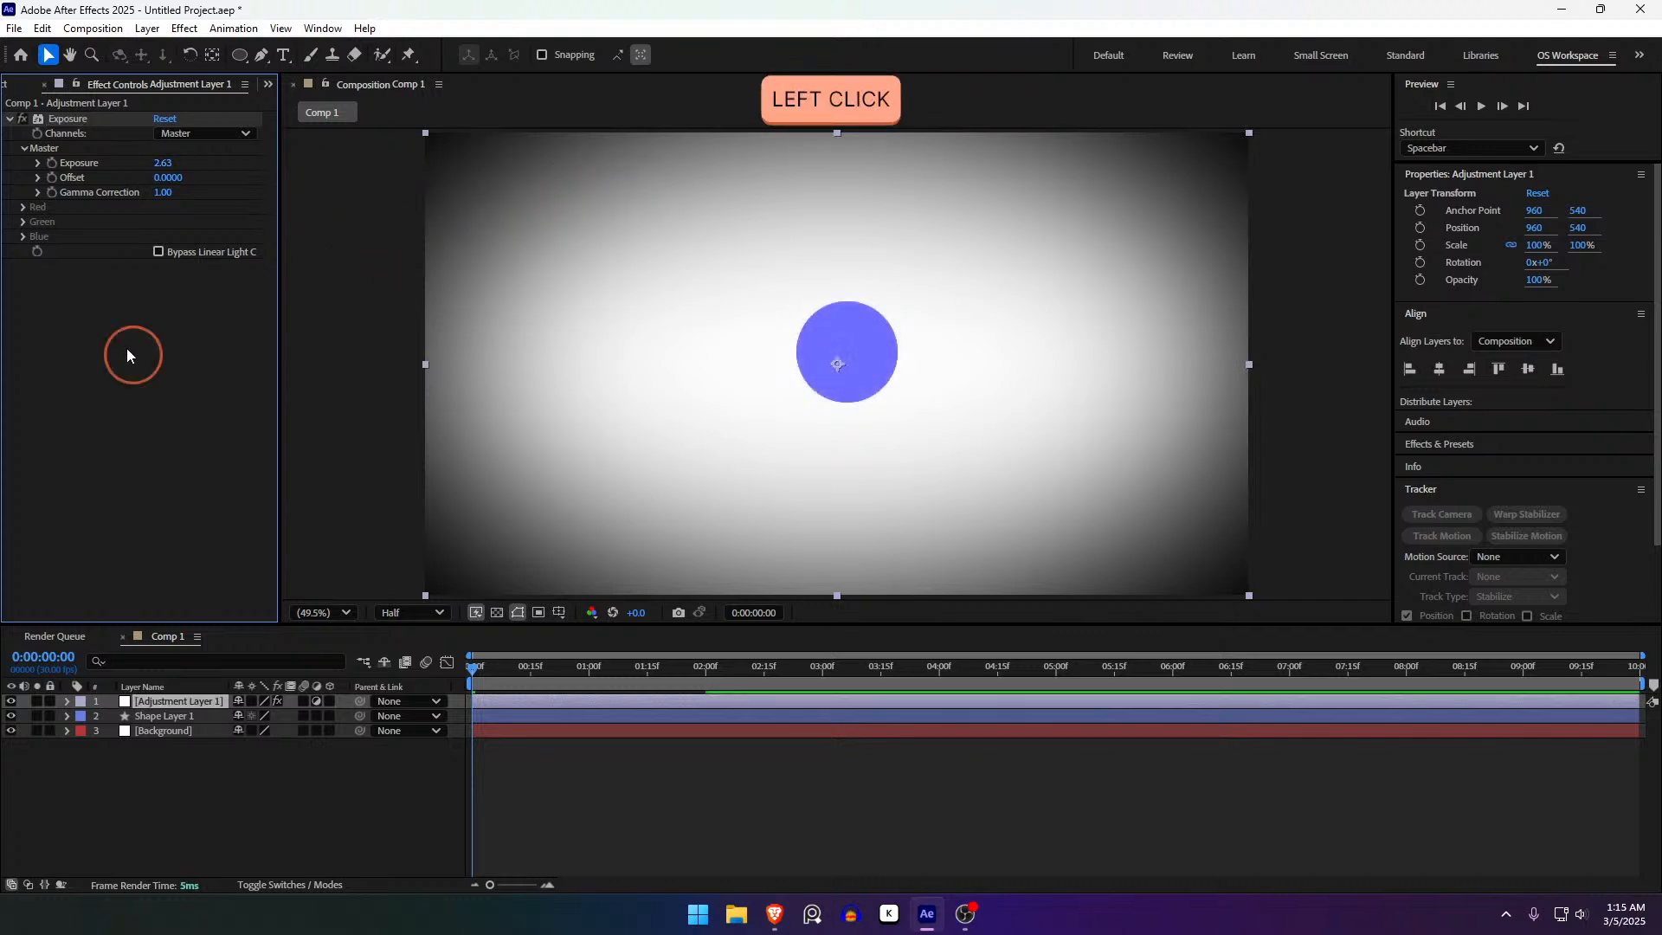
{"action": "key", "text": "ctrl+space"}
- Apply Turbulent Displace to Adjustment Layer 1 with Amount 40
{"action": "type", "text": "turbul"}
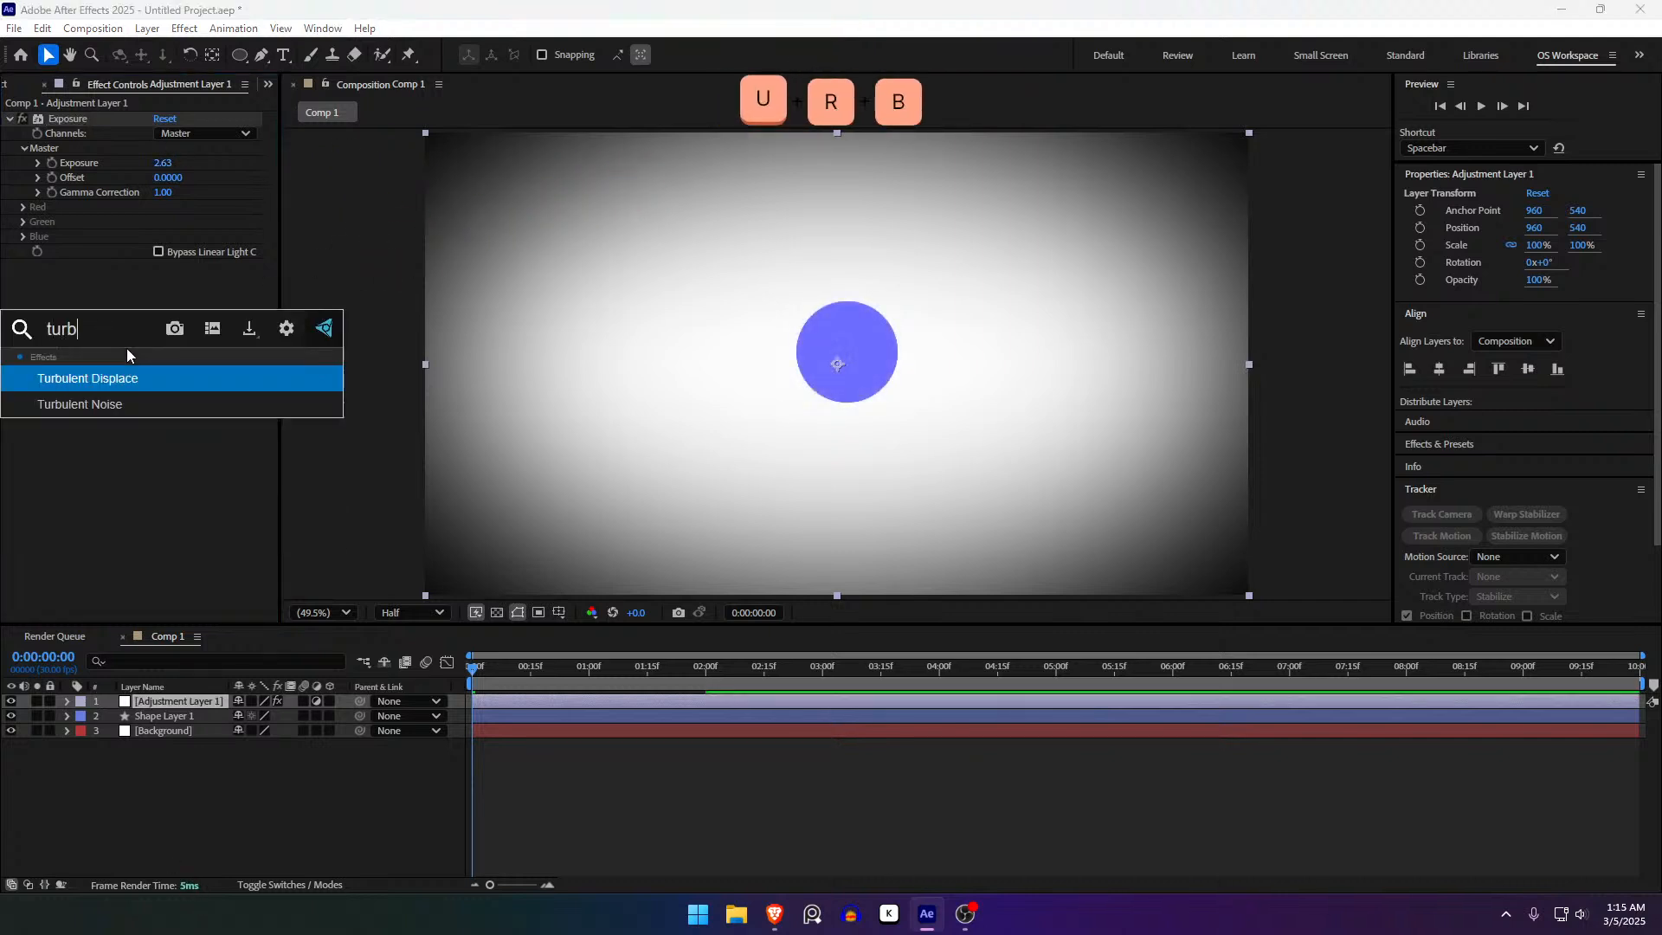
{"action": "key", "text": "Return"}
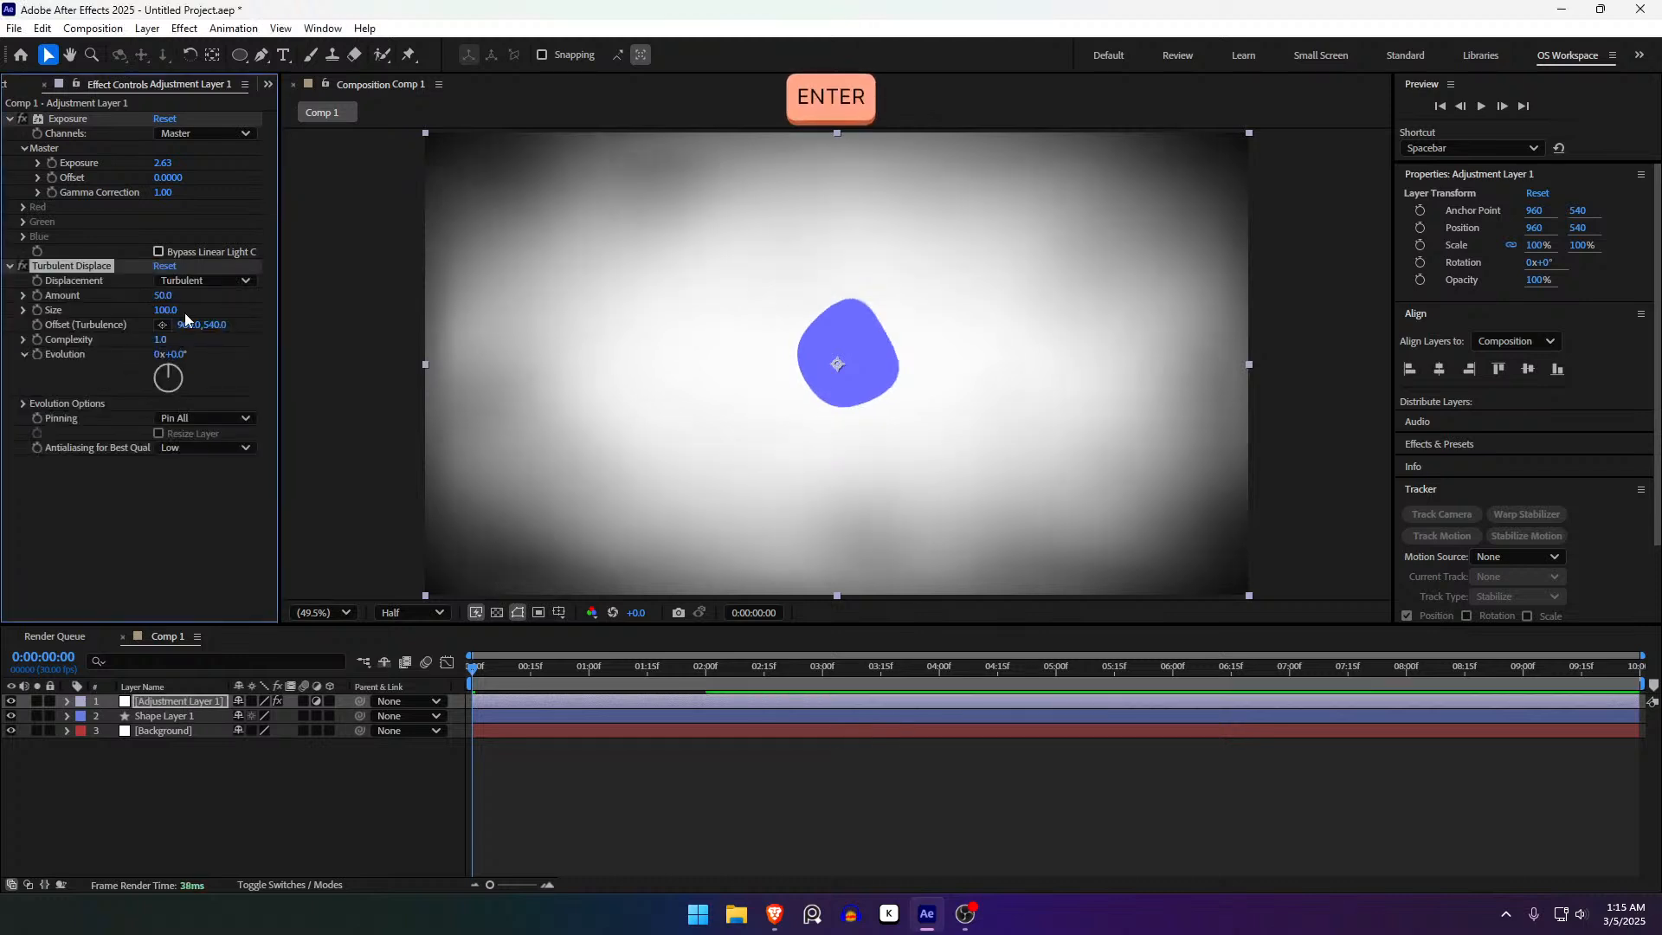
{"action": "mouse_move", "coordinate": [165, 296]}
{"action": "left_mouse_down"}
{"action": "mouse_move", "coordinate": [91, 312]}
{"action": "mouse_move", "coordinate": [211, 319]}
{"action": "mouse_move", "coordinate": [171, 316]}
{"action": "left_mouse_up"}
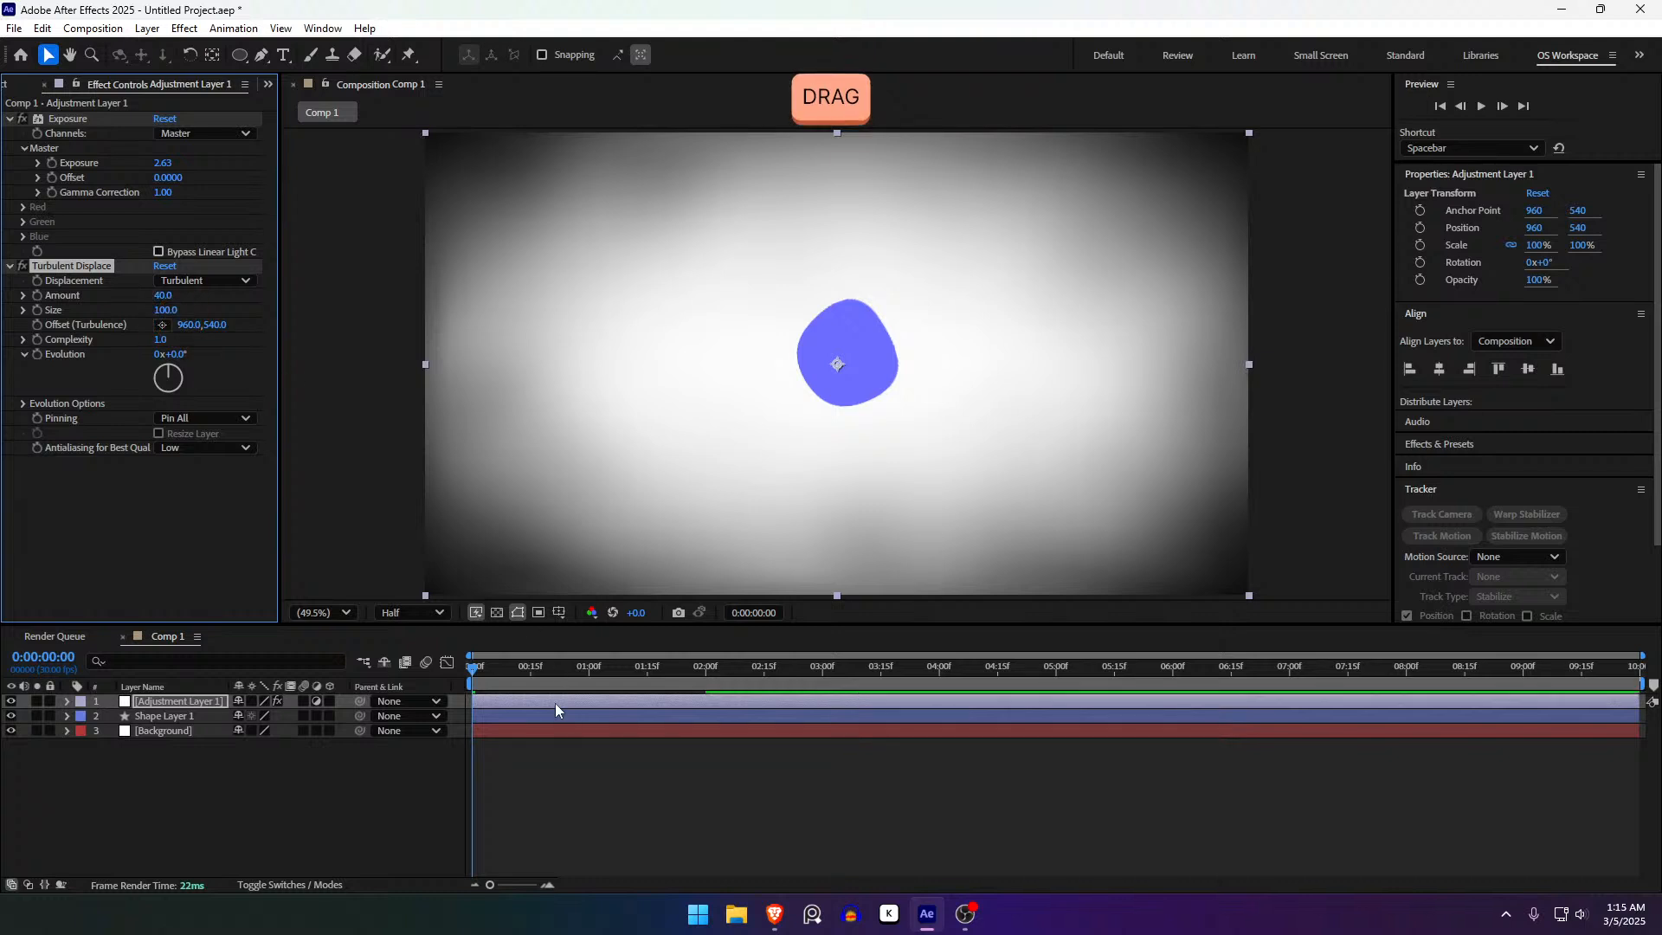
{"action": "left_click", "coordinate": [572, 801]}
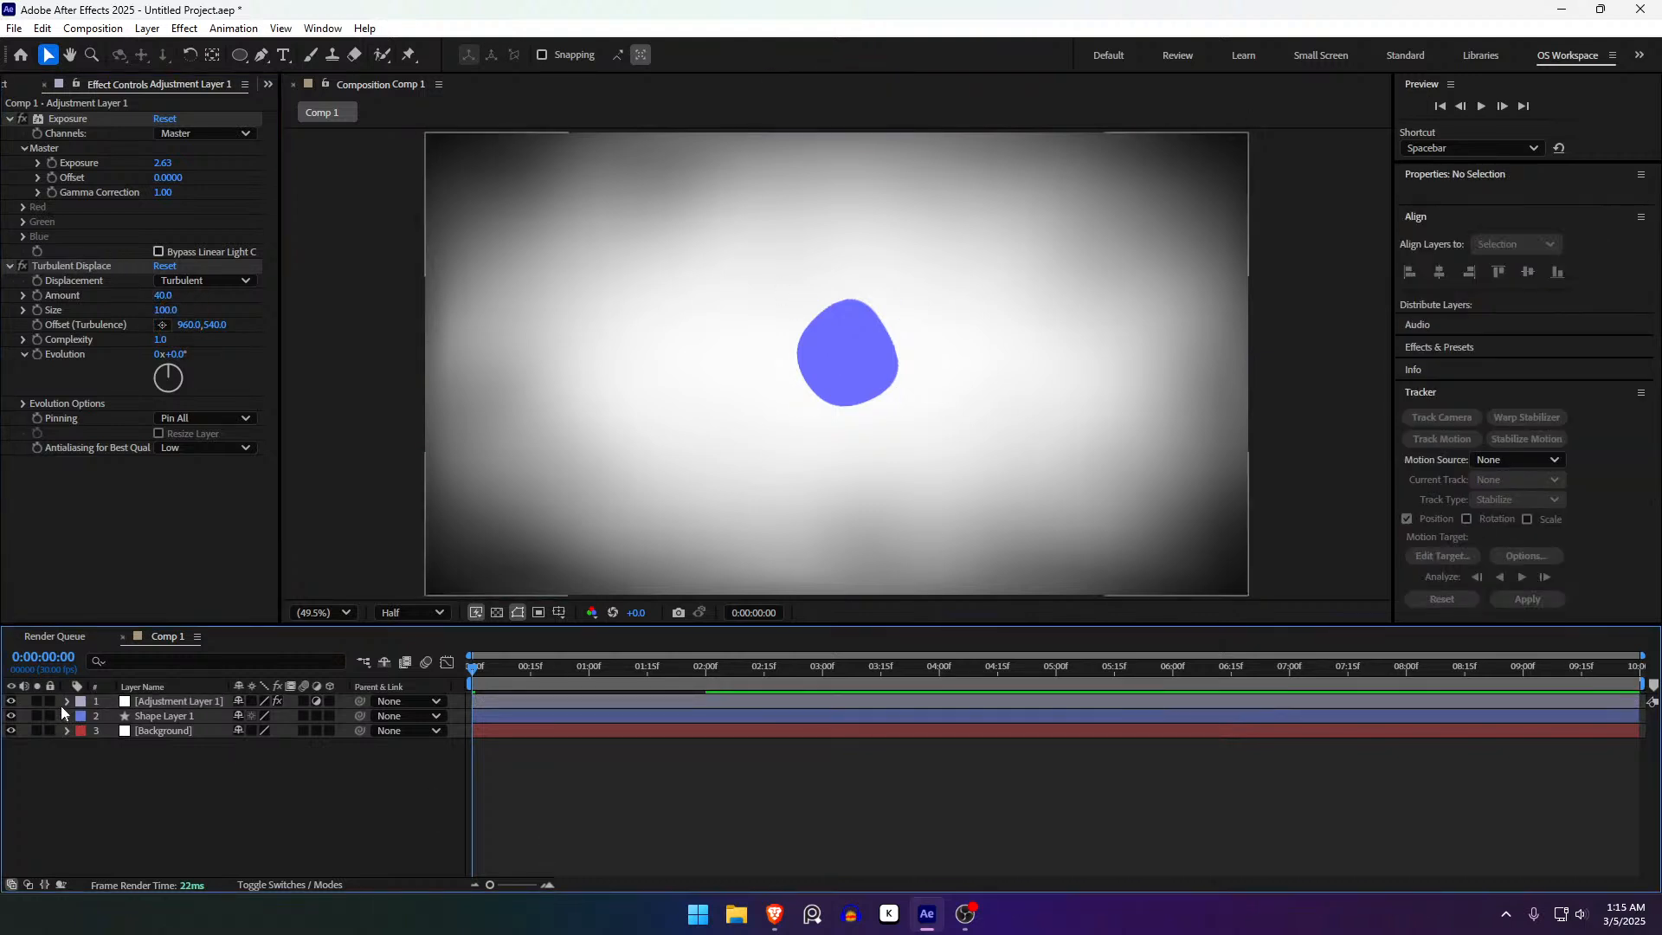
{"action": "left_click", "coordinate": [65, 702]}
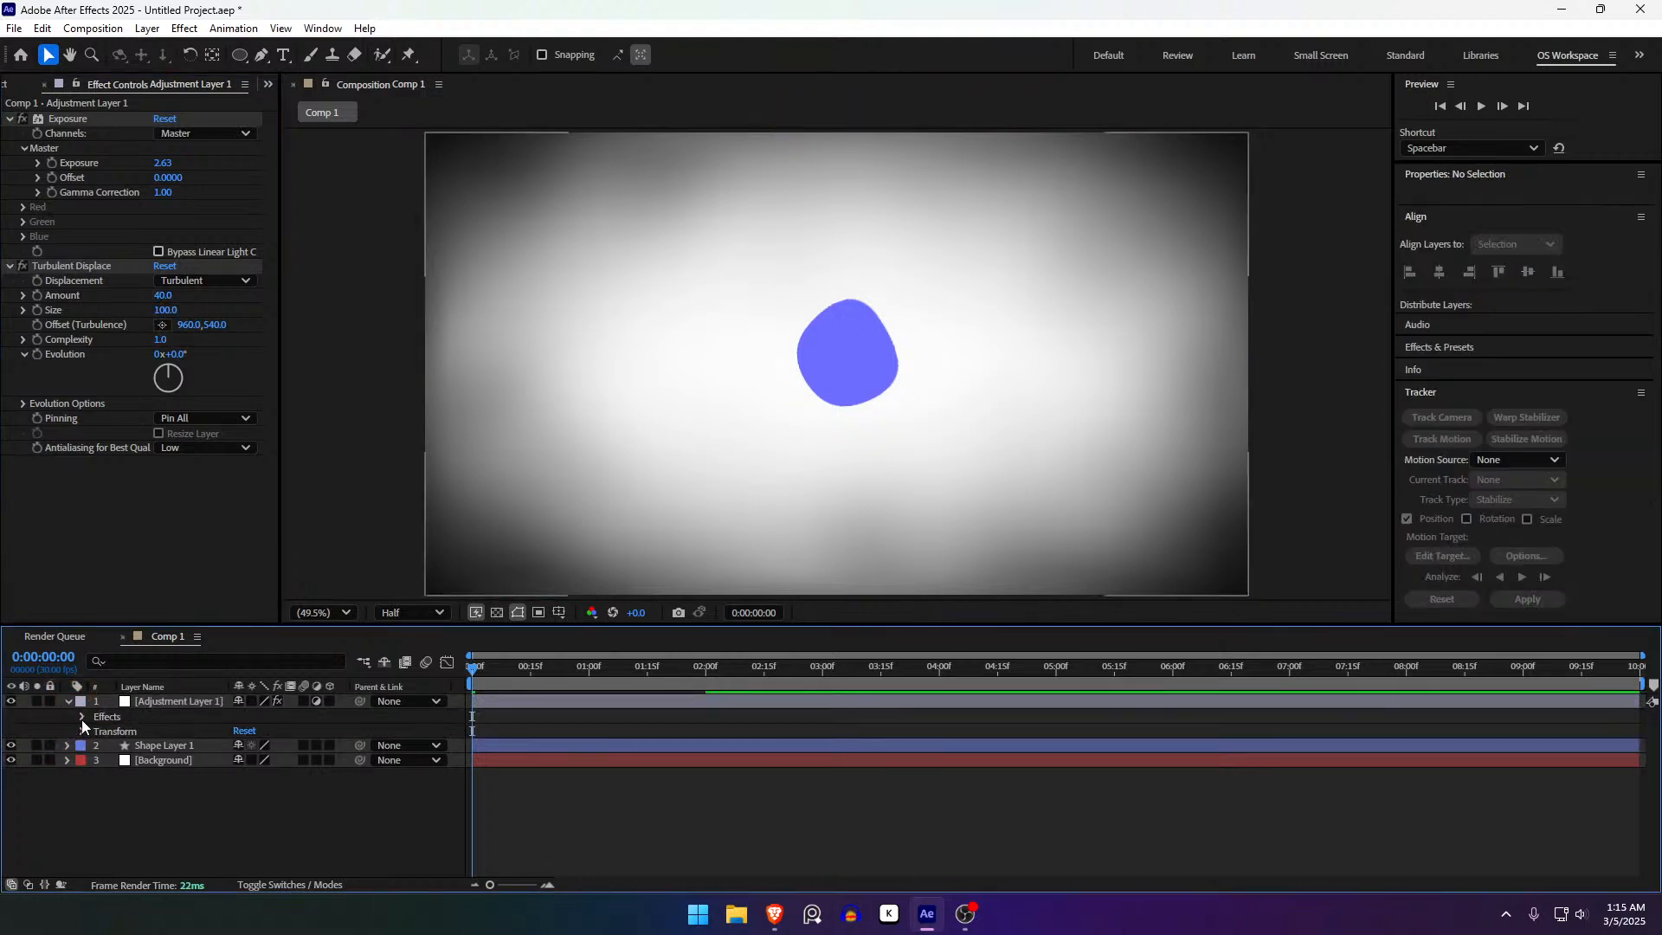
- Twirl open Adjustment Layer 1 and press E to list only its effects
{"action": "left_click", "coordinate": [81, 719]}
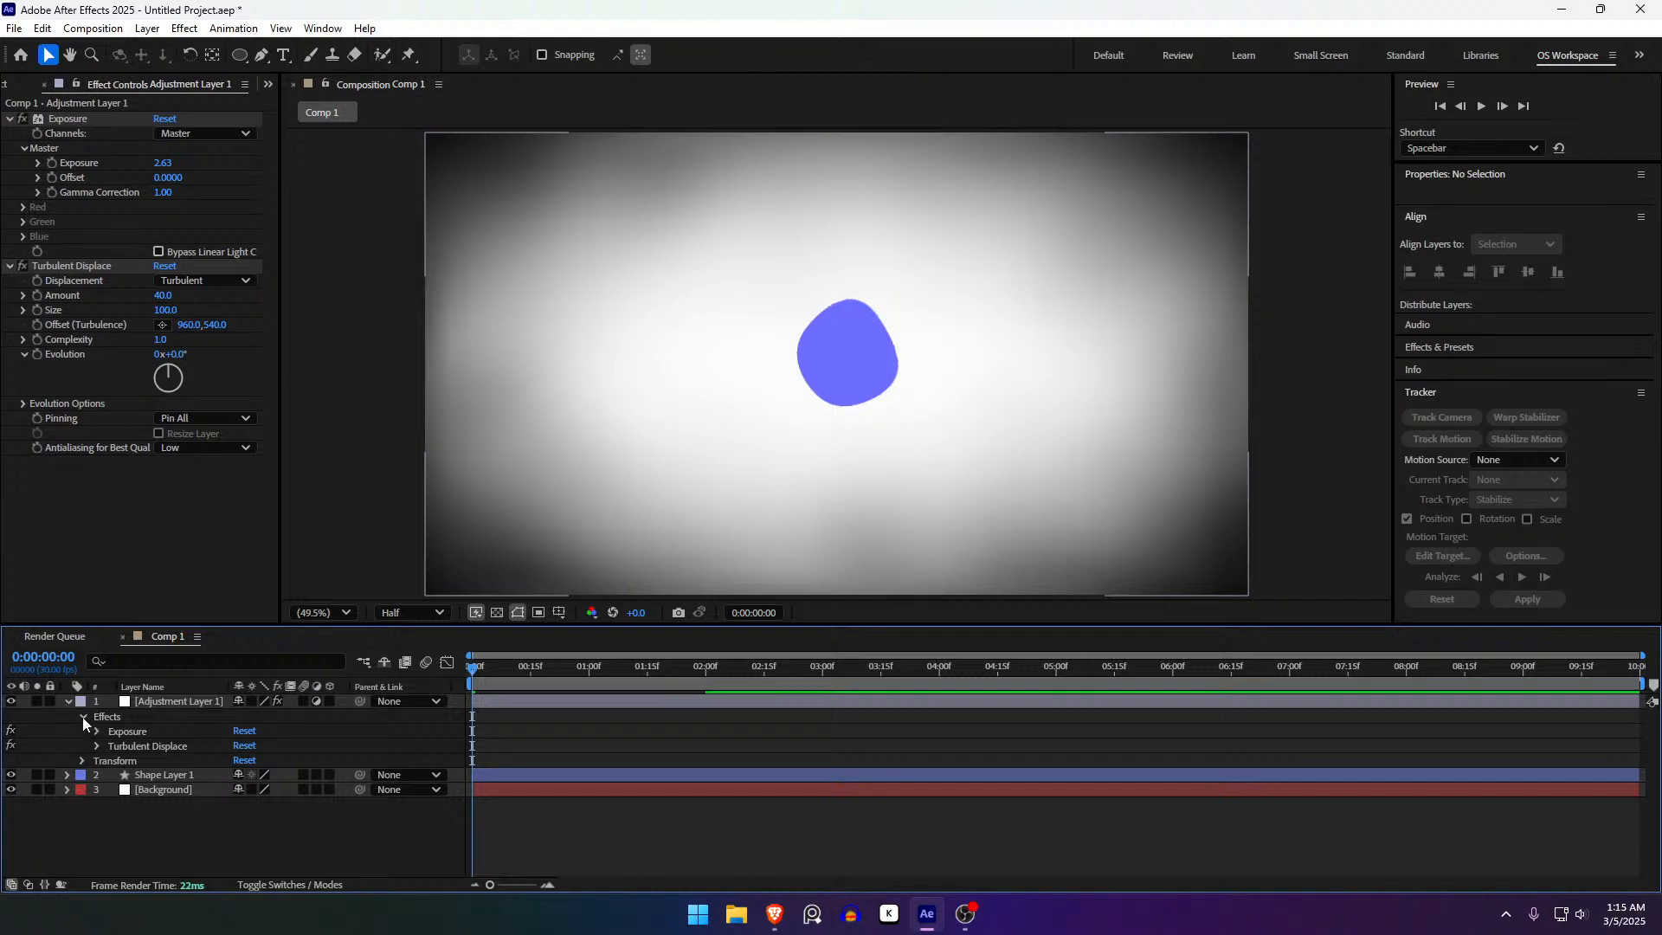
{"action": "left_click", "coordinate": [83, 718]}
{"action": "left_click", "coordinate": [82, 718]}
{"action": "left_click", "coordinate": [164, 704]}
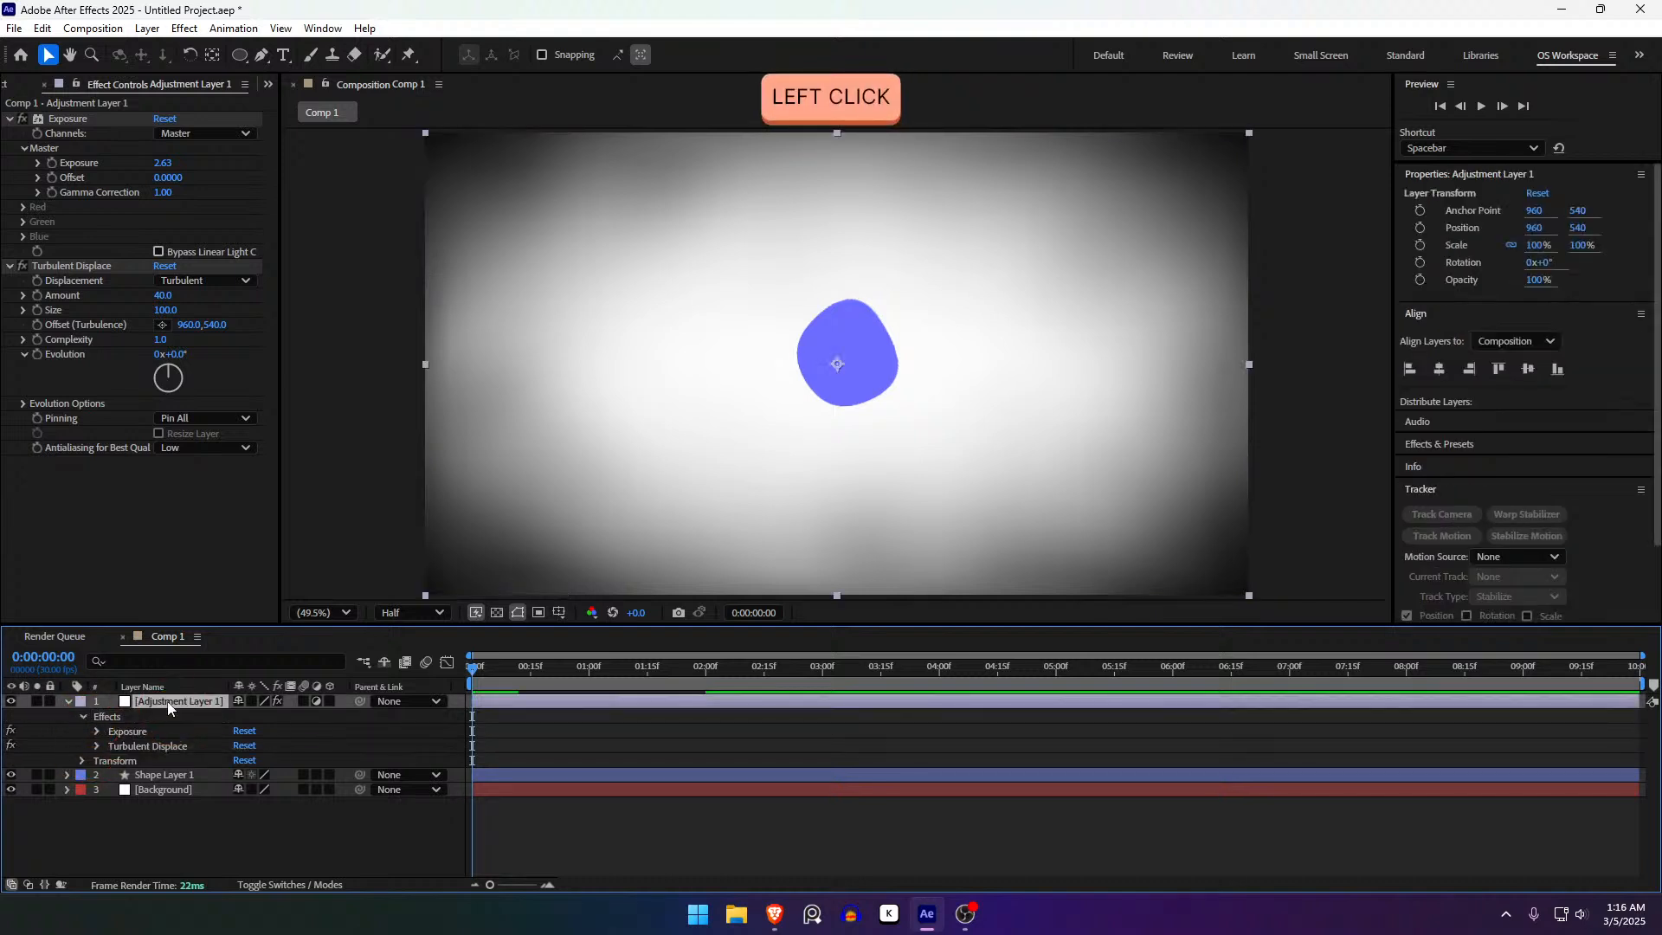
{"action": "key", "text": "u"}
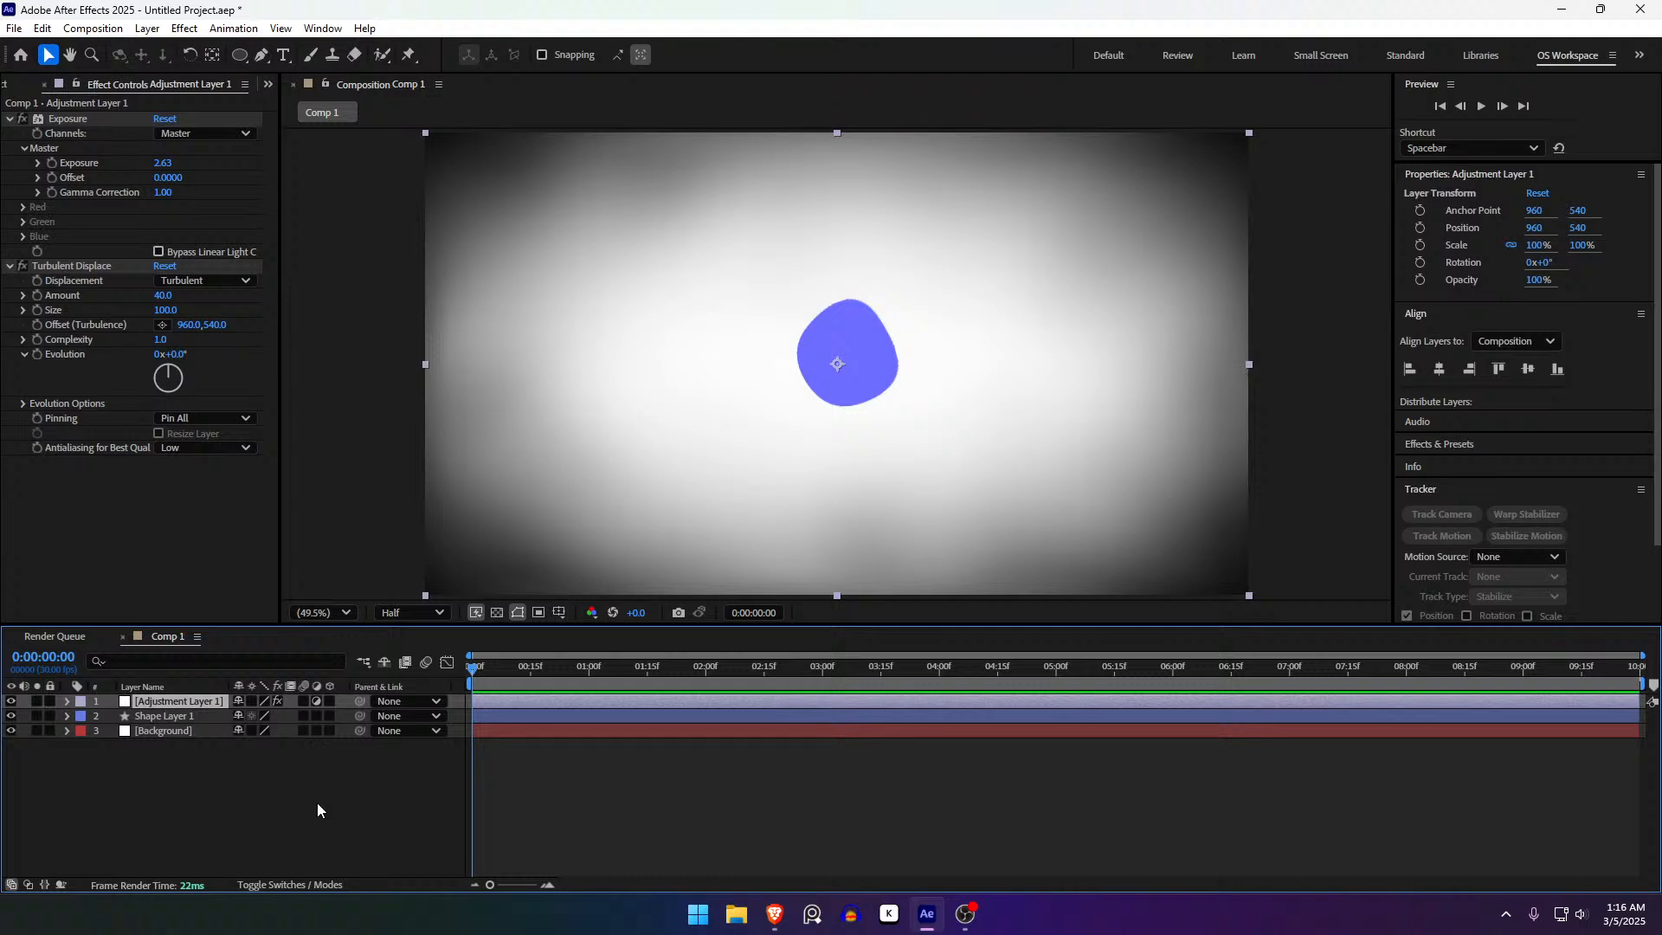
{"action": "key", "text": "e"}
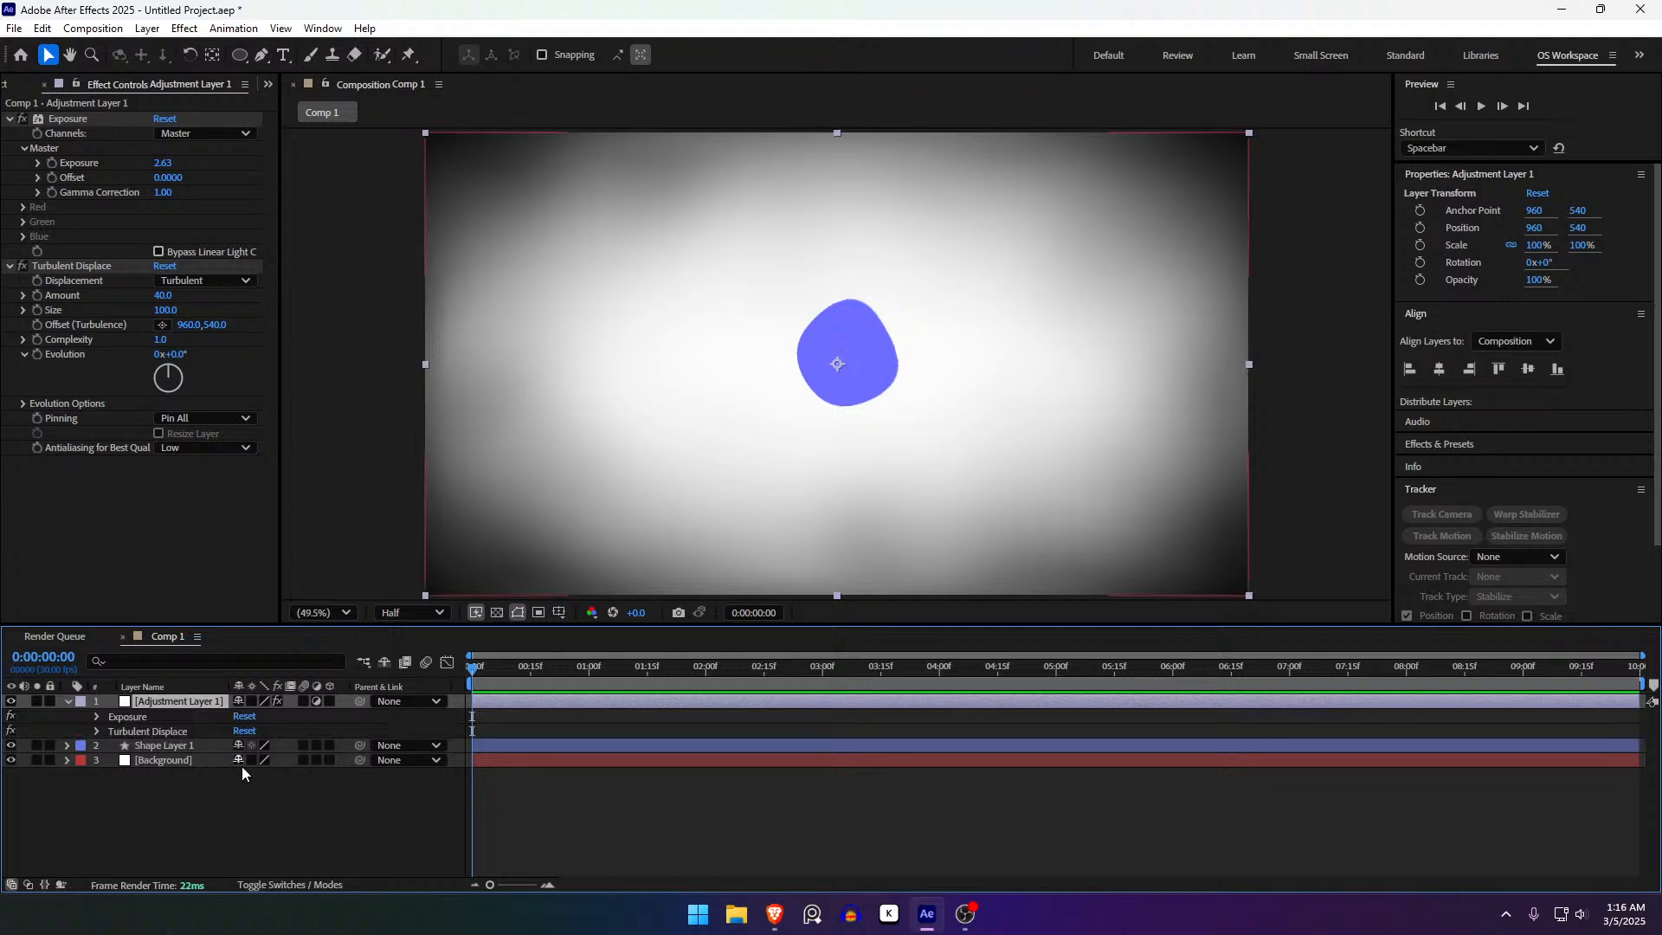
- Select the Exposure and Turbulent Displace effects in turn and scrub to preview the warp
{"action": "left_click", "coordinate": [140, 717]}
{"action": "left_click", "coordinate": [128, 733]}
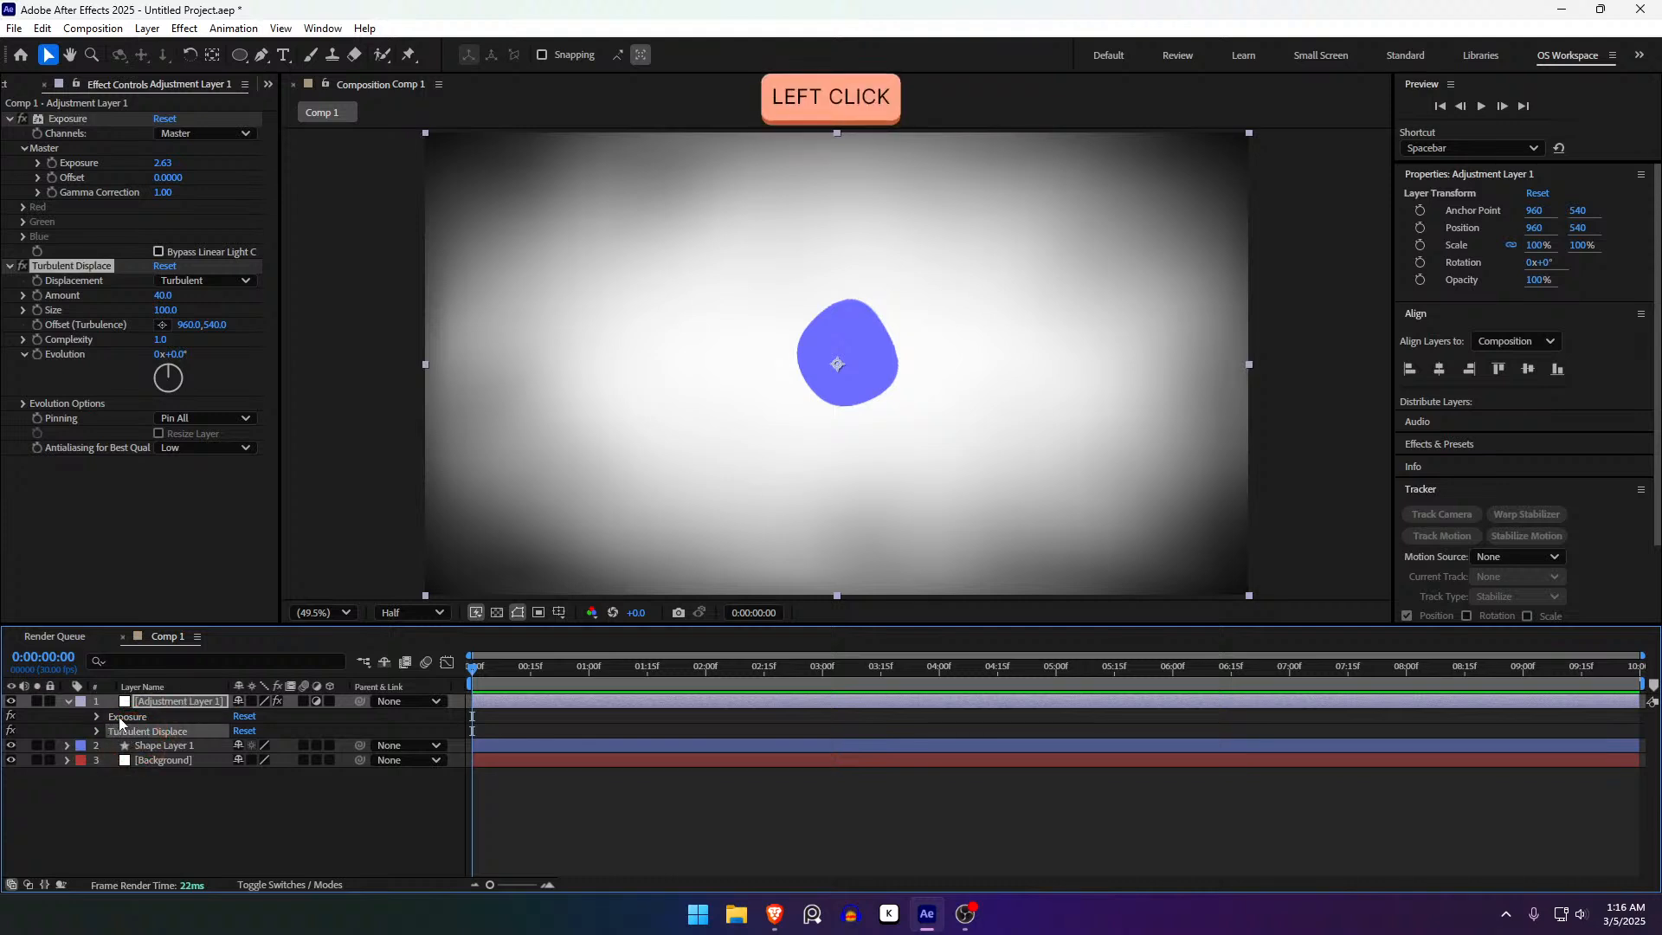
{"action": "left_click", "coordinate": [110, 718]}
{"action": "left_click", "coordinate": [126, 732]}
{"action": "left_click", "coordinate": [128, 719]}
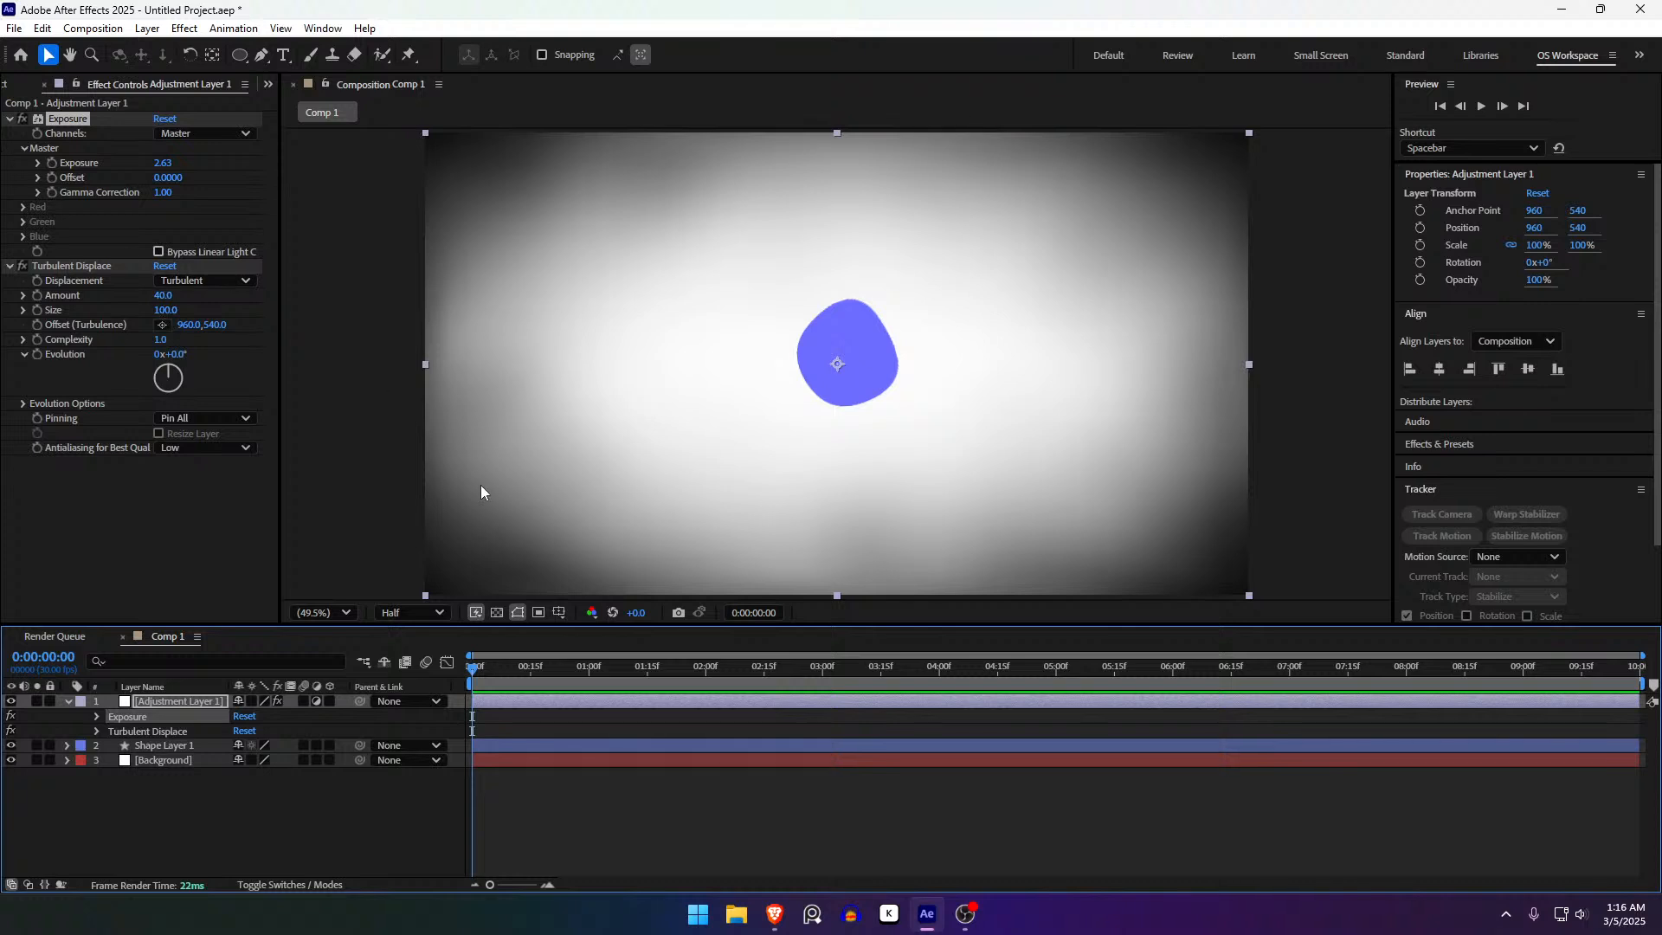
{"action": "left_click_drag", "start_coordinate": [483, 665], "coordinate": [416, 687]}
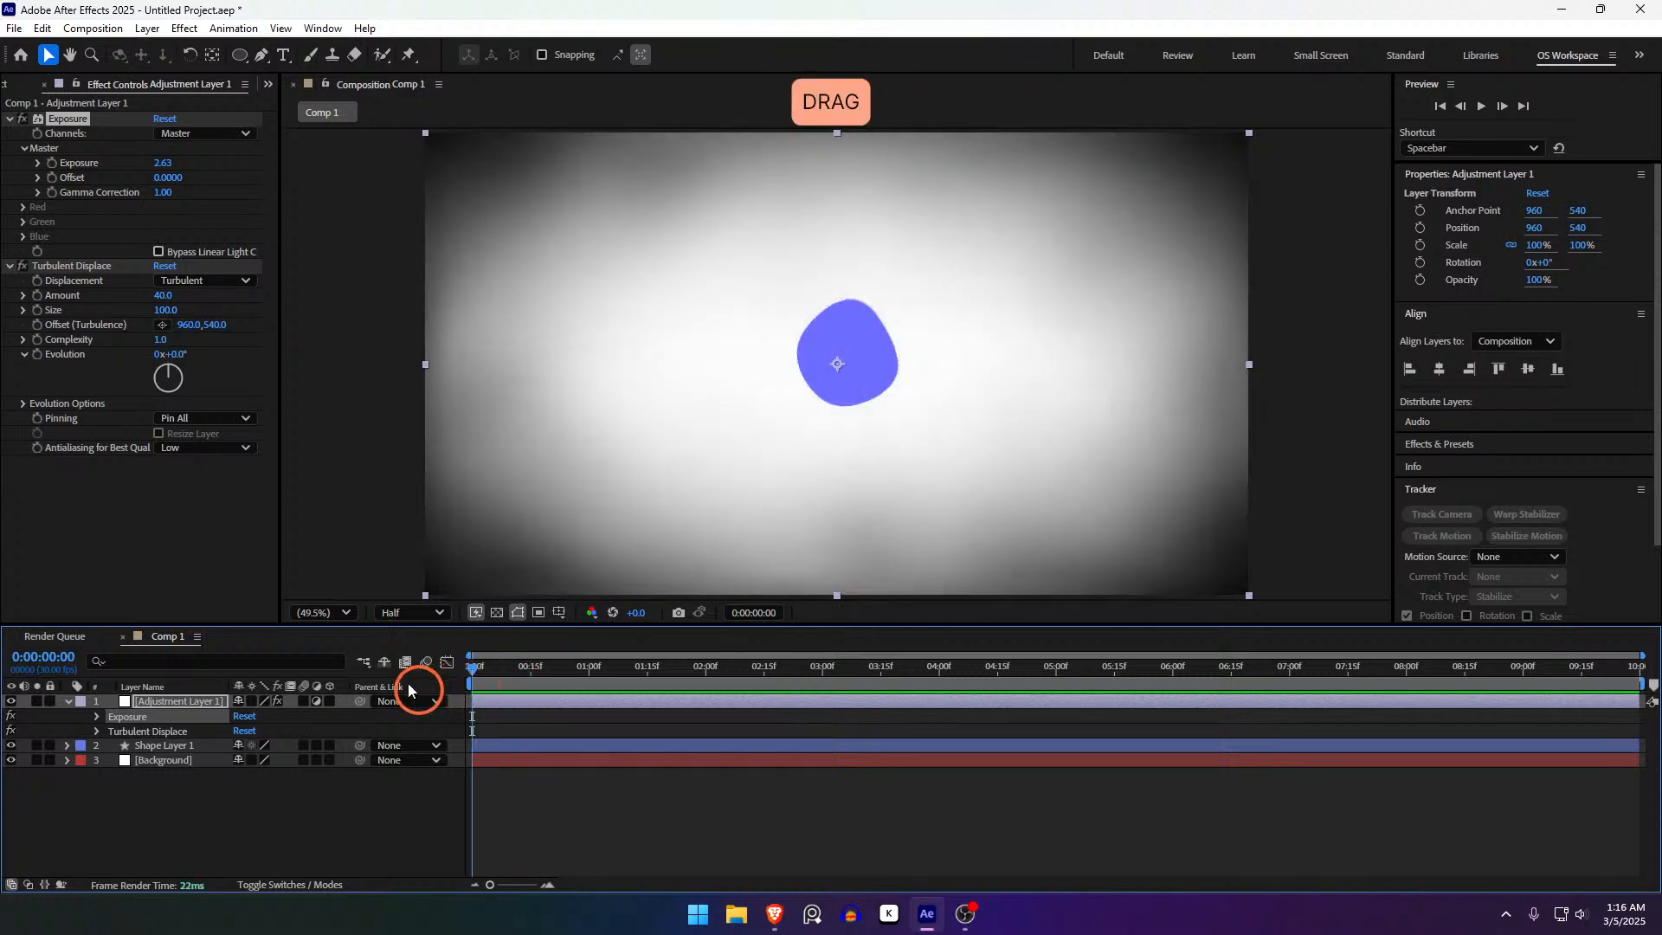
{"action": "left_click", "coordinate": [76, 166]}
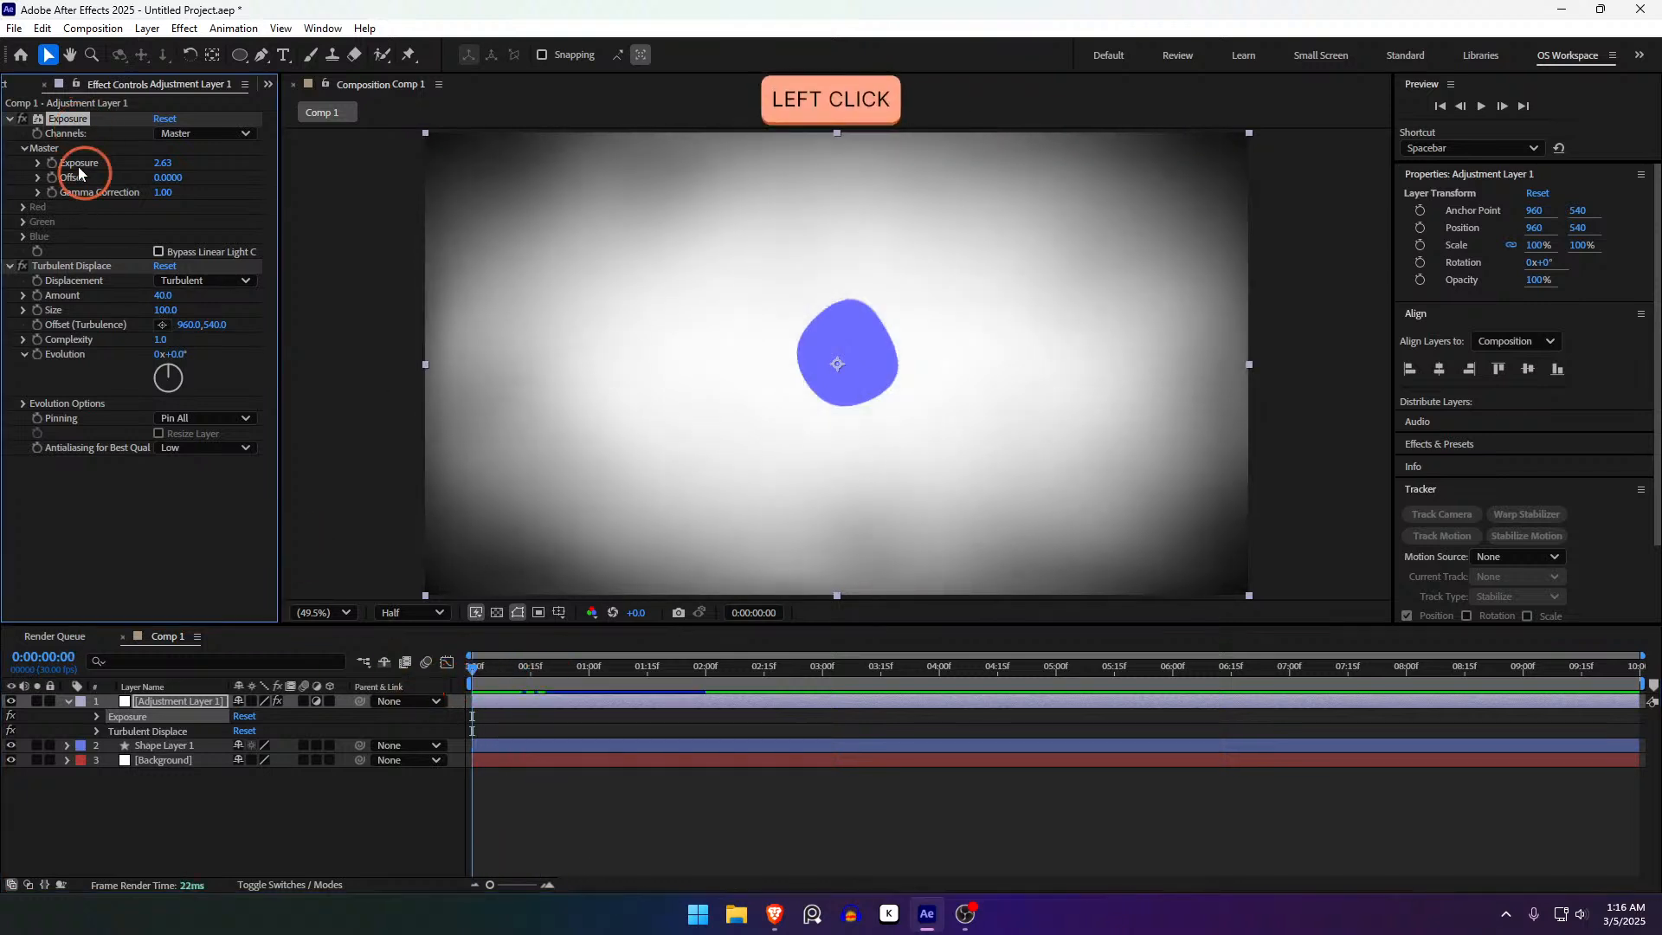
{"action": "left_click", "coordinate": [115, 530]}
{"action": "left_click", "coordinate": [114, 530]}
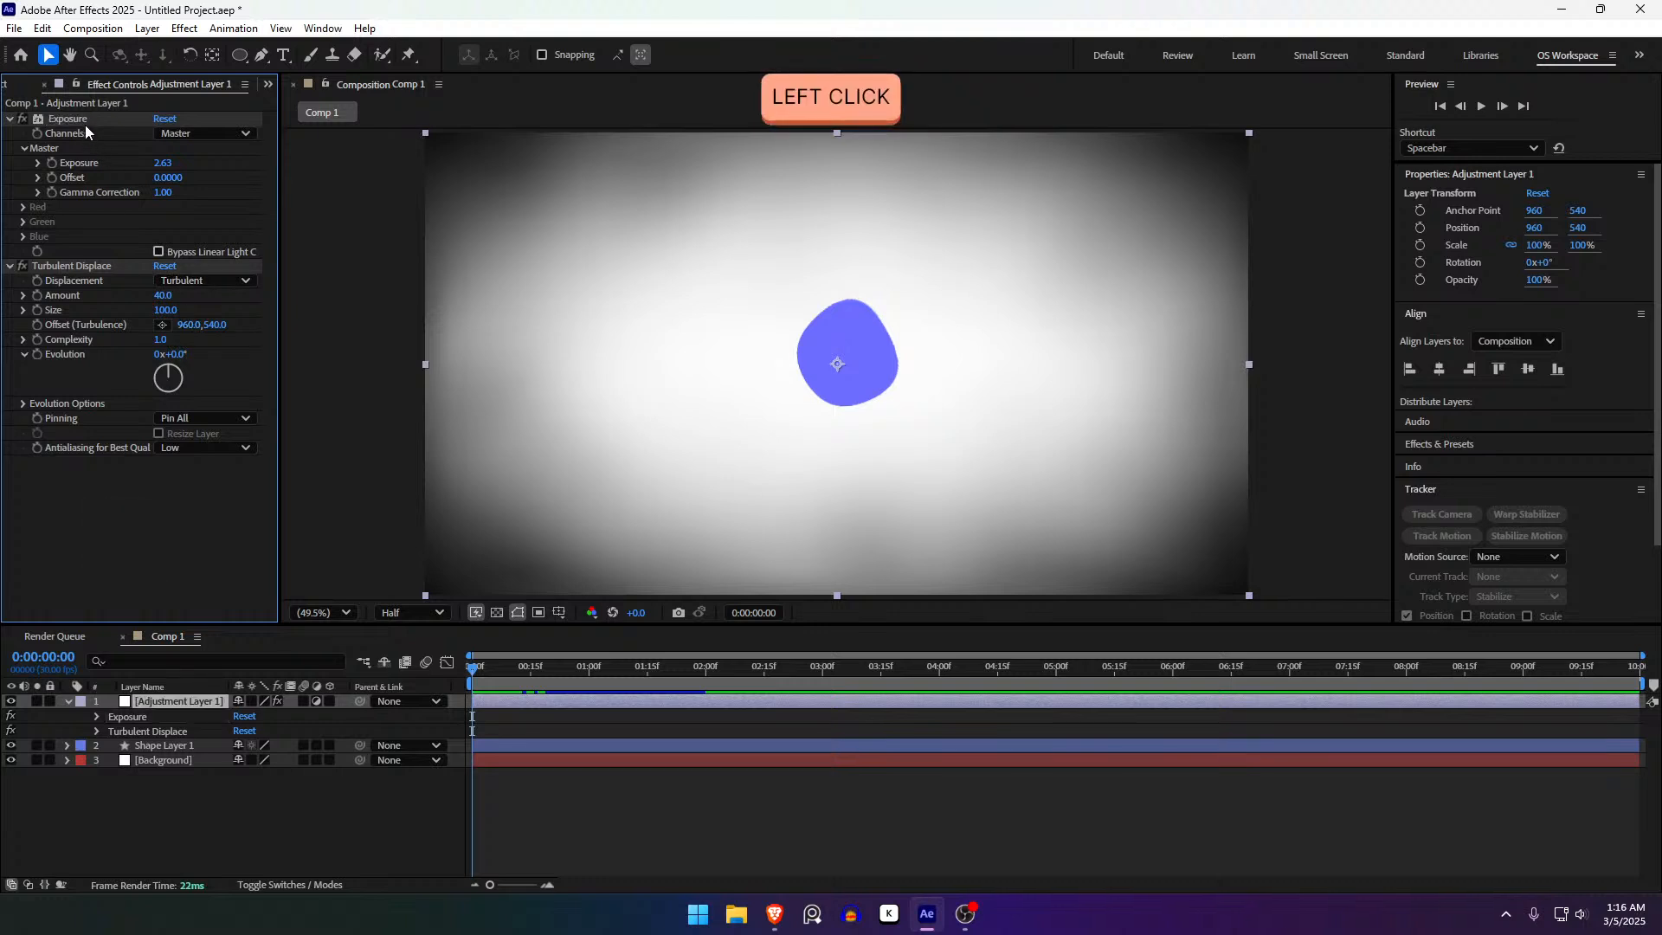
{"action": "left_click", "coordinate": [85, 128]}
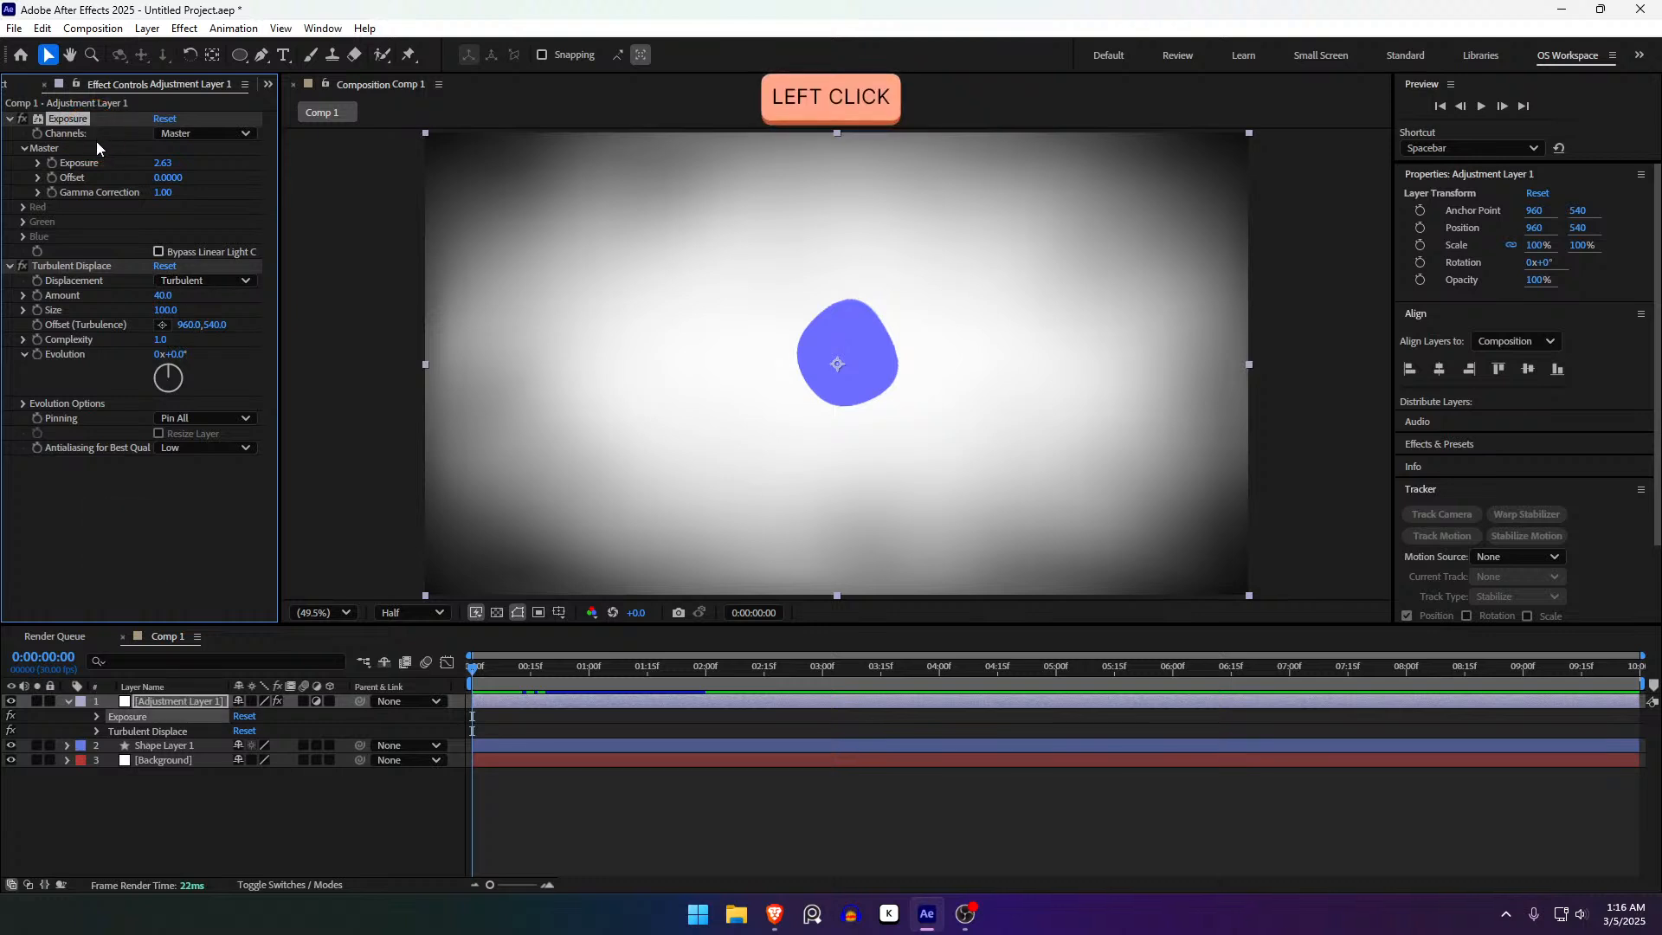
- Add a wiggle(1,5) expression to Exposure and scrub the timeline to preview the flicker
{"action": "left_click", "coordinate": [50, 161], "text": "alt"}
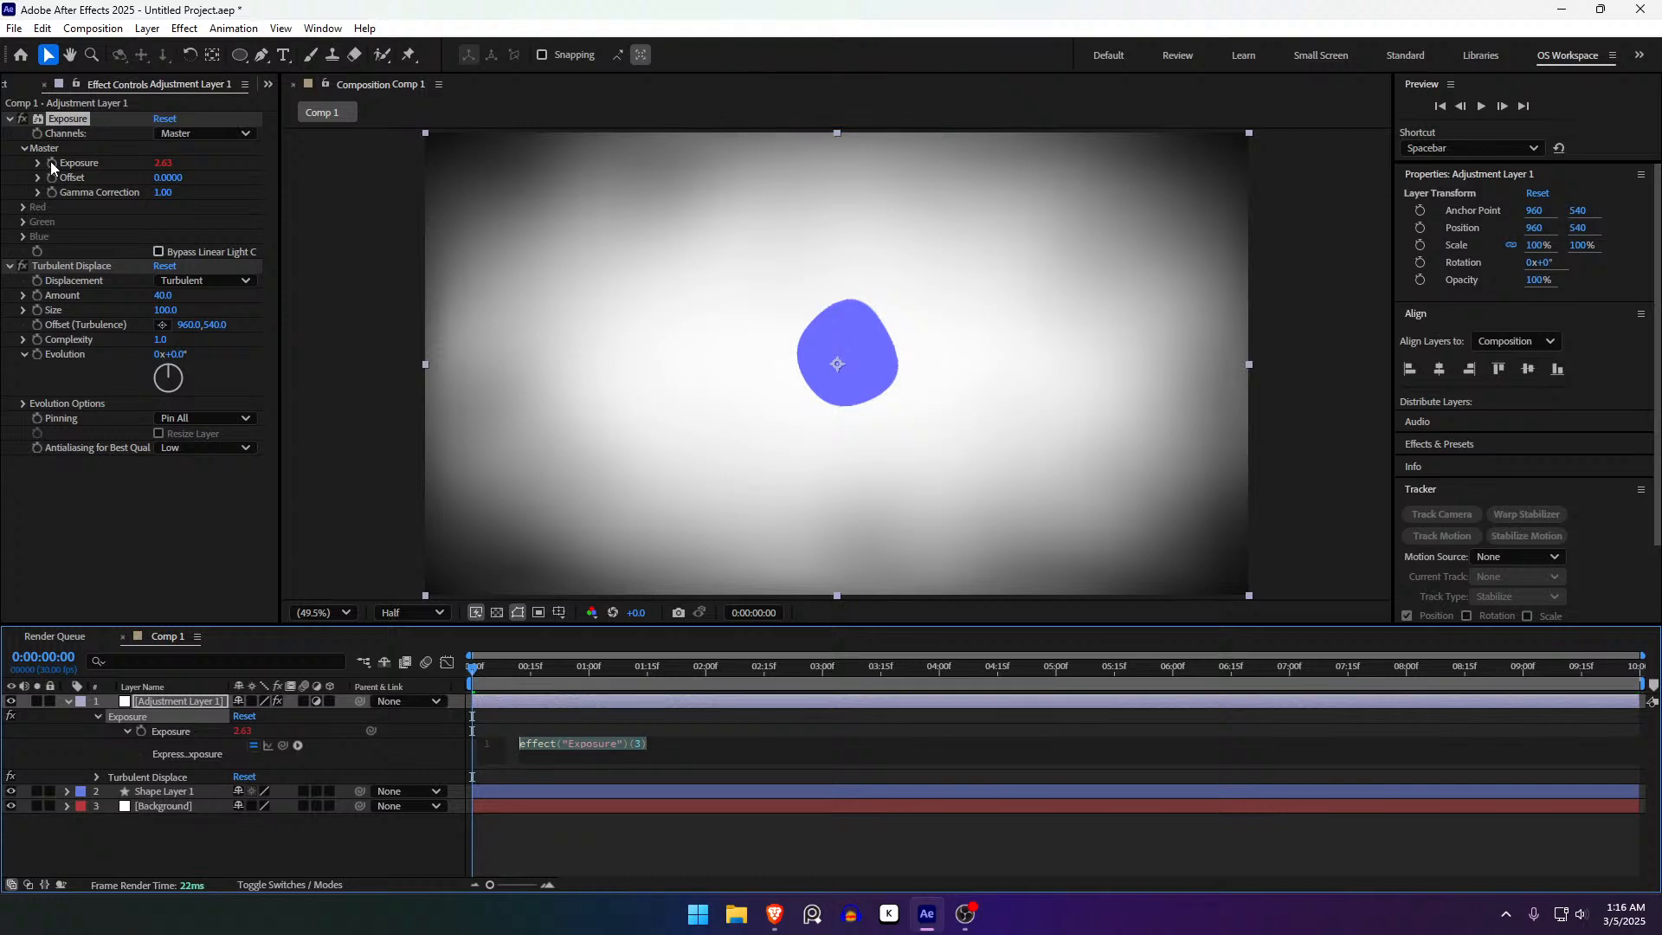
{"action": "type", "text": "wiggl"}
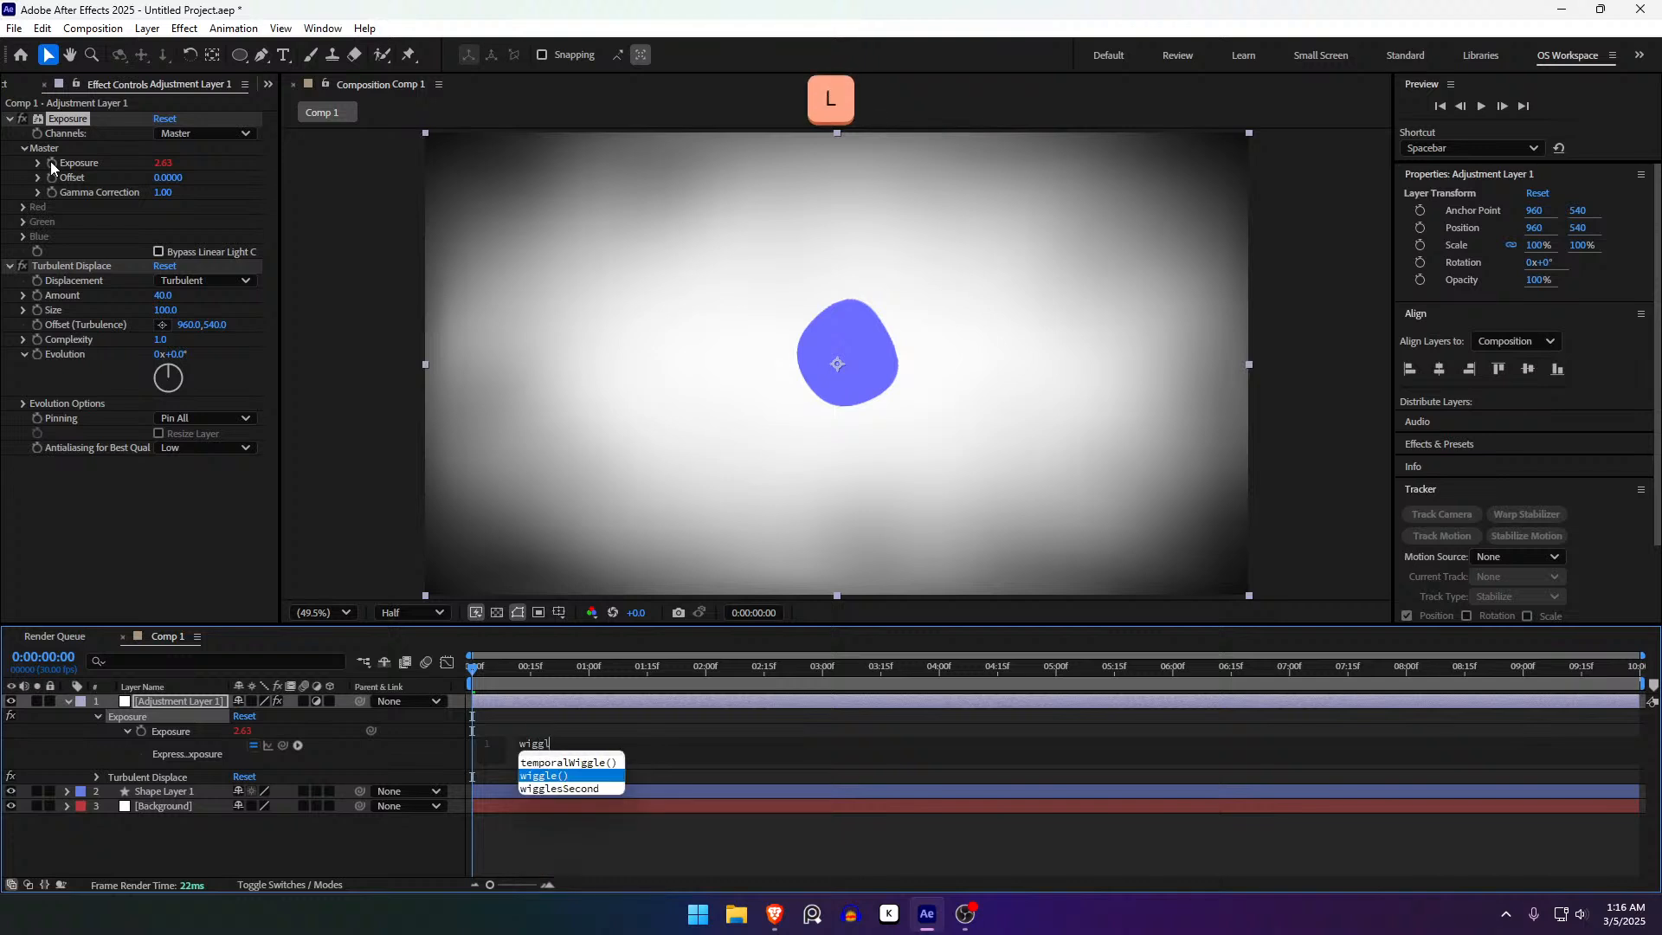
{"action": "key", "text": "Return"}
{"action": "type", "text": "1,5)"}
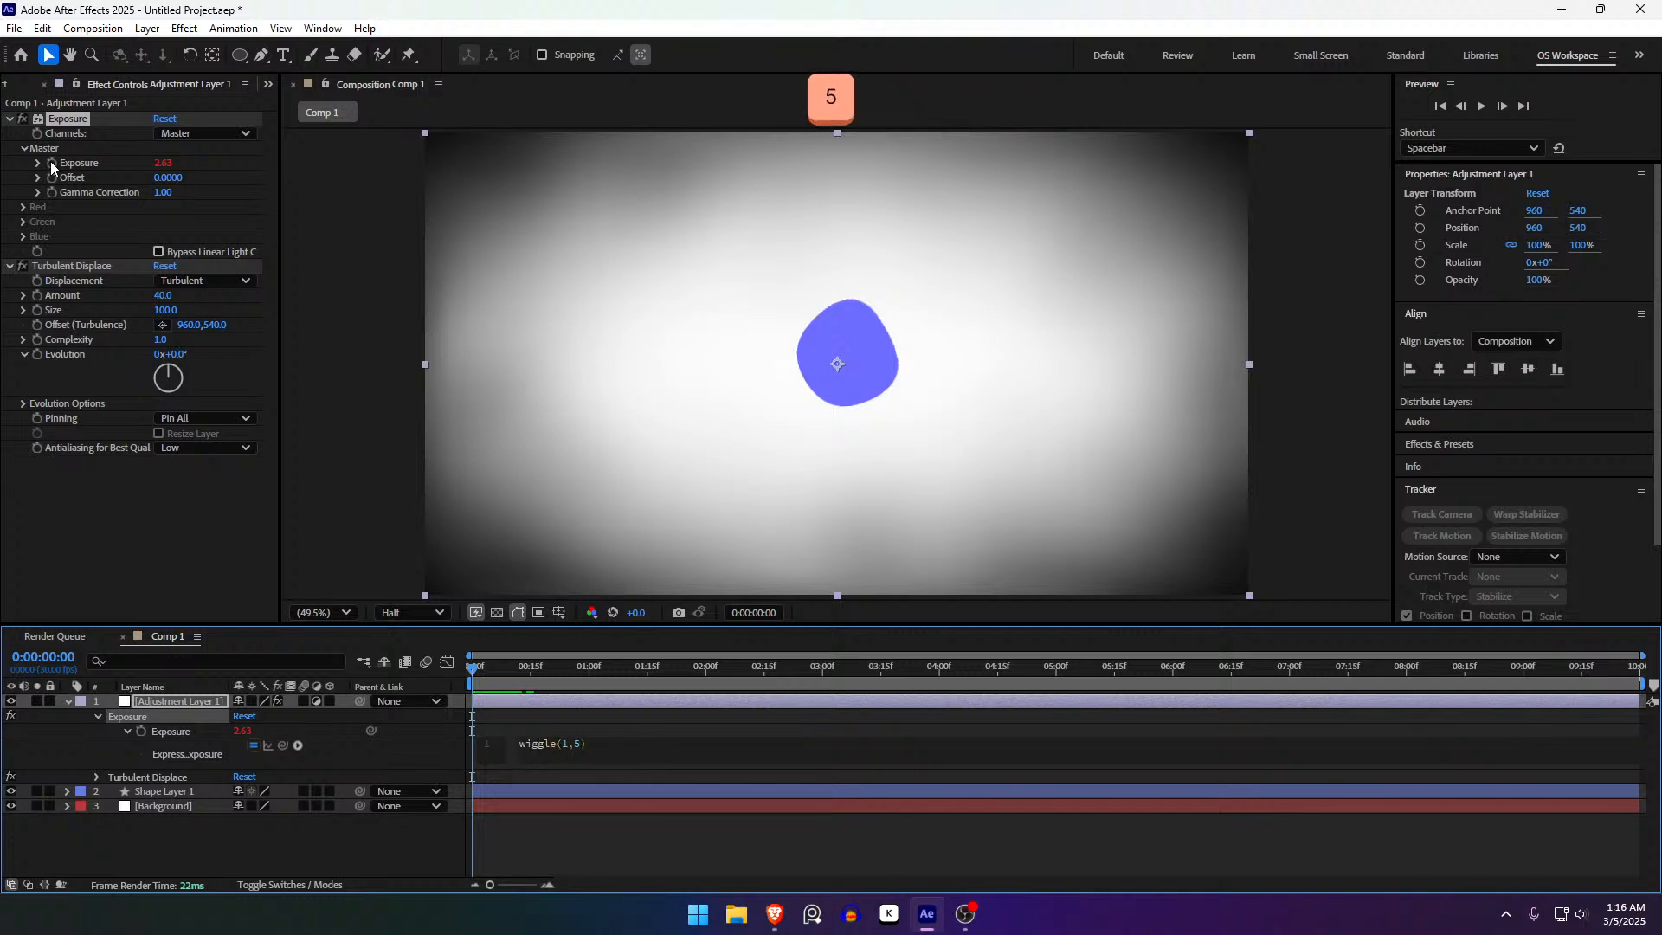
{"action": "left_click", "coordinate": [563, 847]}
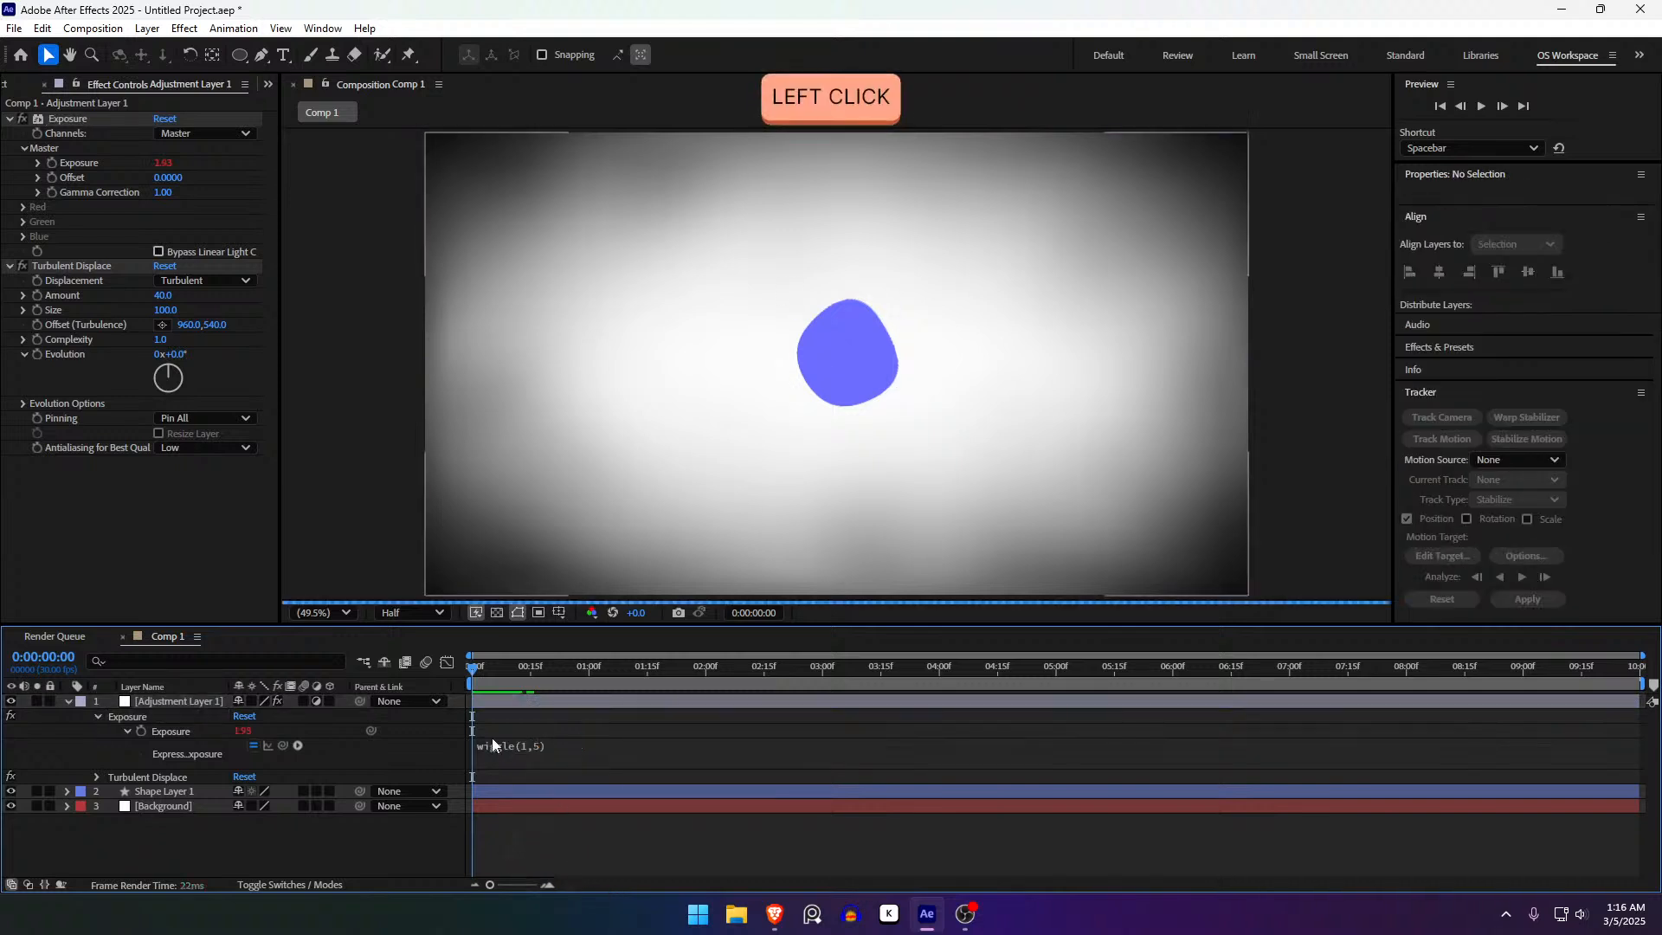
{"action": "left_click_drag", "start_coordinate": [486, 678], "coordinate": [1144, 671]}
{"action": "left_click_drag", "start_coordinate": [1247, 671], "coordinate": [305, 708]}
- Try rotating the Turbulent Displace Evolution on the adjustment layer, then undo the change
{"action": "left_click", "coordinate": [524, 704]}
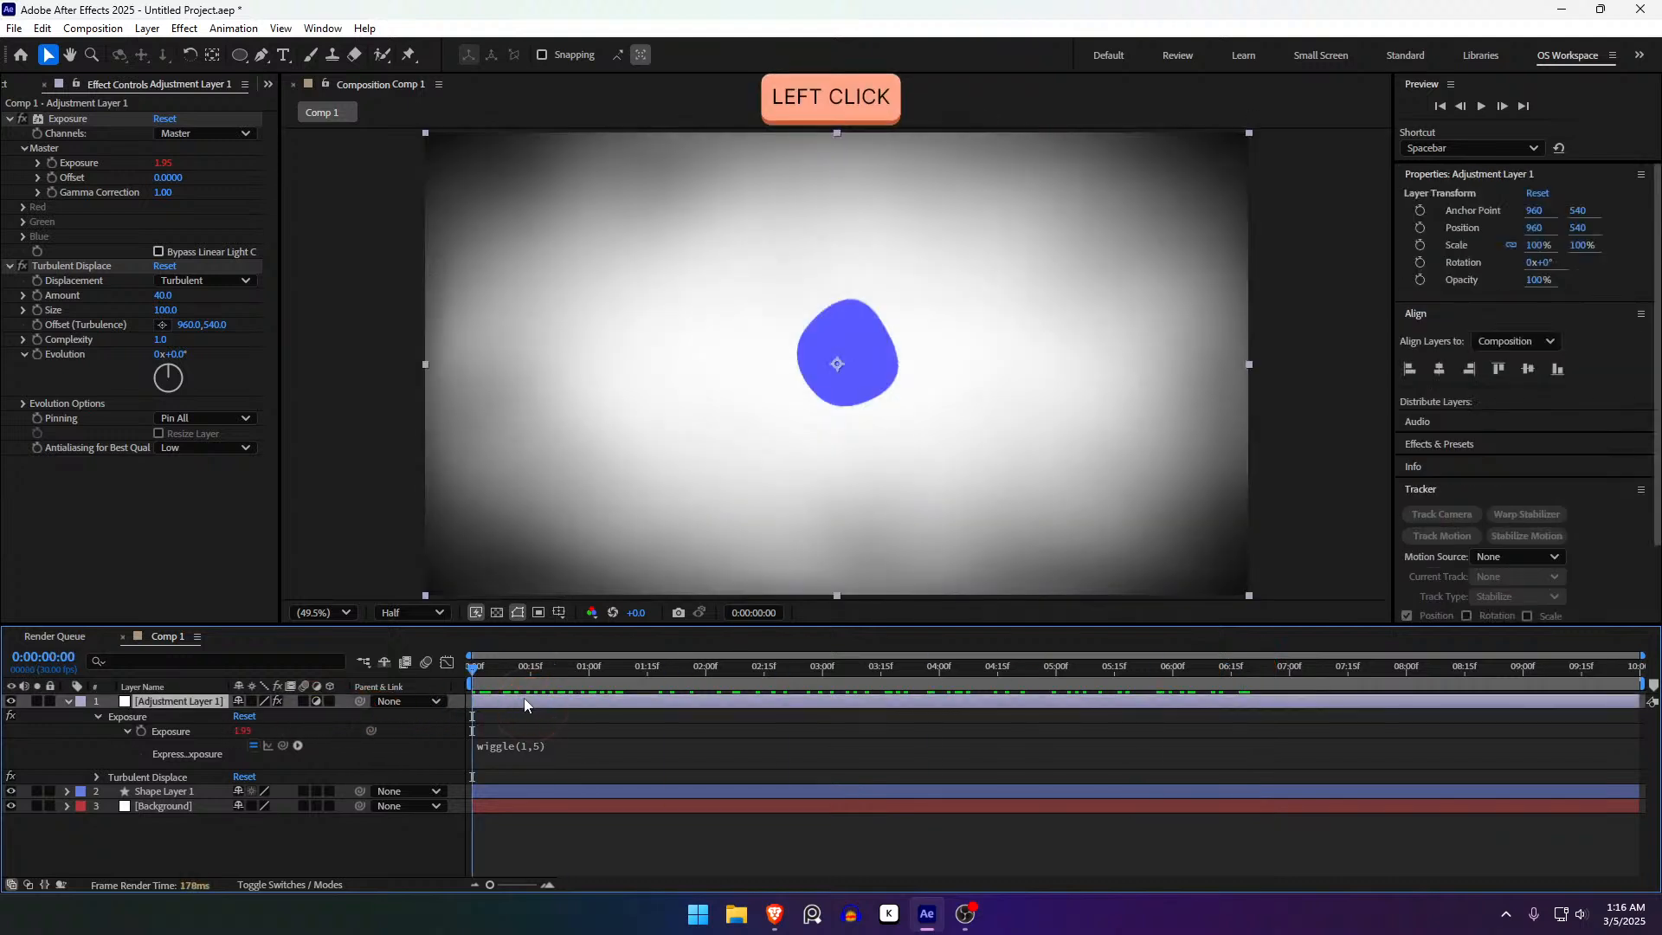
{"action": "left_click", "coordinate": [71, 266]}
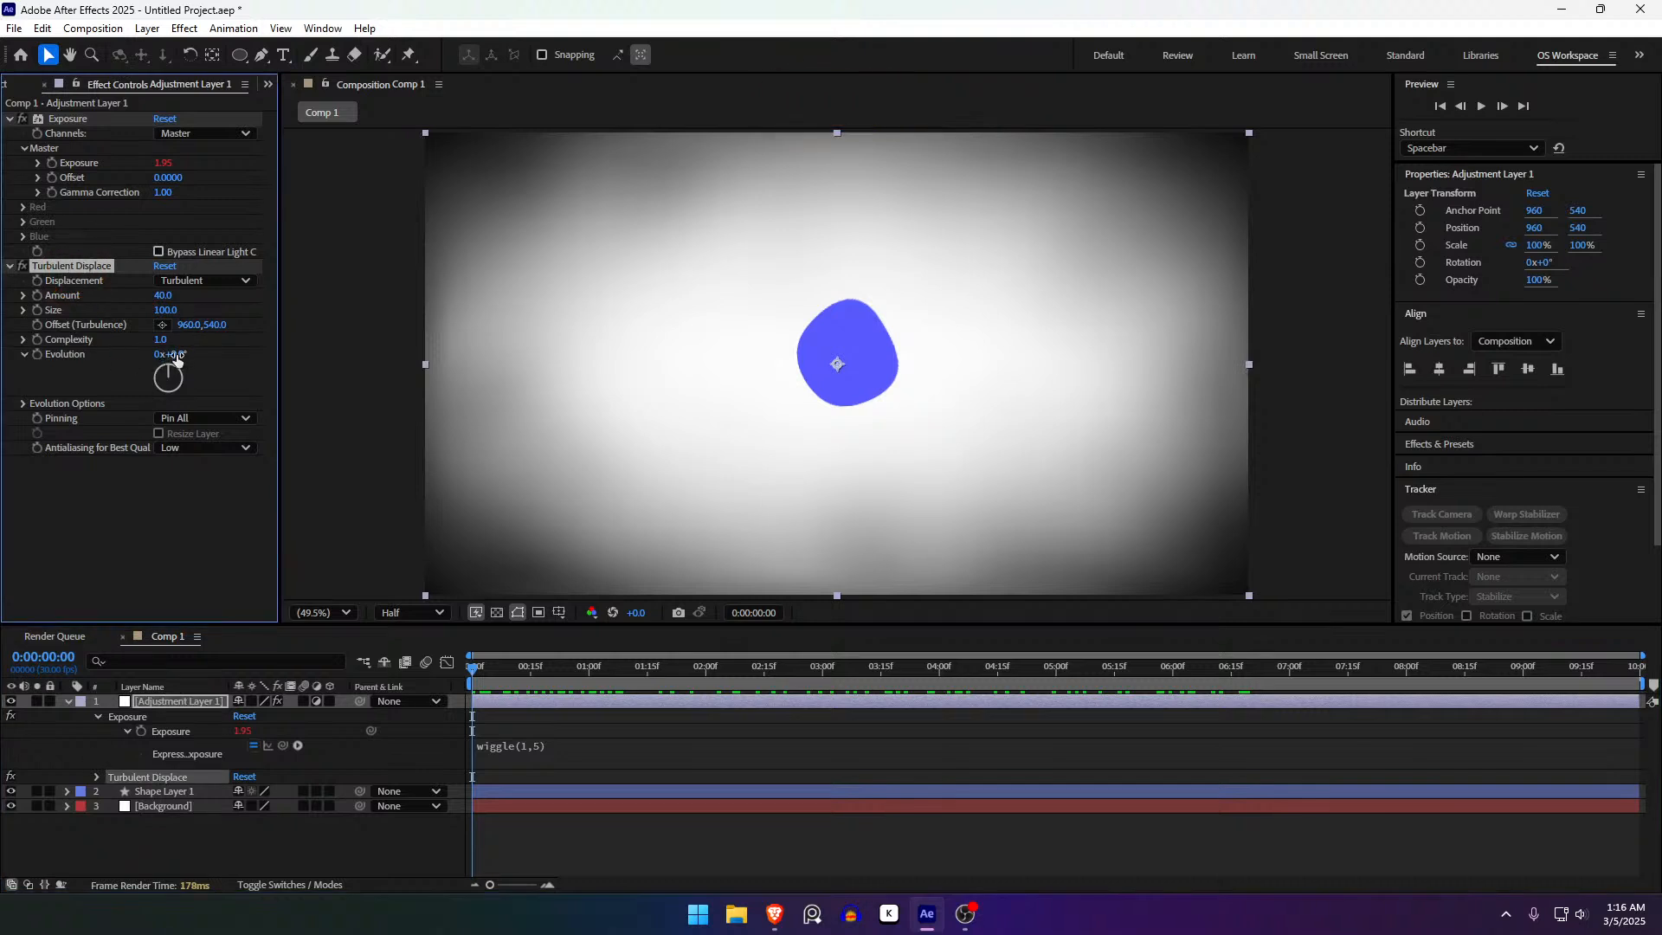
{"action": "left_click_drag", "start_coordinate": [177, 355], "coordinate": [802, 412]}
{"action": "key", "text": "ctrl+z"}
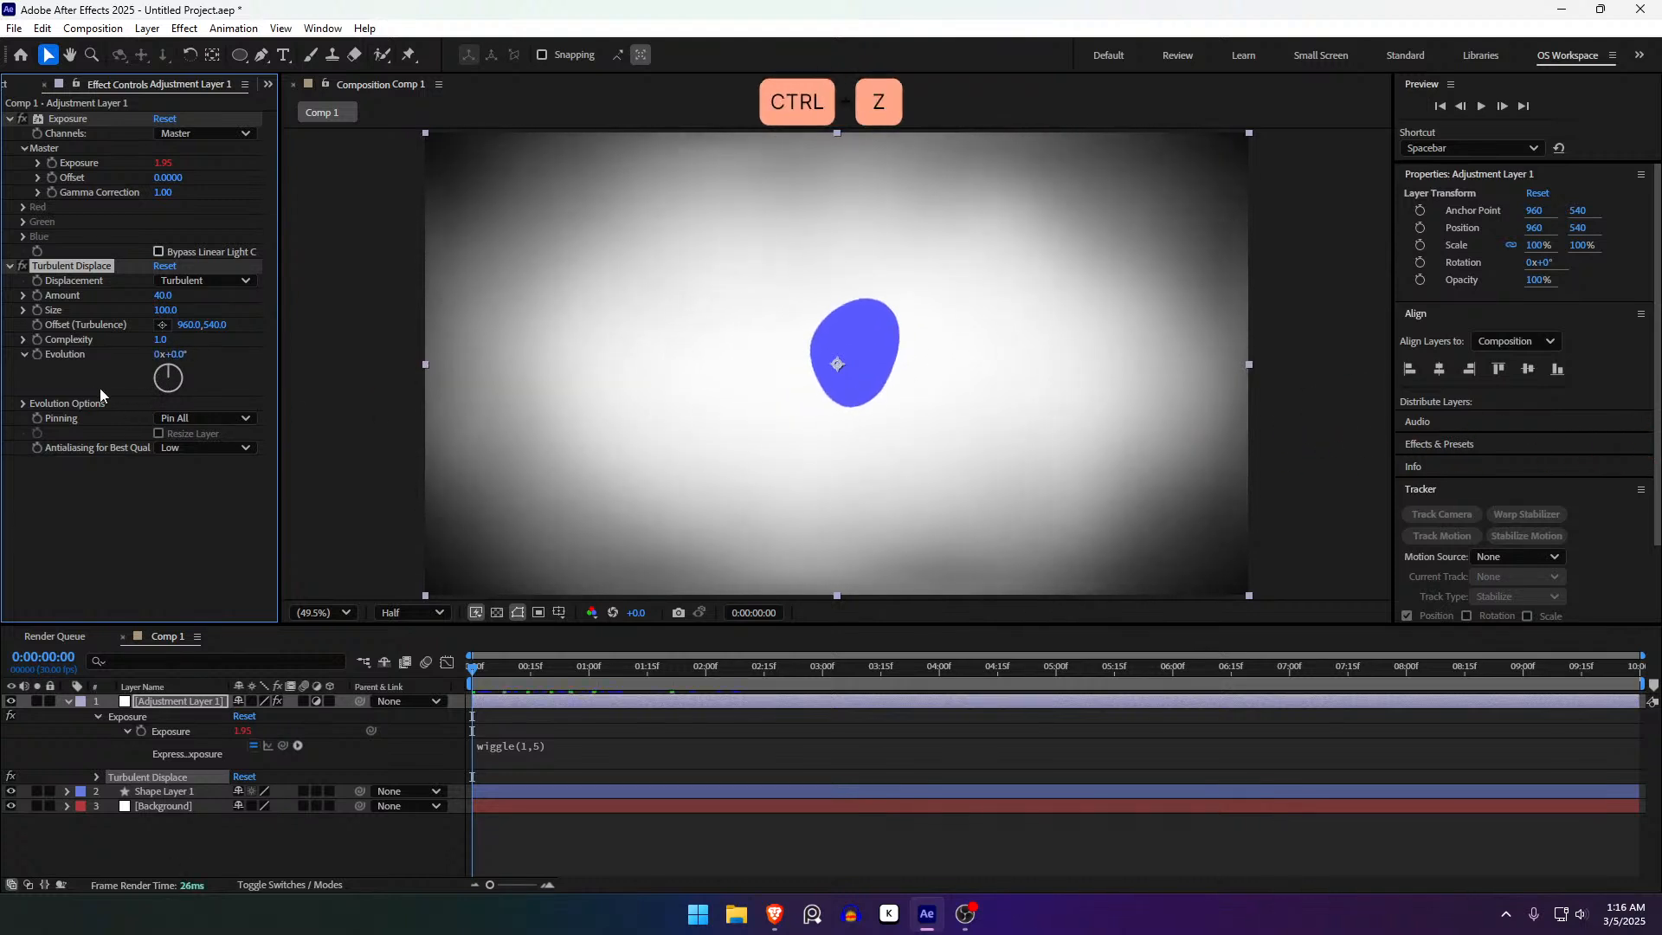
{"action": "key", "text": "alt"}
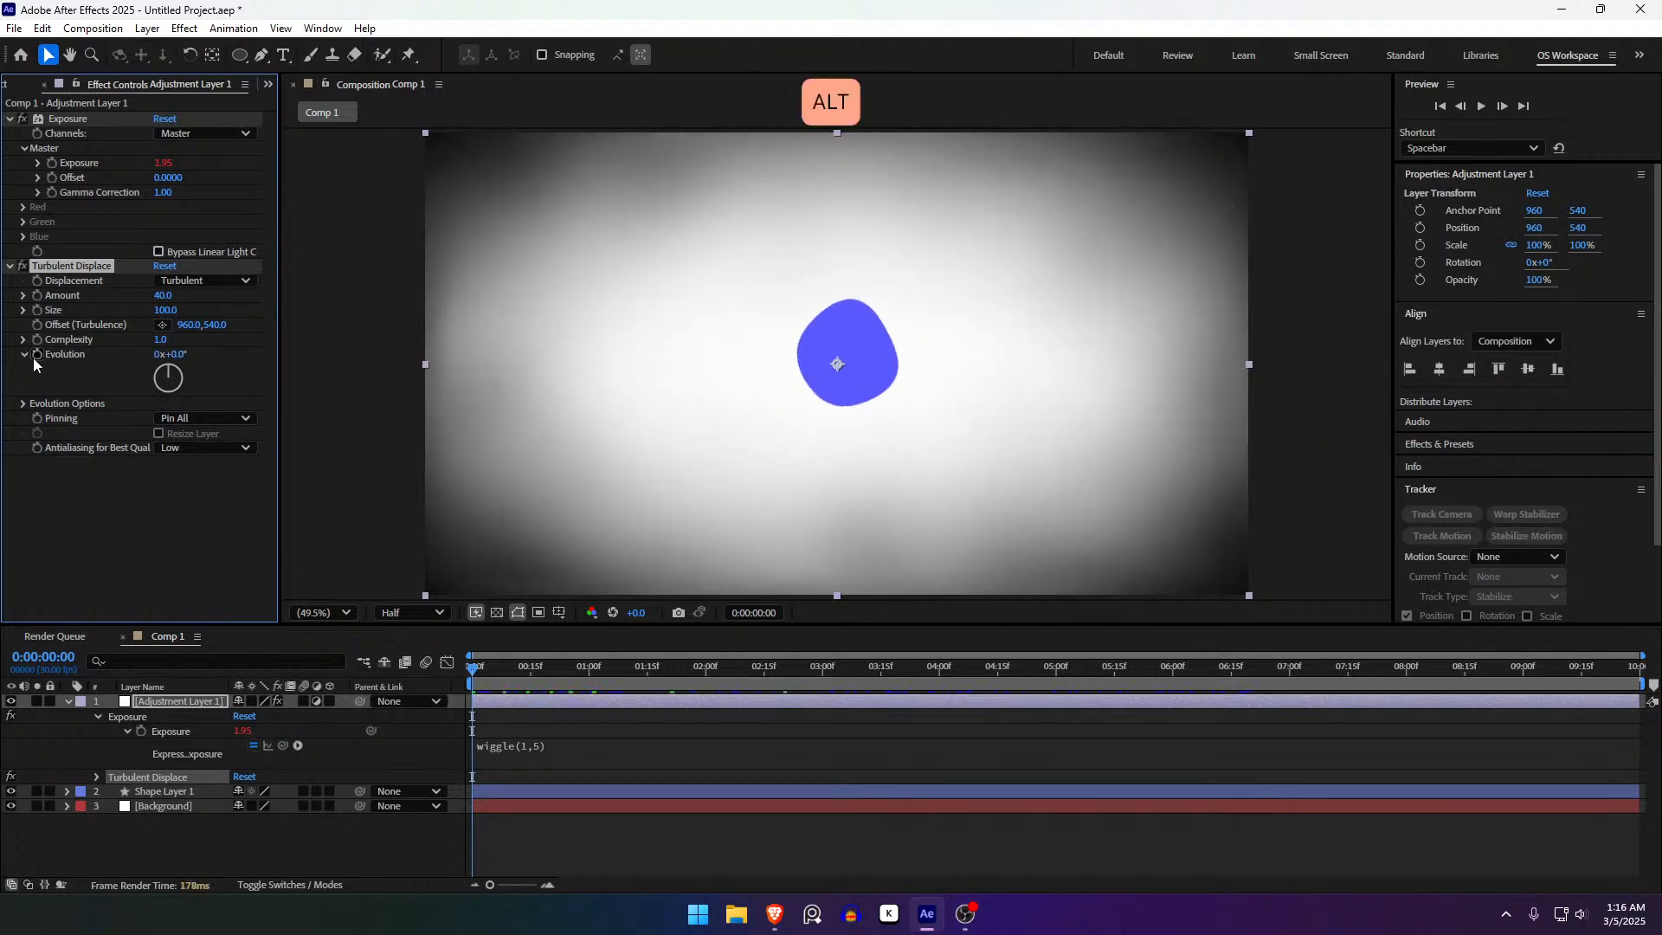
- Drive the Turbulent Displace Evolution with a time*250 expression
{"action": "left_click", "coordinate": [36, 354], "text": "alt"}
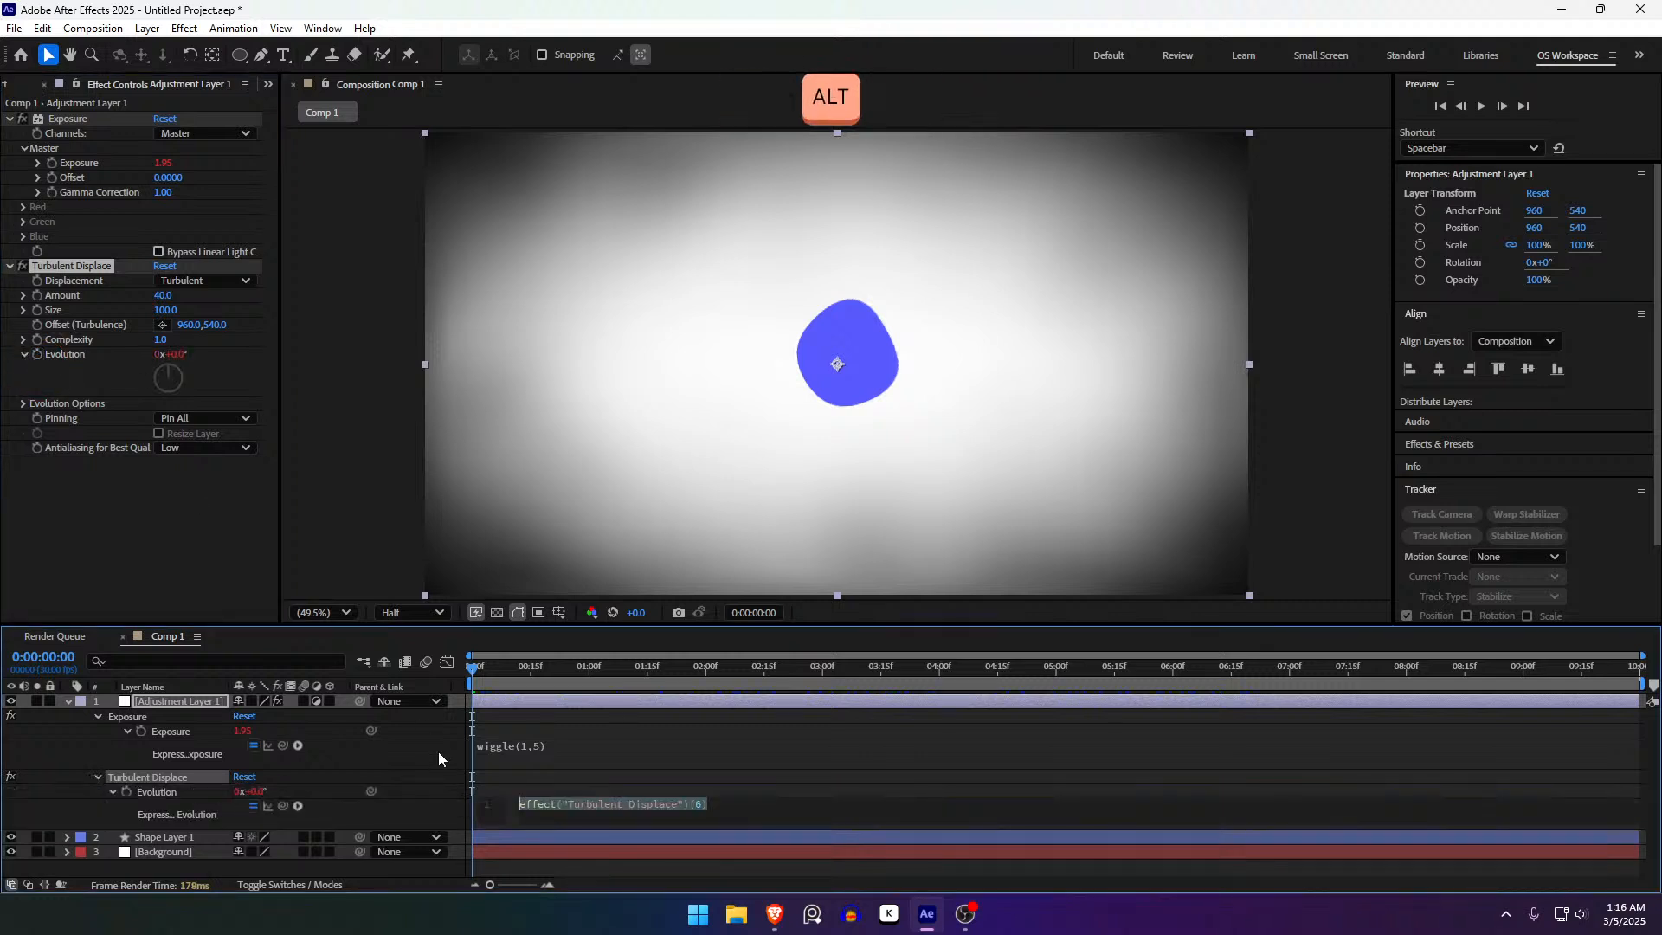
{"action": "type", "text": "time*25"}
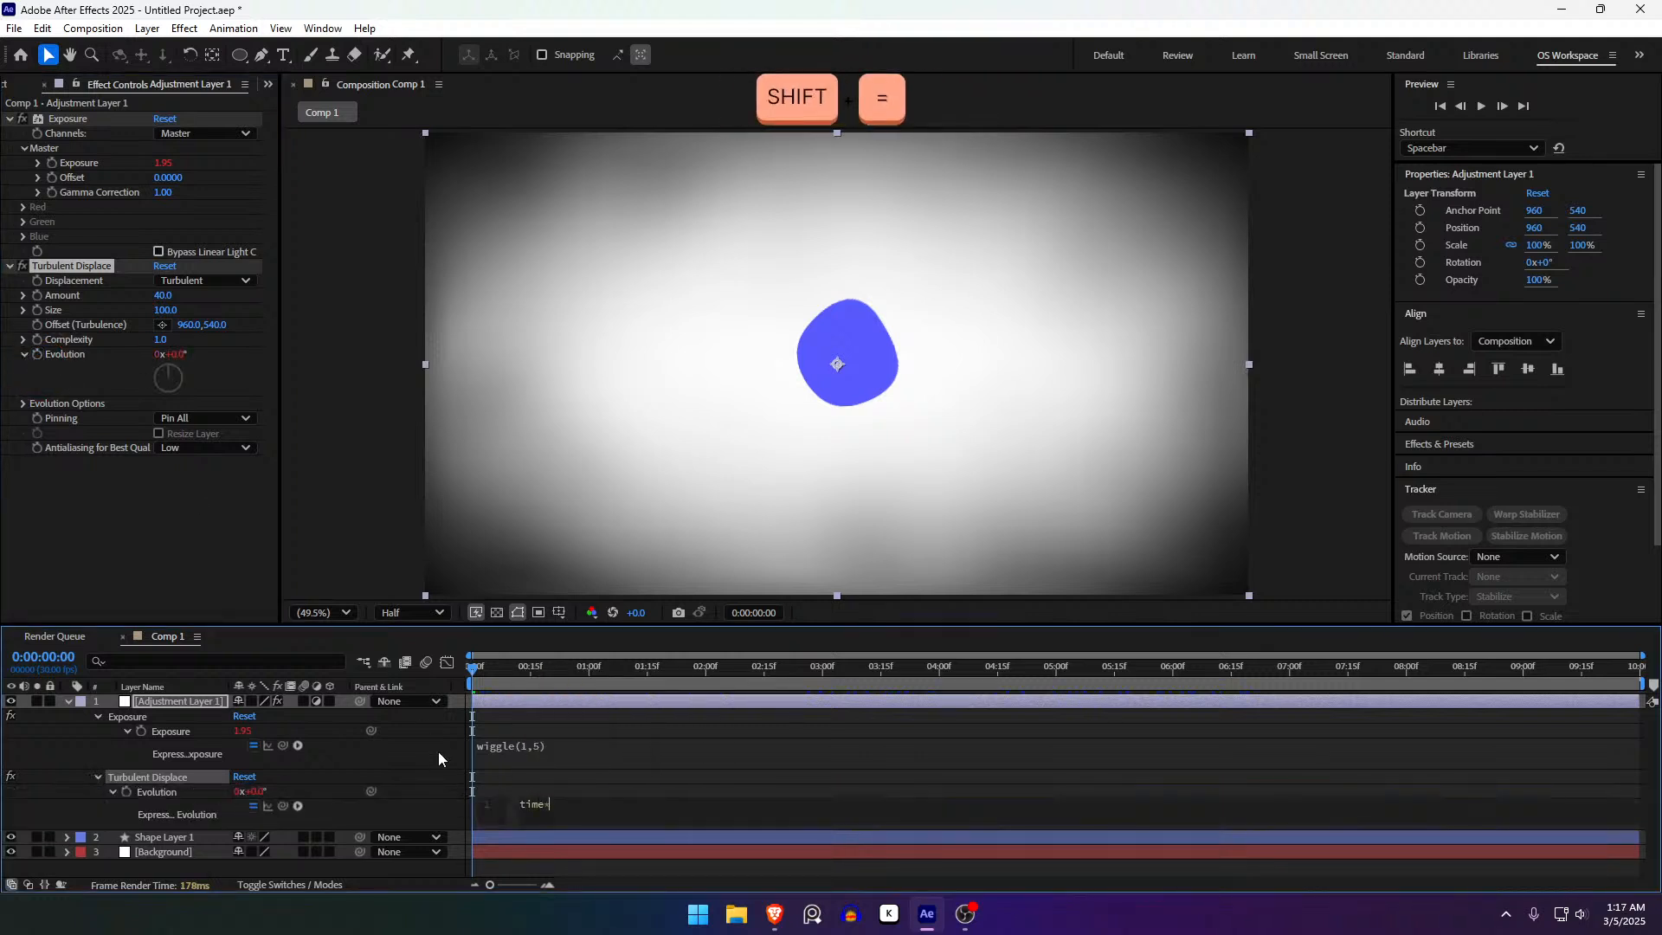
{"action": "type", "text": "0"}
{"action": "key", "text": "BackSpace"}
{"action": "key", "text": "BackSpace"}
{"action": "type", "text": "250"}
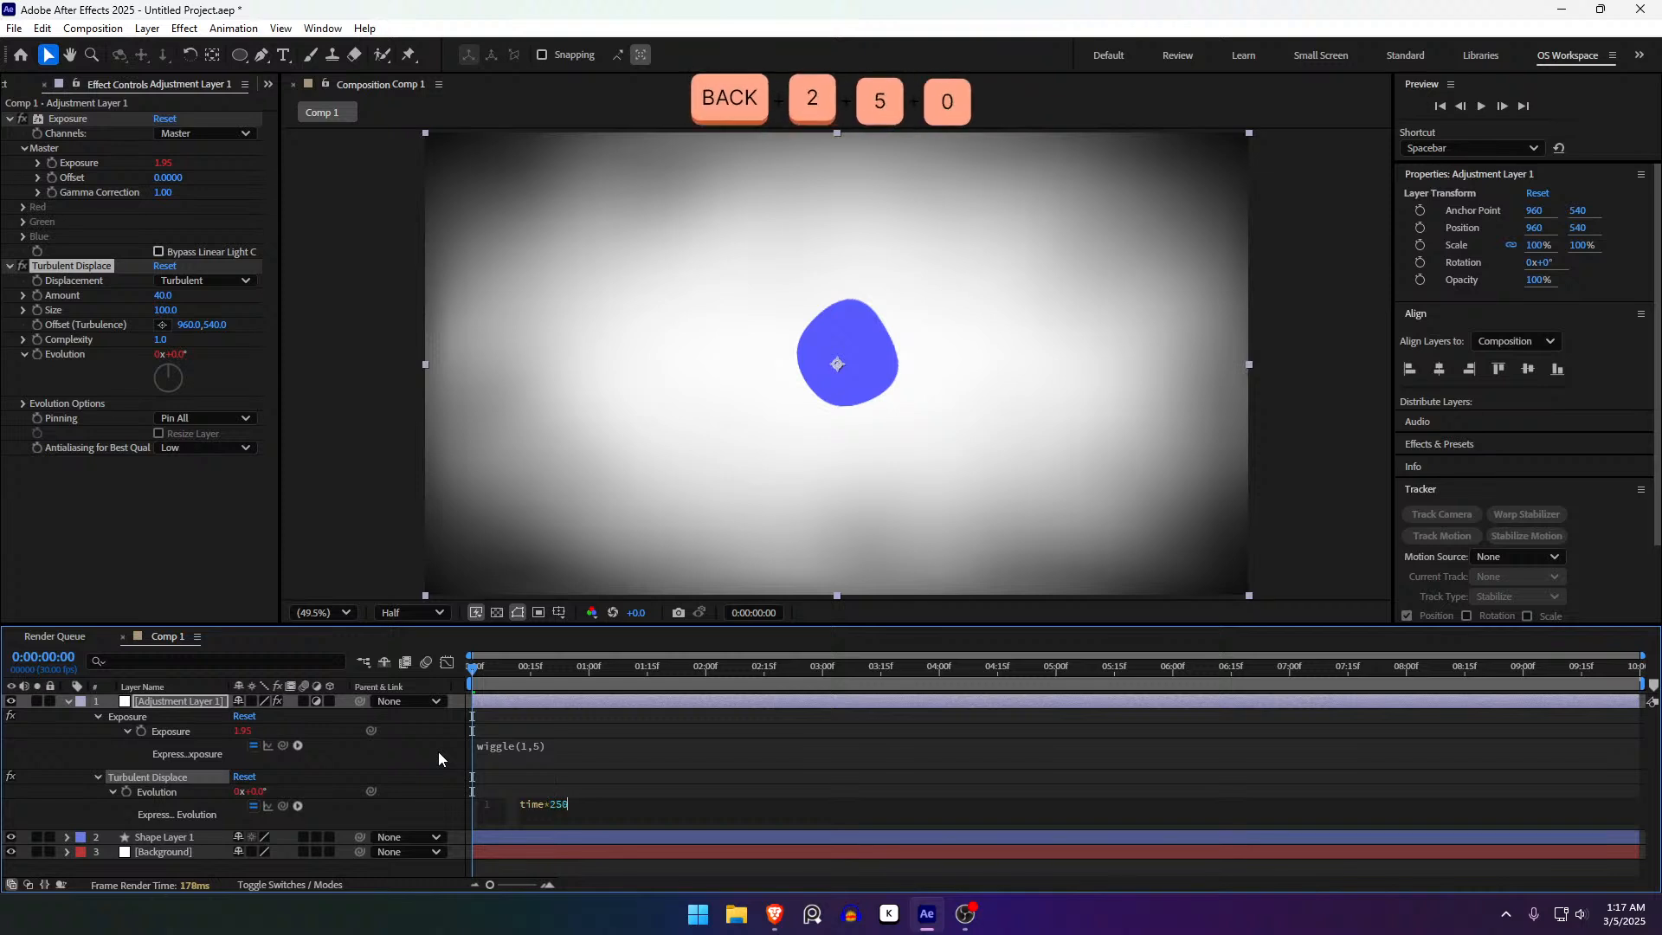
{"action": "left_click", "coordinate": [516, 787]}
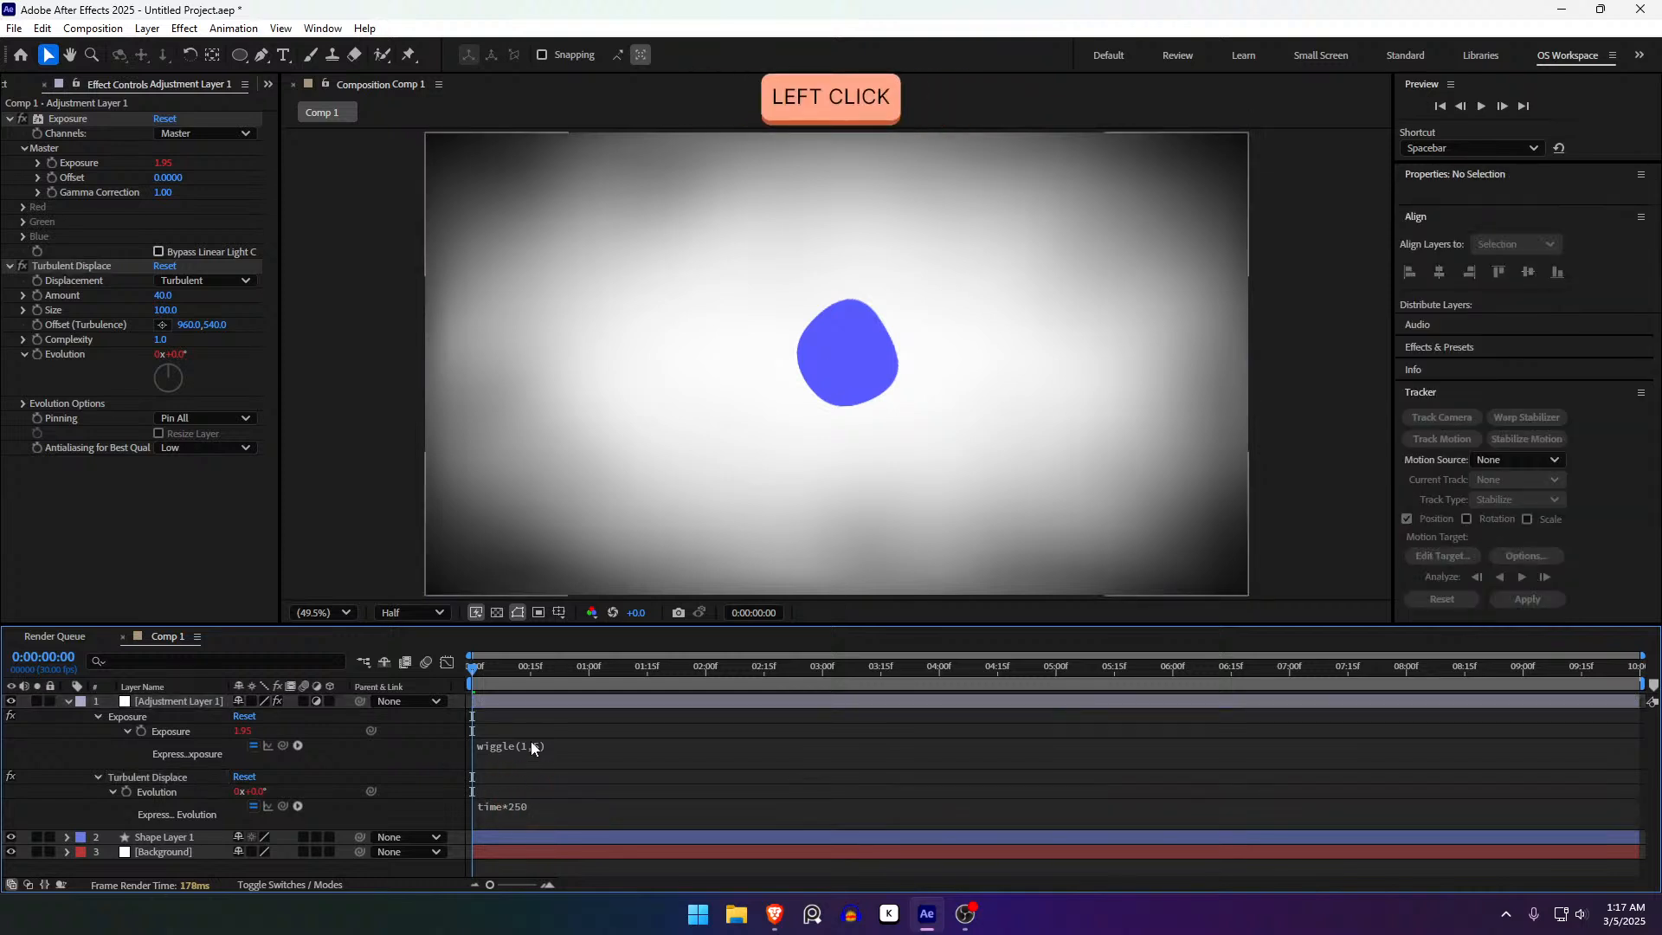
- Collapse the adjustment layer's properties and play a preview of the morphing blob
{"action": "left_click", "coordinate": [533, 705]}
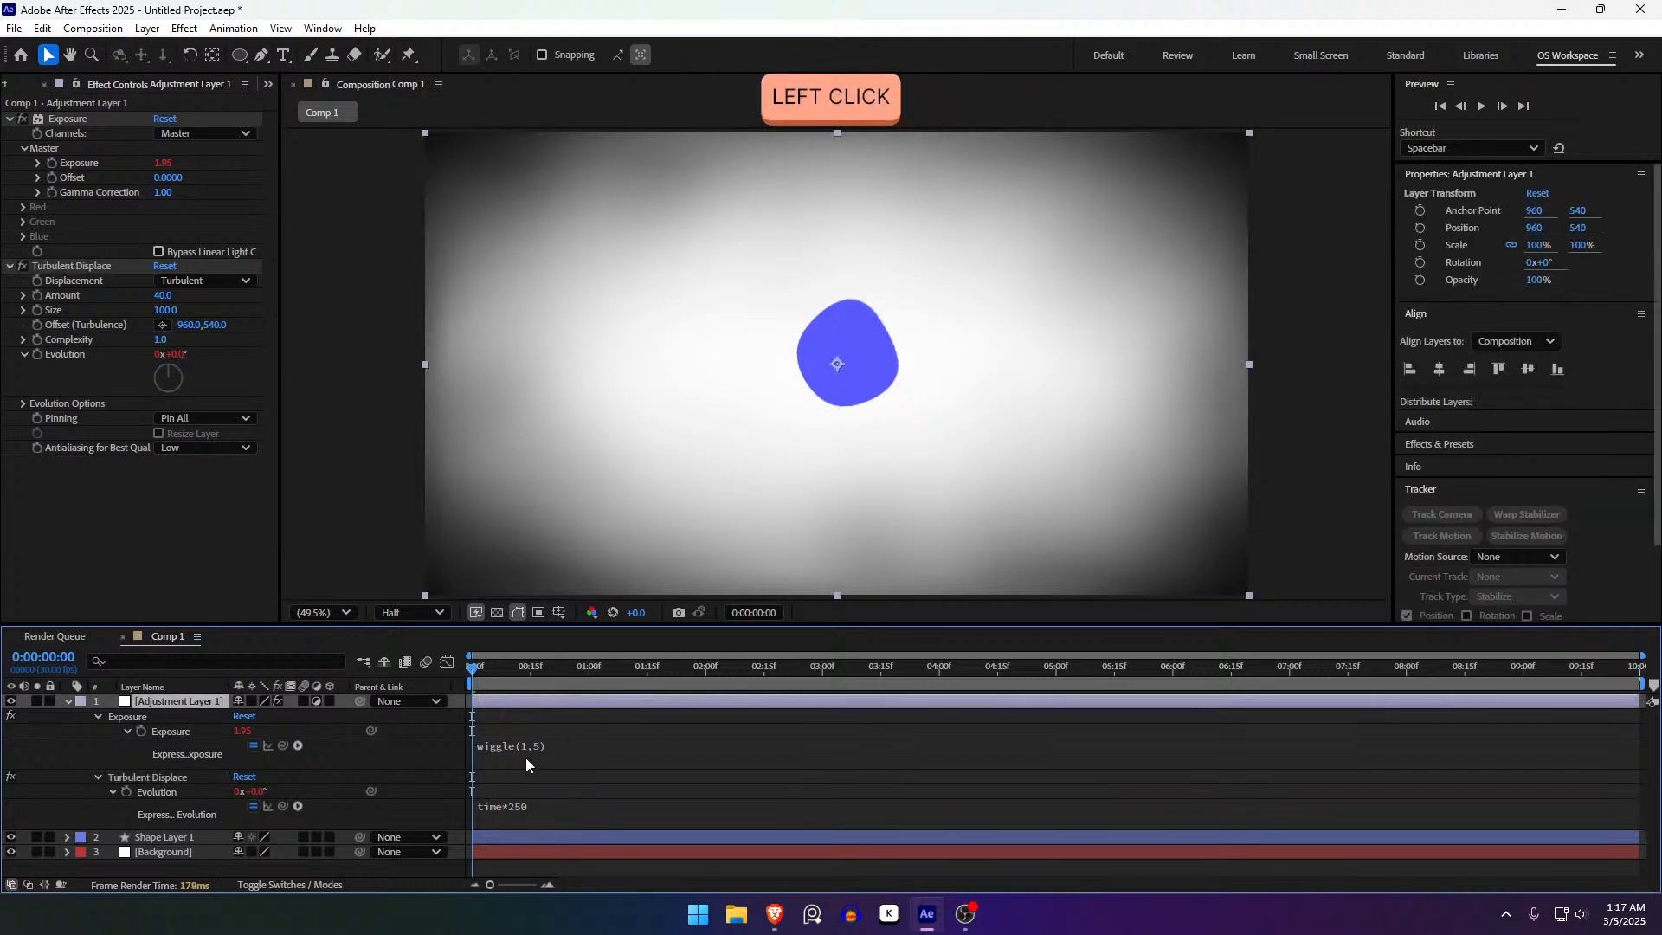
{"action": "key", "text": "u"}
{"action": "left_click", "coordinate": [555, 760]}
{"action": "key", "text": "space"}
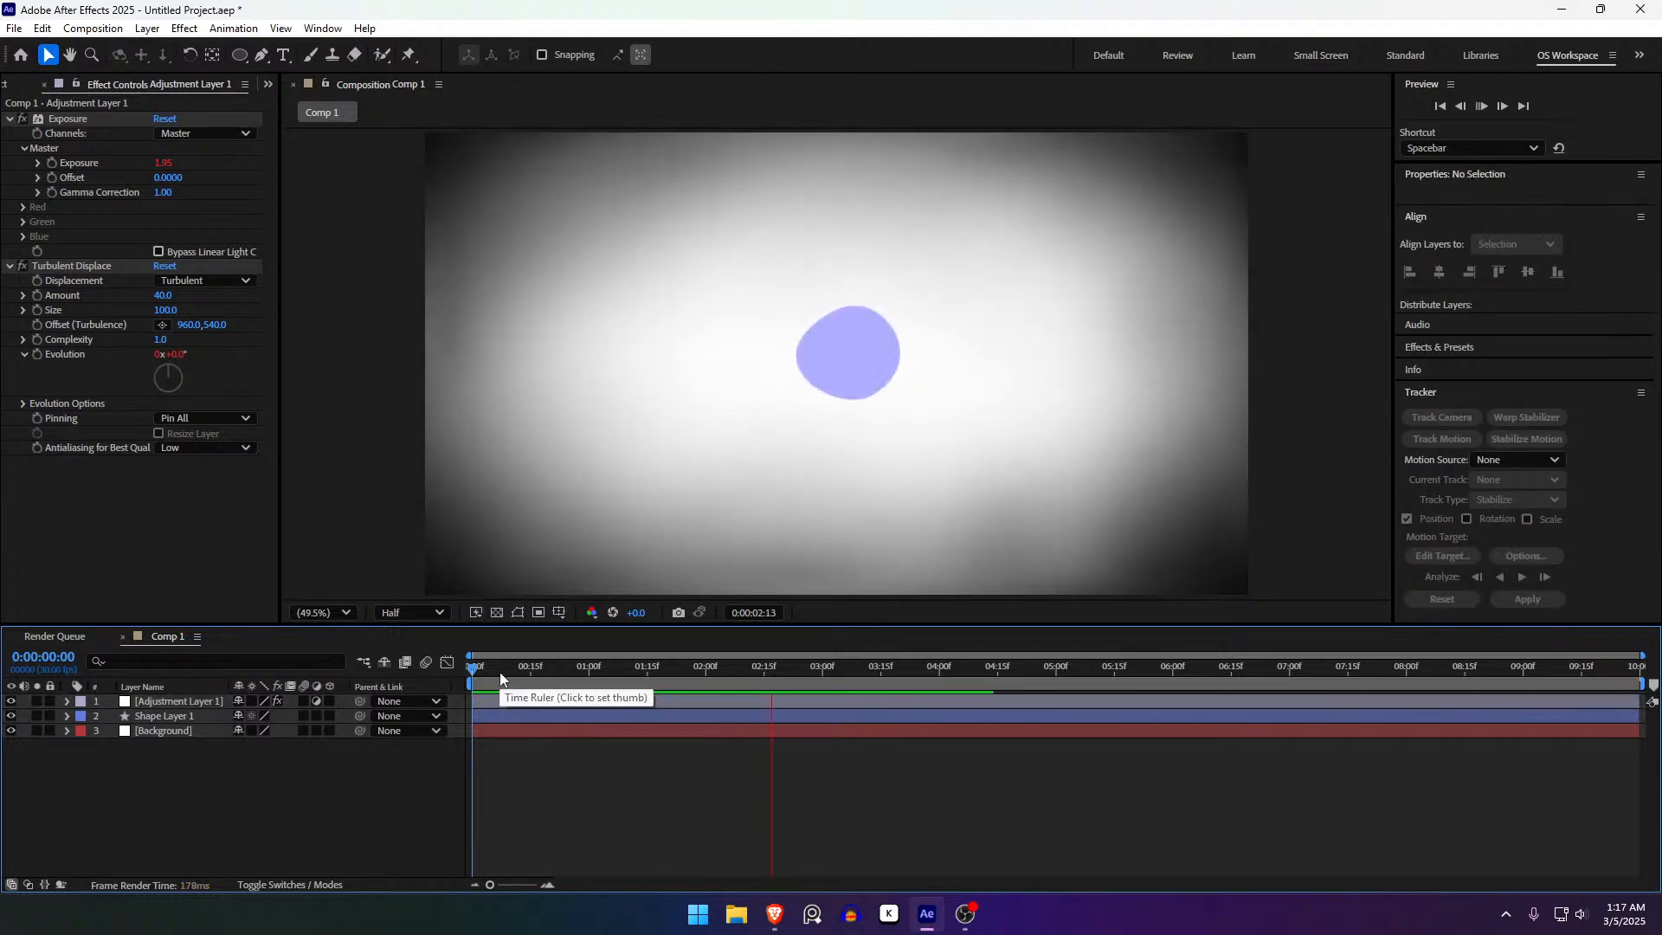
- Expand Adjustment Layer 1's Effects group to inspect the Exposure settings
{"action": "left_click_drag", "start_coordinate": [501, 672], "coordinate": [401, 720]}
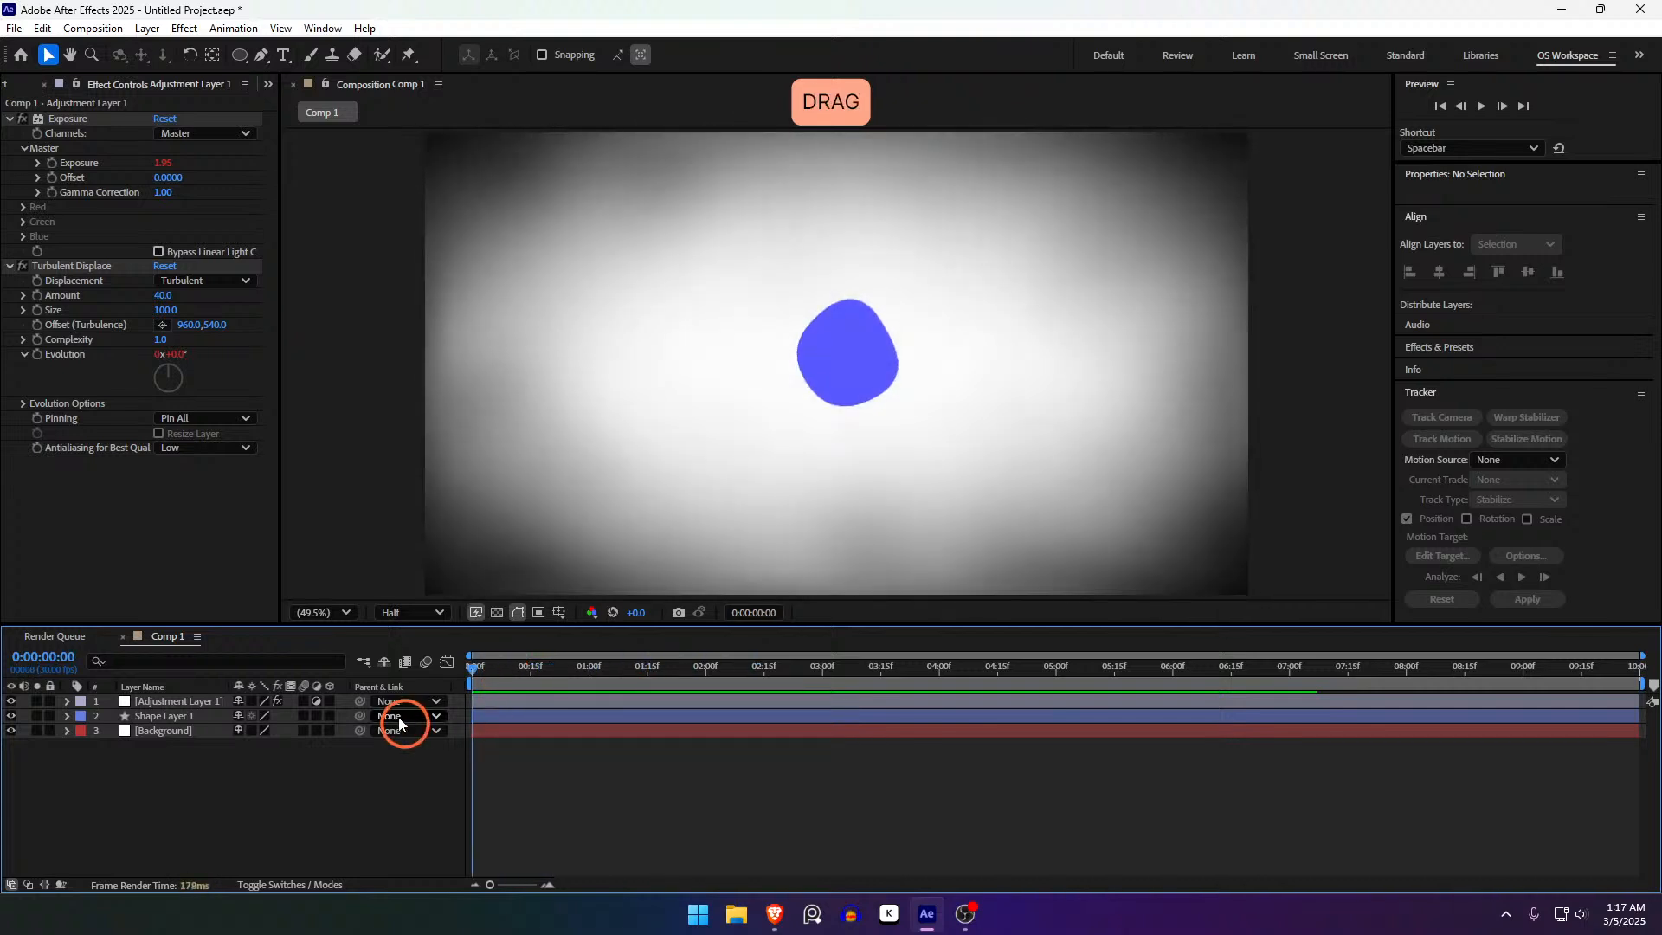
{"action": "left_click", "coordinate": [497, 705]}
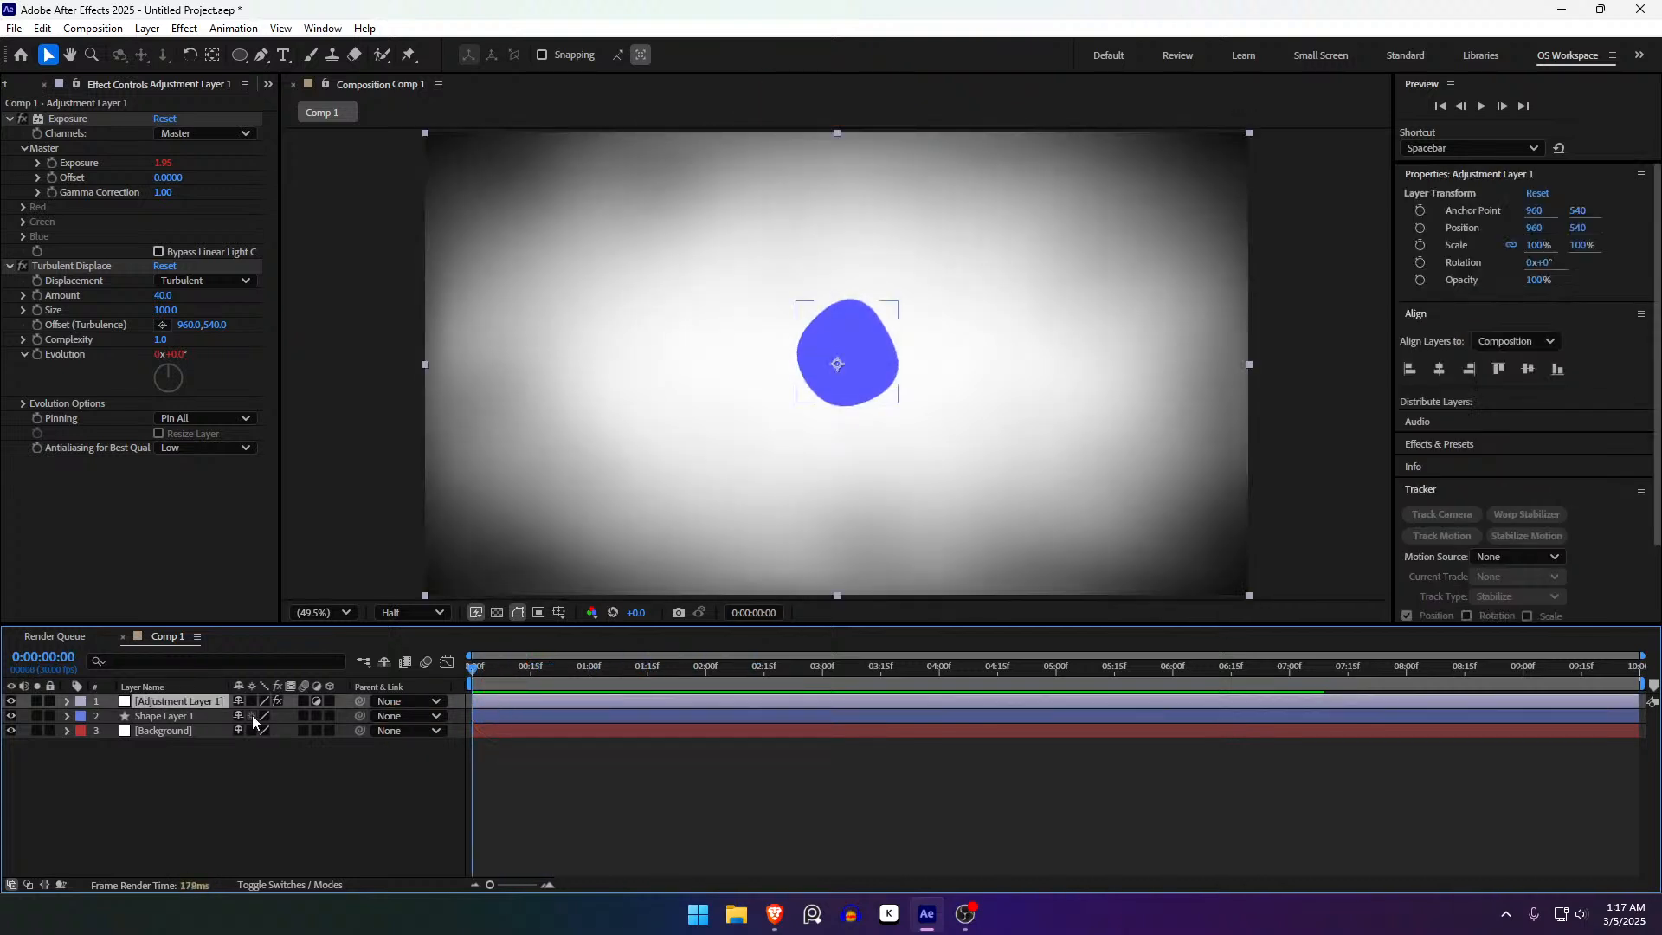
{"action": "left_click", "coordinate": [68, 701]}
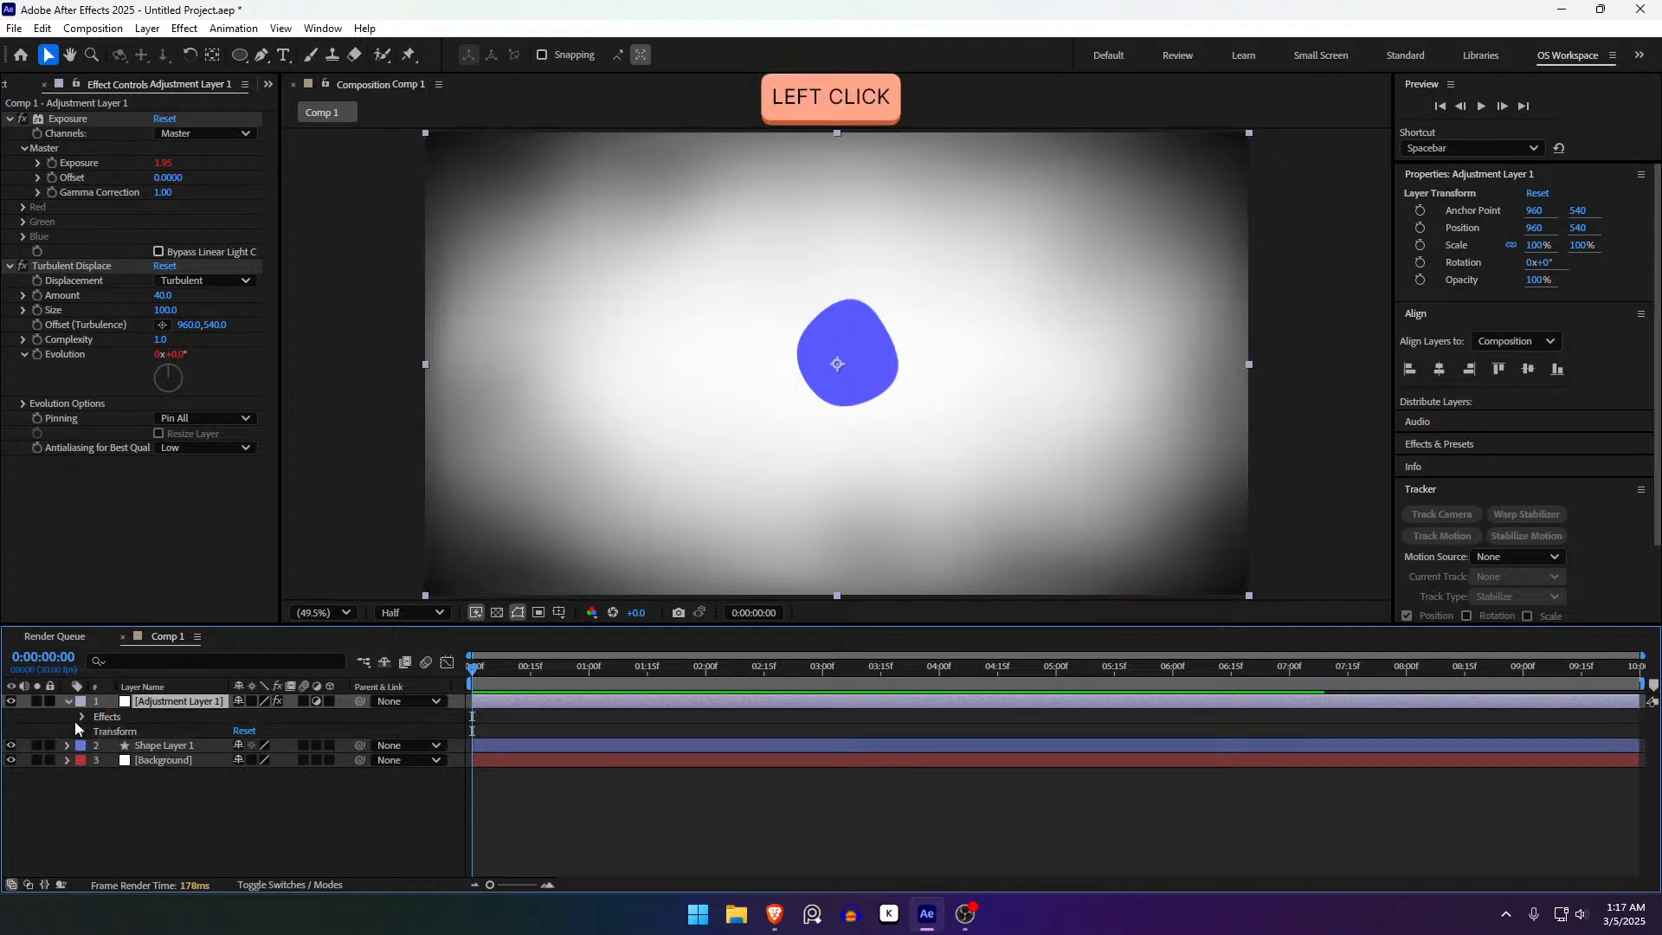
{"action": "left_click", "coordinate": [83, 717]}
{"action": "left_click", "coordinate": [96, 731]}
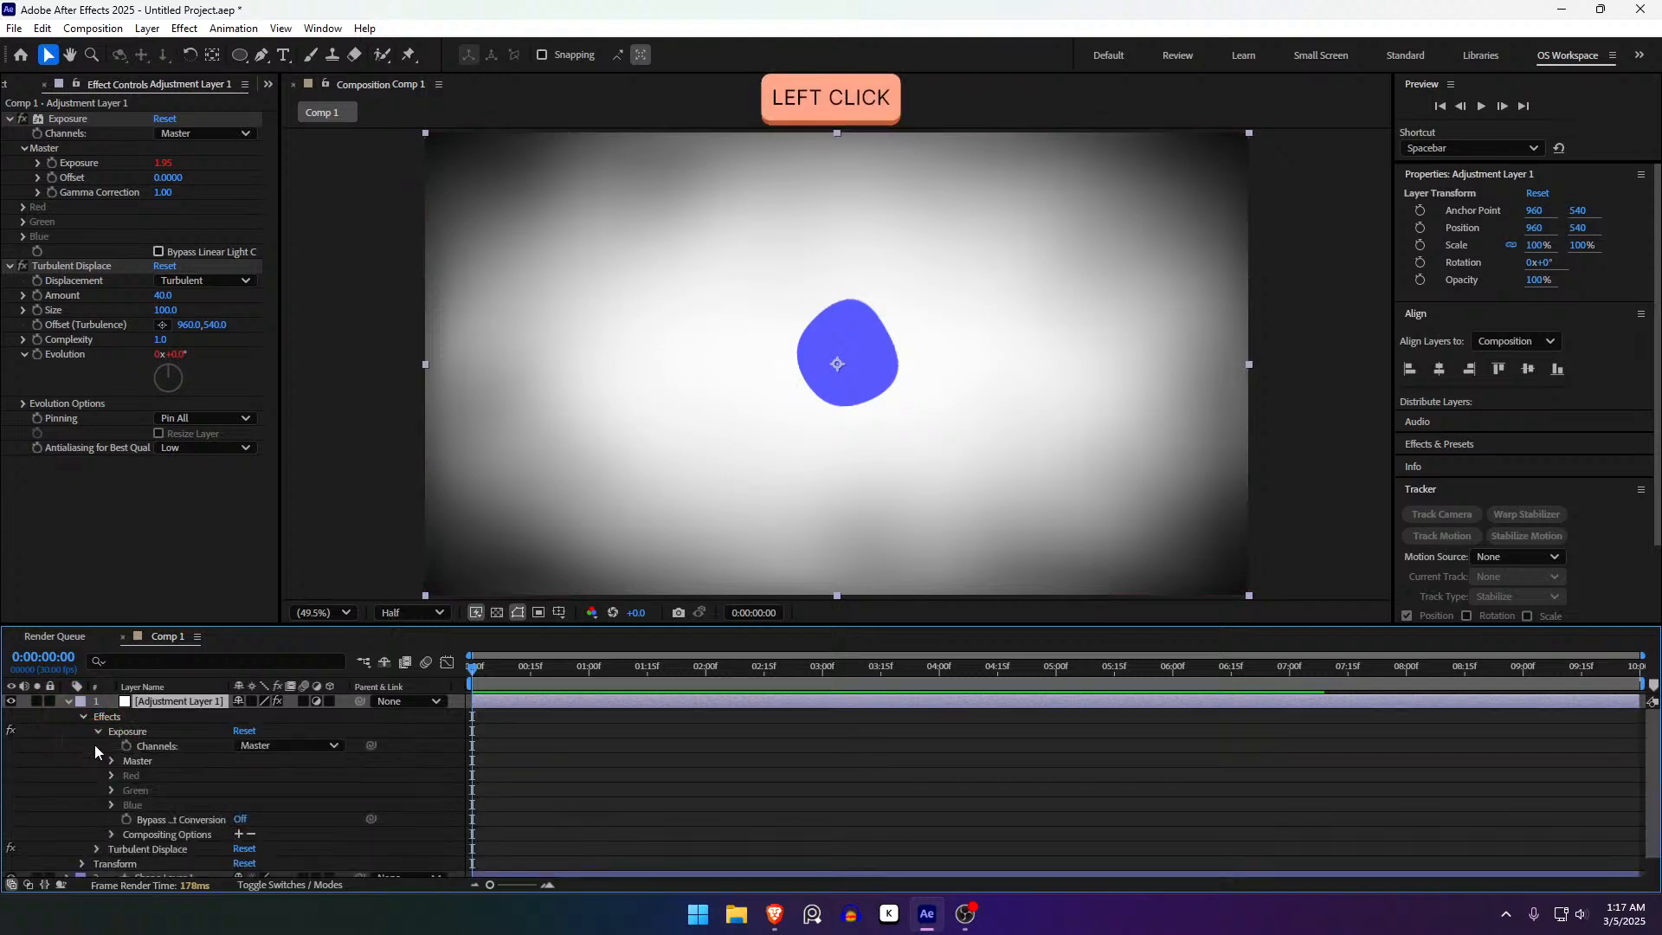
{"action": "scroll", "coordinate": [116, 767], "scroll_direction": "down", "scroll_amount": 2}
{"action": "scroll", "coordinate": [102, 803], "scroll_direction": "up", "scroll_amount": 2}
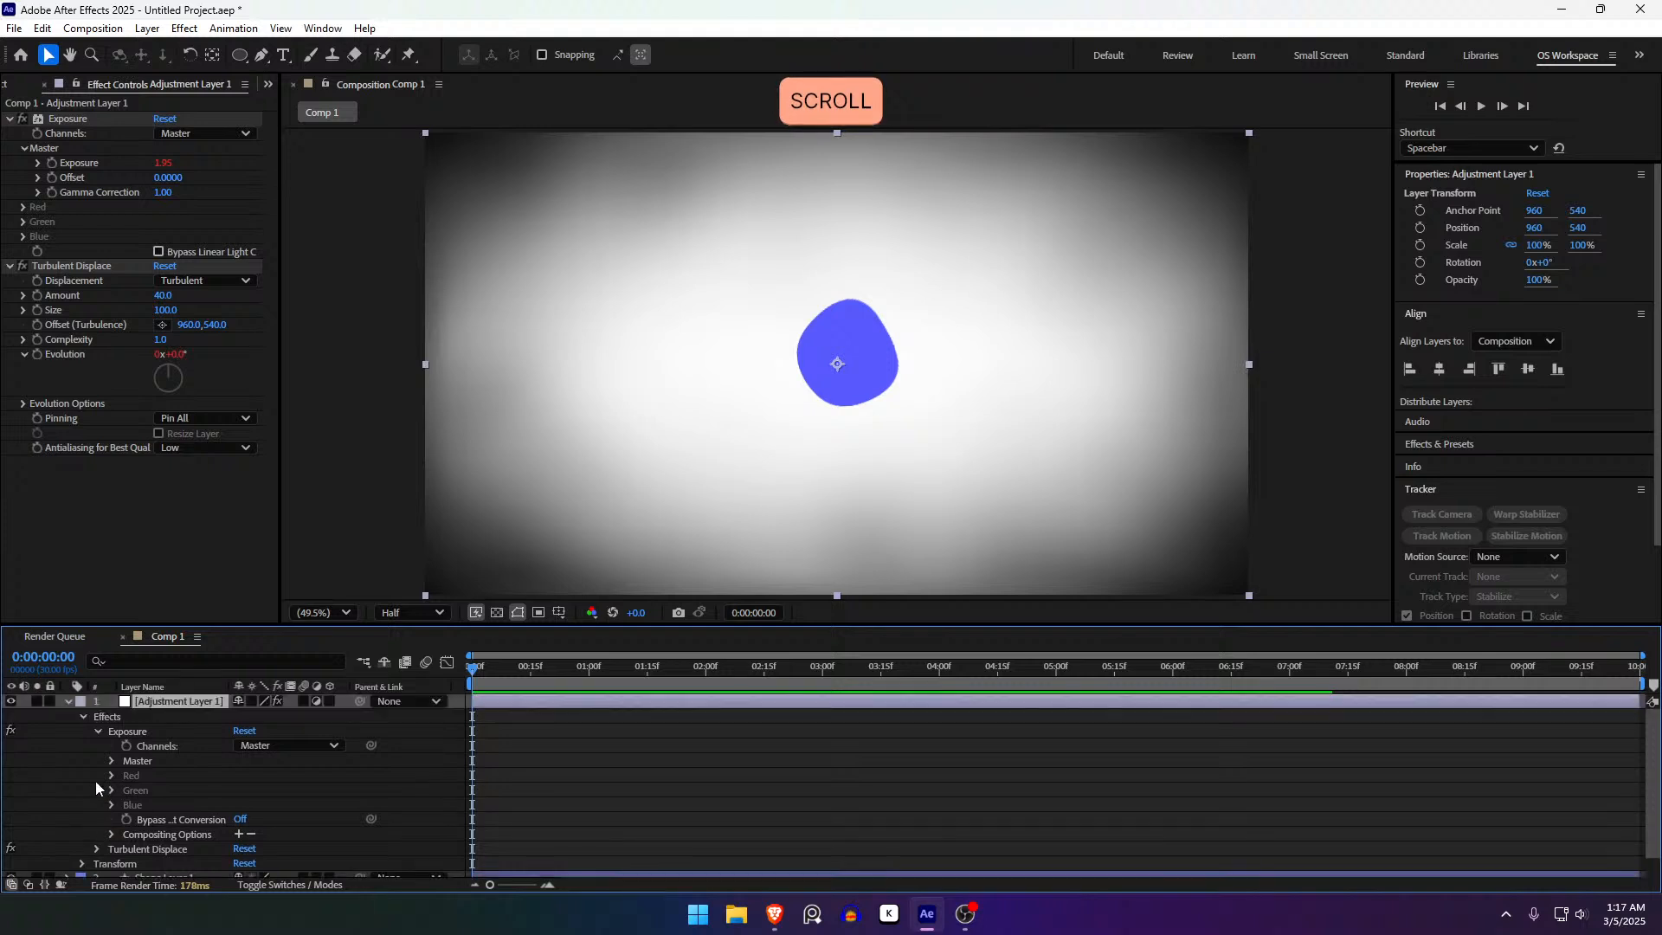
- Collapse the layer and reveal only its wiggle(1,5) and time*250 expressions
{"action": "key", "text": "u"}
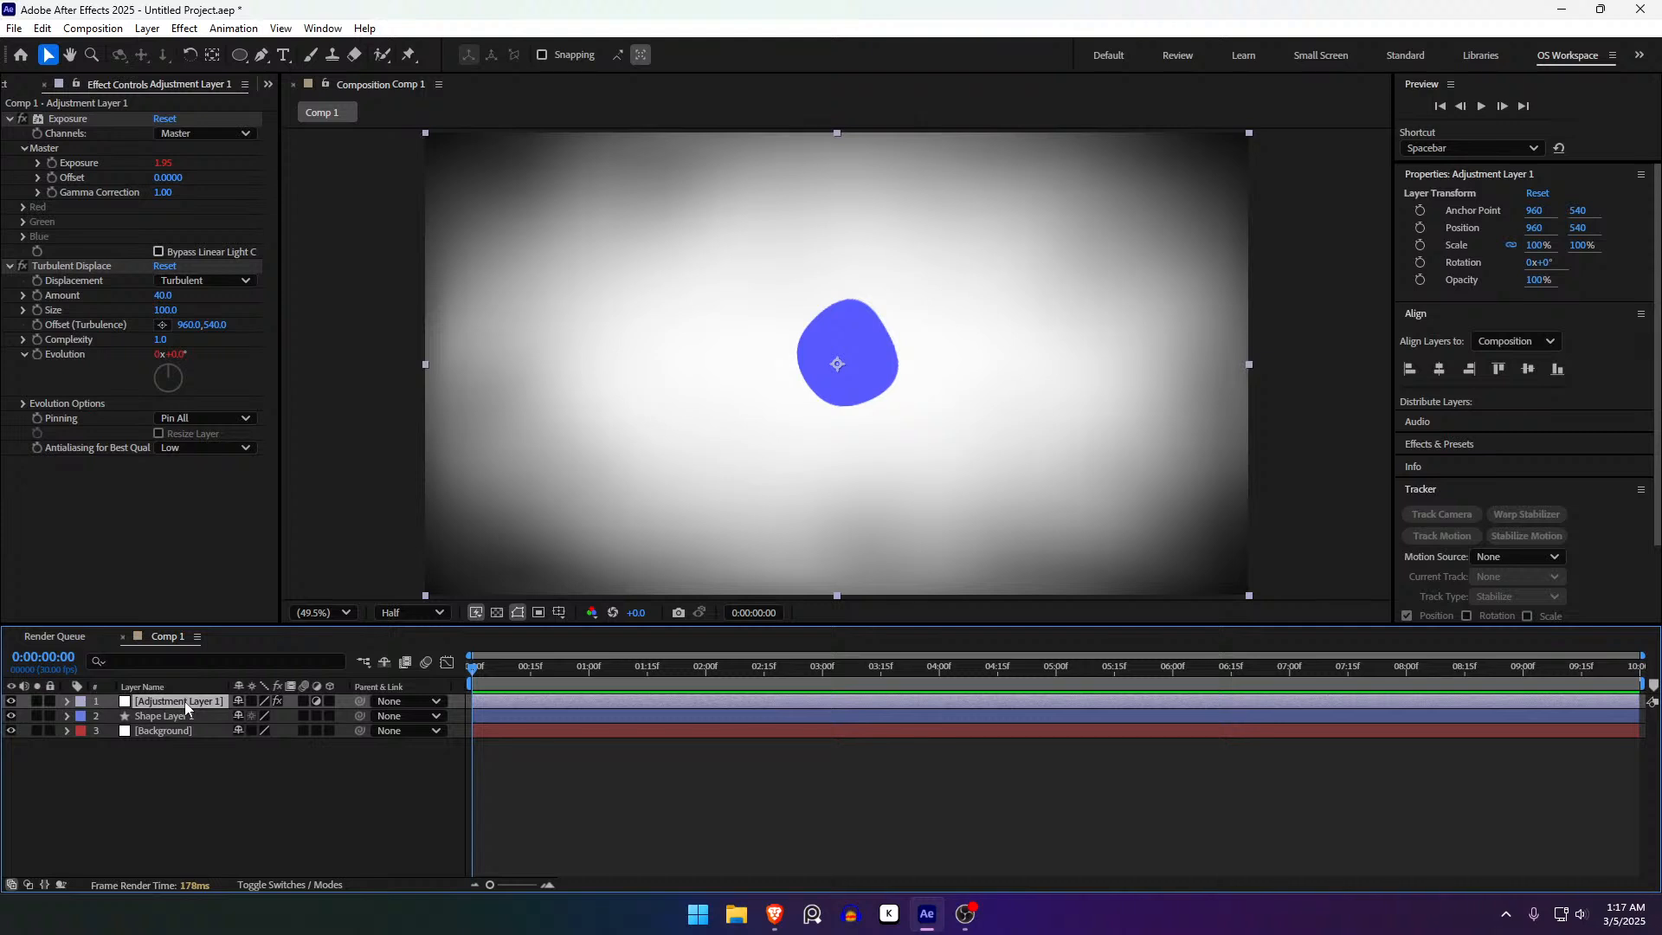
{"action": "key", "text": "e"}
{"action": "key", "text": "e"}
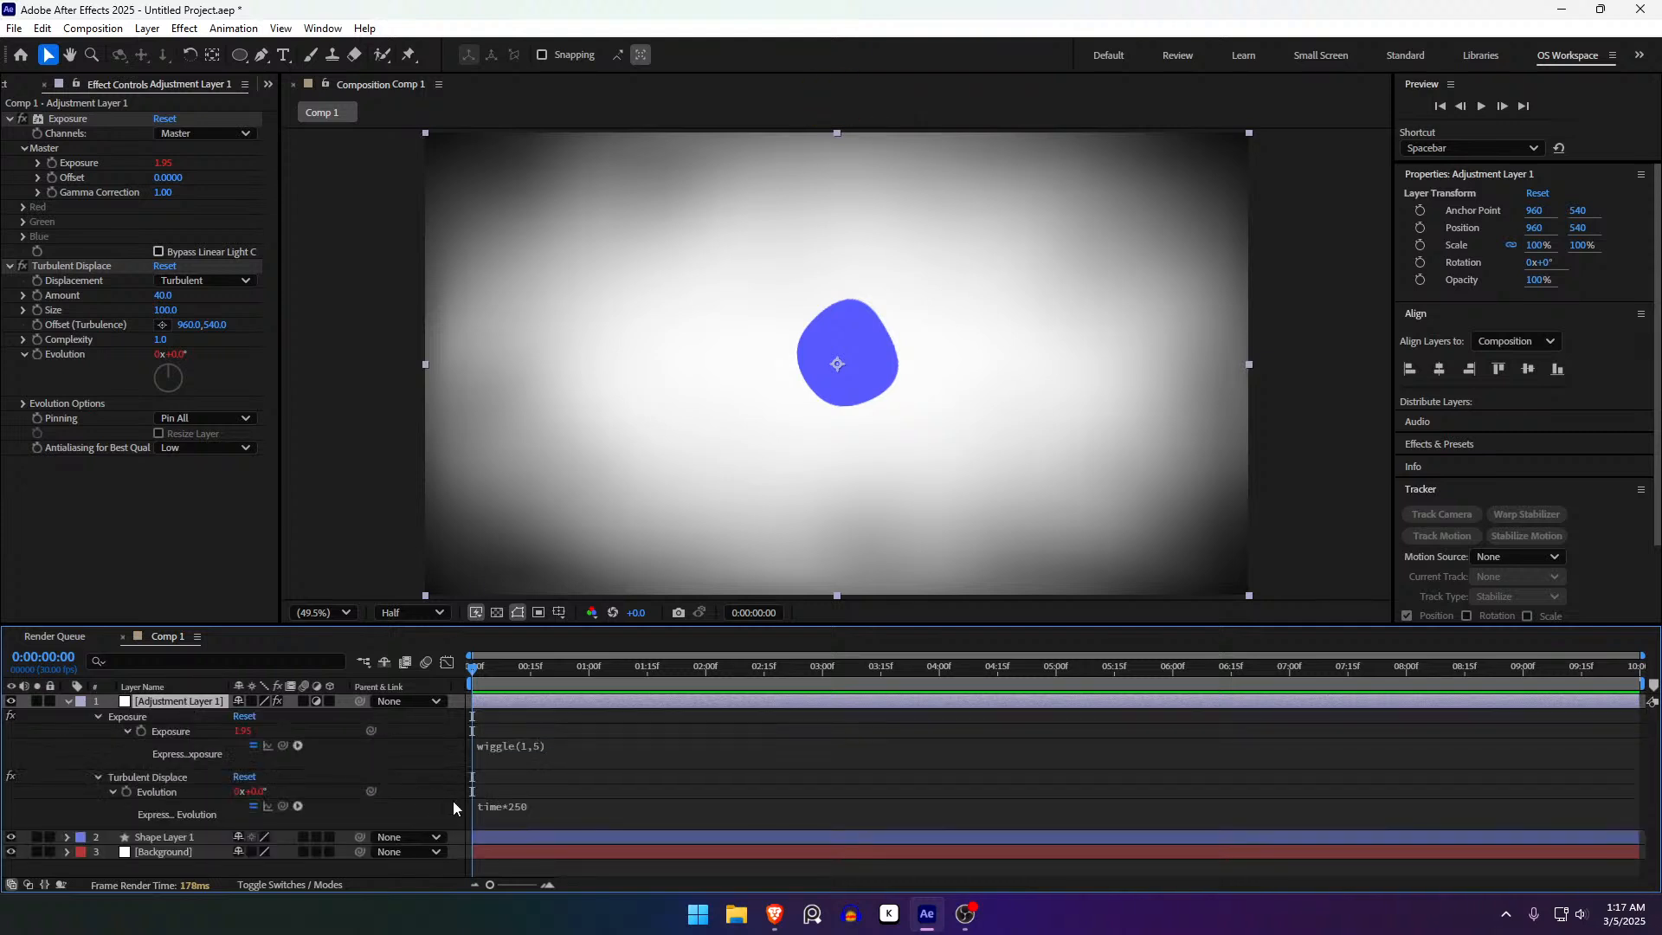
{"action": "left_click", "coordinate": [550, 760]}
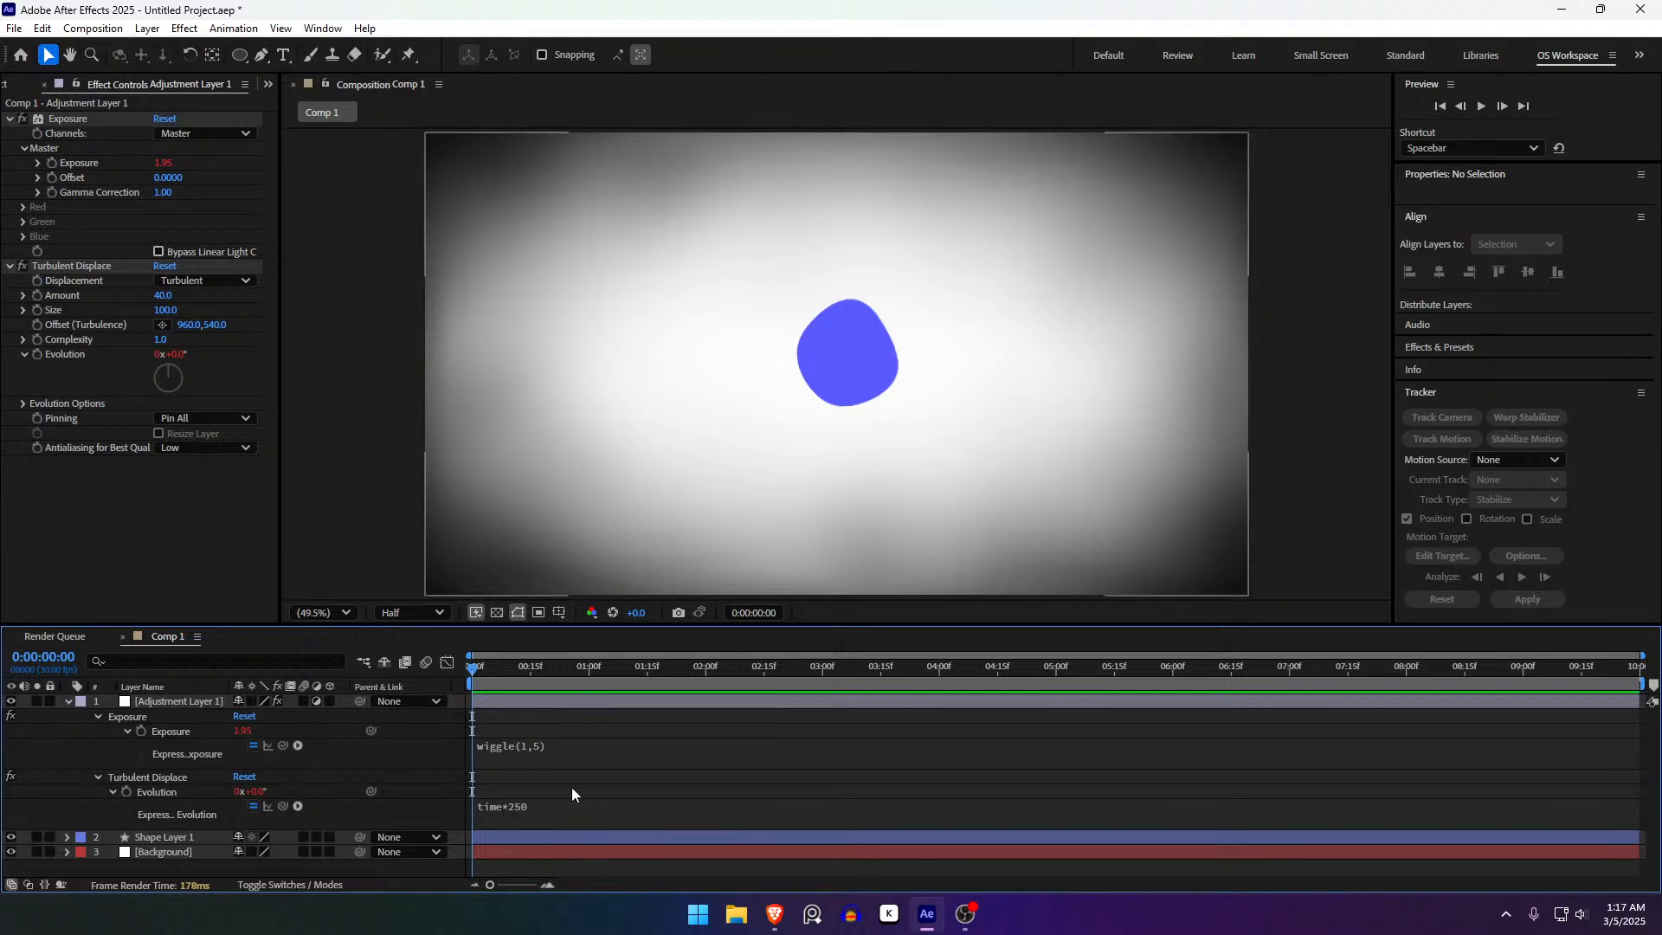
- Replay the animation from frame 0, then select both the Turbulent Displace and Exposure effects
{"action": "left_click_drag", "start_coordinate": [526, 672], "coordinate": [321, 680]}
{"action": "key", "text": "space"}
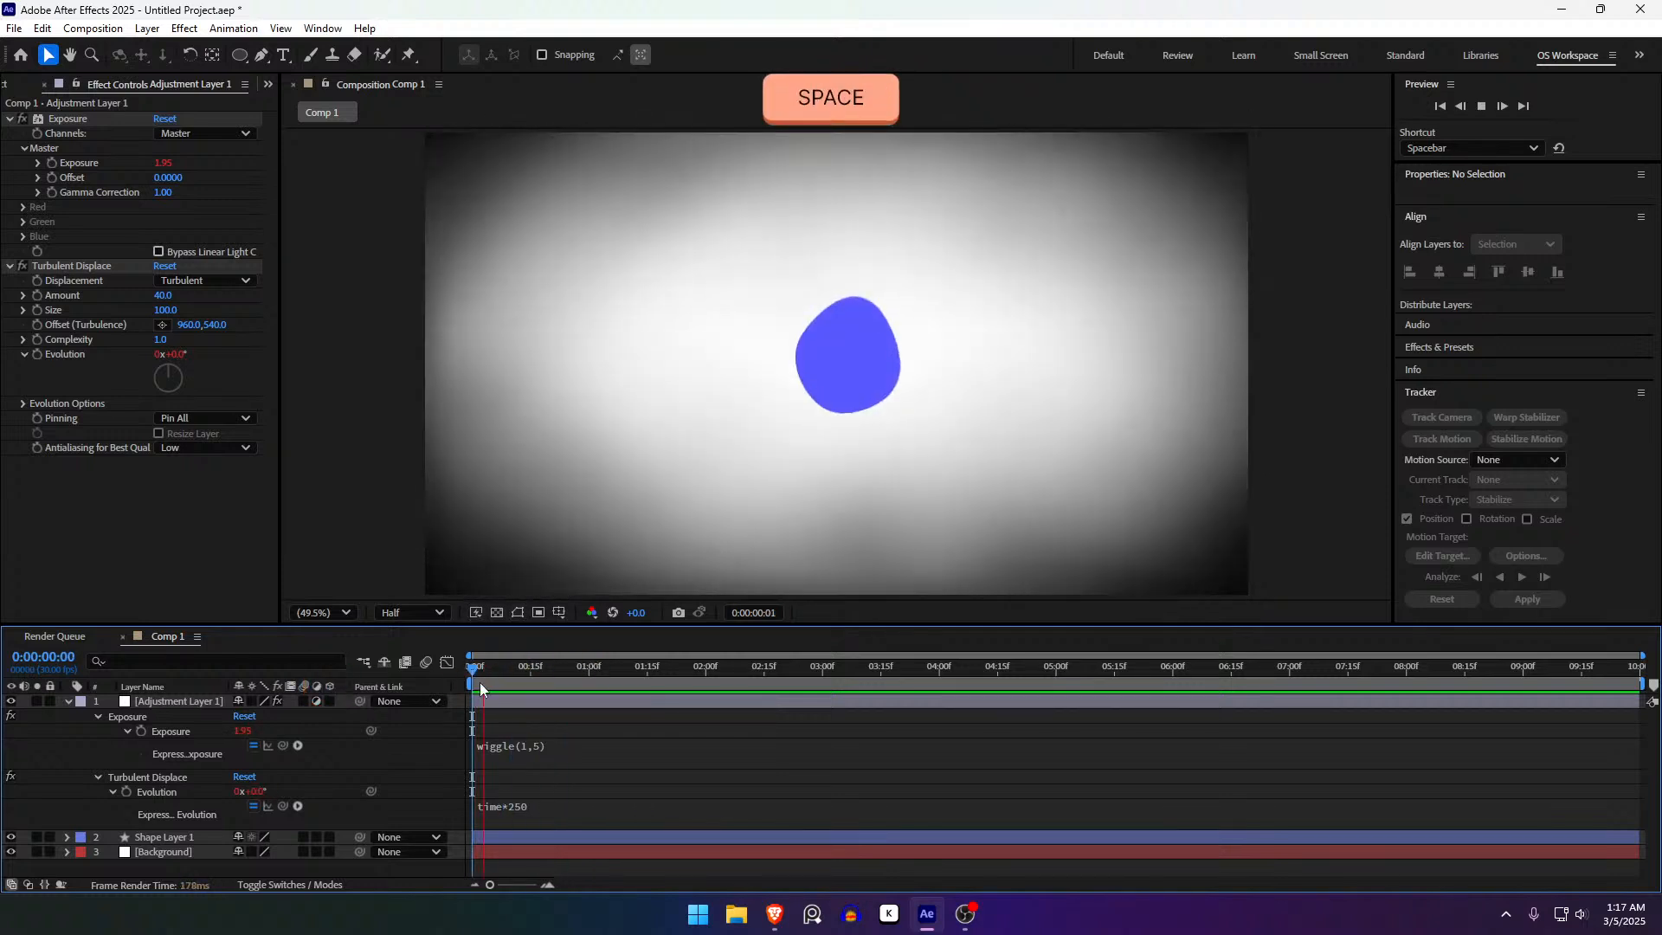
{"action": "left_click_drag", "start_coordinate": [551, 691], "coordinate": [323, 705]}
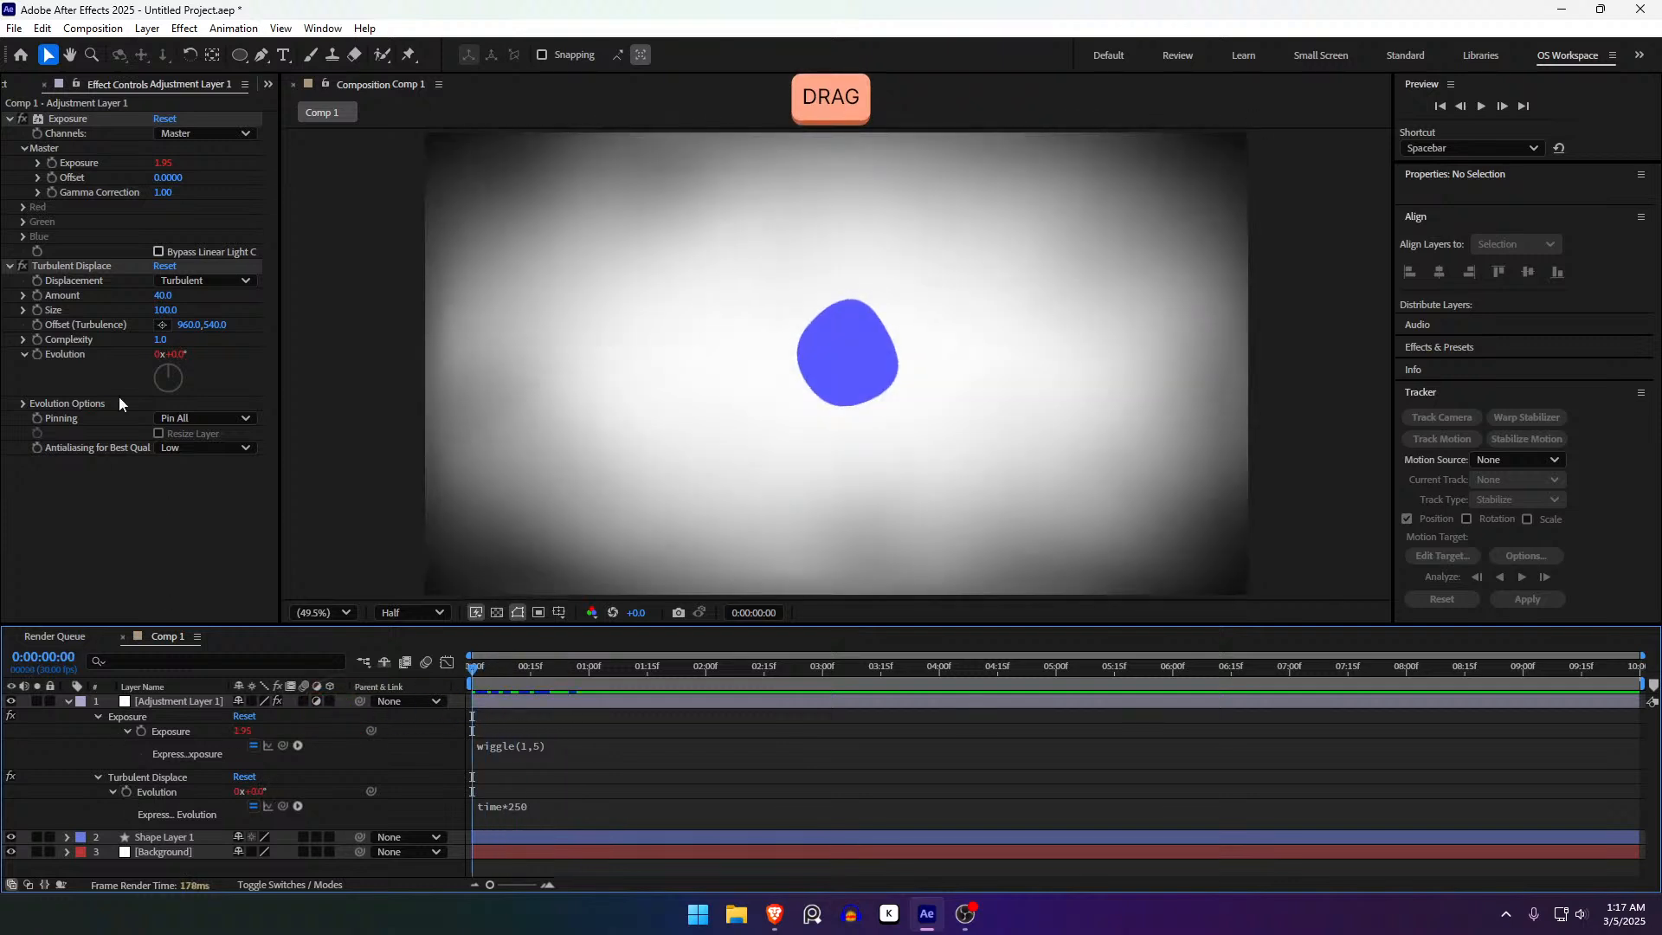
{"action": "left_click", "coordinate": [90, 269]}
{"action": "left_click", "coordinate": [75, 120], "text": "shift"}
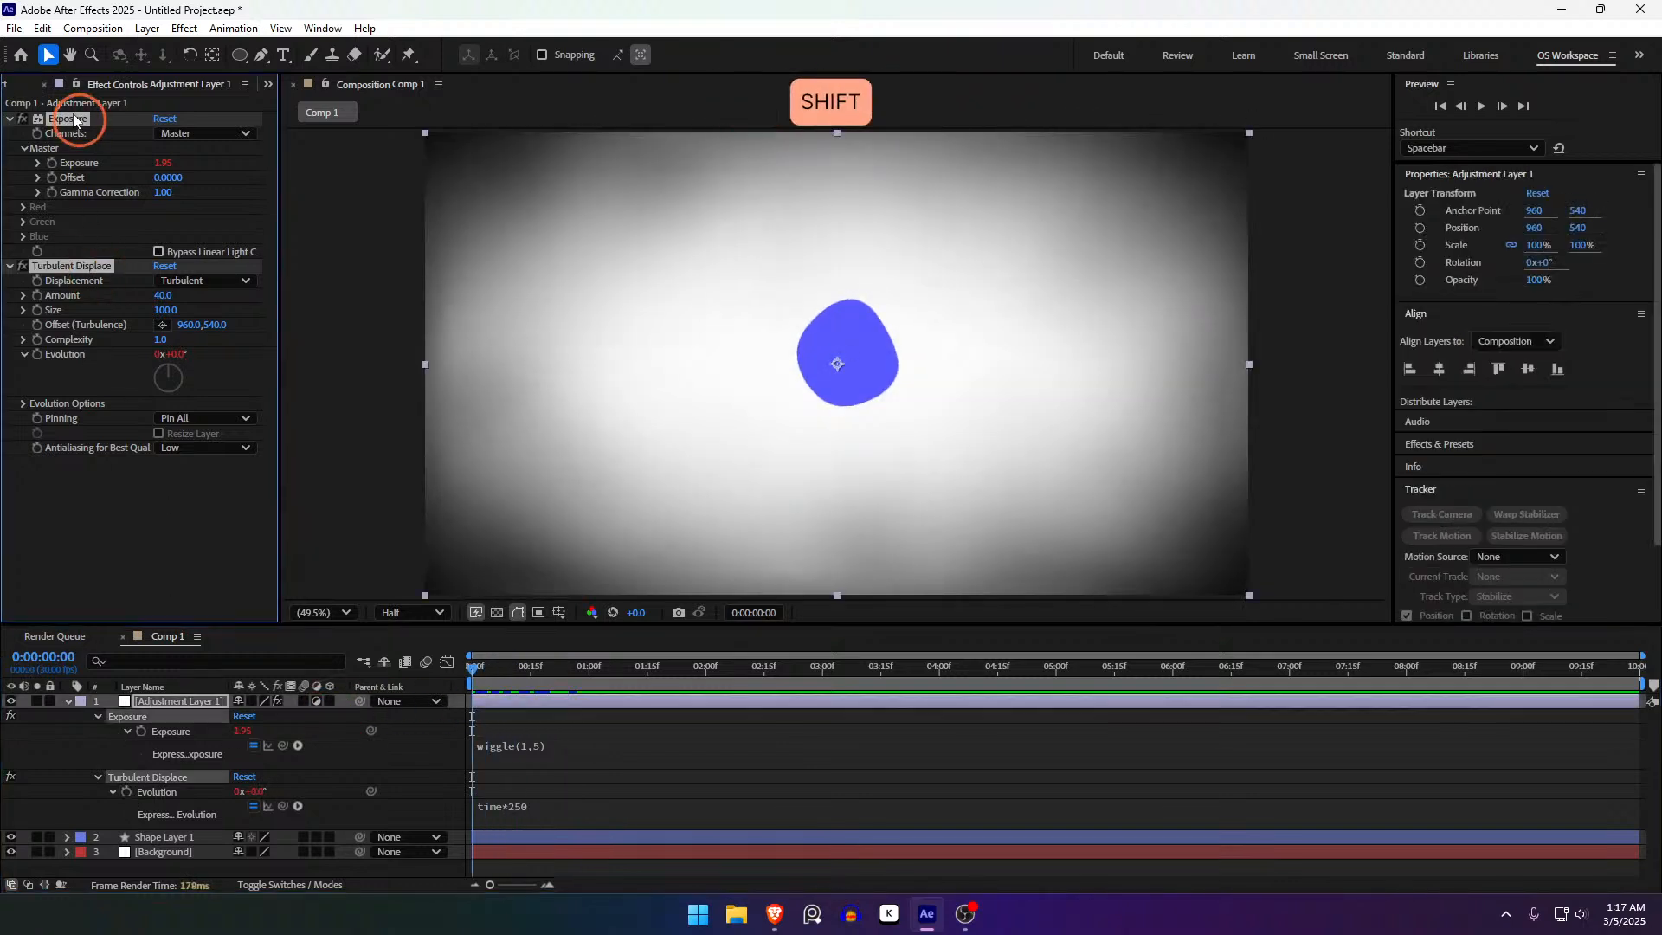
- Delete the Exposure and Turbulent Displace effects and scrub to check a later frame
{"action": "key", "text": "Delete"}
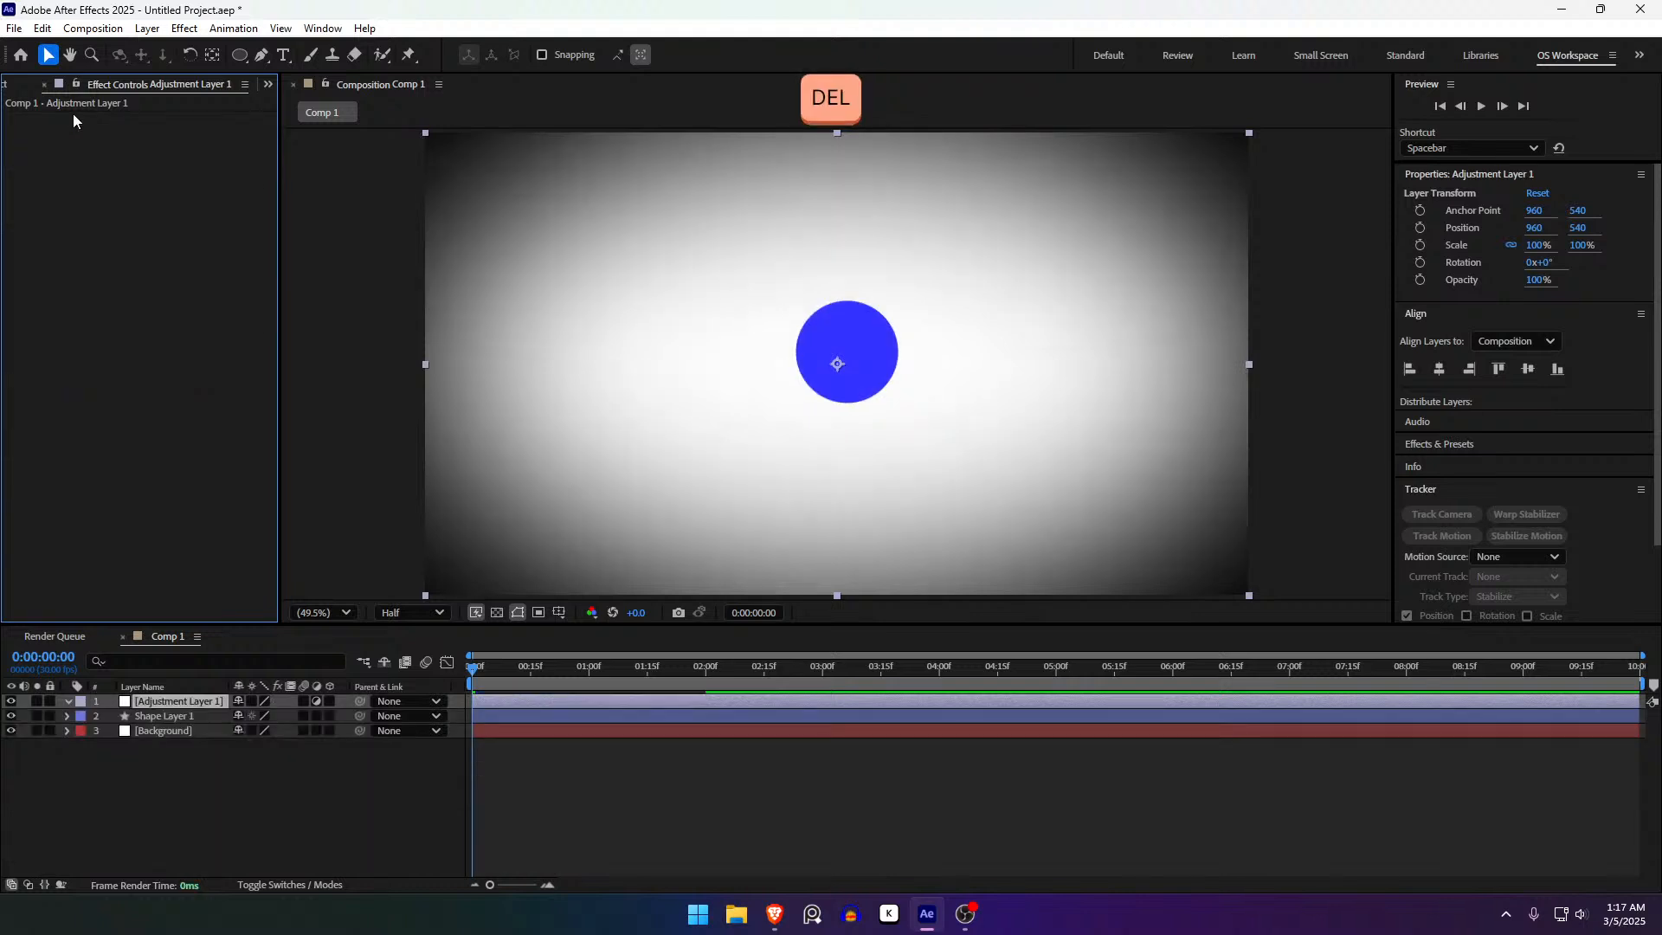
{"action": "left_click", "coordinate": [460, 805]}
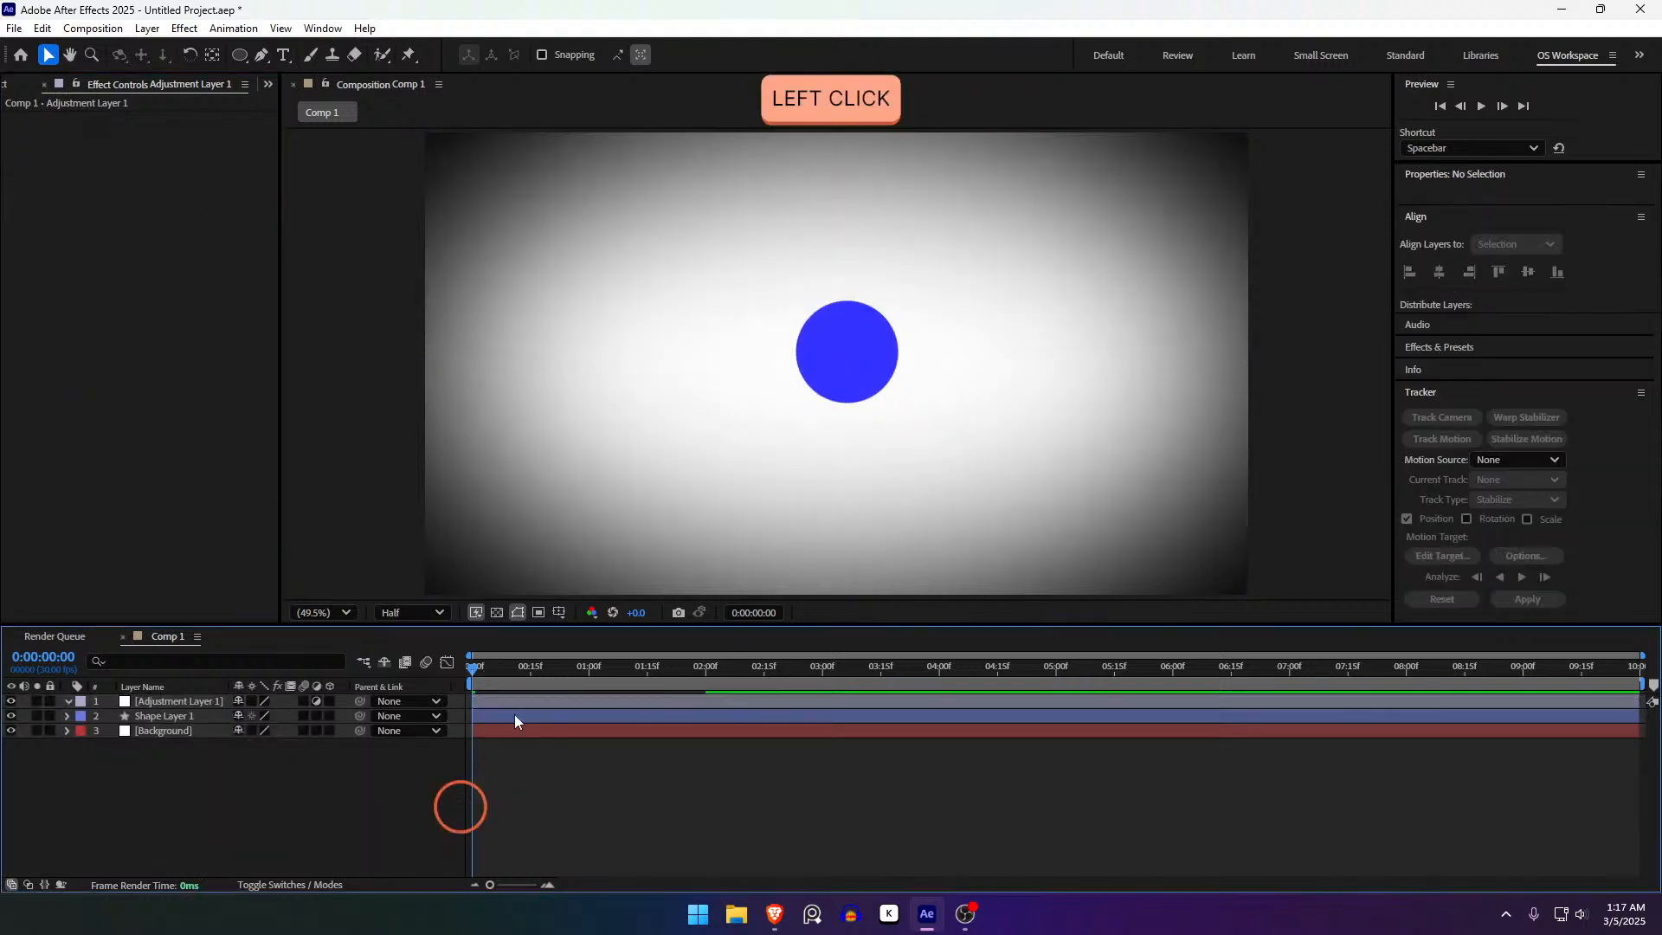
{"action": "left_click_drag", "start_coordinate": [473, 670], "coordinate": [419, 698]}
- Try a context-menu option on the circle's shape layer, then undo it
{"action": "left_click", "coordinate": [488, 717]}
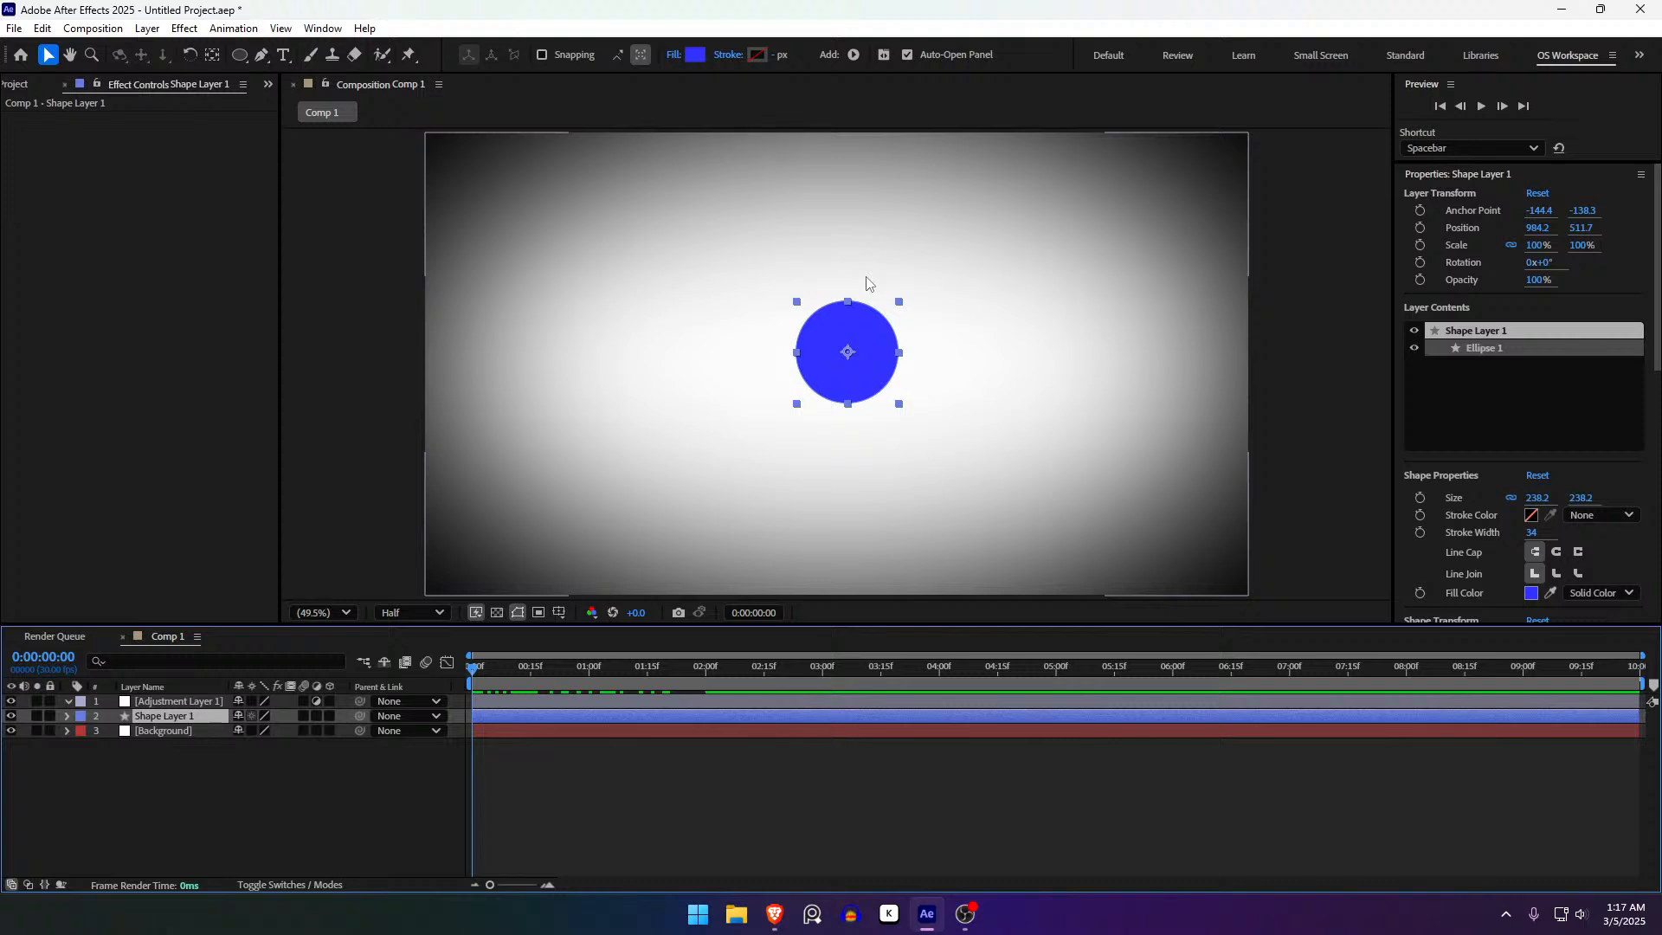
{"action": "right_click", "coordinate": [507, 714]}
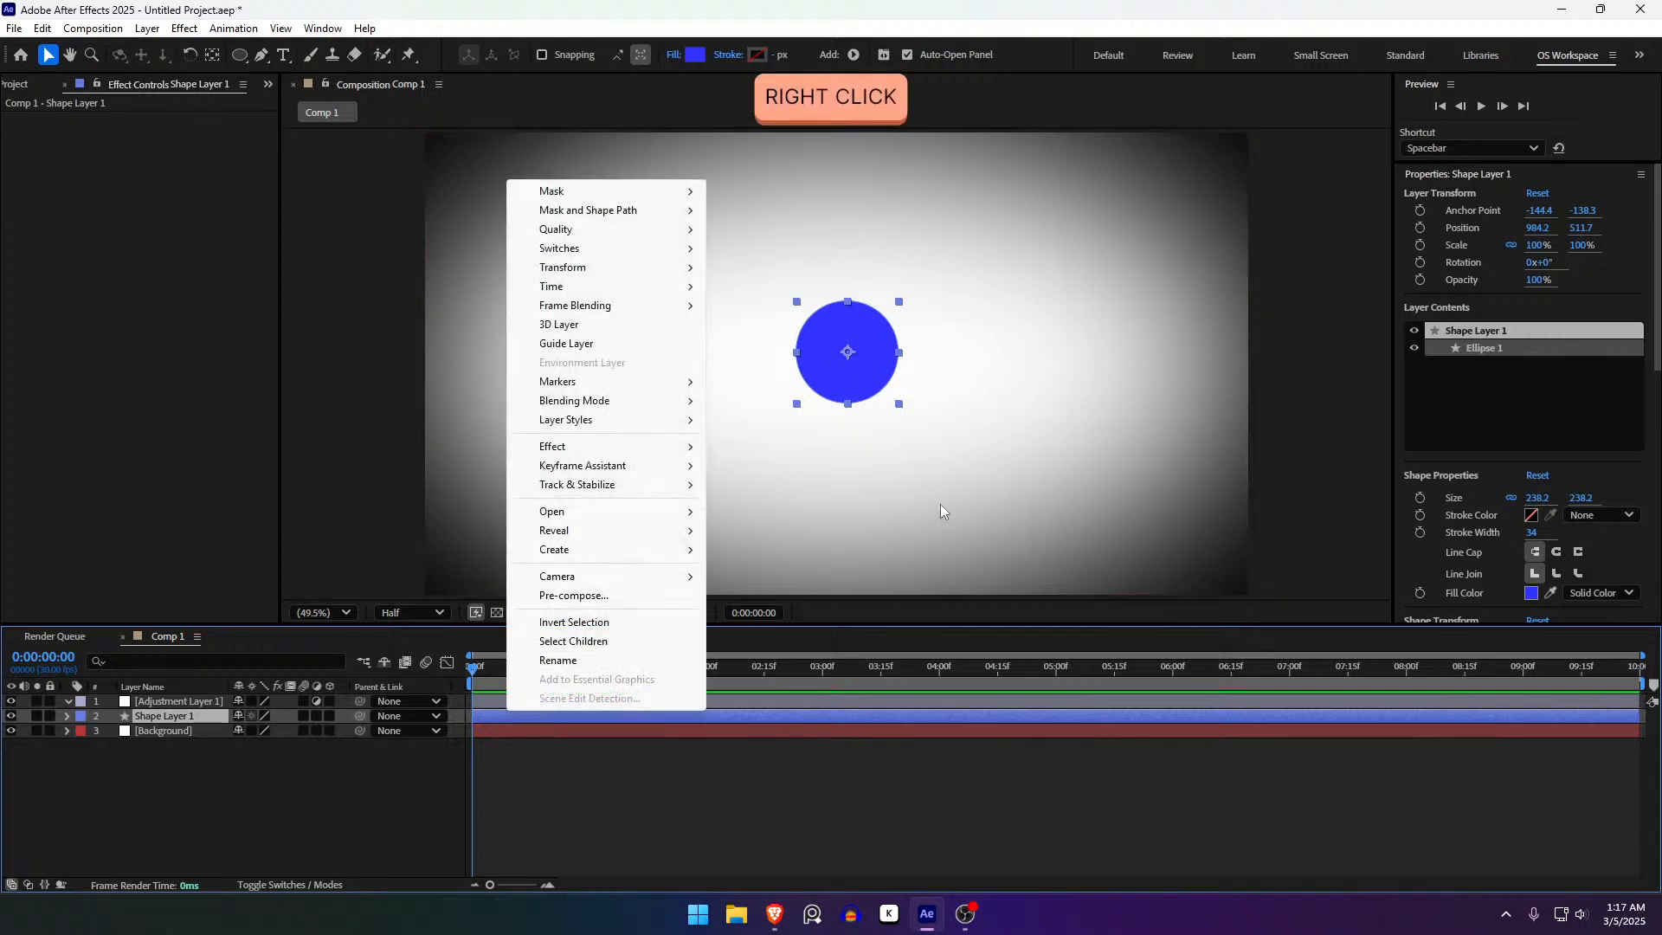
{"action": "left_click", "coordinate": [643, 603]}
{"action": "mouse_move", "coordinate": [644, 598]}
{"action": "left_mouse_down"}
{"action": "mouse_move", "coordinate": [634, 682]}
{"action": "mouse_move", "coordinate": [620, 620]}
{"action": "left_mouse_up"}
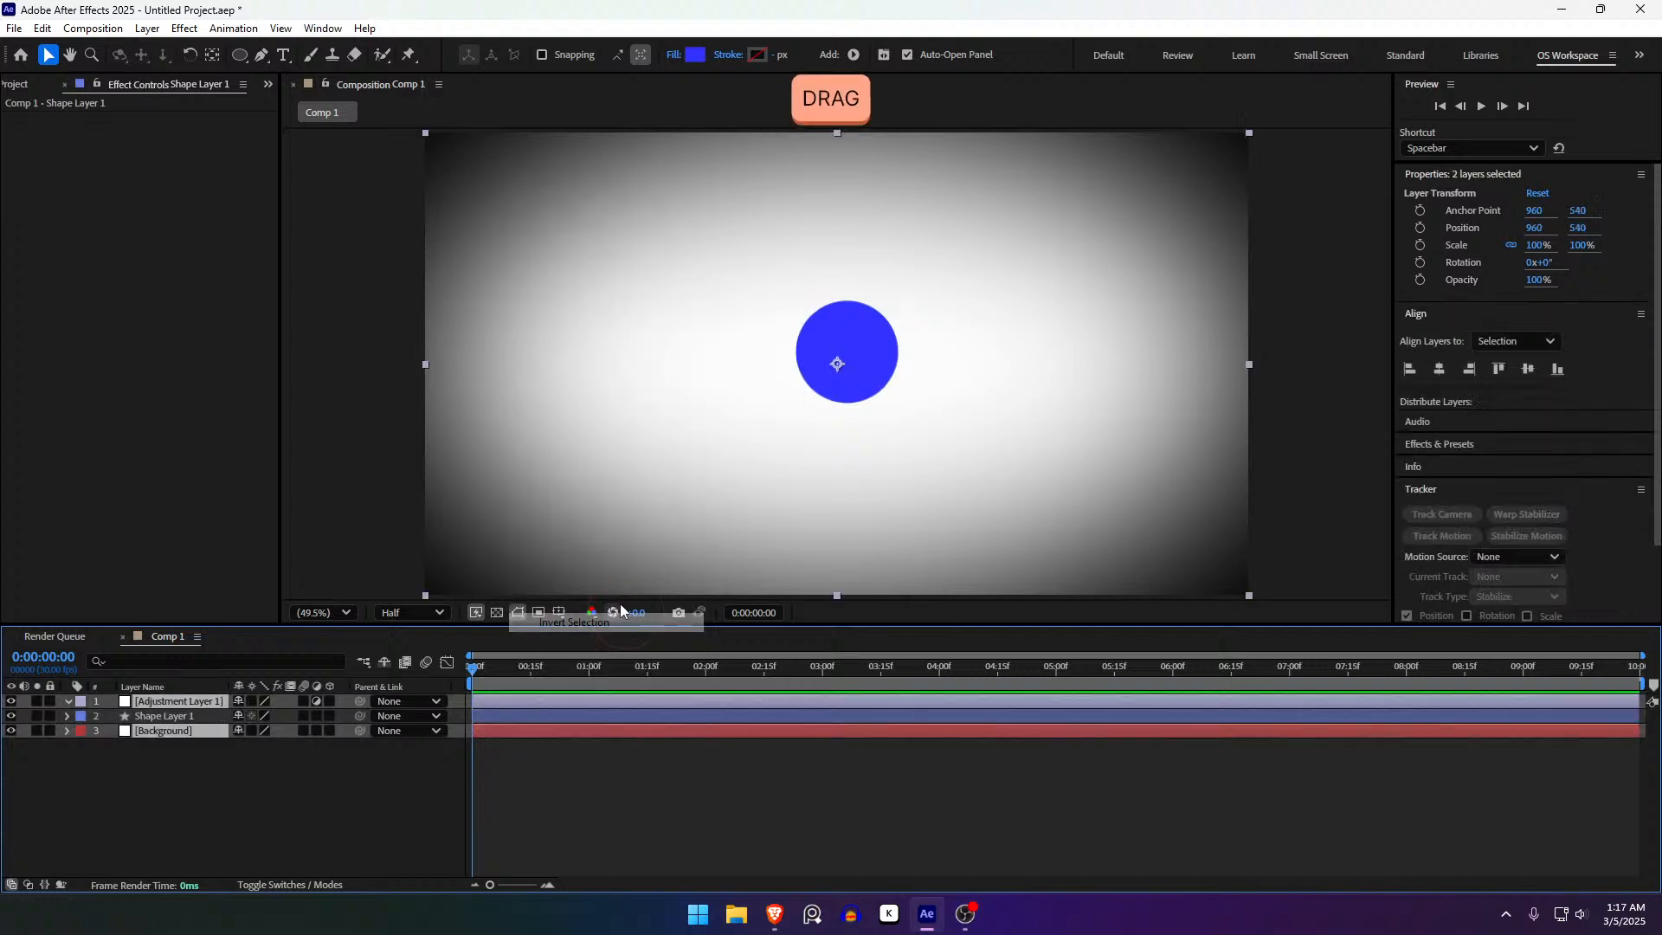
{"action": "key", "text": "ctrl+z"}
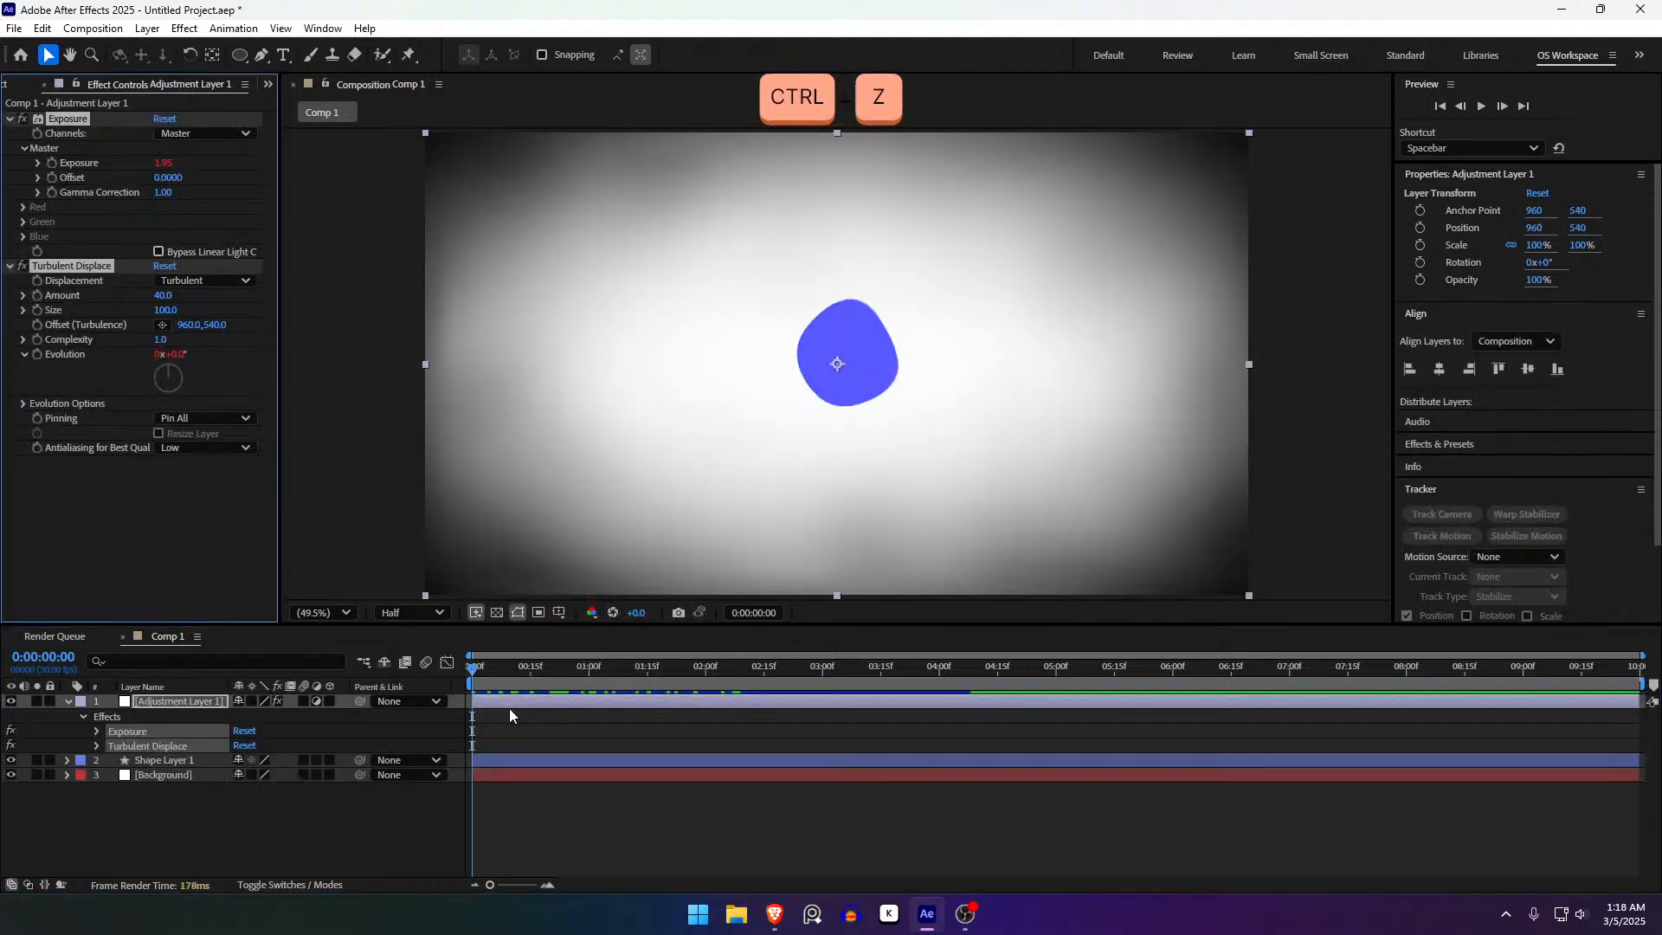
- Delete Adjustment Layer 1, then open and cancel the Pre-compose dialog for the circle
{"action": "key", "text": "ctrl+shift+z"}
{"action": "key", "text": "Delete"}
{"action": "left_click", "coordinate": [500, 703]}
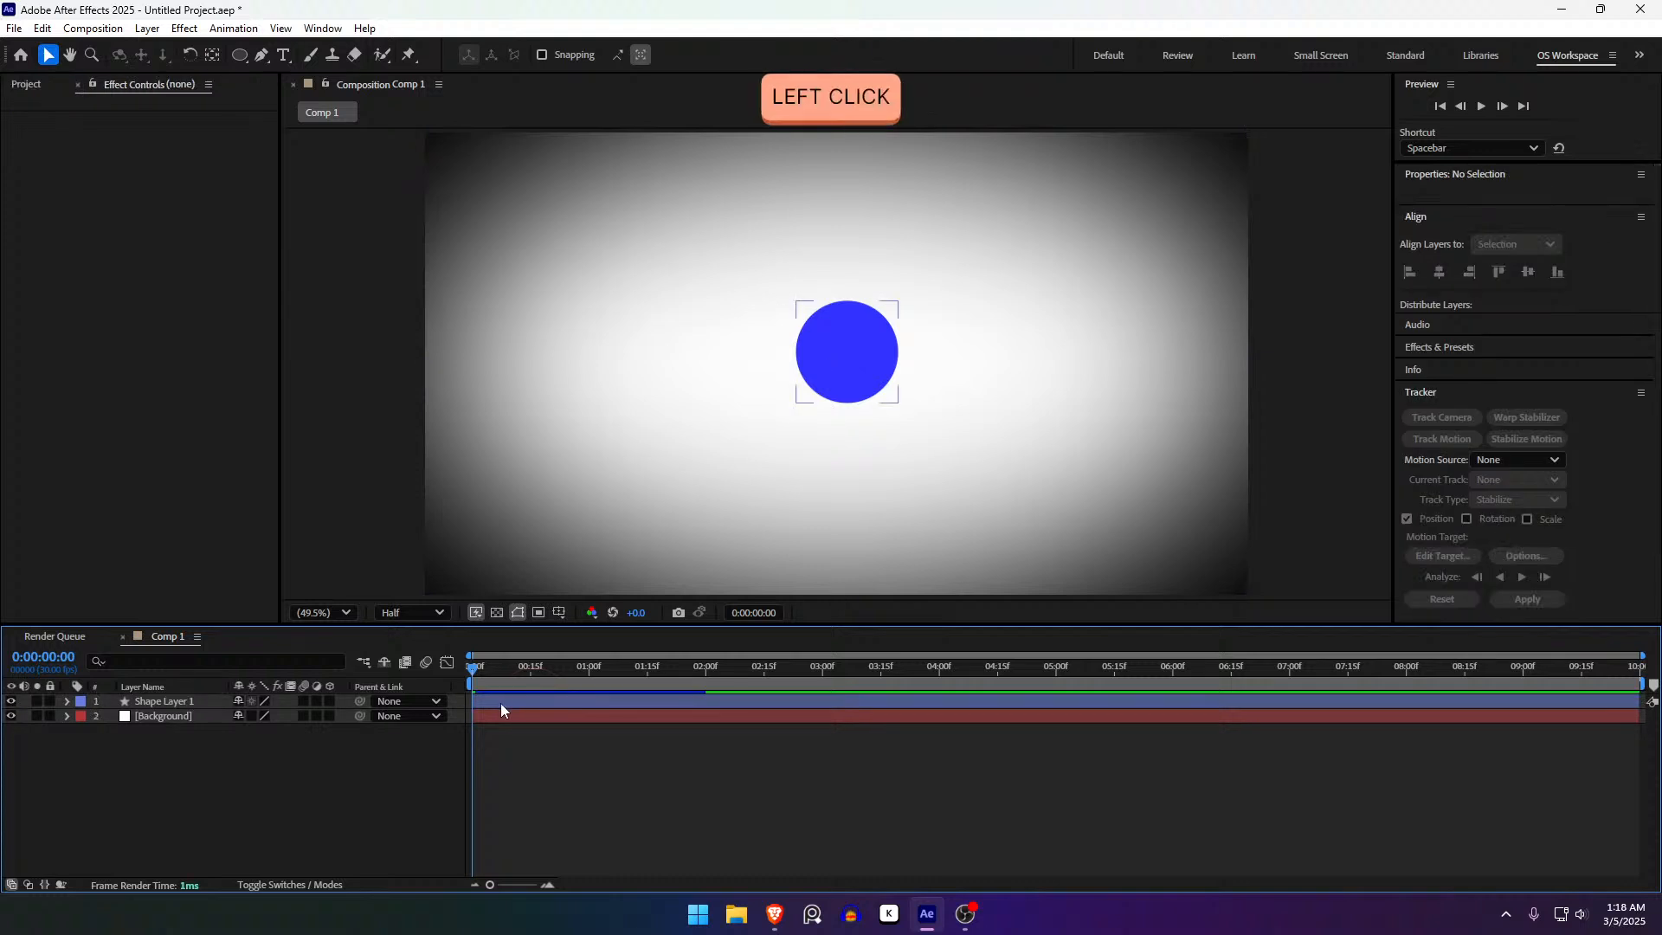
{"action": "right_click", "coordinate": [500, 703]}
{"action": "left_click", "coordinate": [559, 589]}
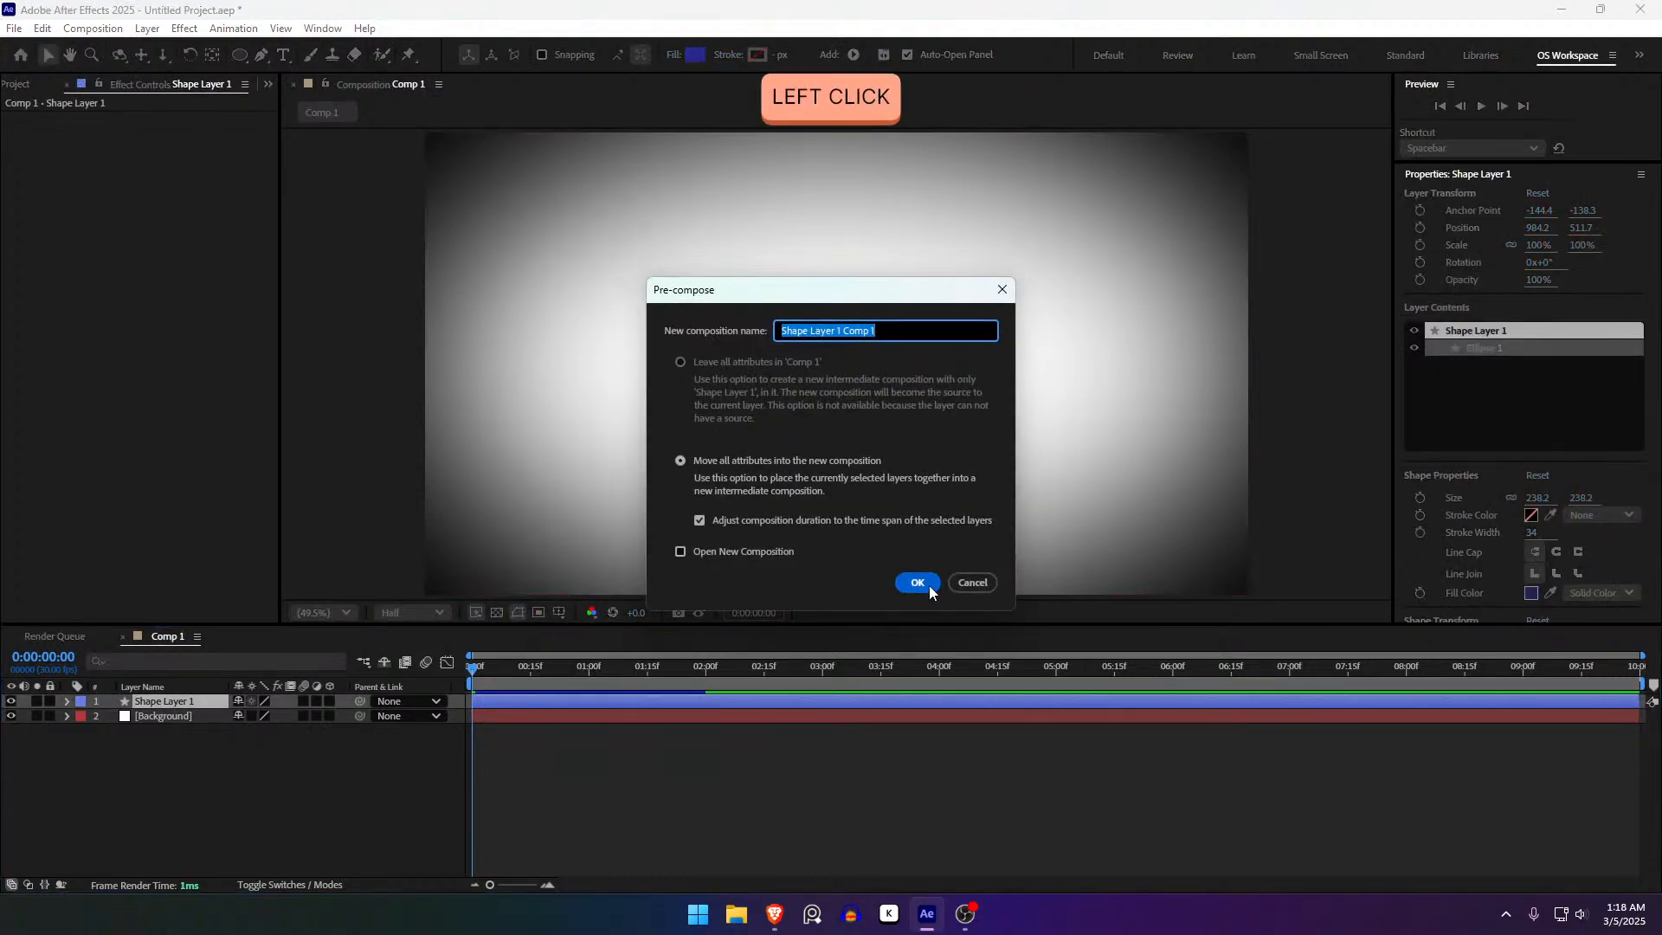
{"action": "left_click", "coordinate": [971, 582]}
- Pre-compose Shape Layer 1 into a new 'Shape Layer 1 Comp 1' composition
{"action": "right_click", "coordinate": [490, 698]}
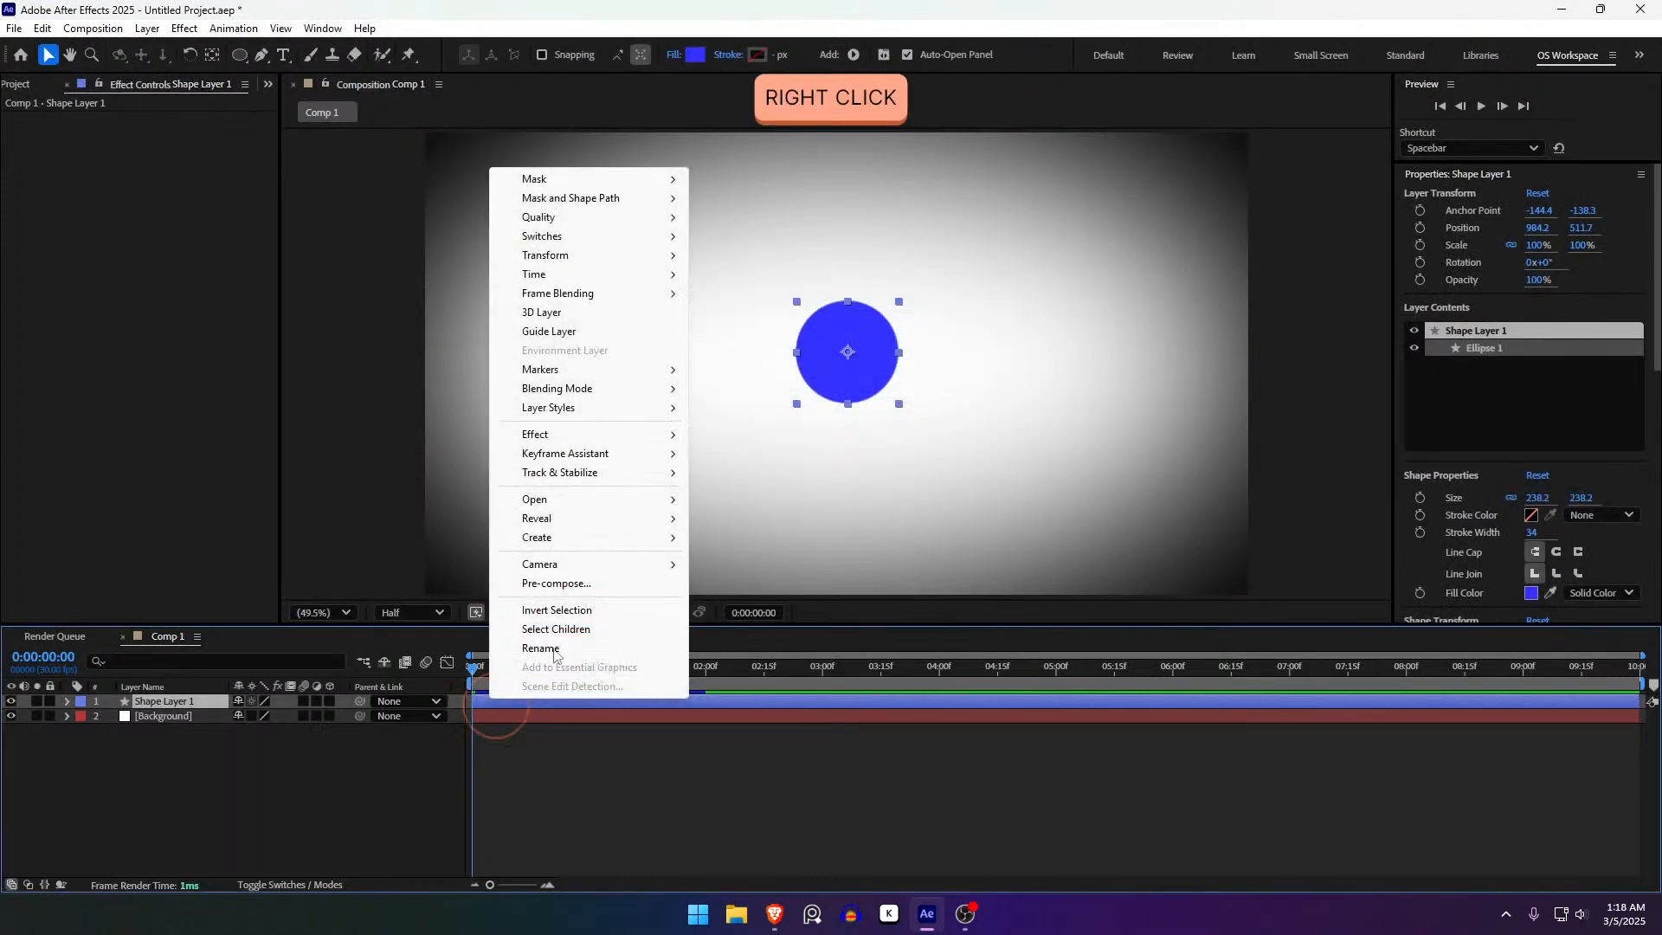
{"action": "left_click", "coordinate": [559, 589]}
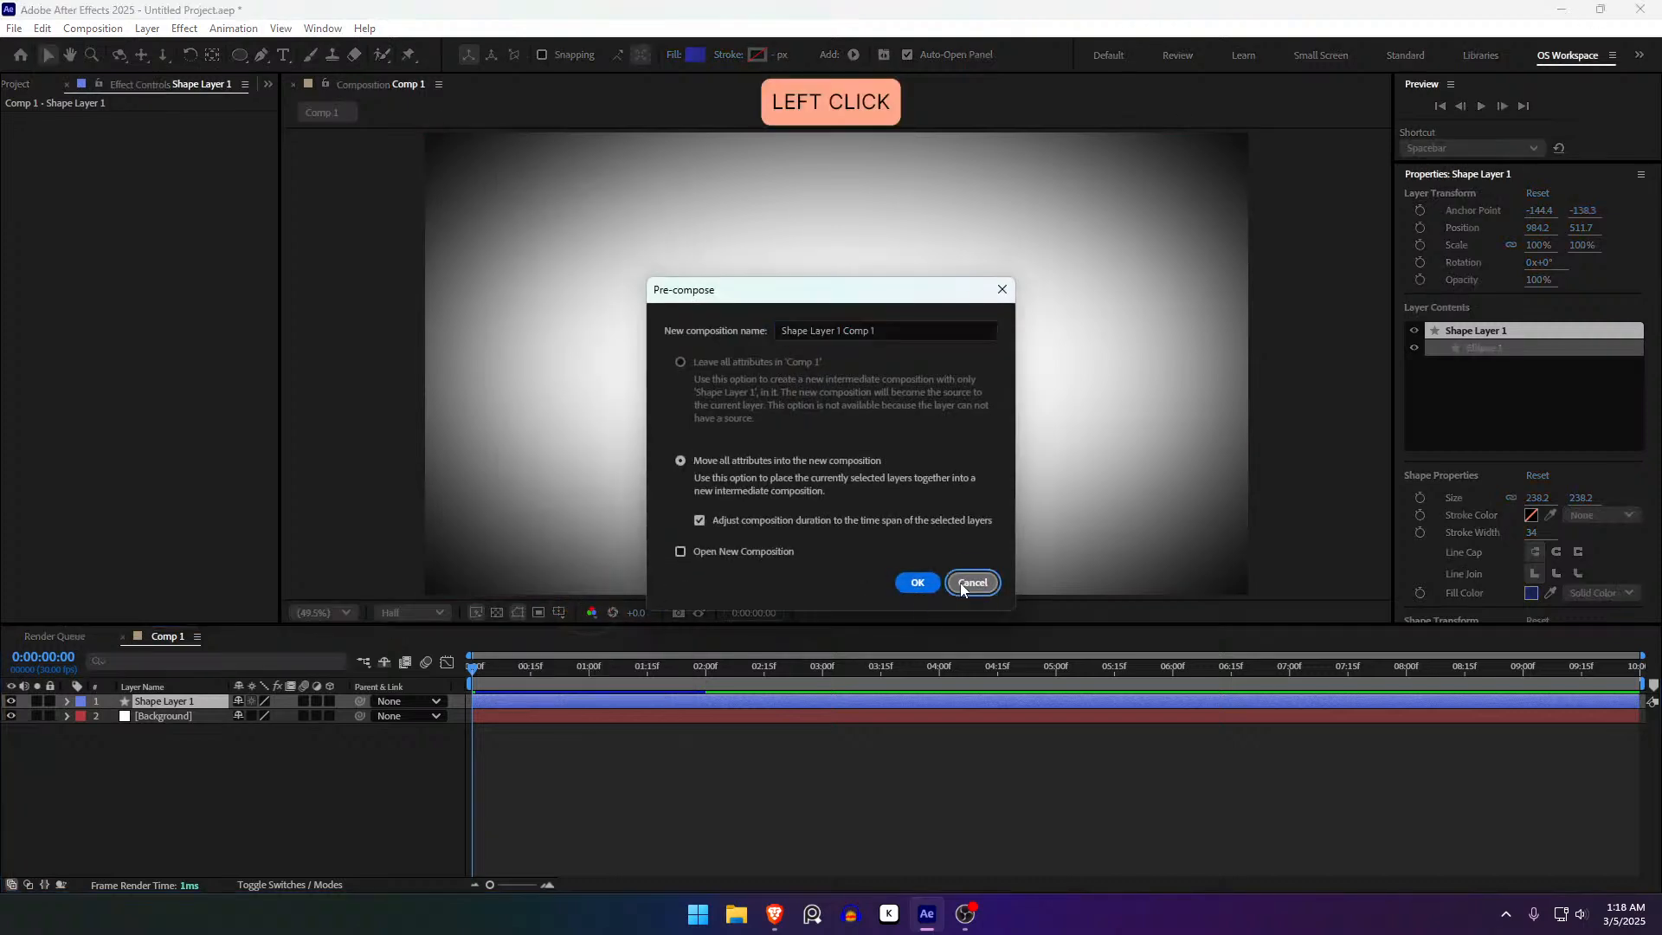
{"action": "left_click", "coordinate": [970, 582]}
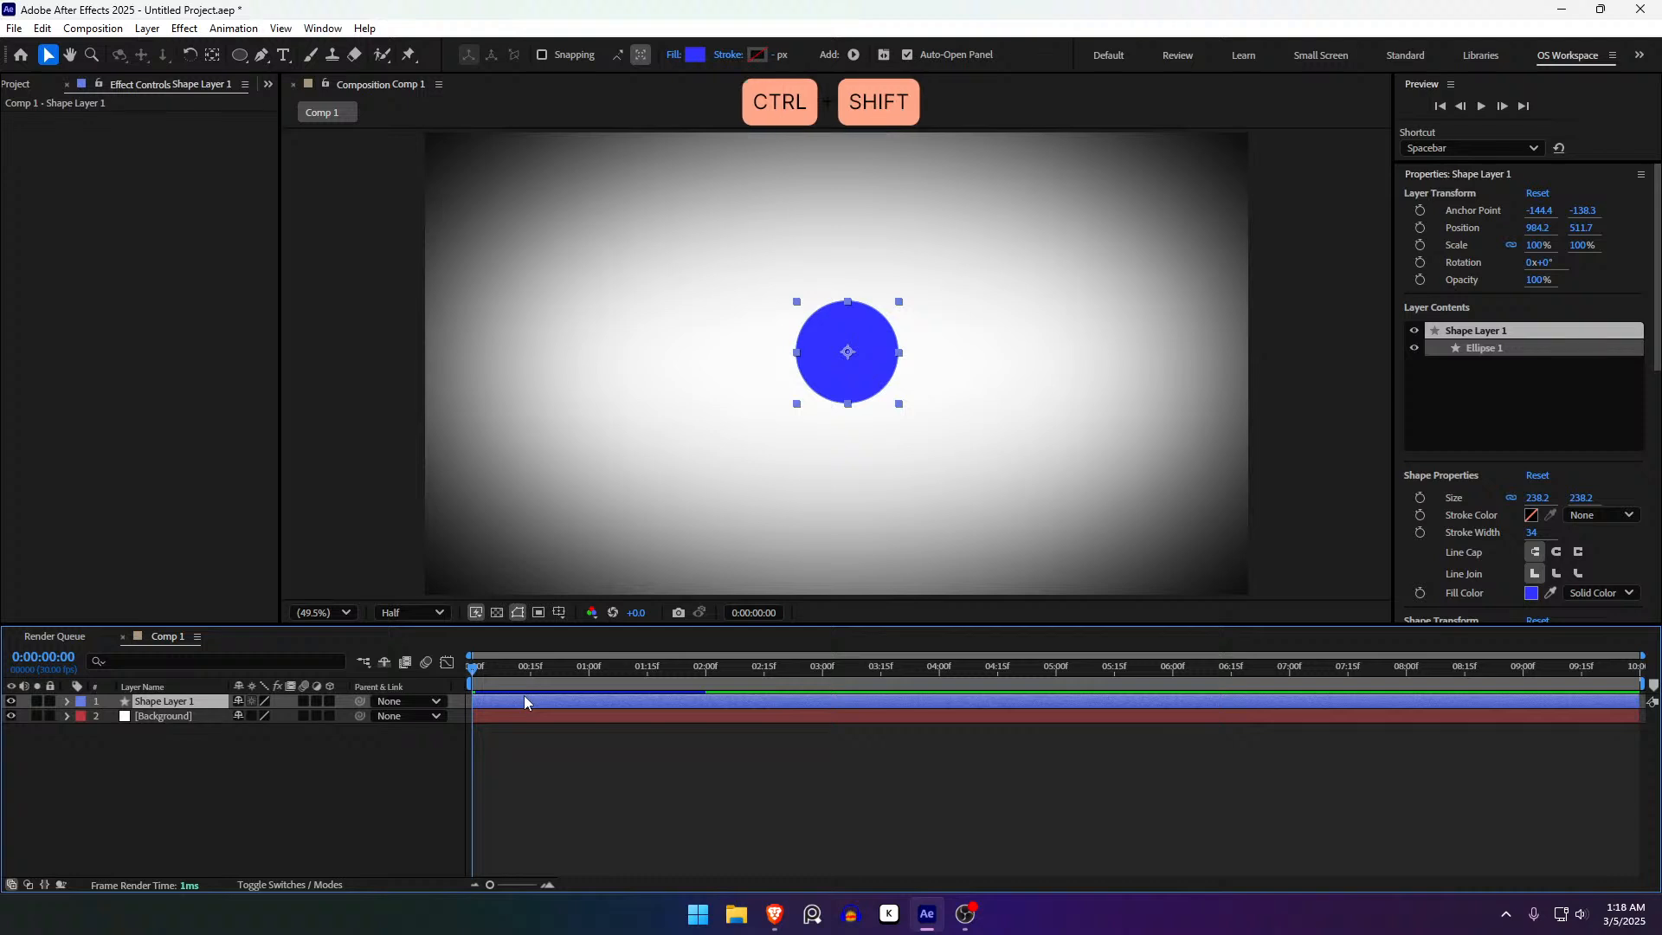
{"action": "key", "text": "ctrl+shift+c"}
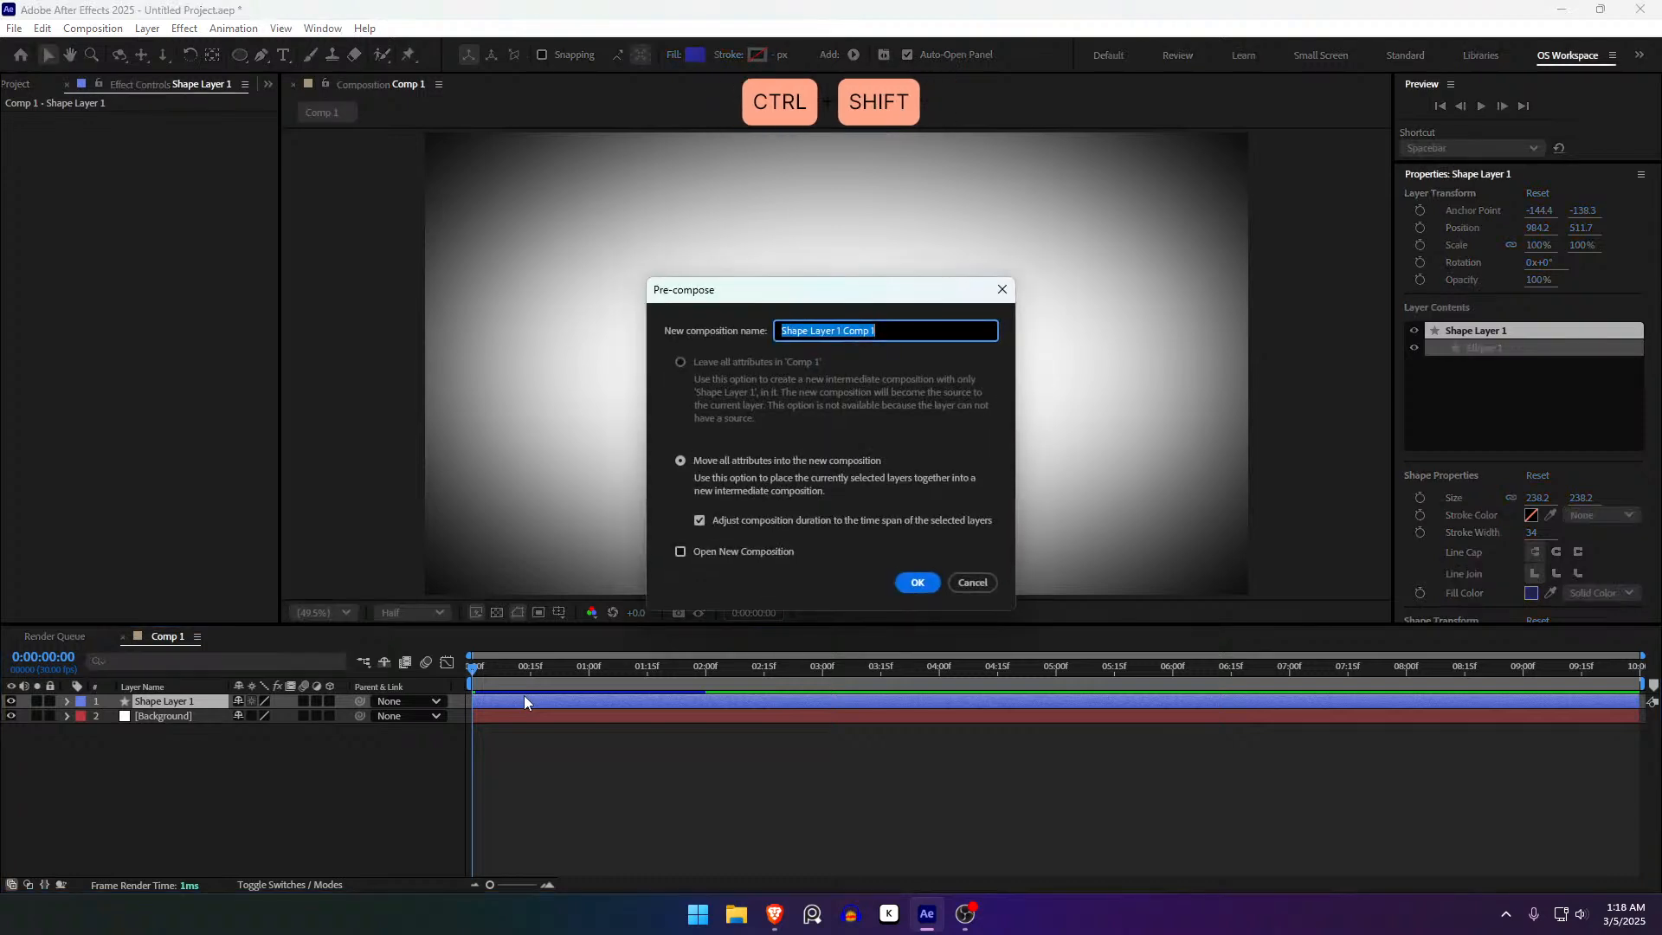
{"action": "left_click", "coordinate": [904, 585]}
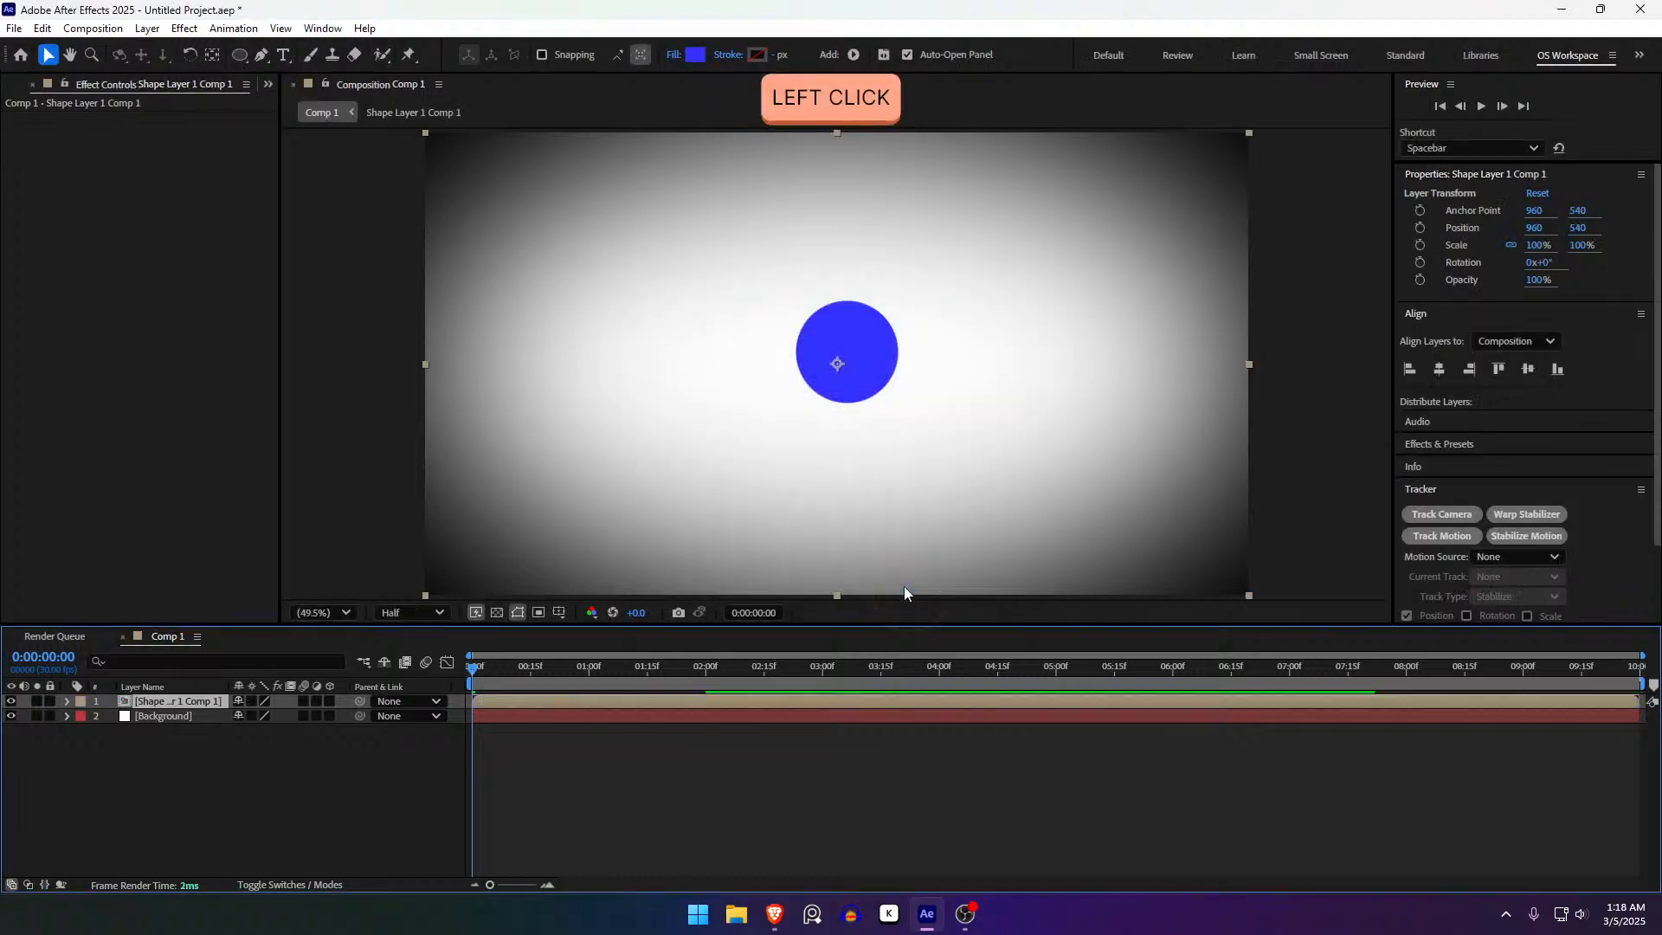
- Make the Shape Layer 1 Comp 1 precomp a 3D layer and reselect it
{"action": "left_click", "coordinate": [330, 702]}
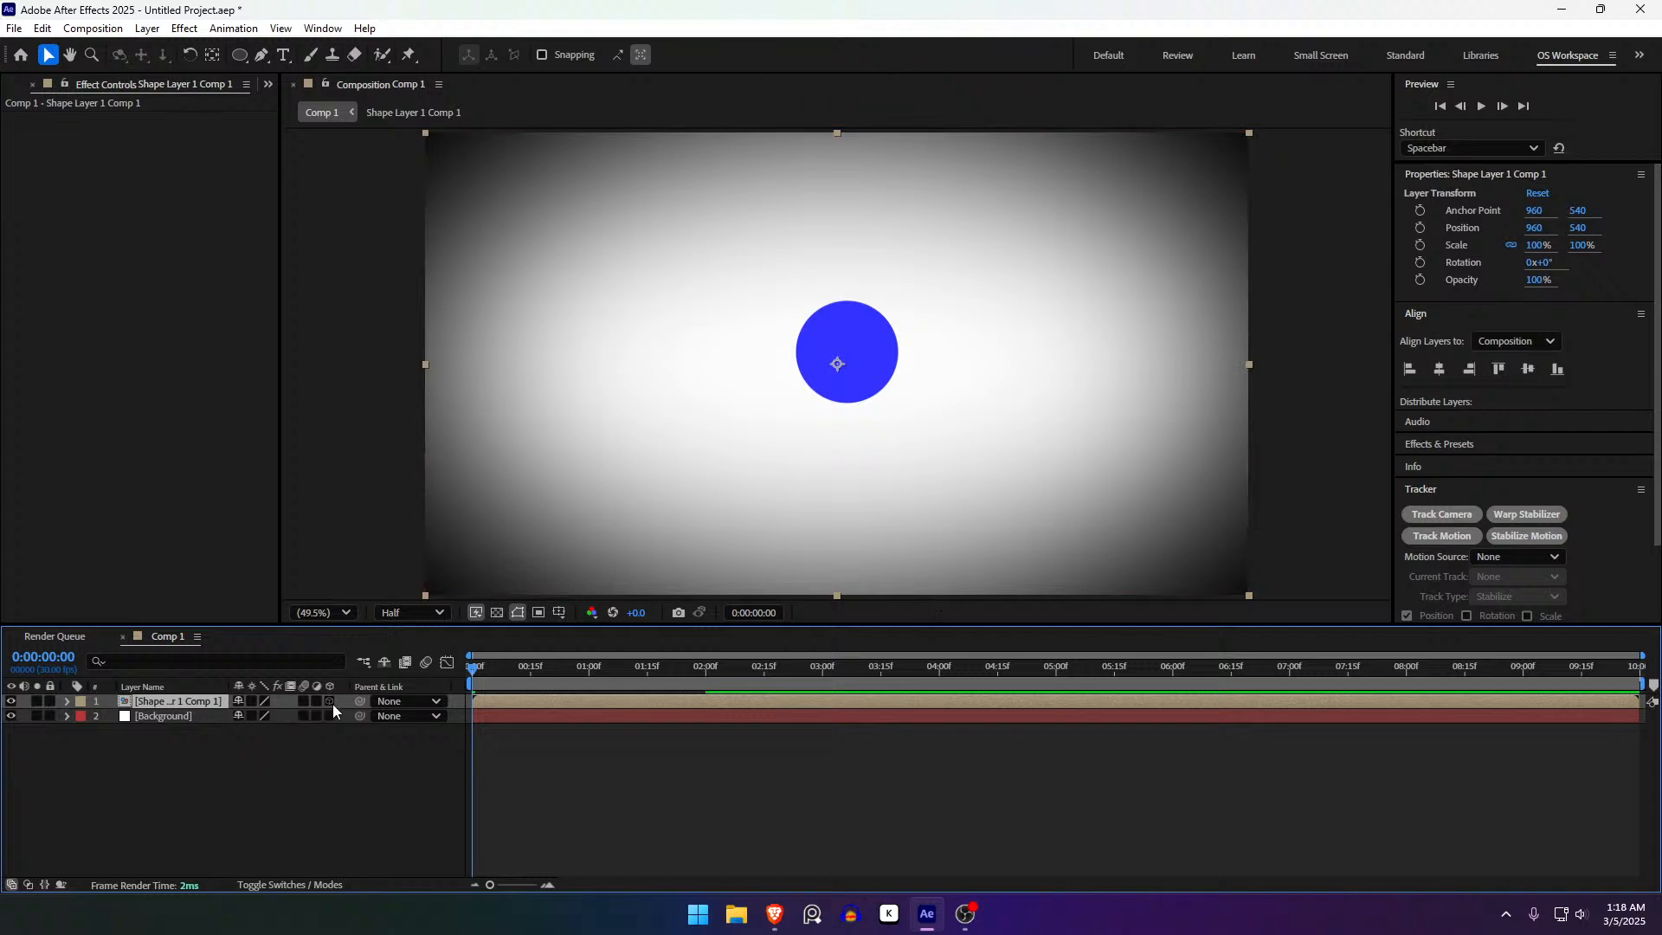
{"action": "left_click", "coordinate": [332, 704]}
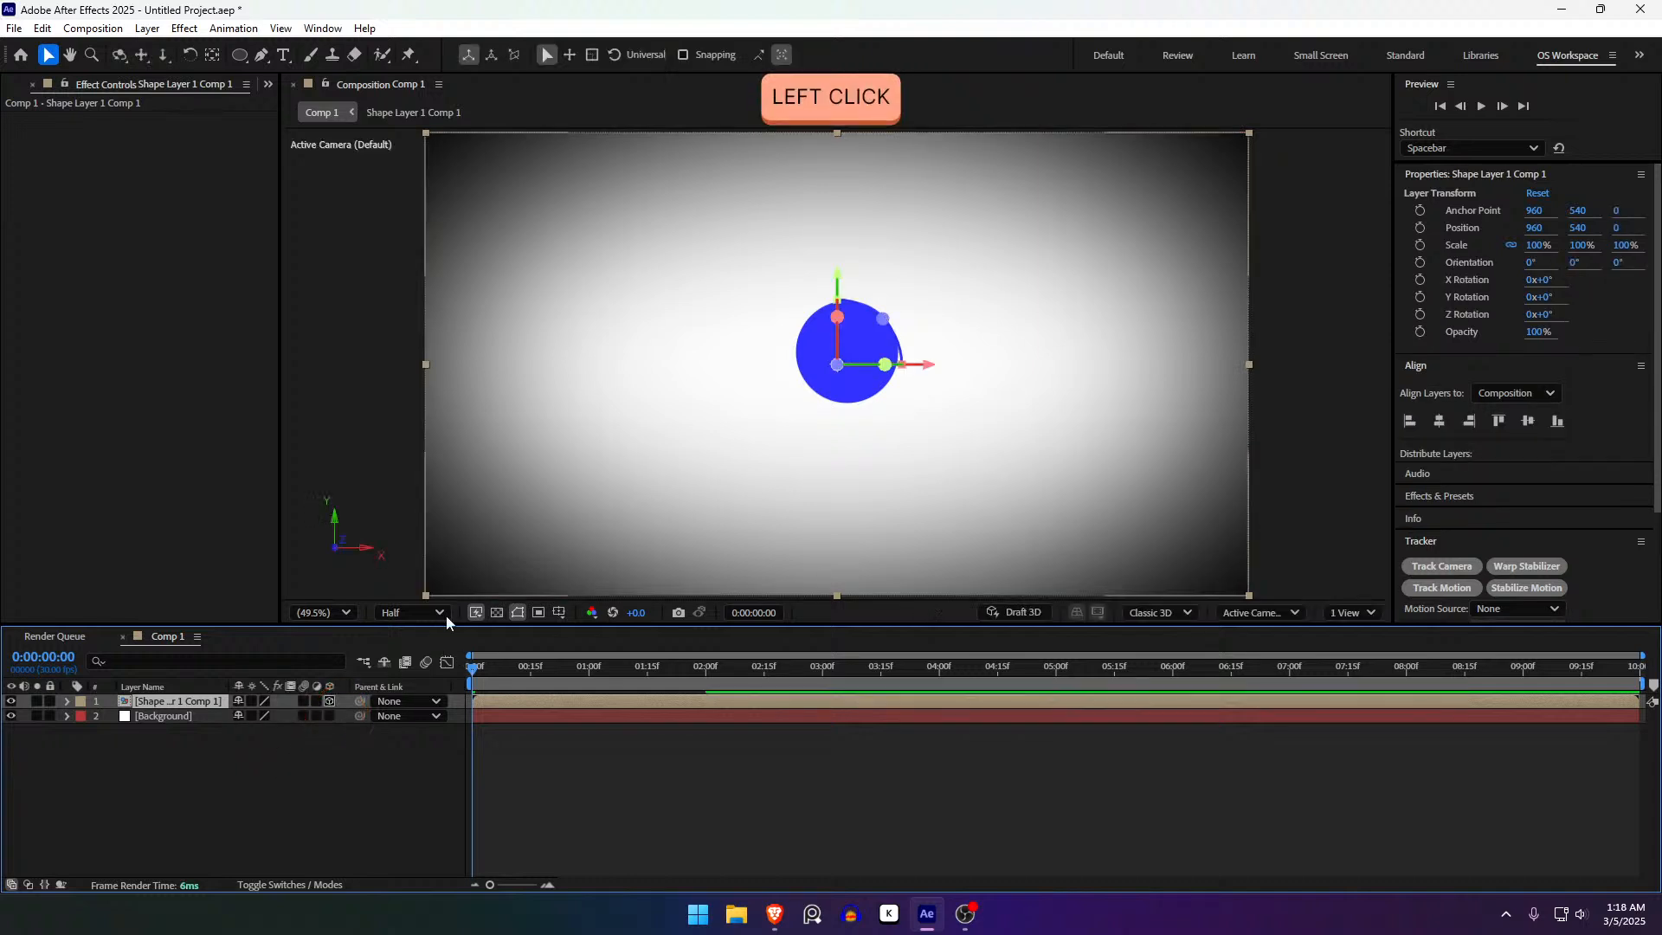
{"action": "left_click", "coordinate": [512, 759]}
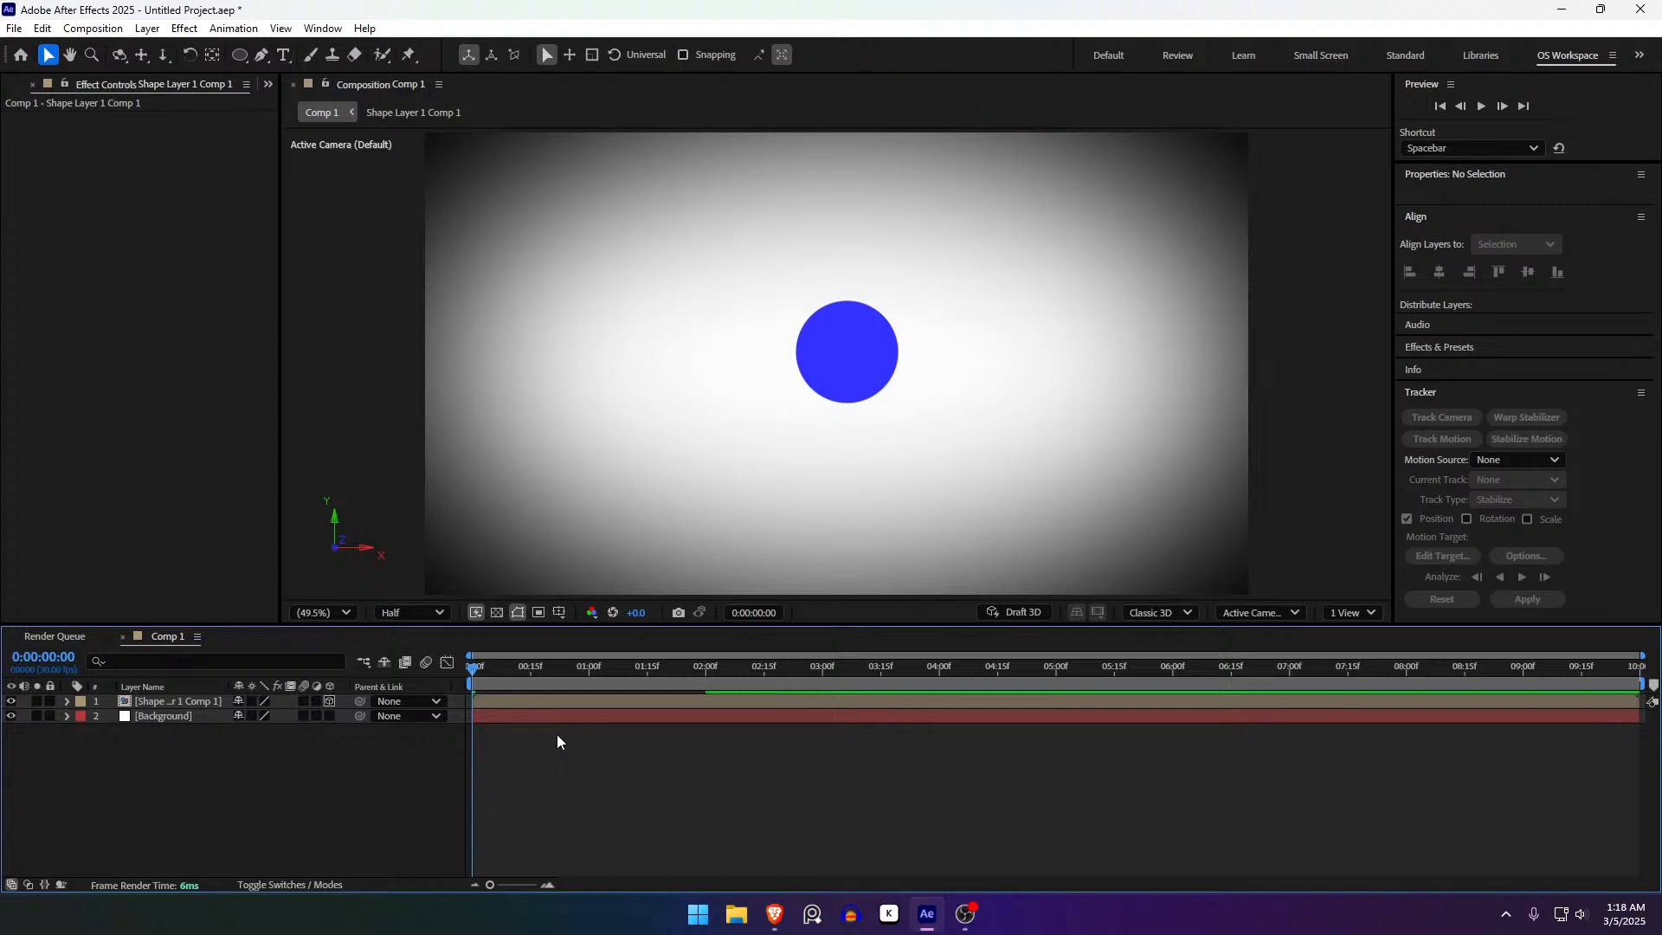
{"action": "left_click", "coordinate": [574, 714]}
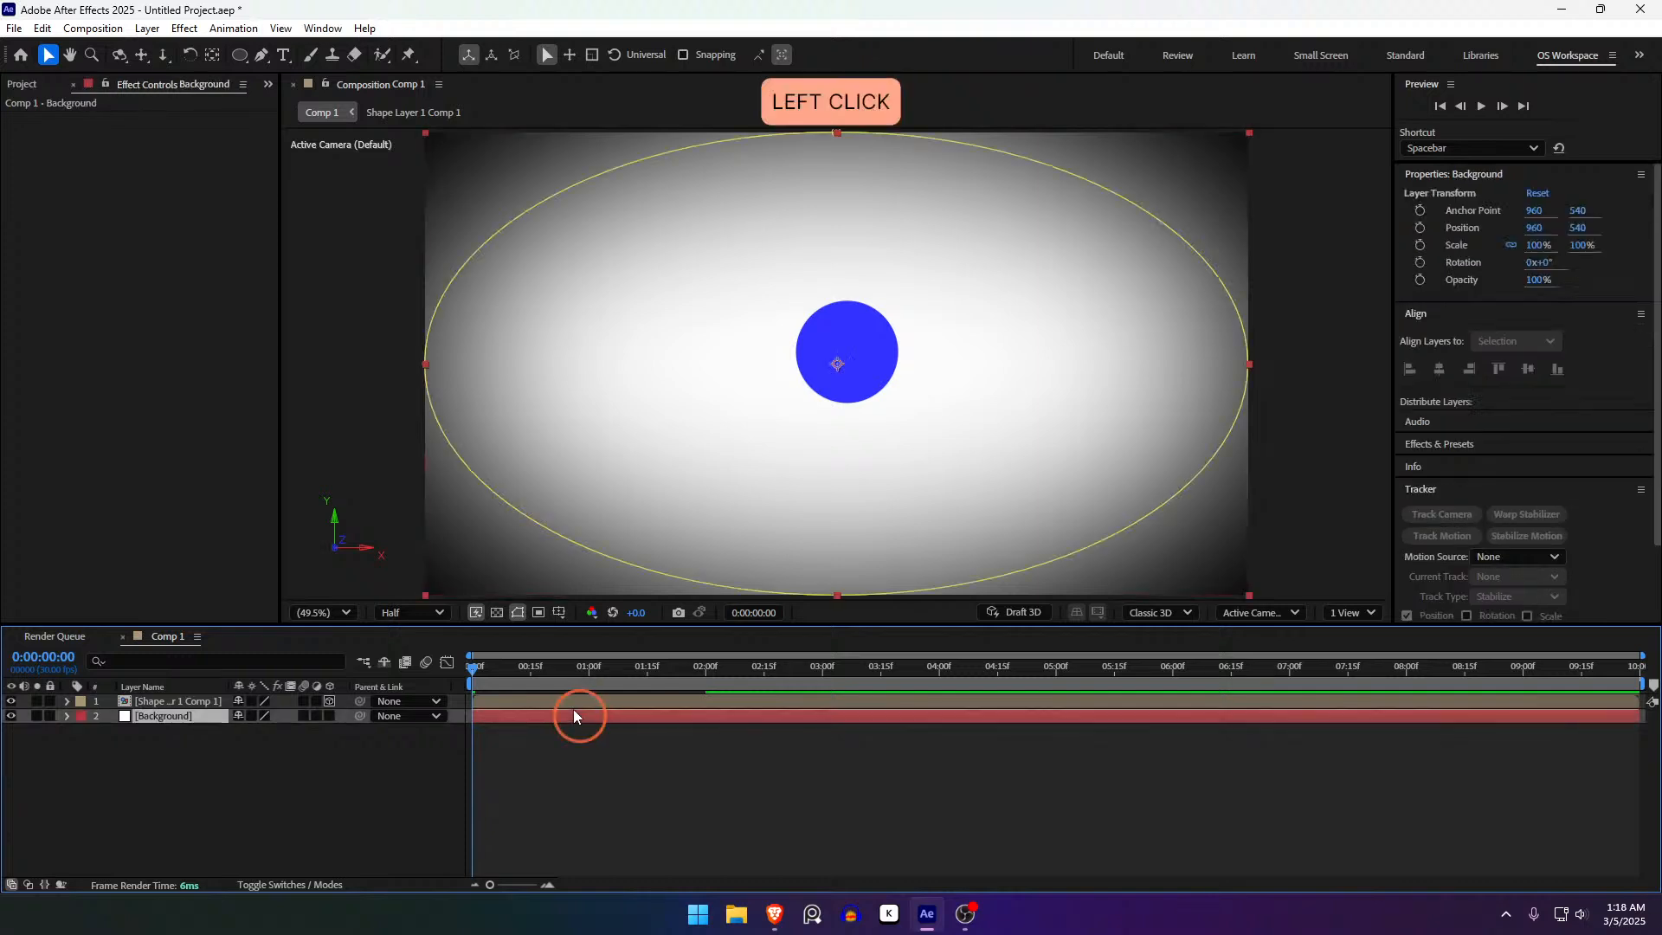
{"action": "left_click", "coordinate": [575, 704]}
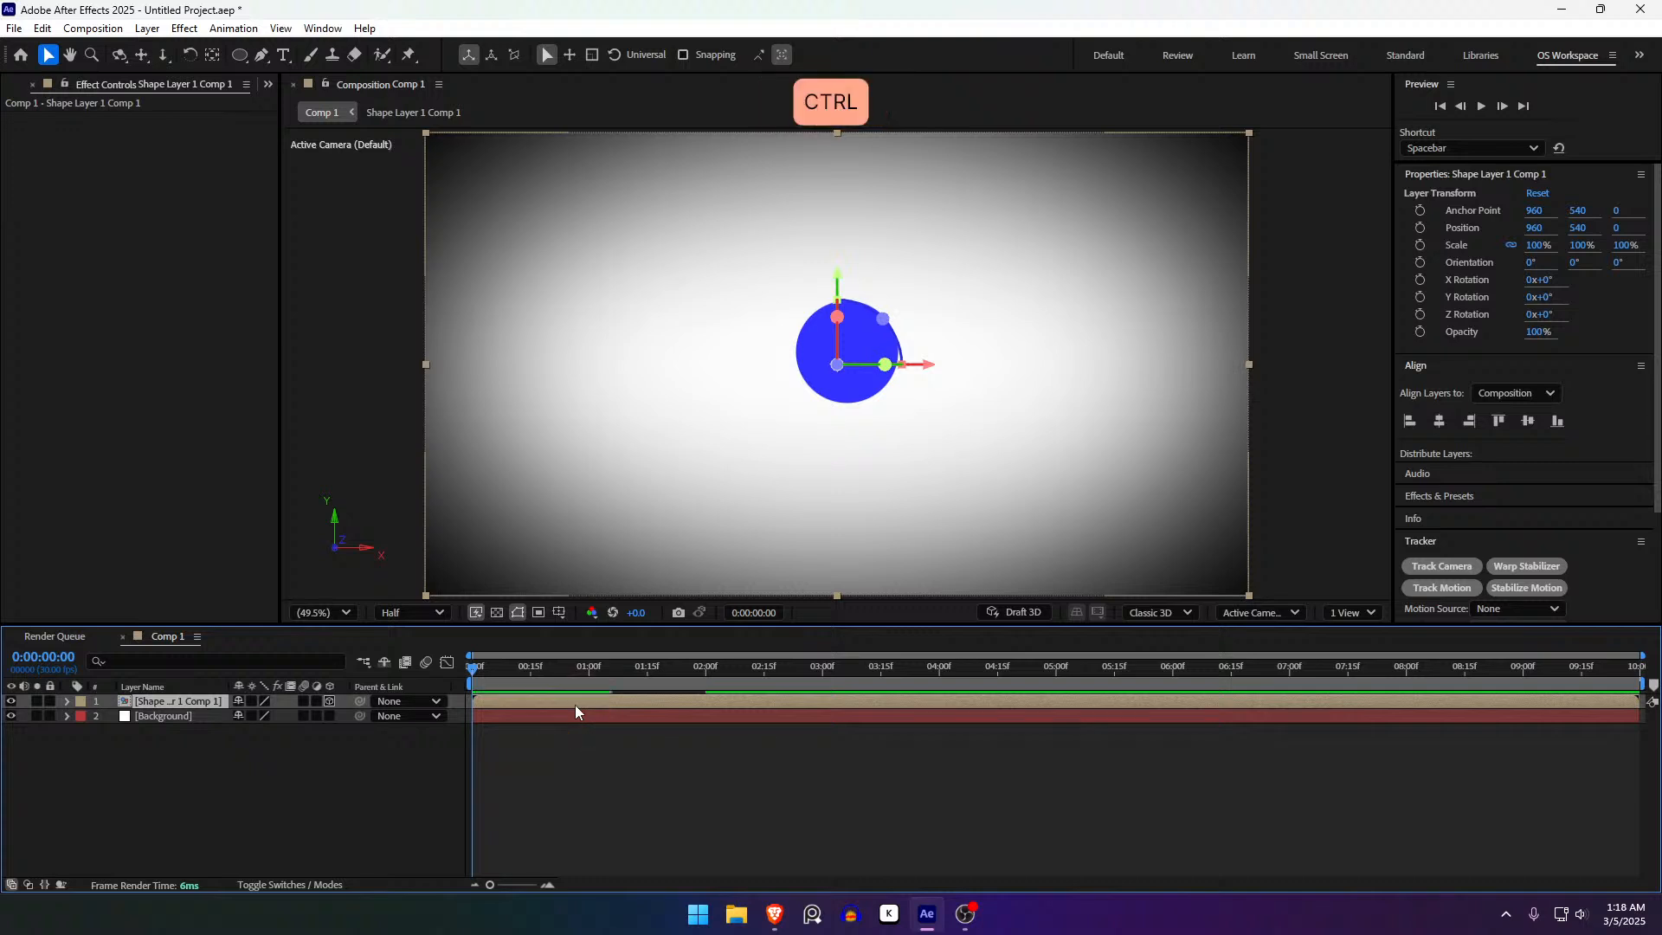
- Add a 50mm two-node camera named Camera 1 to Comp 1
{"action": "key", "text": "ctrl+alt+shift+c"}
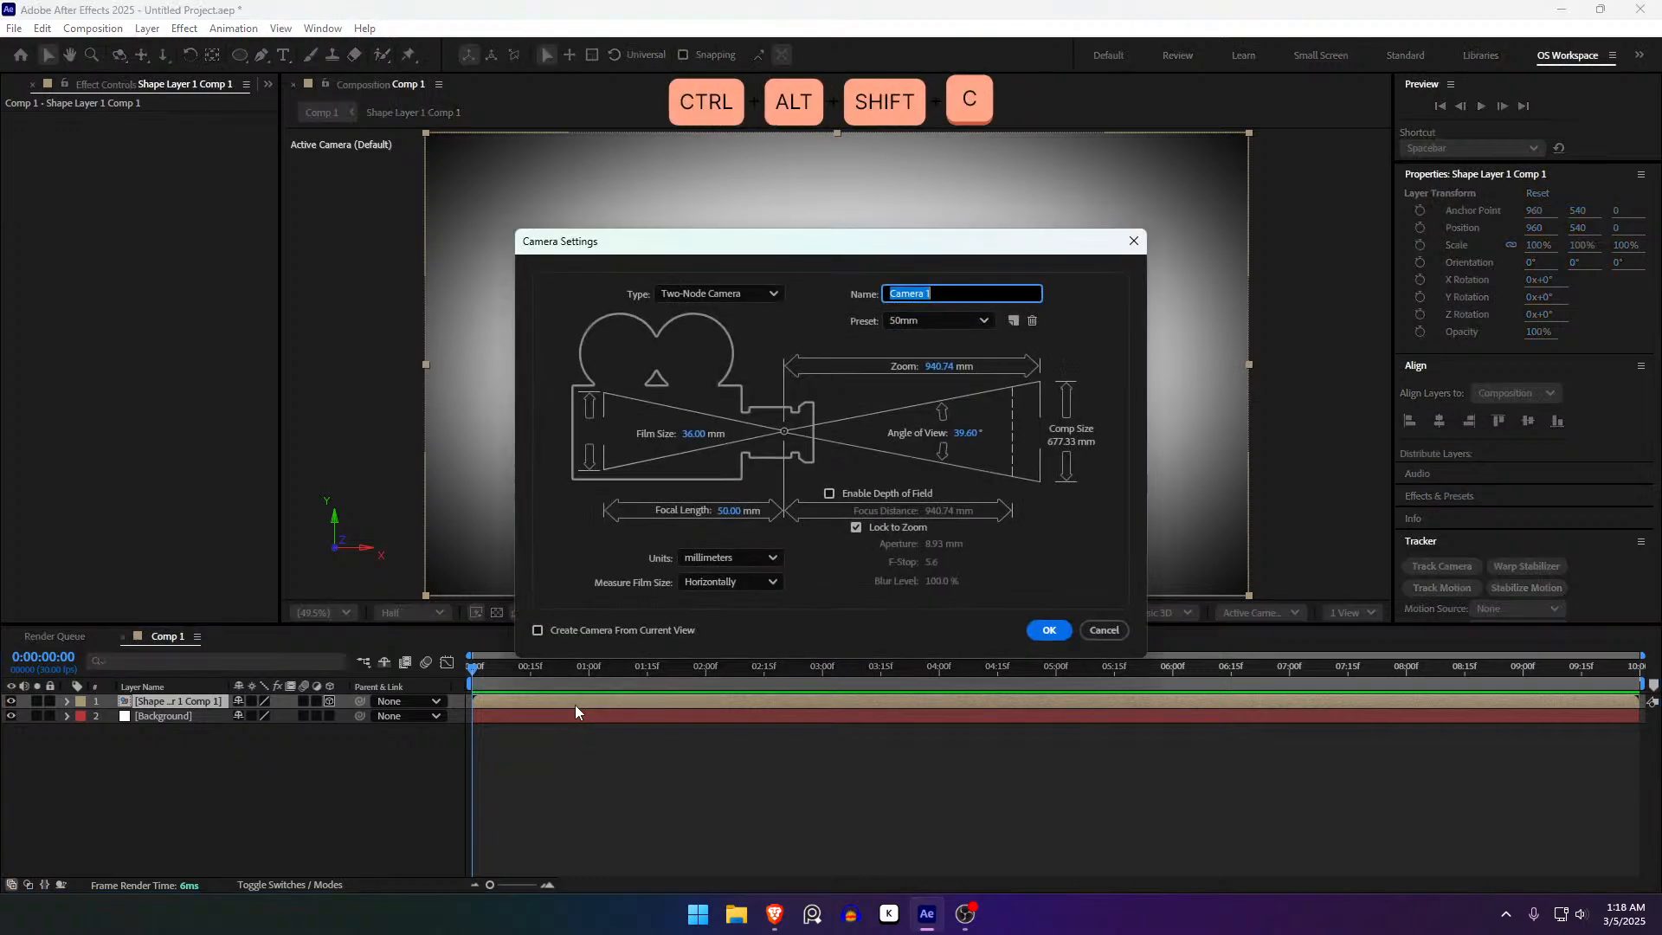
{"action": "left_click", "coordinate": [1043, 631]}
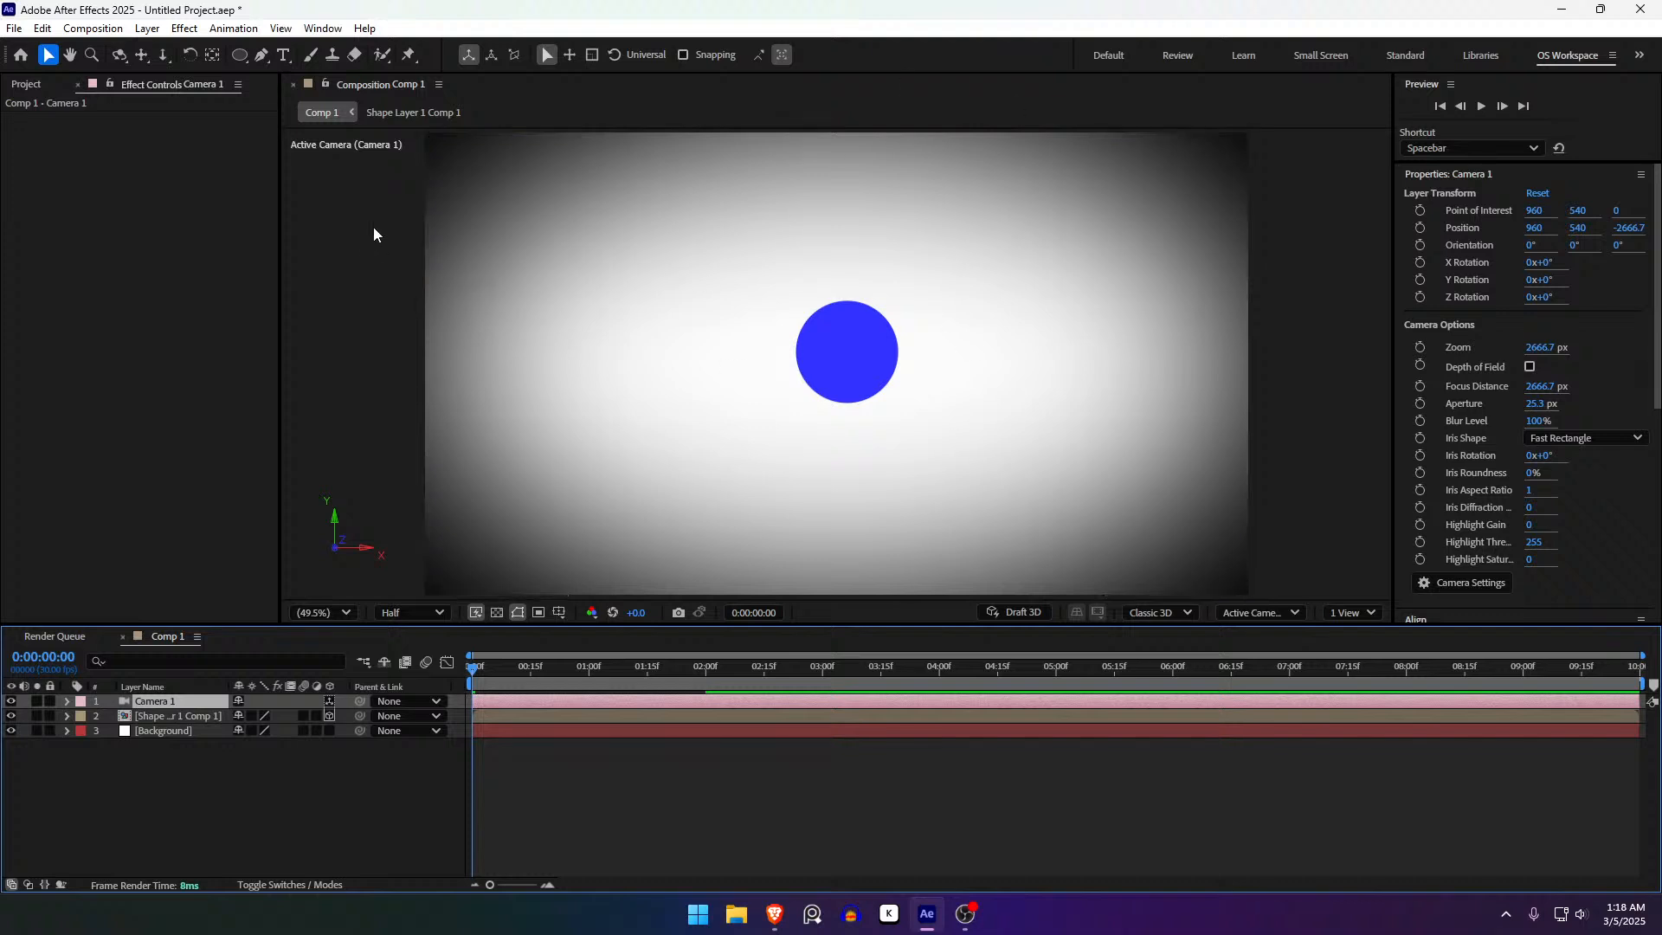
{"action": "left_click", "coordinate": [120, 56]}
{"action": "left_click_drag", "start_coordinate": [719, 345], "coordinate": [577, 364]}
{"action": "key", "text": "ctrl+z"}
{"action": "left_click", "coordinate": [141, 56]}
{"action": "left_click_drag", "start_coordinate": [746, 324], "coordinate": [845, 397]}
{"action": "key", "text": "ctrl+z"}
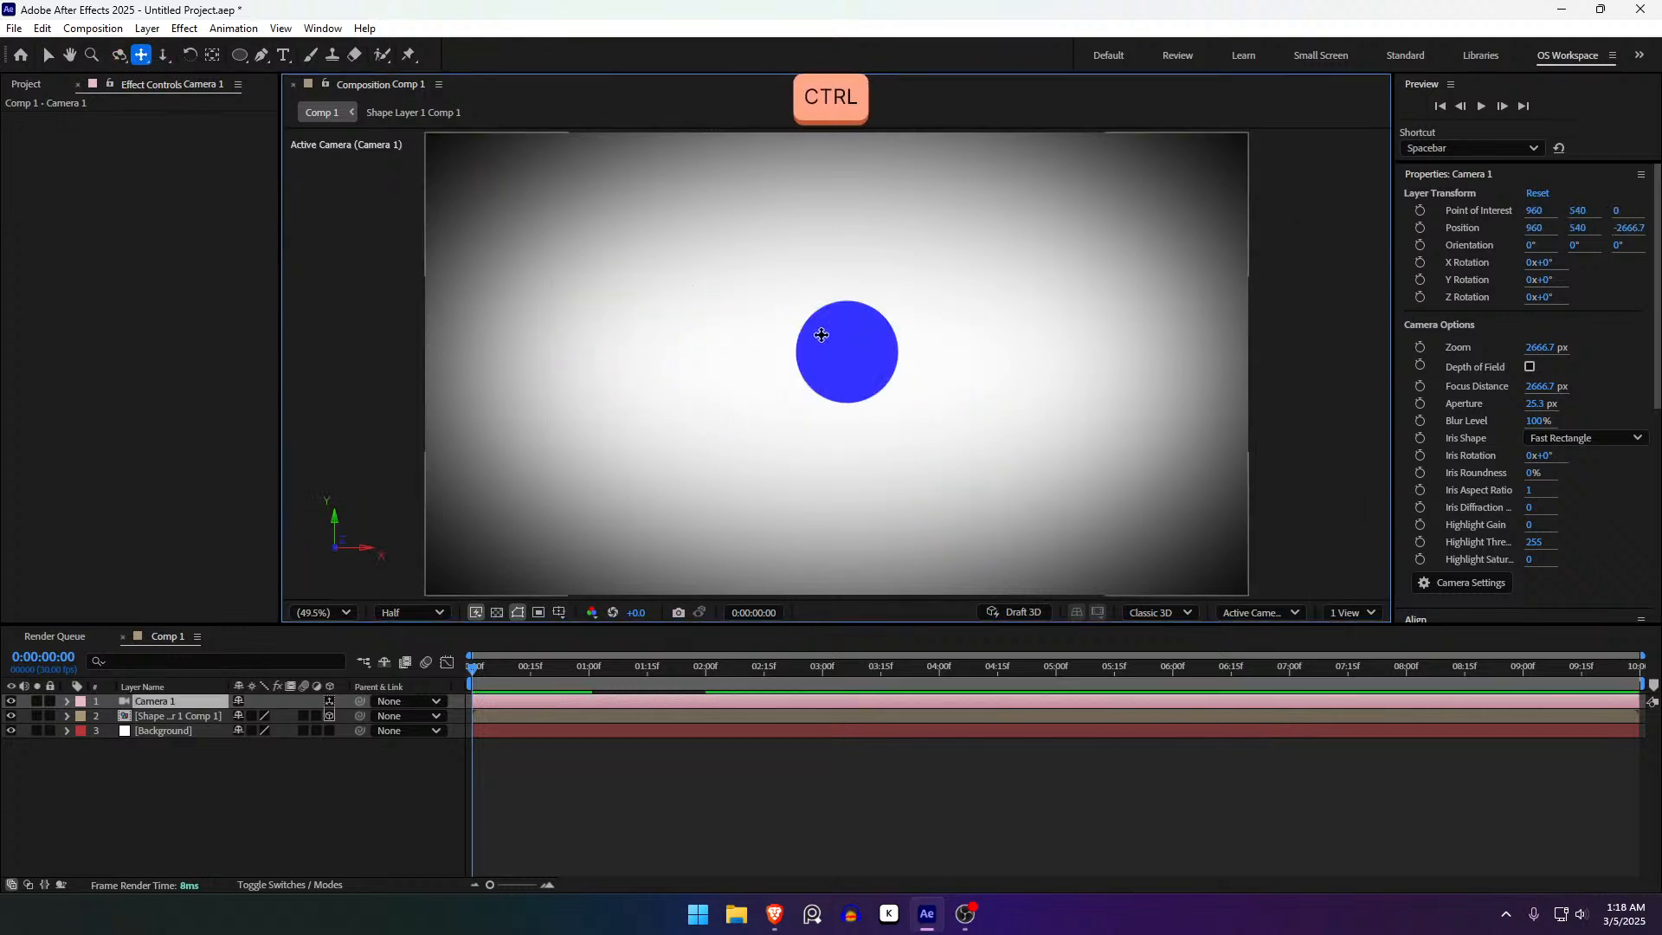
{"action": "key", "text": "v"}
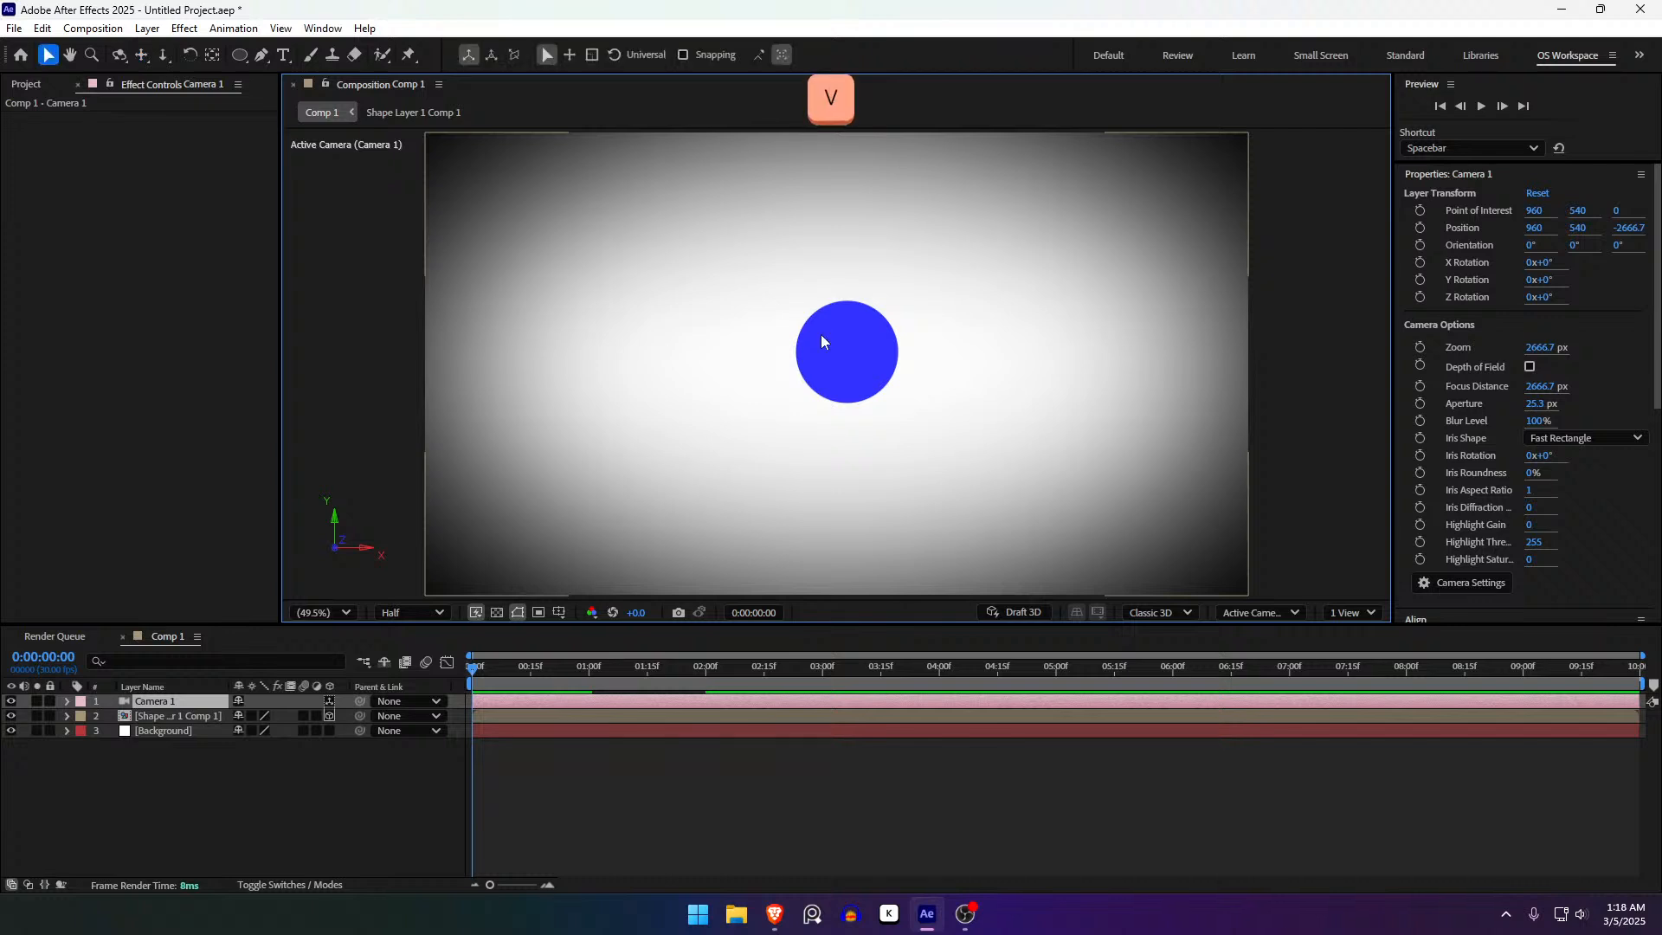
{"action": "key", "text": "alt"}
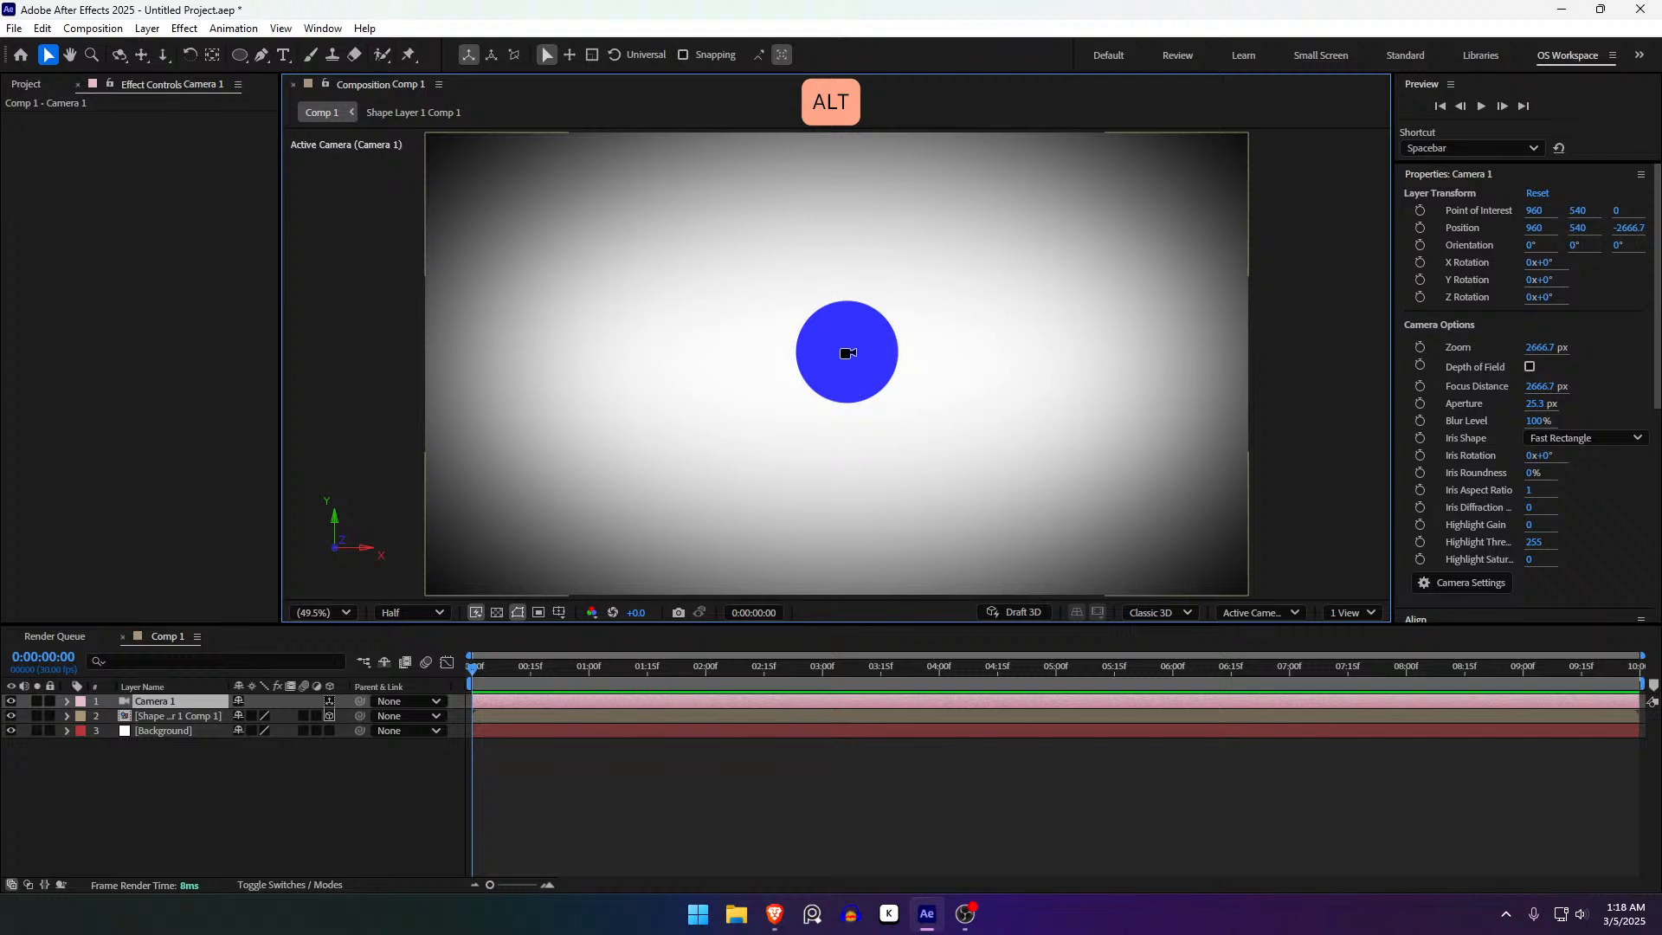
{"action": "left_click_drag", "start_coordinate": [847, 349], "coordinate": [1125, 348]}
{"action": "key", "text": "ctrl+z"}
{"action": "left_click_drag", "start_coordinate": [853, 360], "coordinate": [853, 247]}
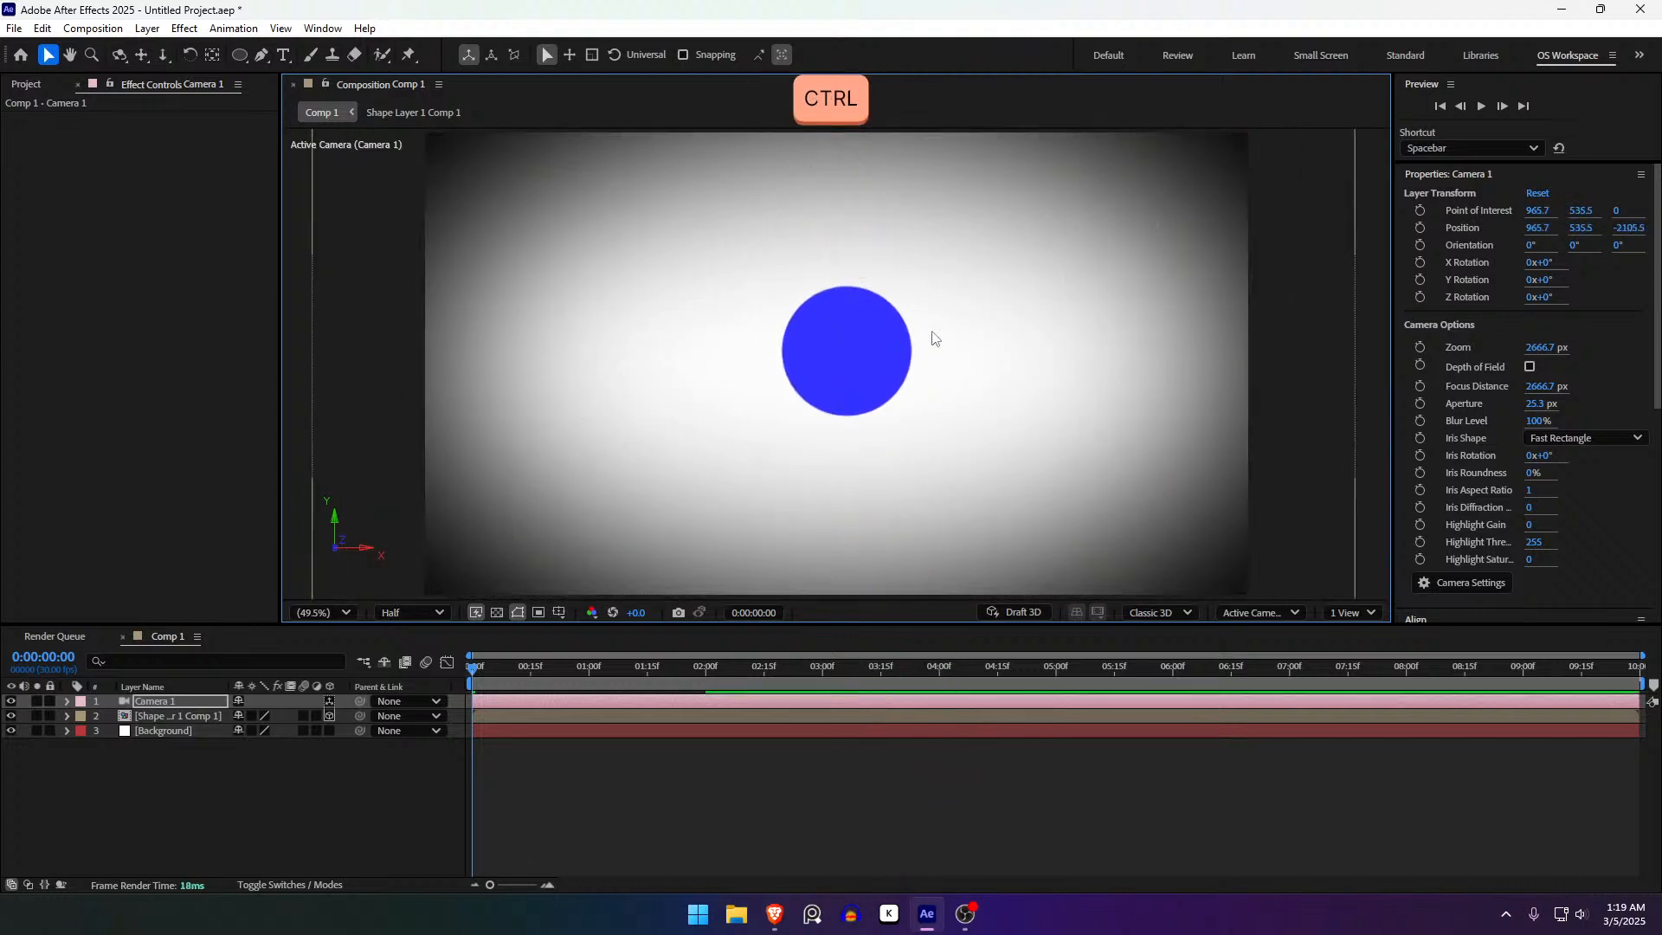
{"action": "key", "text": "ctrl+z"}
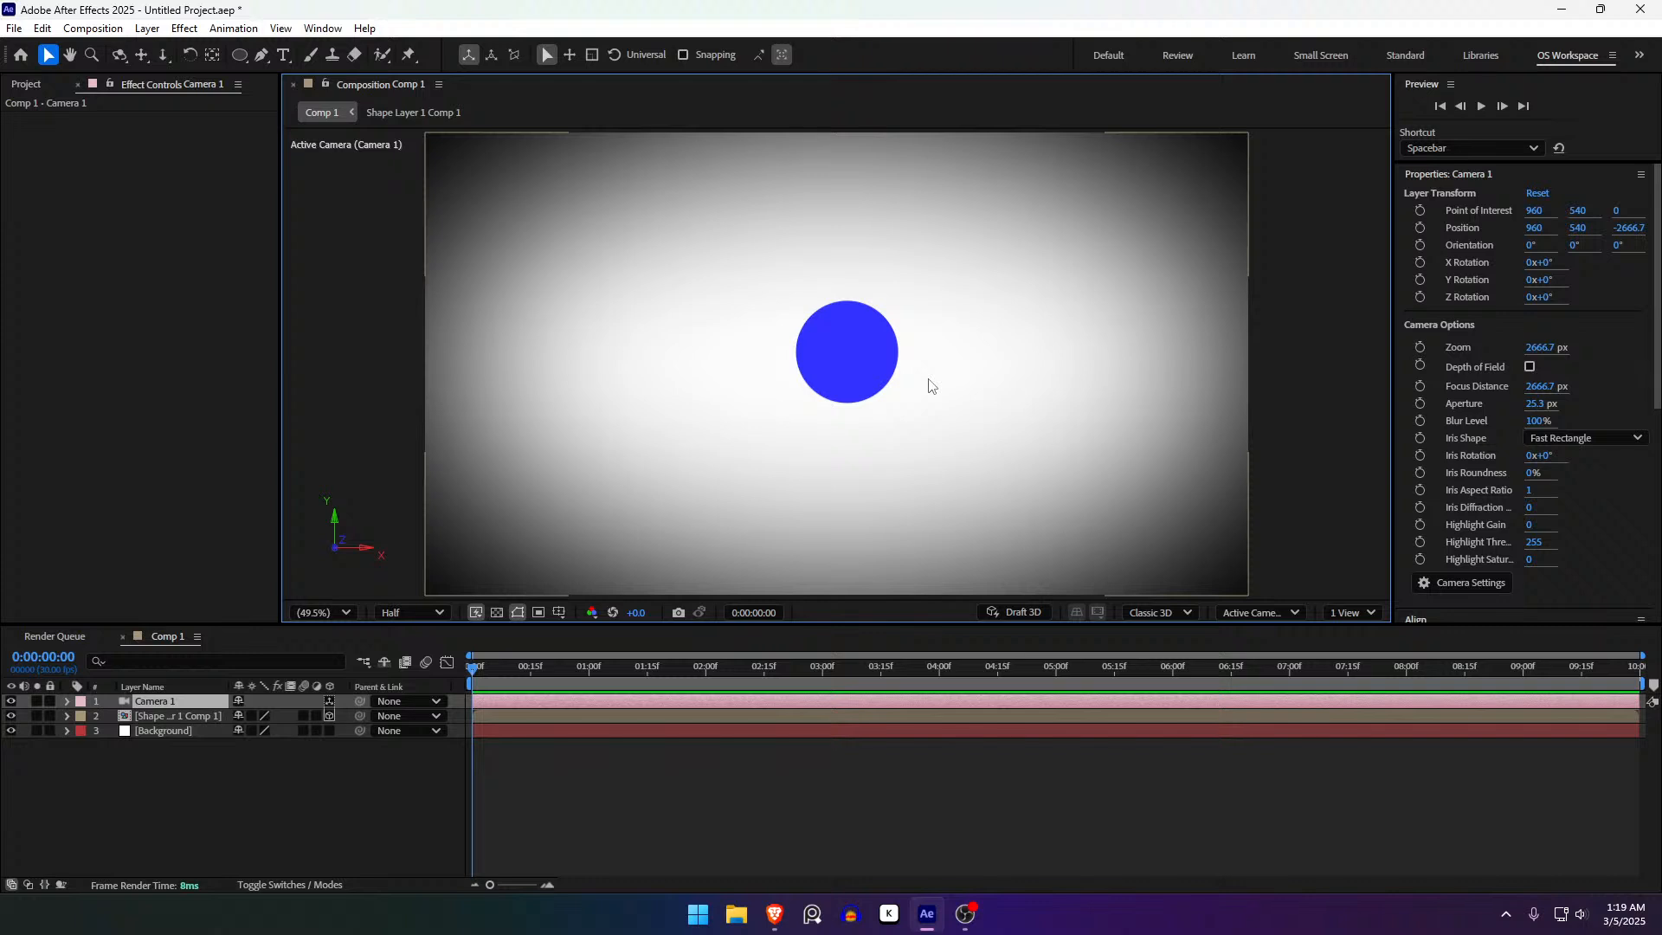
{"action": "key", "text": "alt"}
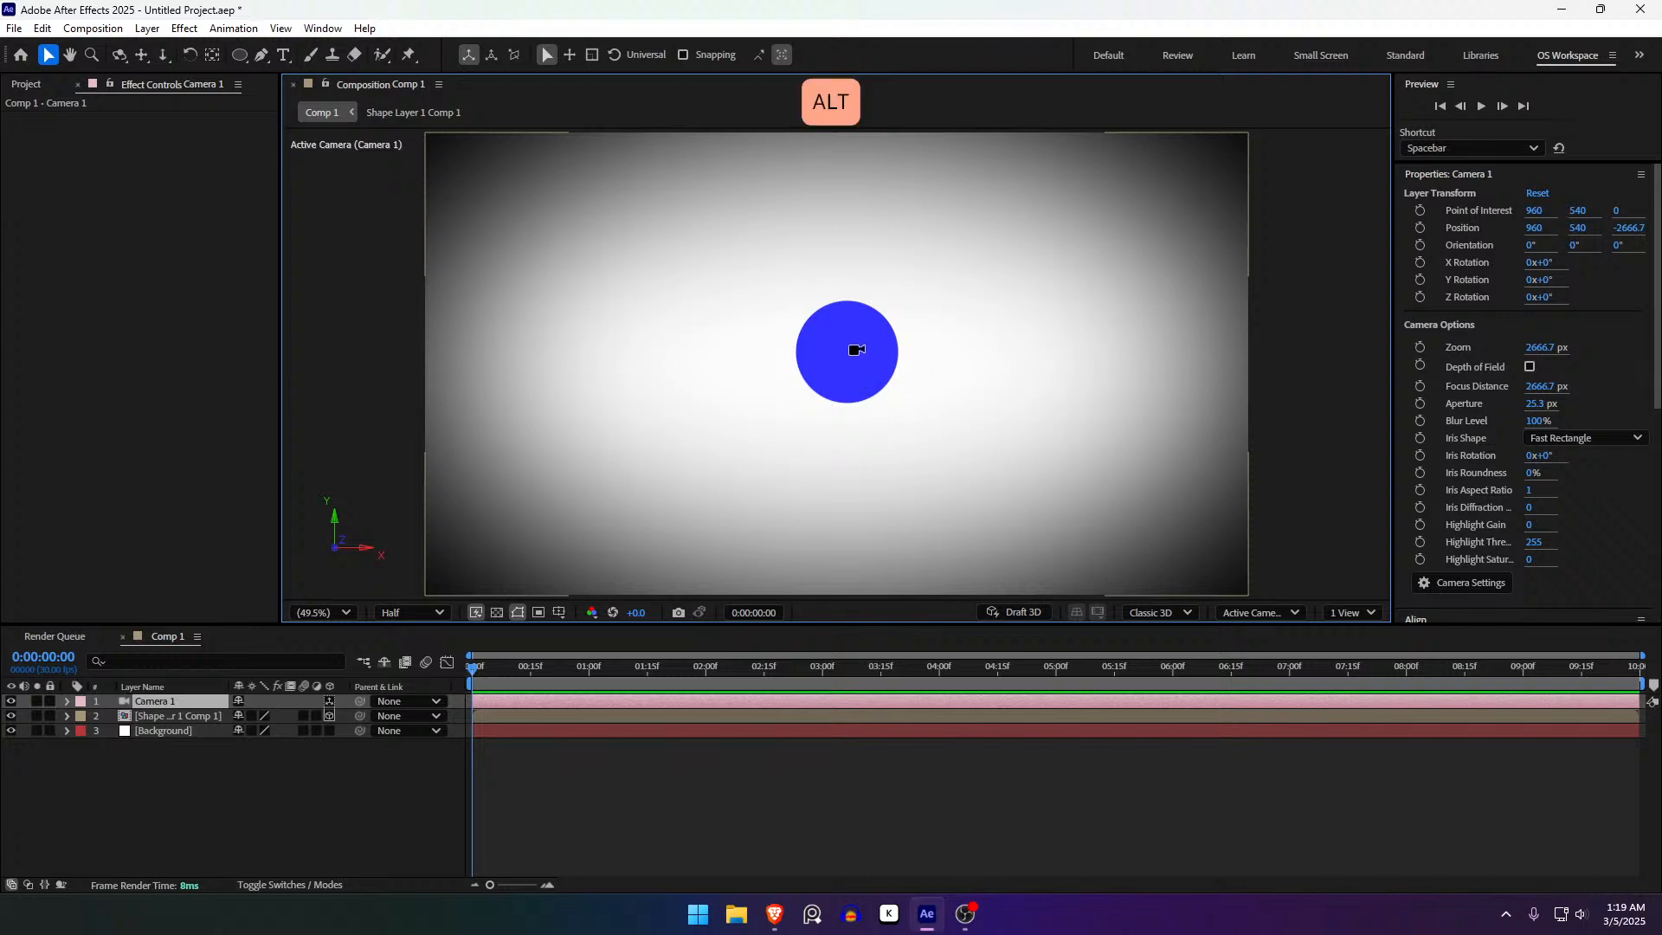
{"action": "left_click_drag", "start_coordinate": [861, 349], "coordinate": [672, 431]}
{"action": "key", "text": "ctrl+z"}
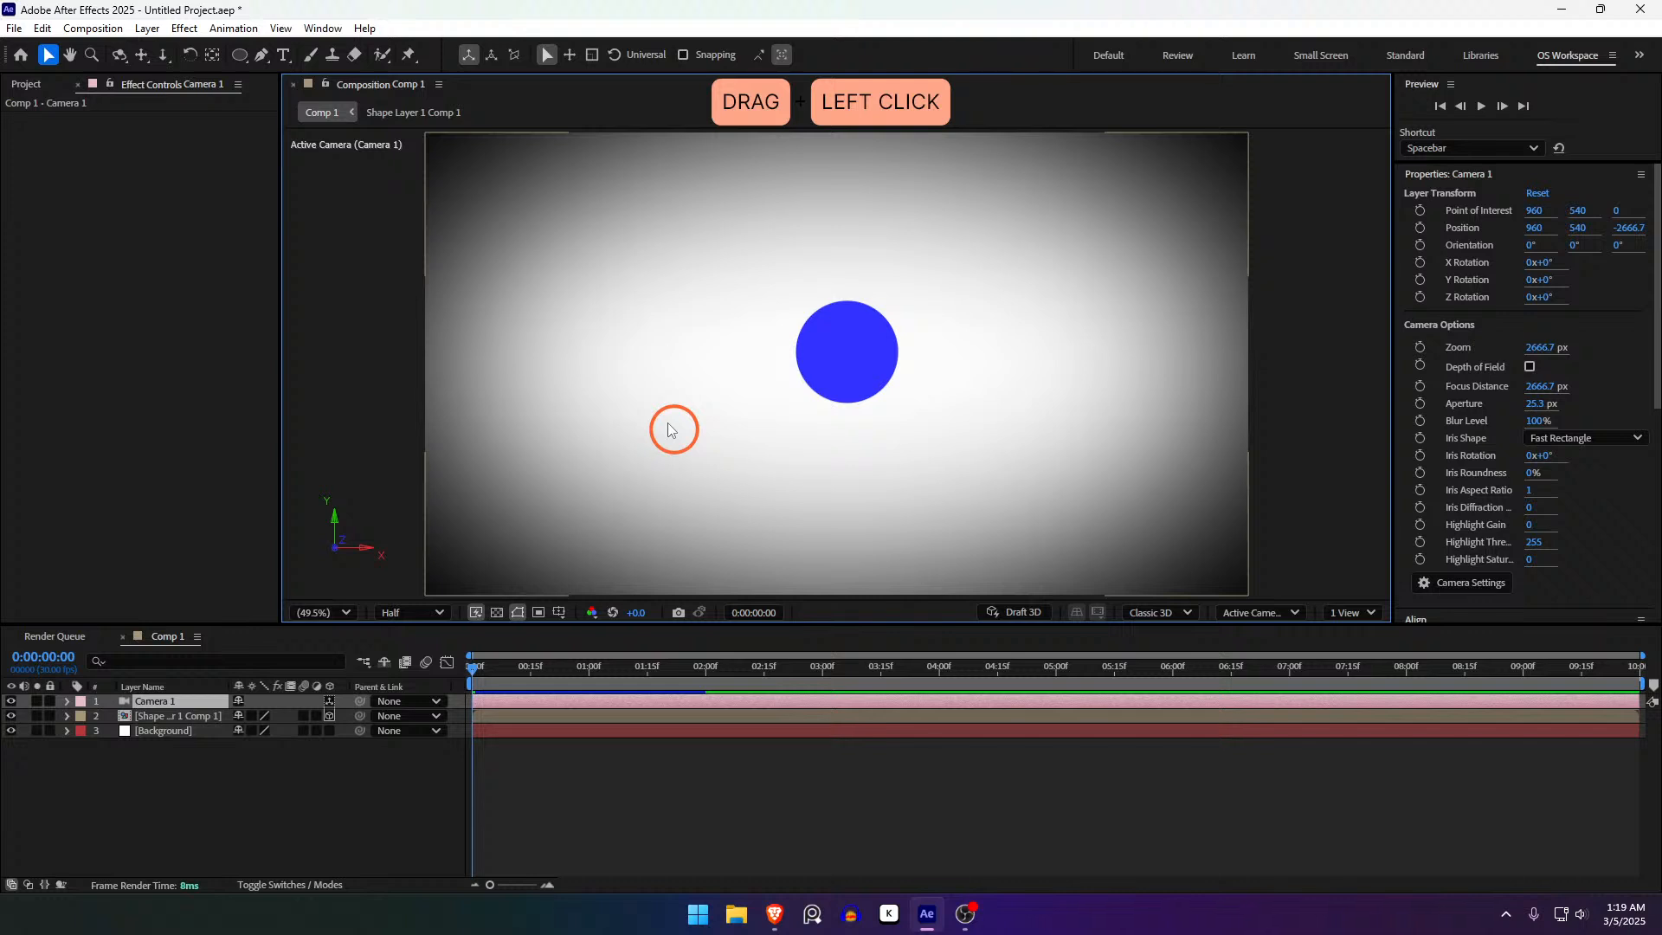
{"action": "left_click", "coordinate": [647, 776]}
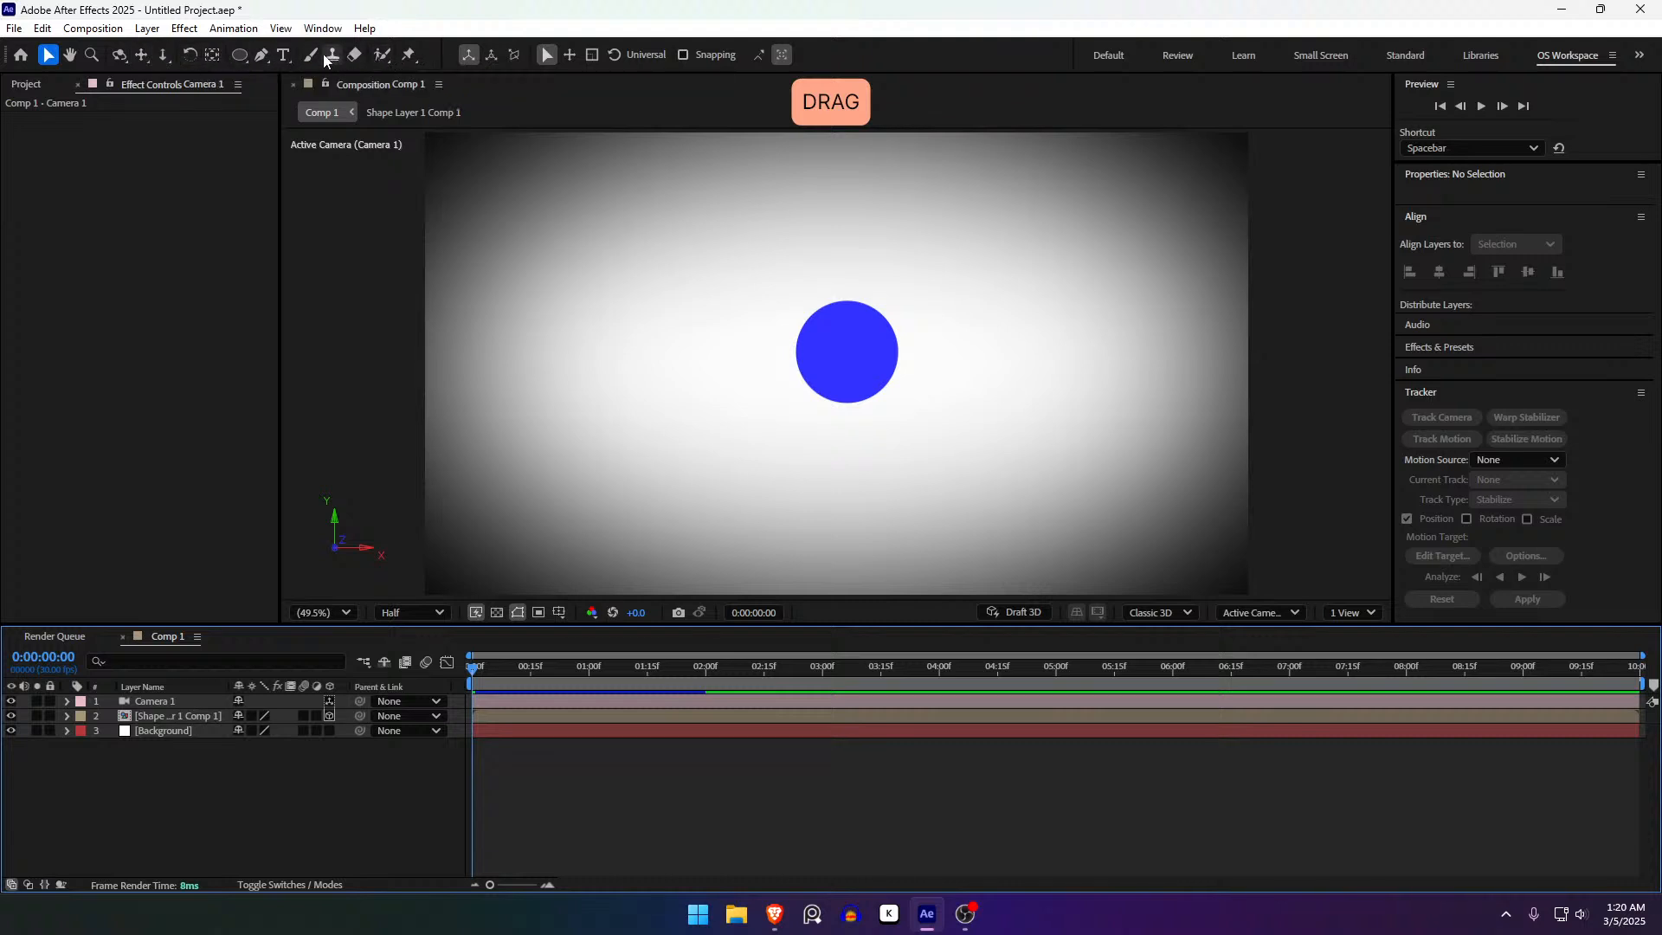
{"action": "left_click", "coordinate": [240, 54]}
{"action": "left_click", "coordinate": [48, 54]}
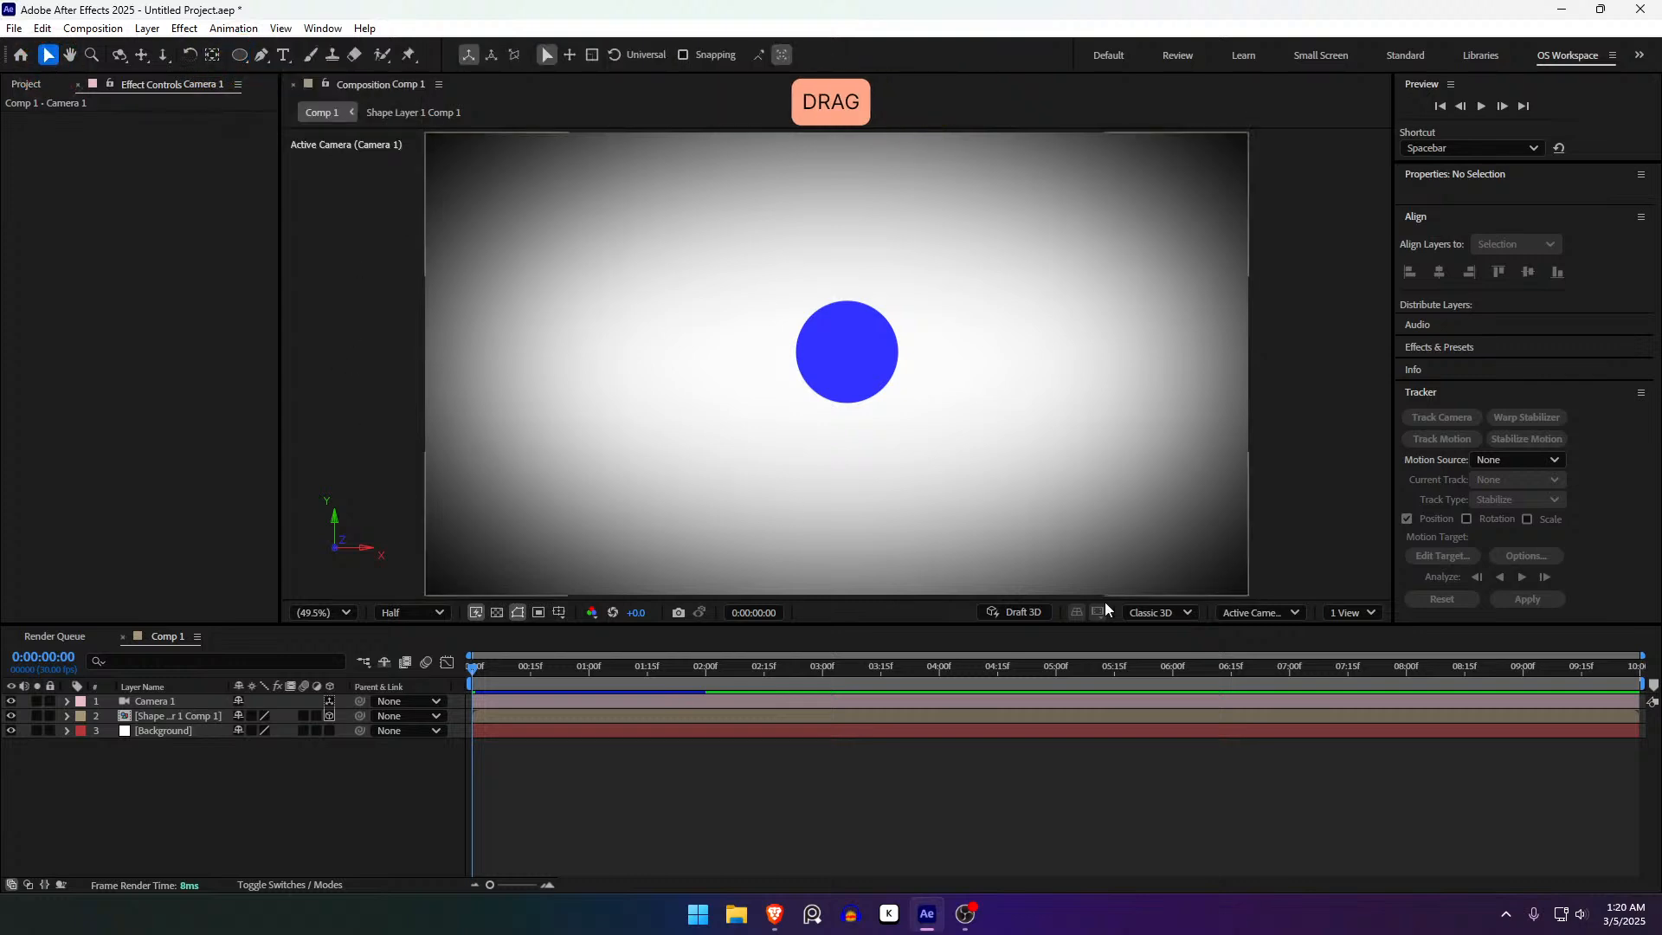
{"action": "left_click", "coordinate": [1065, 836]}
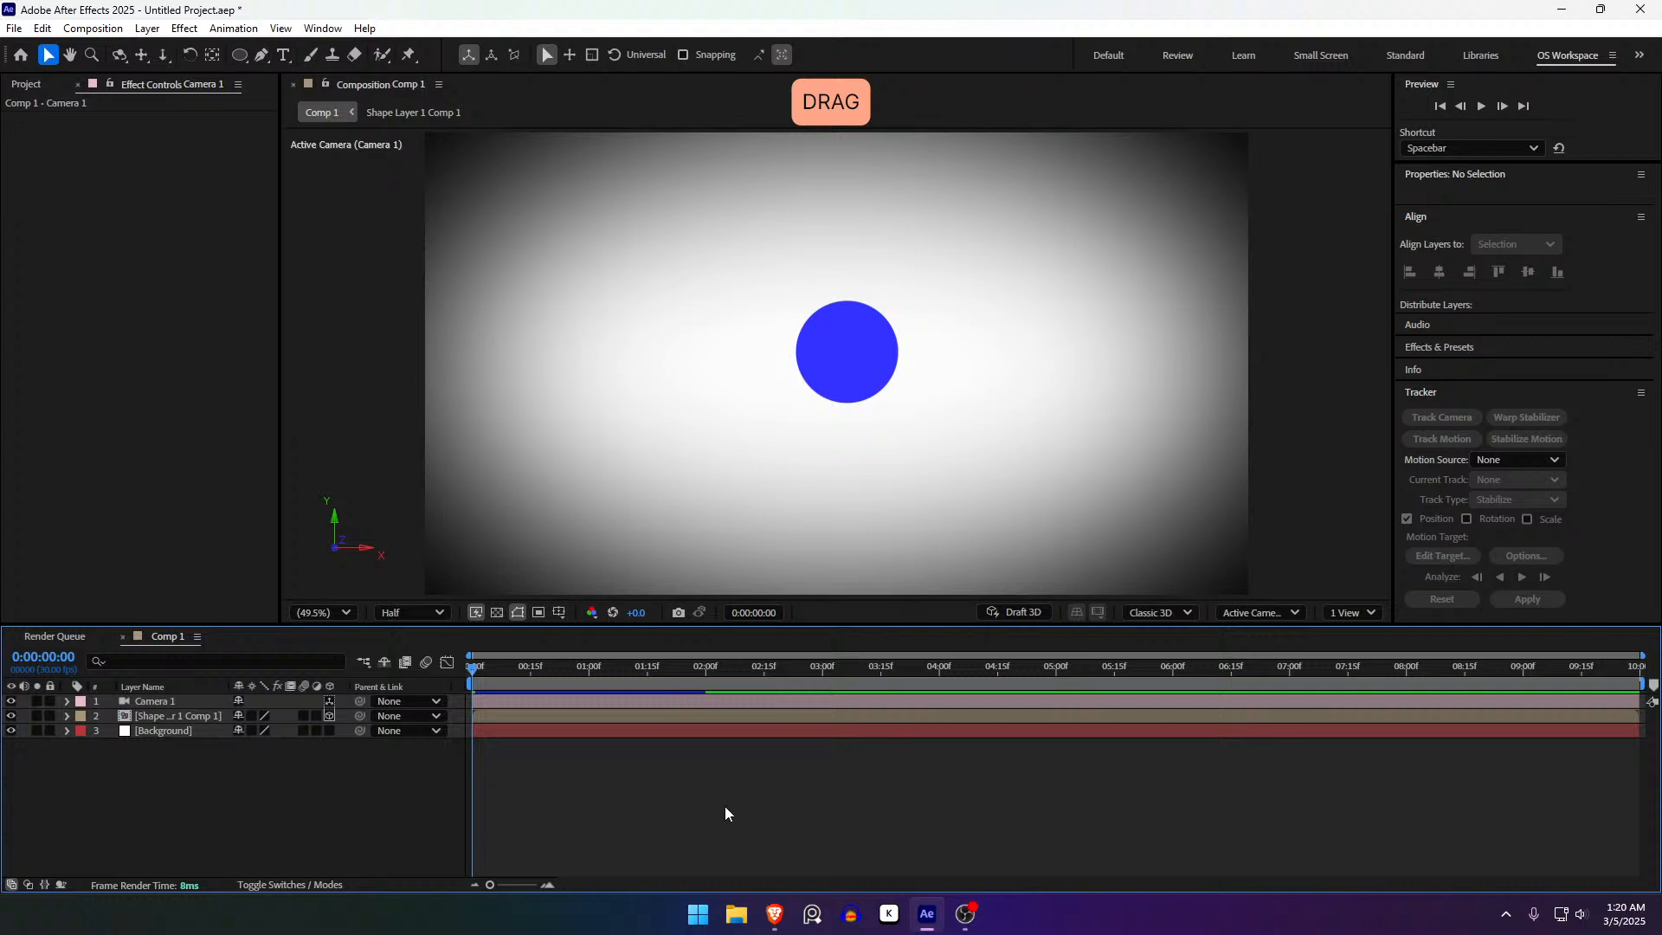
- Show the Project panel items, opening and cancelling New Composition twice
{"action": "left_click_drag", "start_coordinate": [407, 336], "coordinate": [438, 339]}
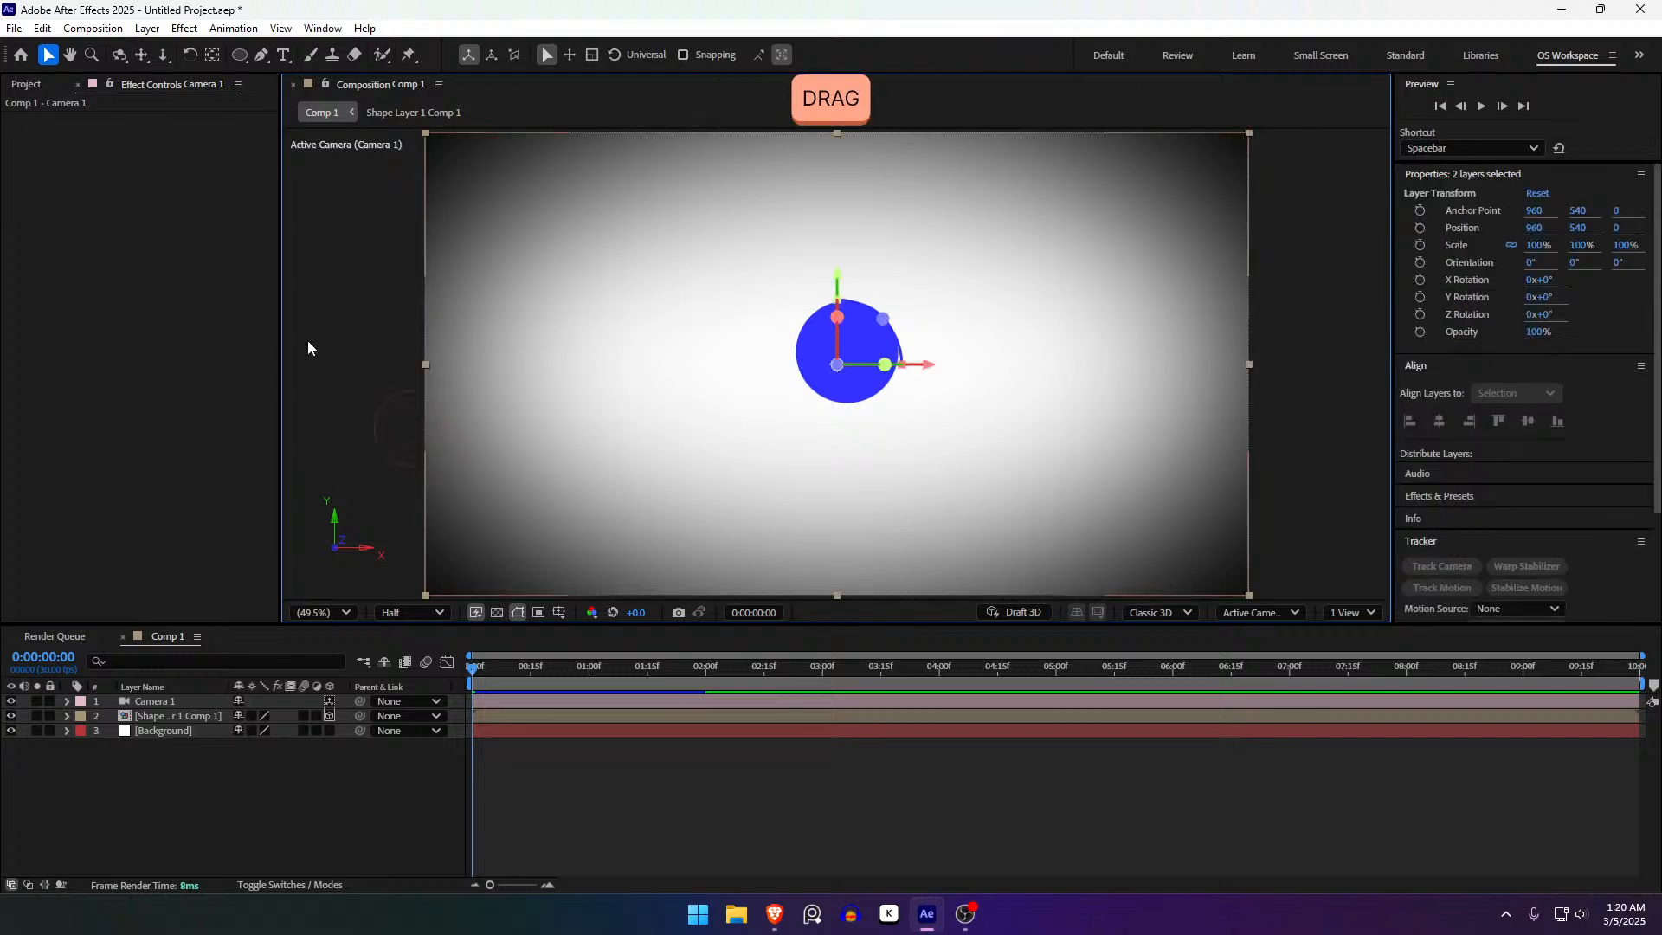
{"action": "left_click", "coordinate": [27, 83]}
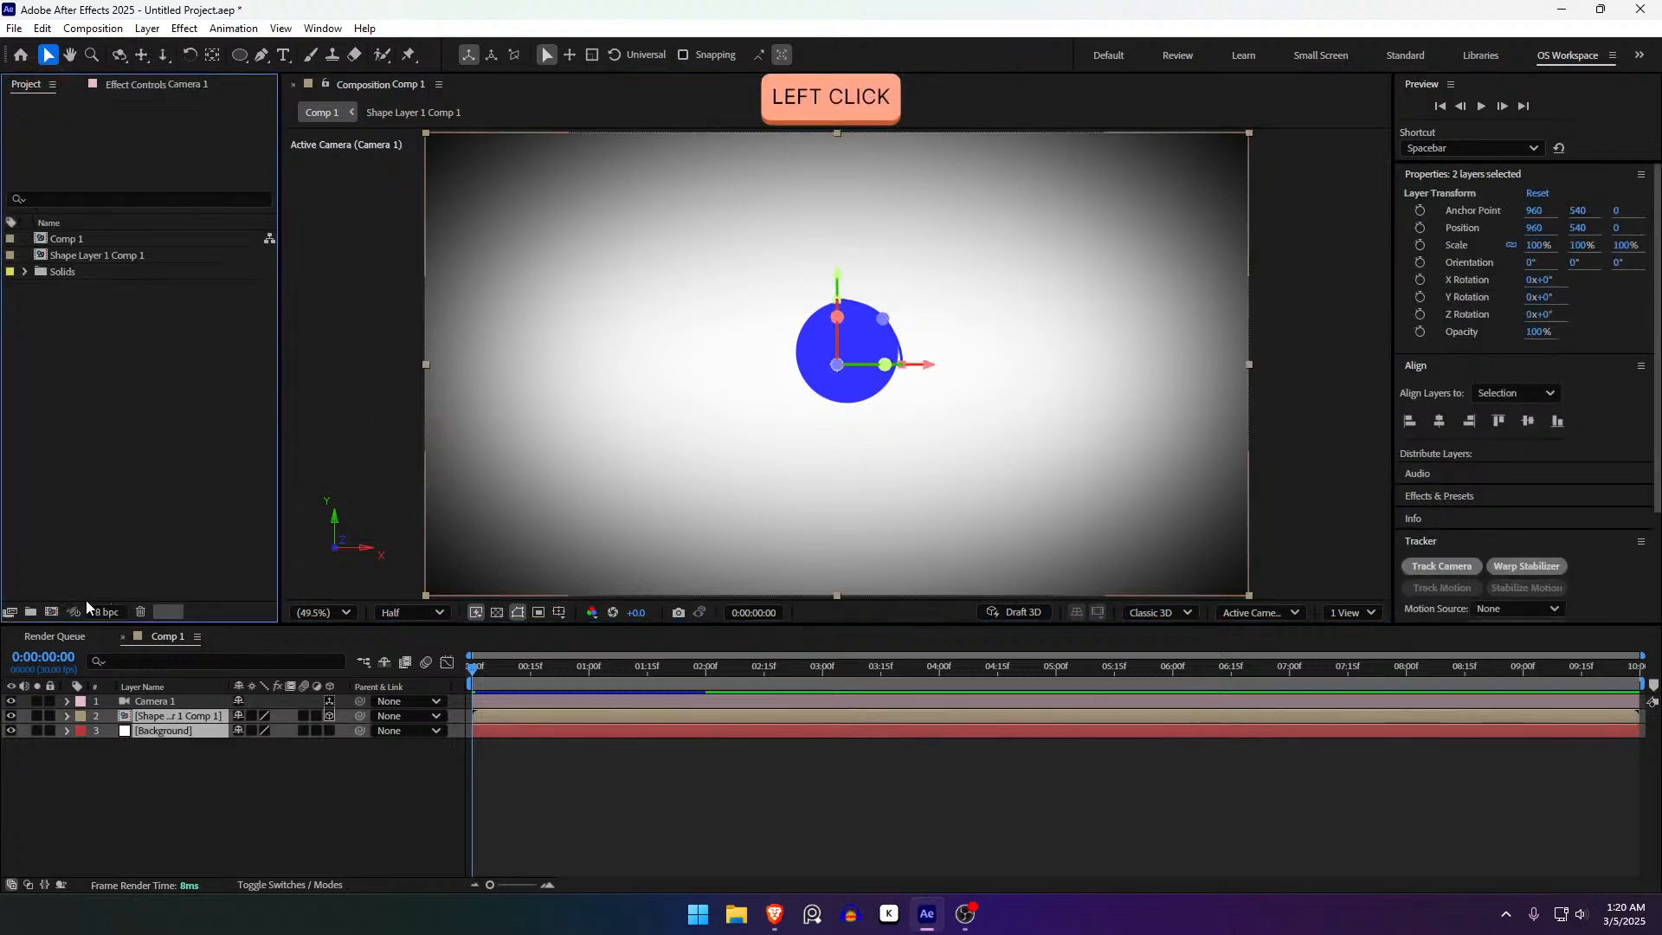
{"action": "left_click", "coordinate": [52, 613]}
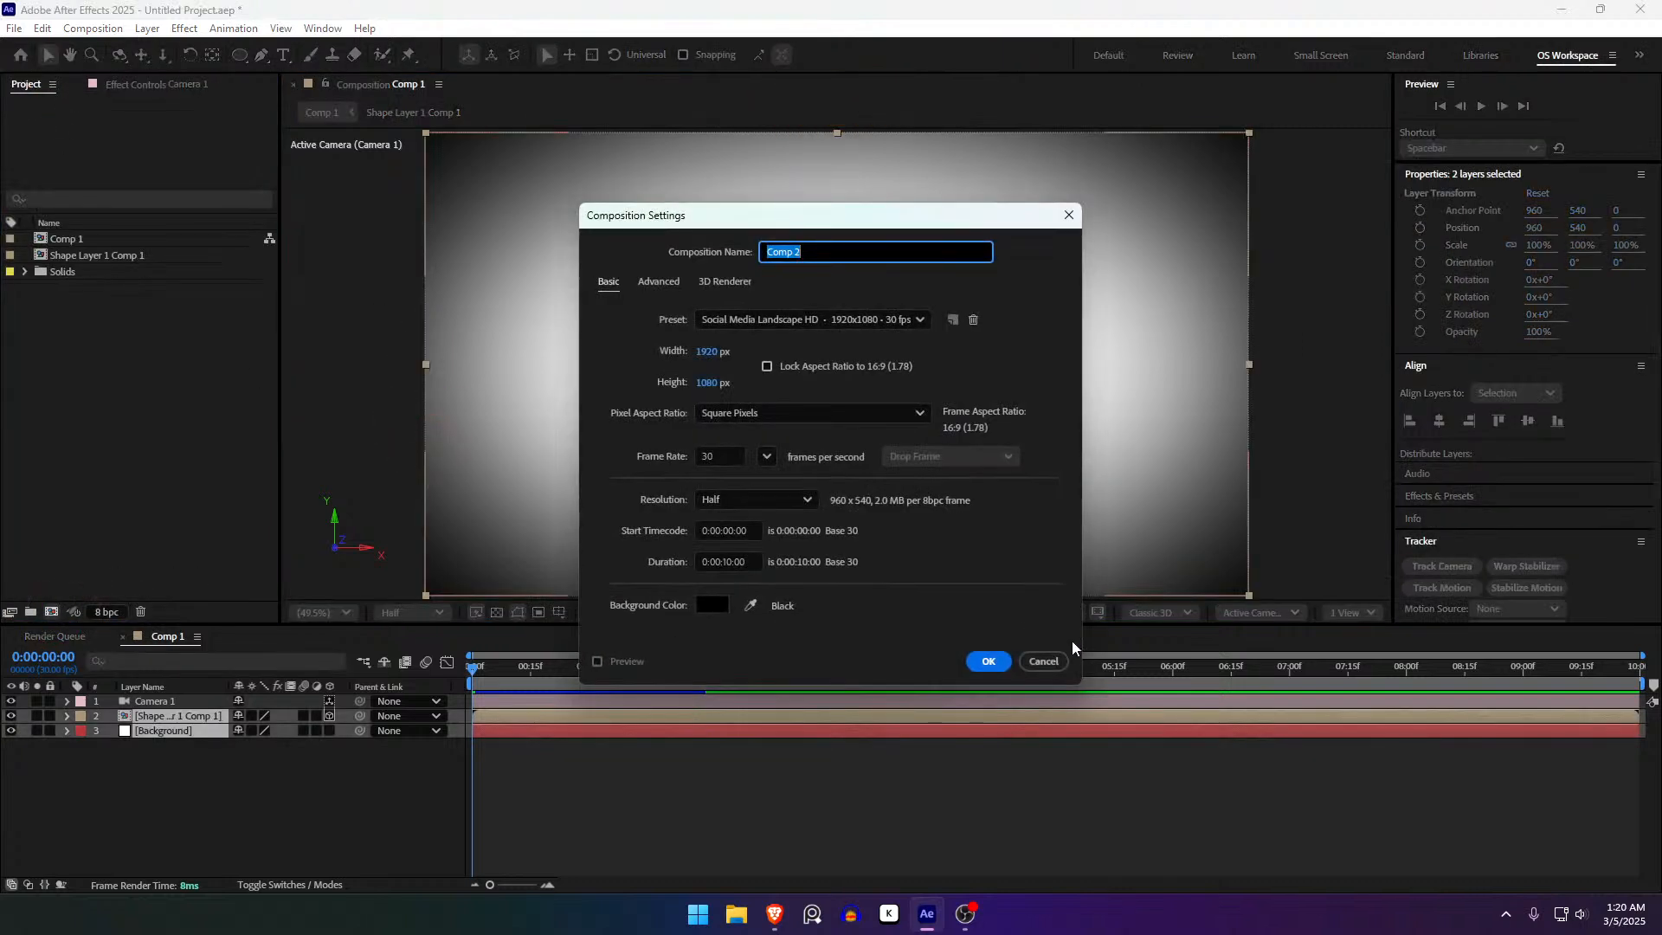
{"action": "left_click", "coordinate": [1050, 662]}
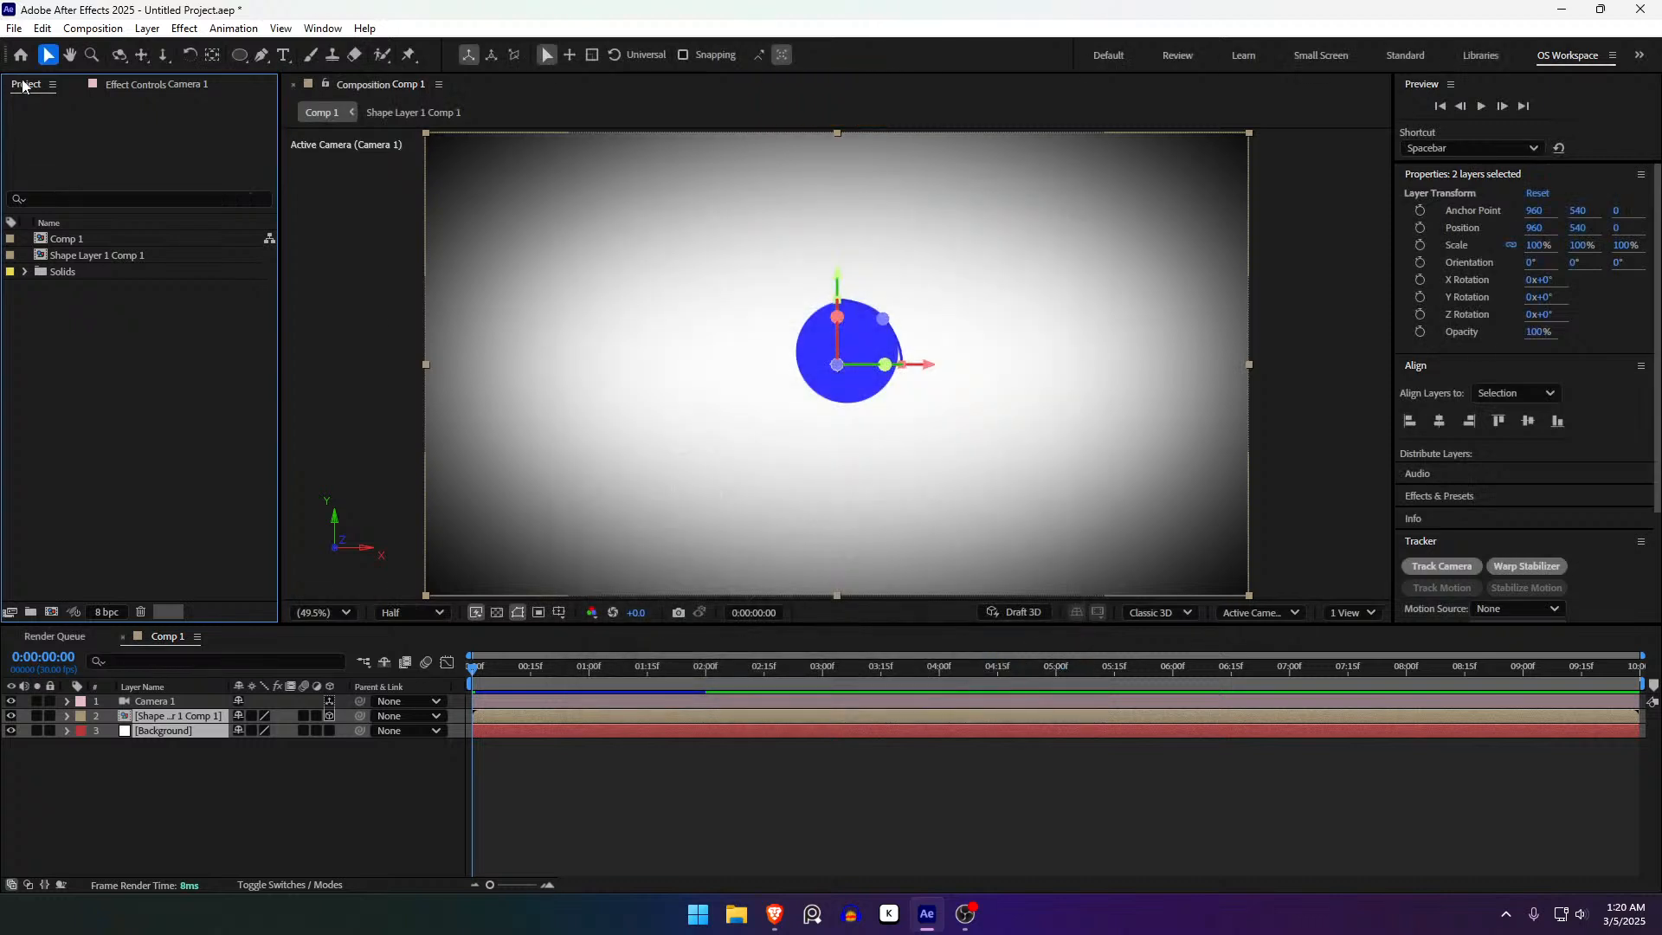
{"action": "left_click", "coordinate": [24, 86]}
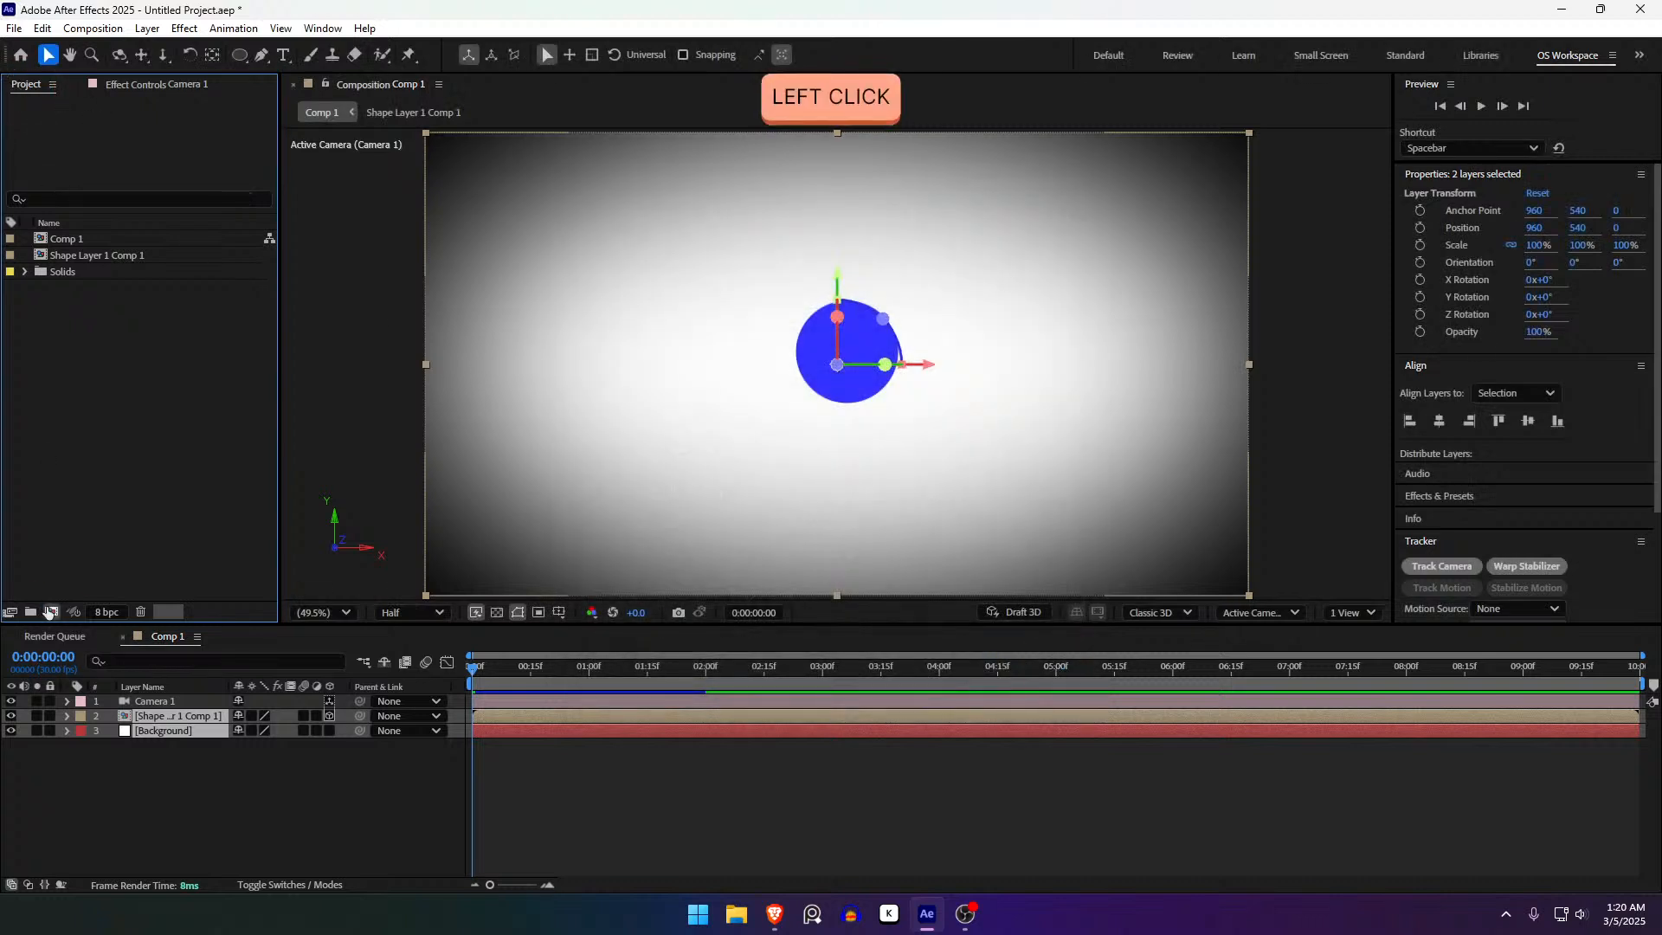
{"action": "left_click", "coordinate": [49, 612]}
{"action": "left_click", "coordinate": [1063, 669]}
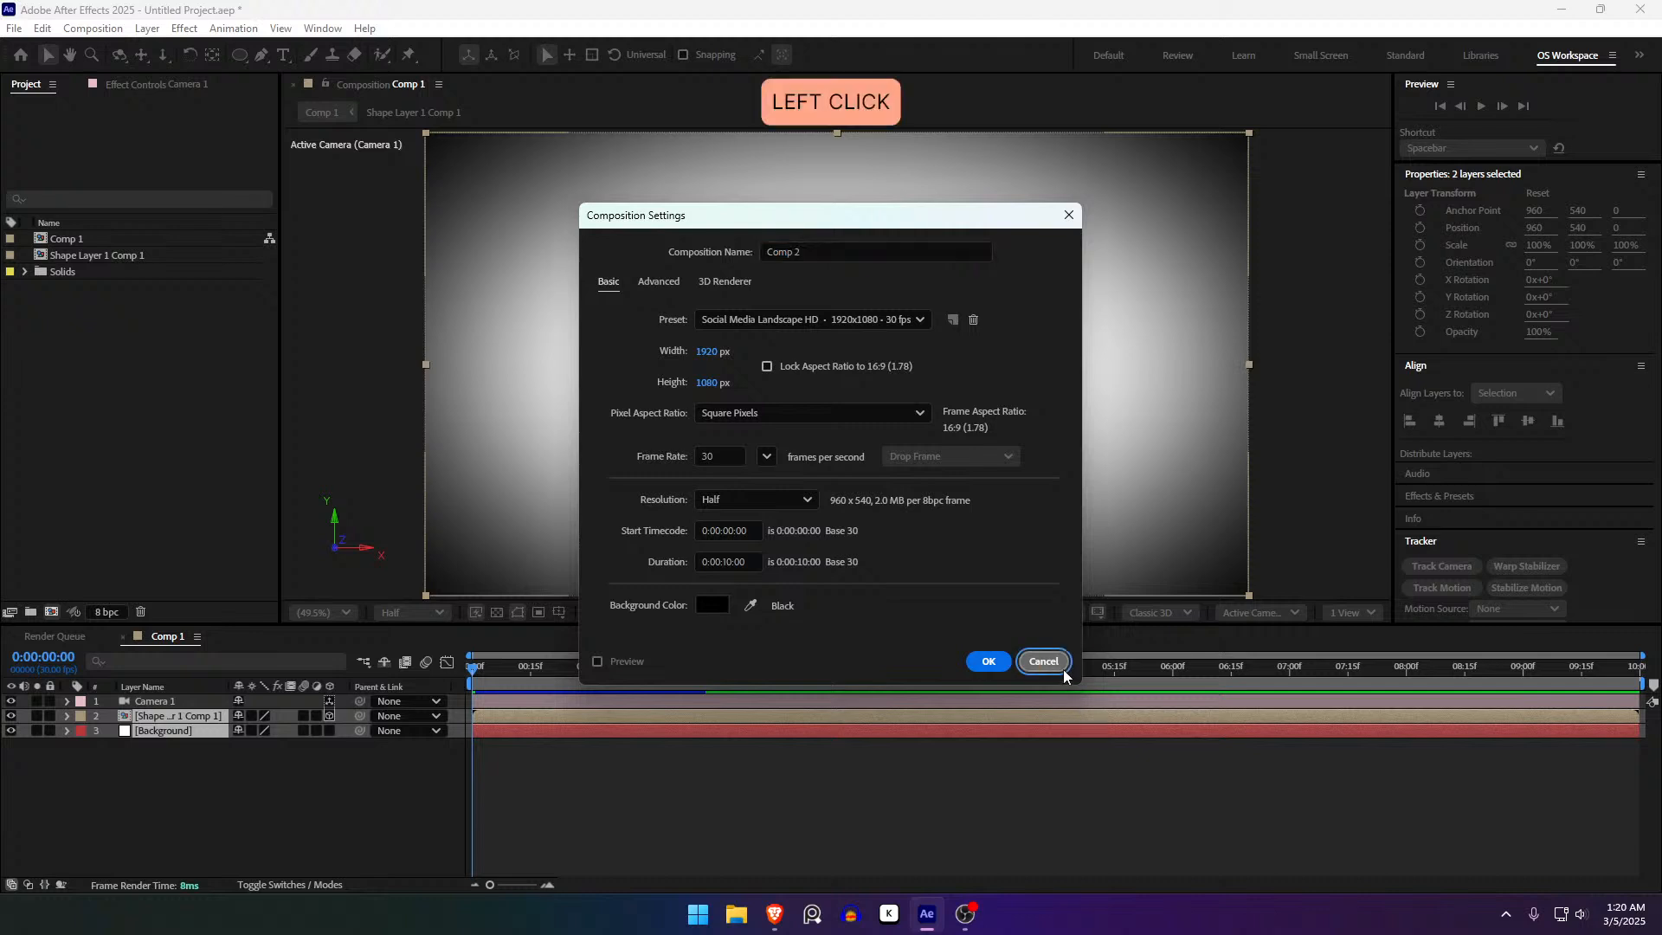
- Review Comp 1's settings without changes and scrub the time to 0:00:04:21
{"action": "key", "text": "ctrl+k"}
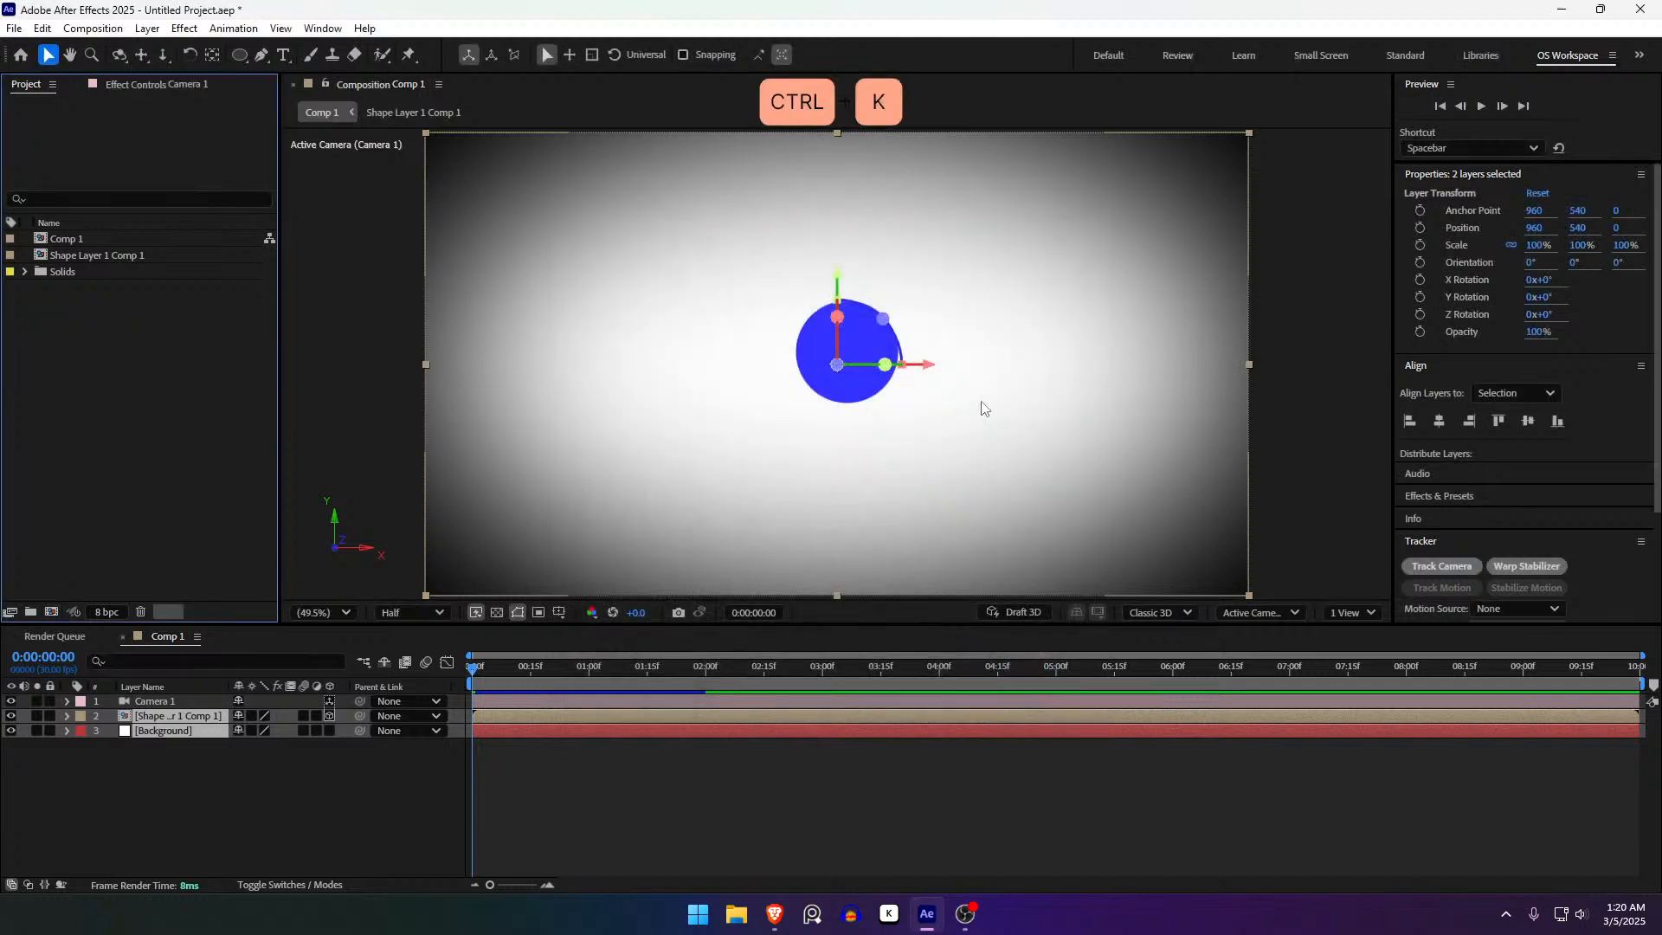
{"action": "key", "text": "ctrl+j"}
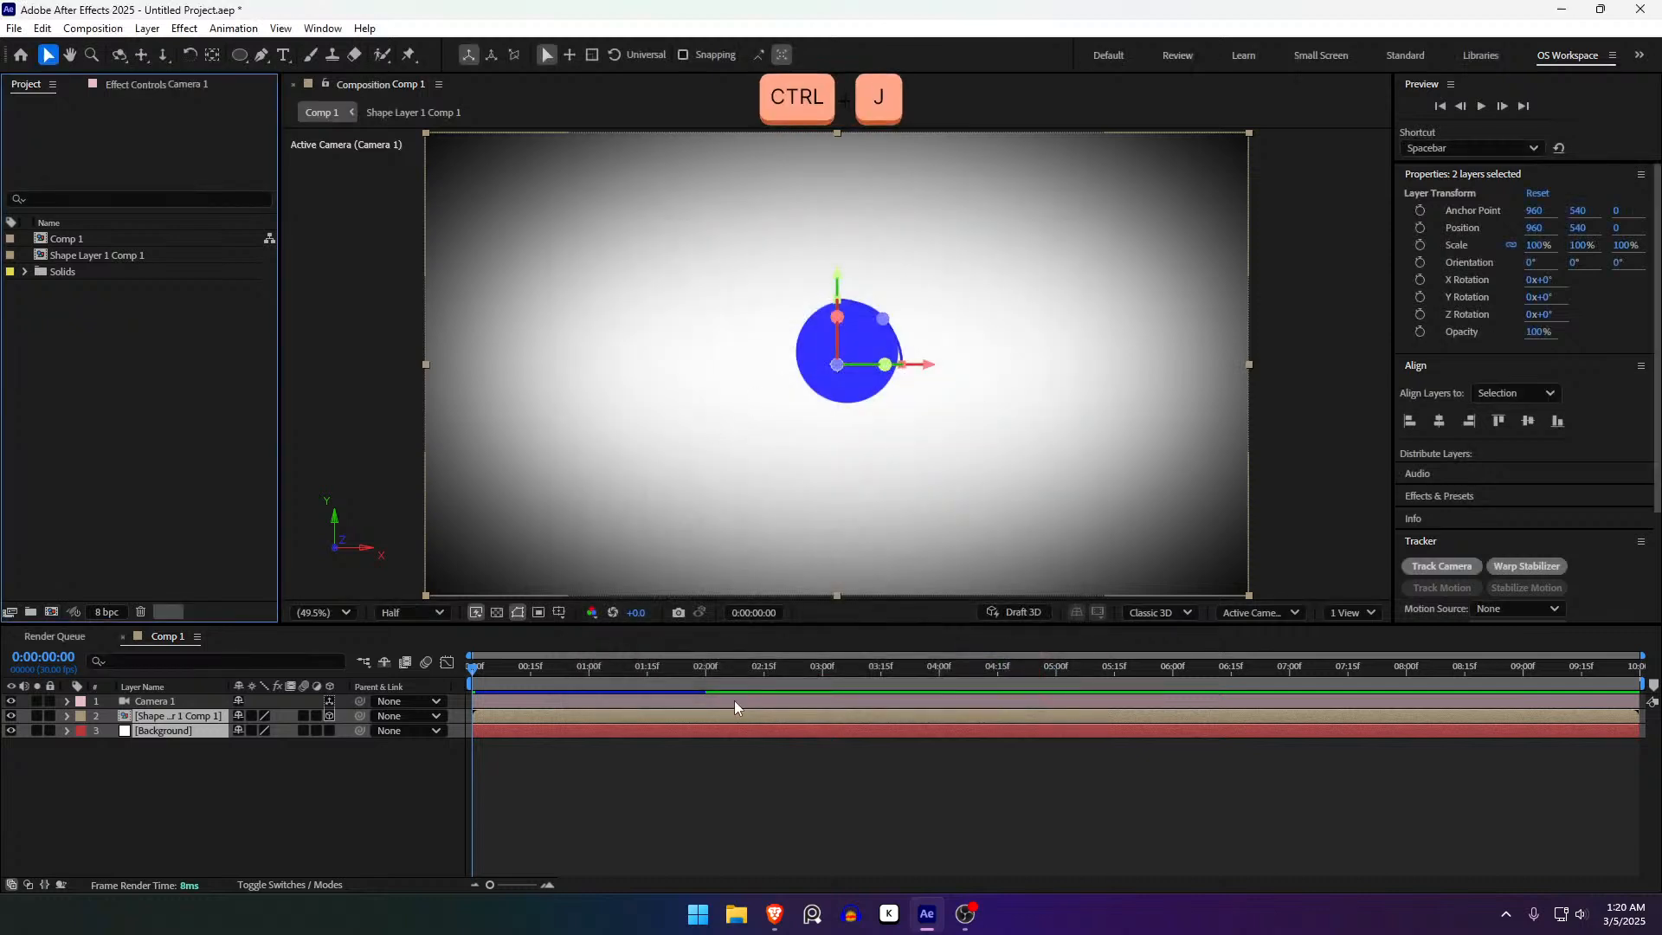
{"action": "left_click", "coordinate": [911, 558]}
{"action": "key", "text": "ctrl+k"}
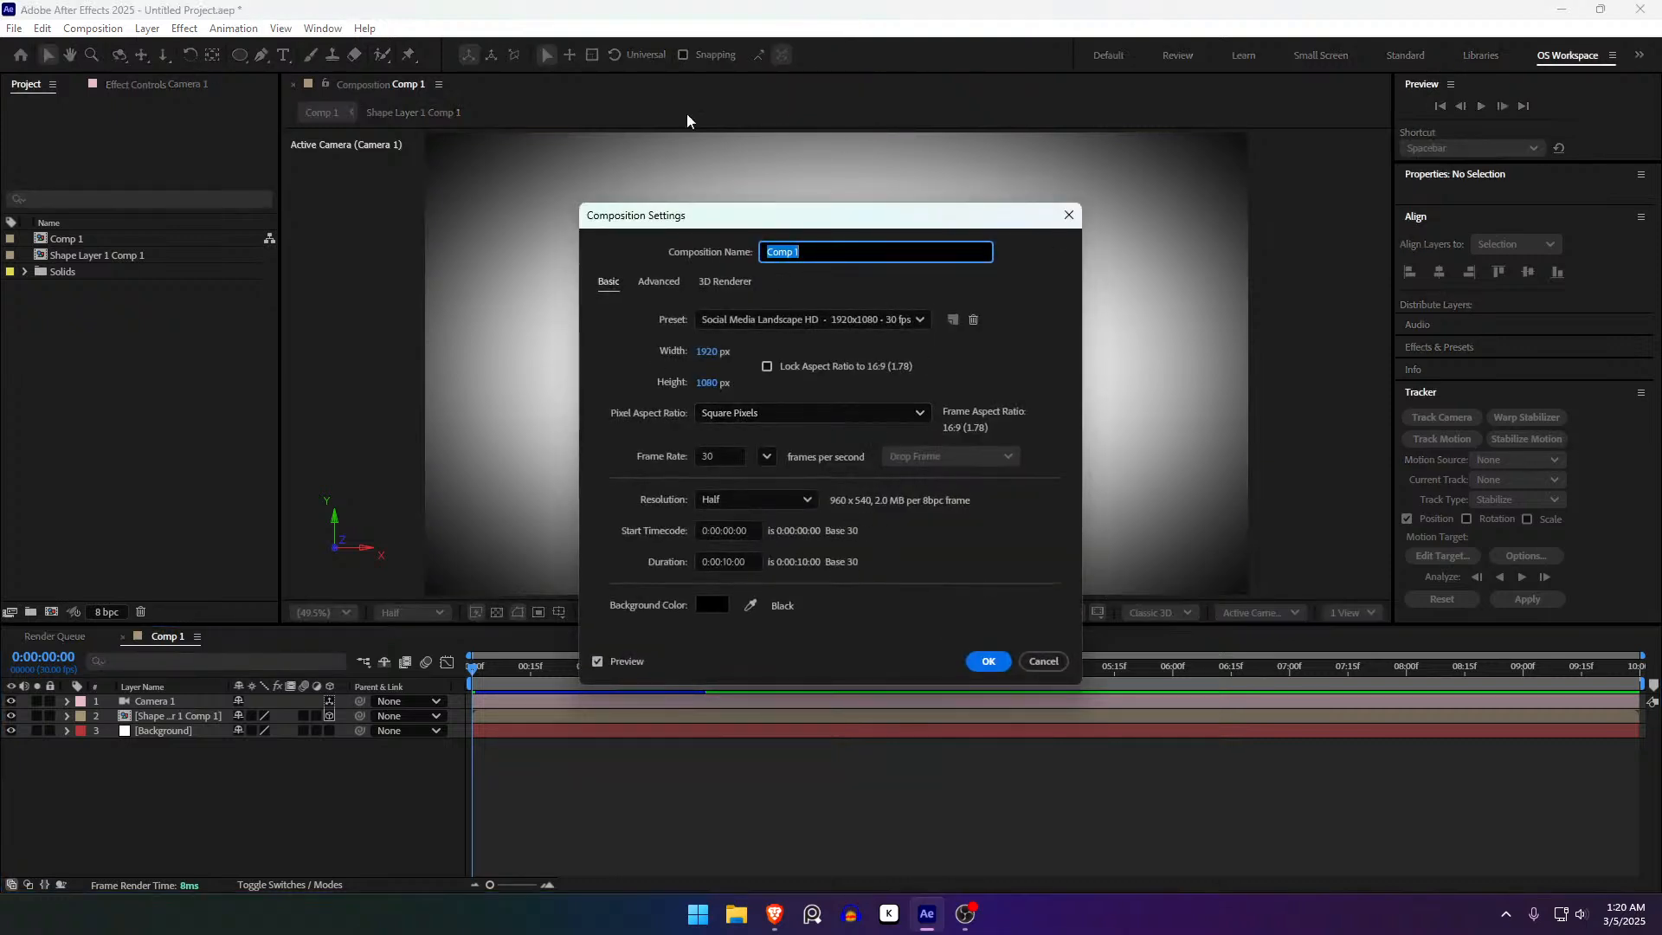
{"action": "left_click", "coordinate": [1046, 658]}
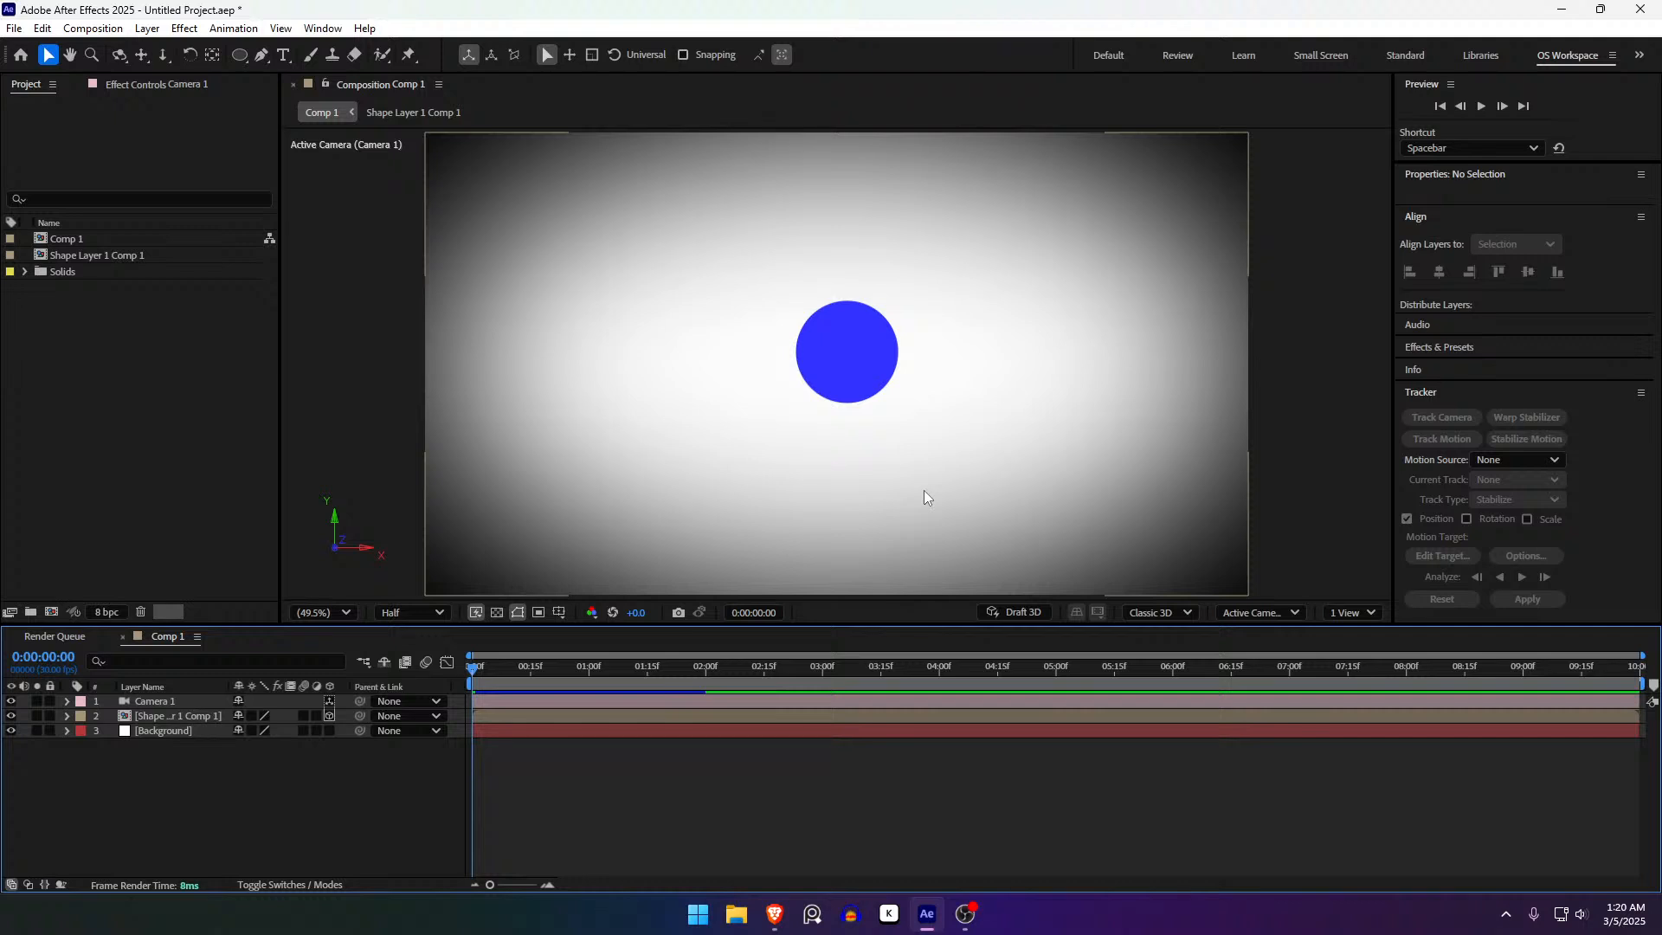
{"action": "left_click", "coordinate": [486, 665]}
{"action": "left_click_drag", "start_coordinate": [485, 665], "coordinate": [360, 653]}
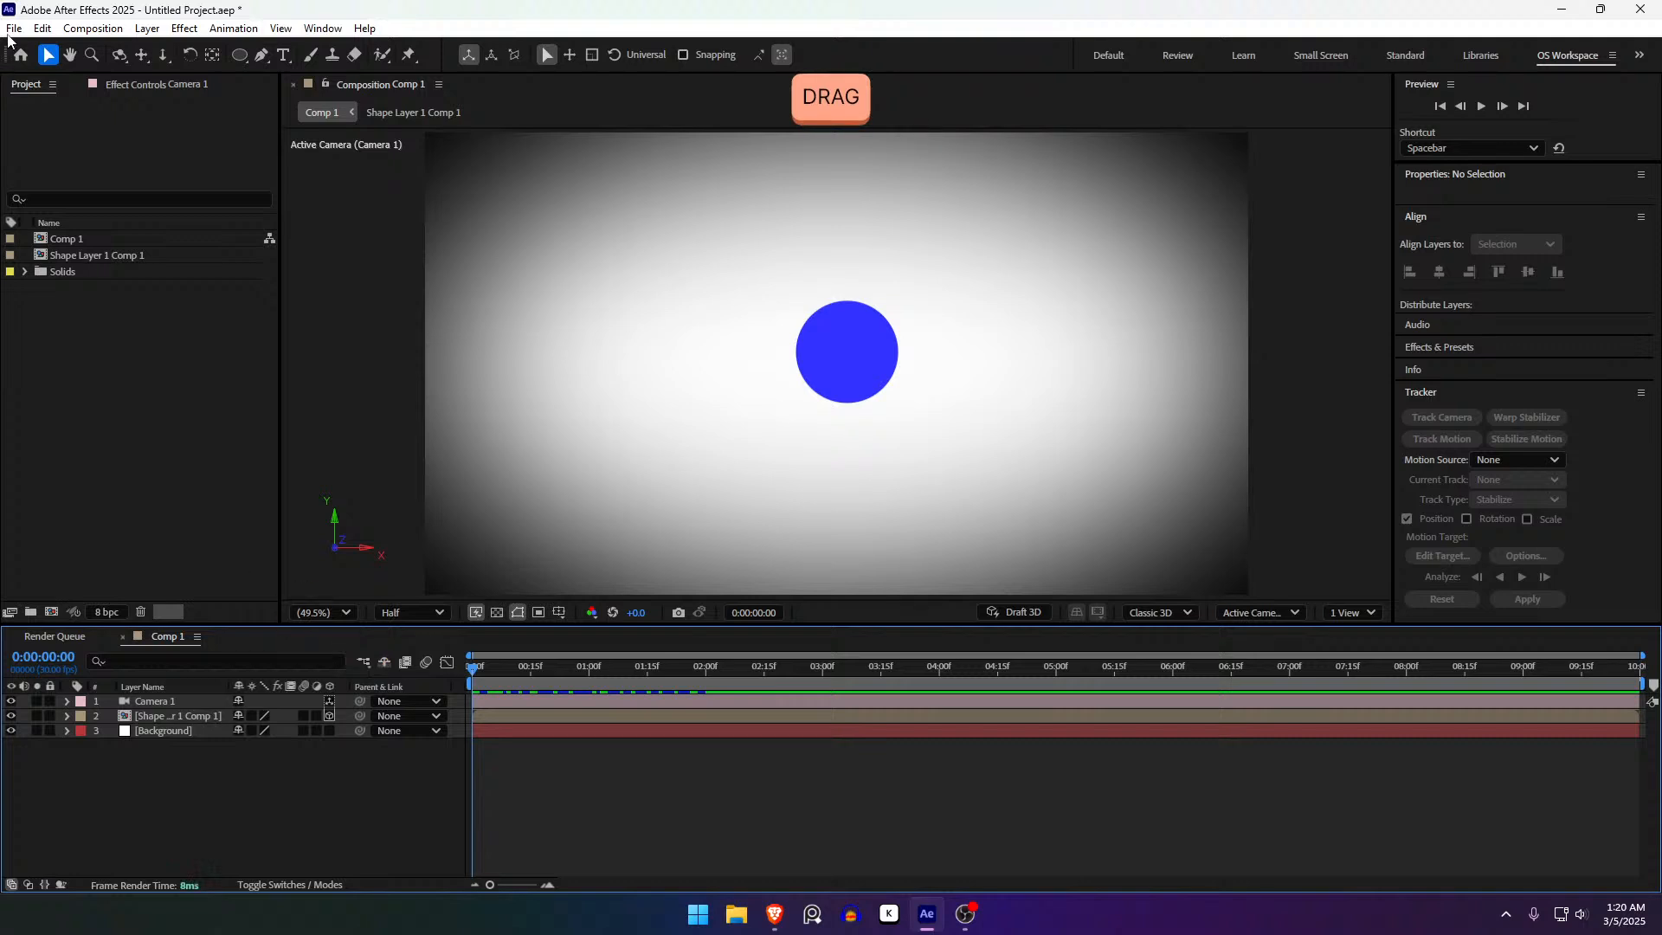
- Start a new project with Ctrl+Alt+N, choosing Don't Save for the current project
{"action": "left_click", "coordinate": [27, 31]}
{"action": "mouse_move", "coordinate": [130, 49]}
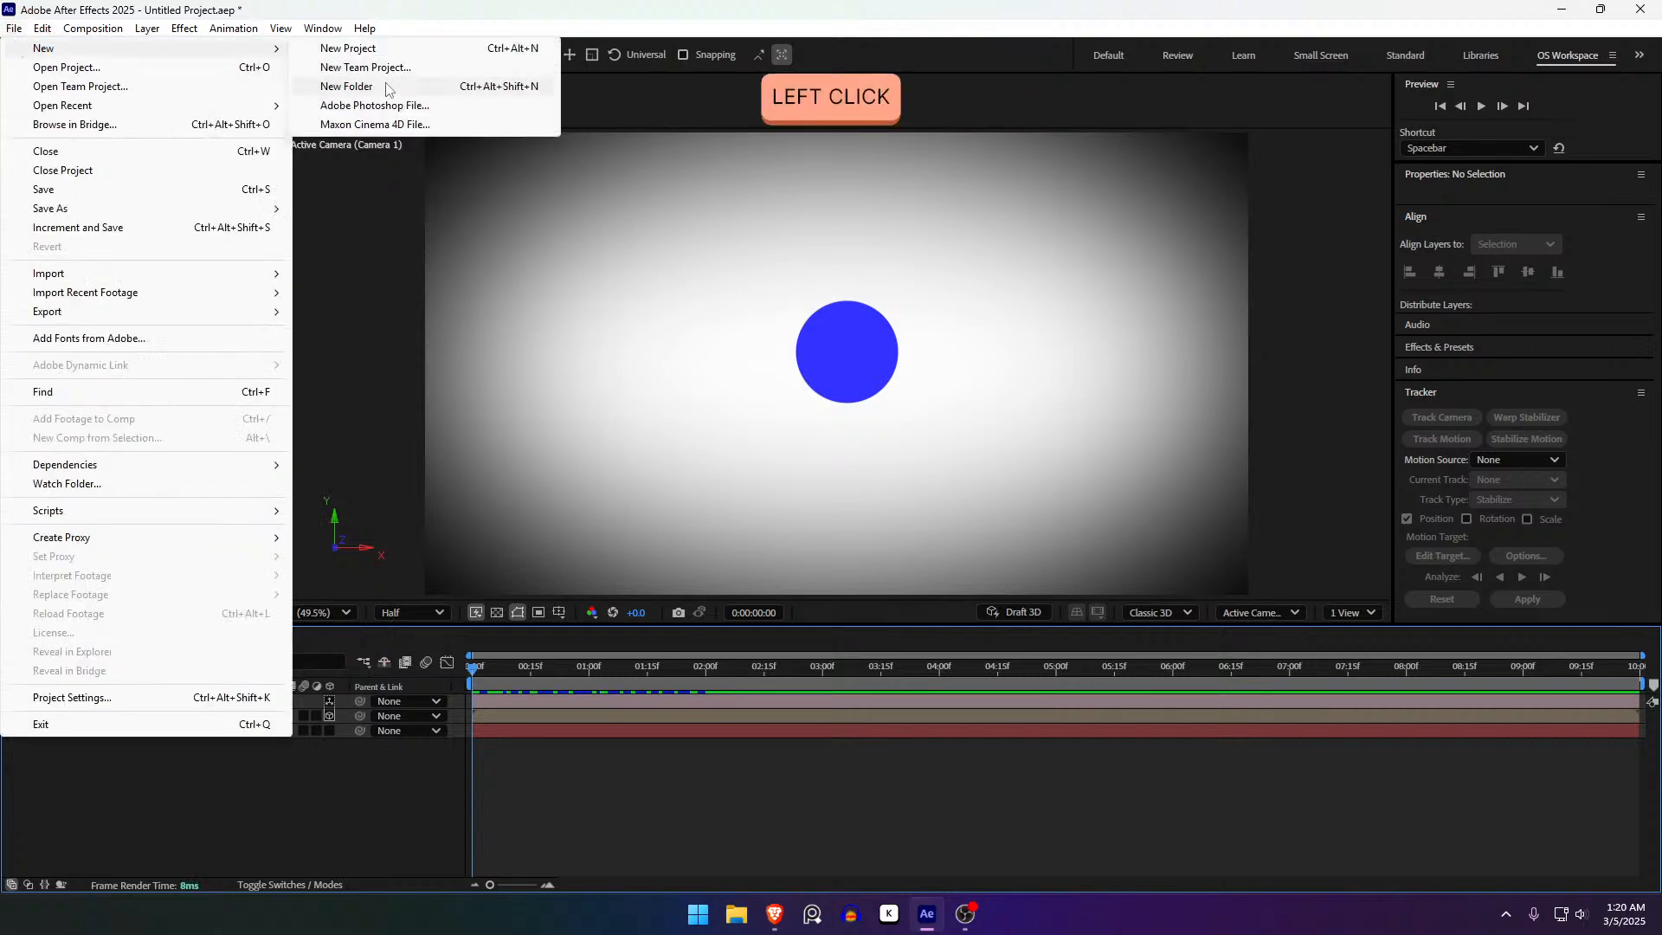
{"action": "left_click", "coordinate": [911, 803]}
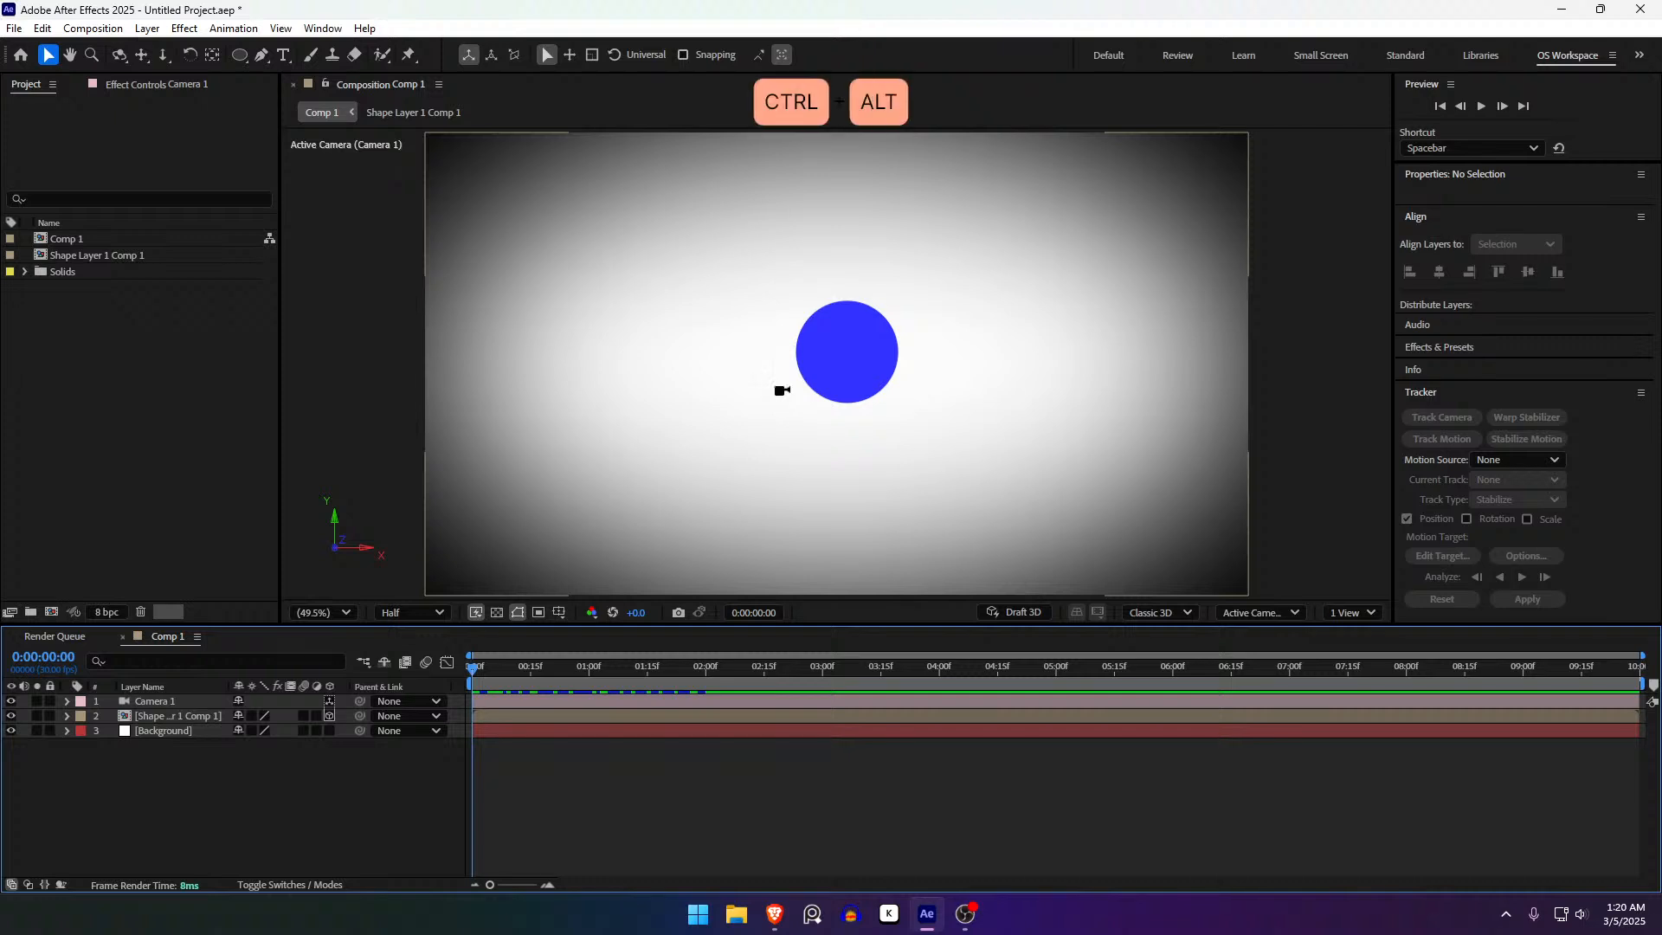
{"action": "key", "text": "ctrl+alt+n"}
{"action": "key", "text": "Right"}
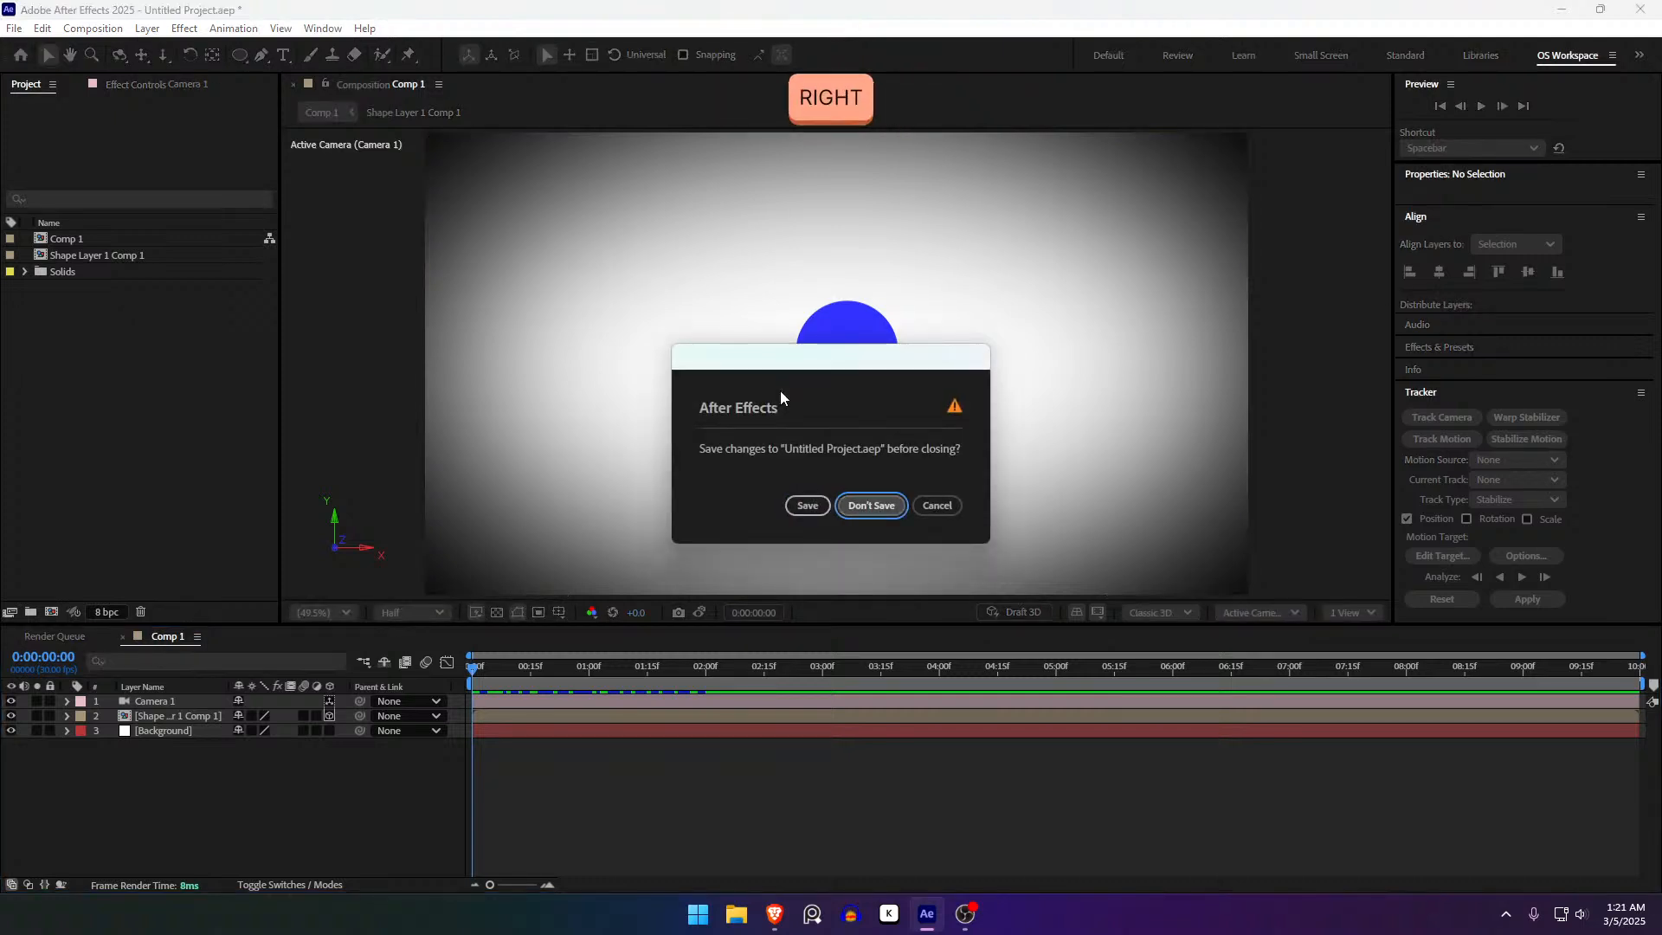
{"action": "left_click", "coordinate": [873, 505]}
{"action": "left_click", "coordinate": [728, 759]}
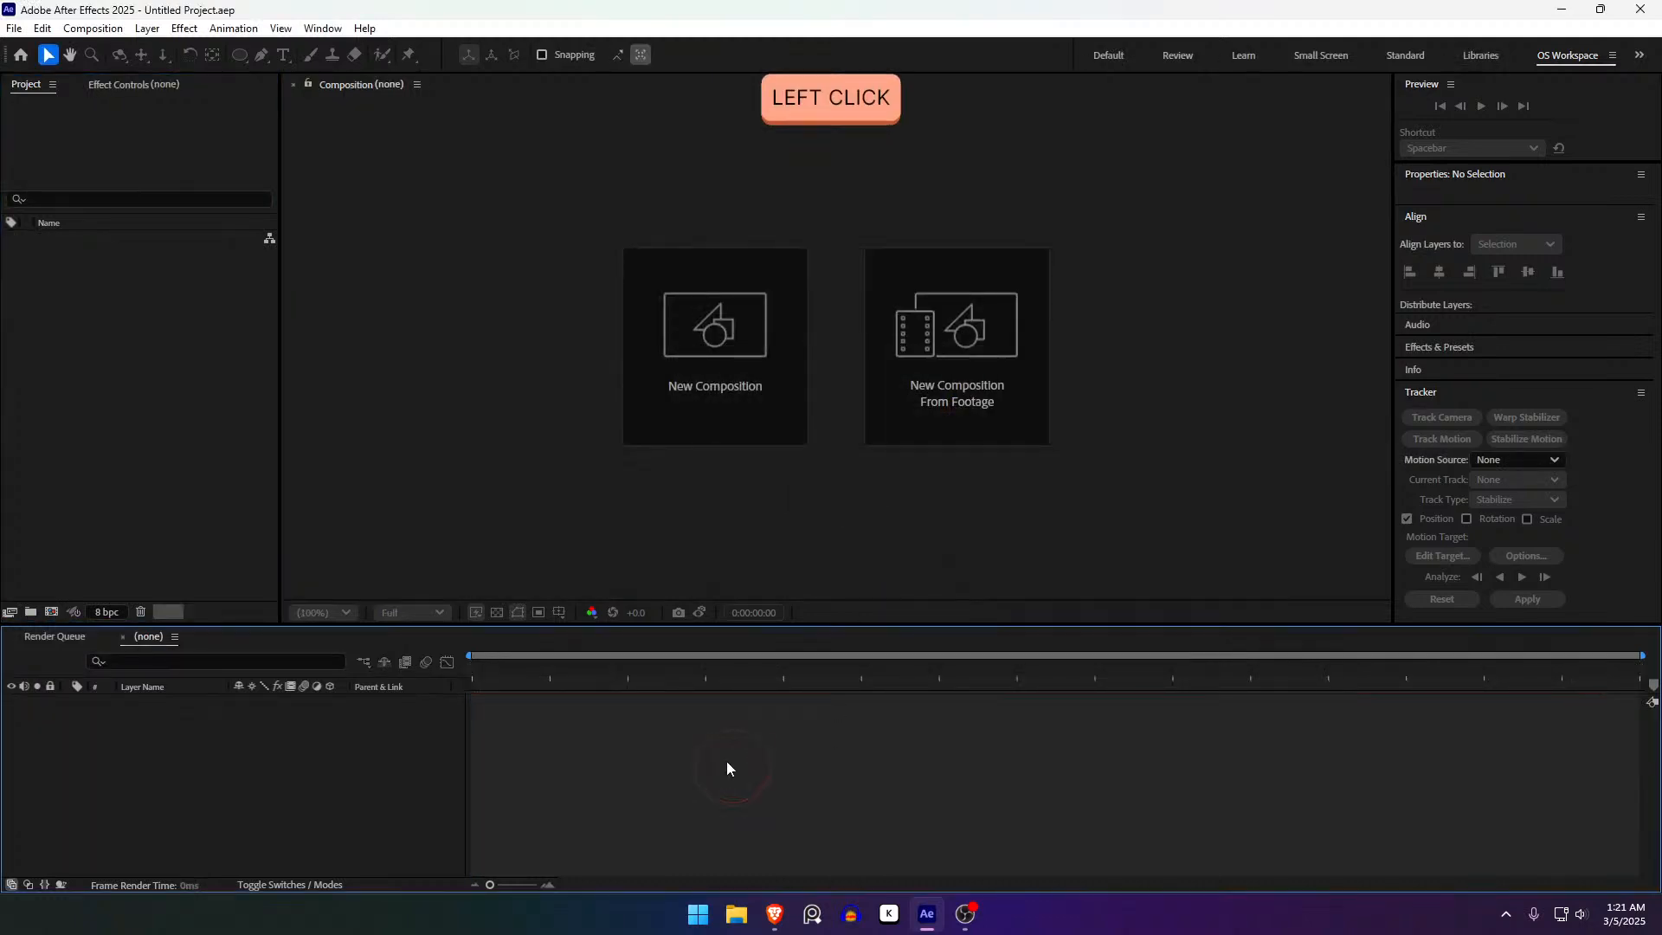